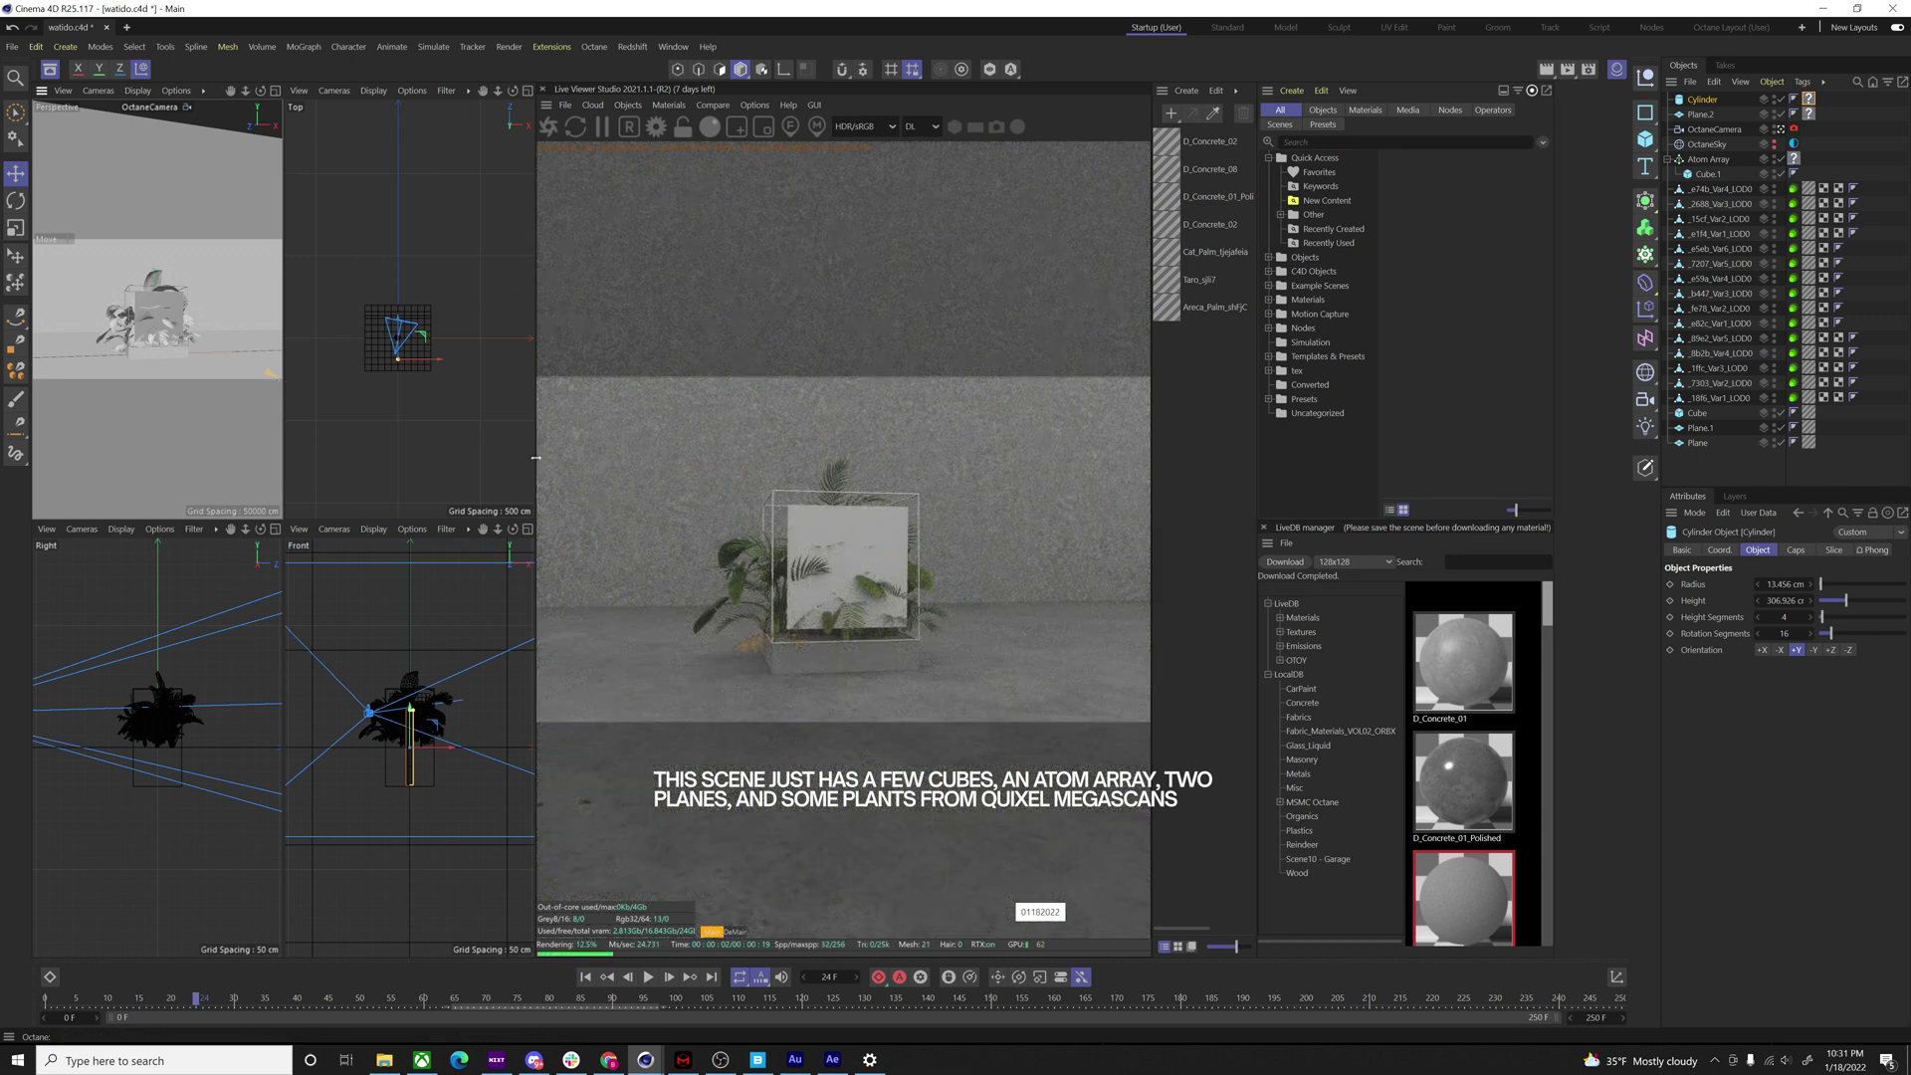
- Widen the viewports beside the live render and delete the existing OctaneSky and OctaneCamera objects
{"action": "left_click_drag", "start_coordinate": [536, 457], "coordinate": [976, 482]}
{"action": "middle_click_drag", "start_coordinate": [222, 348], "coordinate": [230, 350], "text": "alt"}
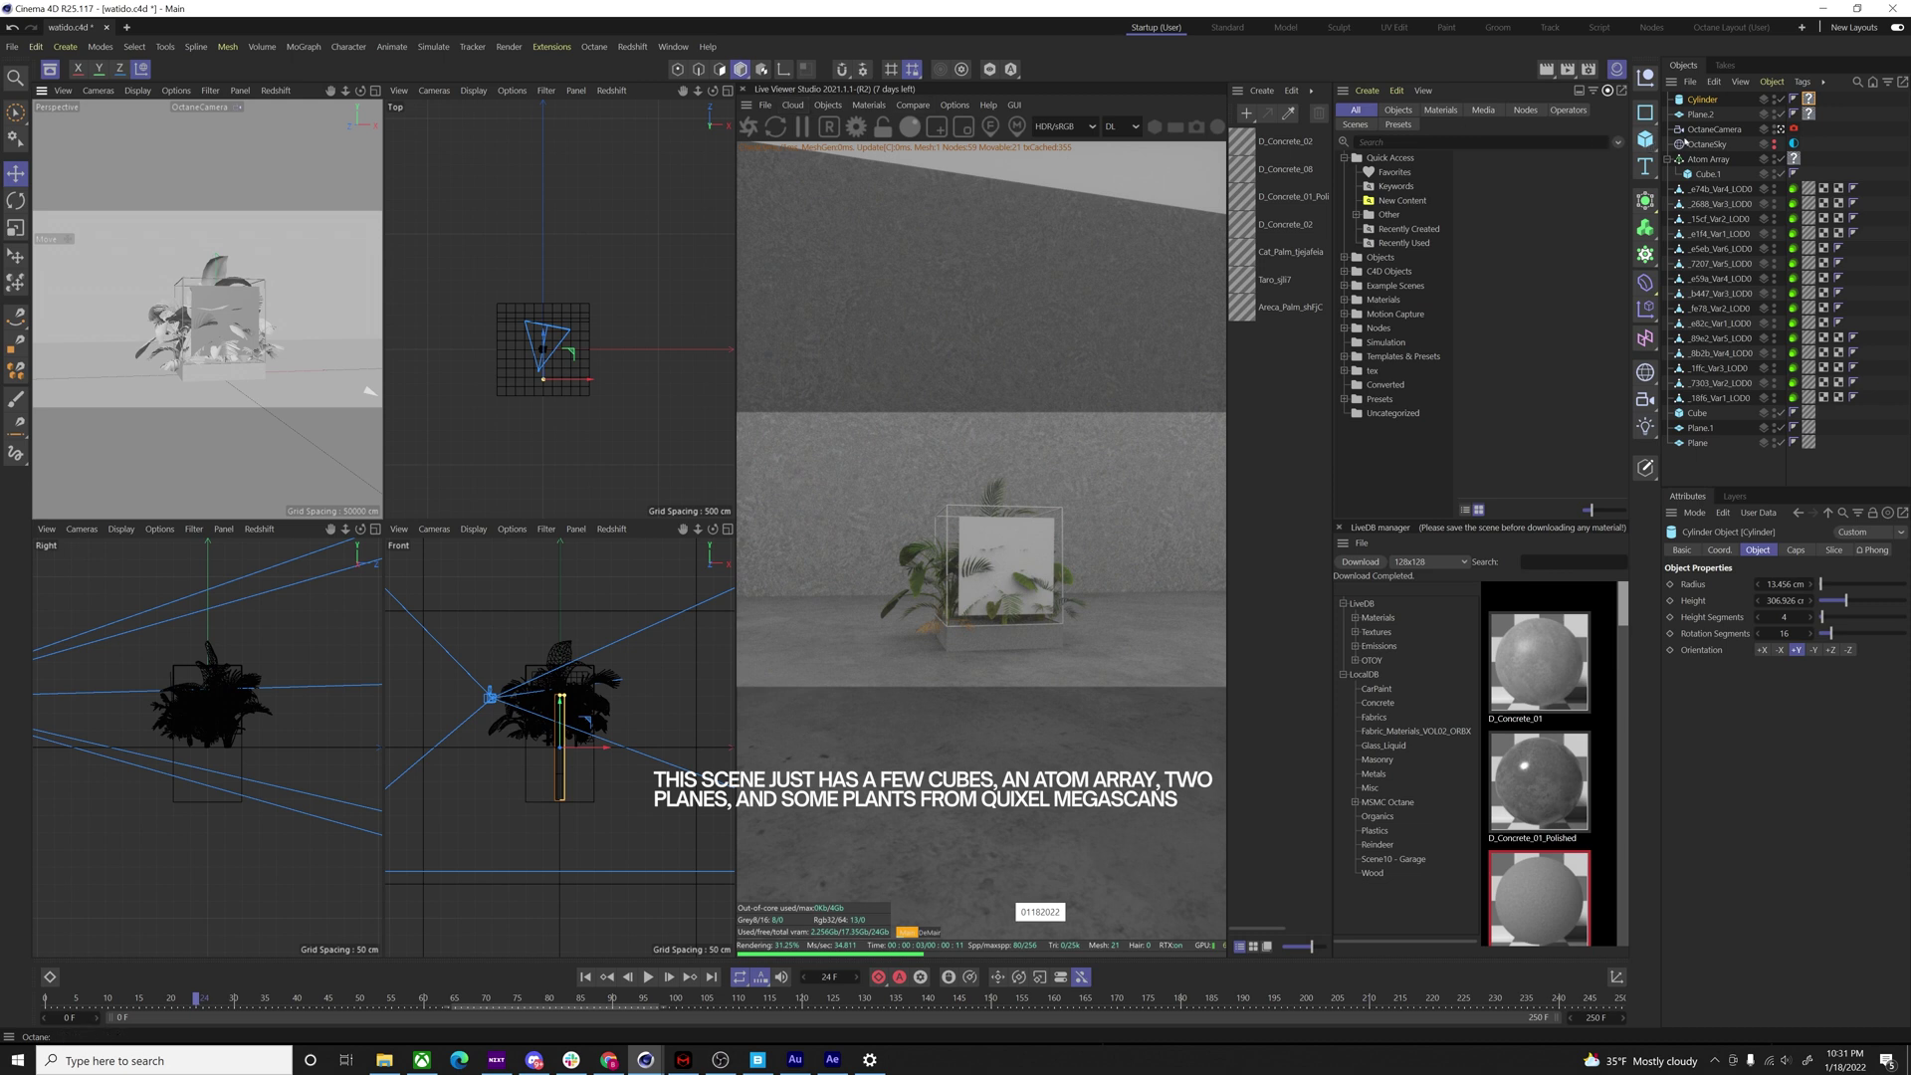
{"action": "left_click", "coordinate": [1704, 145]}
{"action": "key", "text": "Delete"}
{"action": "left_click", "coordinate": [1708, 131]}
{"action": "key", "text": "Delete"}
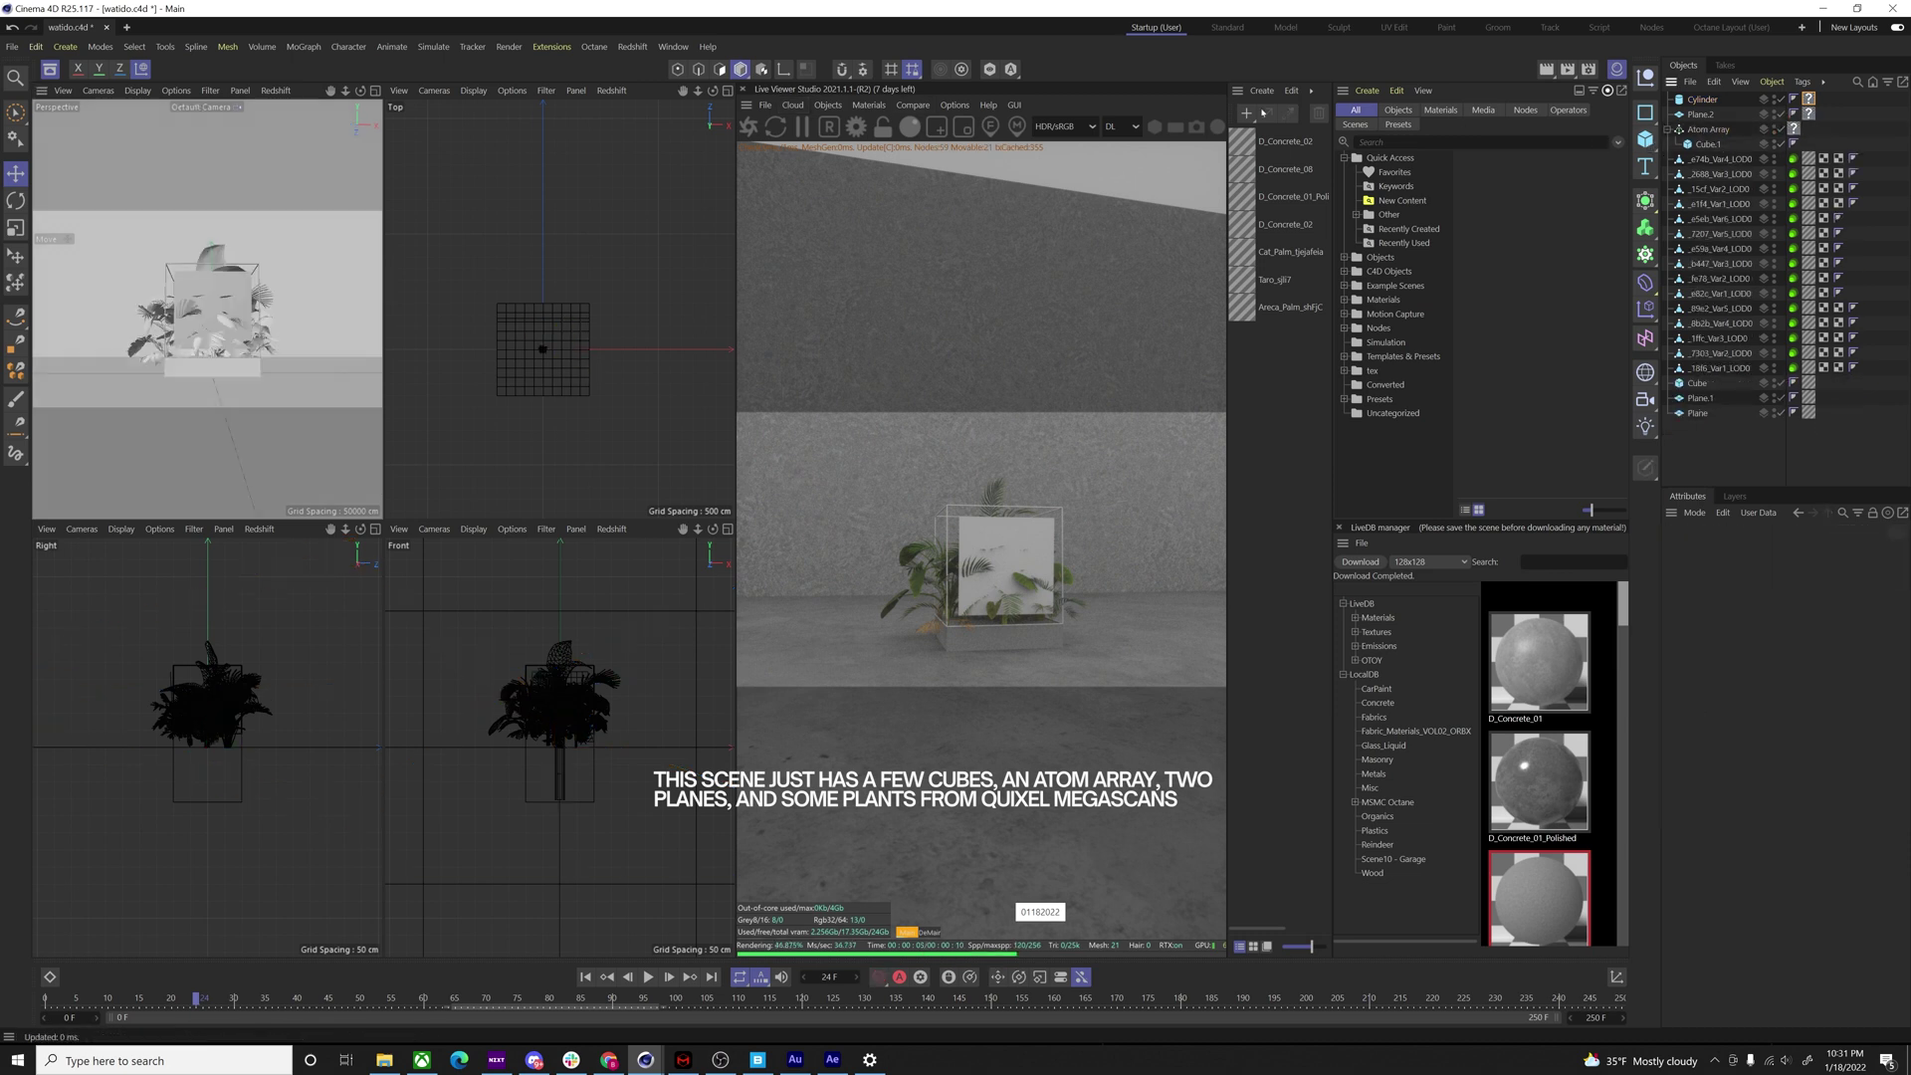
- Add an Octane HDRI environment to the scene, leaving its image texture empty
{"action": "left_click", "coordinate": [827, 105]}
{"action": "left_click", "coordinate": [889, 162]}
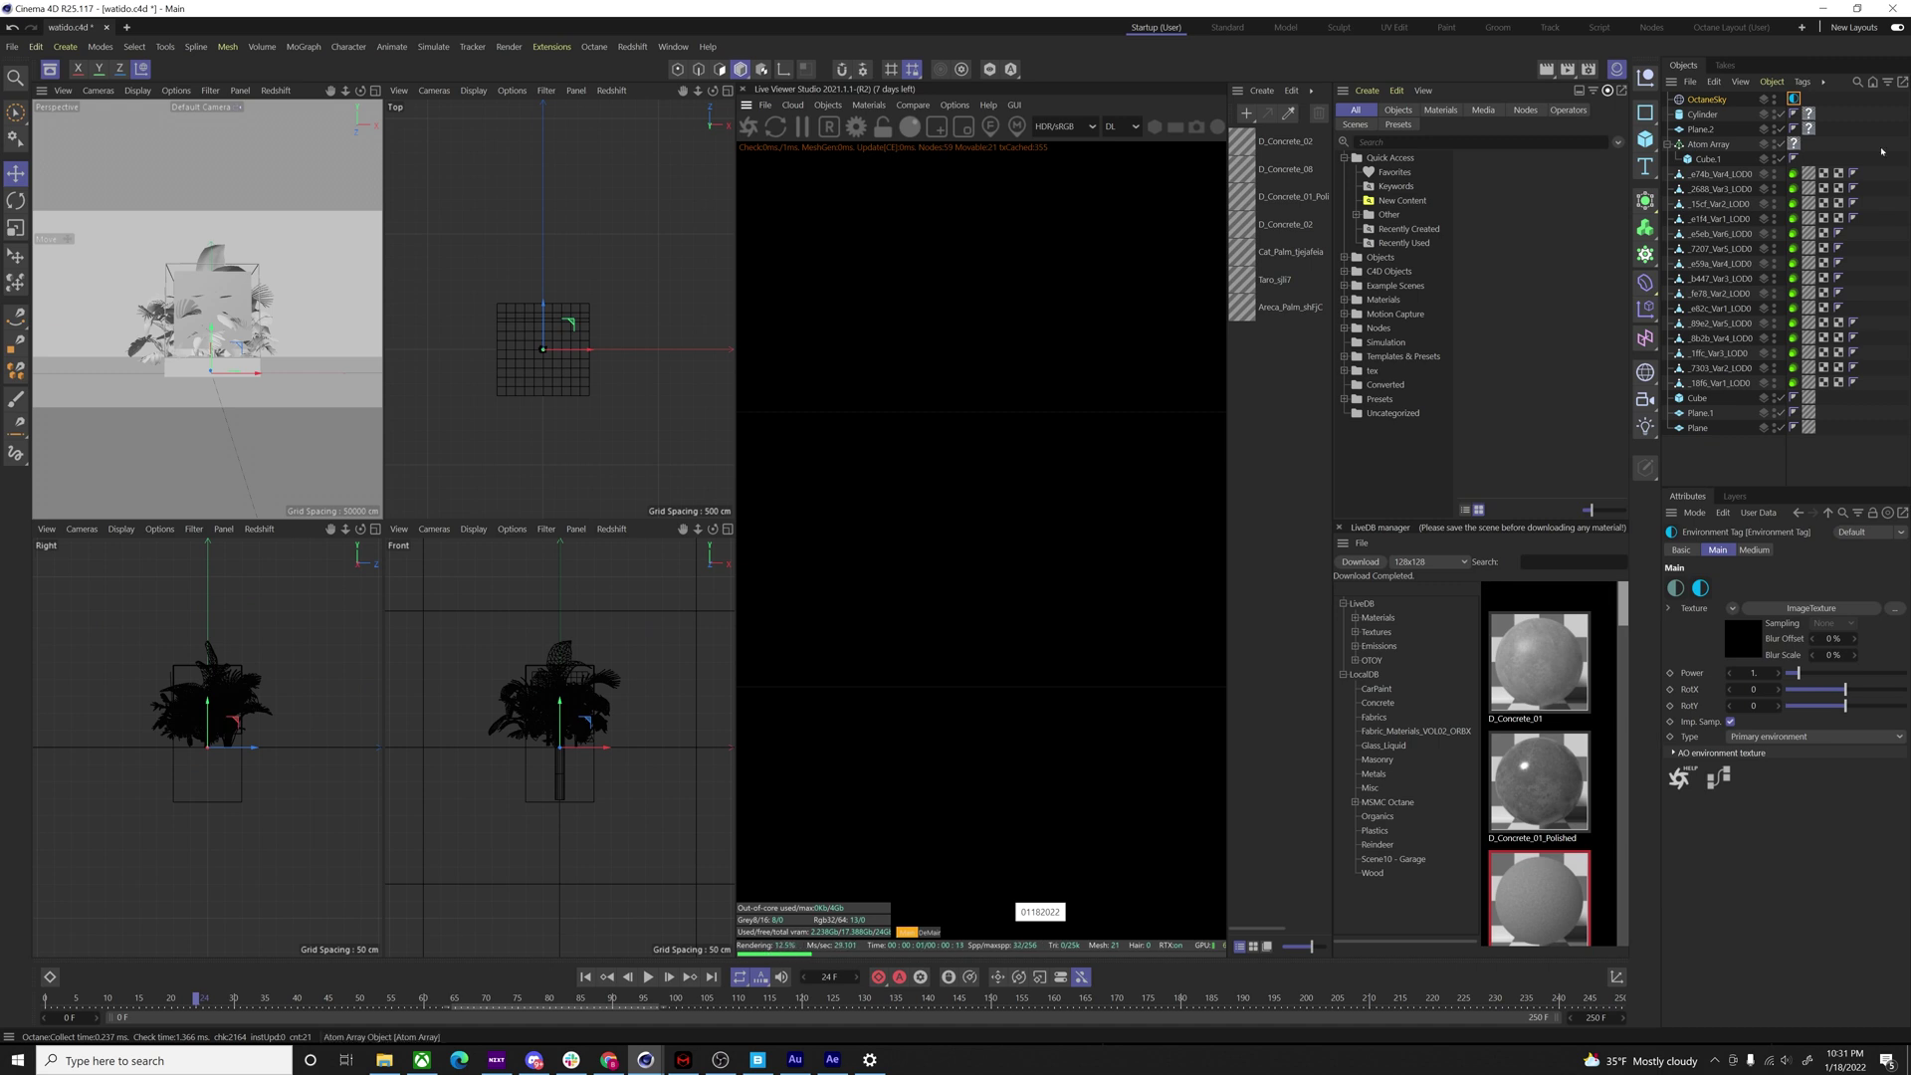
{"action": "left_click", "coordinate": [829, 105]}
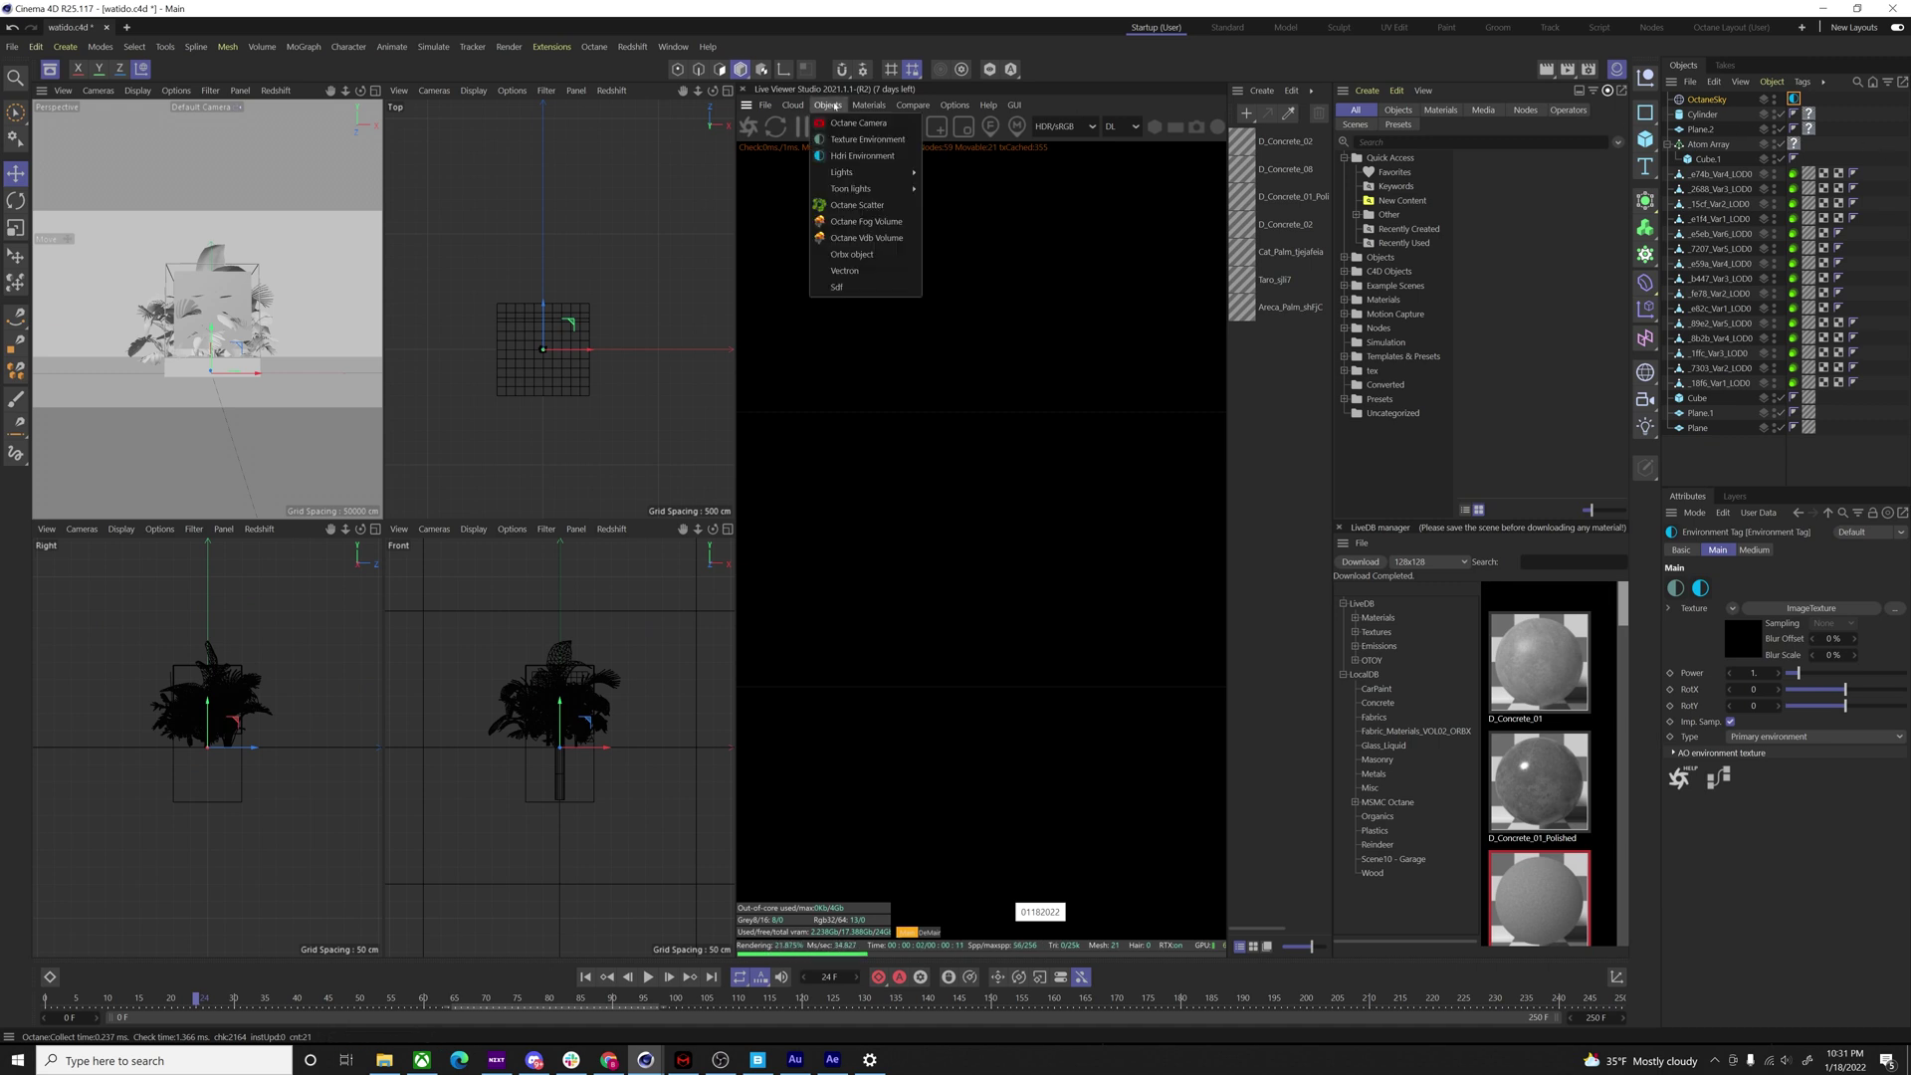
- Create a new Octane Material and give its Emission channel a texture emission
{"action": "left_click", "coordinate": [1262, 90]}
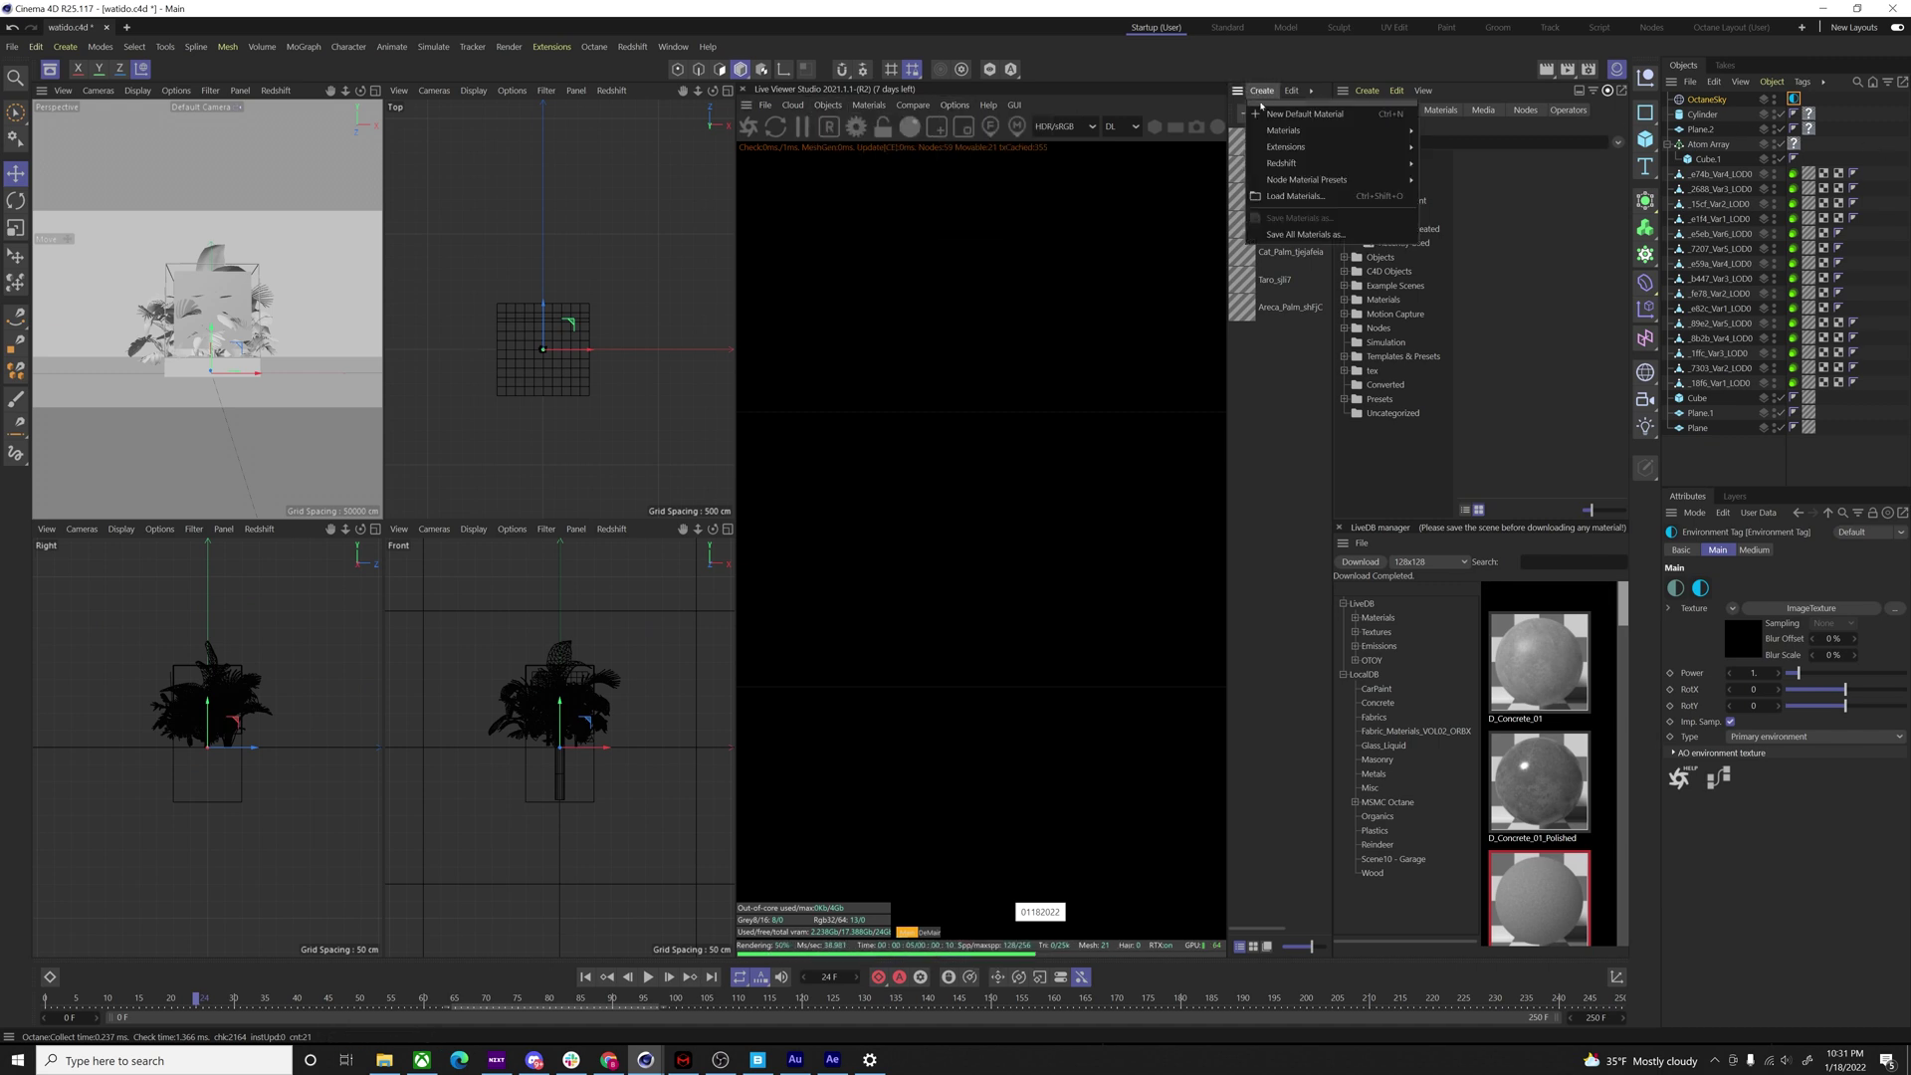
{"action": "mouse_move", "coordinate": [1314, 155]}
{"action": "mouse_move", "coordinate": [1458, 152]}
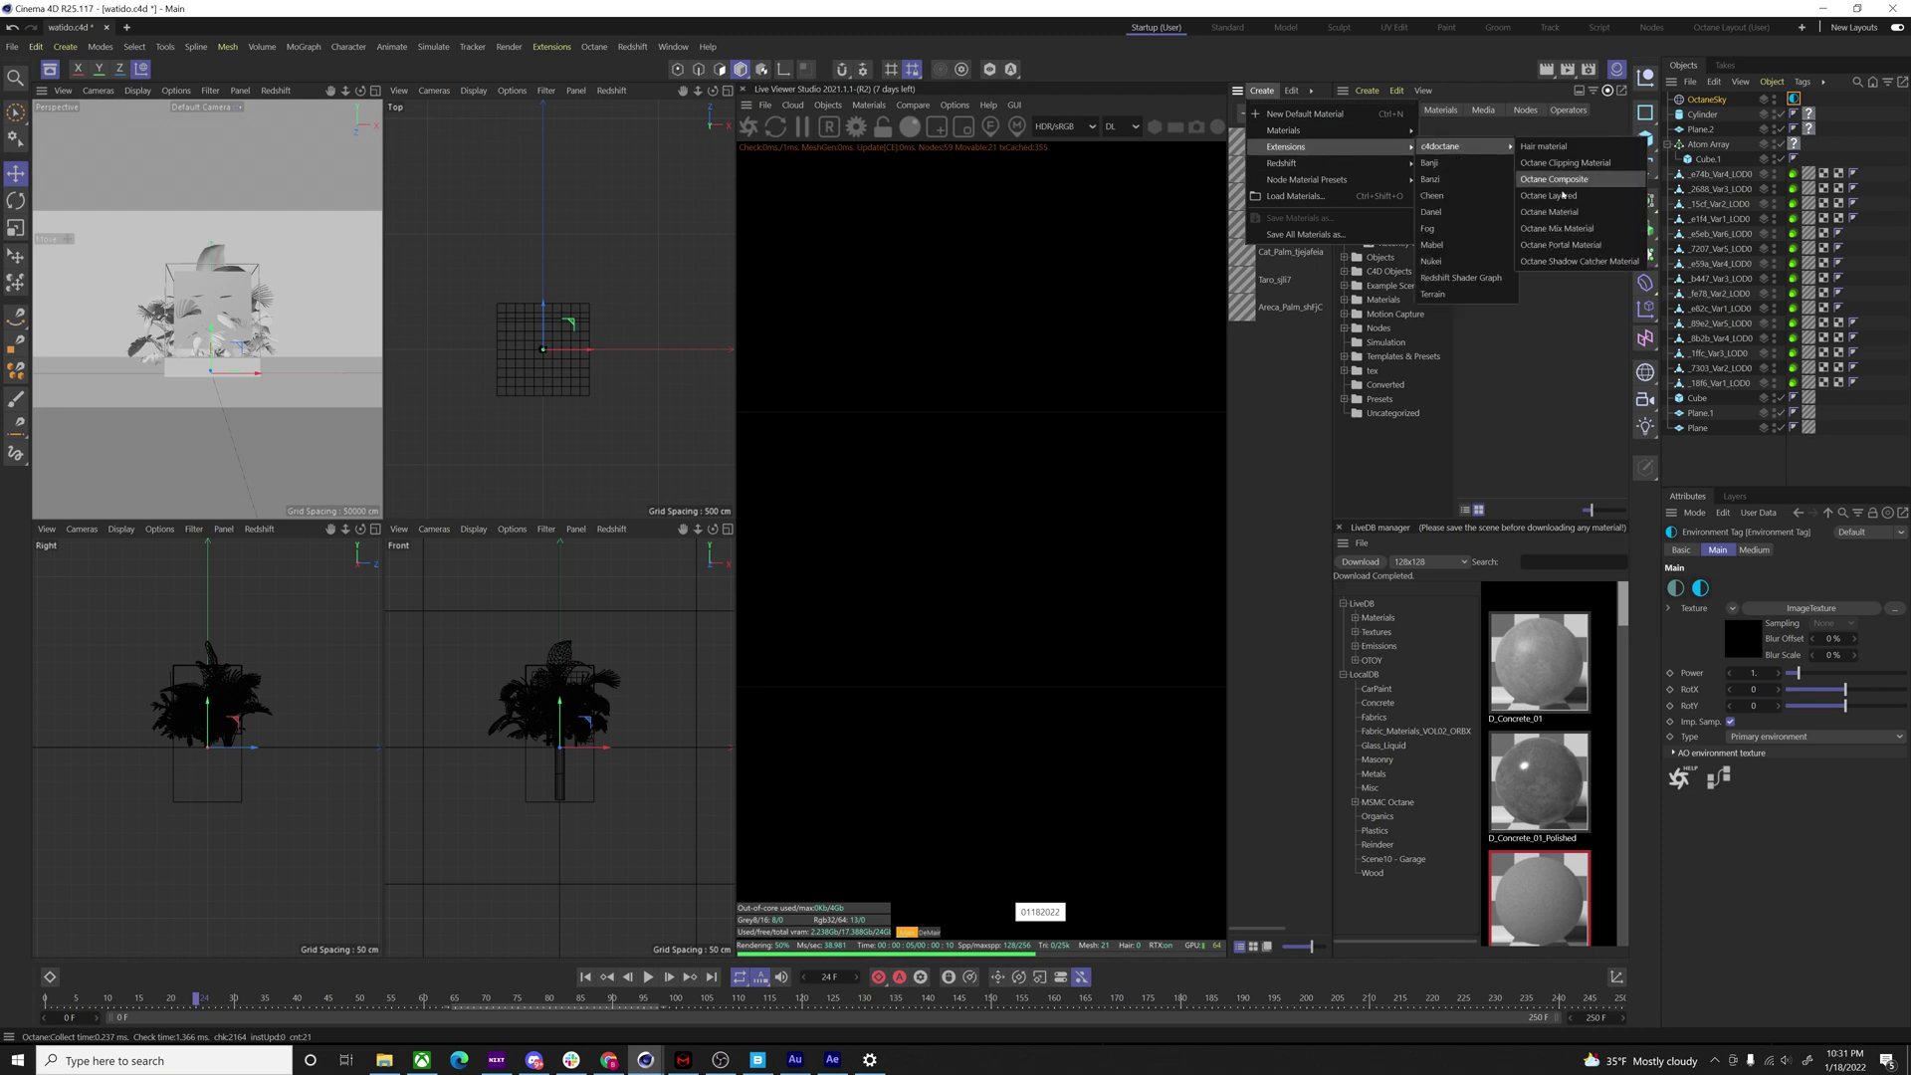
{"action": "left_click", "coordinate": [1555, 211]}
{"action": "double_click", "coordinate": [1244, 143]}
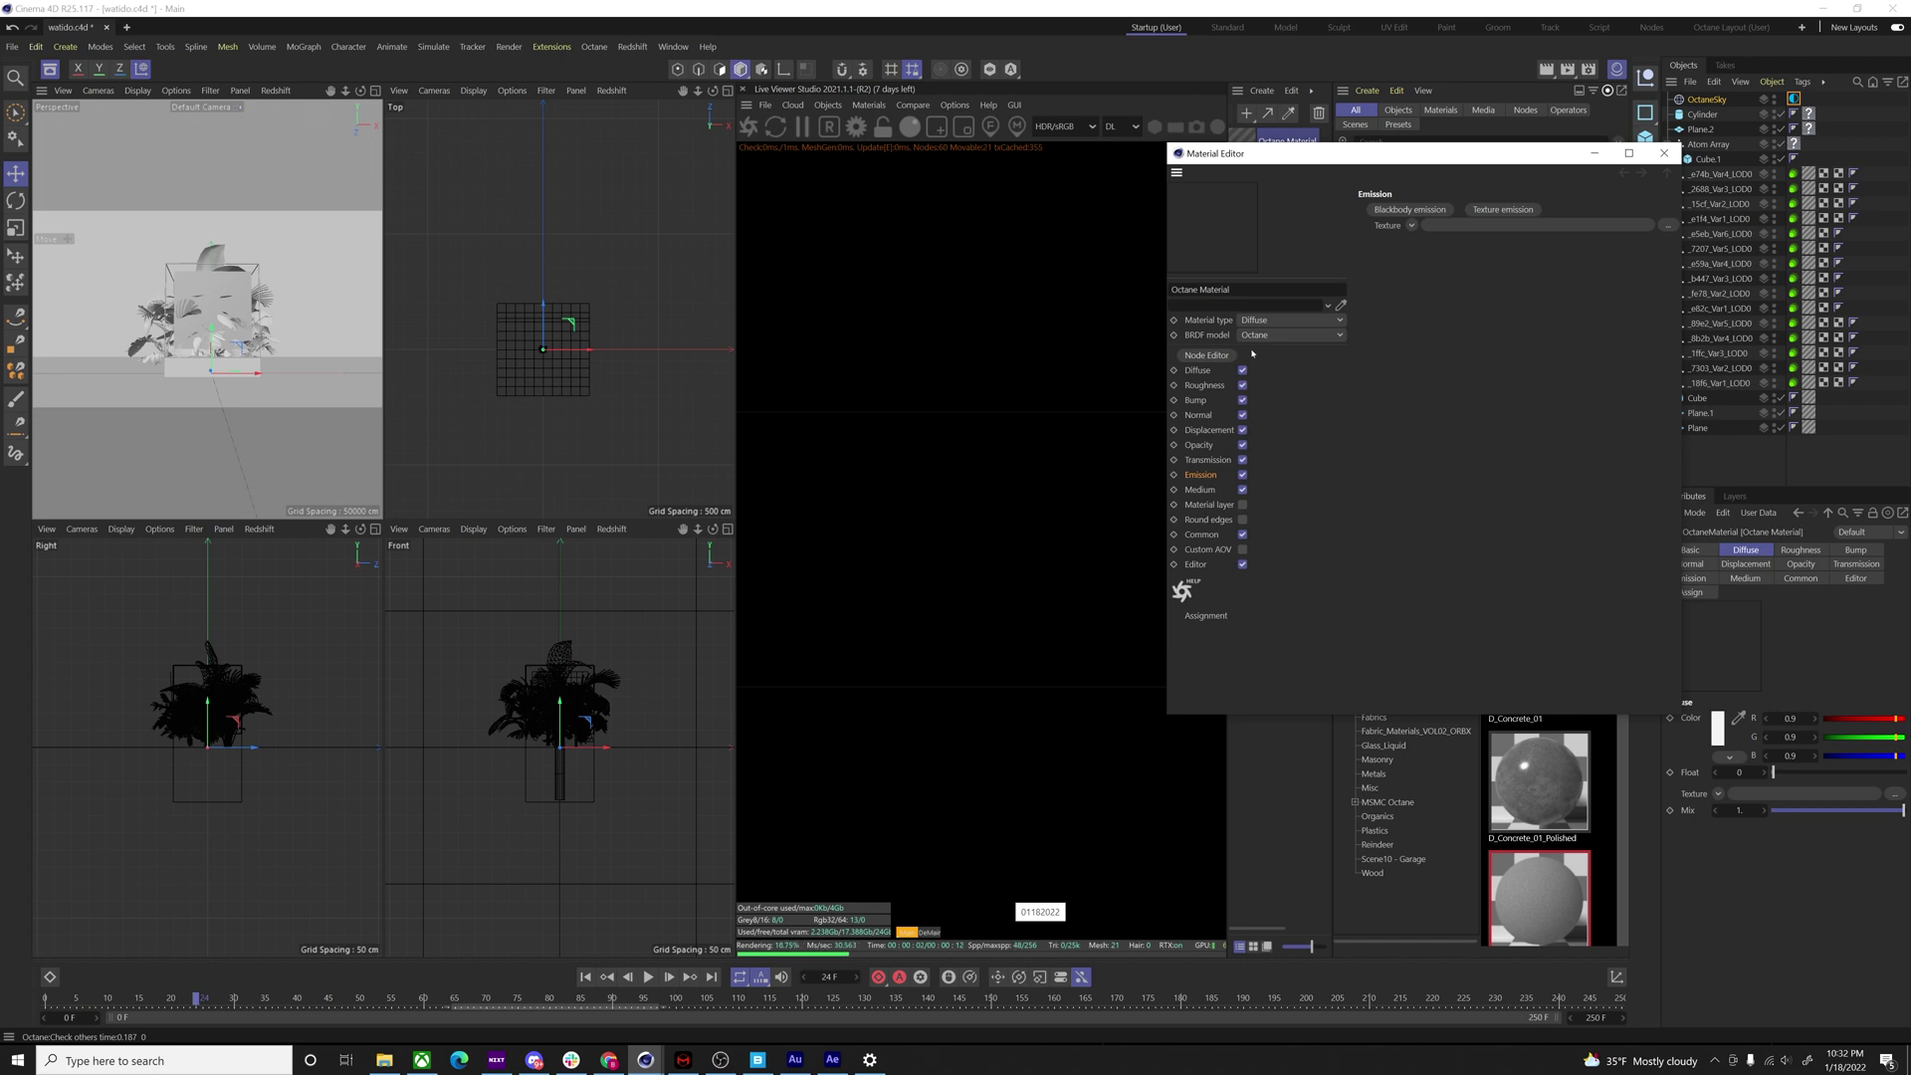
{"action": "left_click_drag", "start_coordinate": [1340, 155], "coordinate": [725, 142]}
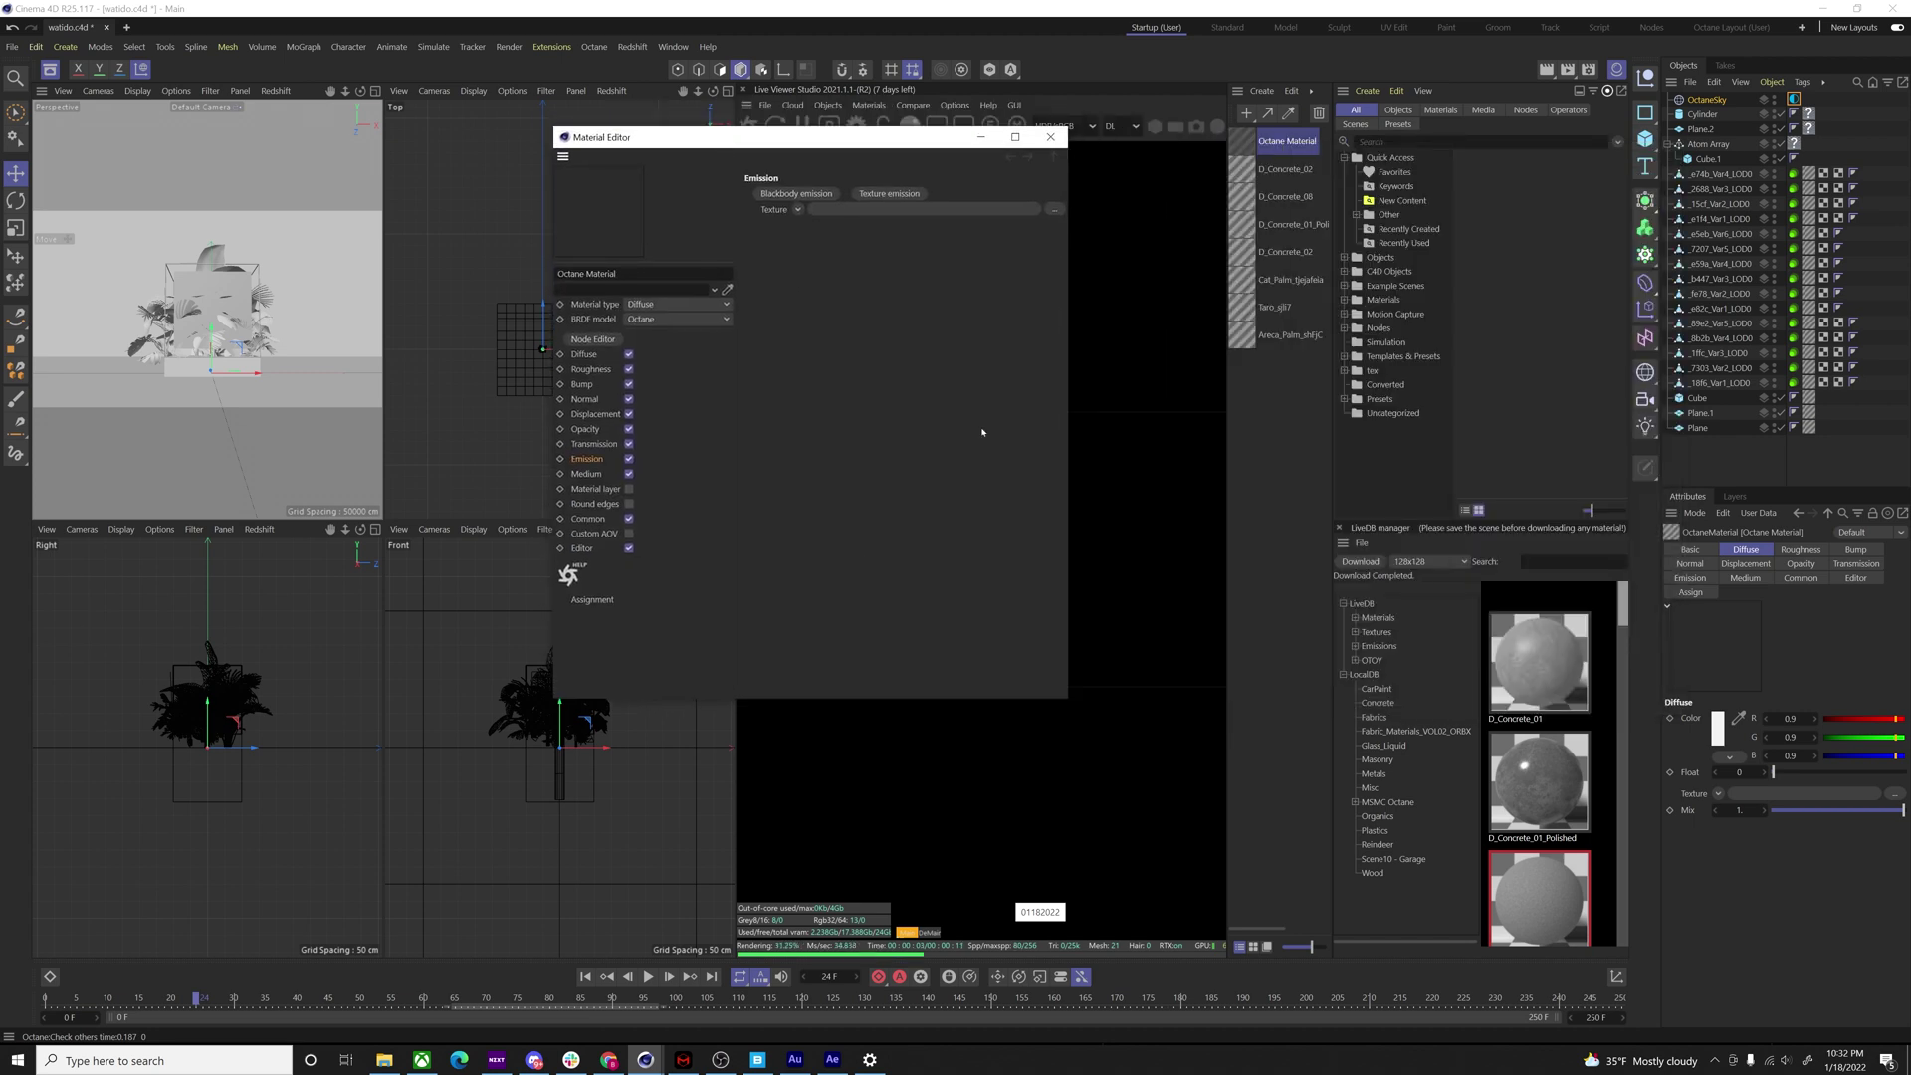
{"action": "left_click", "coordinate": [866, 193]}
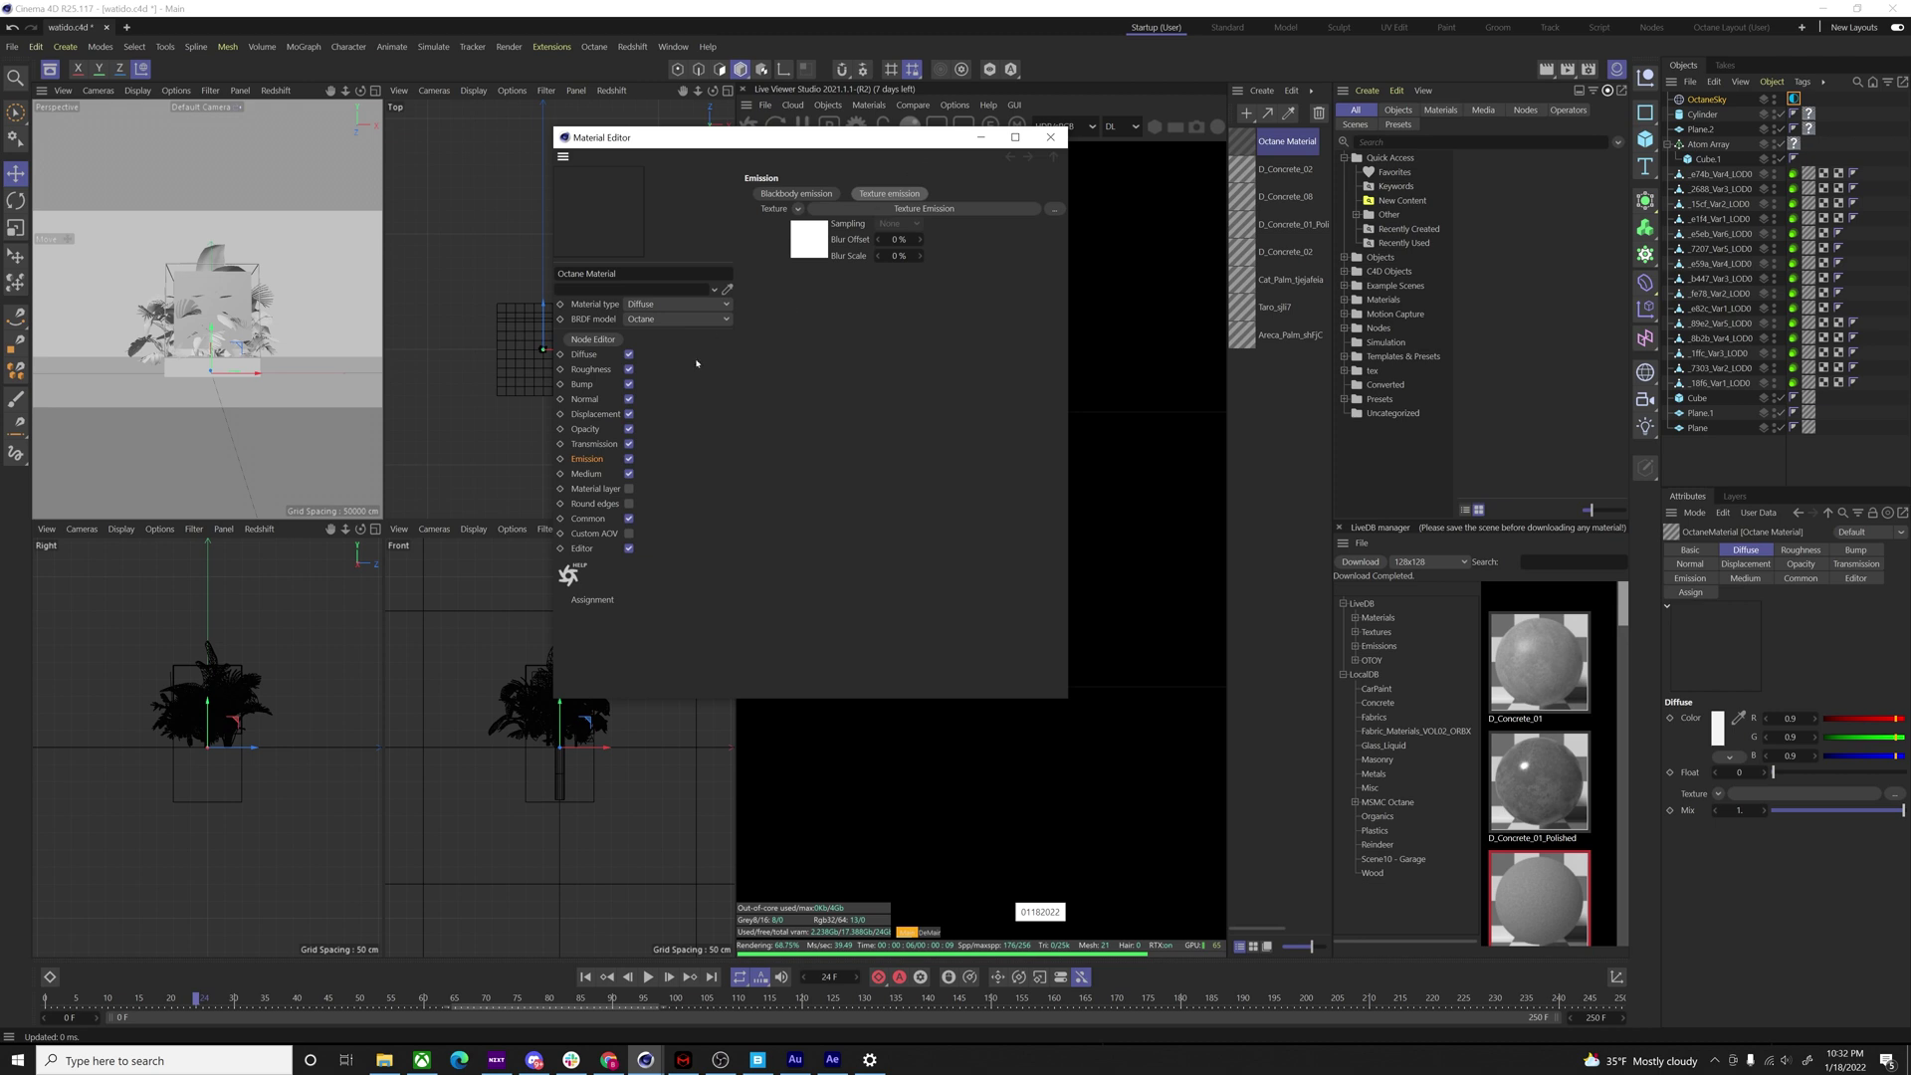
- In the node editor, connect an RGB spectrum node to the Texture input of the material's Texture Emission node
{"action": "left_click", "coordinate": [594, 339]}
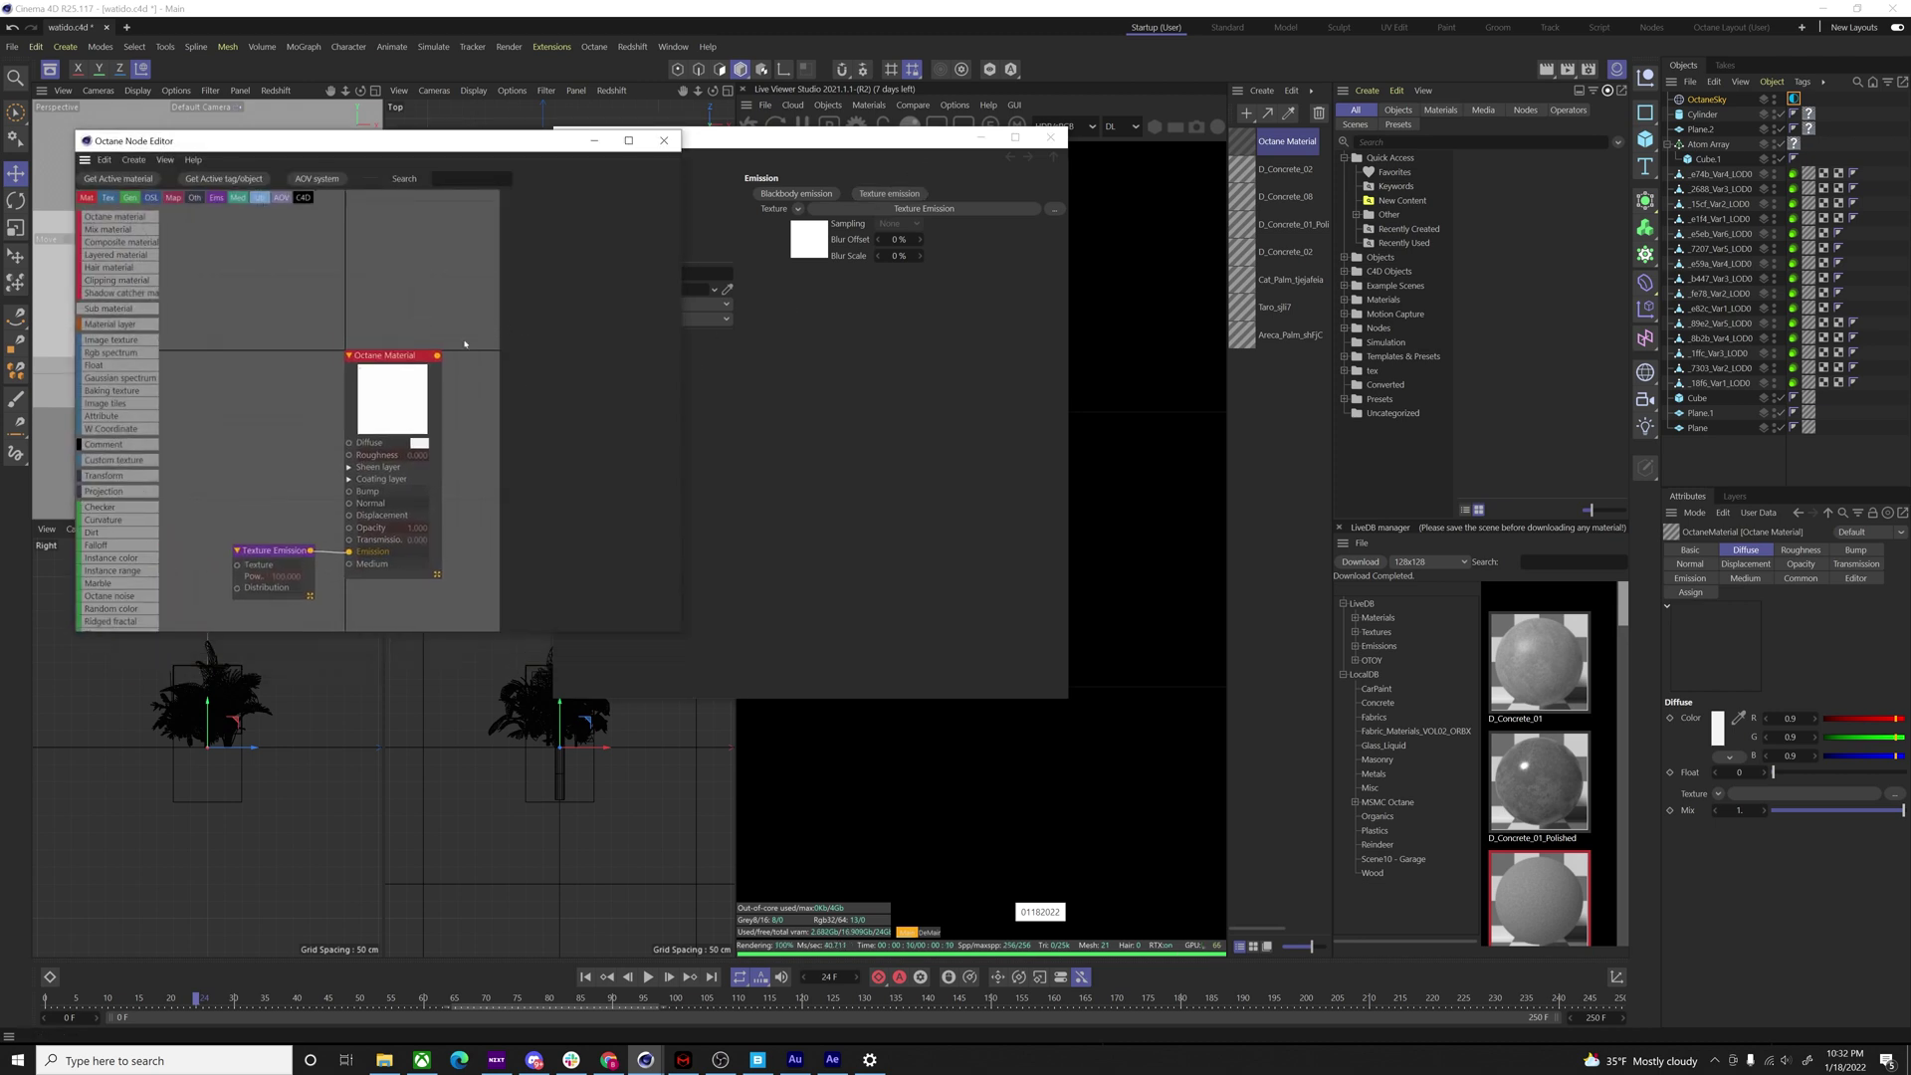
{"action": "left_click", "coordinate": [272, 549]}
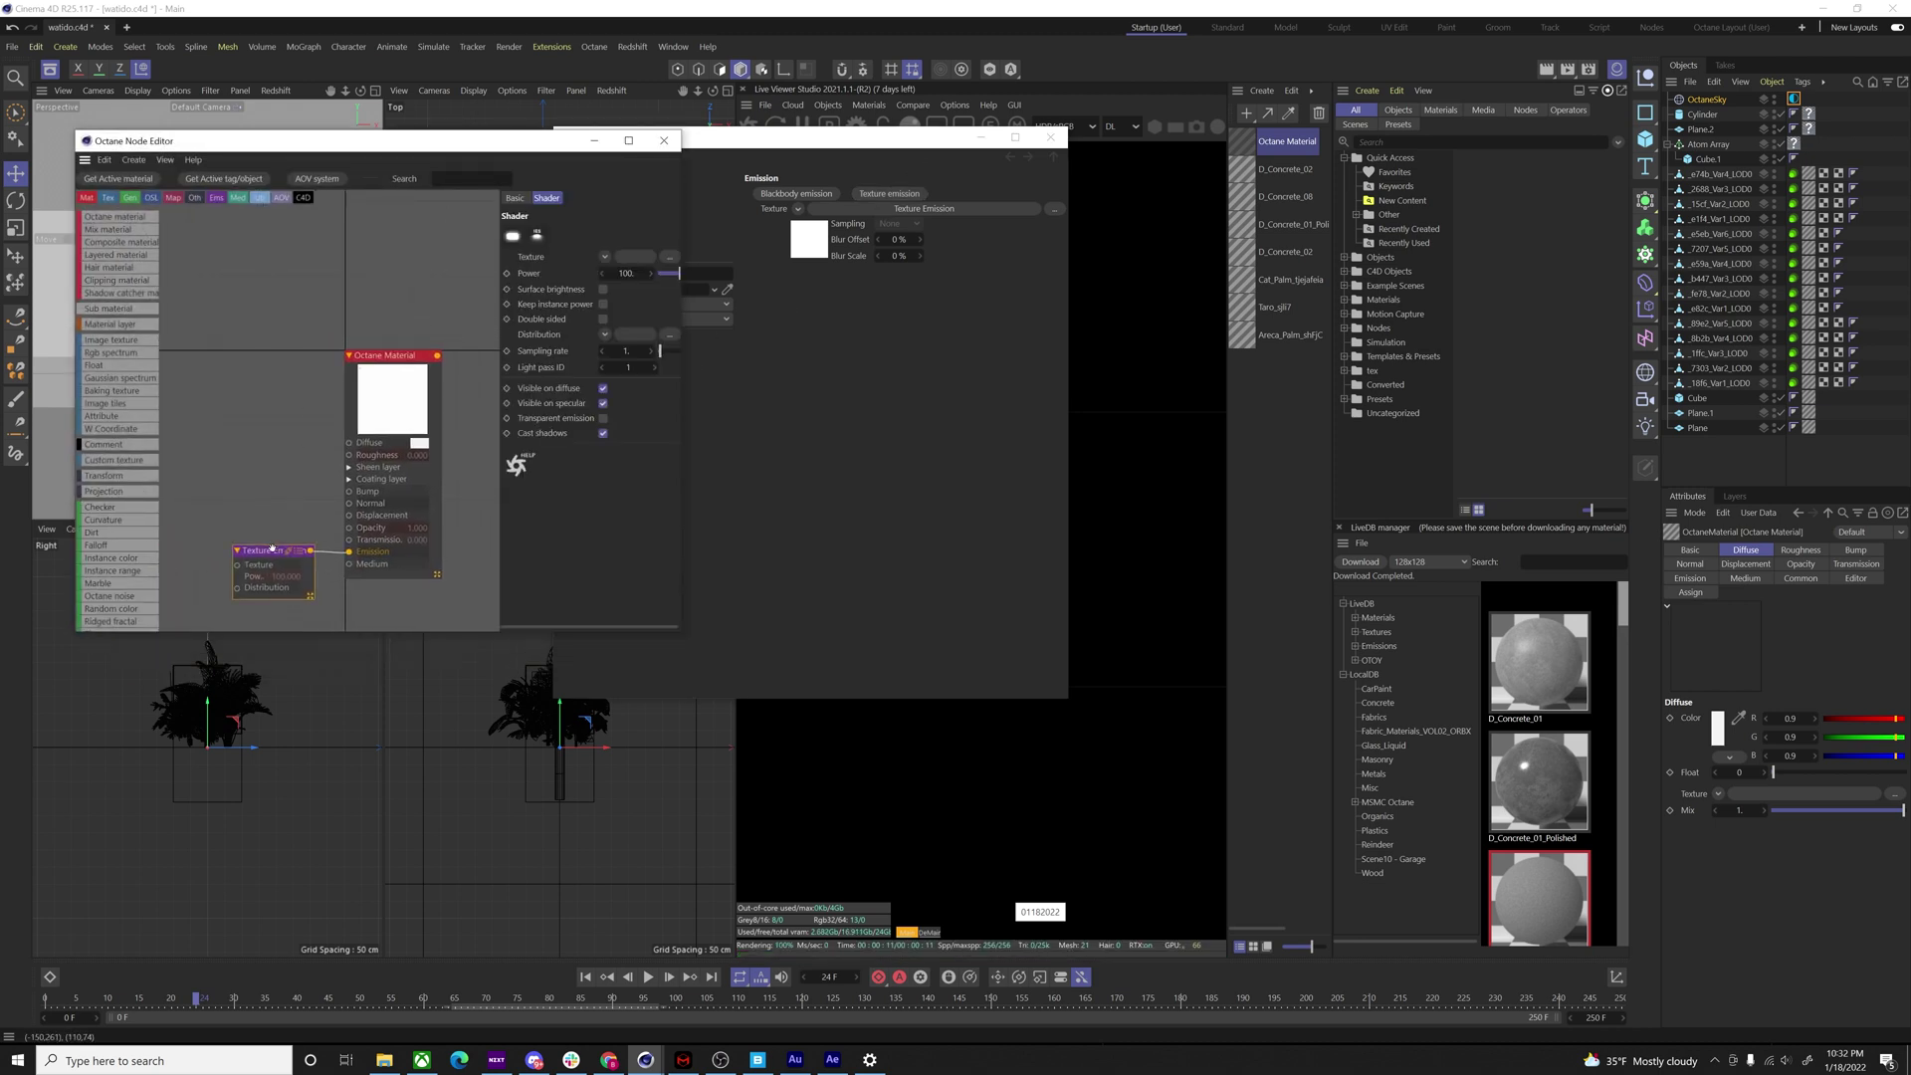
{"action": "left_click_drag", "start_coordinate": [683, 307], "coordinate": [854, 313]}
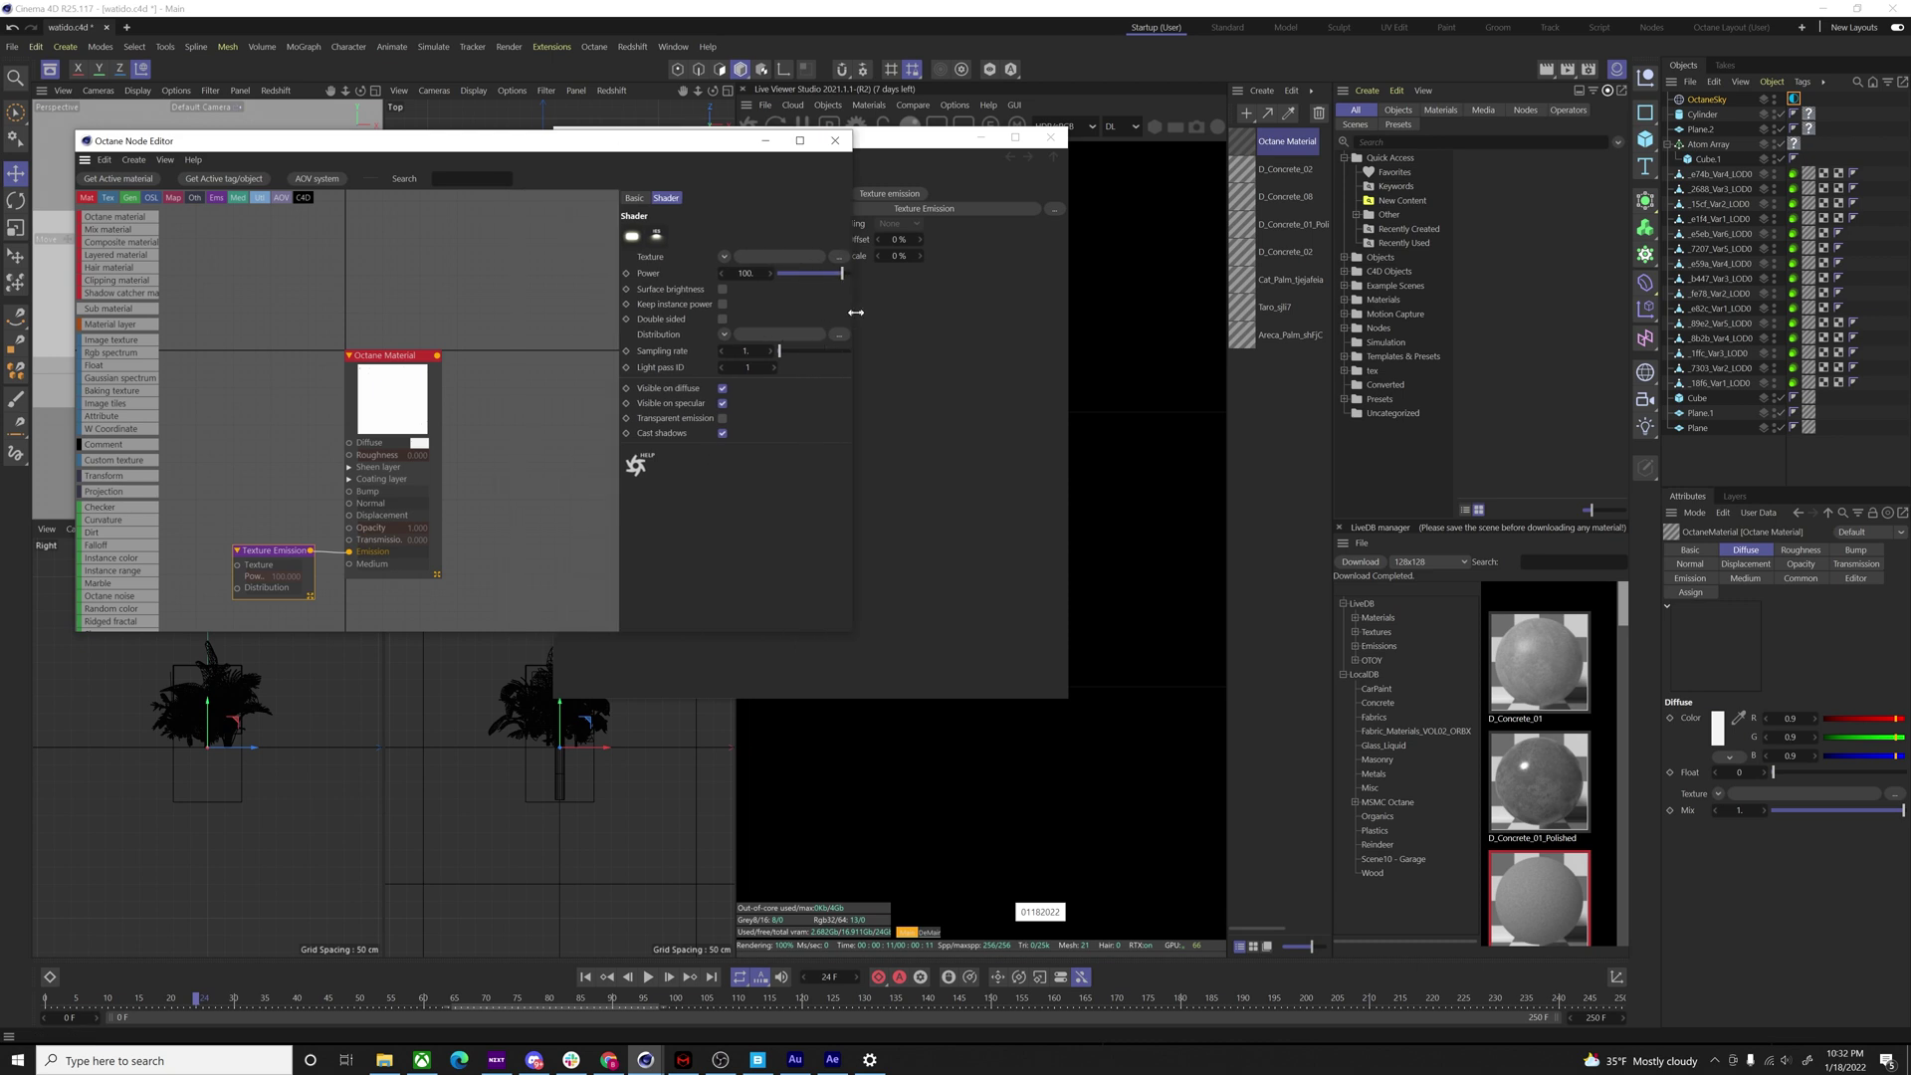
{"action": "left_click", "coordinate": [724, 257]}
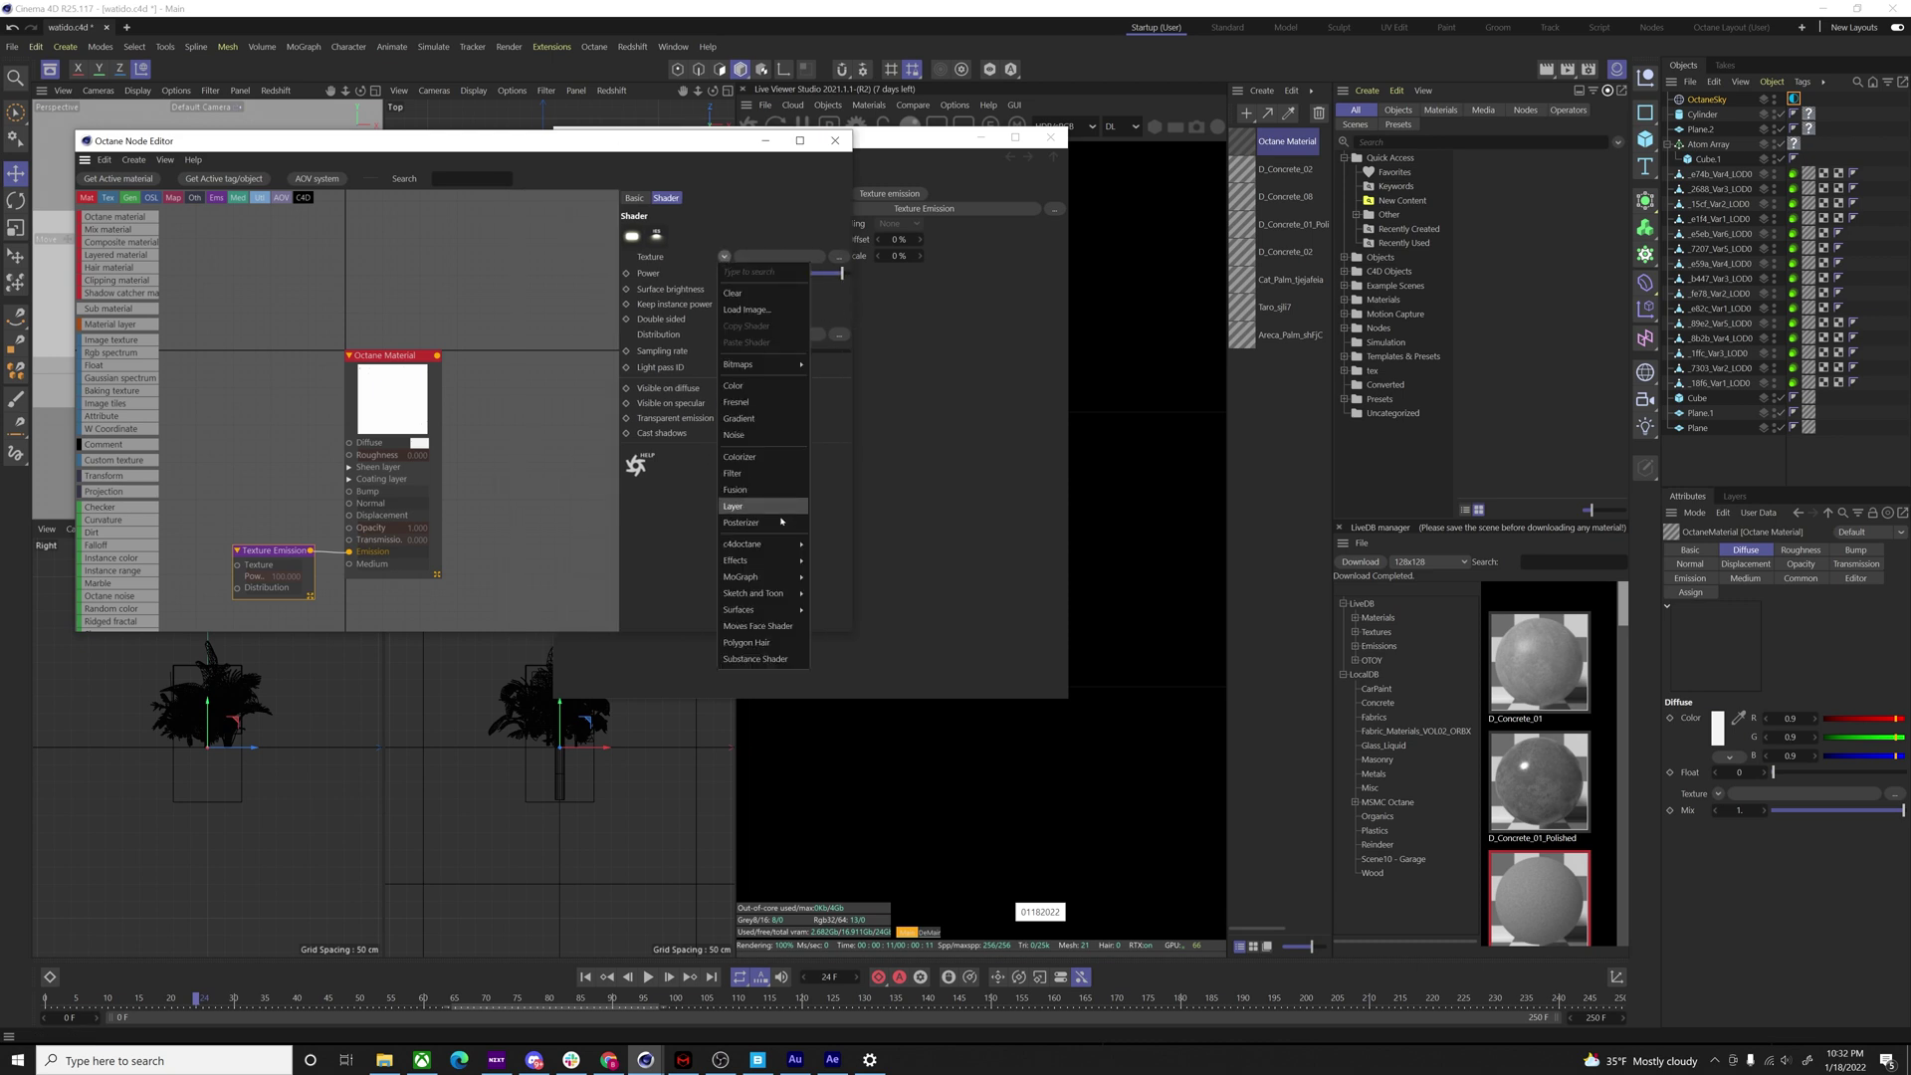
{"action": "mouse_move", "coordinate": [746, 543]}
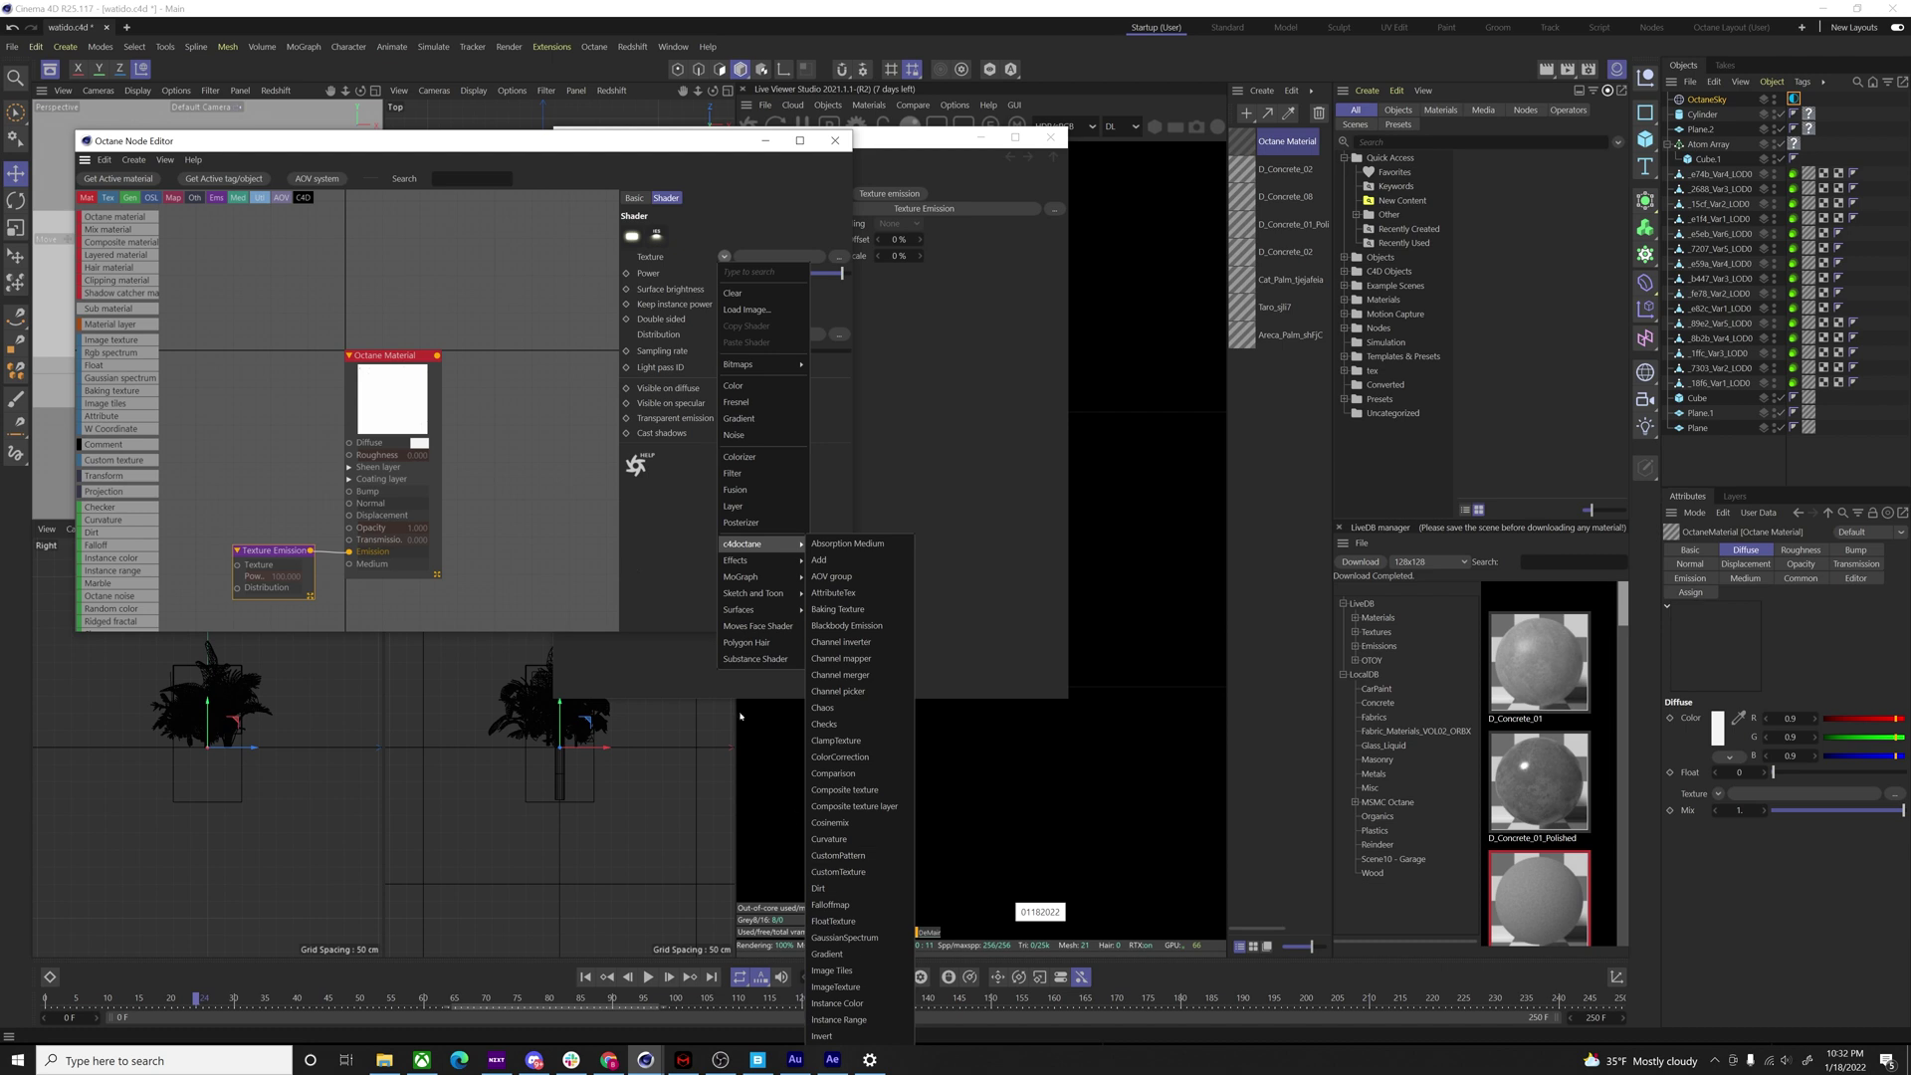
{"action": "left_click", "coordinate": [509, 243]}
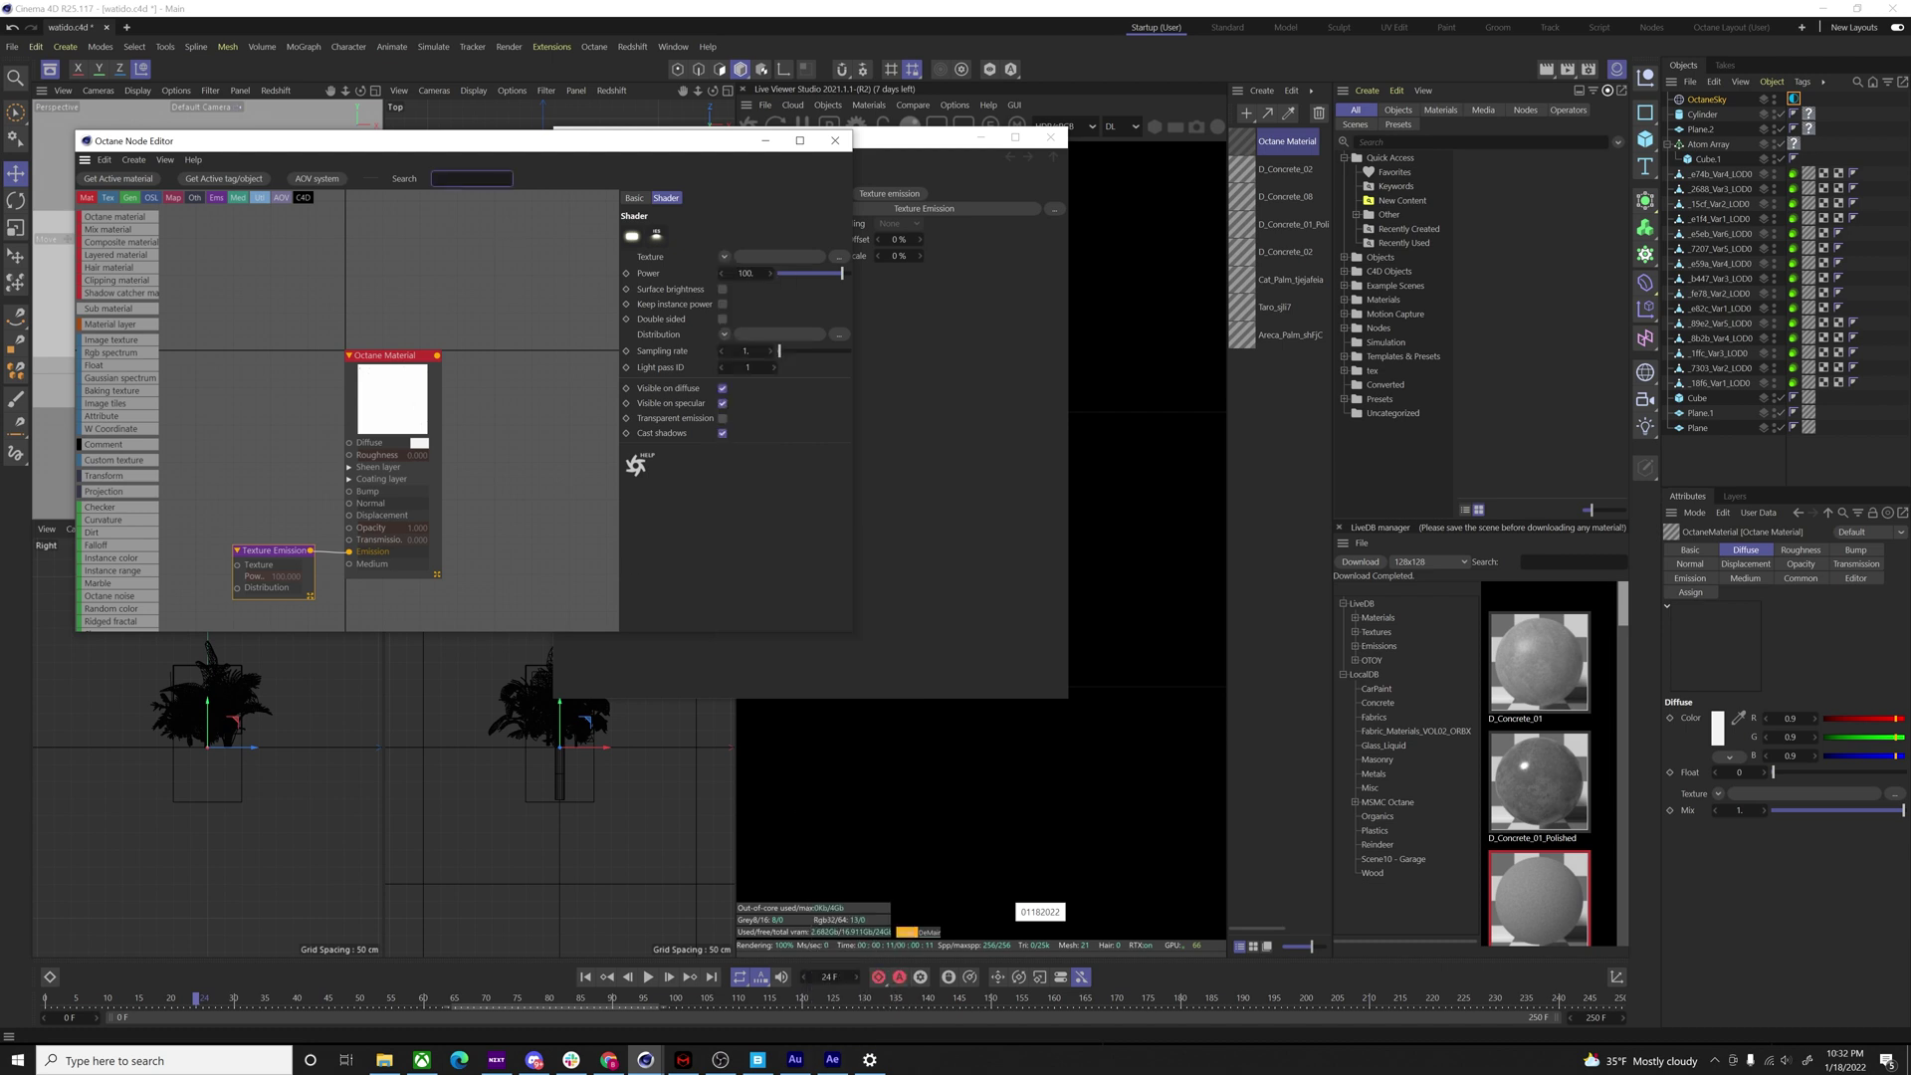
{"action": "type", "text": "rgb"}
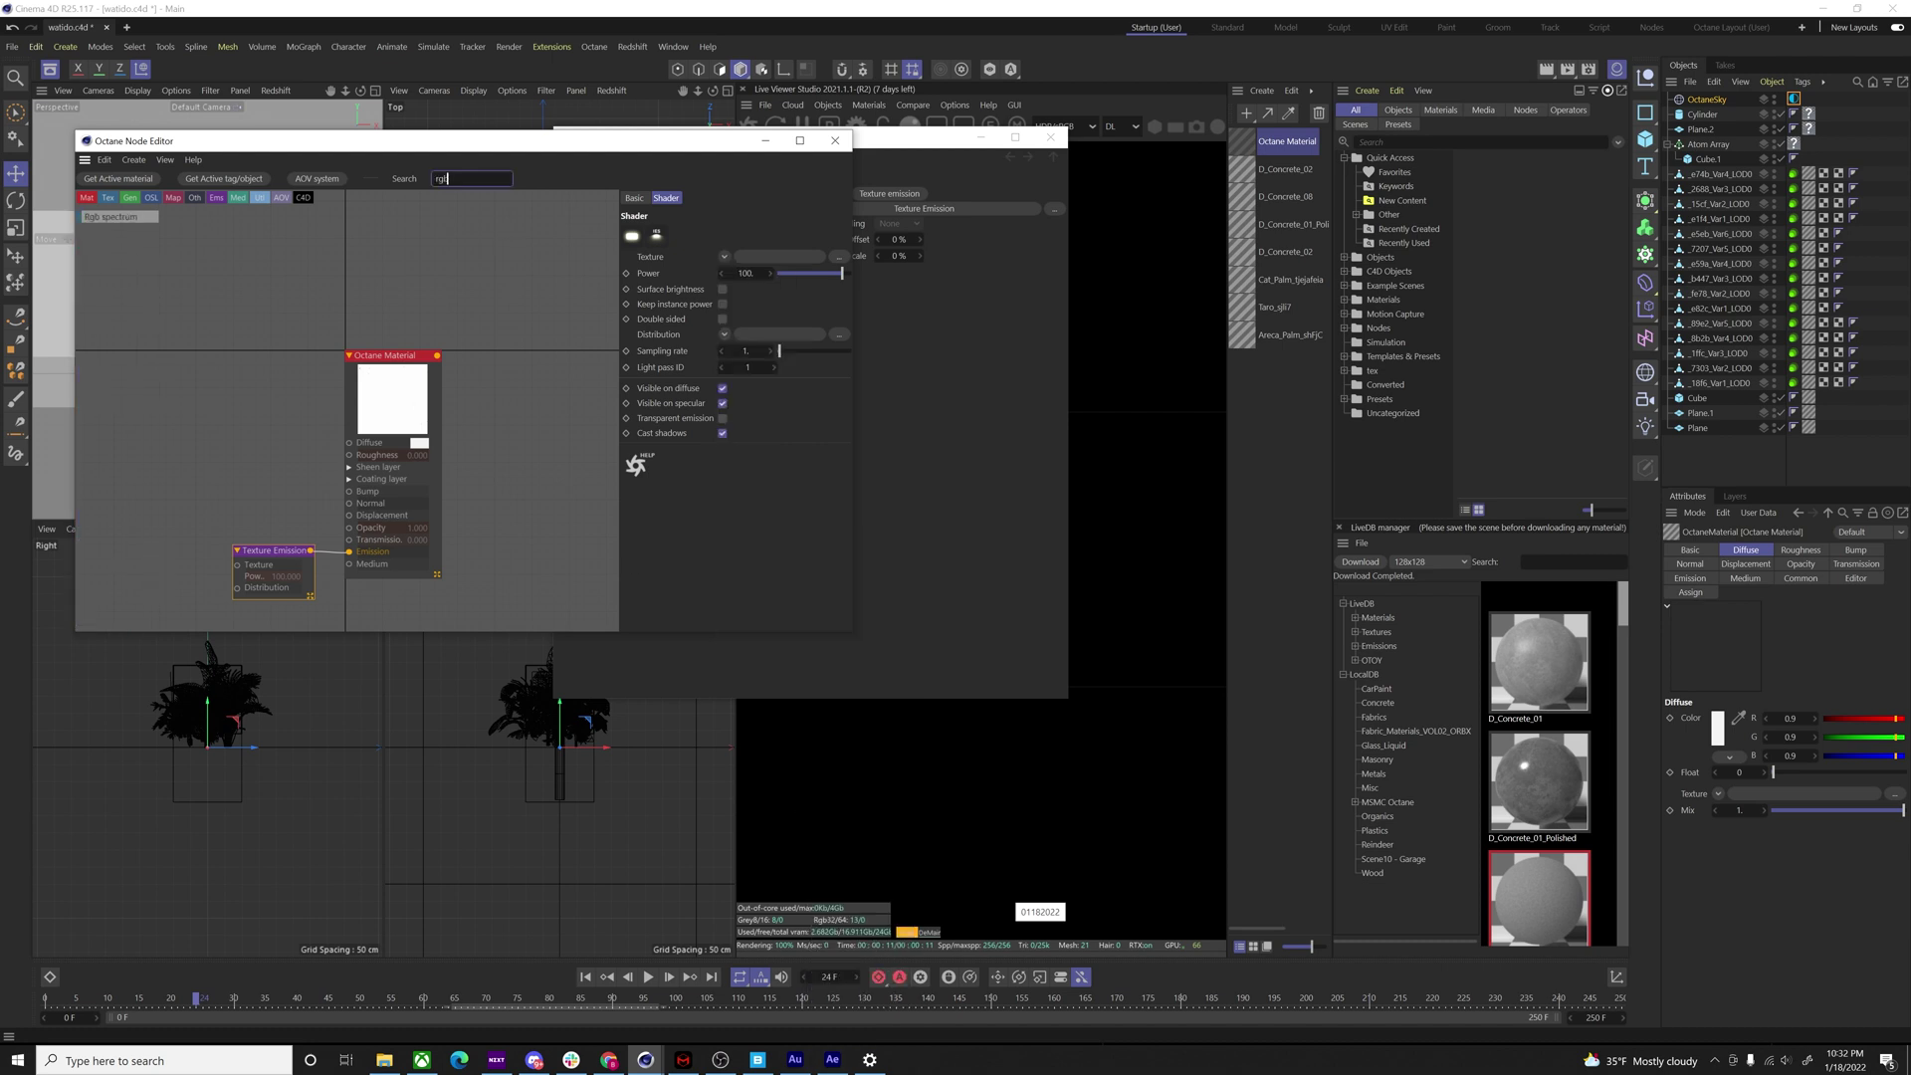
{"action": "left_click_drag", "start_coordinate": [138, 219], "coordinate": [237, 564]}
- Set the RGB spectrum color to light cyan with R 134, G 243 and B 243
{"action": "left_click", "coordinate": [667, 242]}
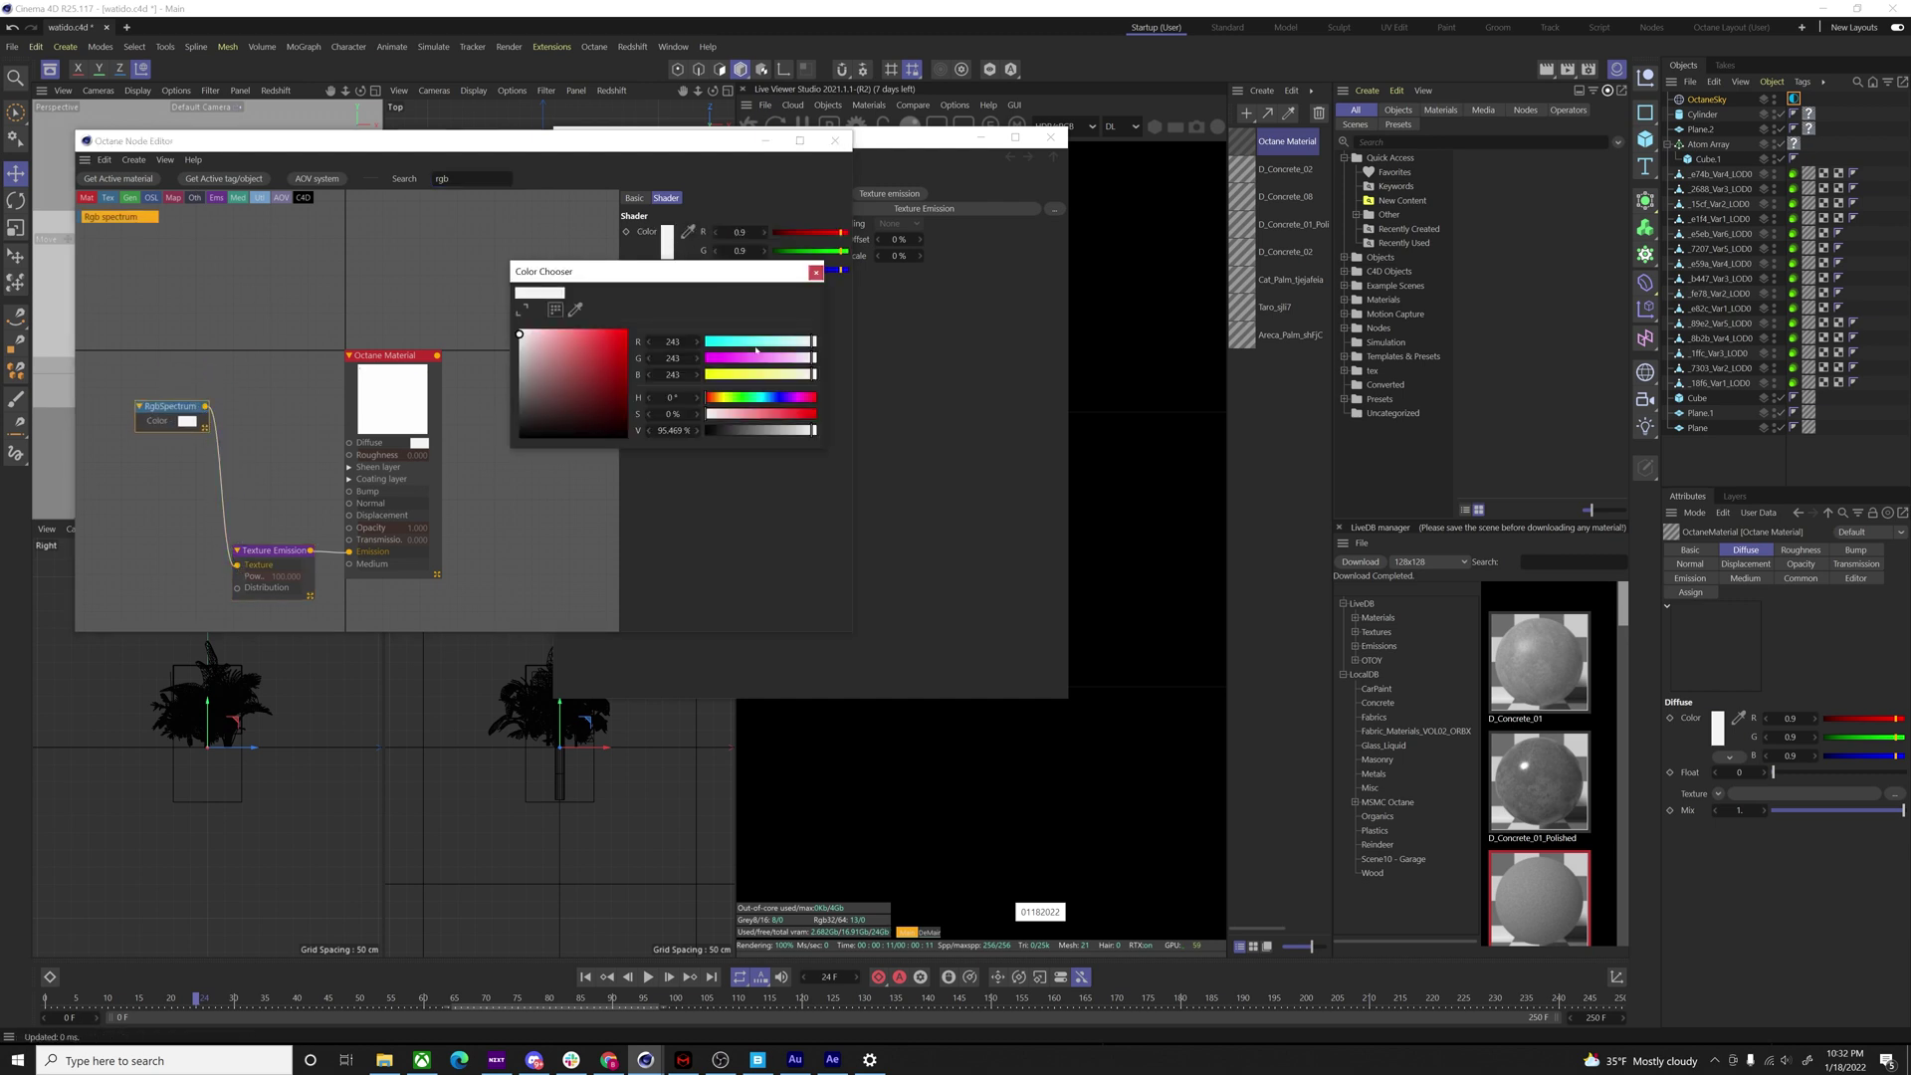
{"action": "left_click", "coordinate": [726, 341]}
{"action": "left_click_drag", "start_coordinate": [740, 343], "coordinate": [766, 346]}
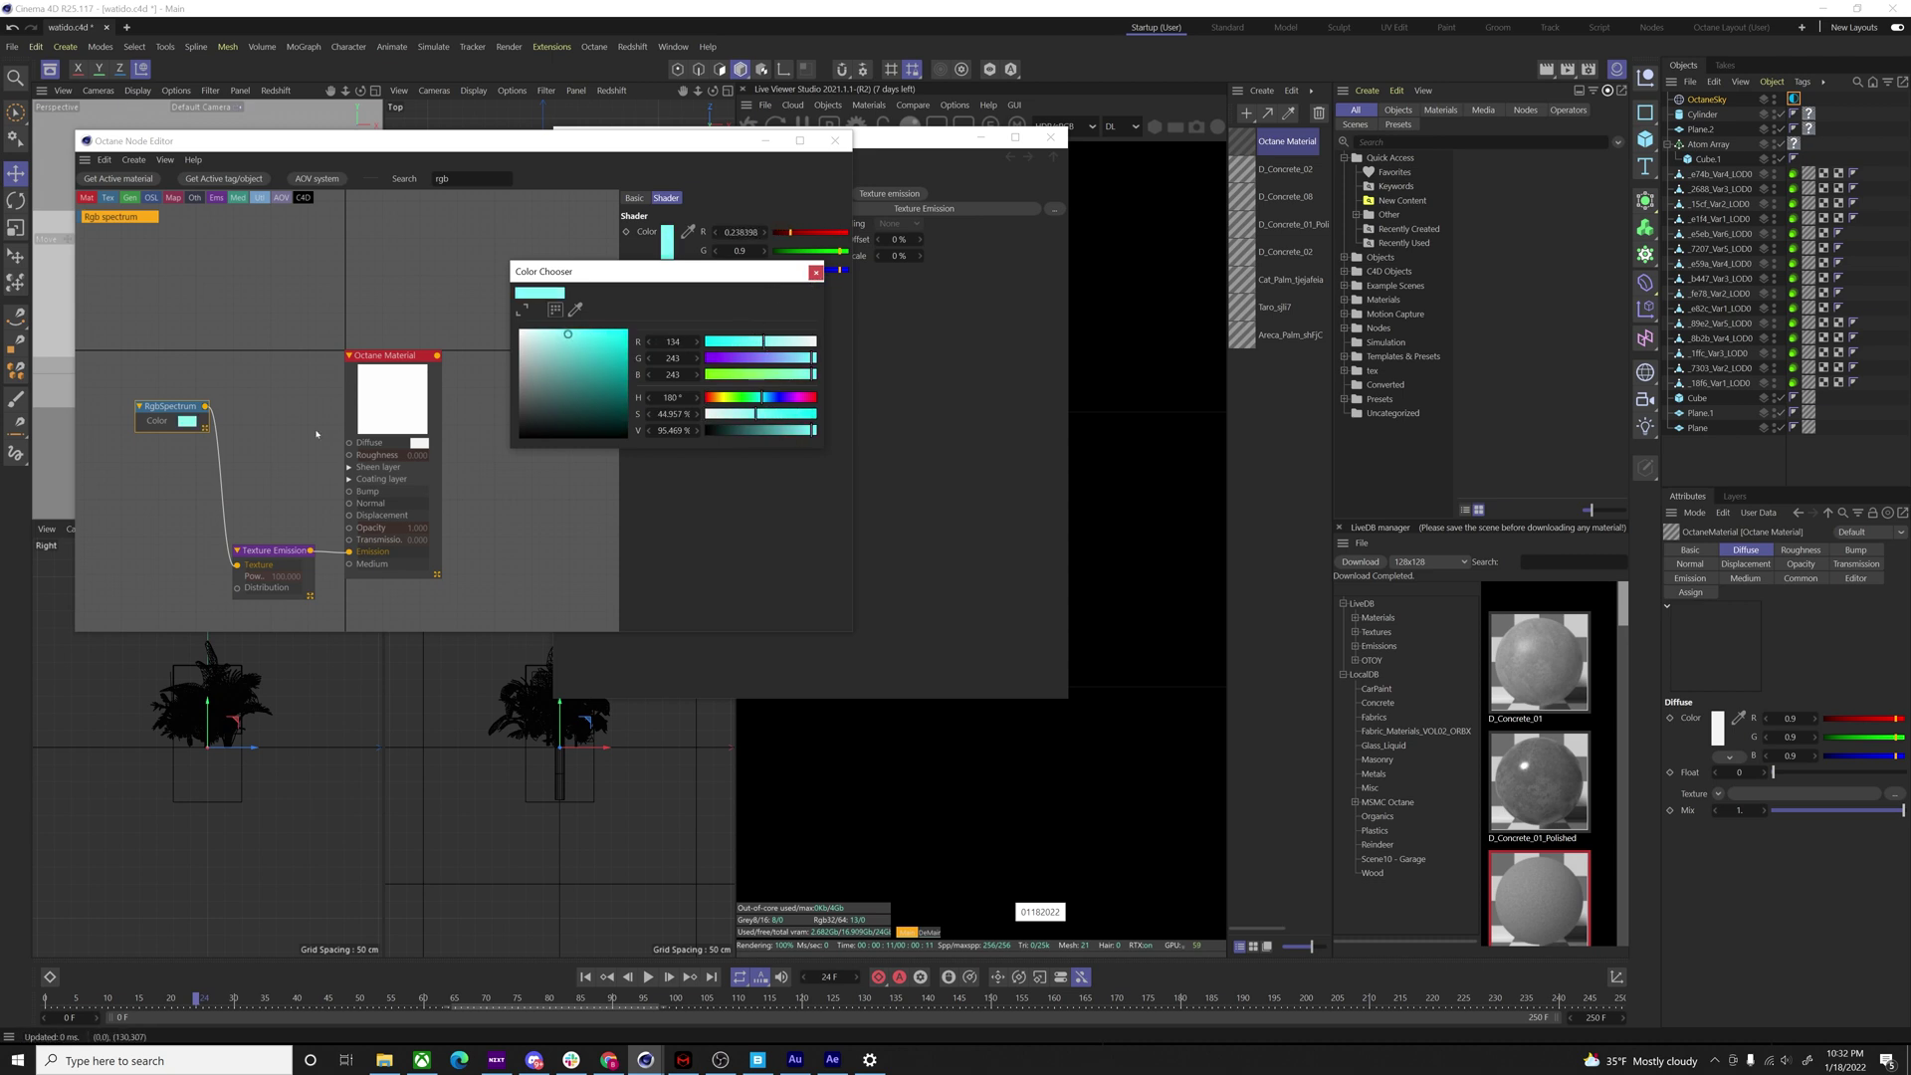
- Set the Texture Emission node's power to 20 and move the node closer to the RGB spectrum node
{"action": "left_click", "coordinate": [269, 551]}
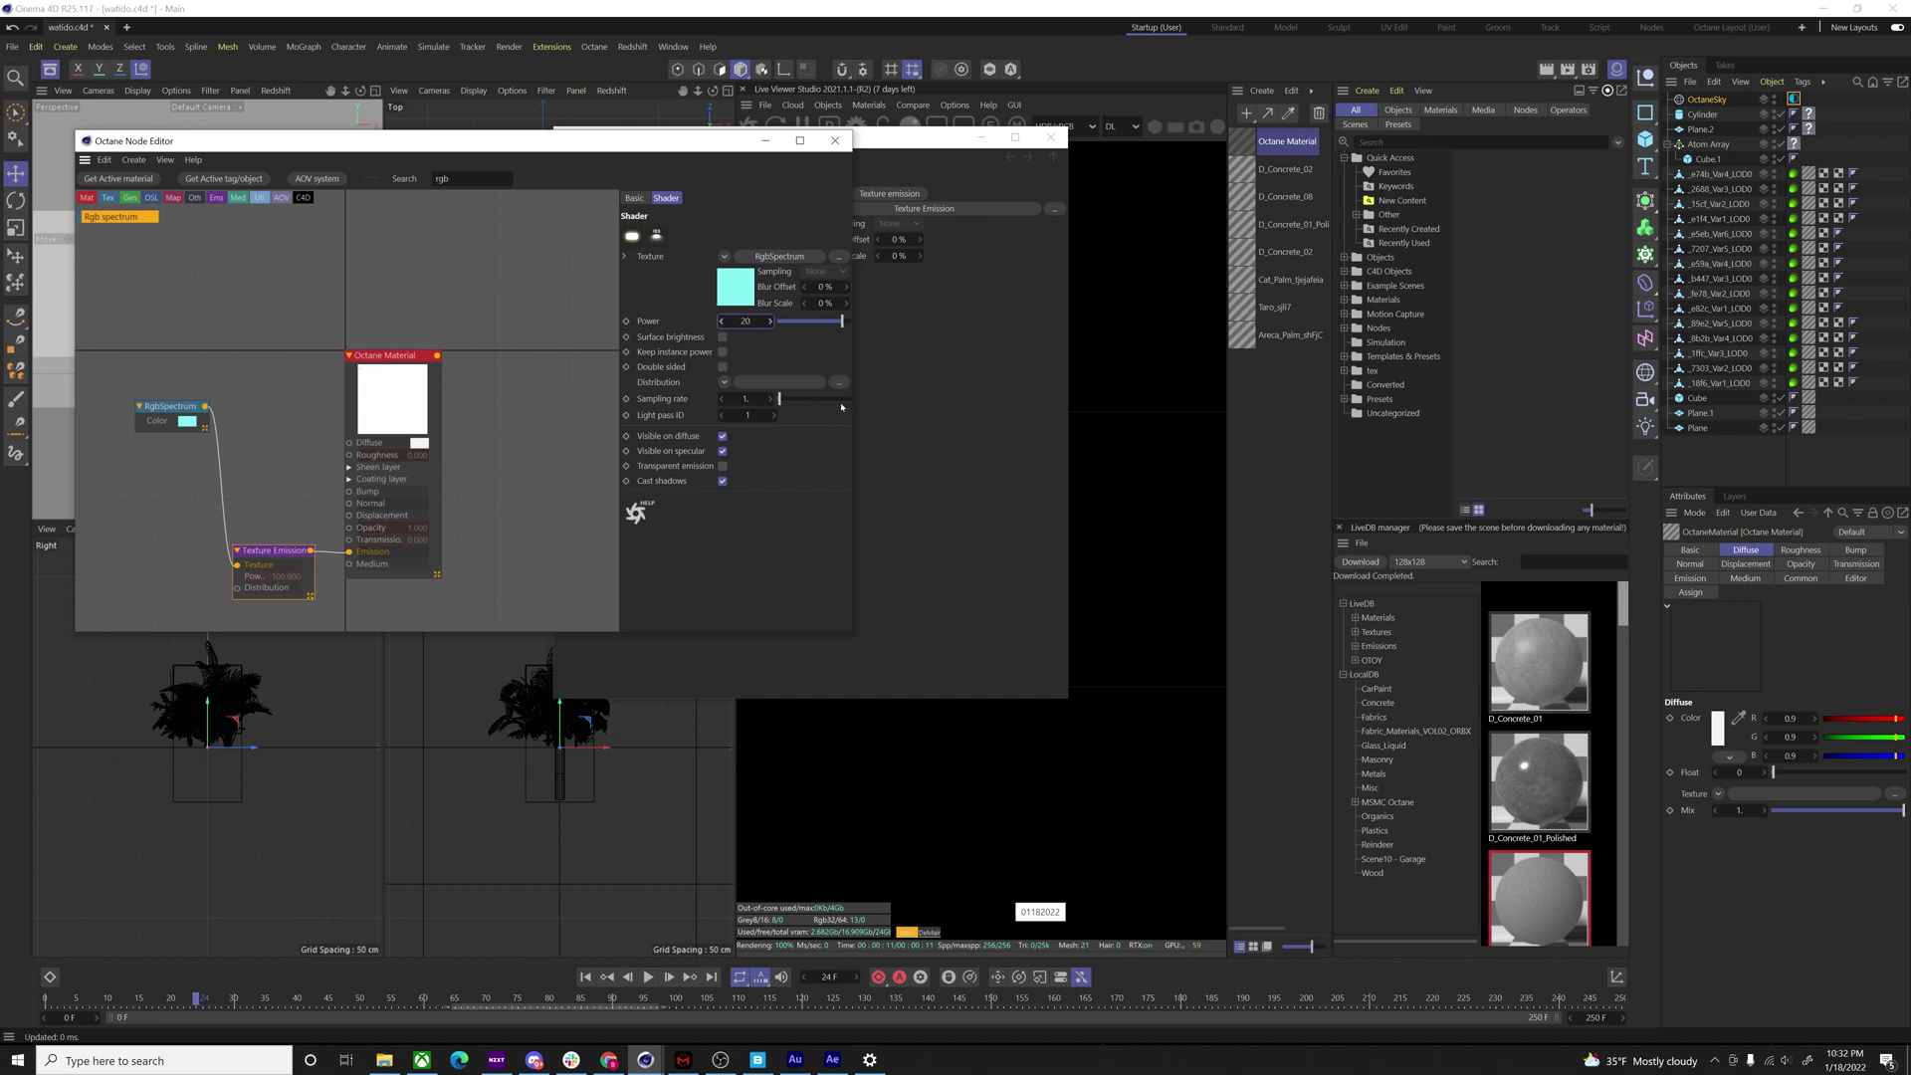
{"action": "left_click", "coordinate": [542, 359]}
{"action": "left_click_drag", "start_coordinate": [281, 552], "coordinate": [279, 488]}
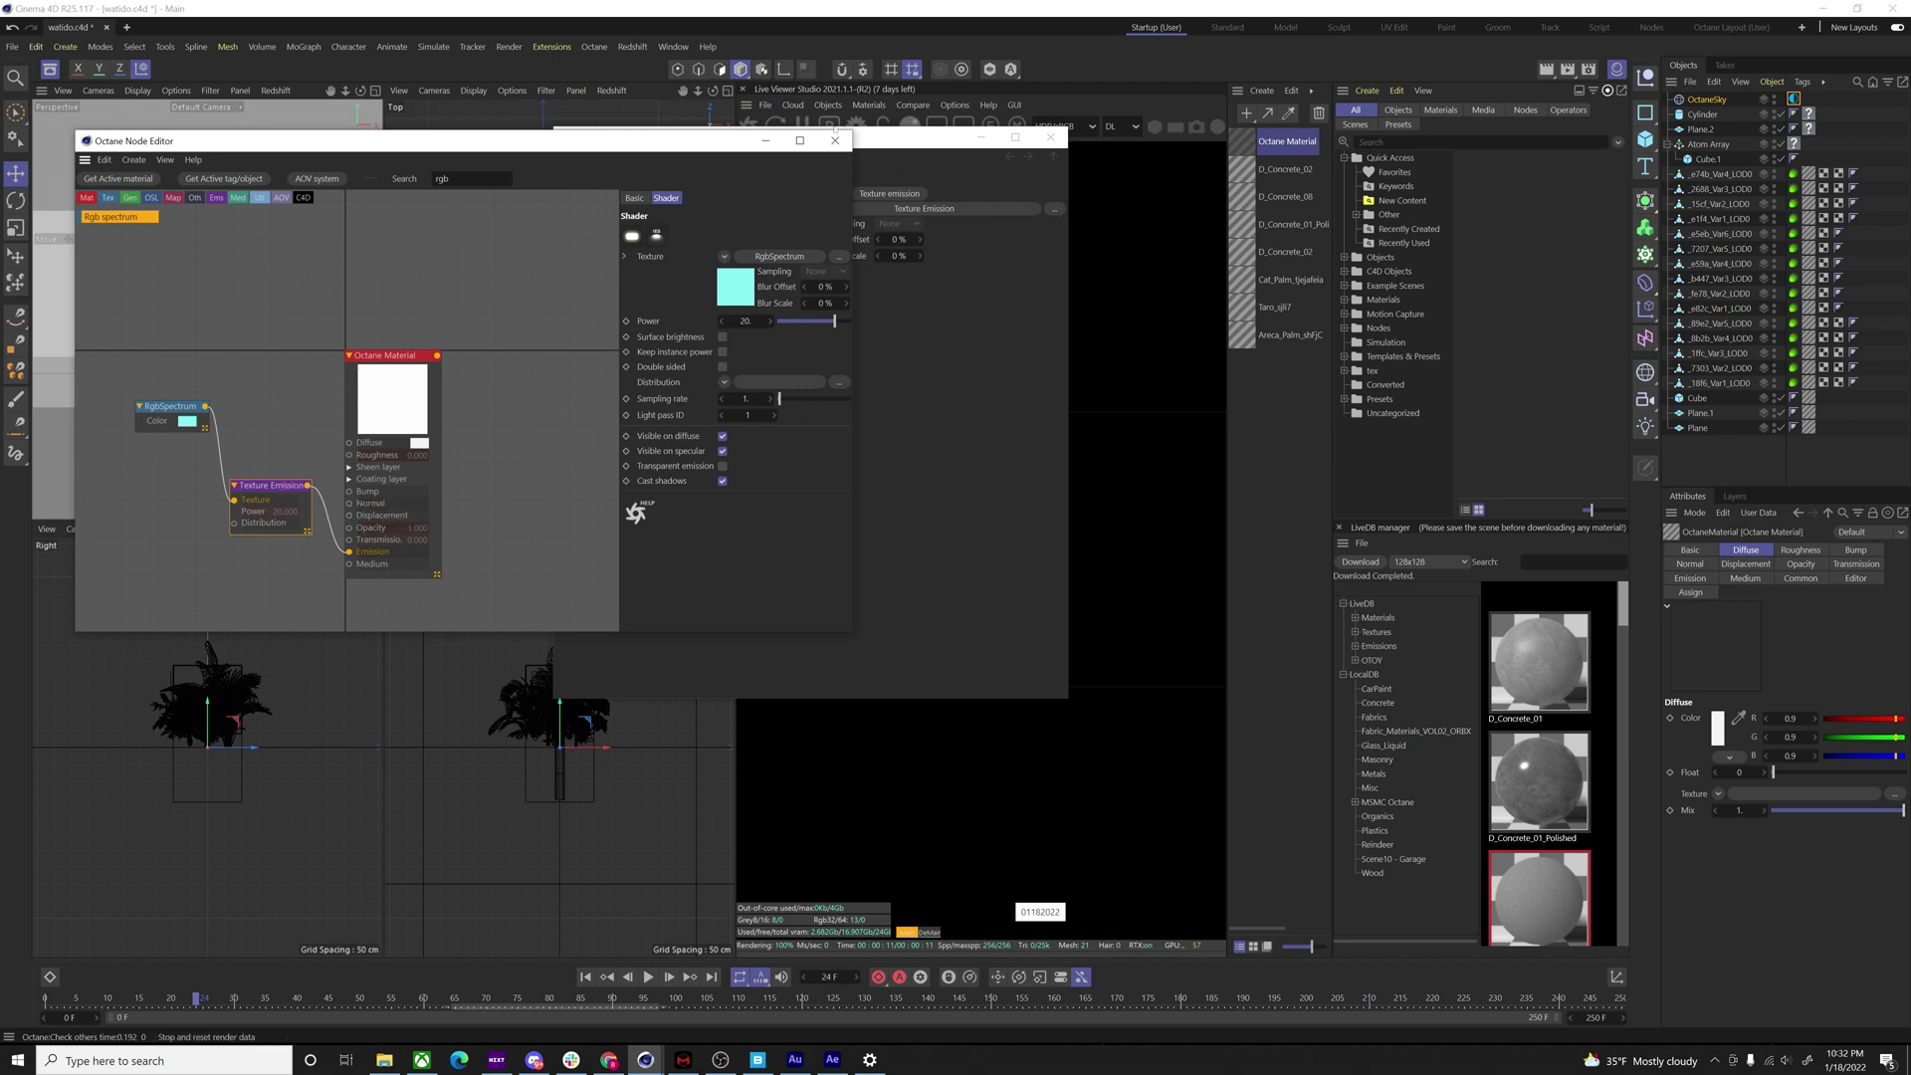
- Close the node and material editors and apply the emissive Octane Material to the Atom Array
{"action": "left_click", "coordinate": [835, 141]}
{"action": "left_click", "coordinate": [1051, 137]}
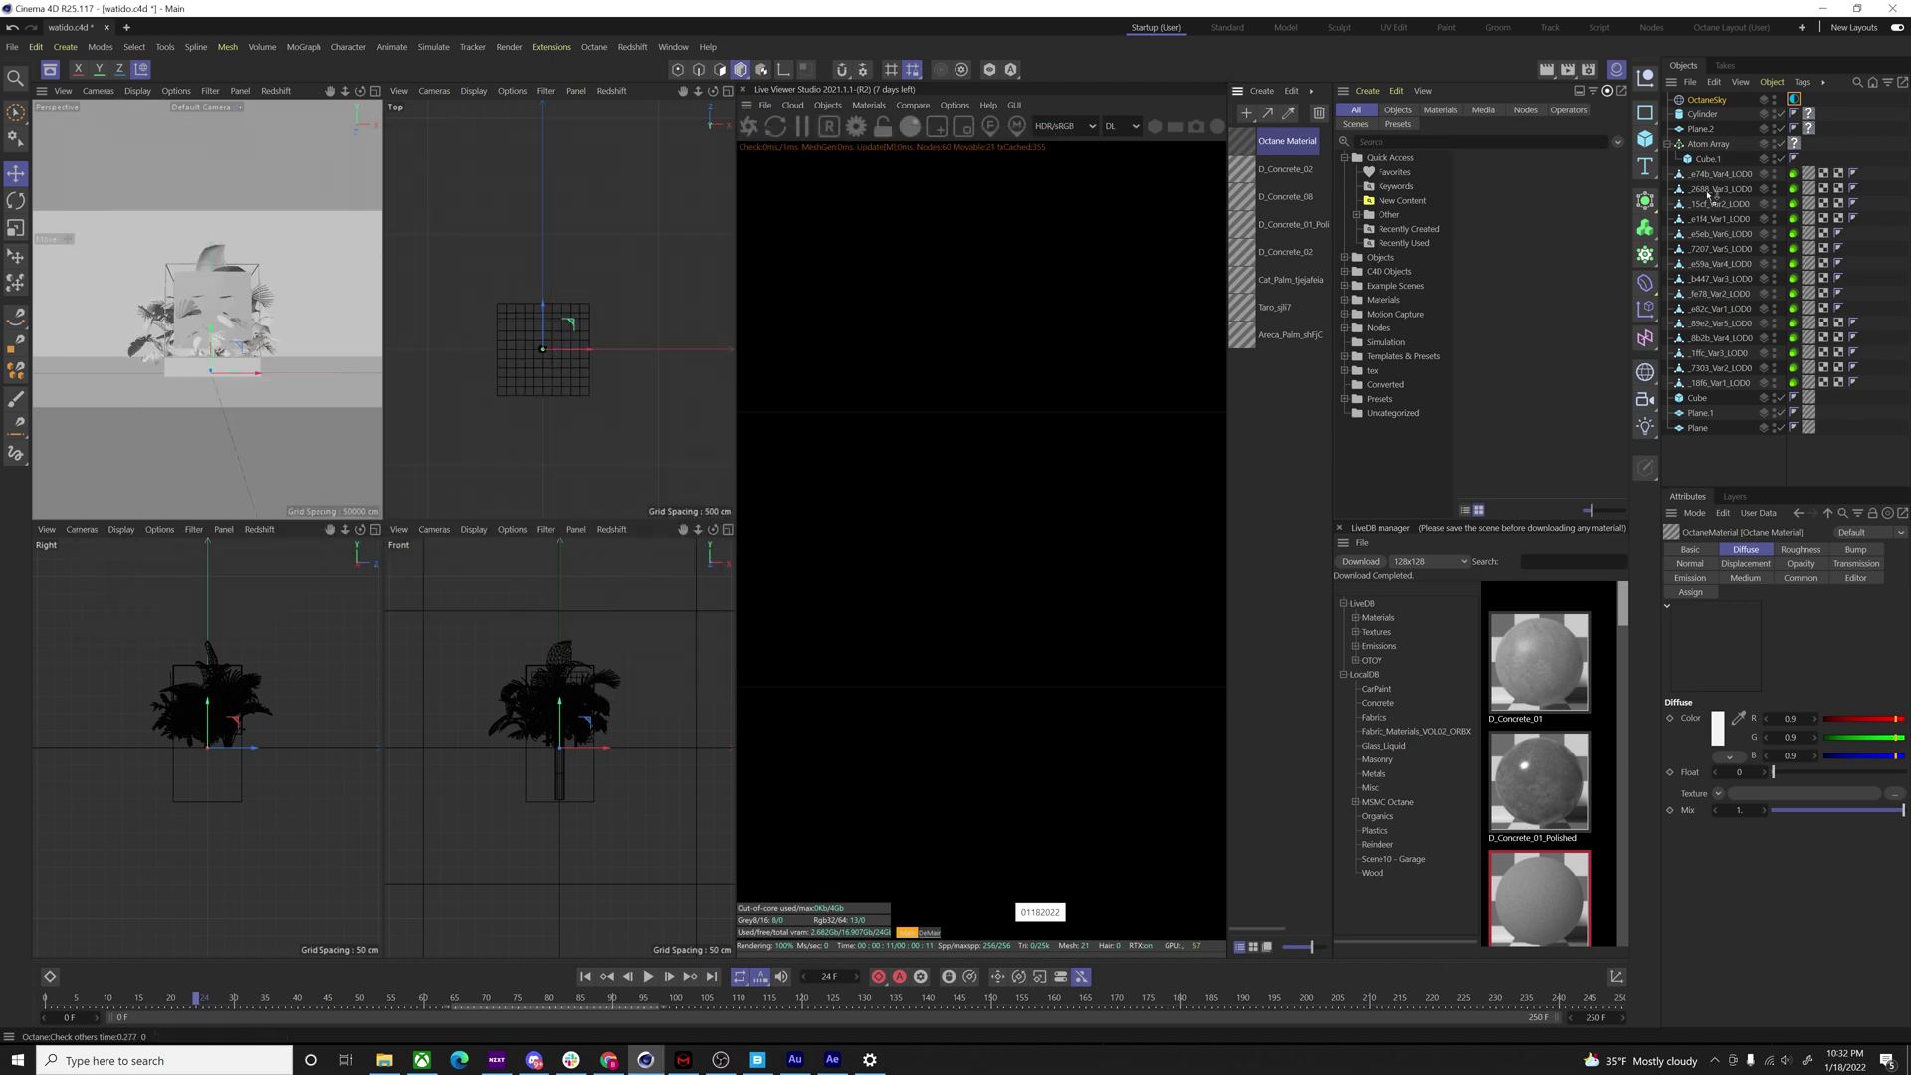
{"action": "left_click_drag", "start_coordinate": [1699, 147], "coordinate": [1702, 145]}
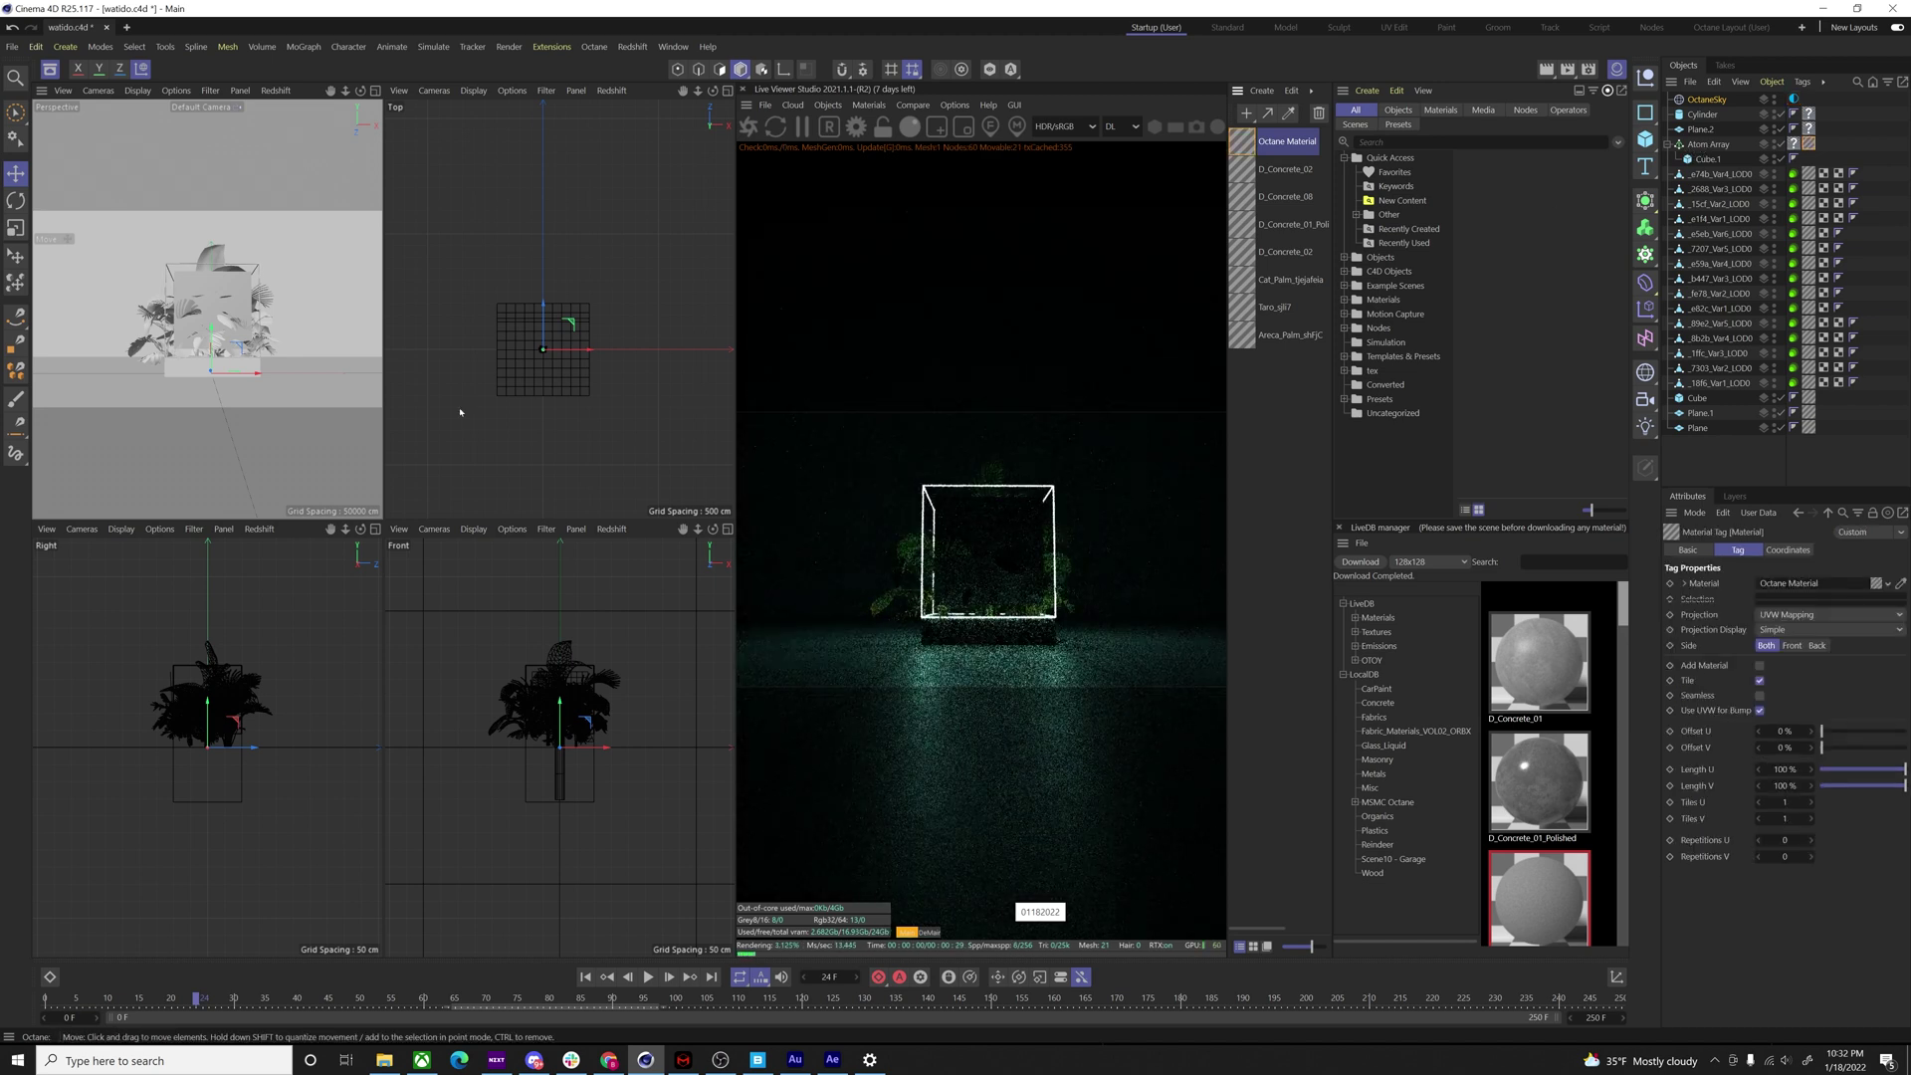
- Hide Plane.2 in both the viewport and the render
{"action": "middle_click_drag", "start_coordinate": [244, 338], "coordinate": [240, 346], "text": "alt"}
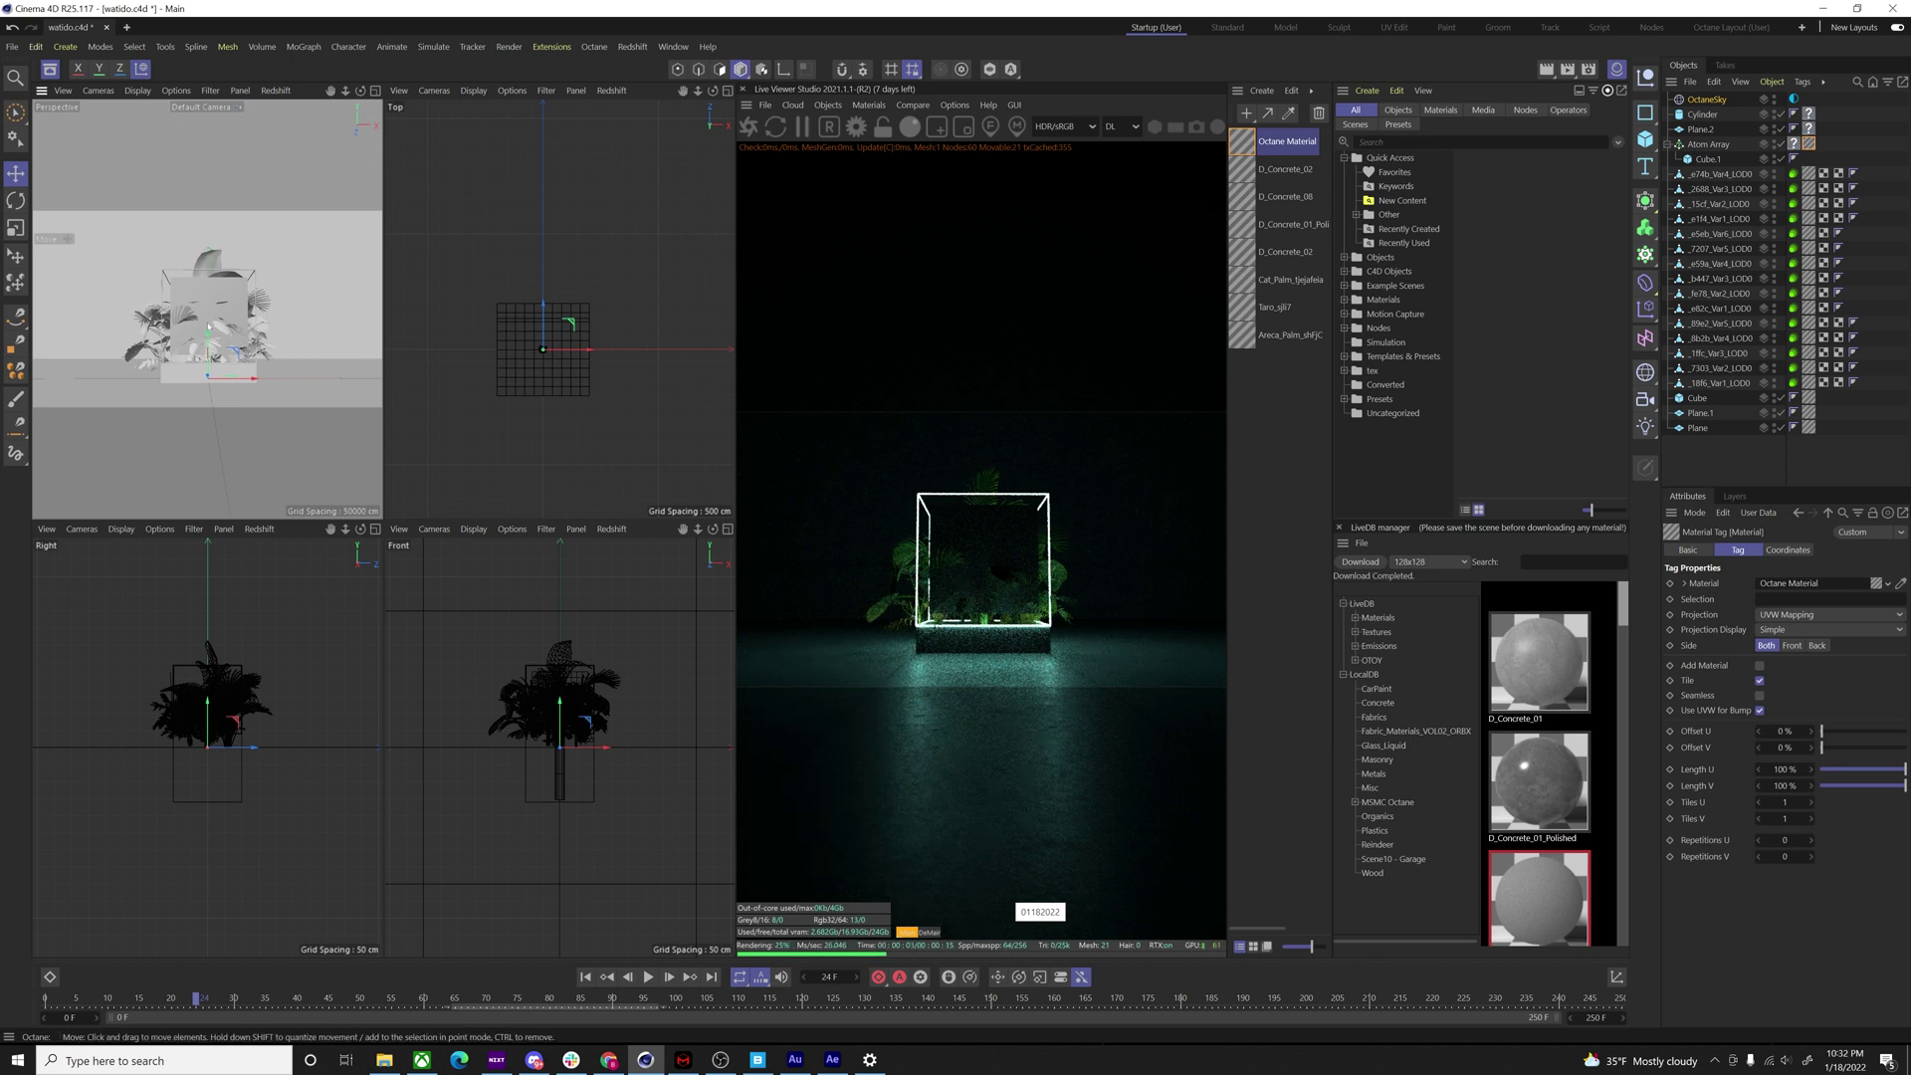
{"action": "scroll", "coordinate": [208, 327], "scroll_direction": "up", "scroll_amount": 2}
{"action": "scroll", "coordinate": [208, 326], "scroll_direction": "down", "scroll_amount": 1}
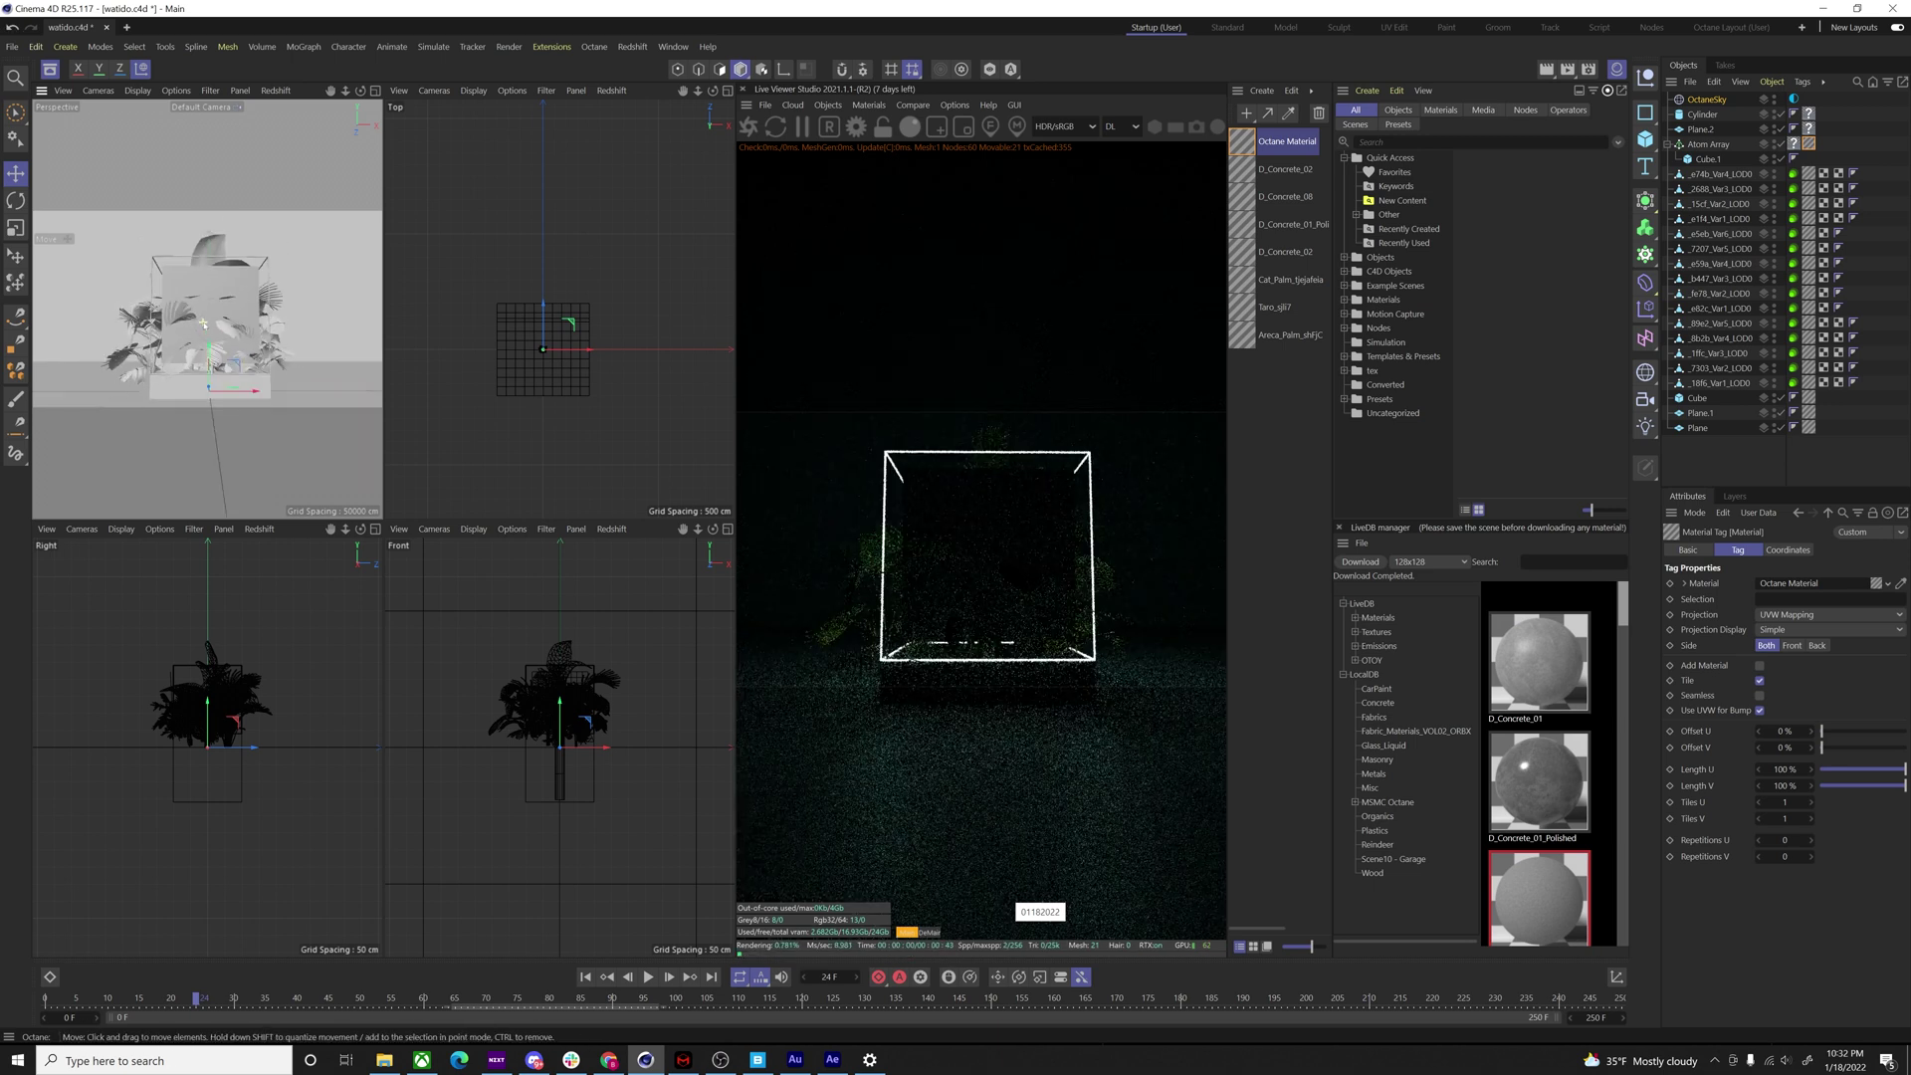
{"action": "left_click", "coordinate": [1774, 130]}
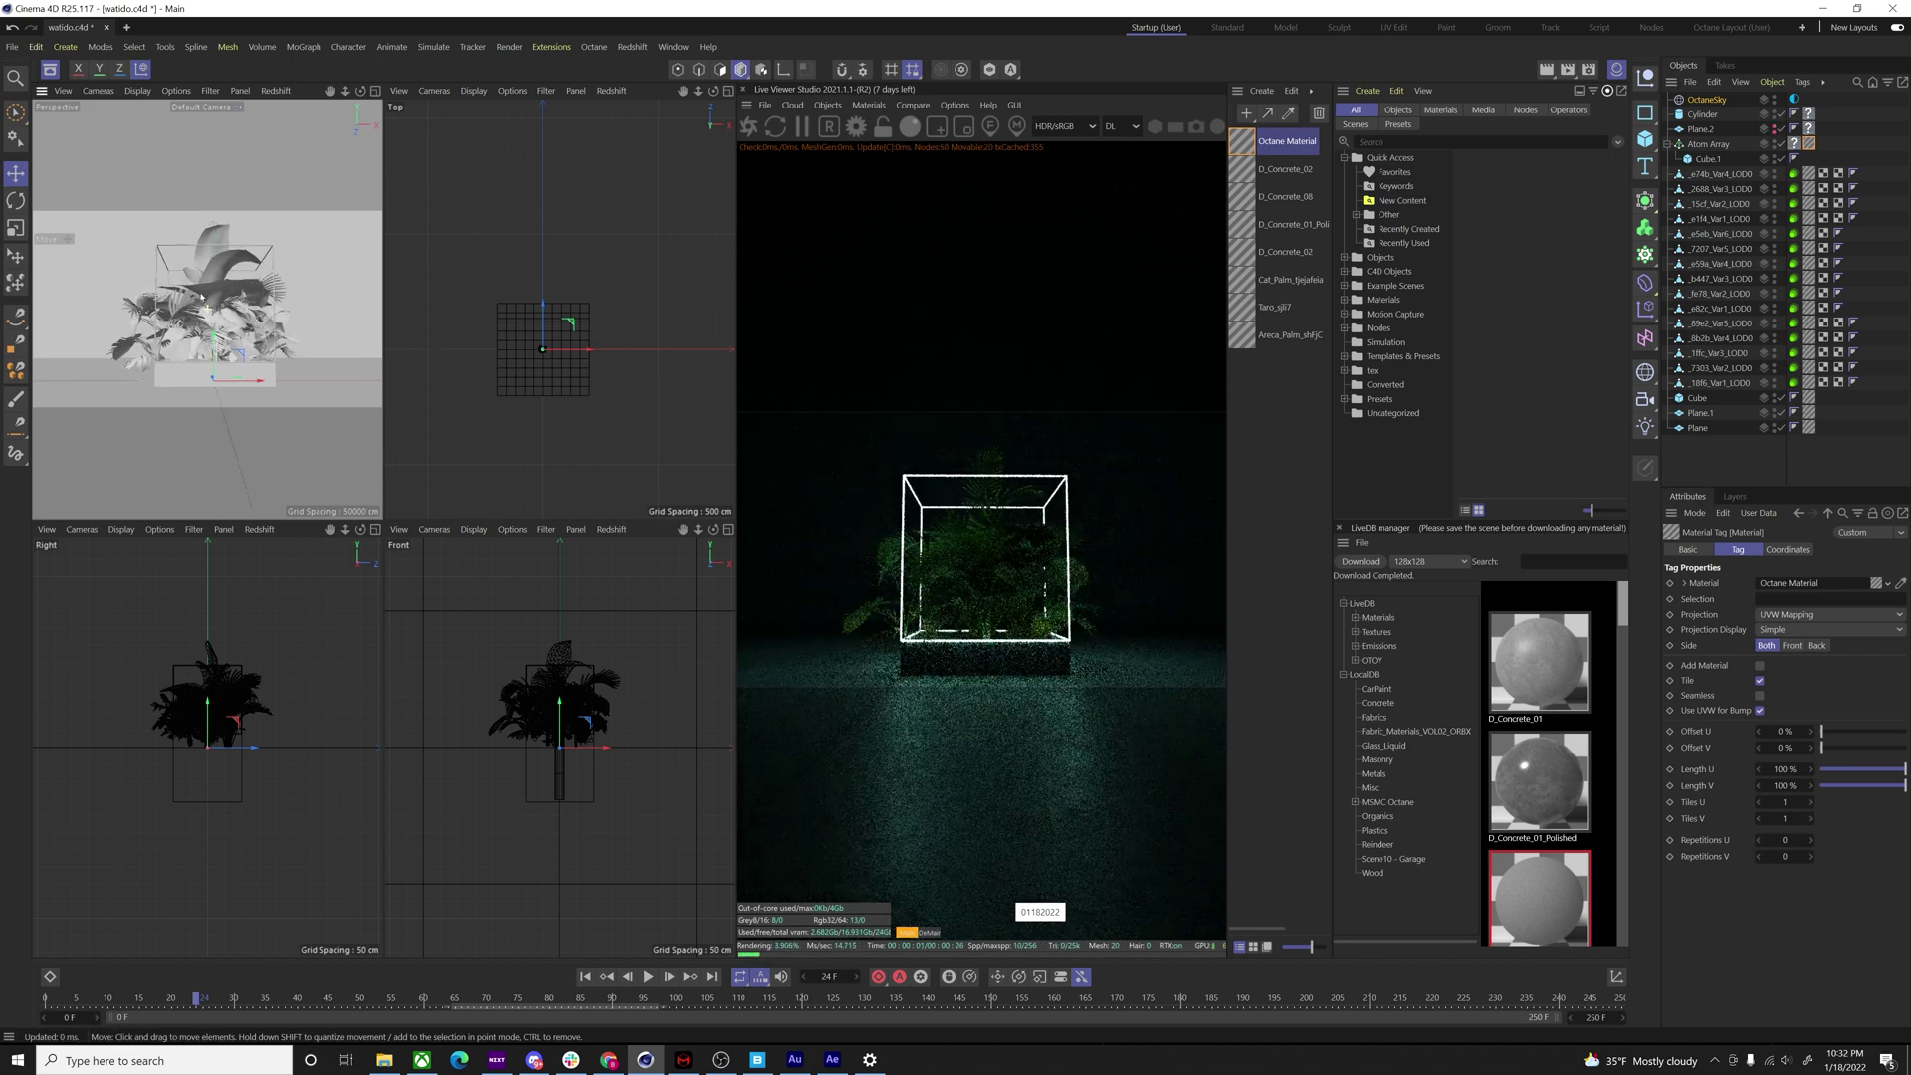
{"action": "scroll", "coordinate": [202, 296], "scroll_direction": "up", "scroll_amount": 1}
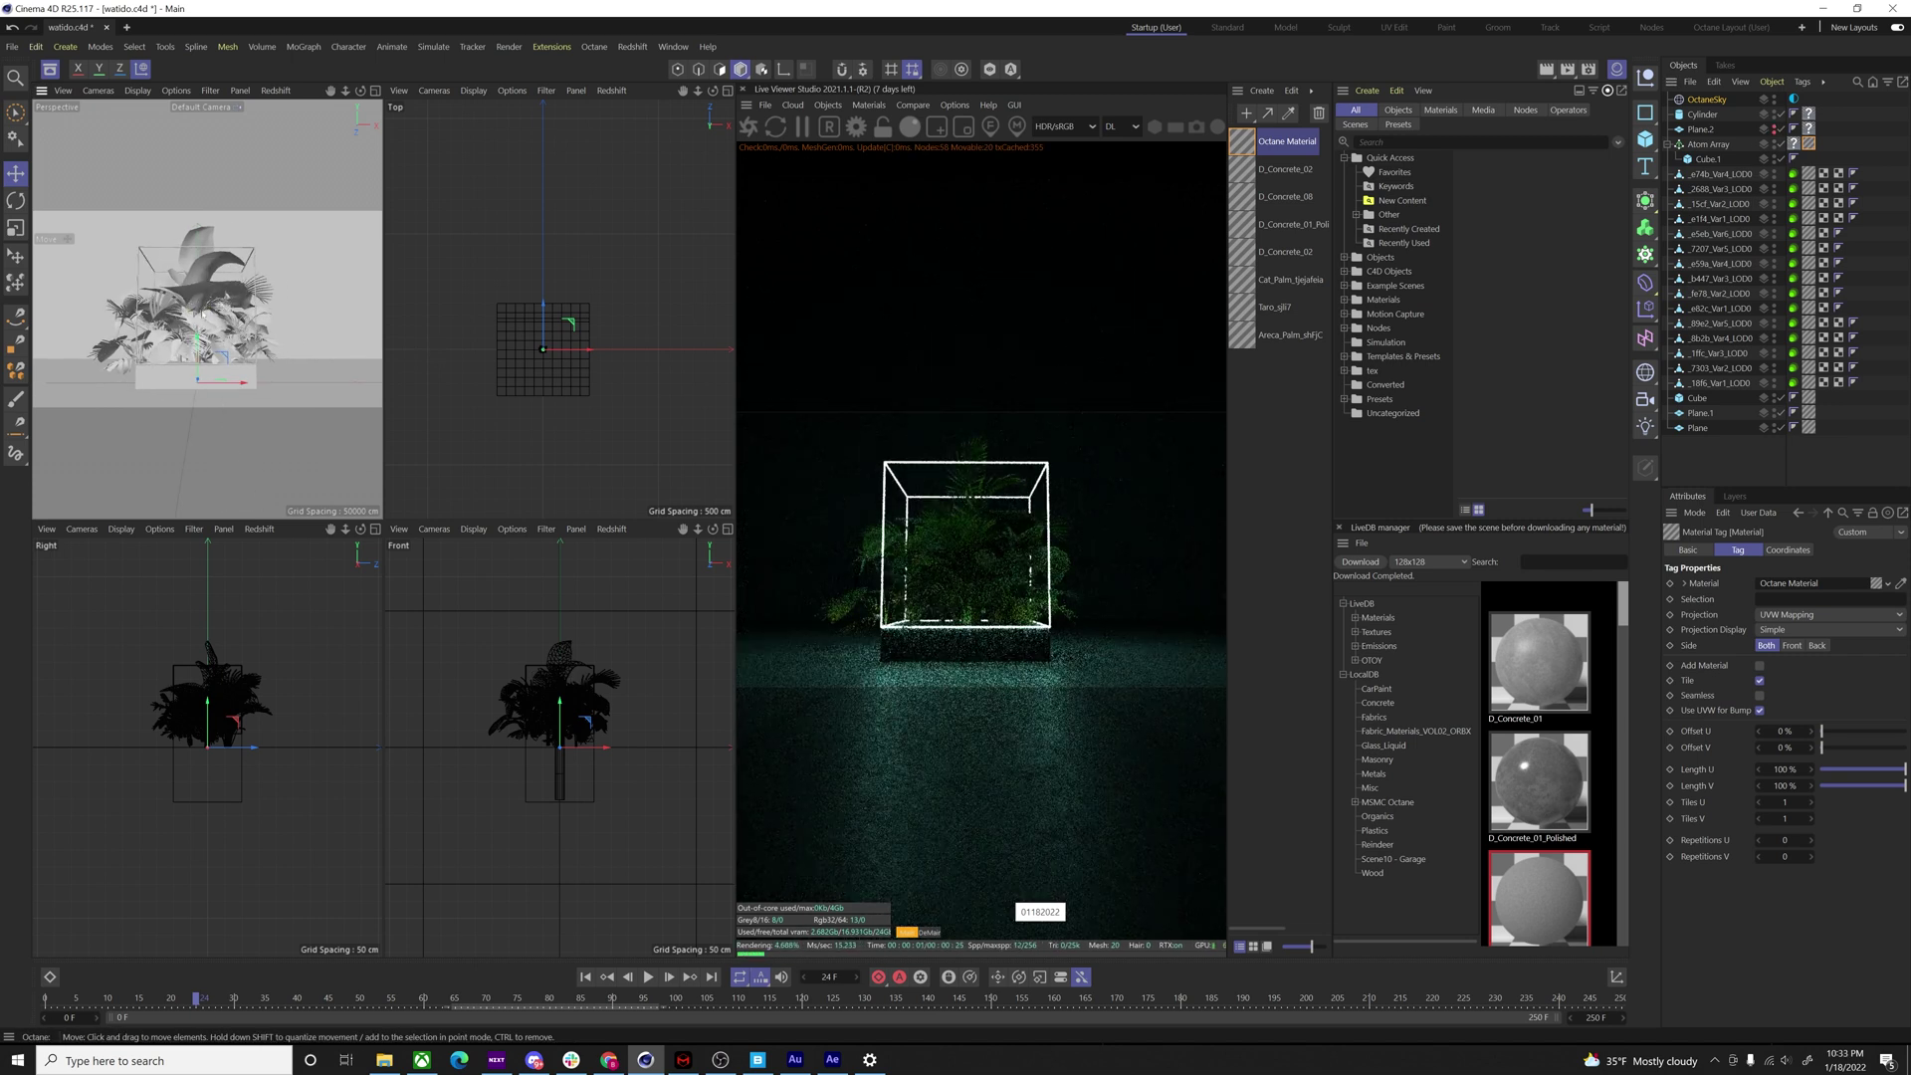
- Add an Octane camera and enable its post processing with bloom power raised to about 28
{"action": "left_click", "coordinate": [828, 106]}
{"action": "left_click", "coordinate": [836, 124]}
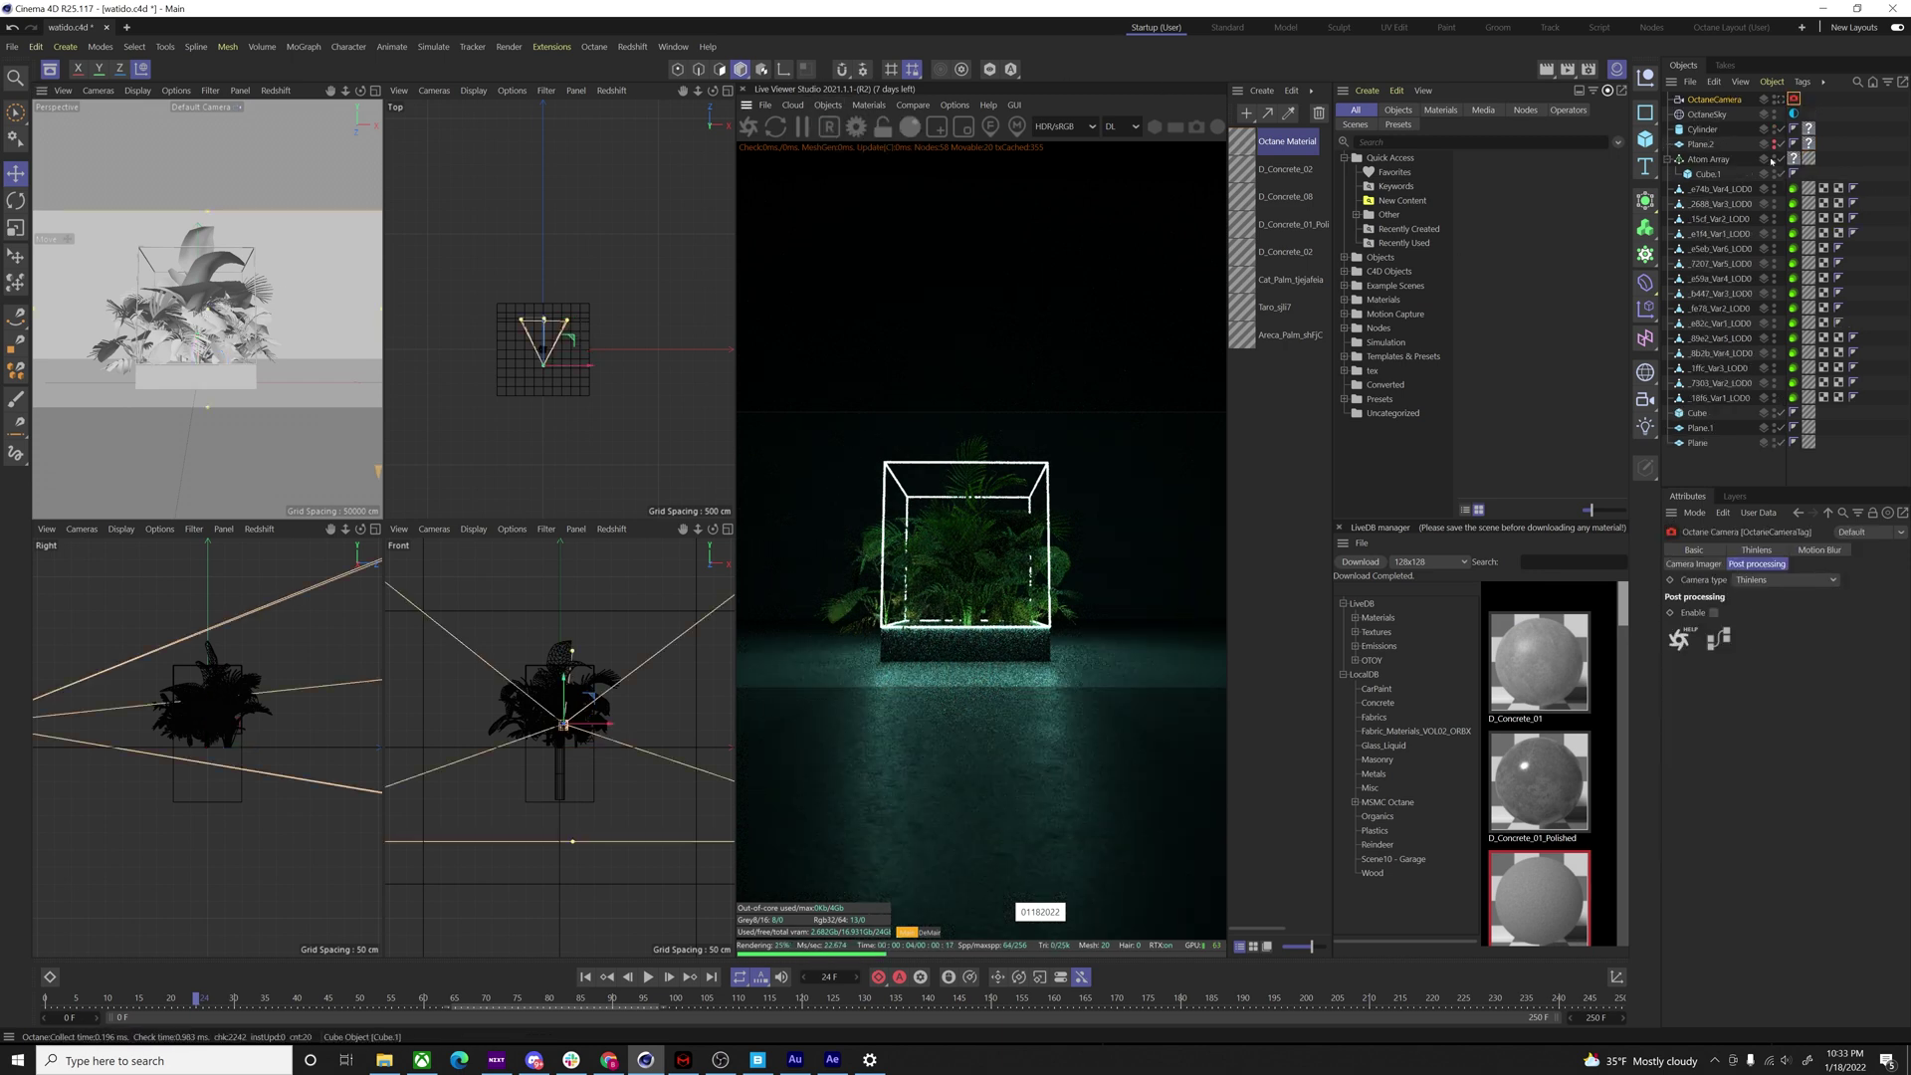
{"action": "left_click", "coordinate": [1713, 613]}
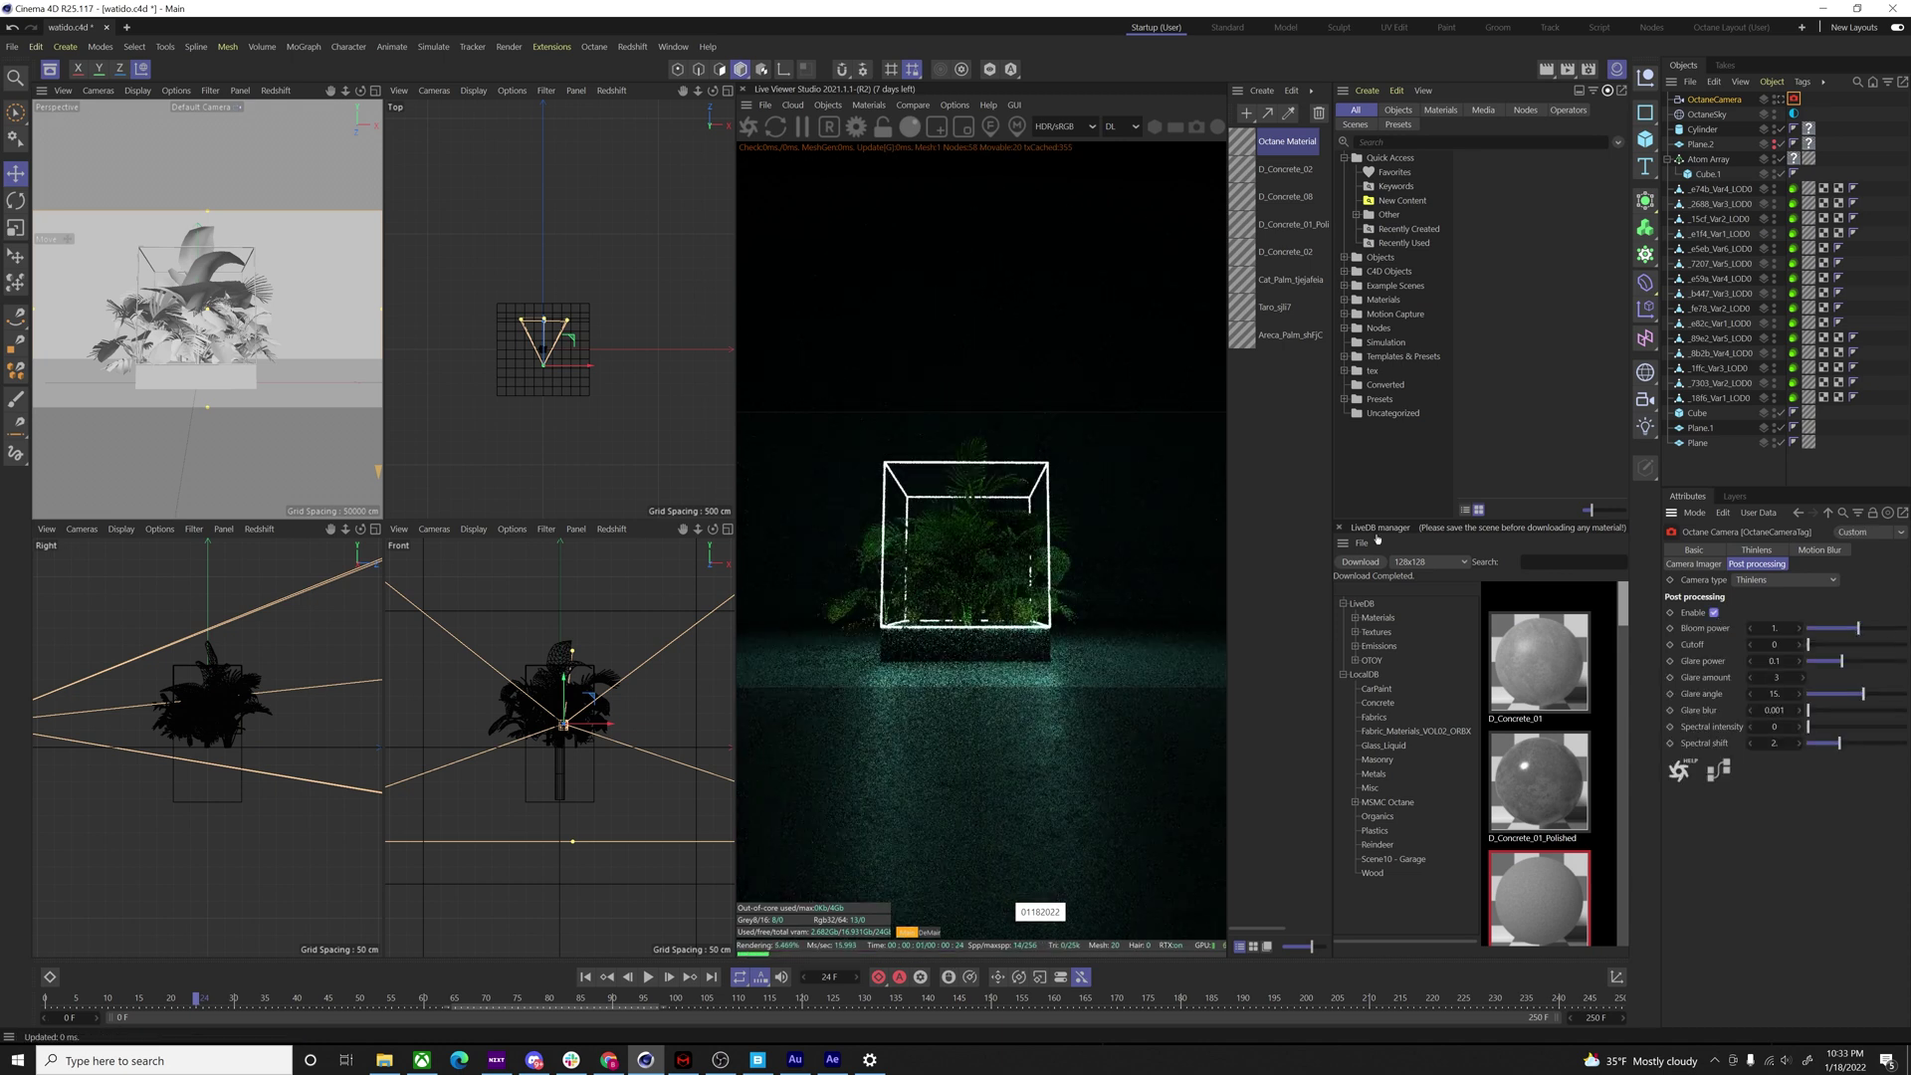
{"action": "left_click_drag", "start_coordinate": [1858, 628], "coordinate": [1885, 628]}
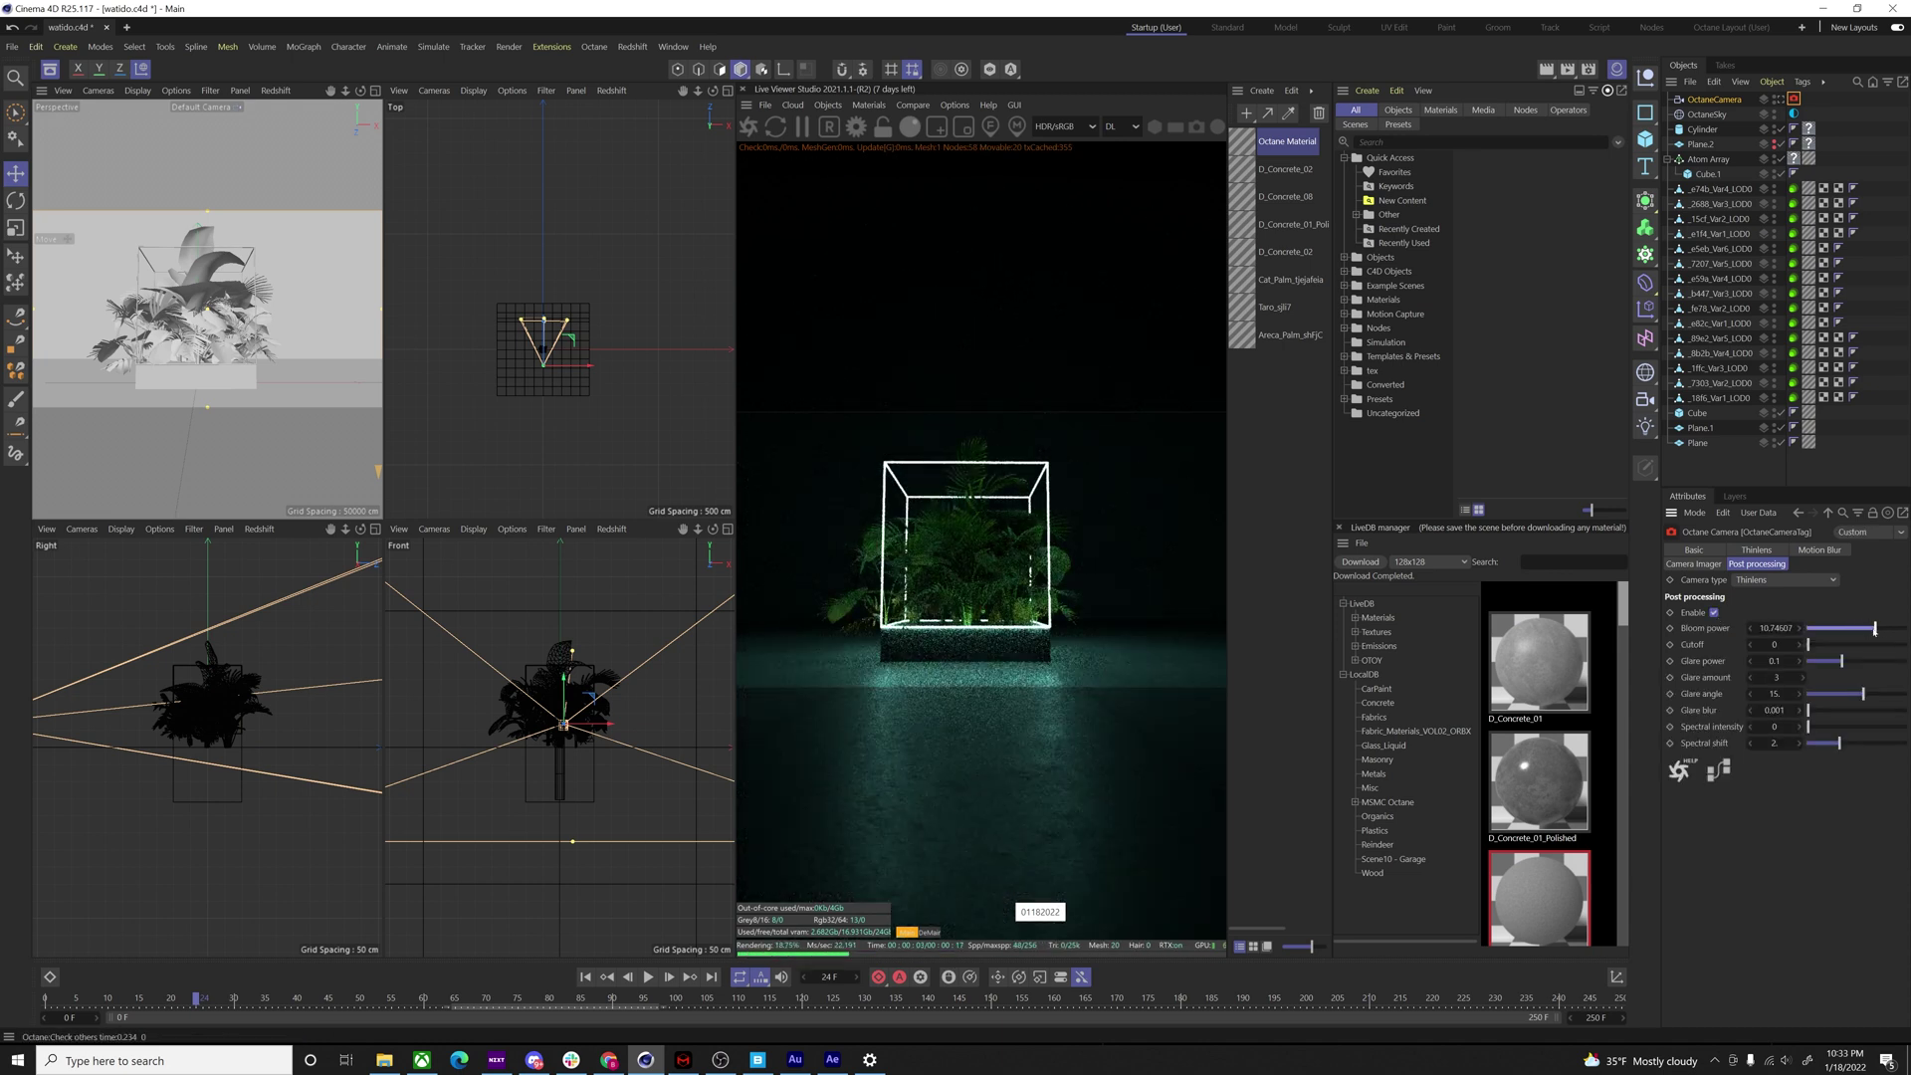
- Look through the new OctaneCamera in the perspective view, maximize that view and frame the glowing cube closer
{"action": "left_click", "coordinate": [212, 106]}
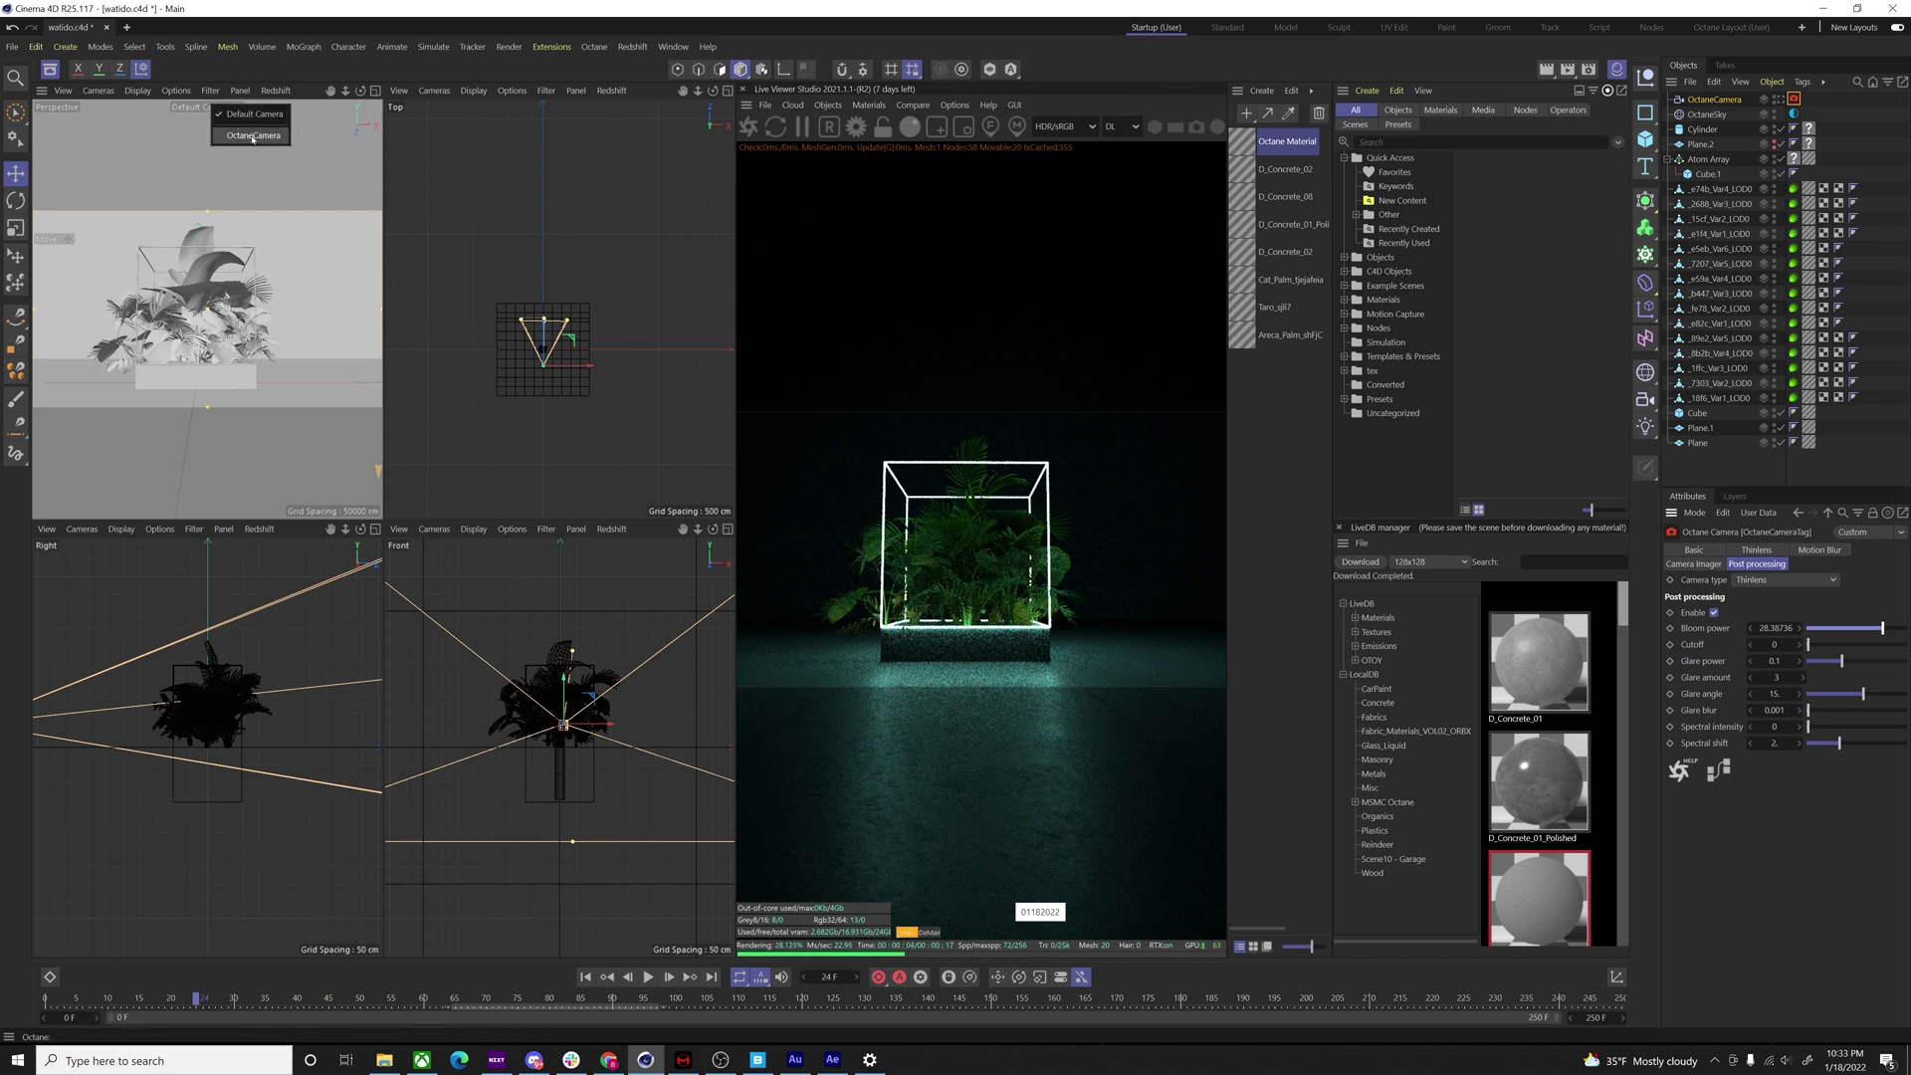
{"action": "left_click", "coordinate": [244, 137]}
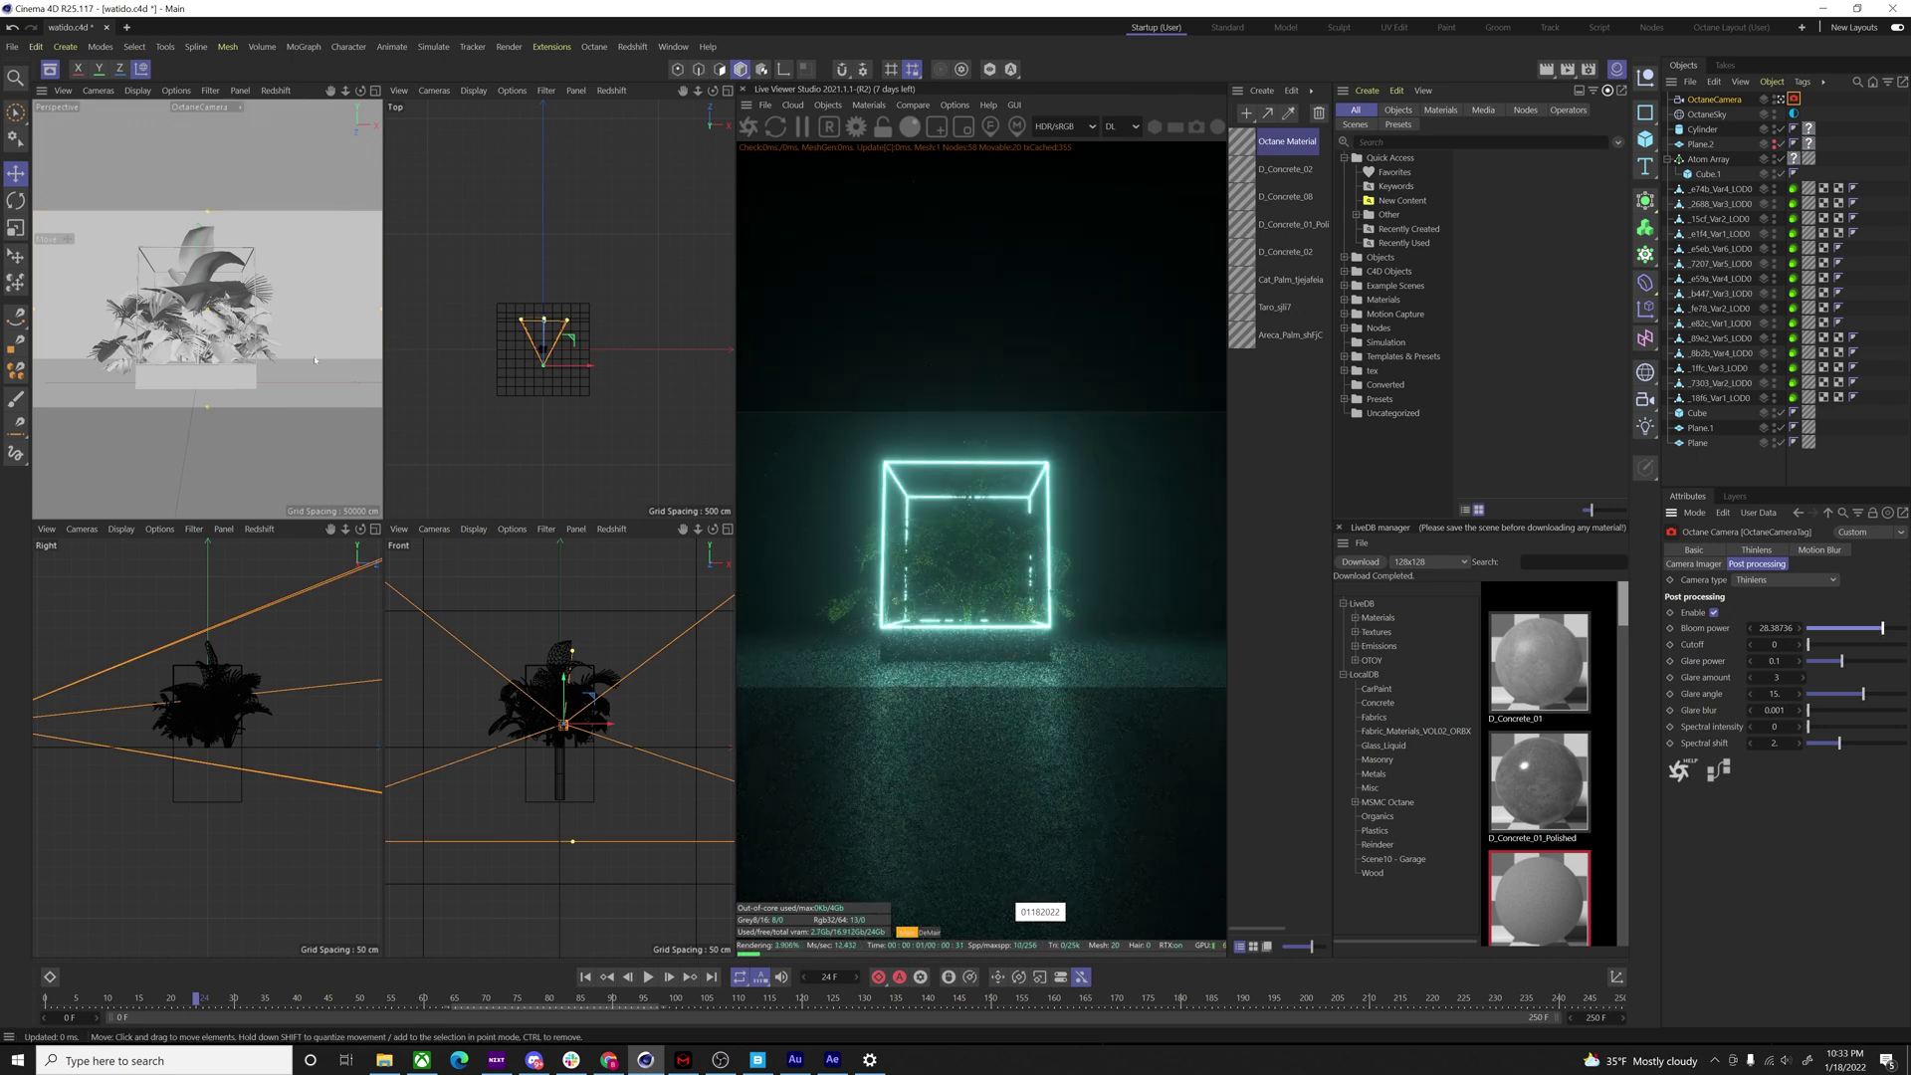
{"action": "middle_click", "coordinate": [370, 364]}
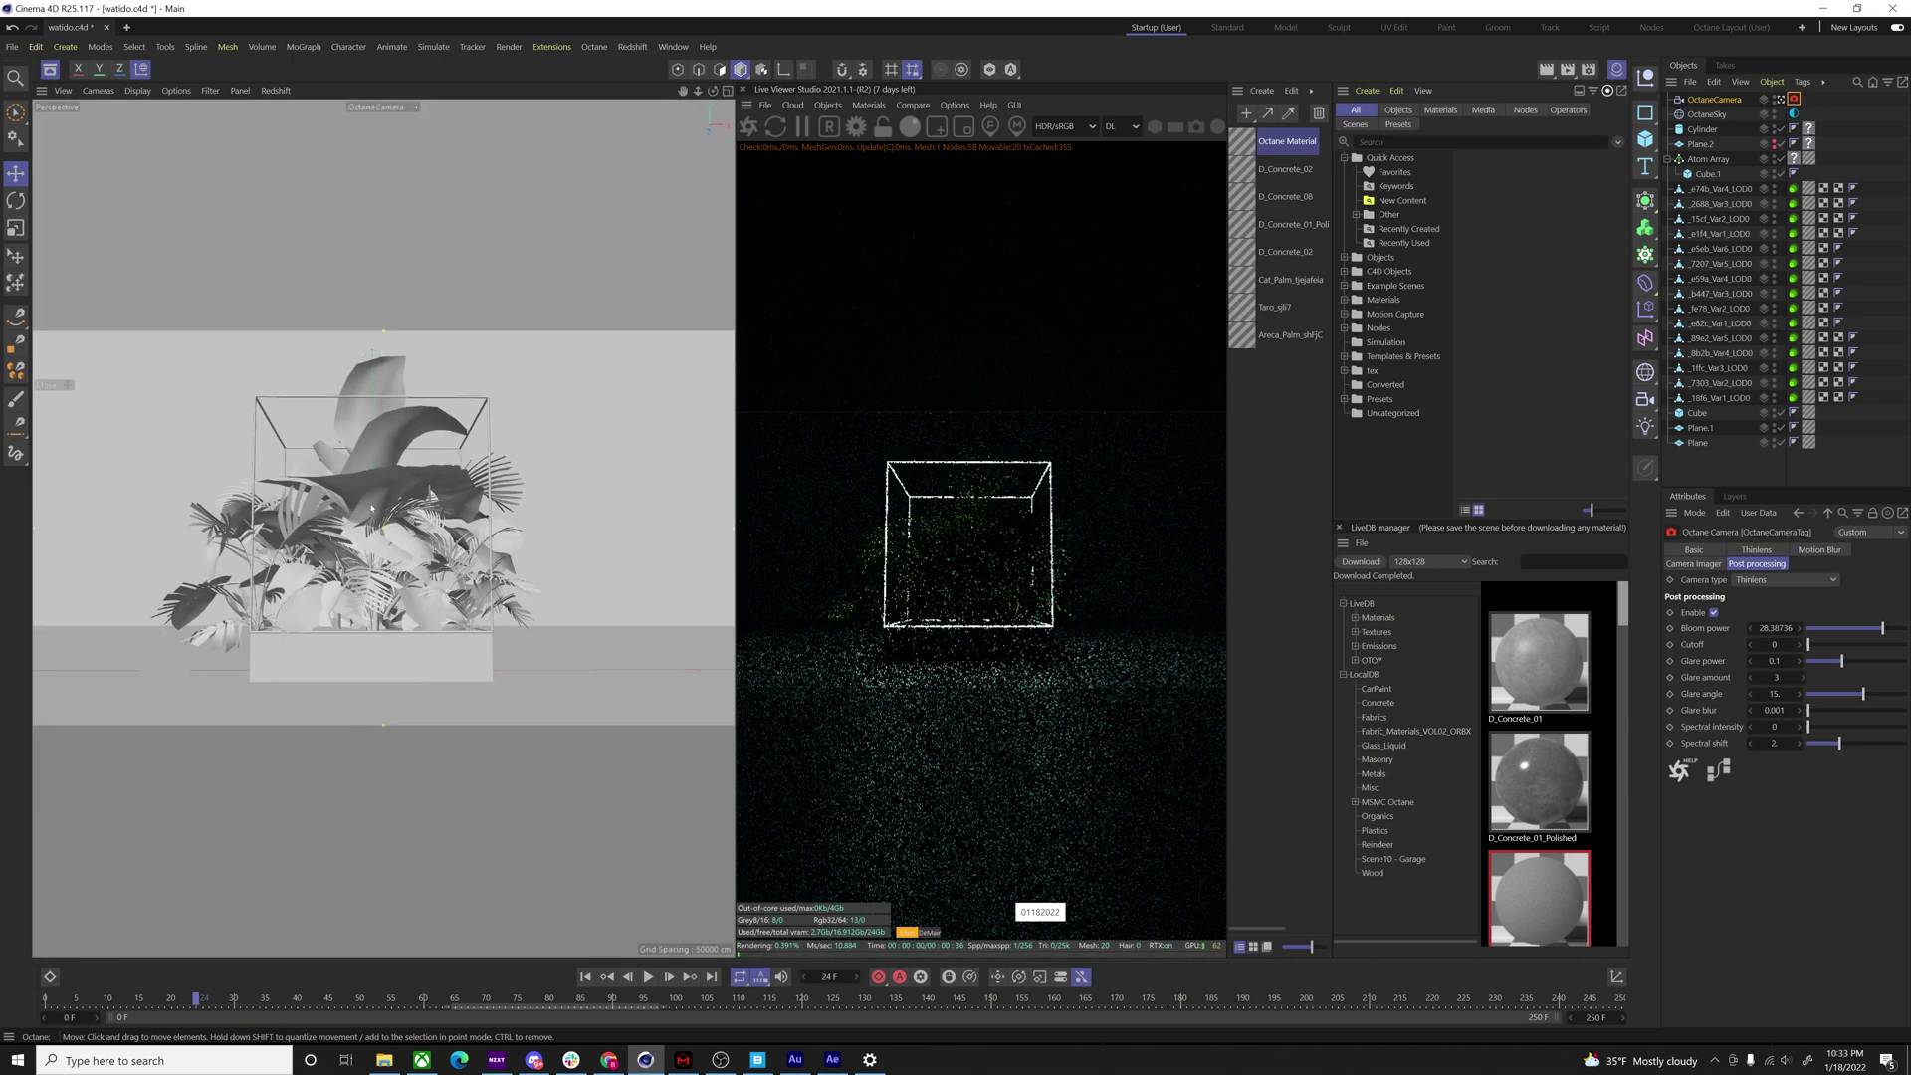
{"action": "scroll", "coordinate": [376, 511], "scroll_direction": "up", "scroll_amount": 3}
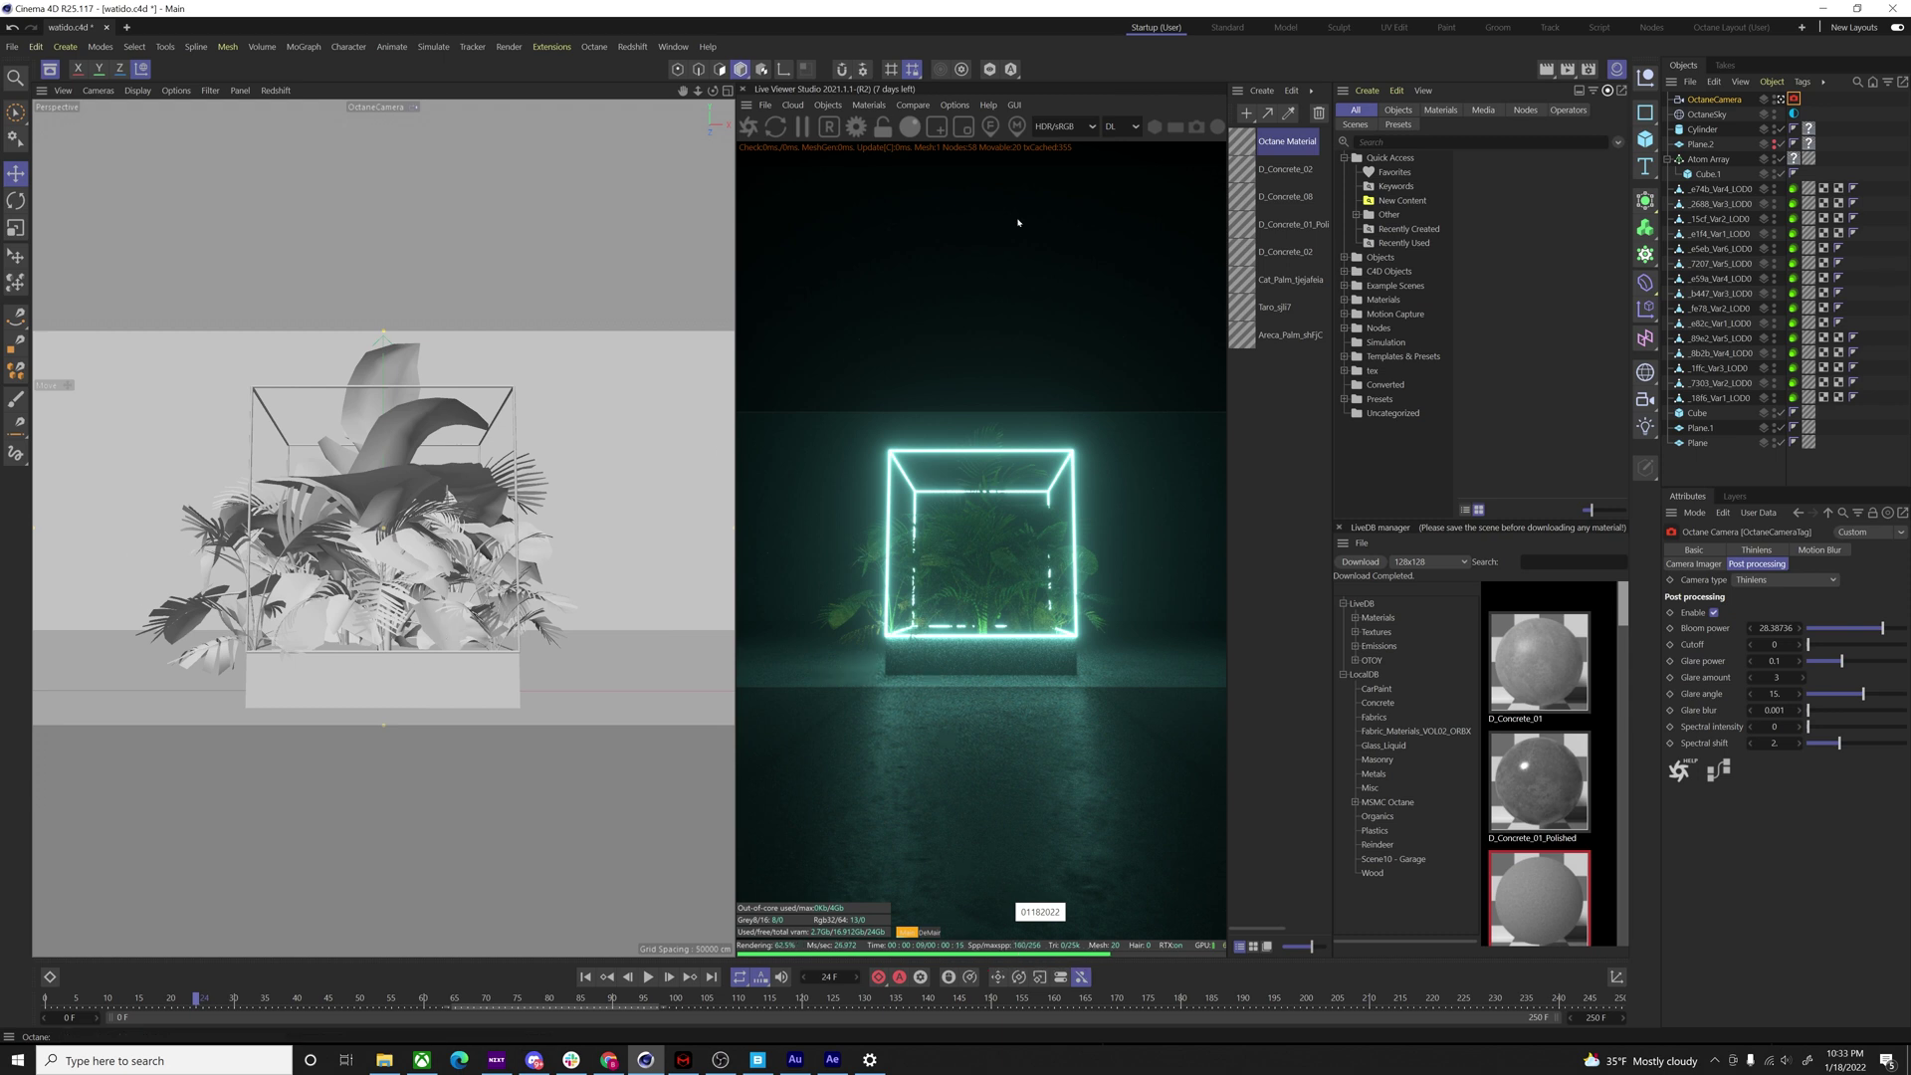
- Open the Octane Material's opacity settings and try out different Float values
{"action": "double_click", "coordinate": [1238, 145]}
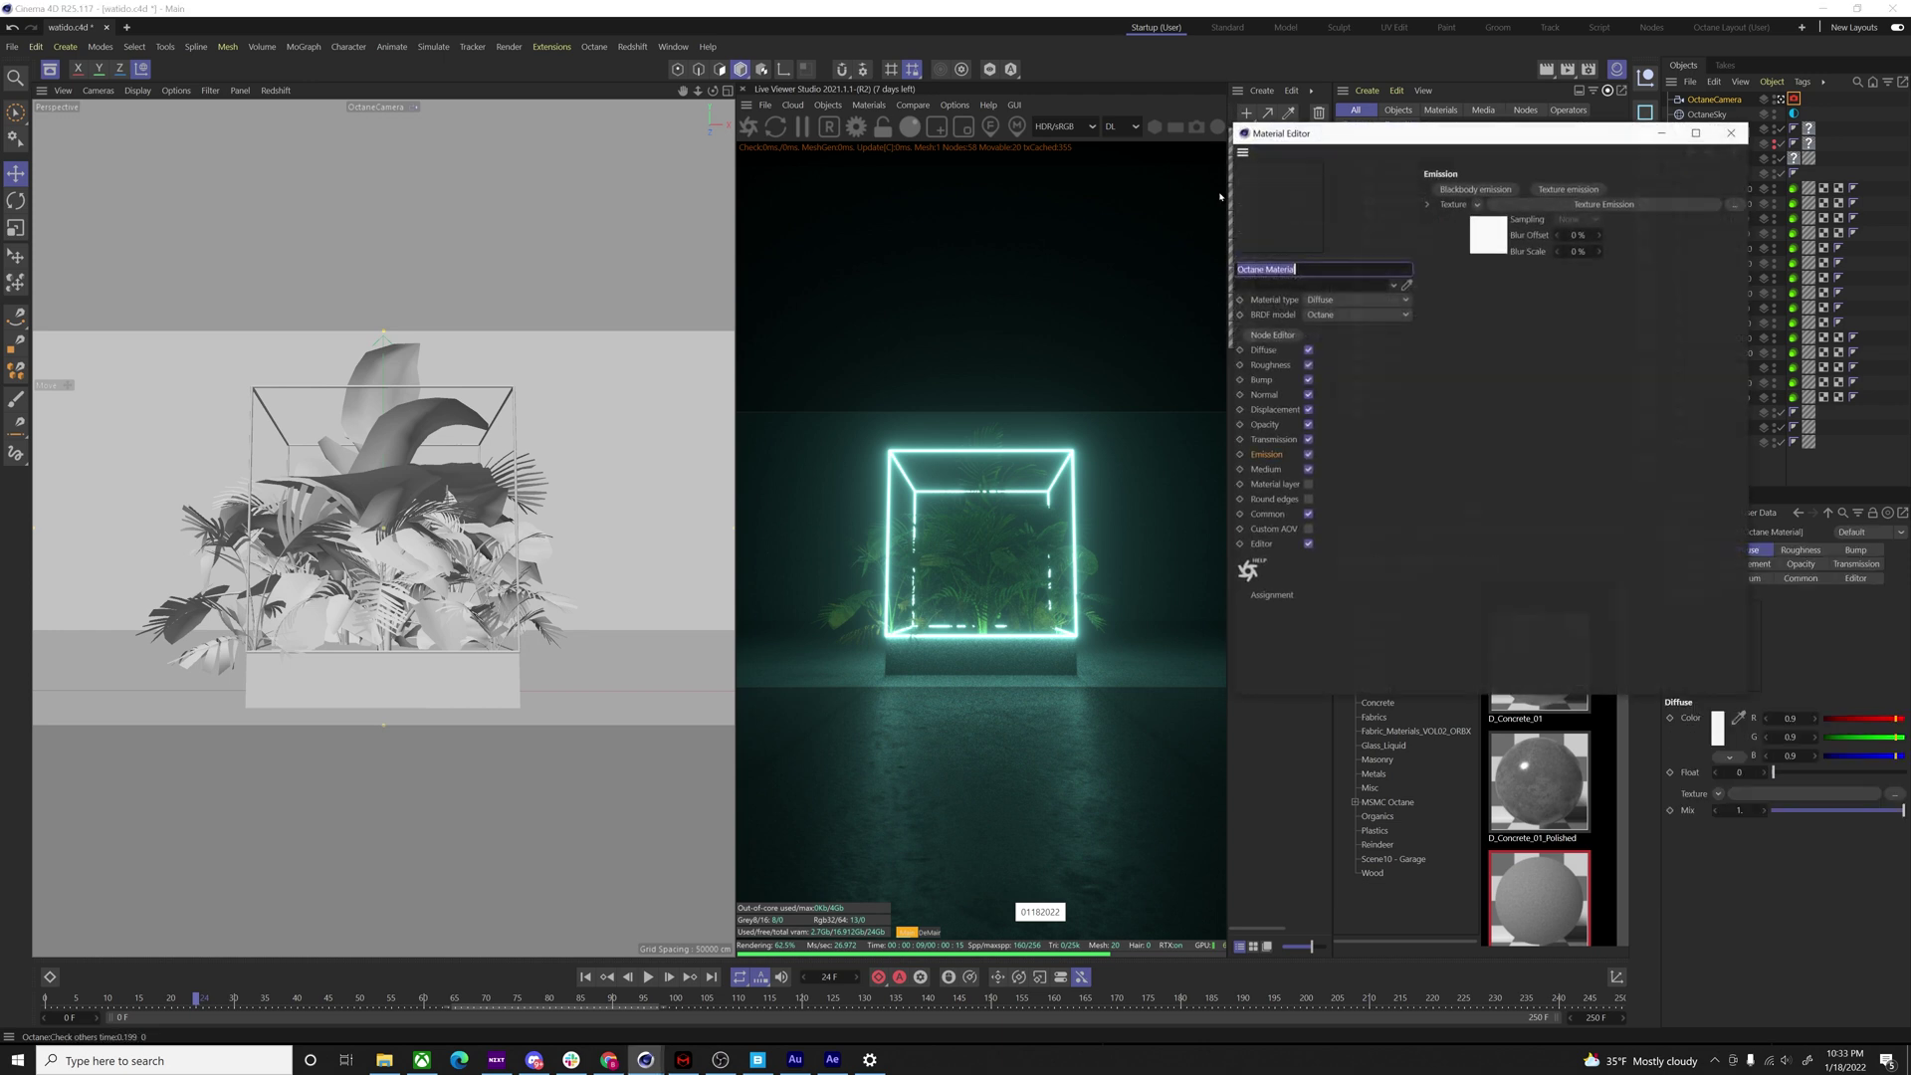
{"action": "left_click", "coordinate": [1266, 424]}
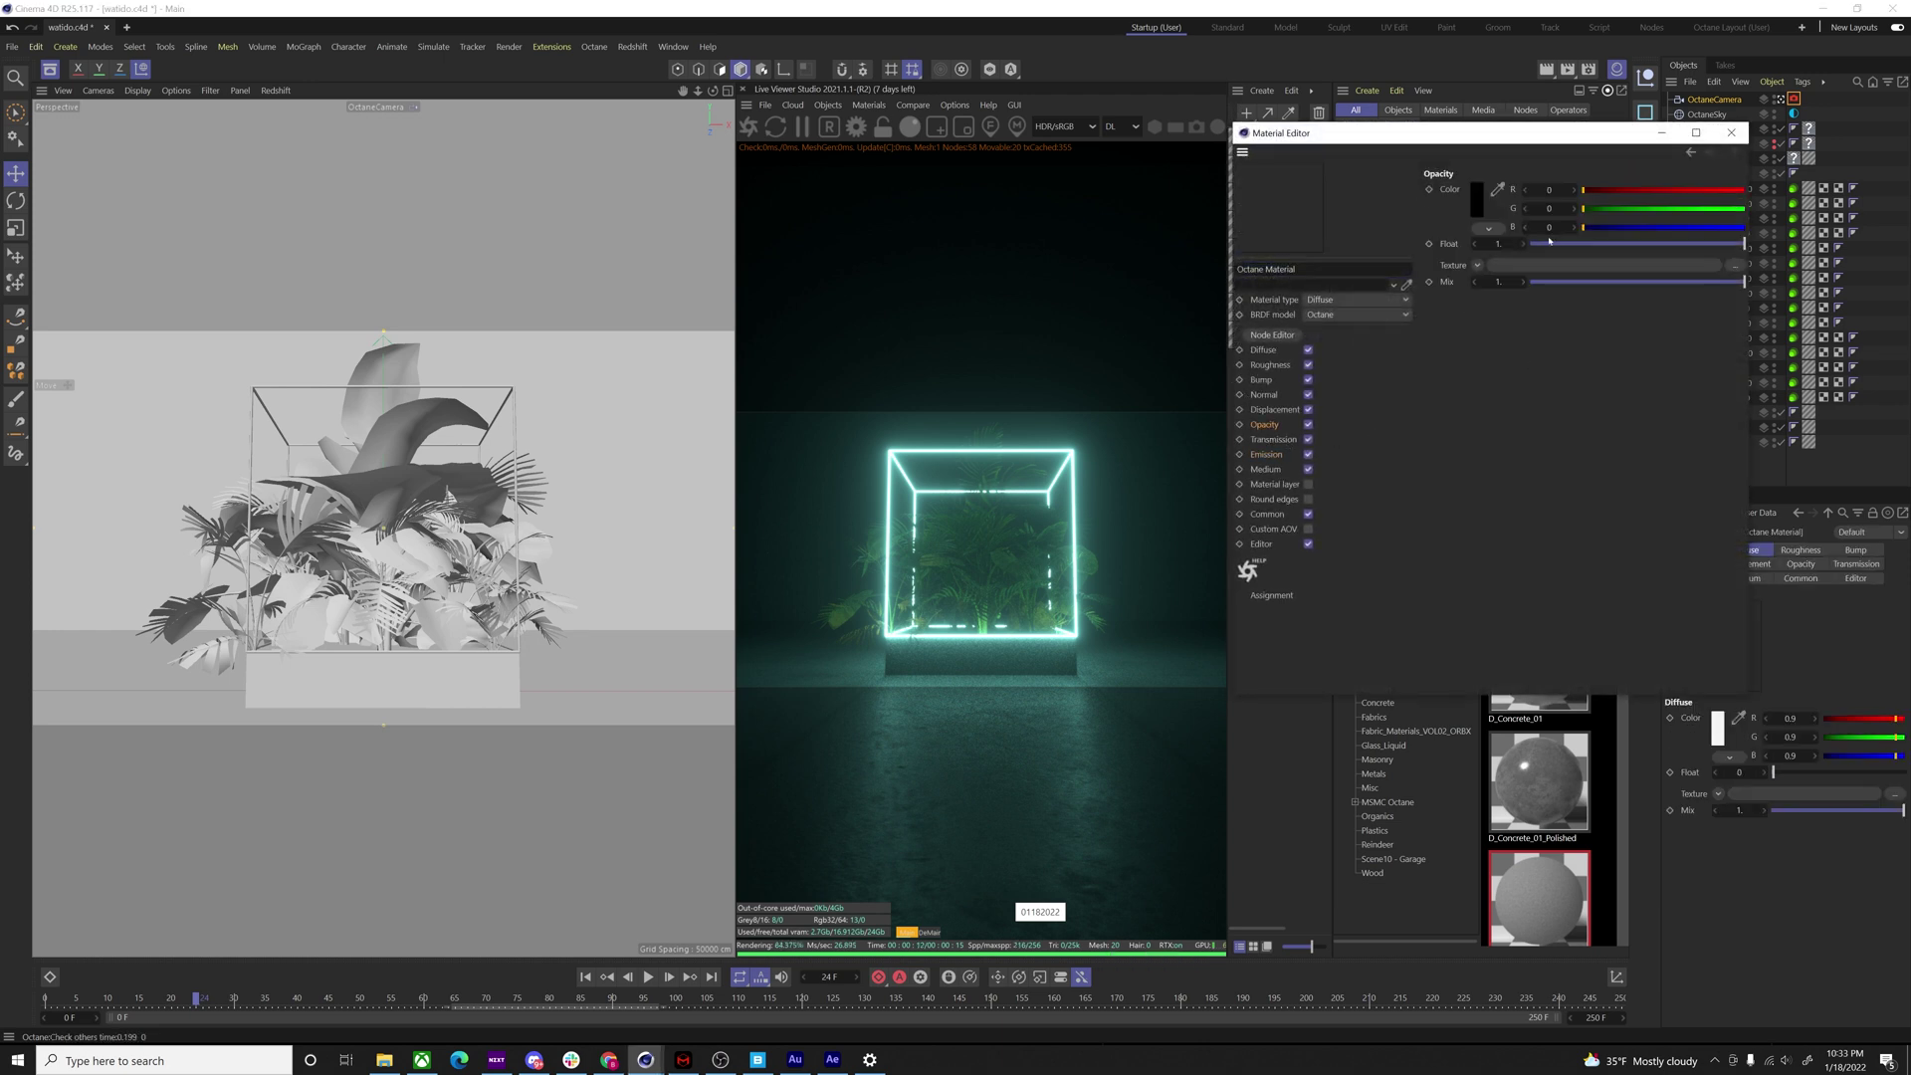
{"action": "left_click_drag", "start_coordinate": [1549, 242], "coordinate": [1906, 249]}
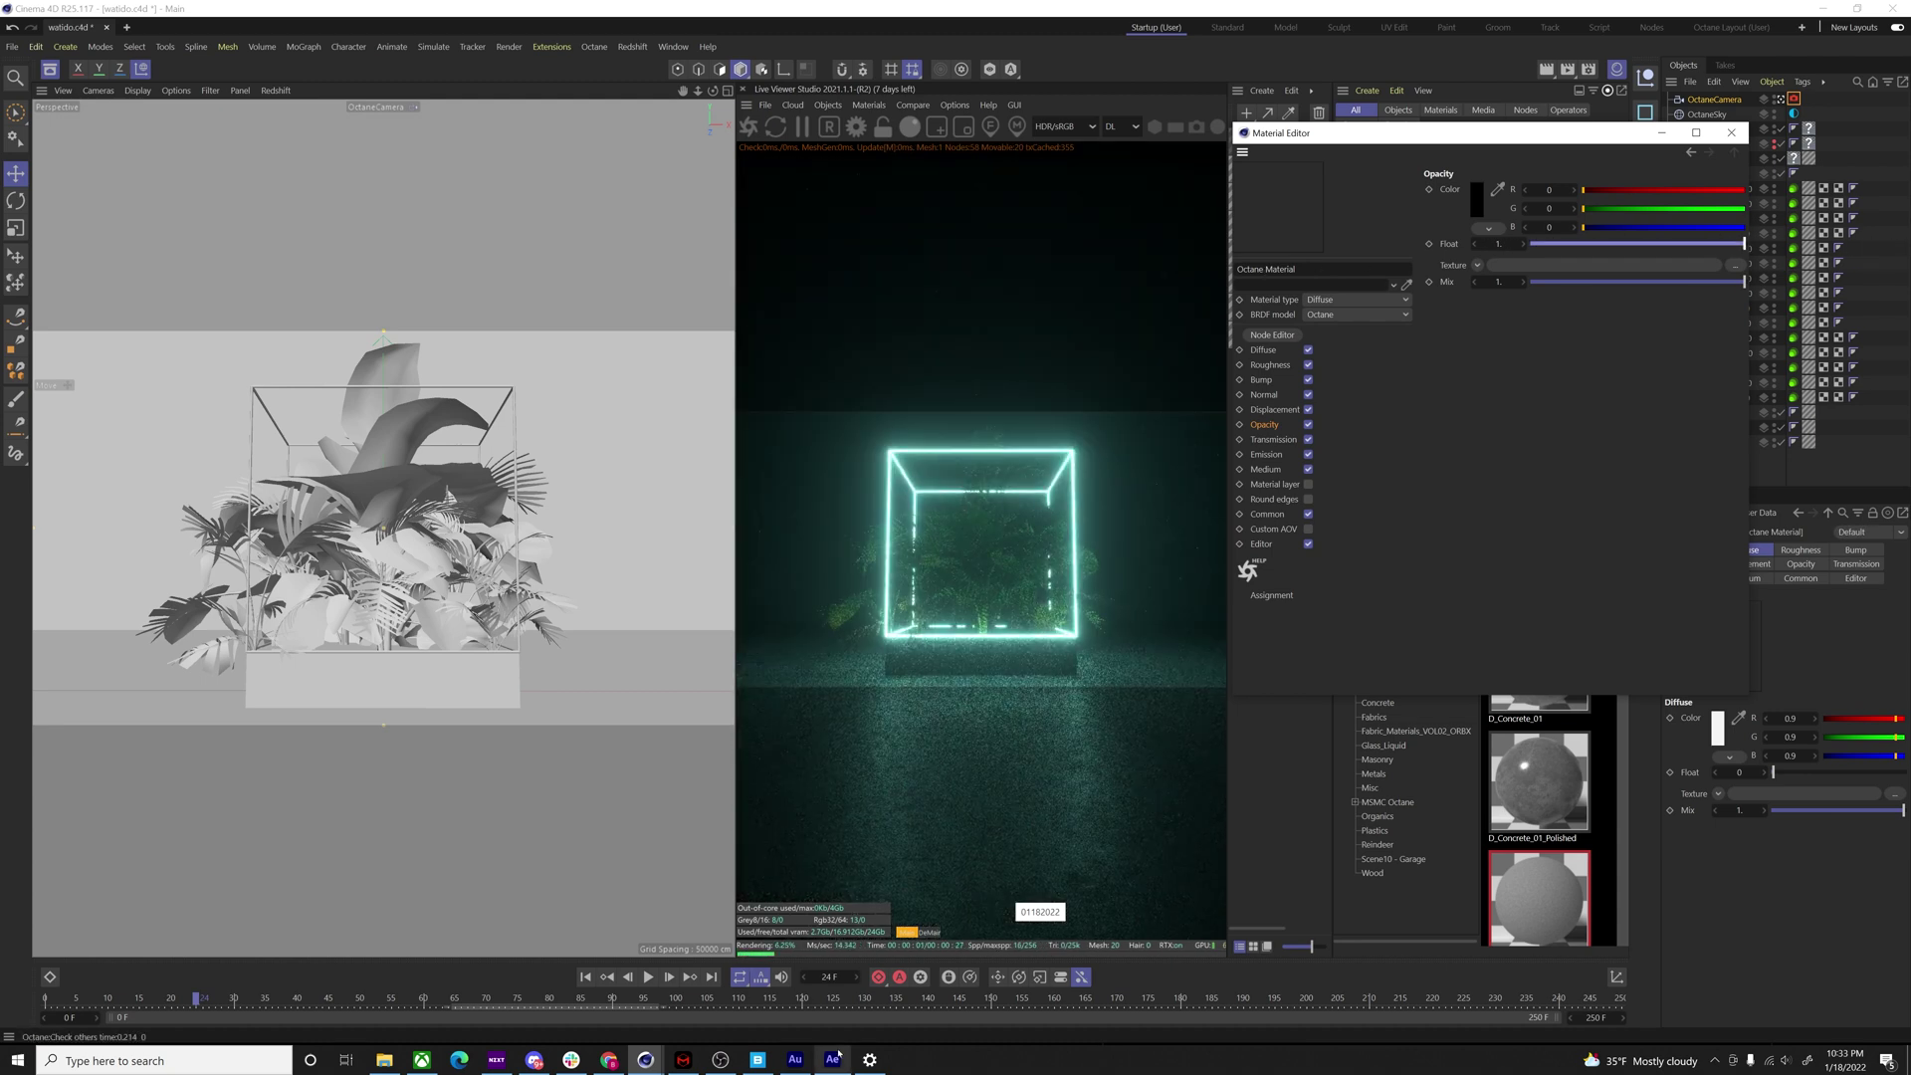
- Switch to After Effects and create a new composition 4 px wide and 1000 px high
{"action": "mouse_move", "coordinate": [836, 1060]}
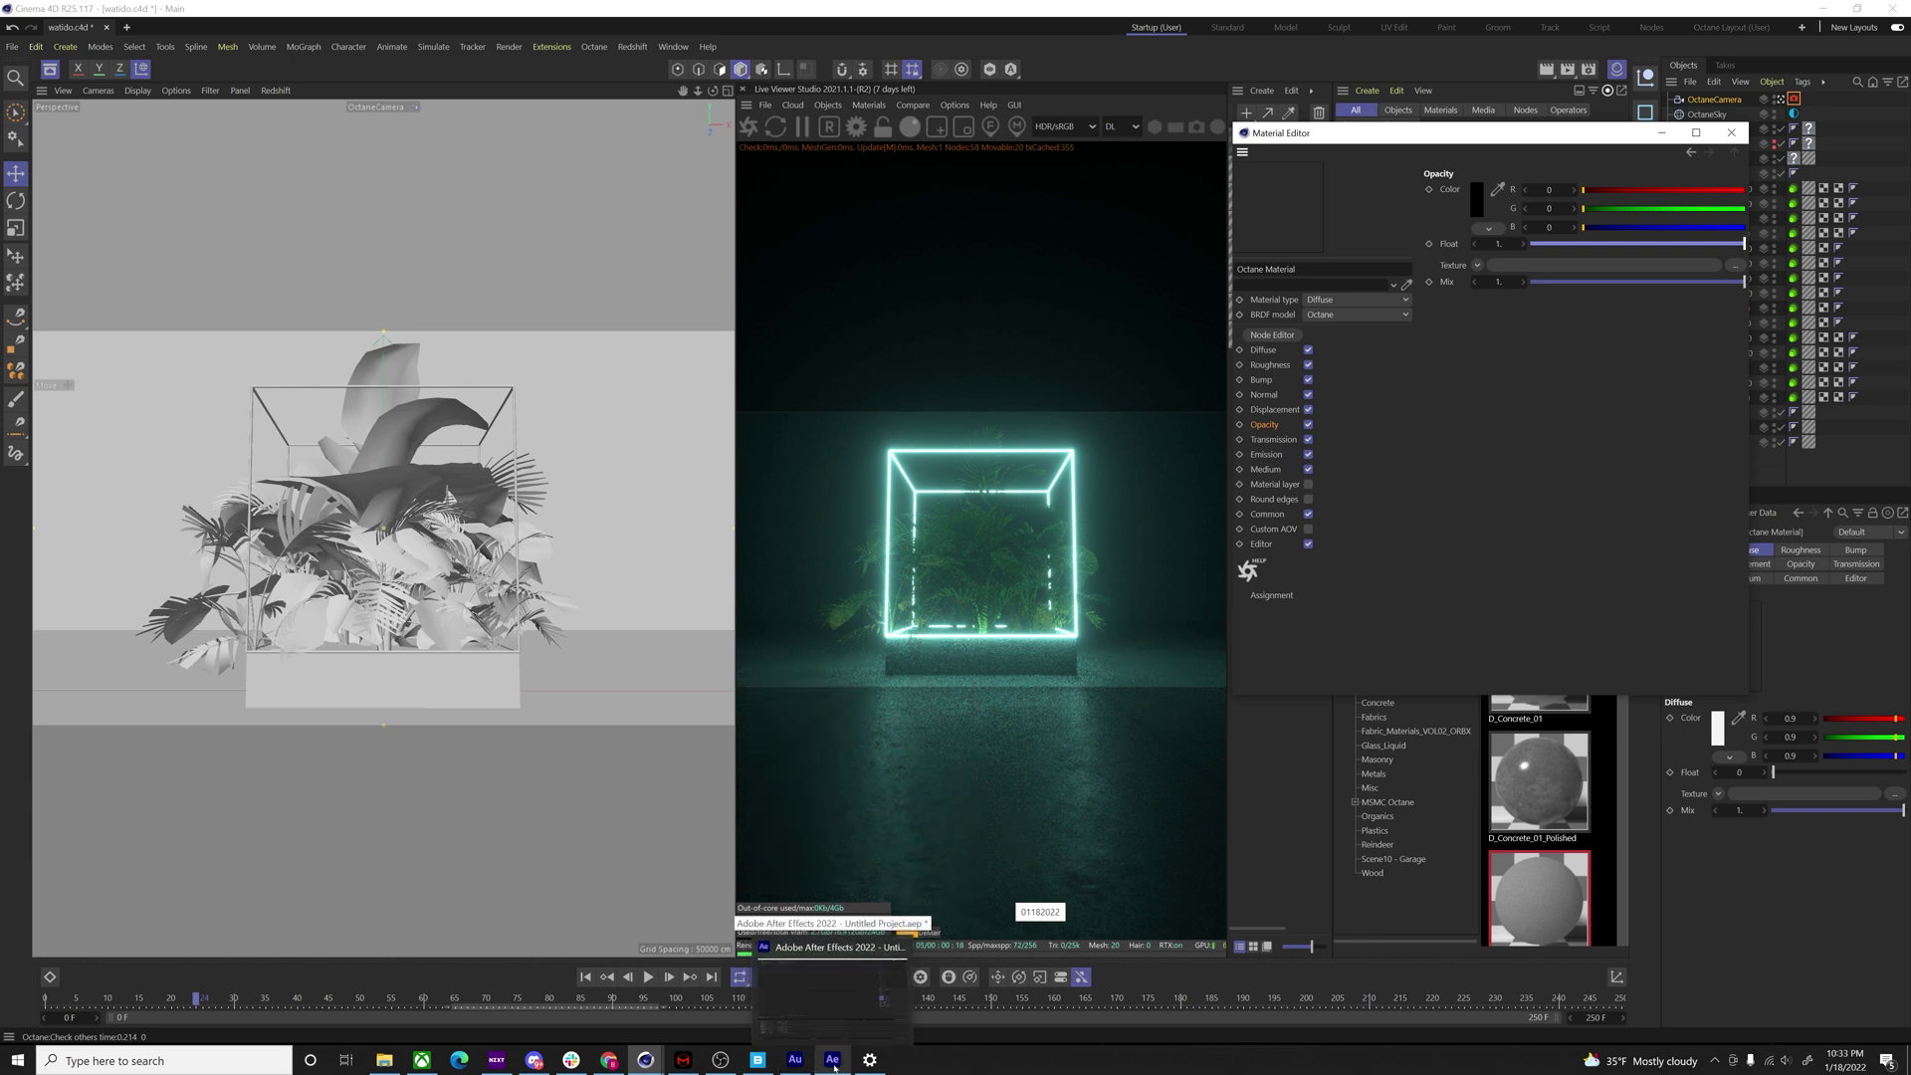
{"action": "left_click", "coordinate": [835, 1065]}
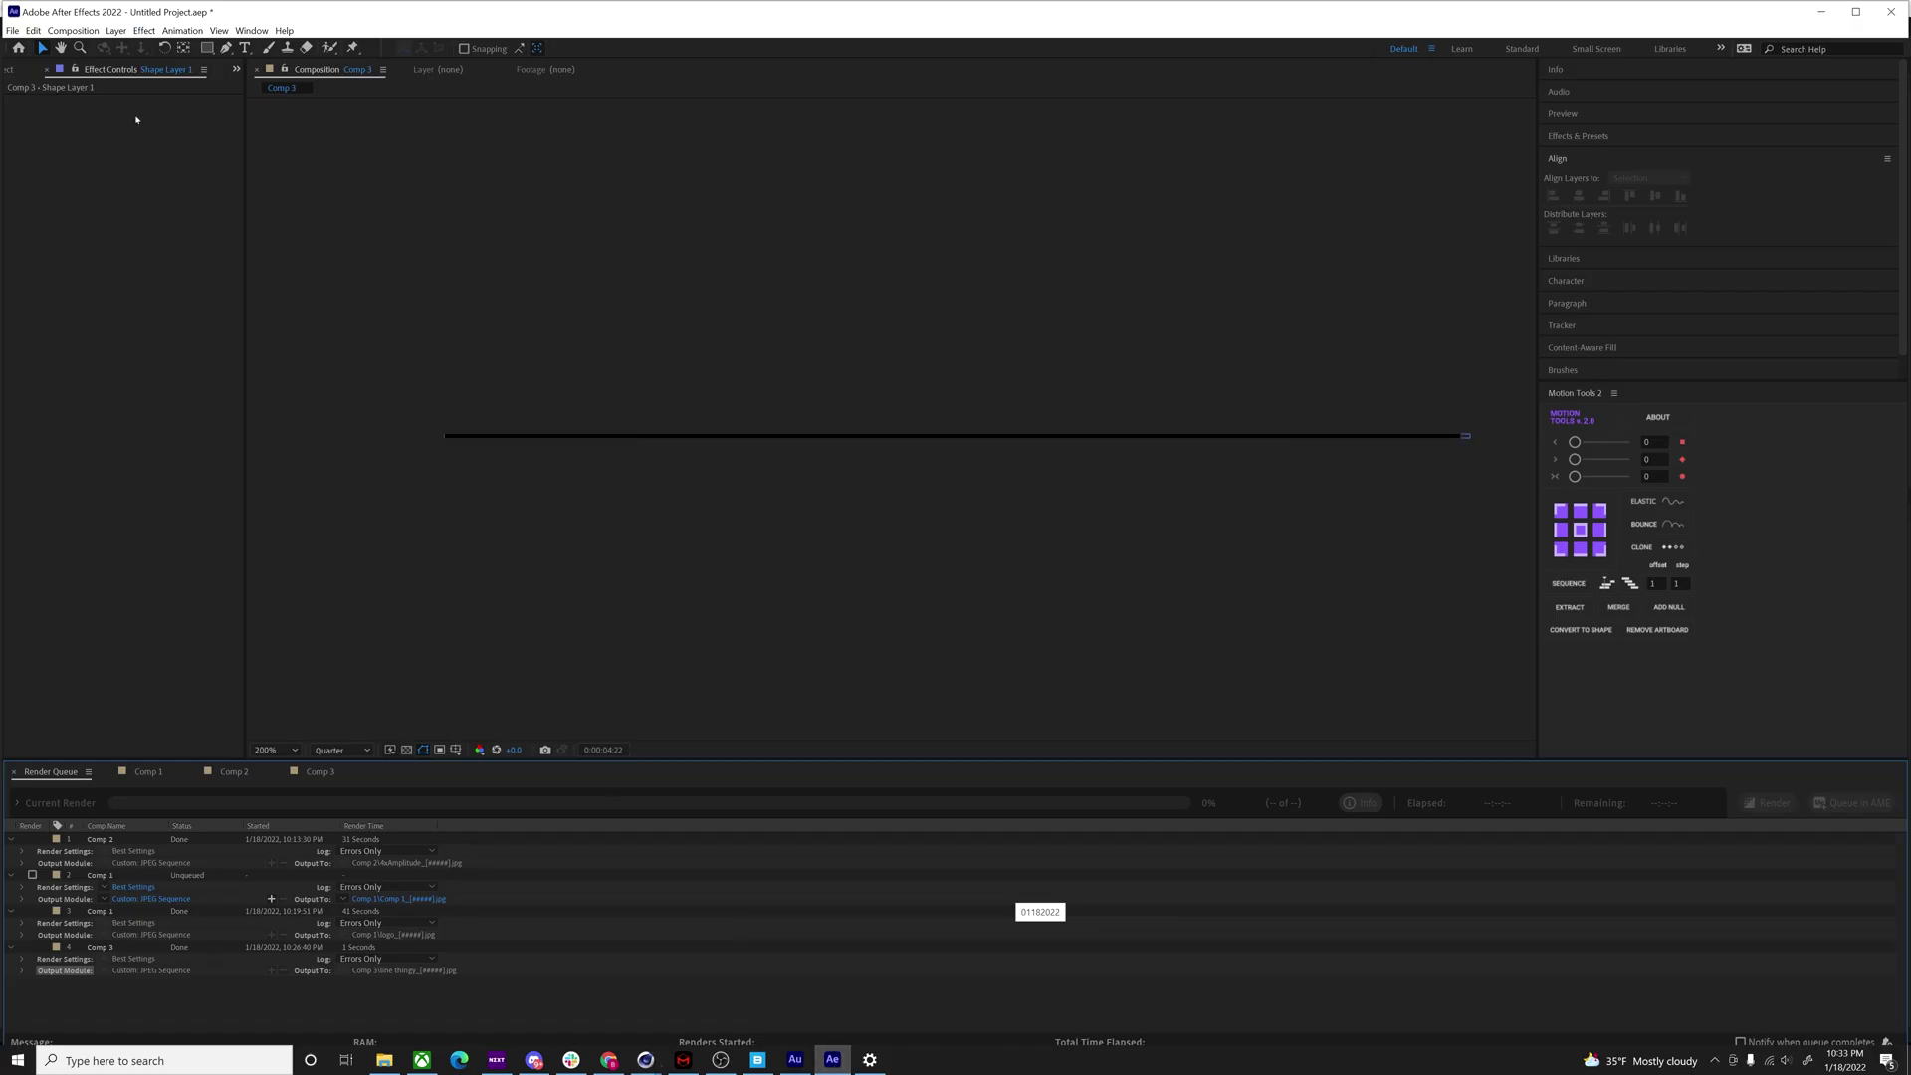
{"action": "left_click", "coordinate": [72, 30]}
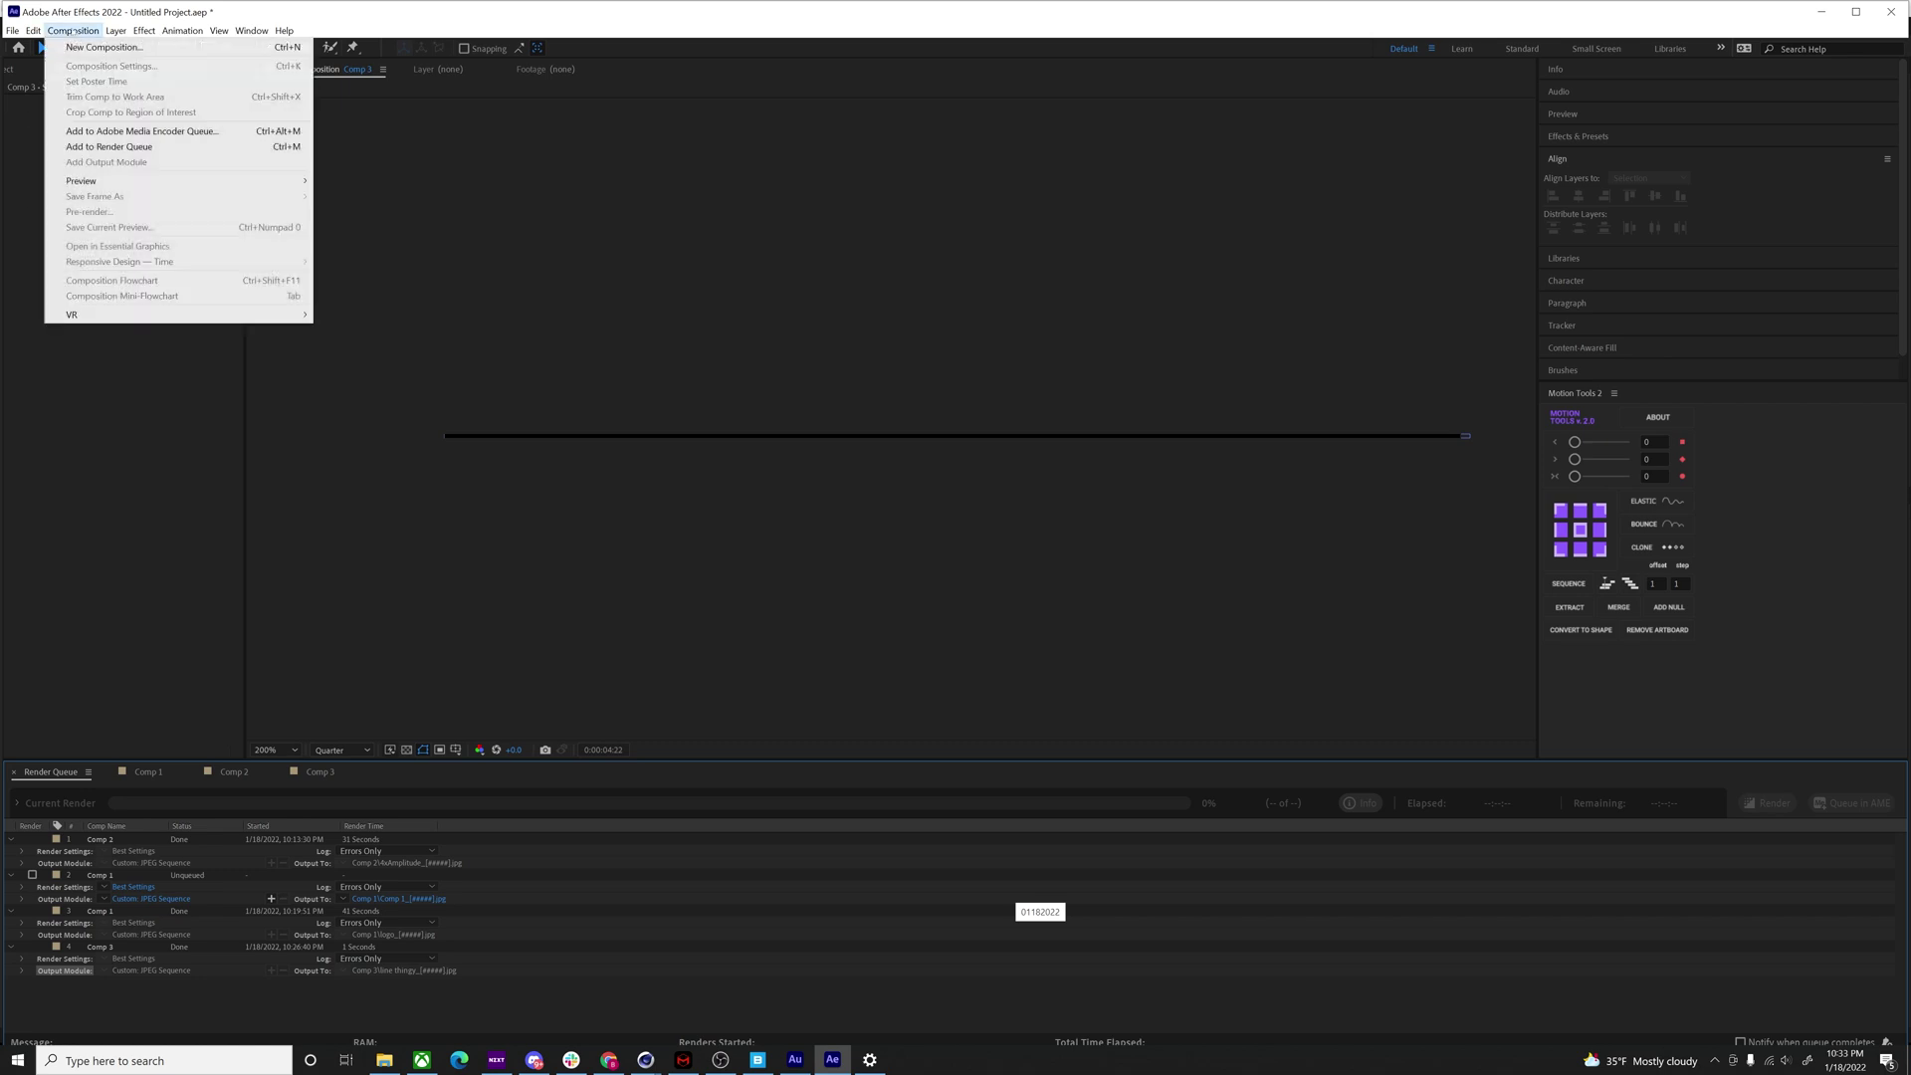
{"action": "left_click", "coordinate": [95, 47]}
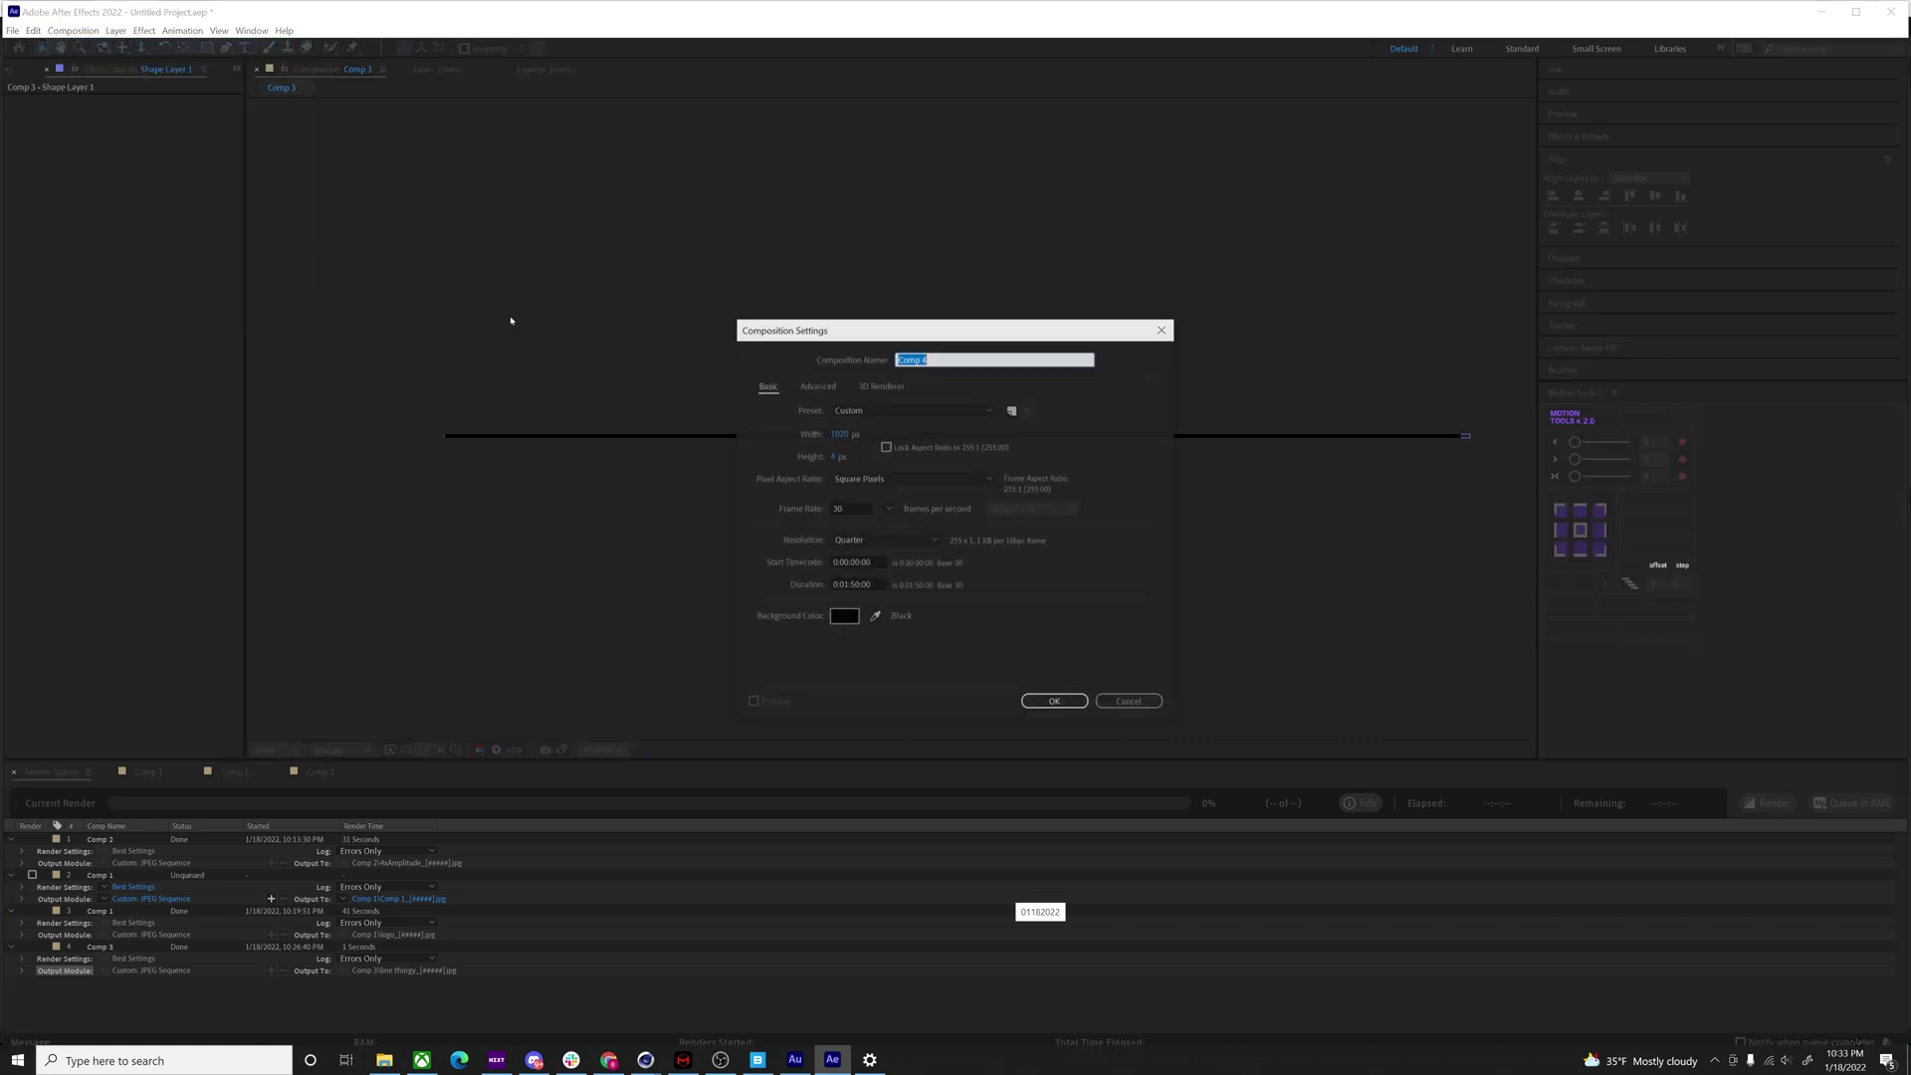
{"action": "left_click", "coordinate": [838, 434]}
{"action": "type", "text": "4"}
{"action": "left_click", "coordinate": [836, 458]}
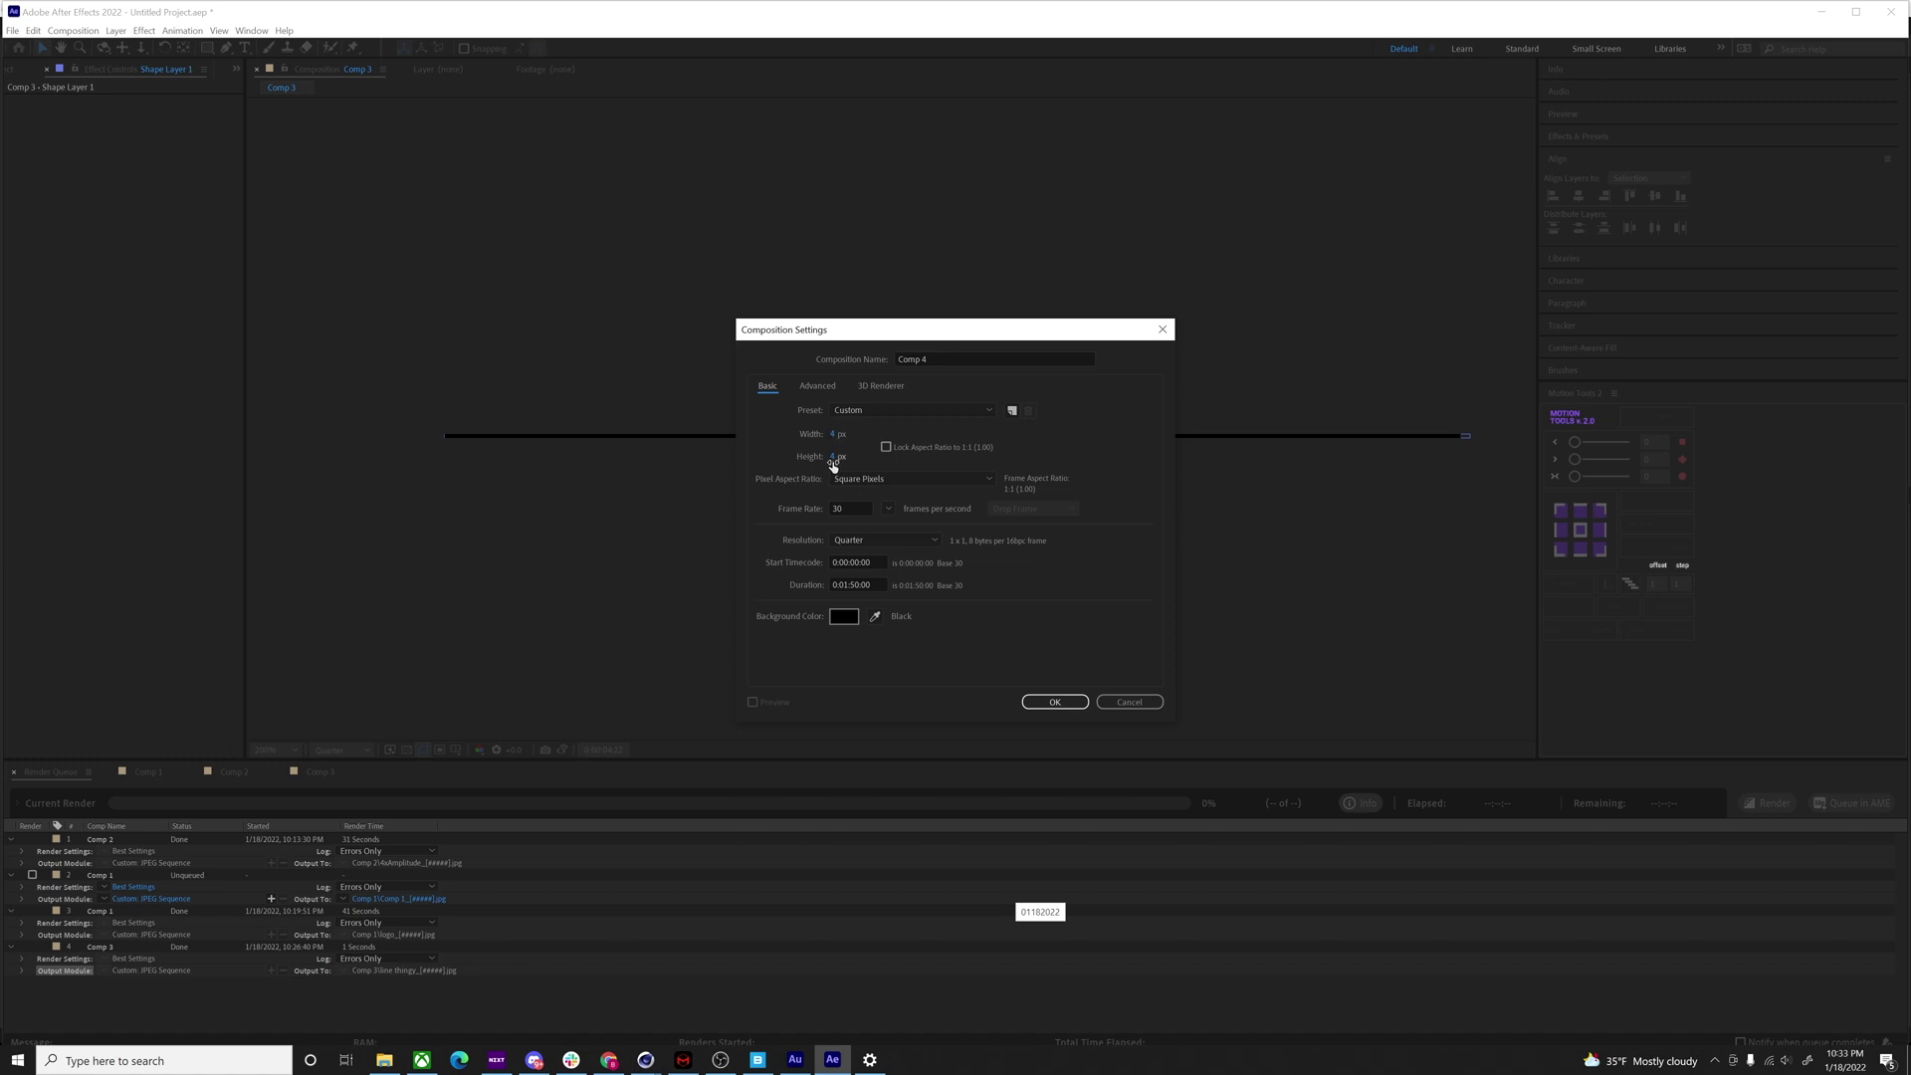
{"action": "left_click", "coordinate": [1052, 702]}
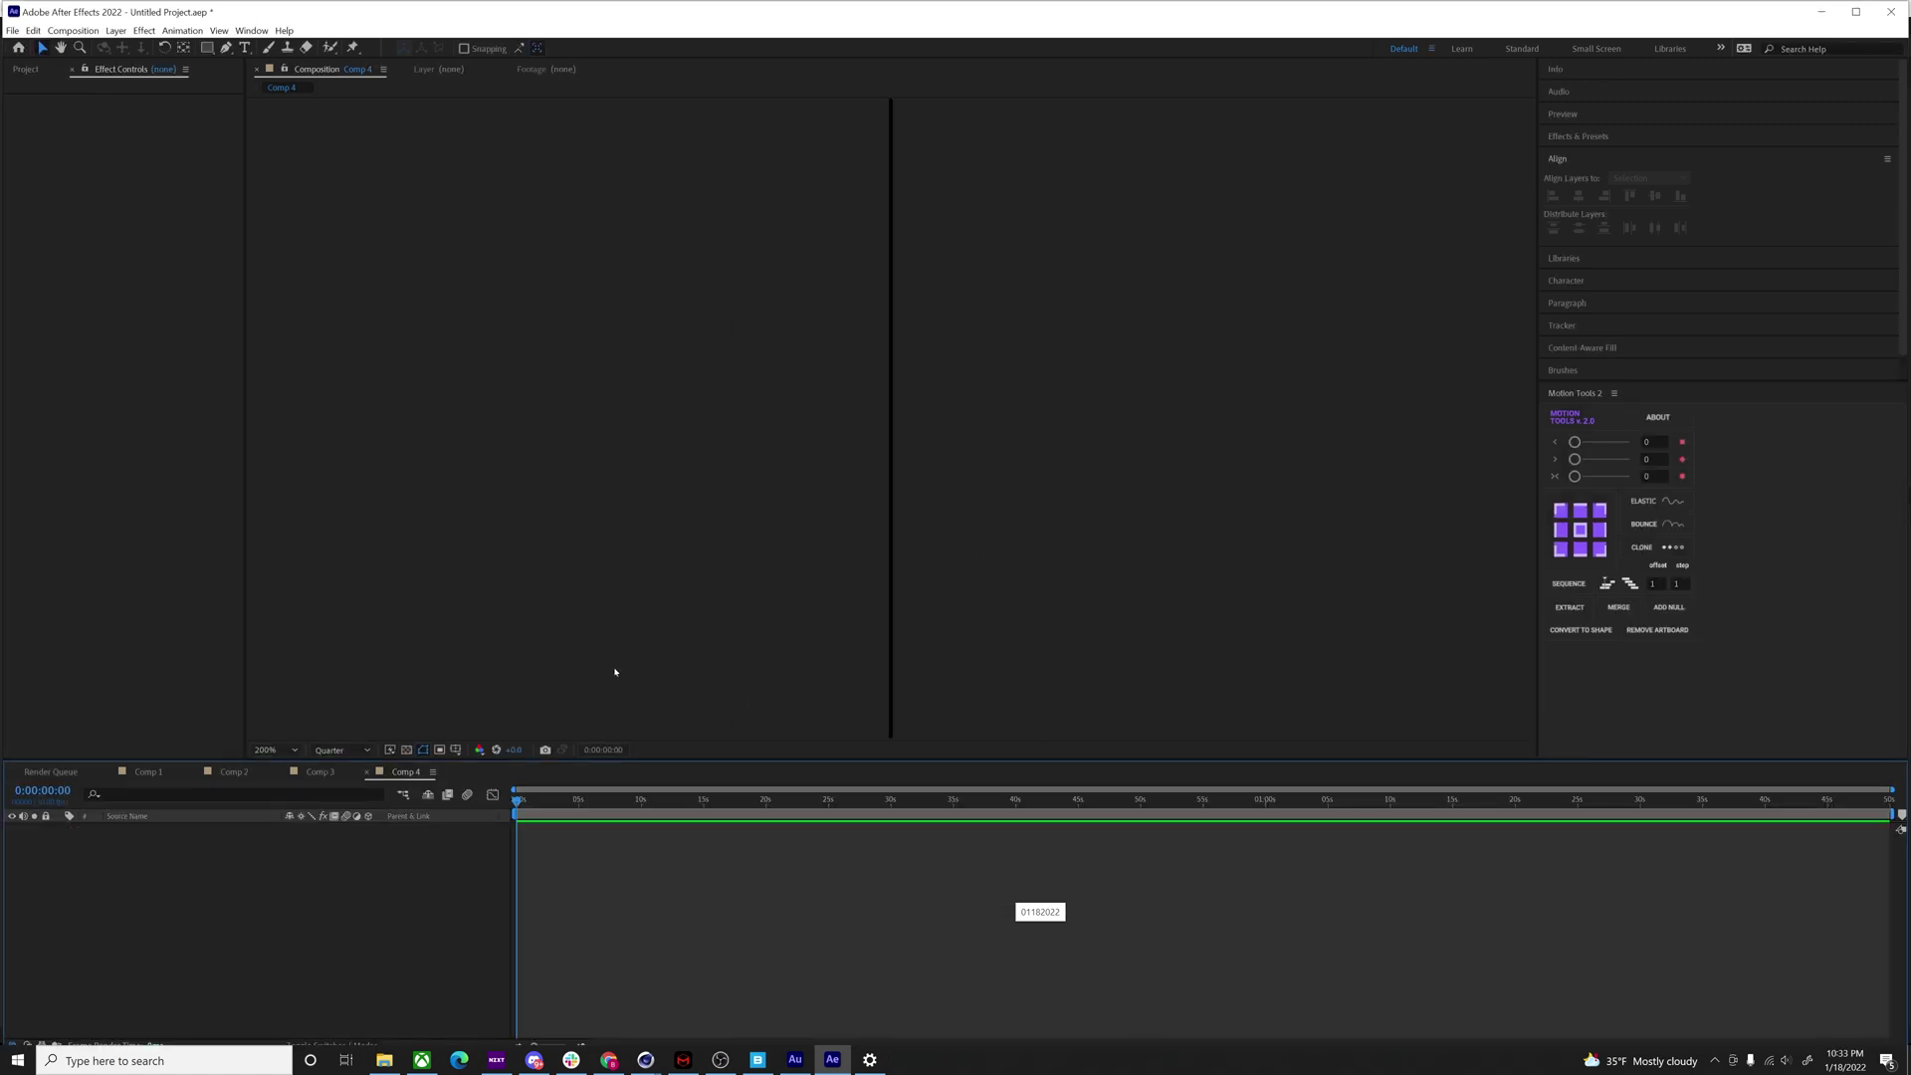
- Draw a straight vertical line down the composition's full height with the Pen tool and expand the new shape layer's properties
{"action": "key", "text": "comma"}
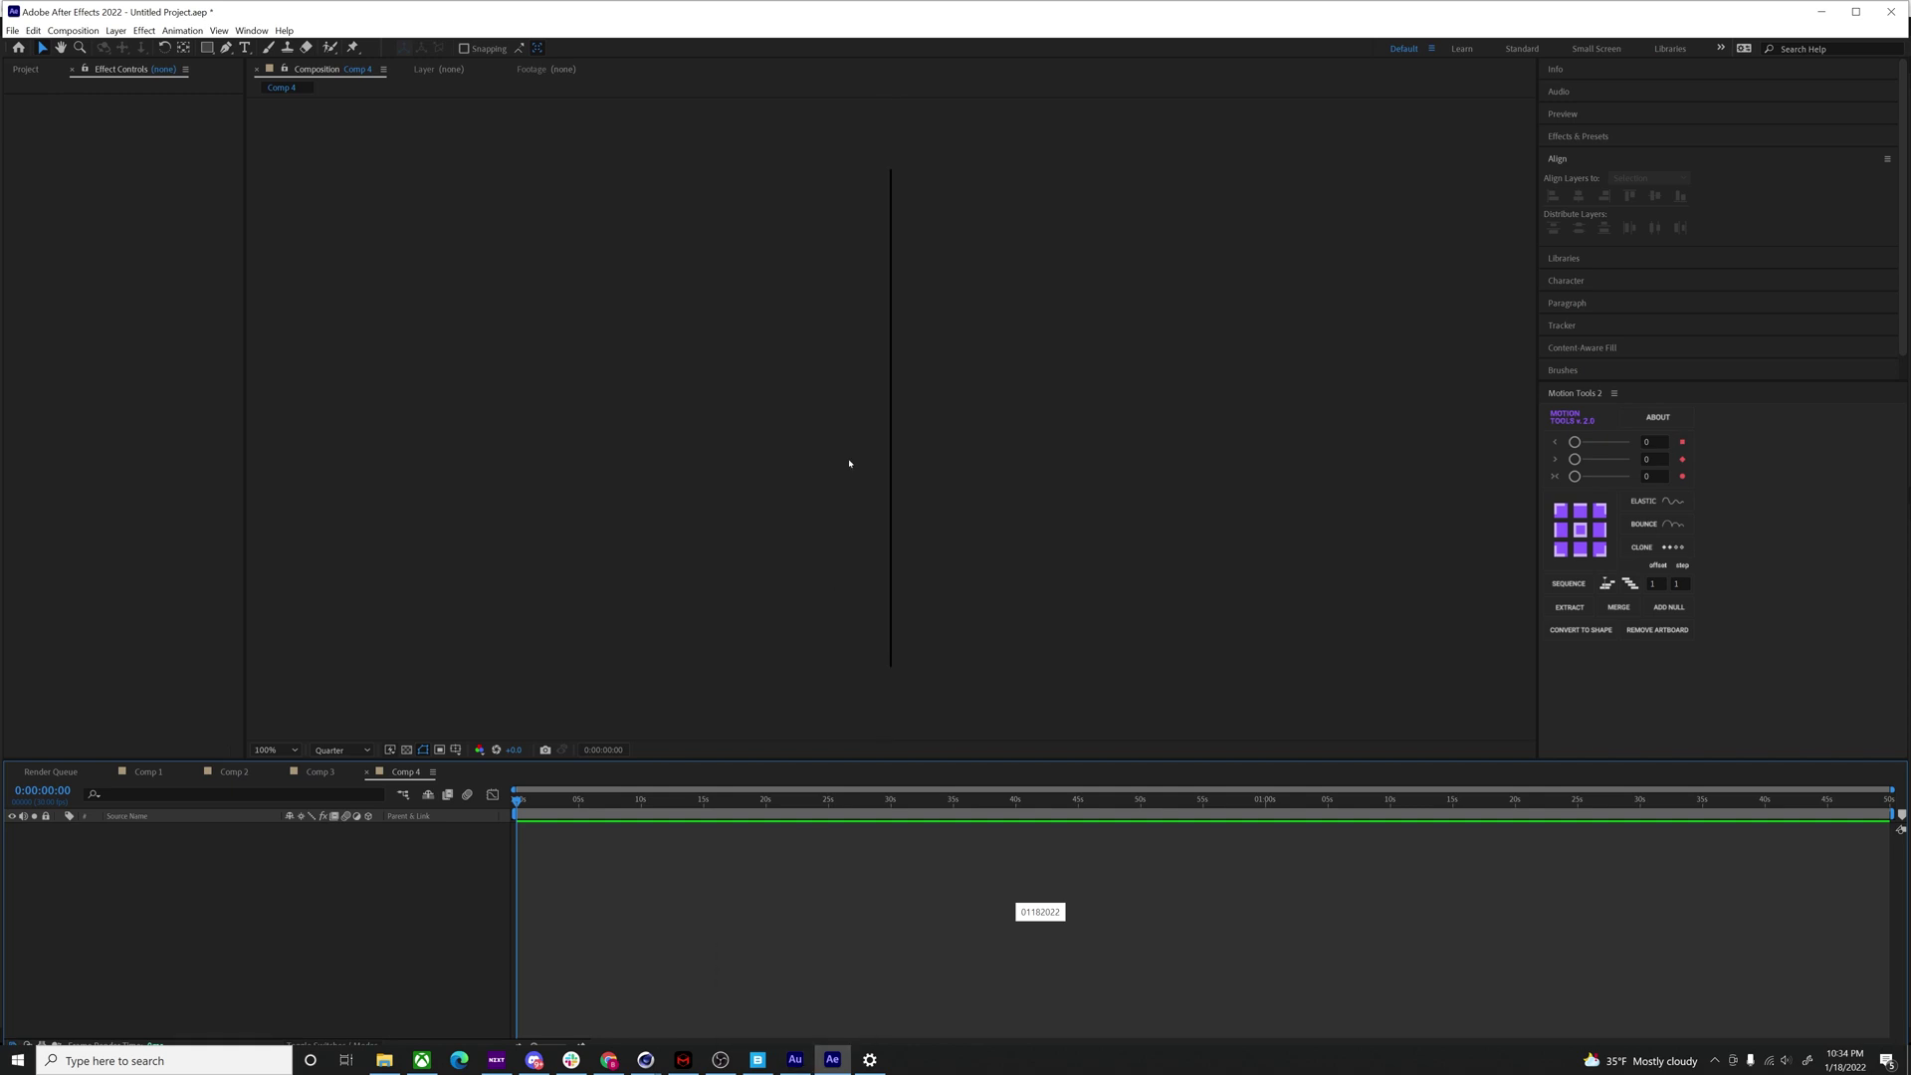
{"action": "left_click", "coordinate": [226, 49]}
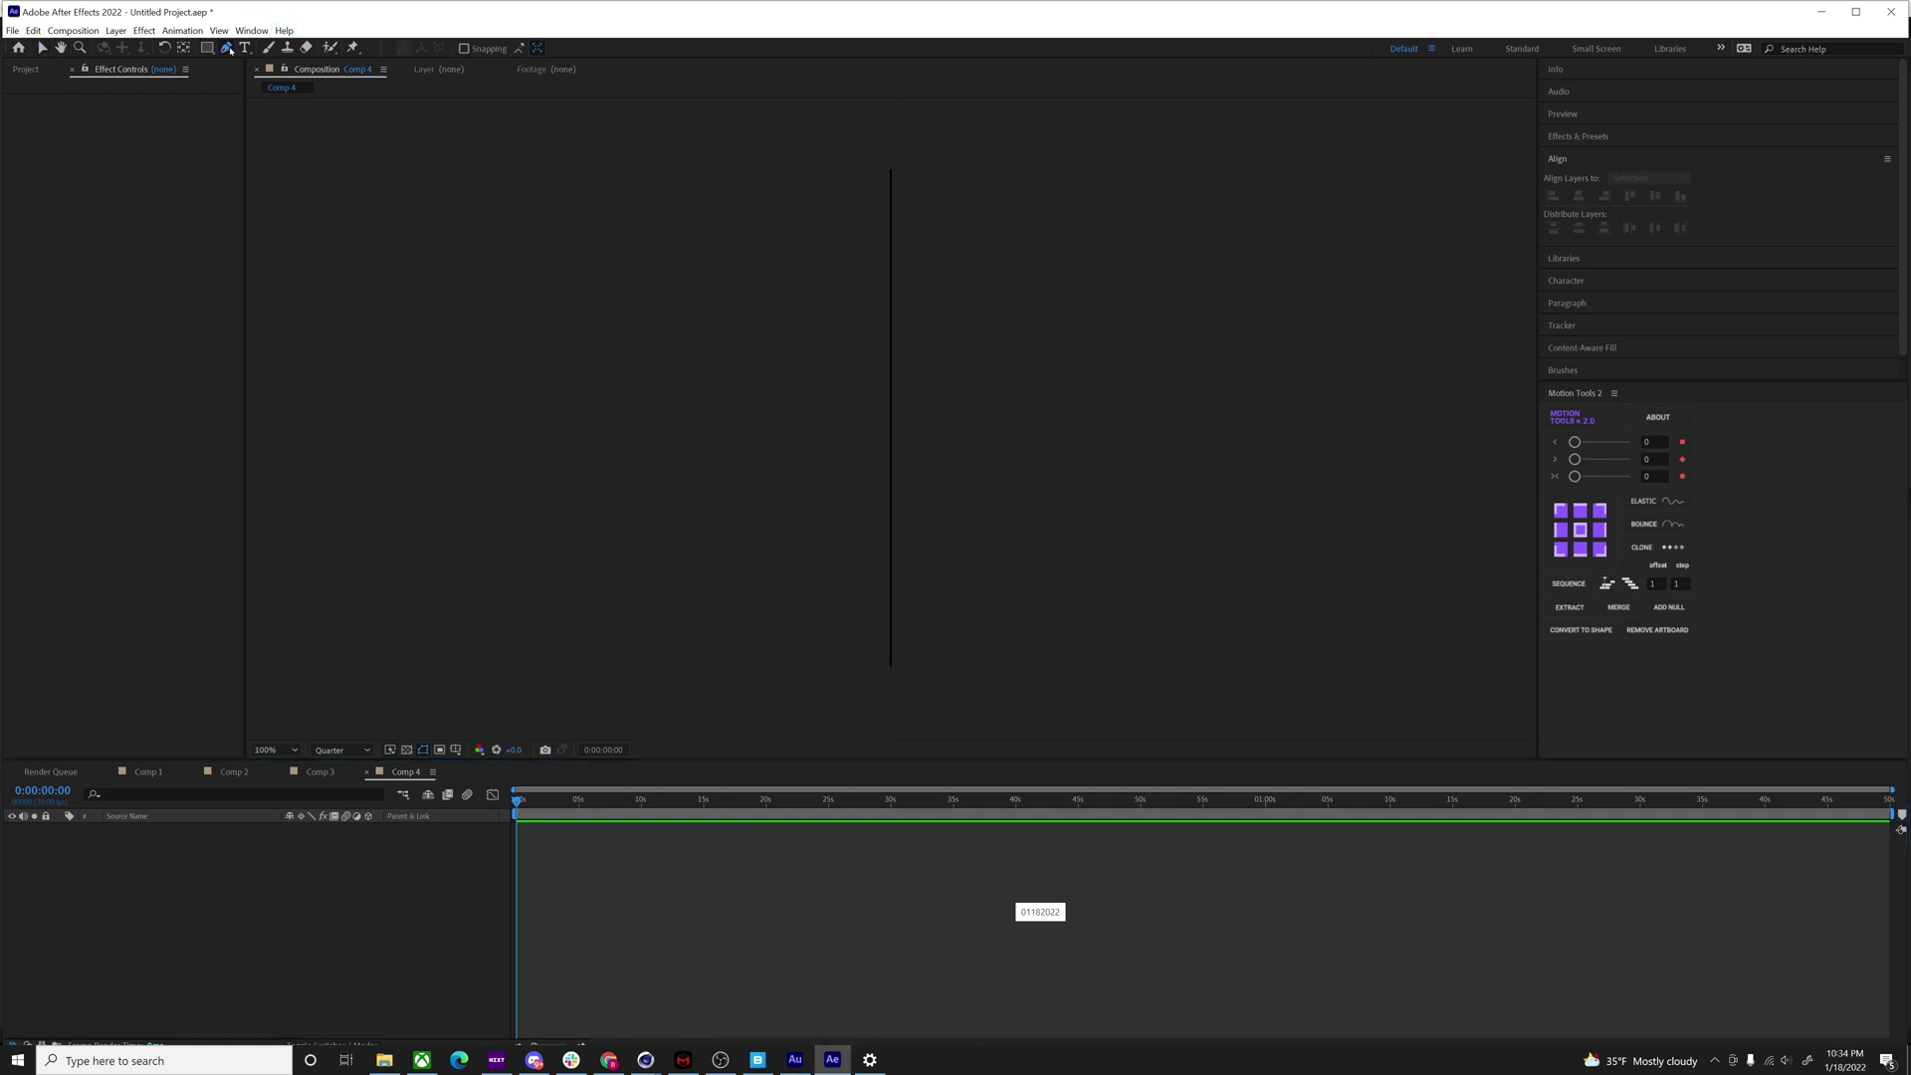
{"action": "left_click", "coordinate": [892, 170]}
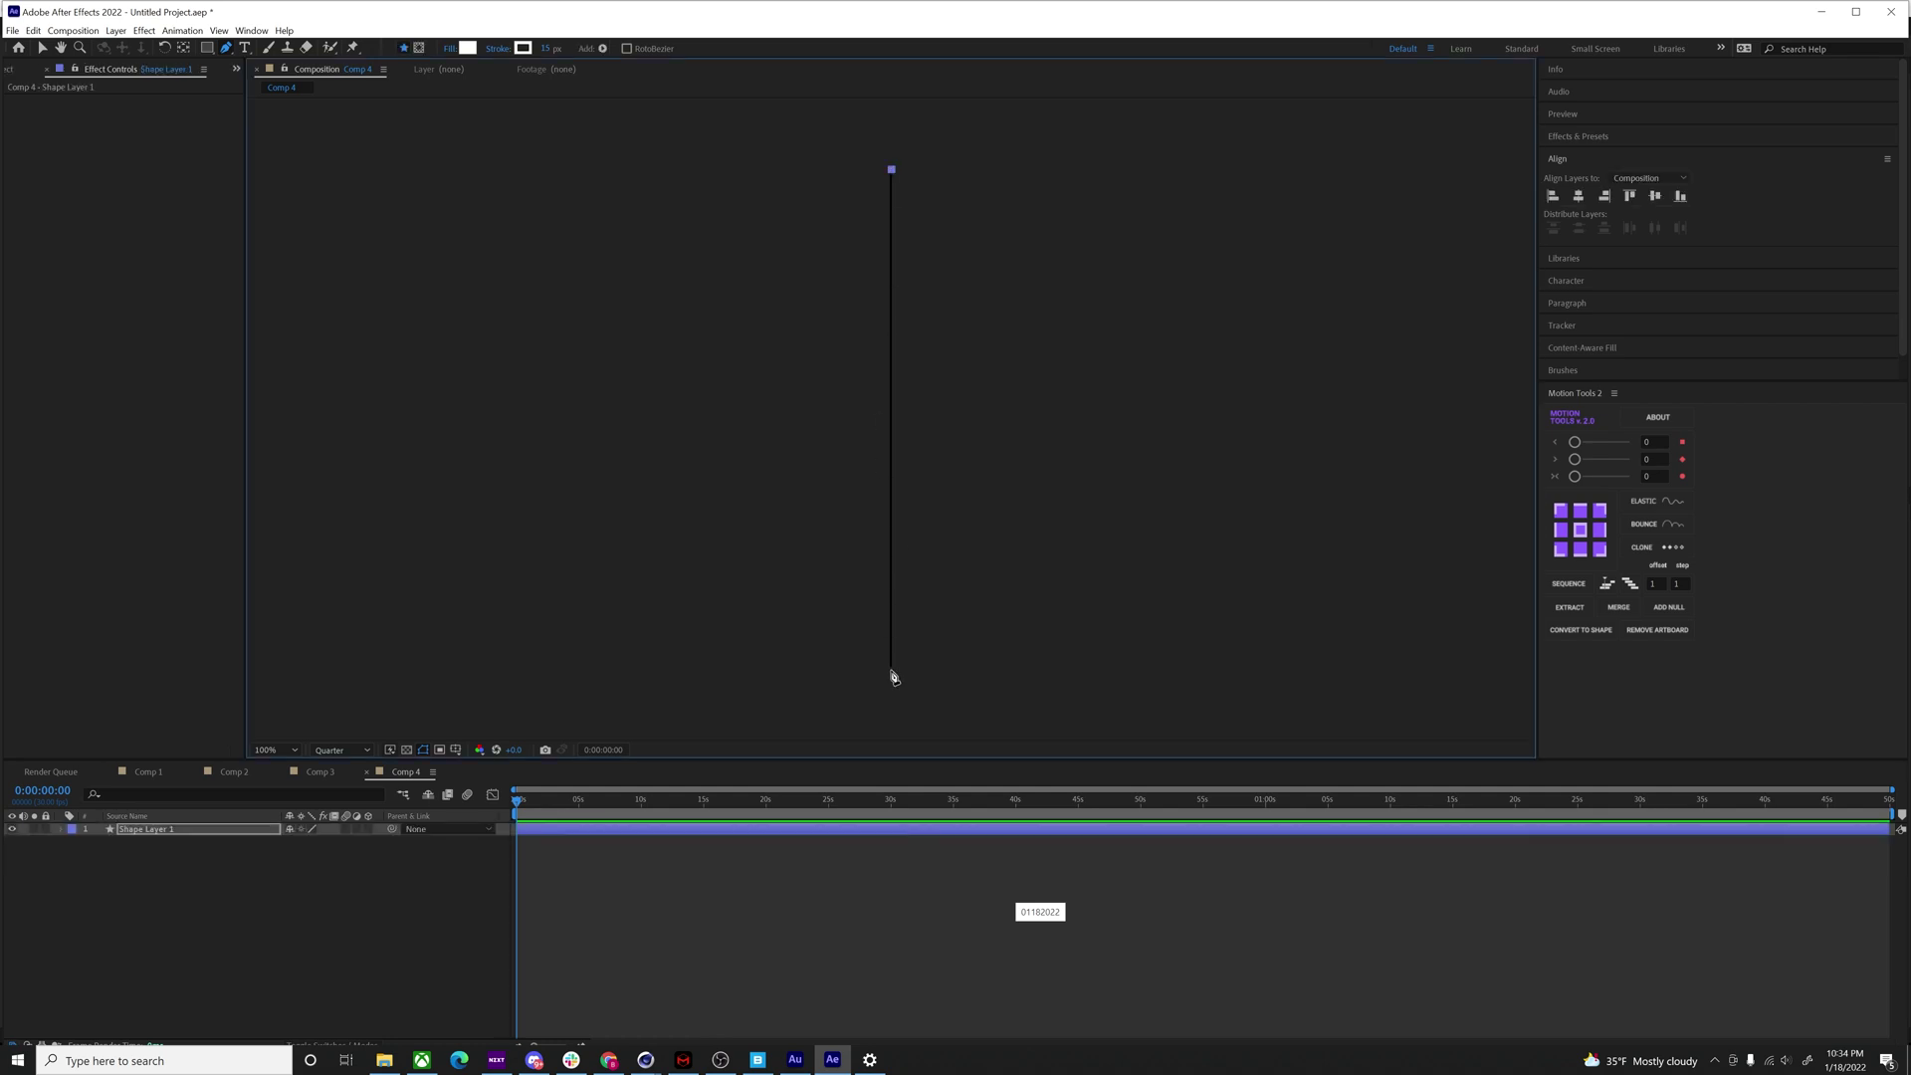
{"action": "left_click", "coordinate": [891, 671]}
{"action": "left_click", "coordinate": [60, 830]}
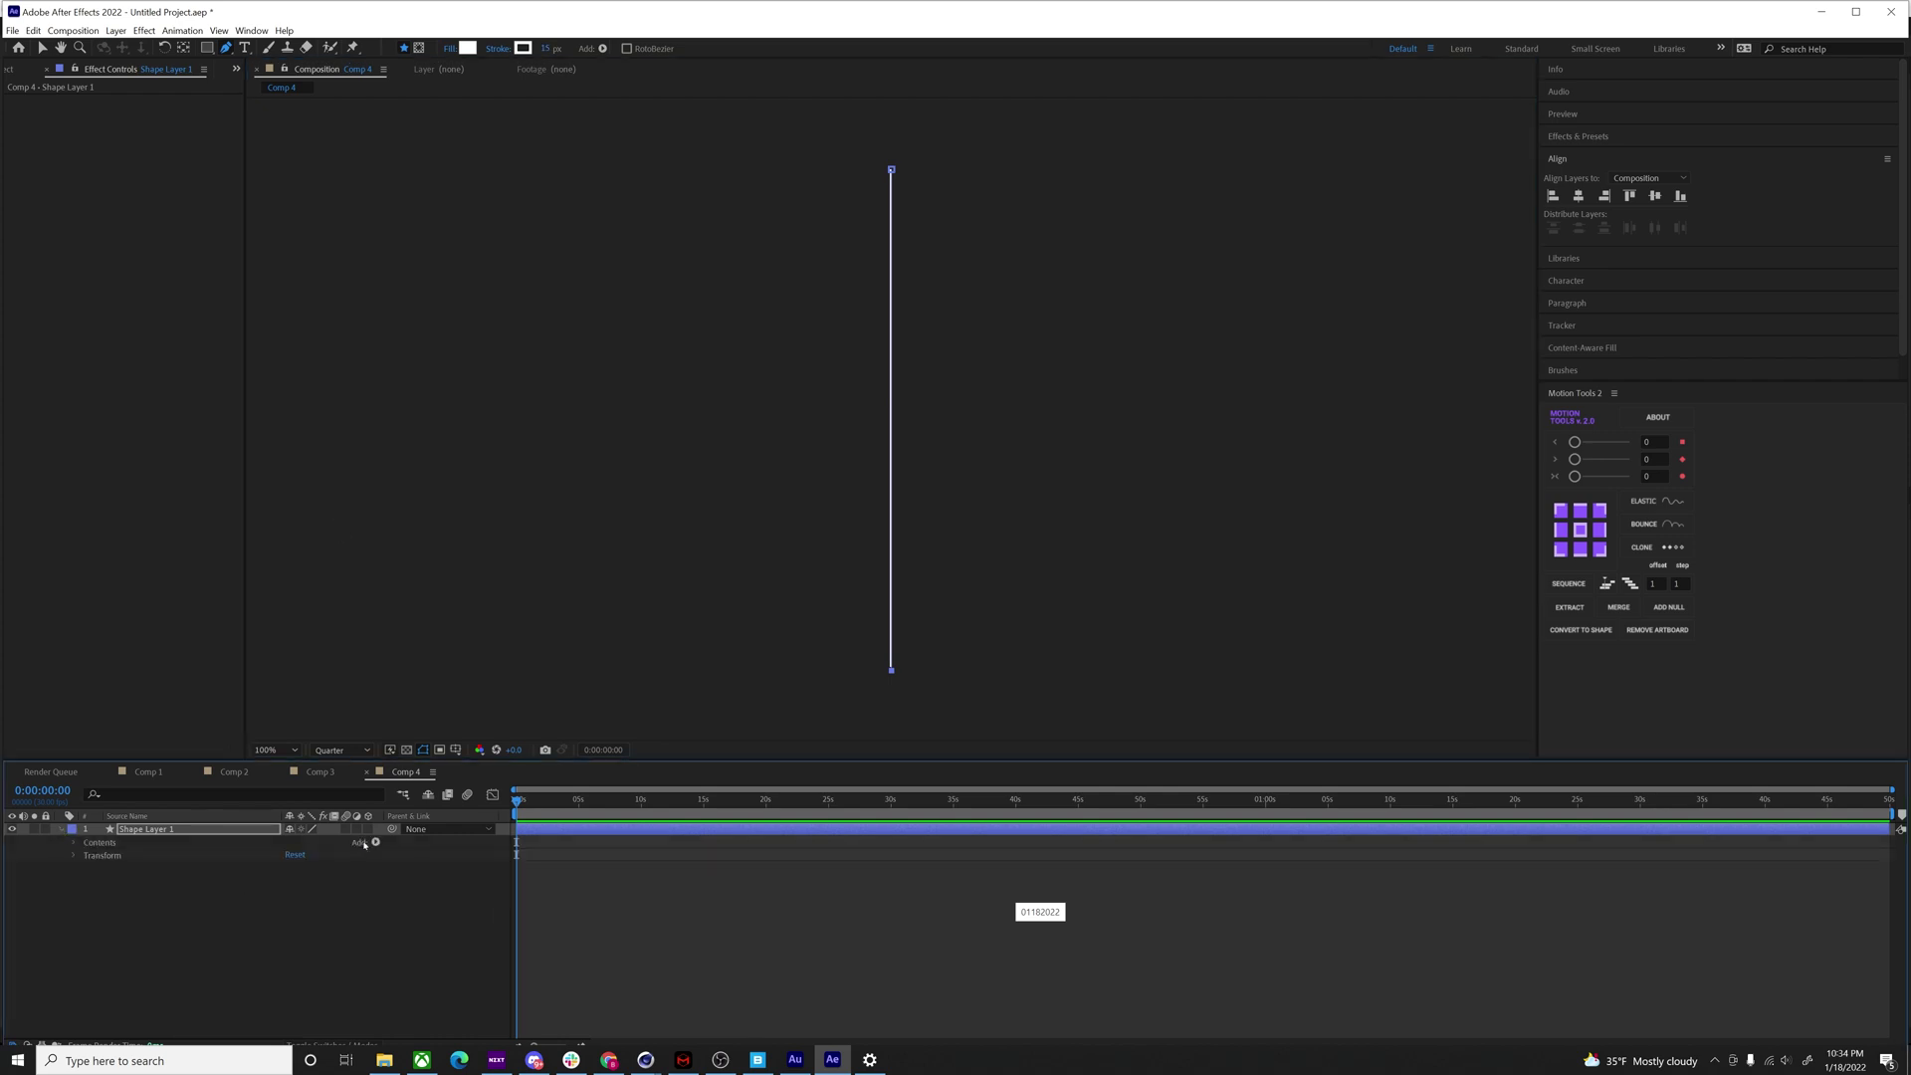
{"action": "left_click", "coordinate": [375, 842]}
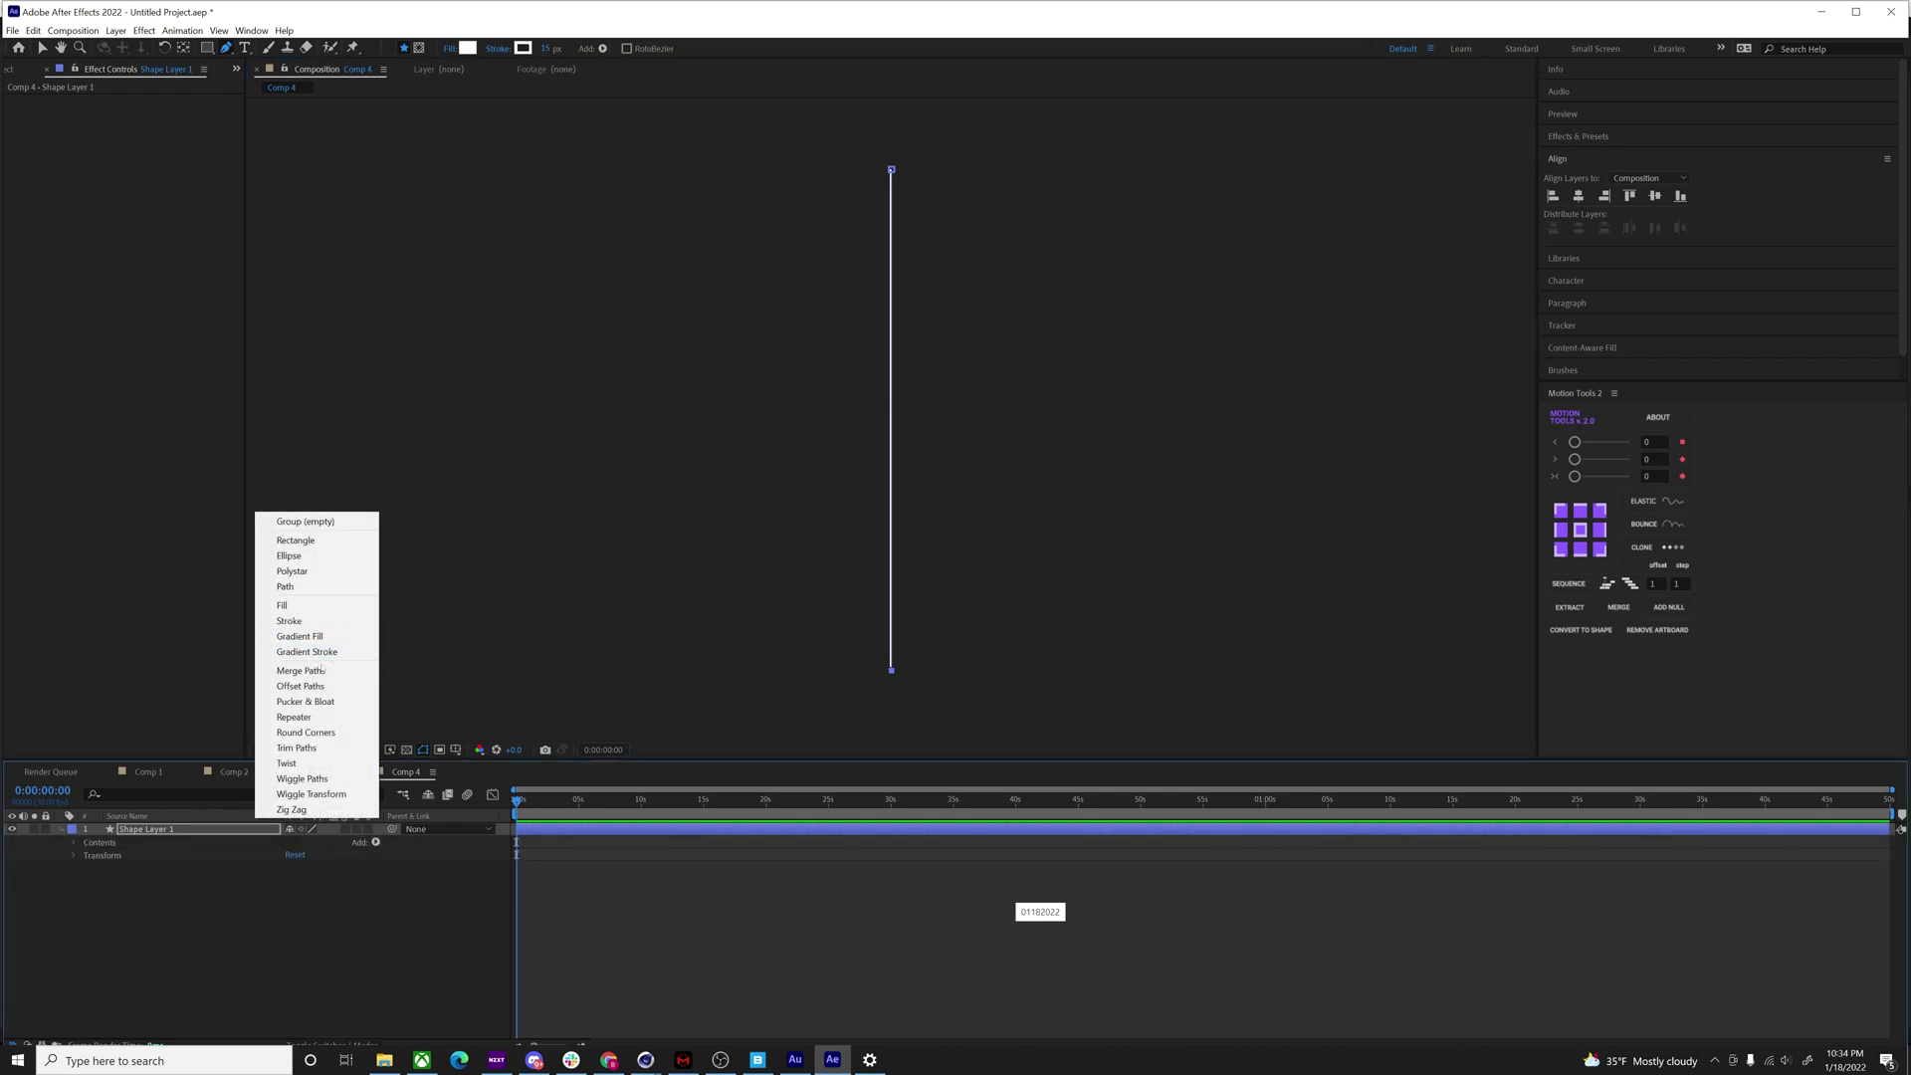
{"action": "left_click", "coordinate": [287, 762]}
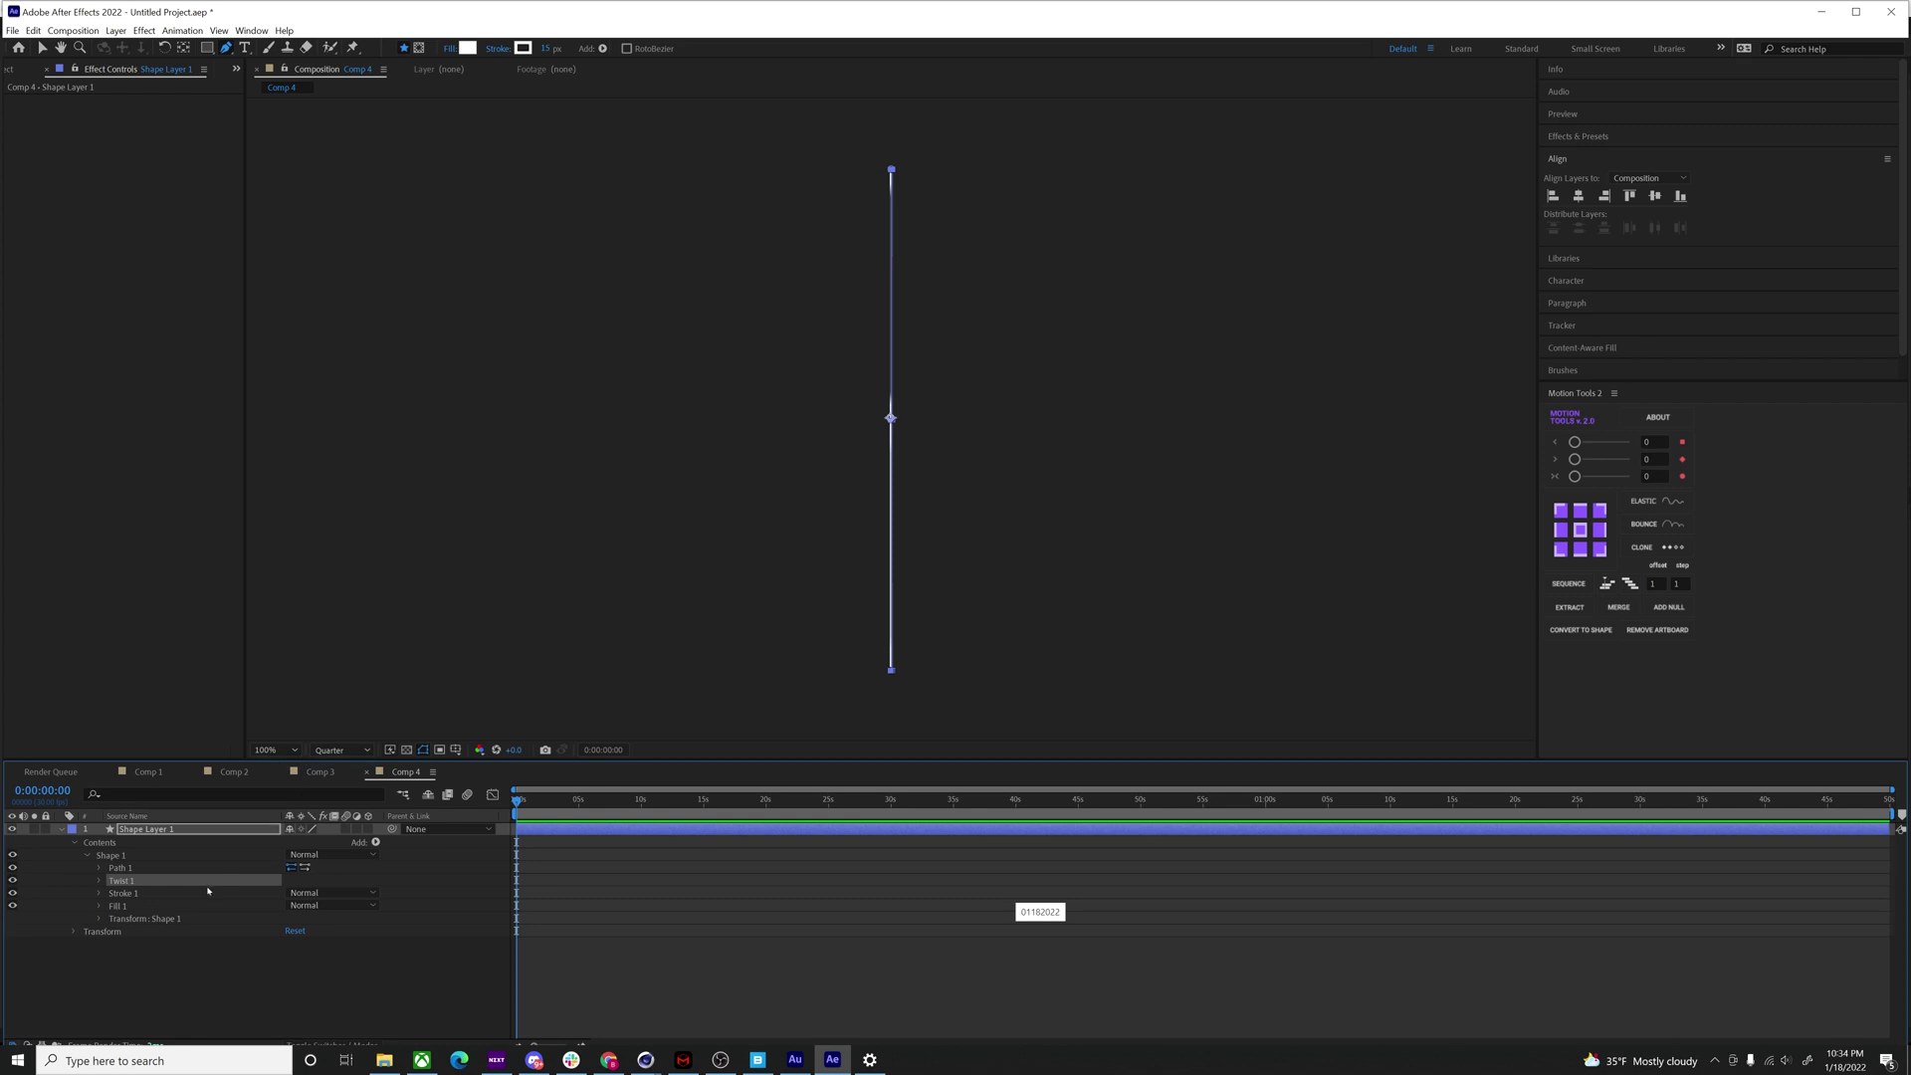
{"action": "key", "text": "Delete"}
- Add Trim Paths to the line's shape layer and expand its properties
{"action": "left_click", "coordinate": [375, 842]}
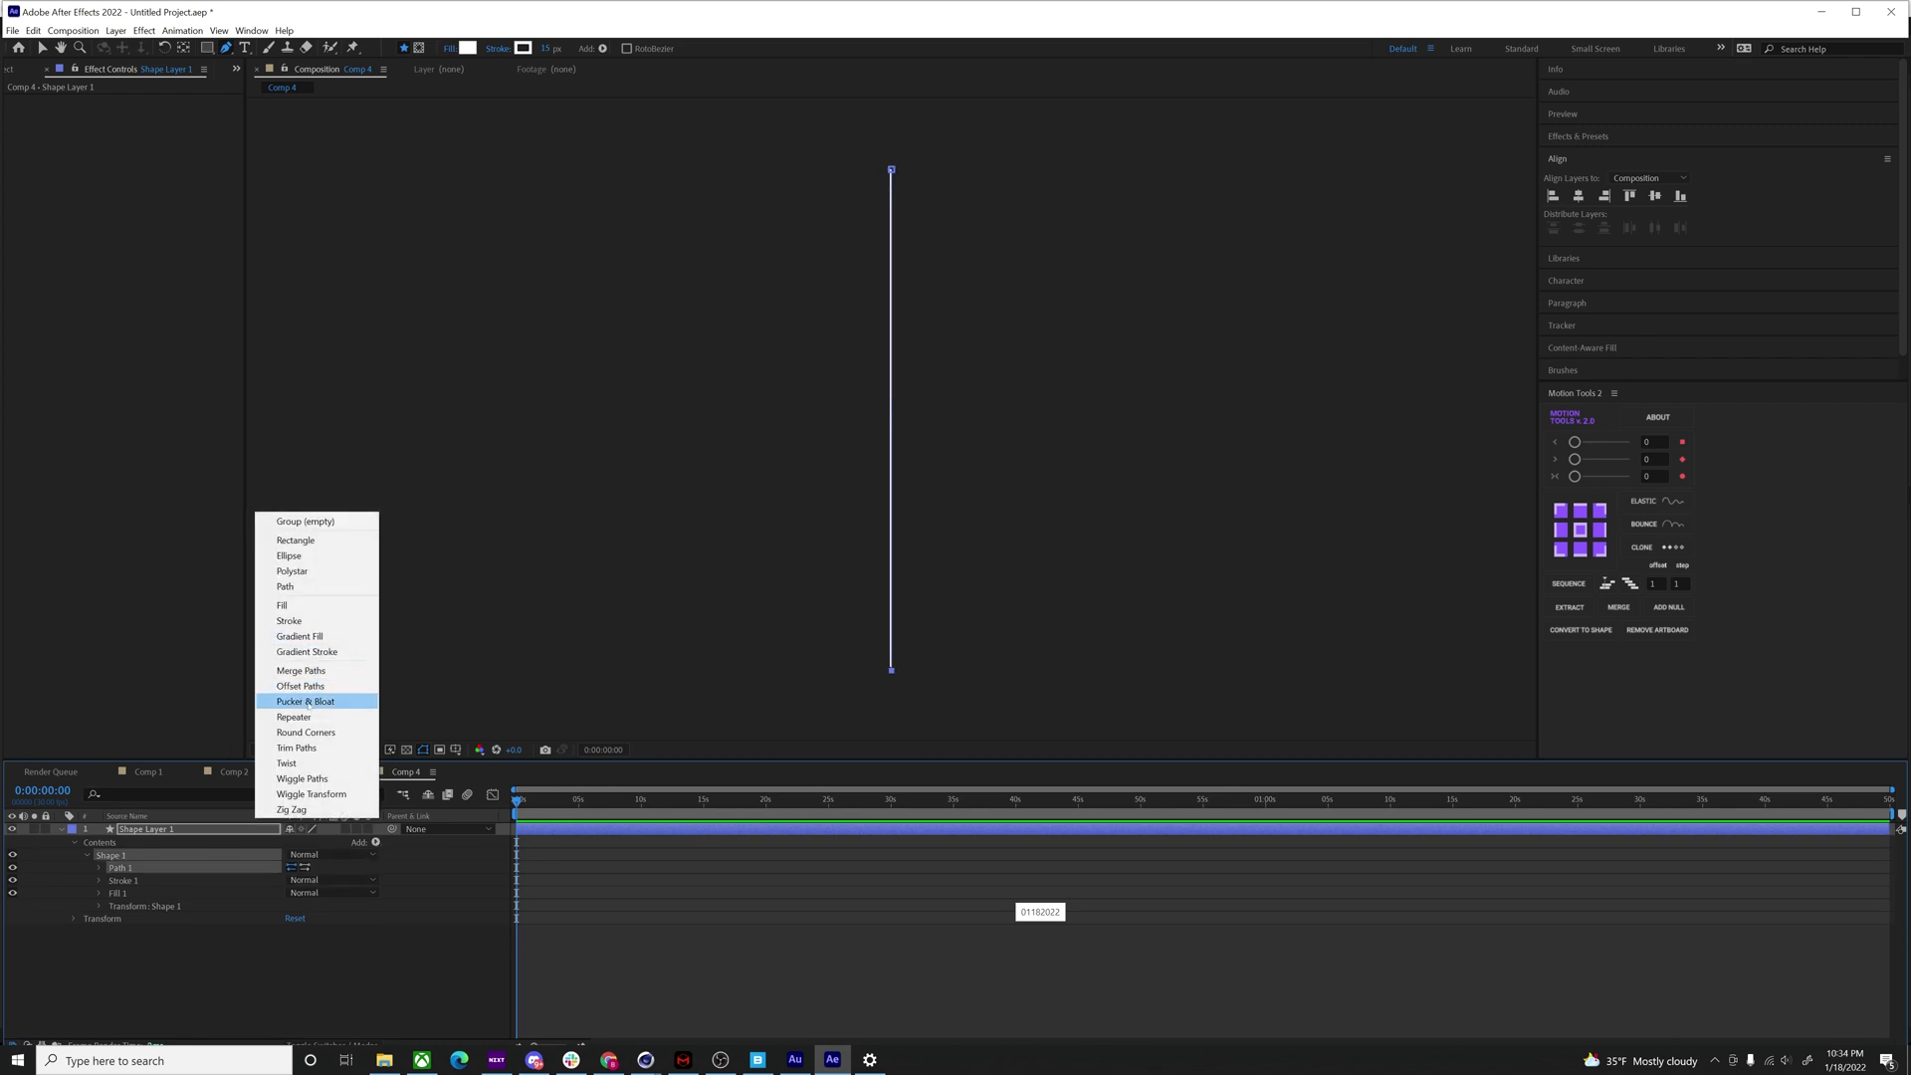
{"action": "left_click", "coordinate": [297, 748]}
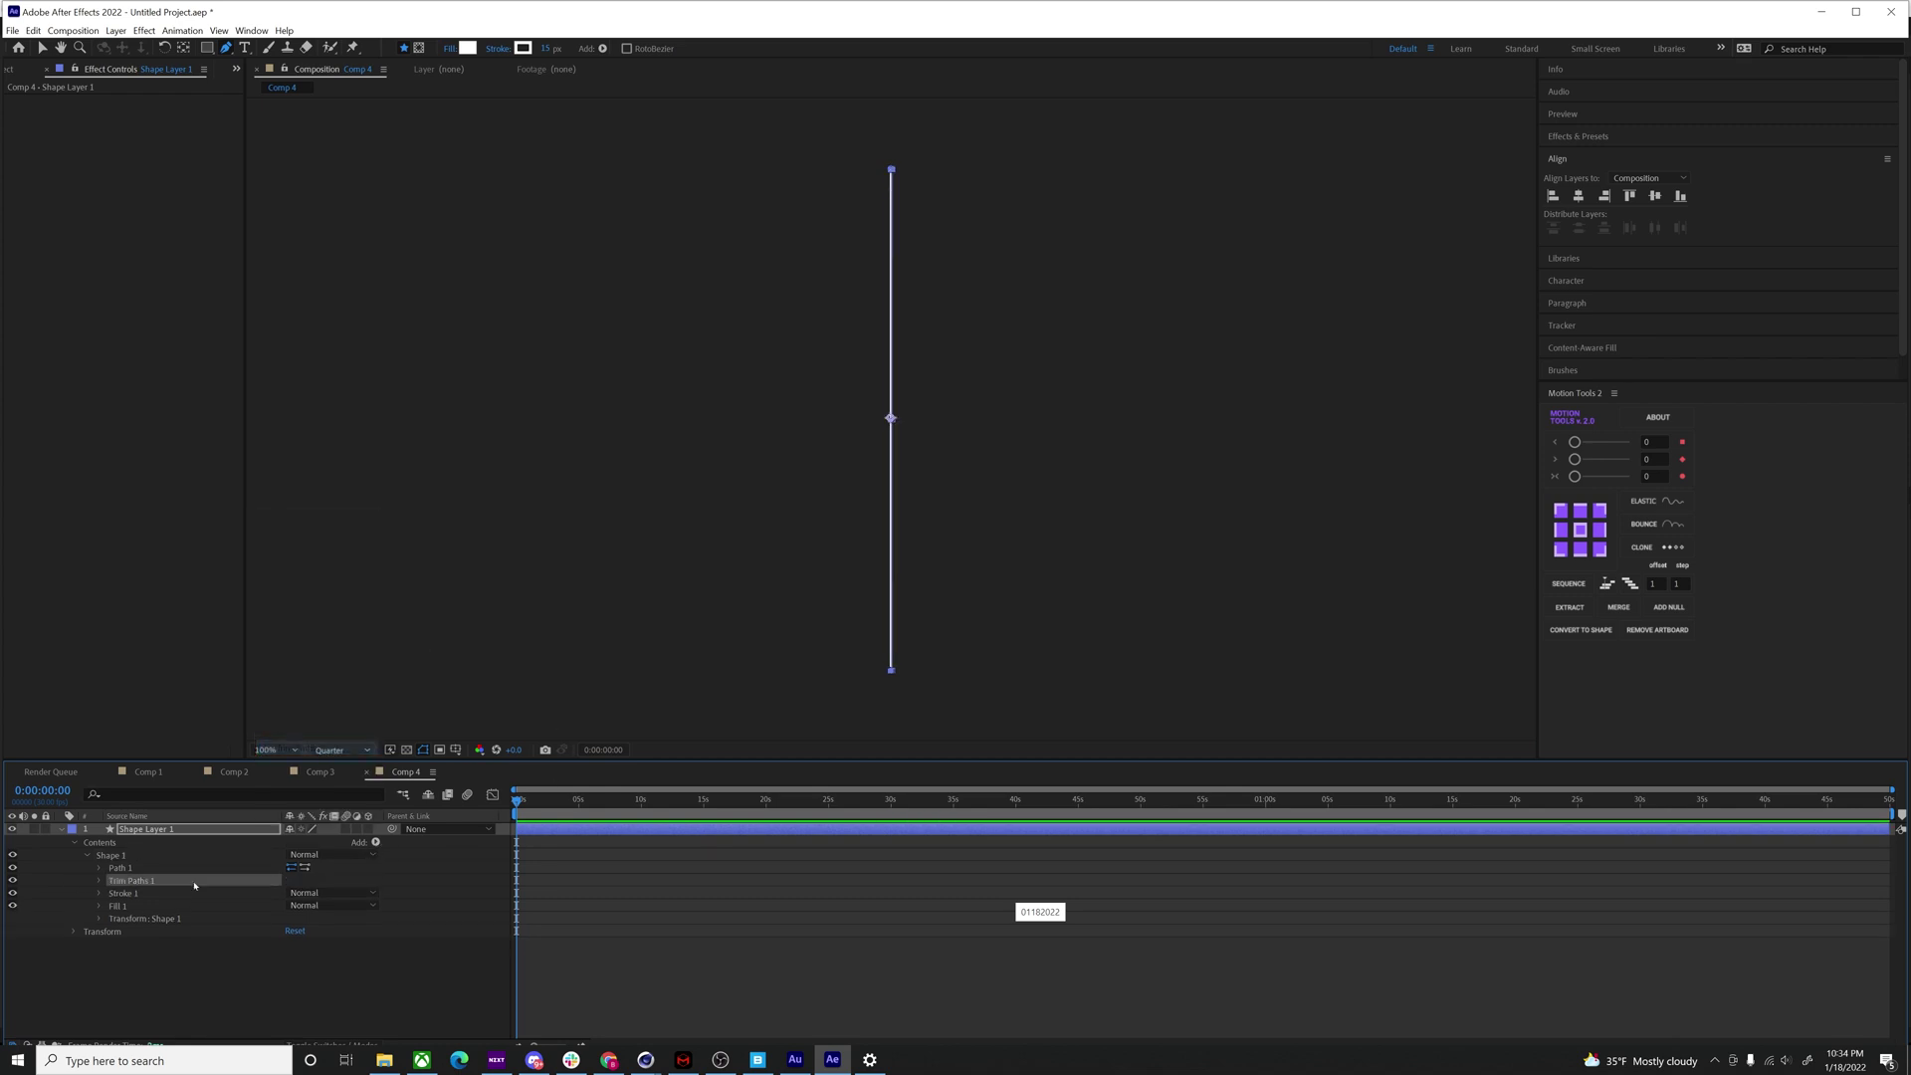
{"action": "left_click", "coordinate": [99, 881]}
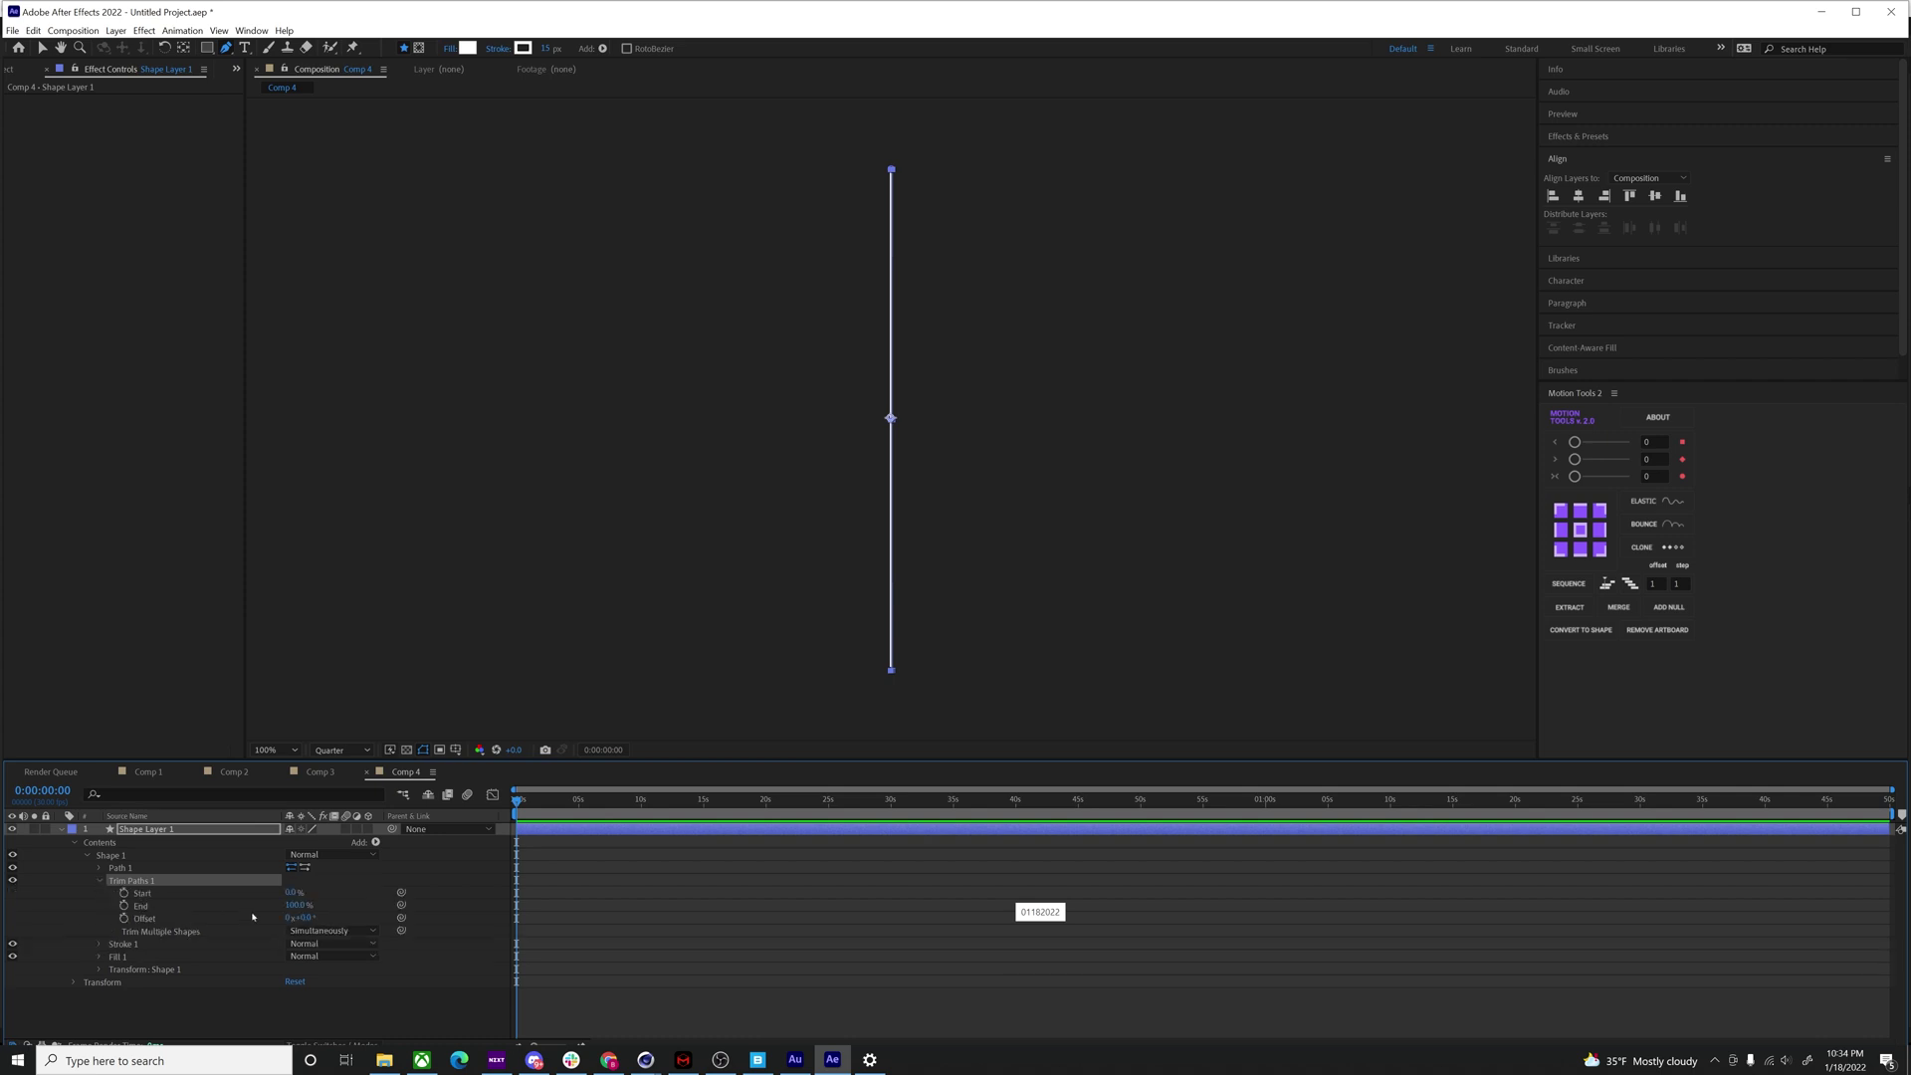
- Keyframe the Trim Paths End from 0% at the start of the timeline to 100% at 0:00:02:14
{"action": "left_click_drag", "start_coordinate": [286, 905], "coordinate": [189, 906]}
{"action": "left_click", "coordinate": [123, 906]}
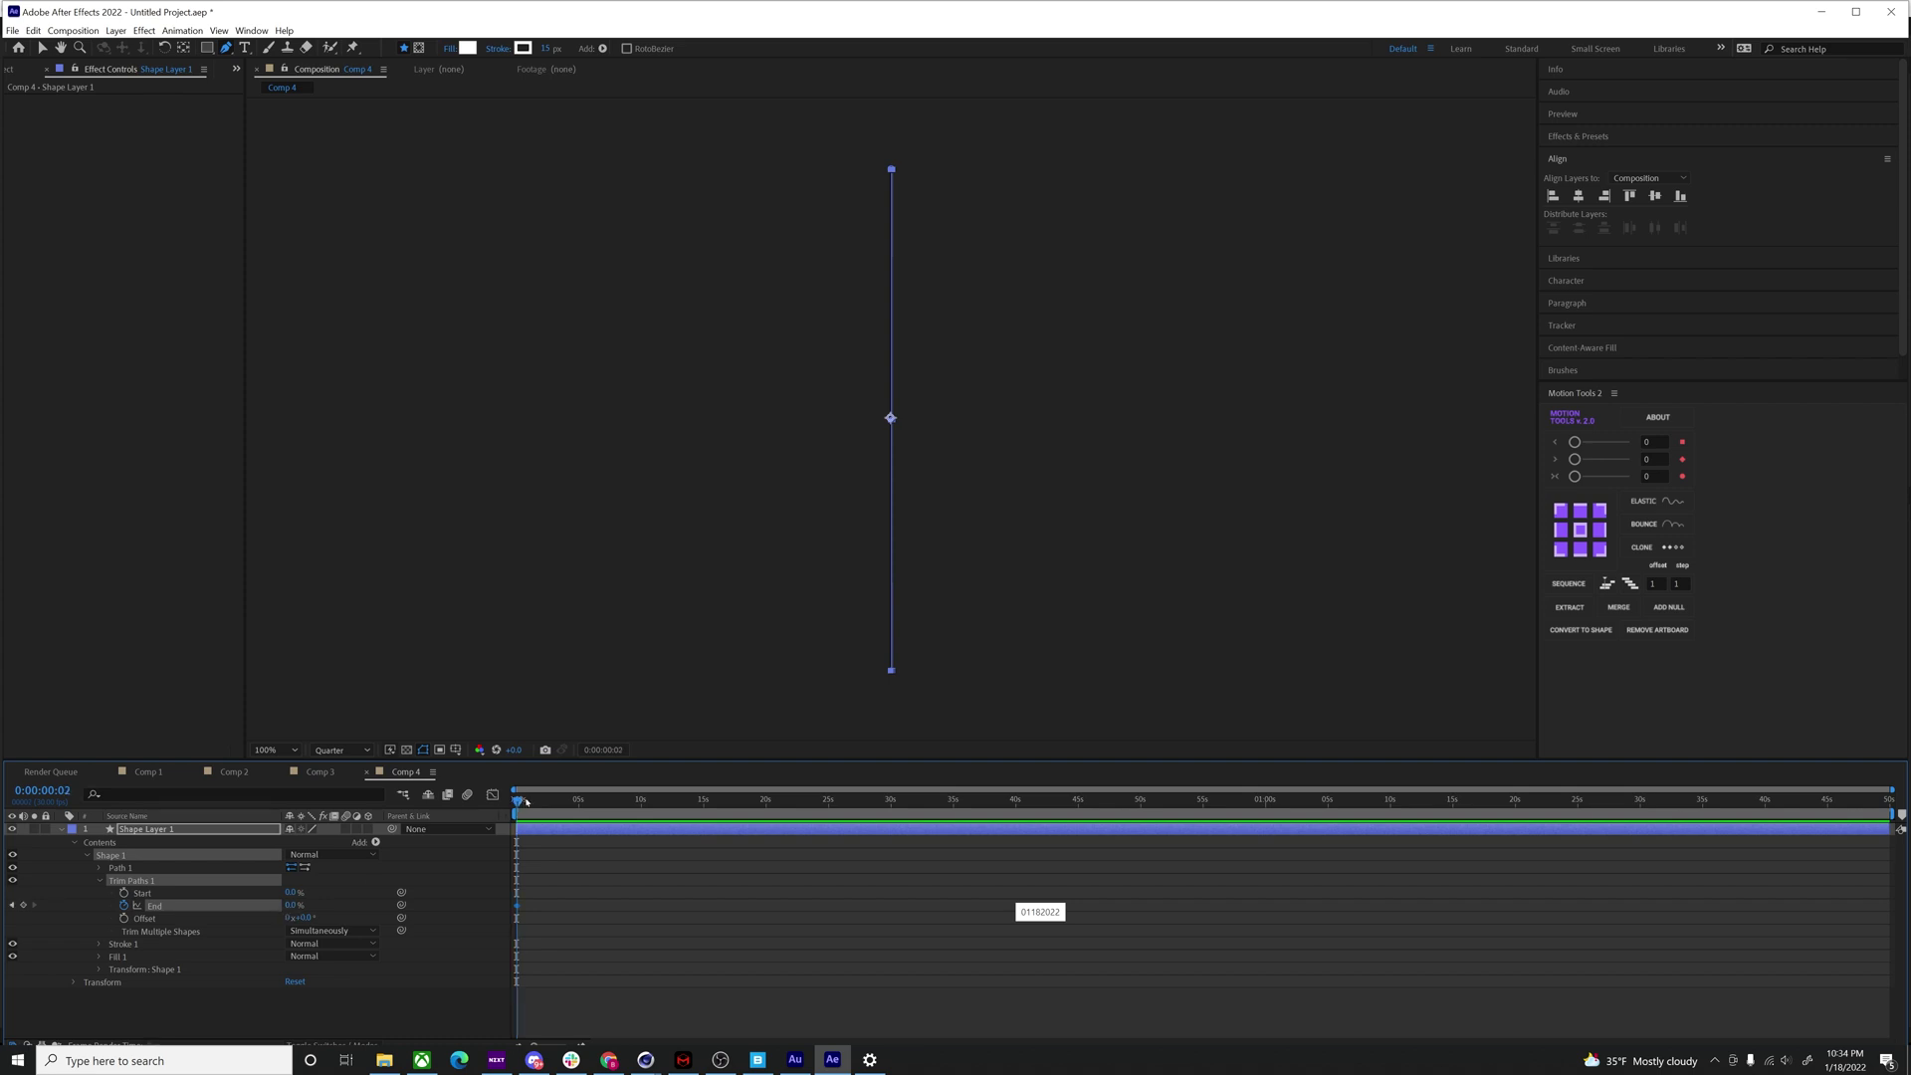
{"action": "left_click_drag", "start_coordinate": [526, 801], "coordinate": [546, 801]}
{"action": "left_click_drag", "start_coordinate": [293, 907], "coordinate": [889, 921]}
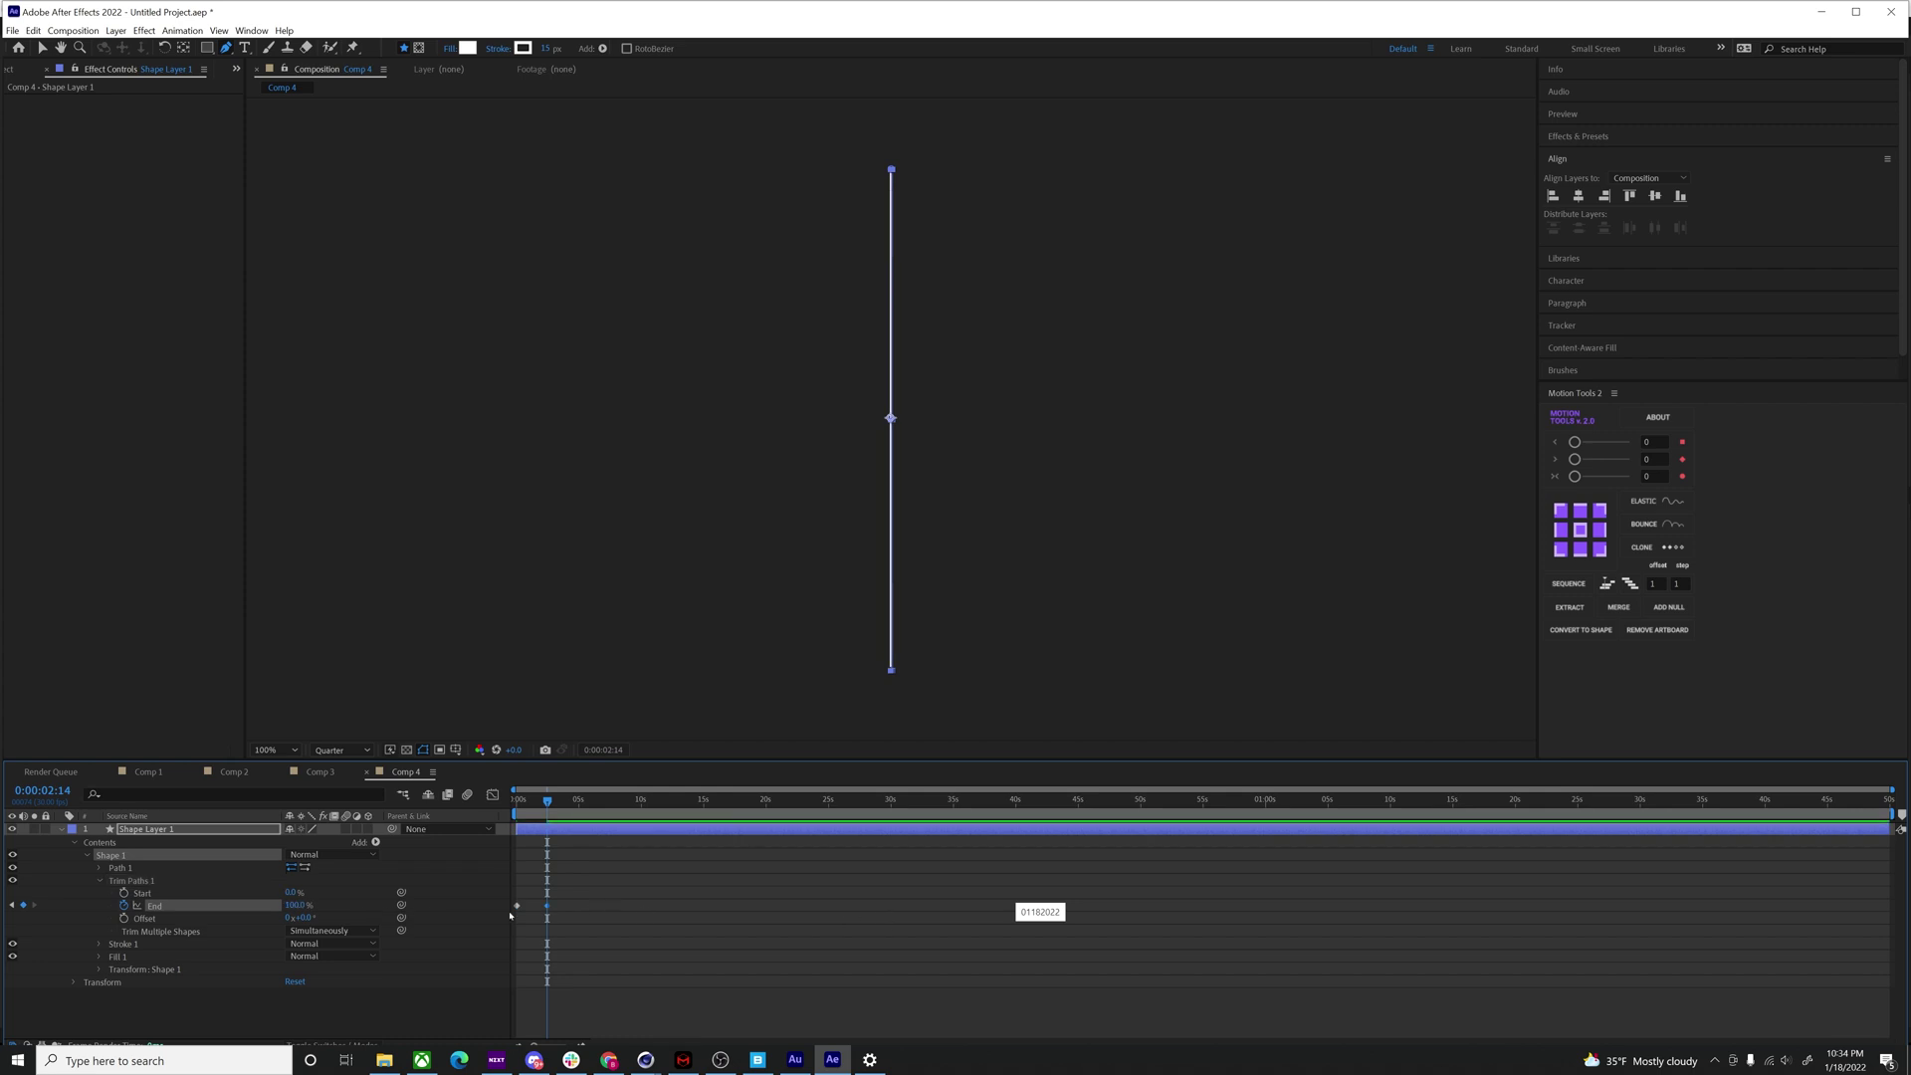
- Keyframe the Trim Paths Start from 0% at 0:00:02:14 to 100% at 0:00:04:27
{"action": "left_click", "coordinate": [124, 893]}
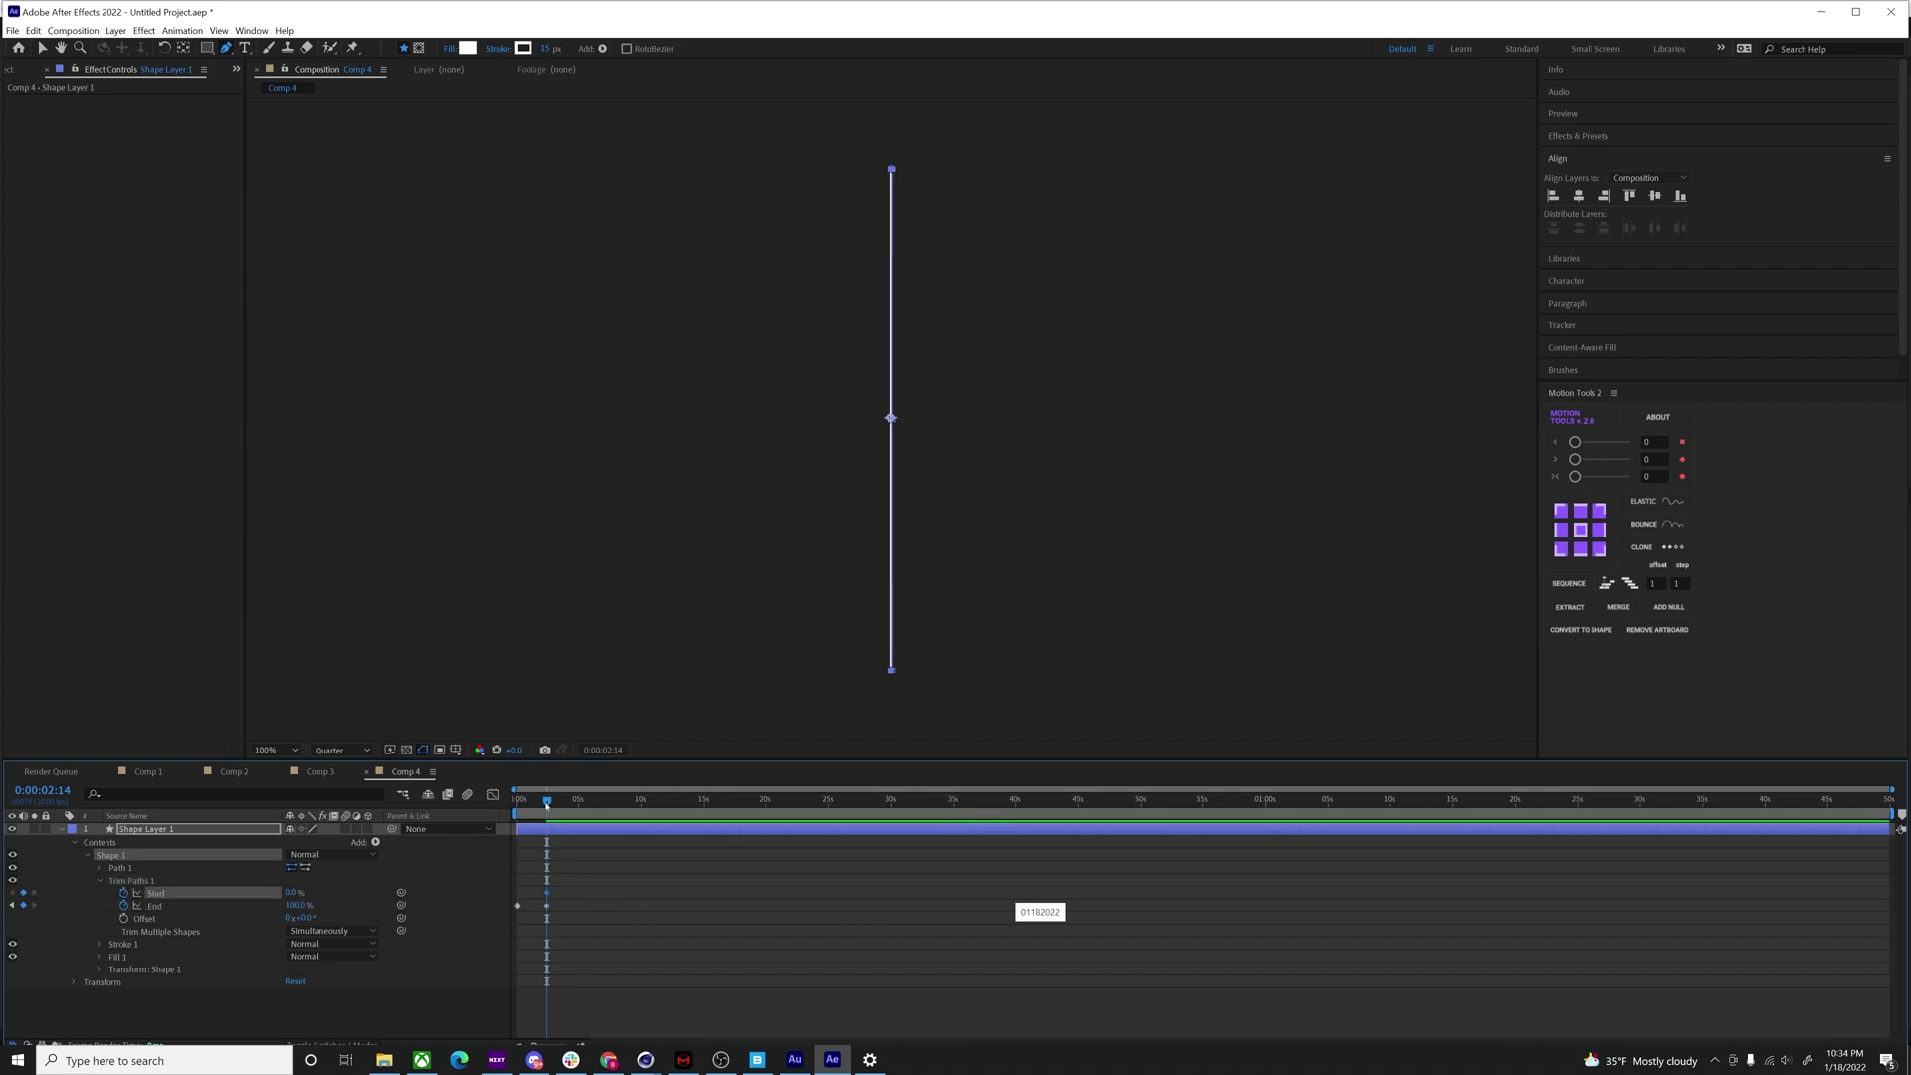
{"action": "left_click_drag", "start_coordinate": [547, 801], "coordinate": [577, 802]}
{"action": "left_click_drag", "start_coordinate": [293, 897], "coordinate": [432, 897]}
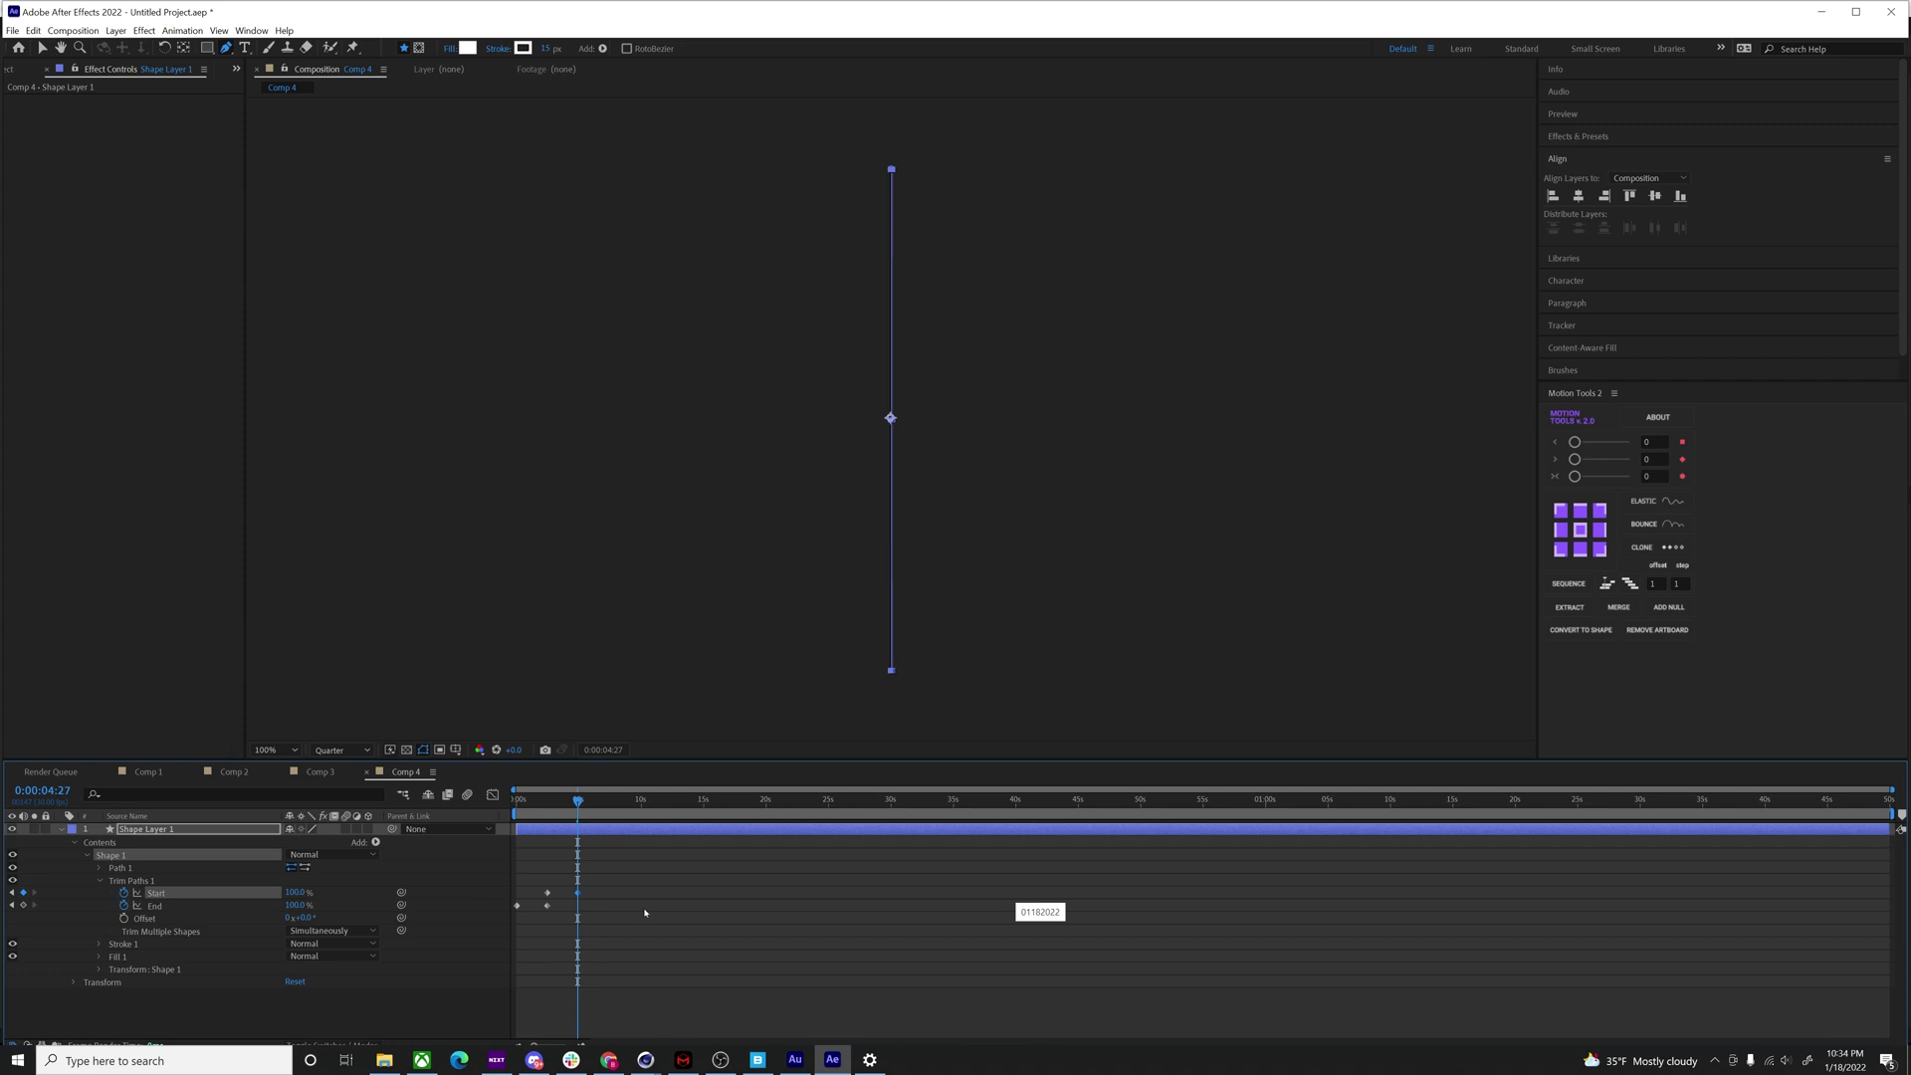
- Apply Easy Ease to all Start and End keyframes and stretch their handles into steep S-curves in the graph editor
{"action": "left_click_drag", "start_coordinate": [636, 876], "coordinate": [476, 947]}
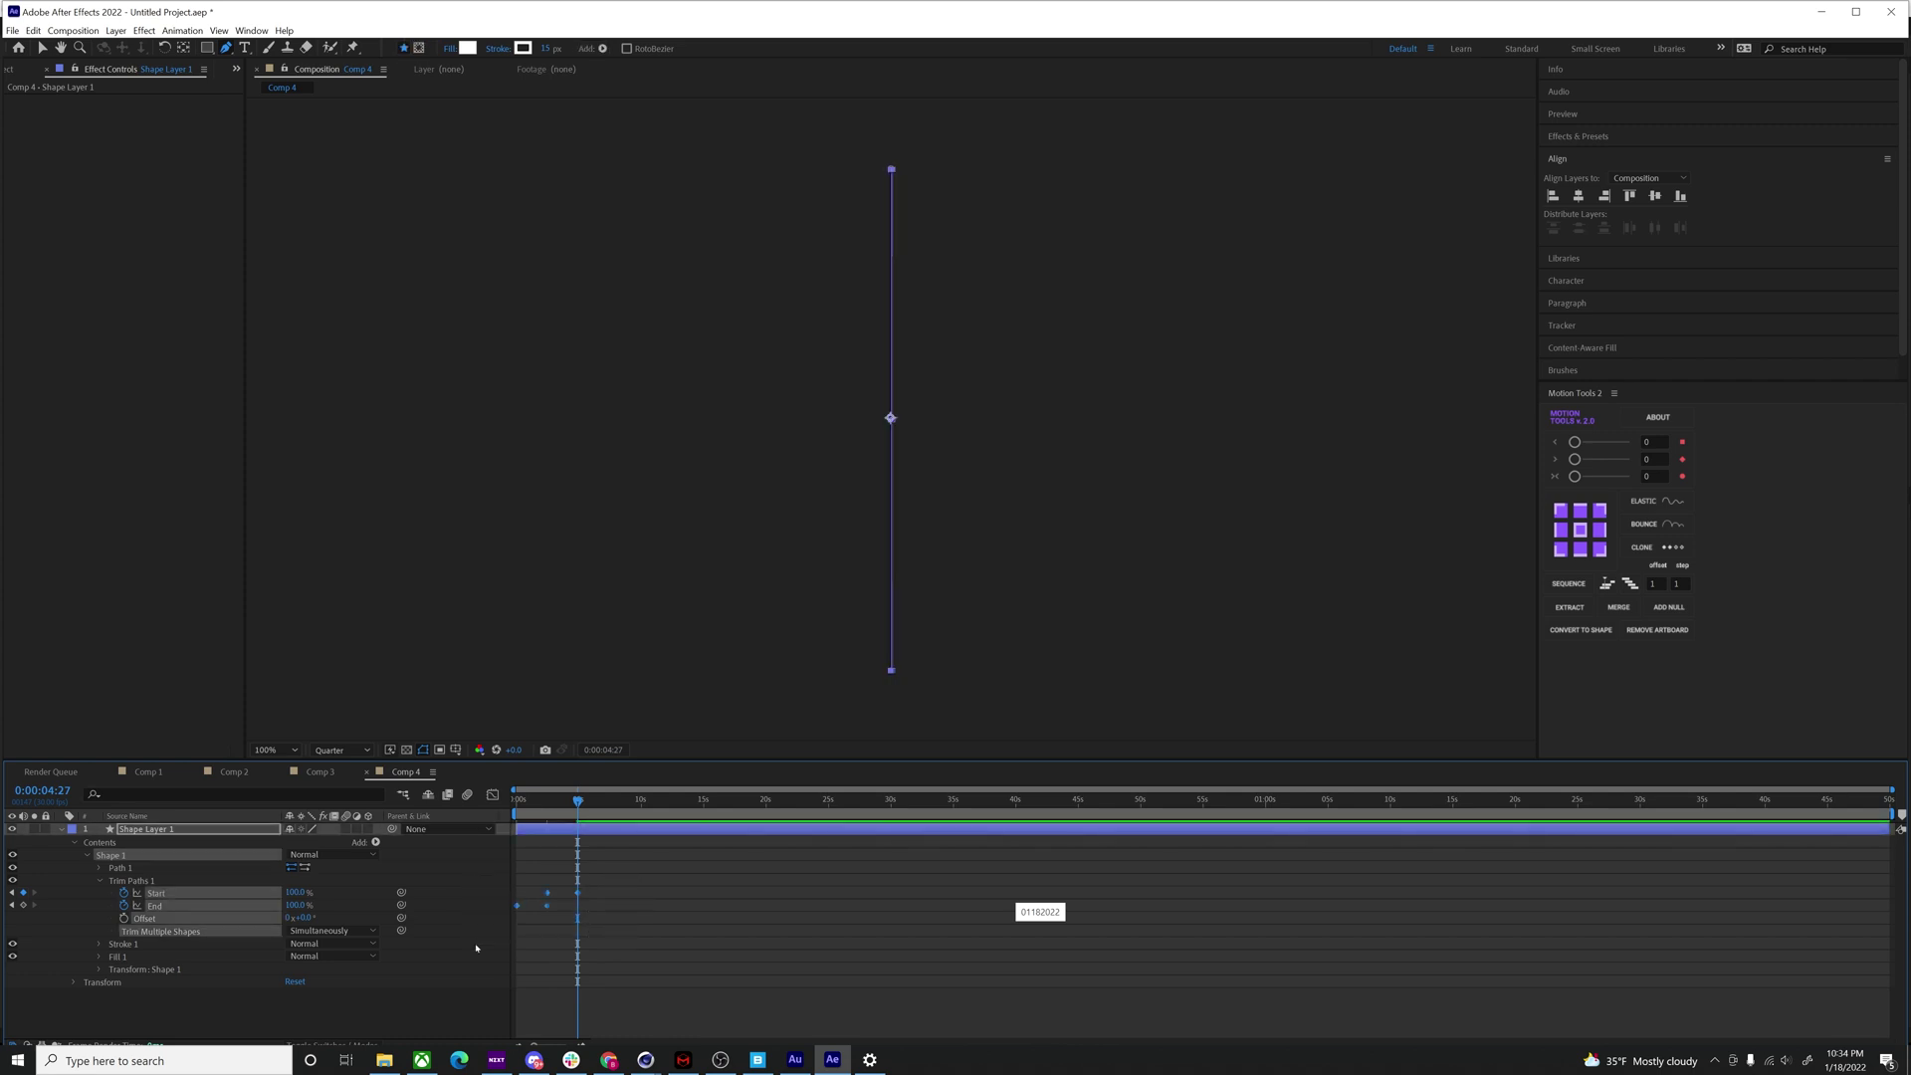
{"action": "left_click", "coordinate": [493, 794]}
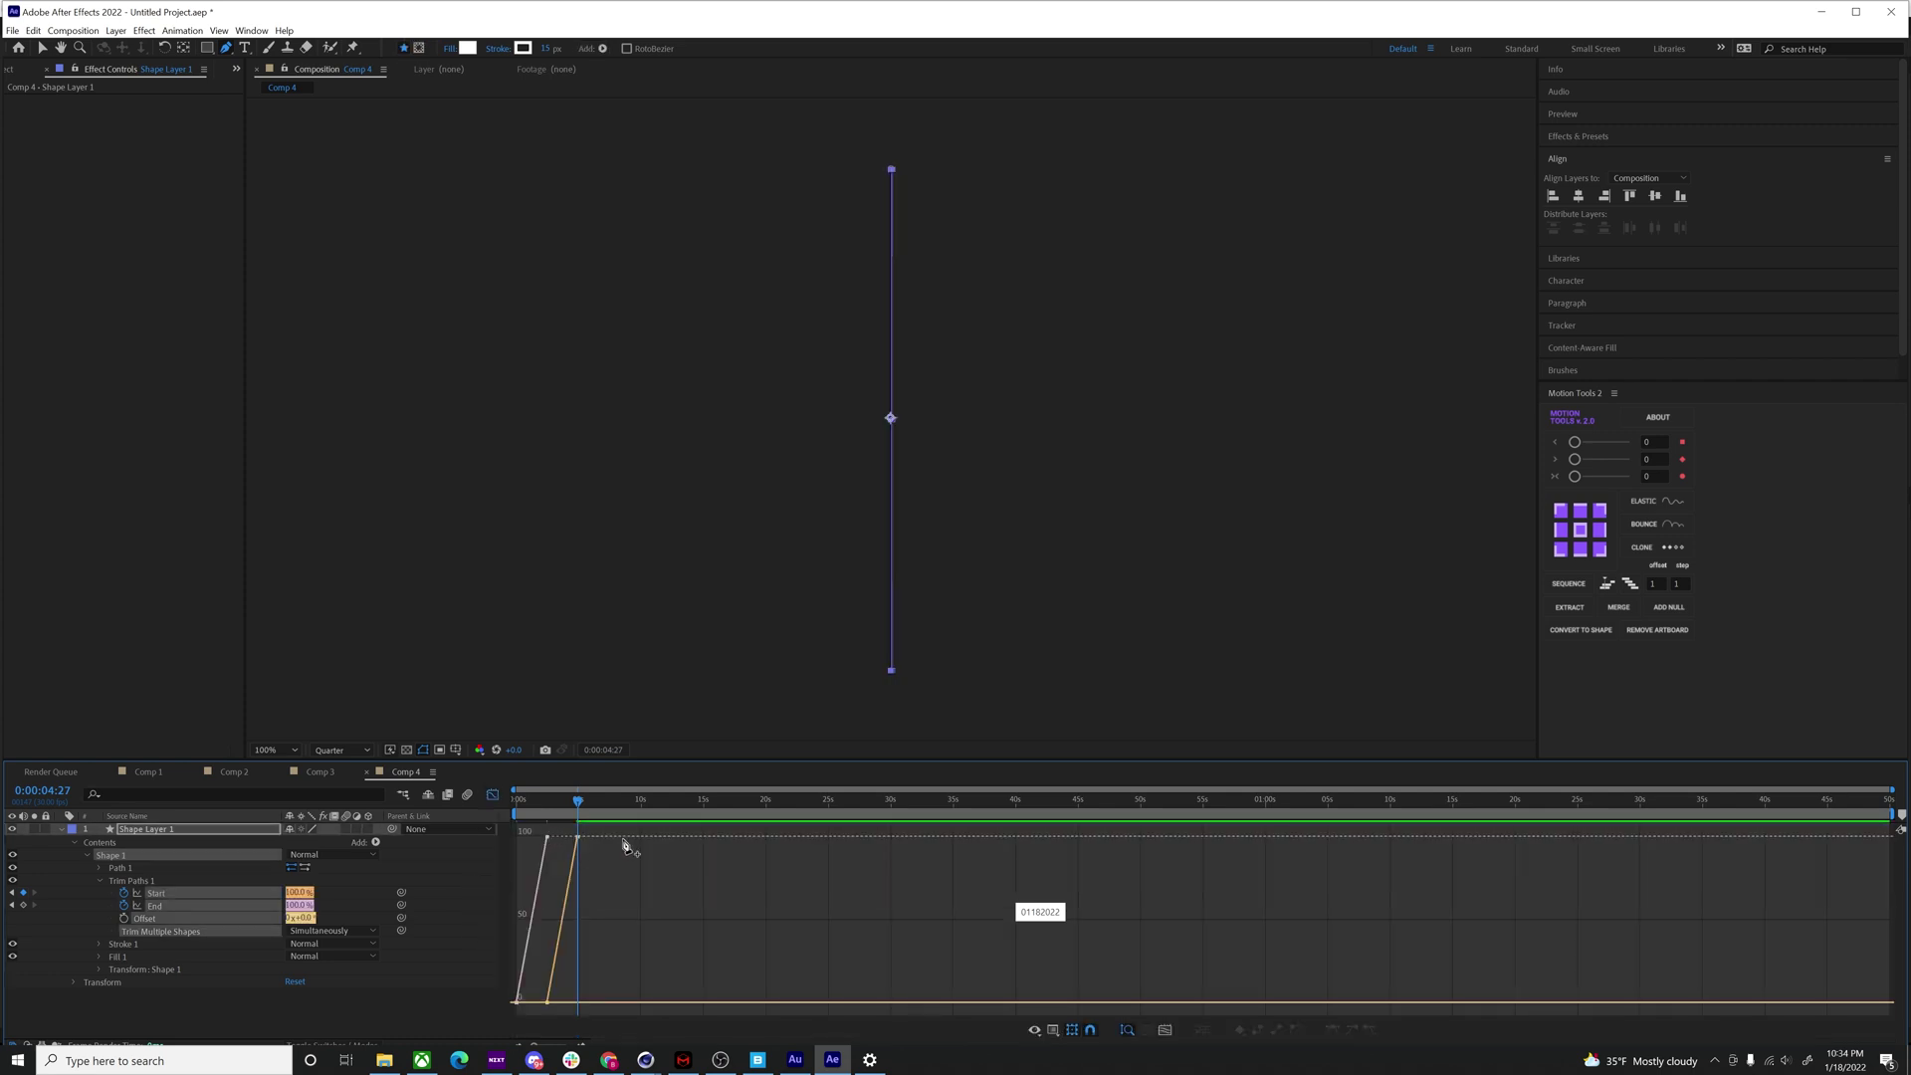
{"action": "left_click_drag", "start_coordinate": [617, 834], "coordinate": [510, 1011]}
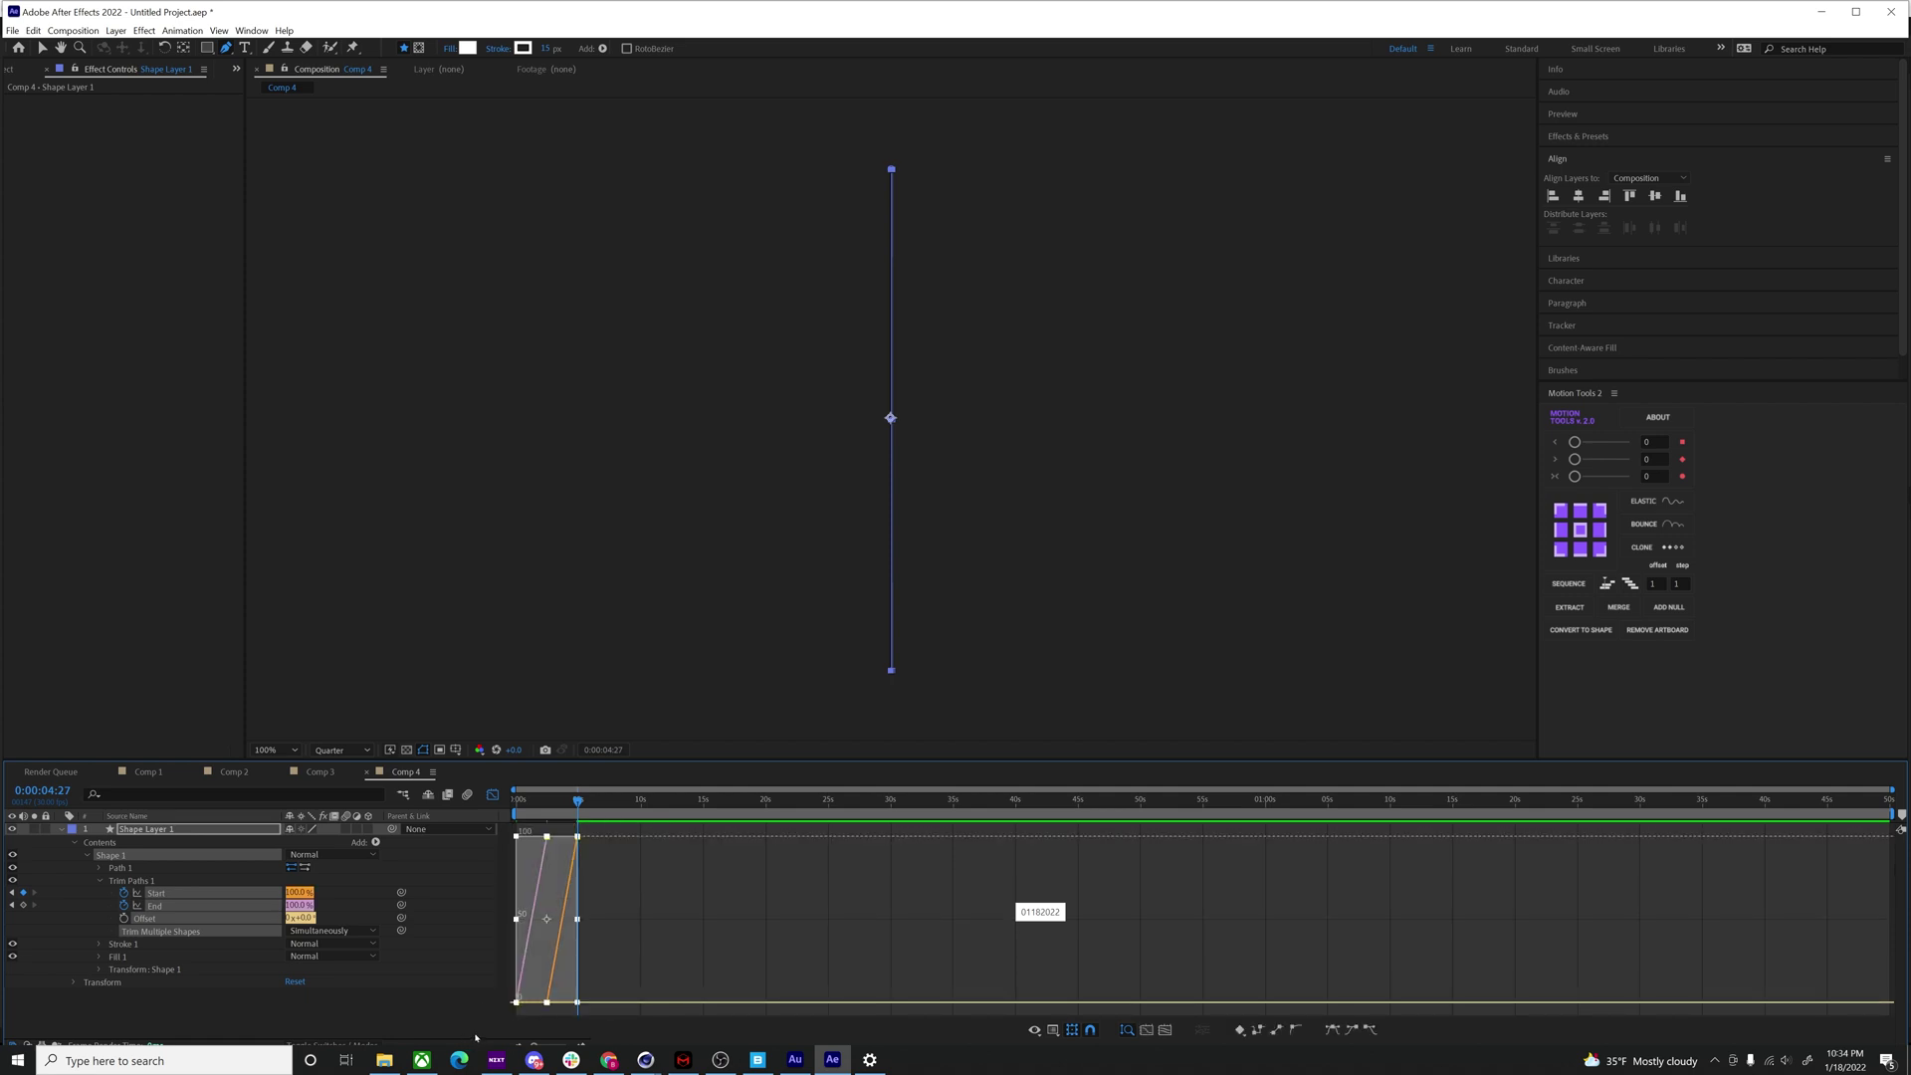
{"action": "left_click", "coordinate": [1369, 1030]}
{"action": "left_click_drag", "start_coordinate": [557, 1003], "coordinate": [603, 999]}
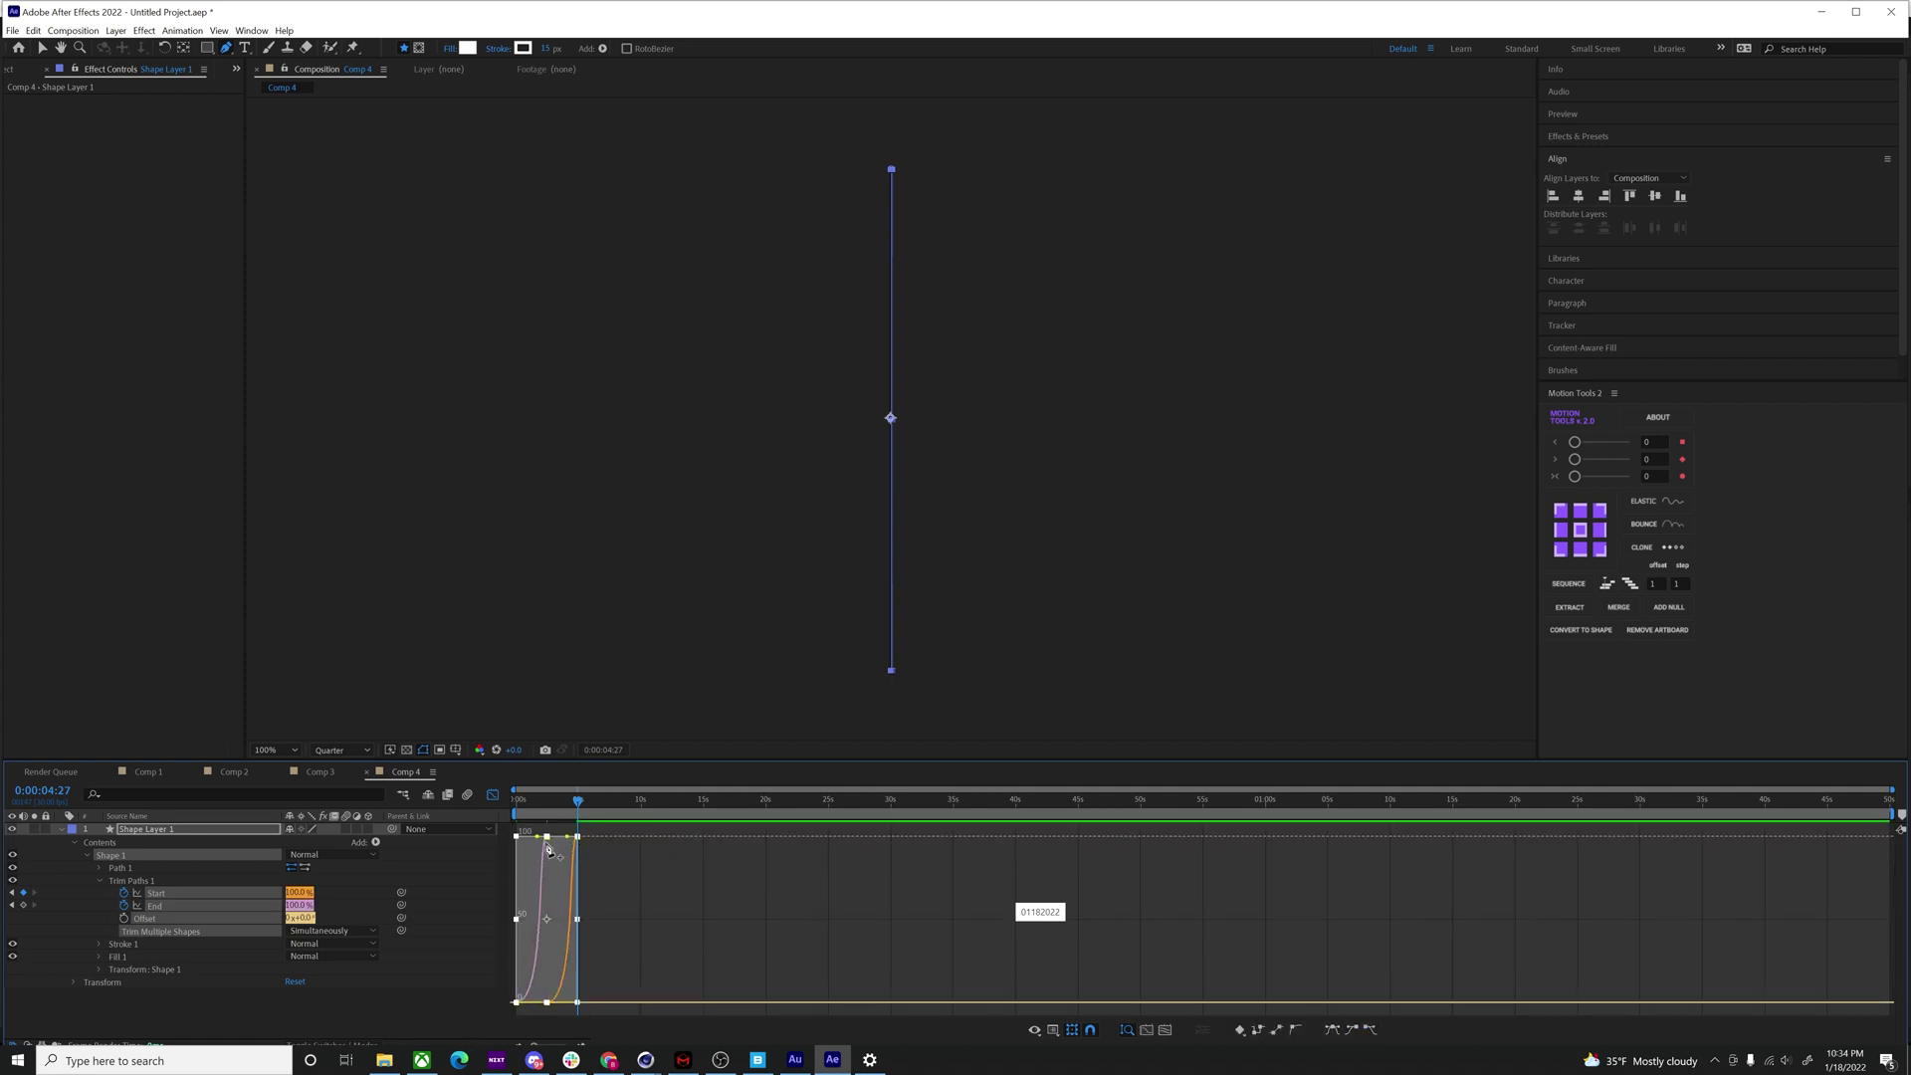
{"action": "left_click_drag", "start_coordinate": [537, 837], "coordinate": [449, 840]}
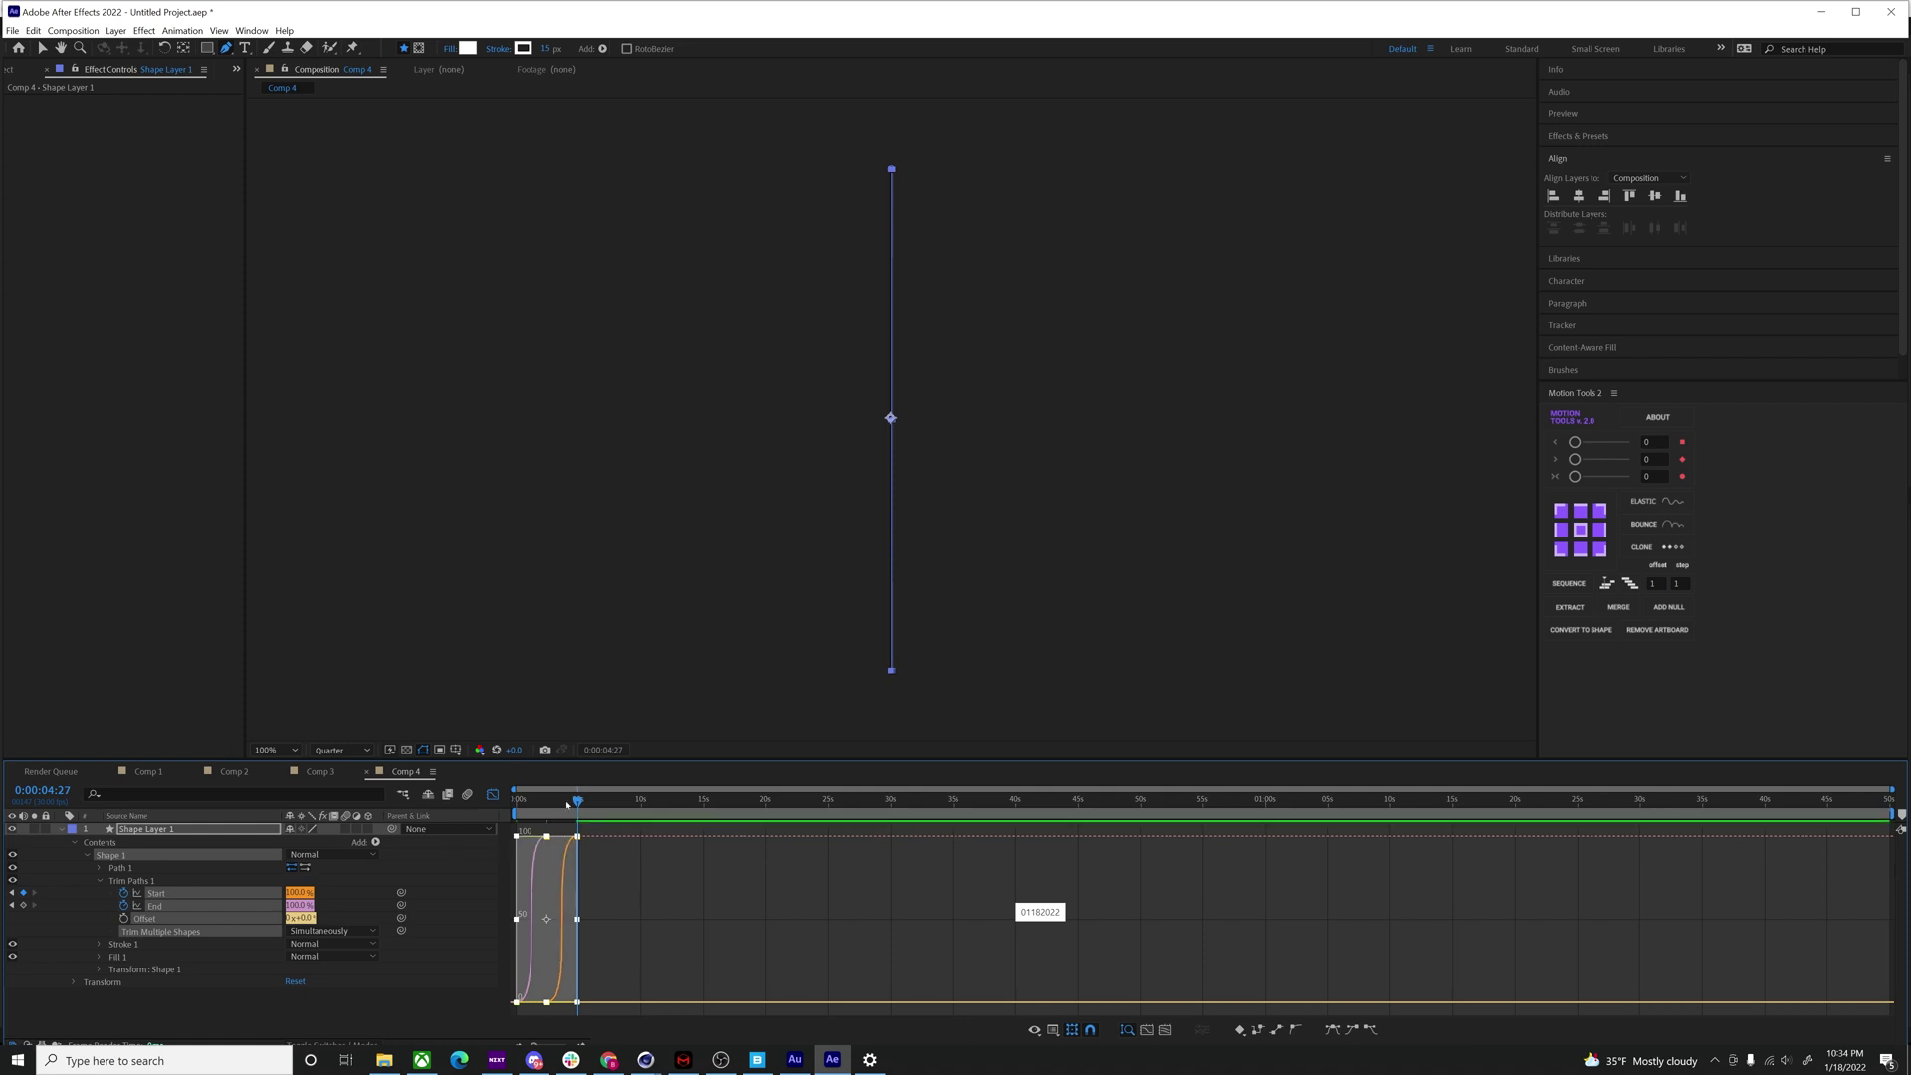
{"action": "key", "text": "Home"}
{"action": "left_click", "coordinate": [492, 794]}
{"action": "key", "text": "ctrl+shift+a"}
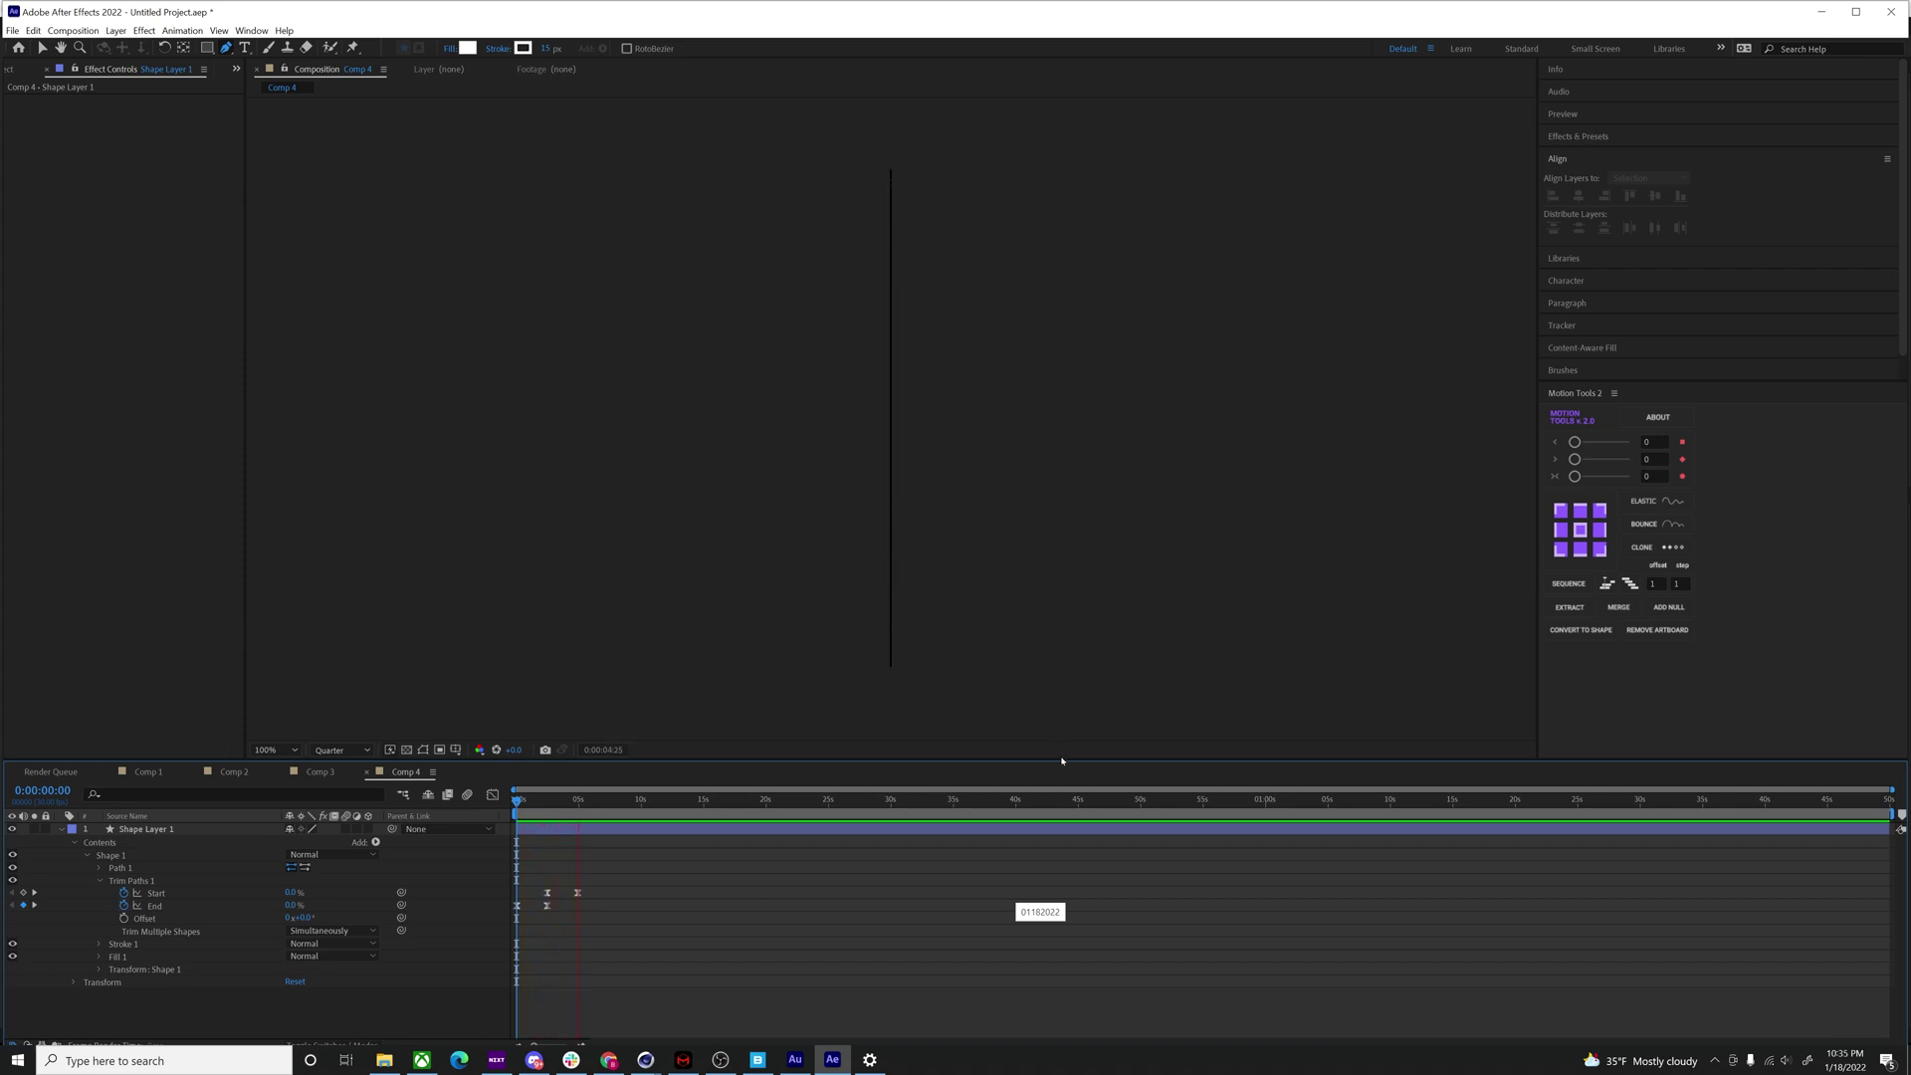
- Shorten the work area to end at the last keyframe, about 5 seconds, and preview the line animation
{"action": "left_click_drag", "start_coordinate": [1895, 815], "coordinate": [578, 815]}
{"action": "key", "text": "space"}
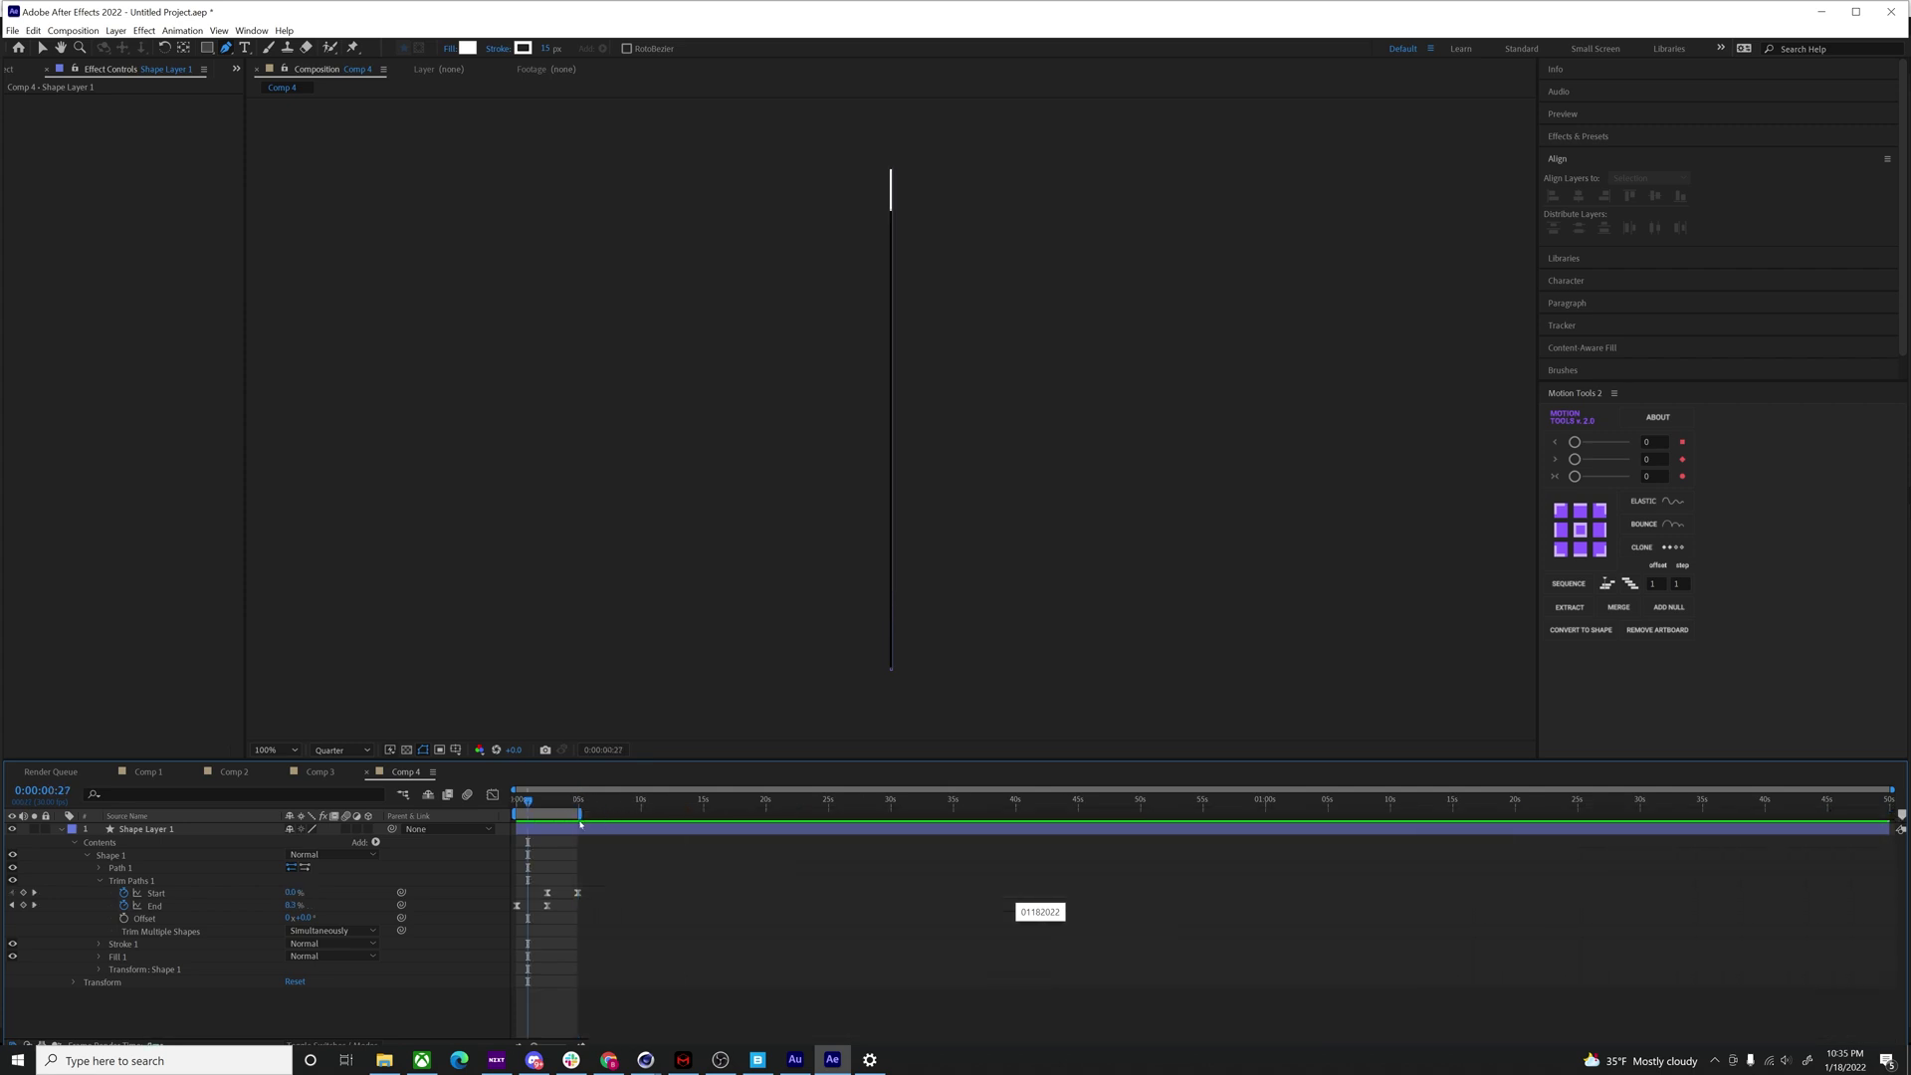
{"action": "left_click_drag", "start_coordinate": [548, 807], "coordinate": [417, 795]}
- Add Comp 4 to the render queue and set its output format to JPEG Sequence
{"action": "key", "text": "ctrl+m"}
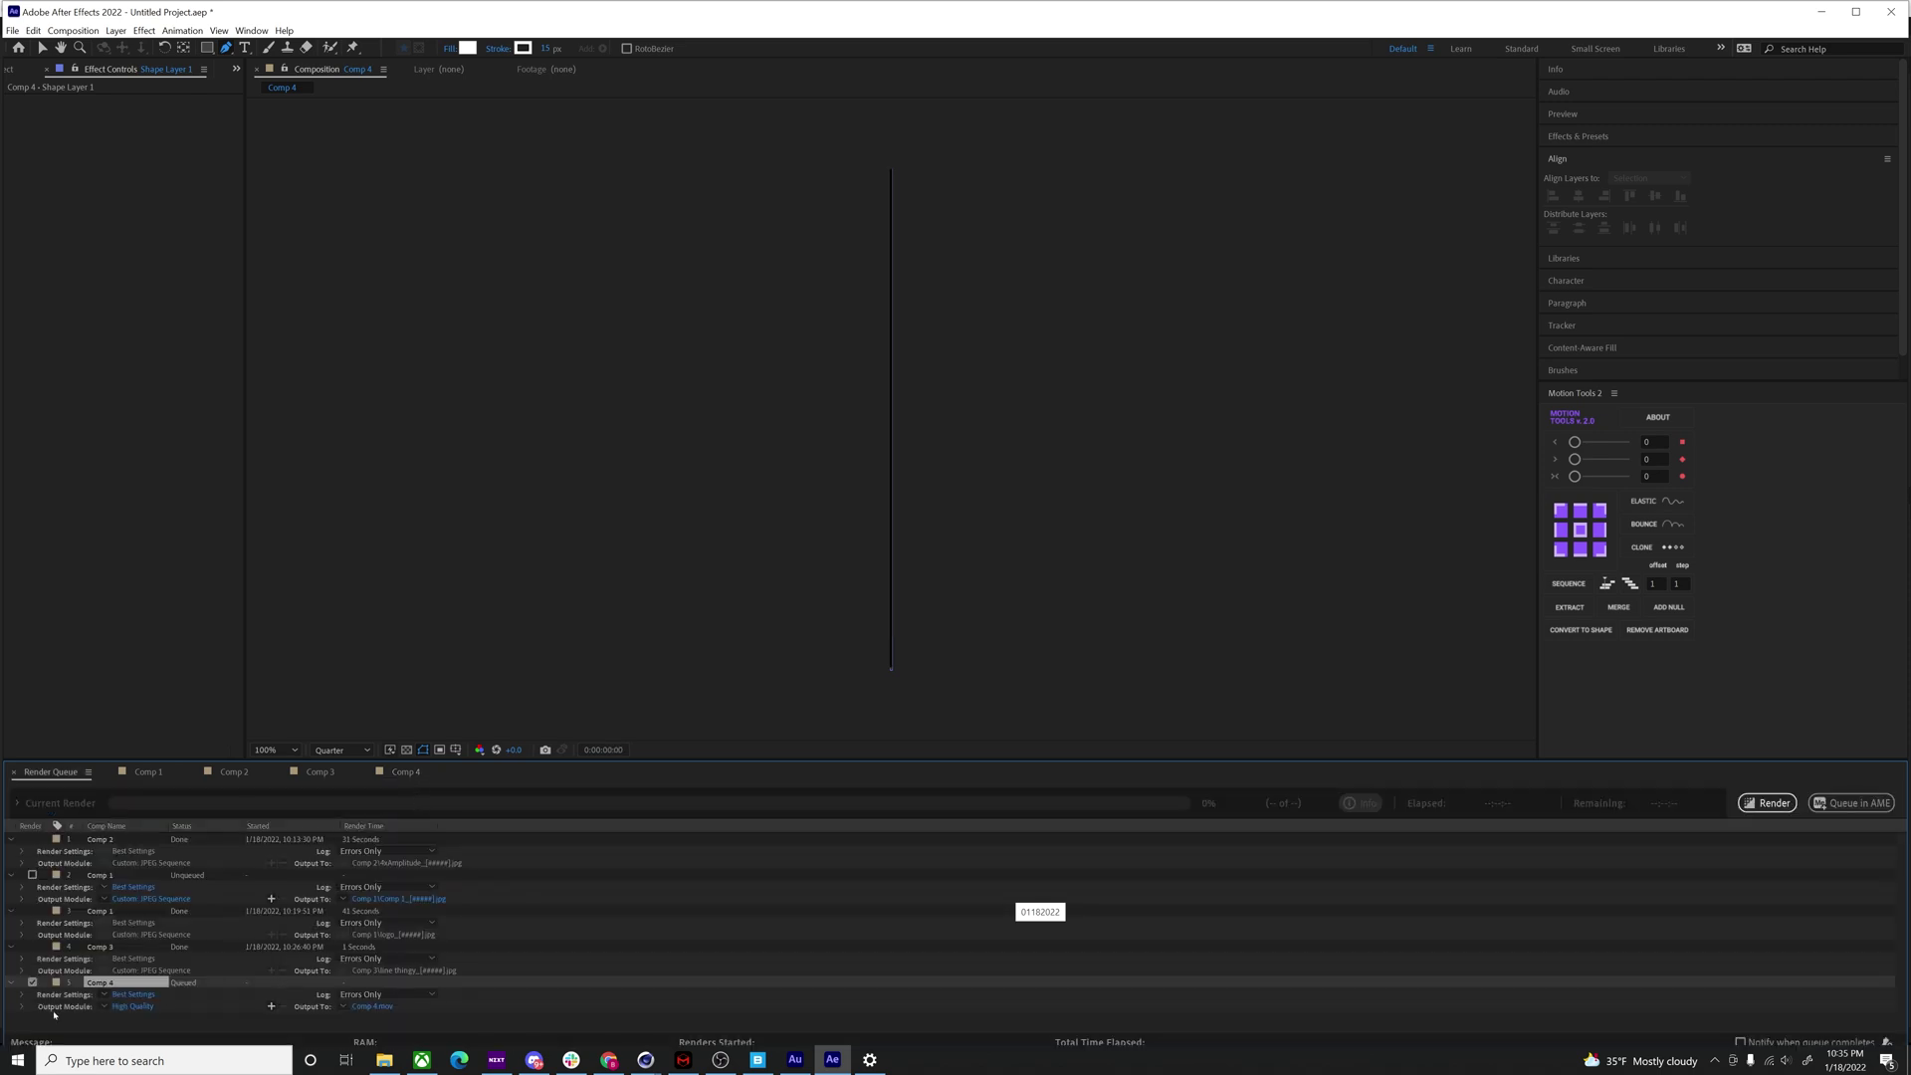
{"action": "left_click", "coordinate": [132, 1006]}
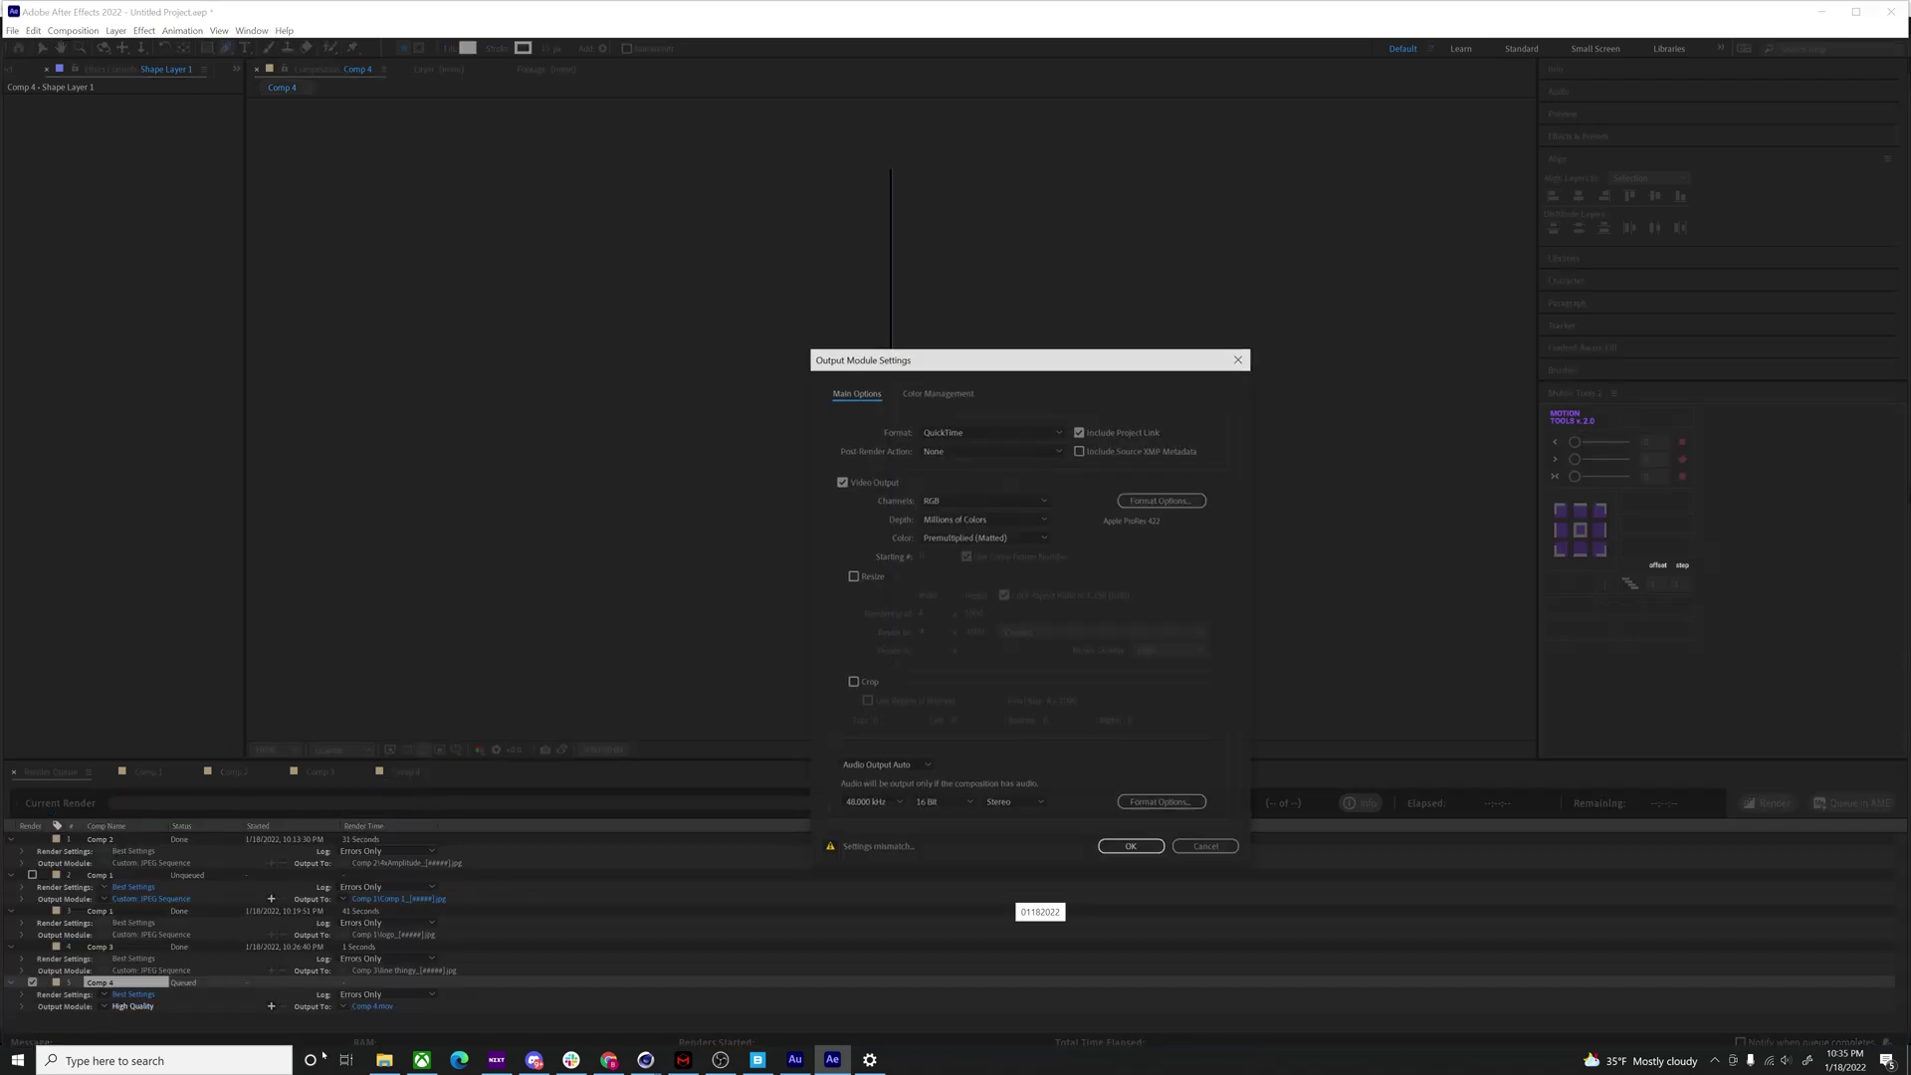
{"action": "left_click", "coordinate": [983, 433]}
{"action": "left_click", "coordinate": [986, 514]}
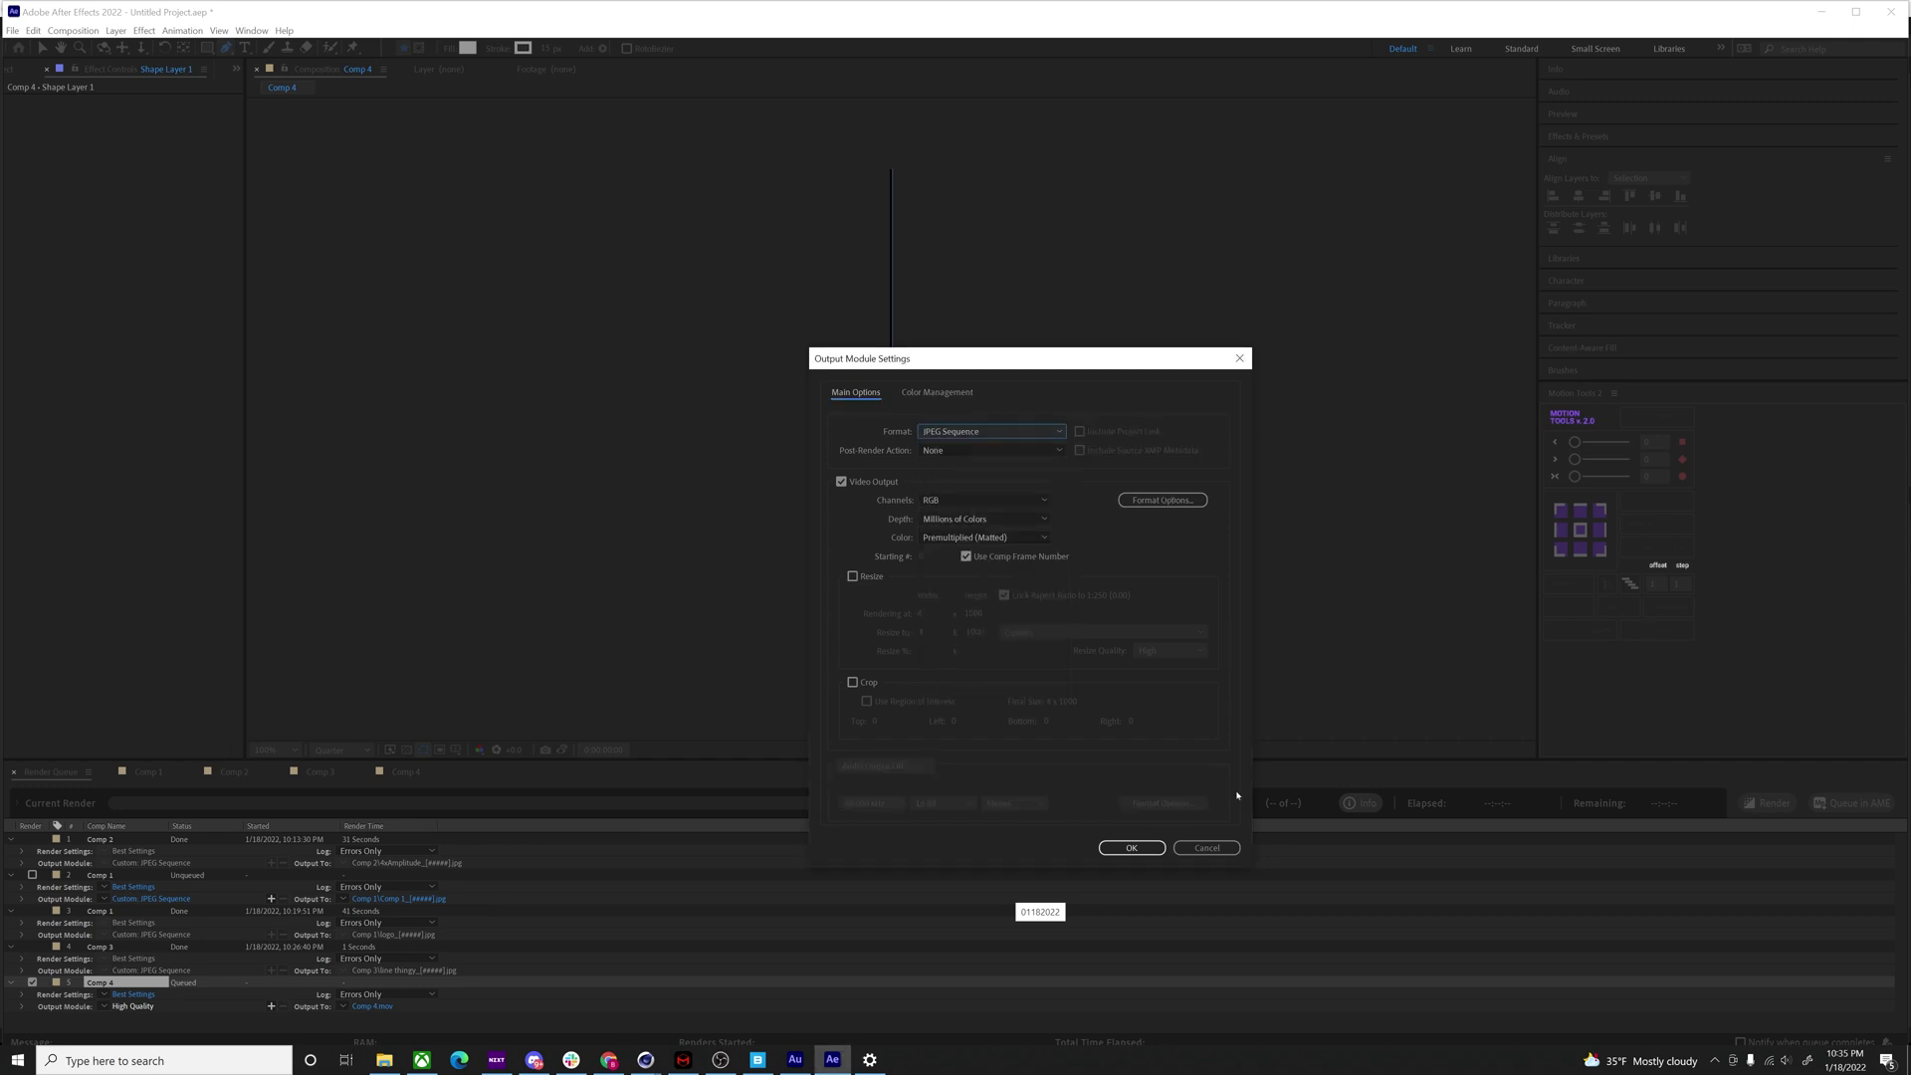
{"action": "left_click", "coordinate": [1132, 847]}
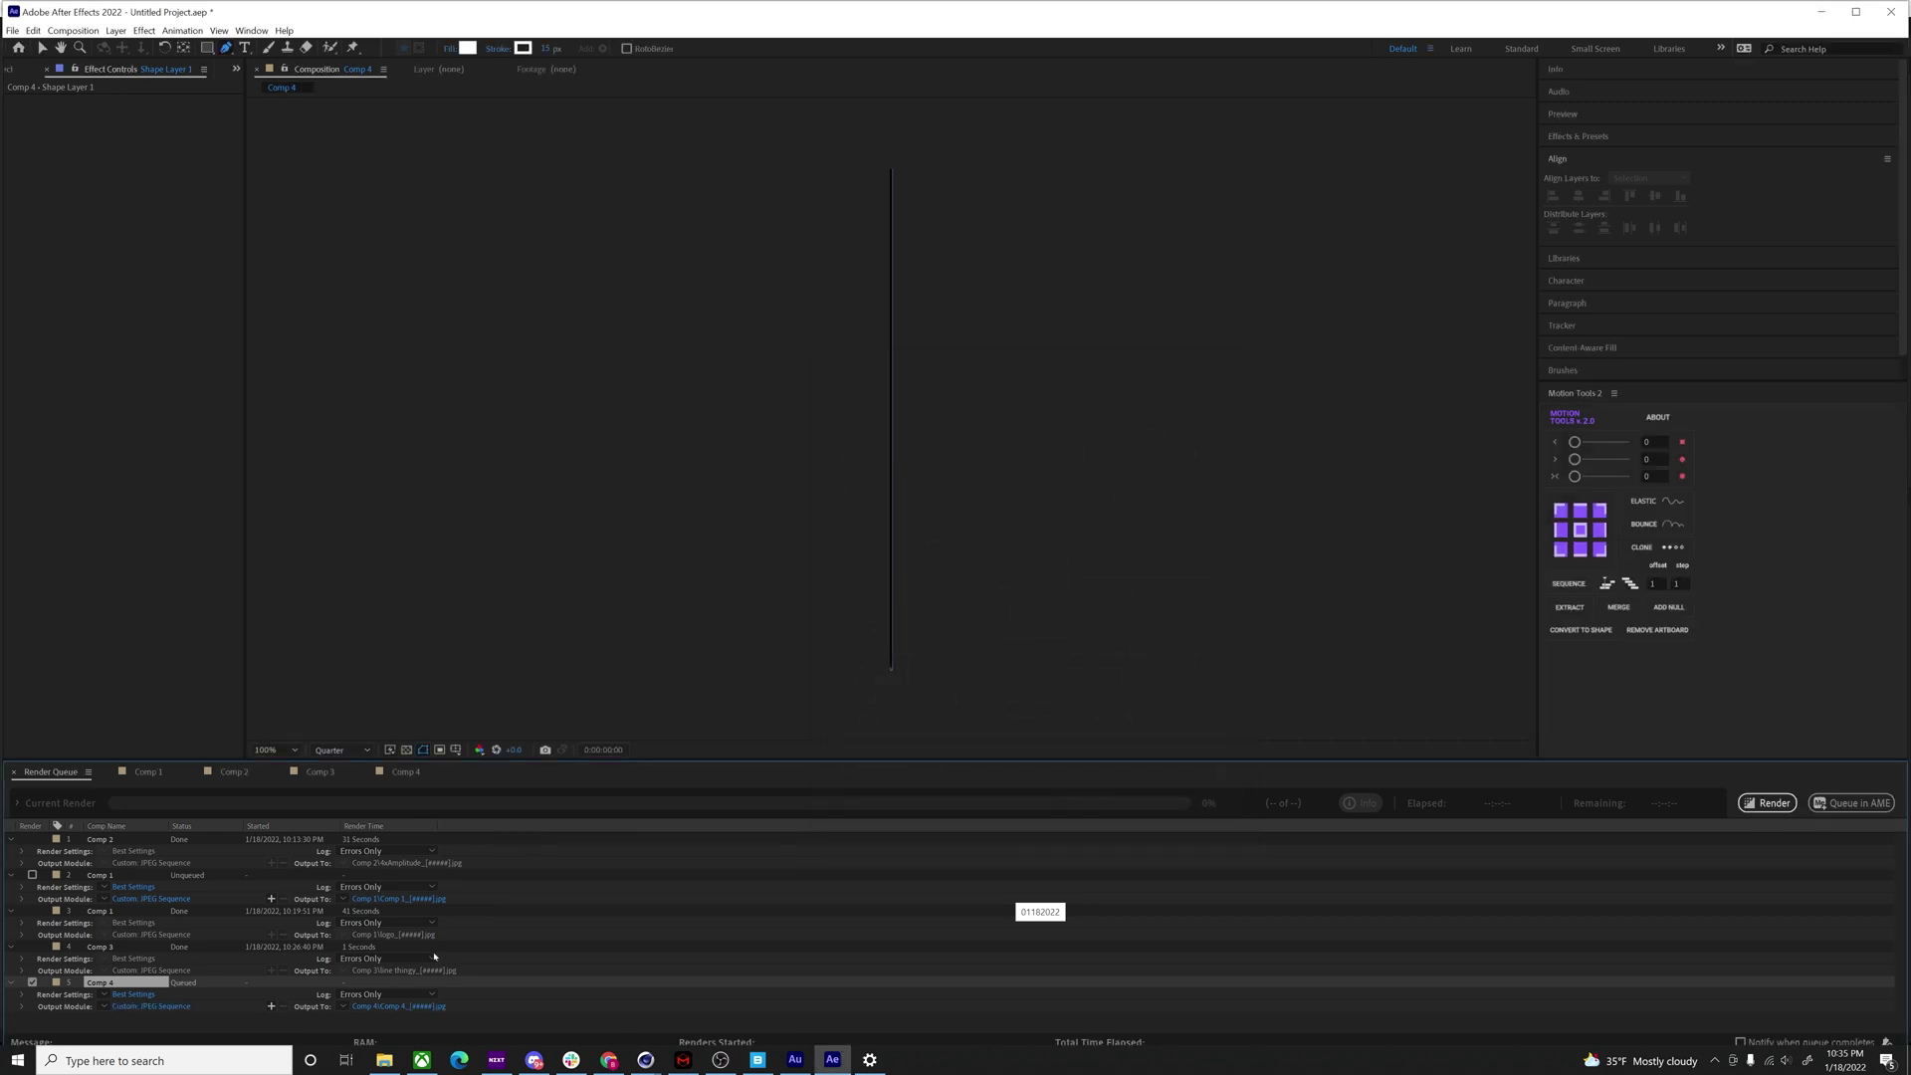
- Name the Comp 4 output sequence EmissiveVertical and save it to a Comp 4 subfolder in the Textures folder
{"action": "left_click", "coordinate": [405, 1006]}
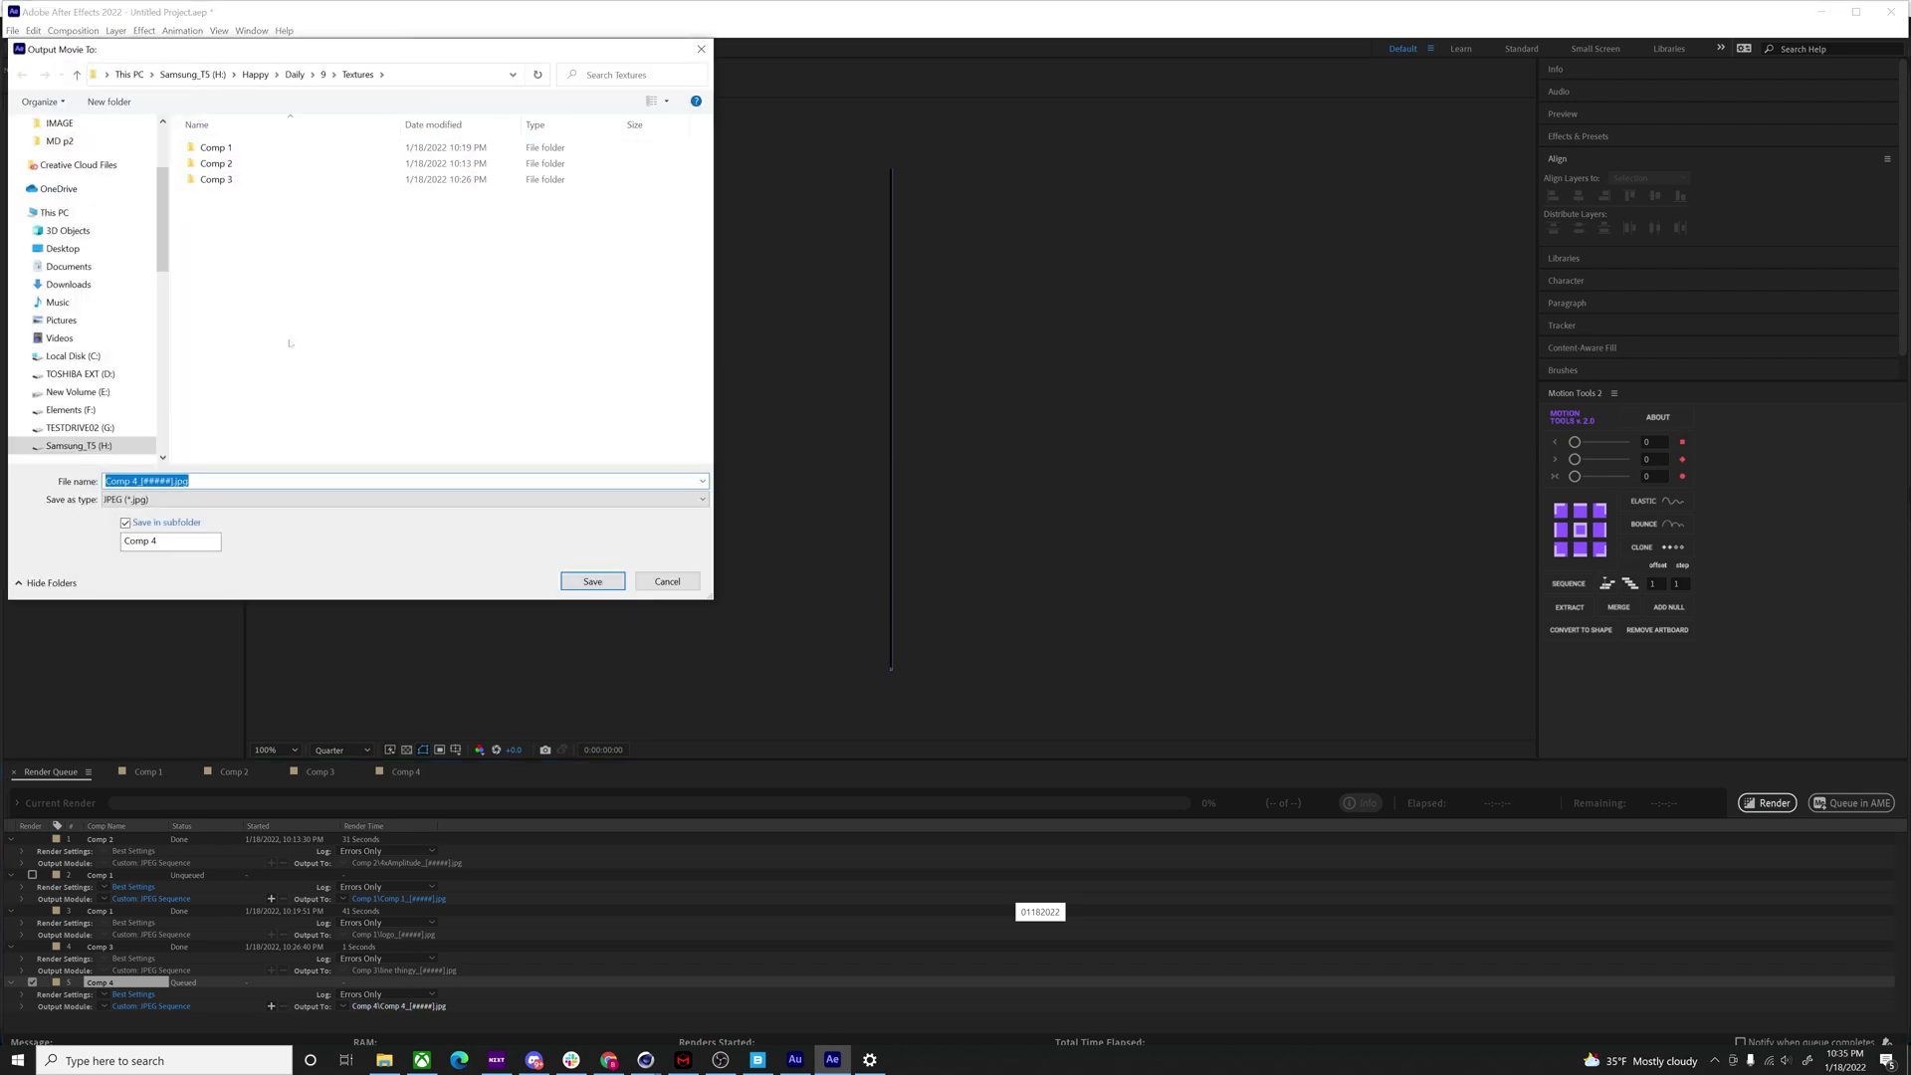
{"action": "type", "text": "EmissionVertical"}
{"action": "key", "text": "Return"}
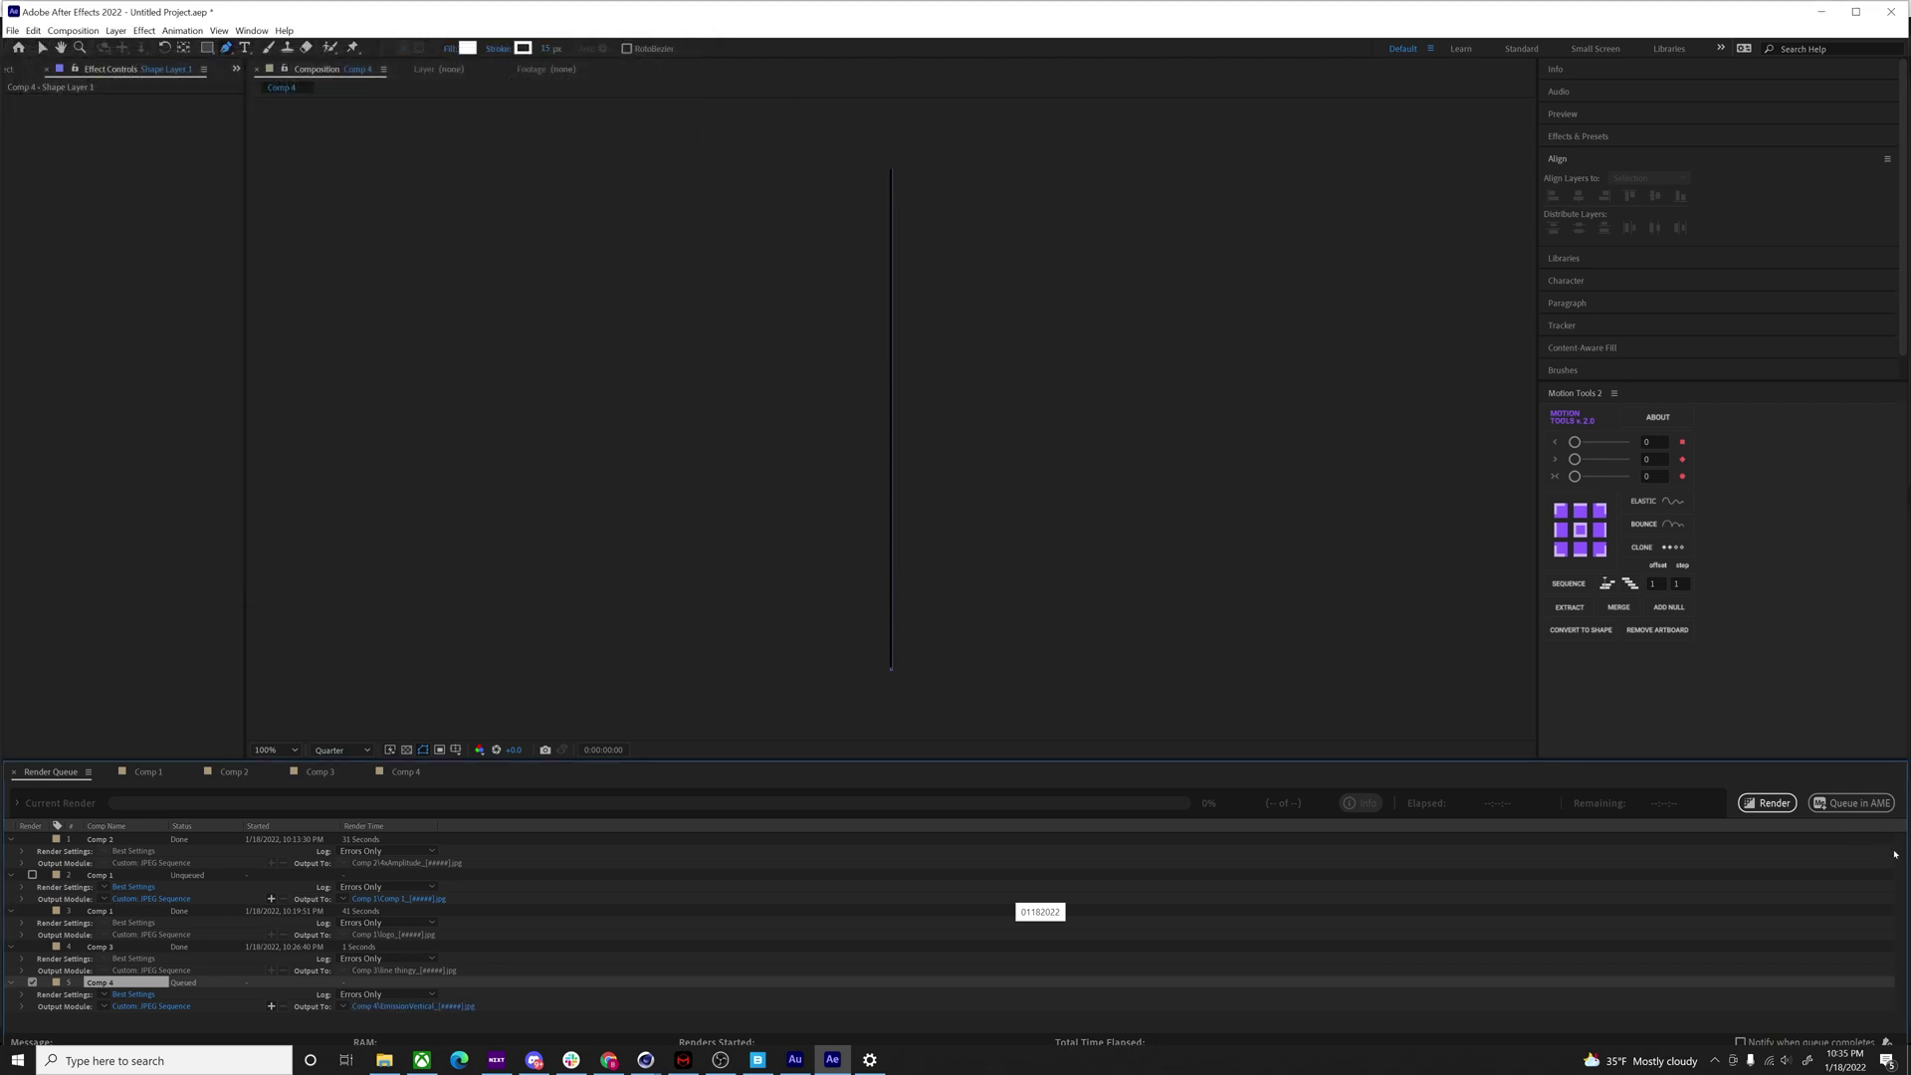
- Render the queued Comp 4 JPEG sequence and switch to Cinema 4D
{"action": "left_click", "coordinate": [1788, 801]}
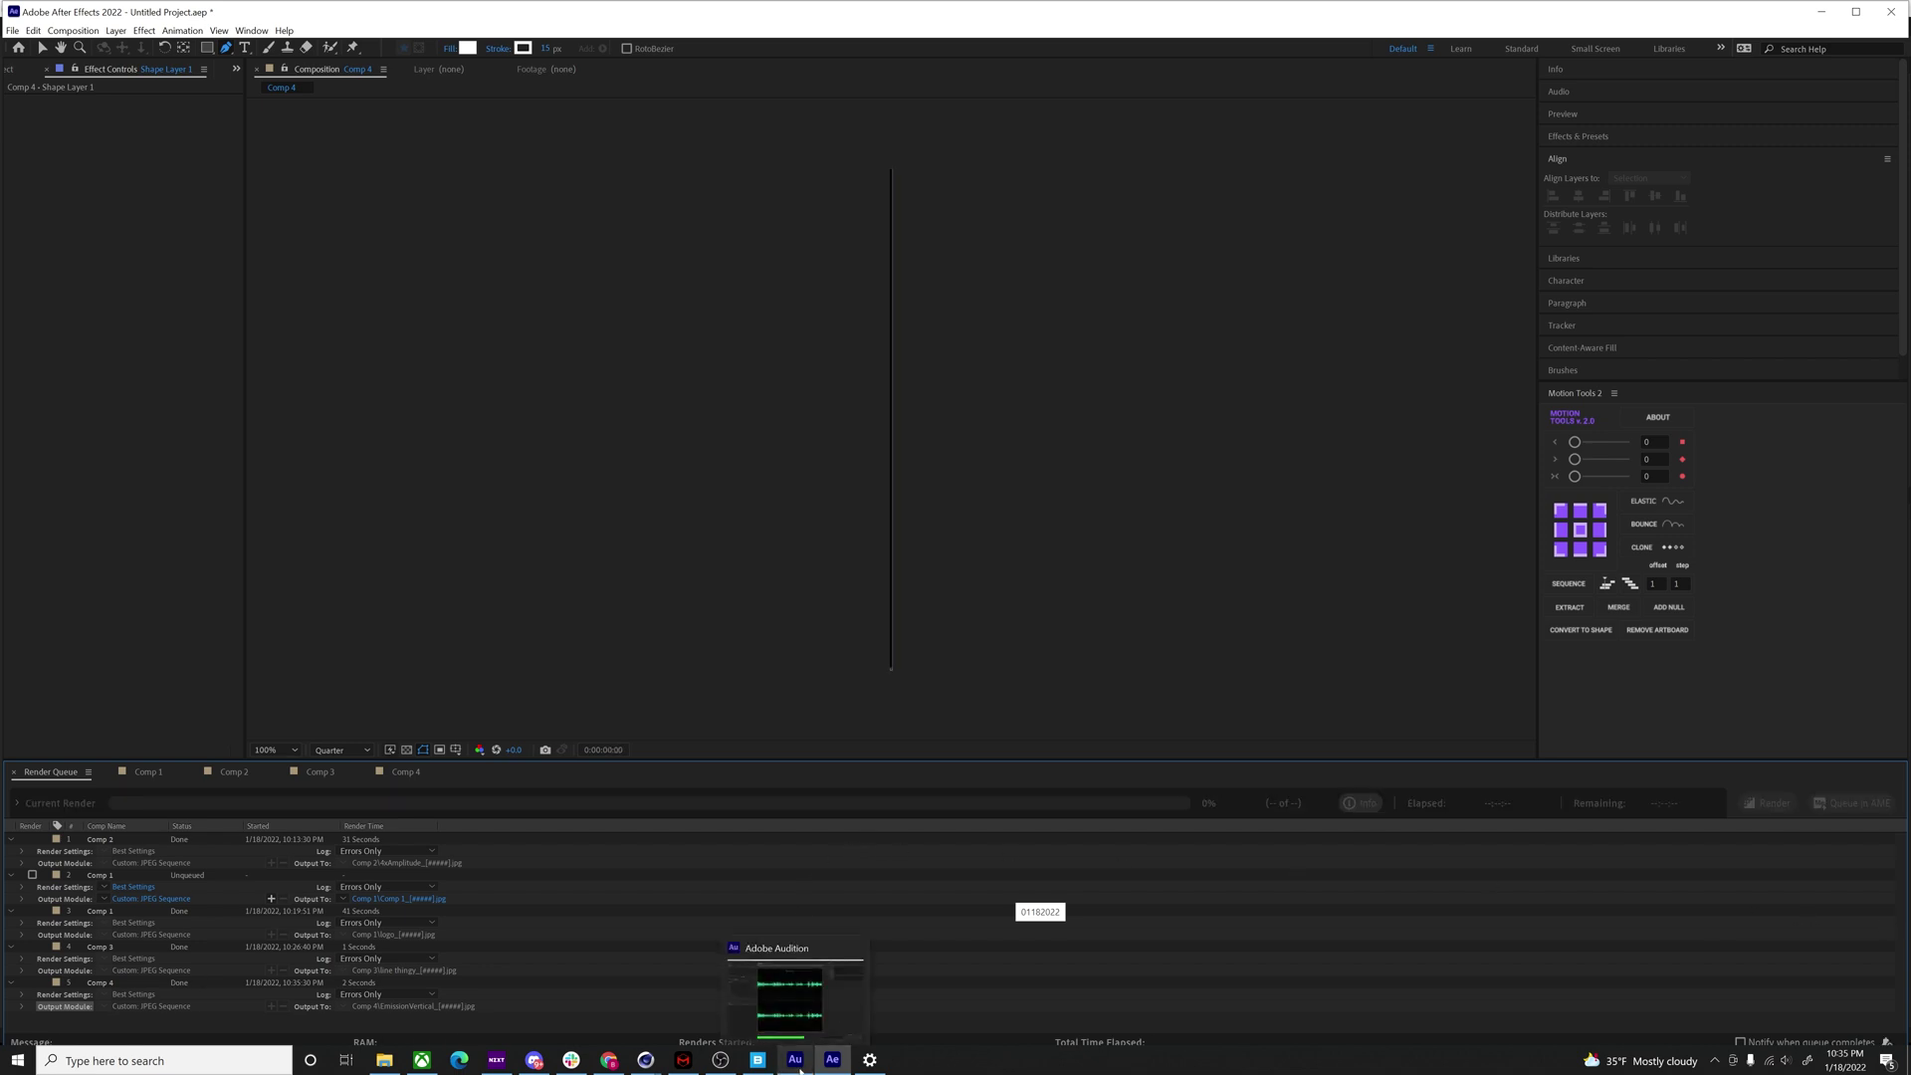
{"action": "mouse_move", "coordinate": [645, 1060]}
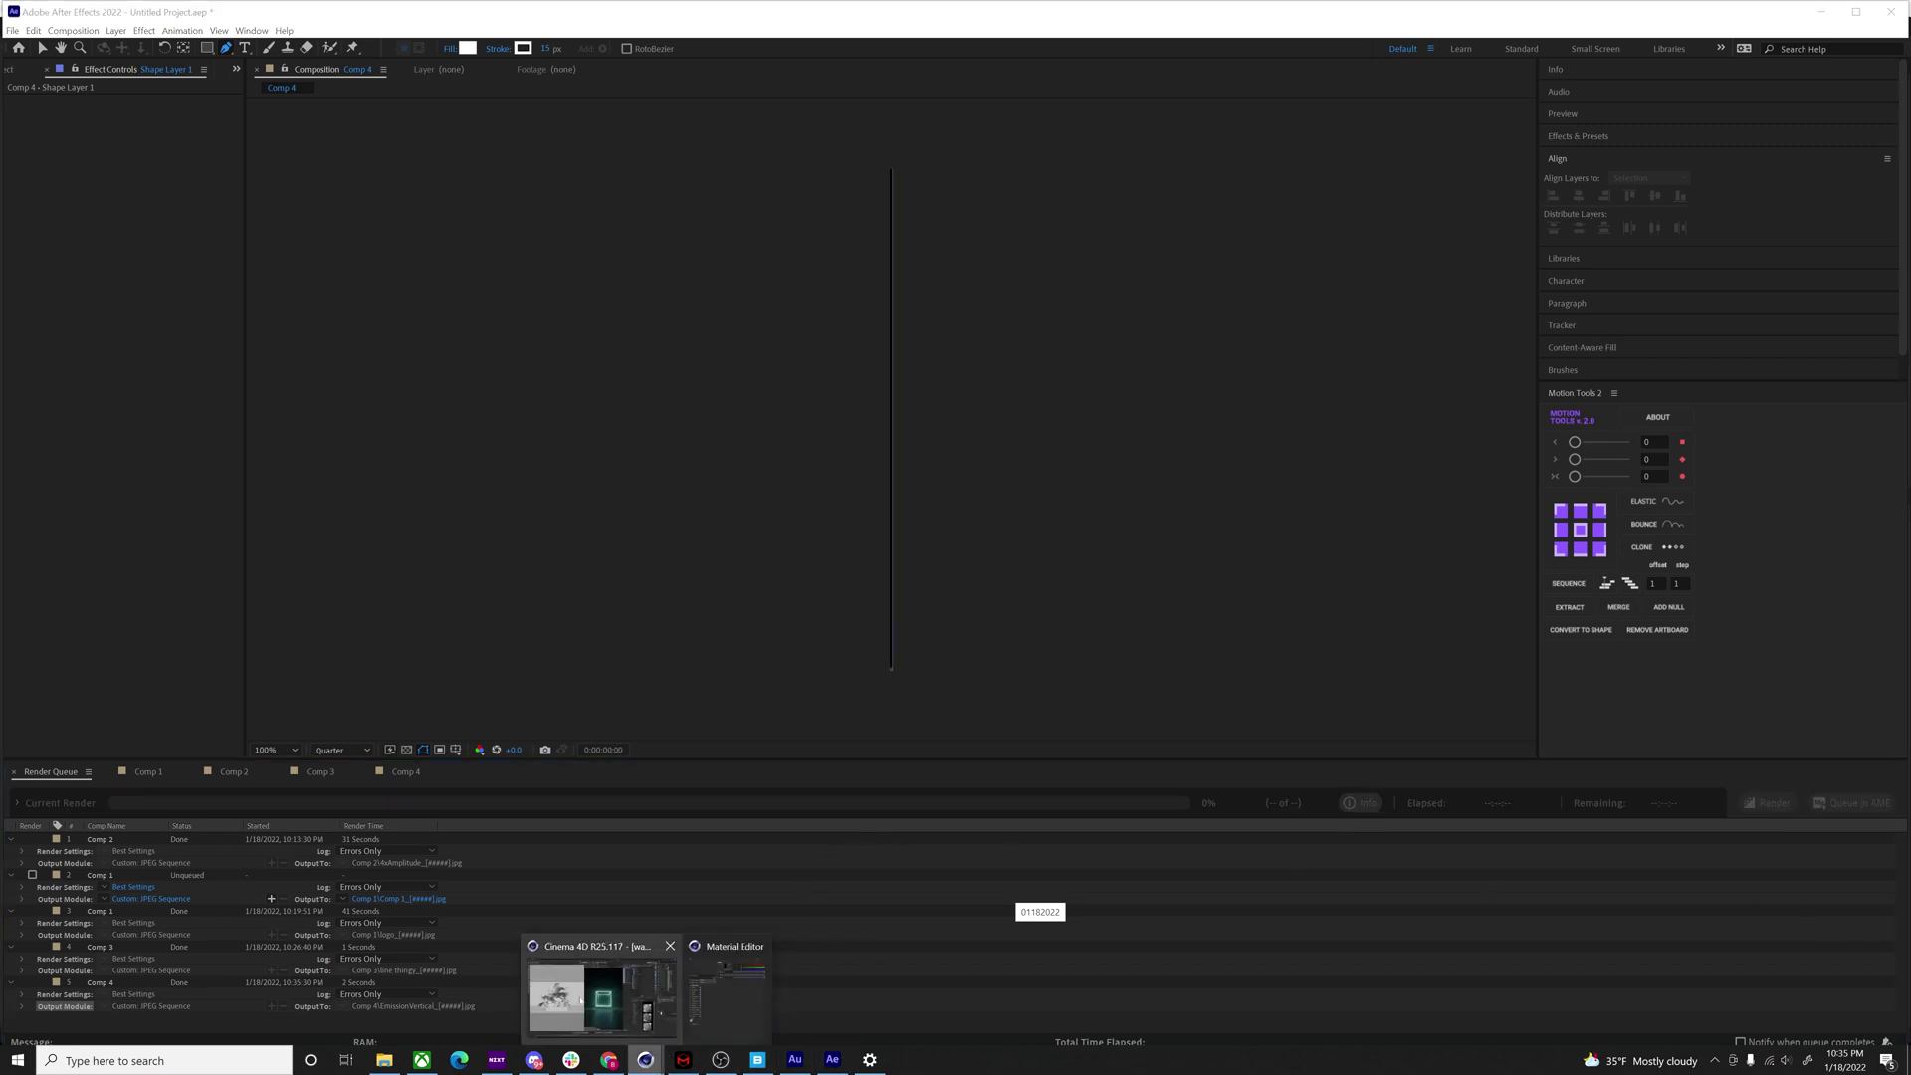
{"action": "left_click", "coordinate": [600, 993]}
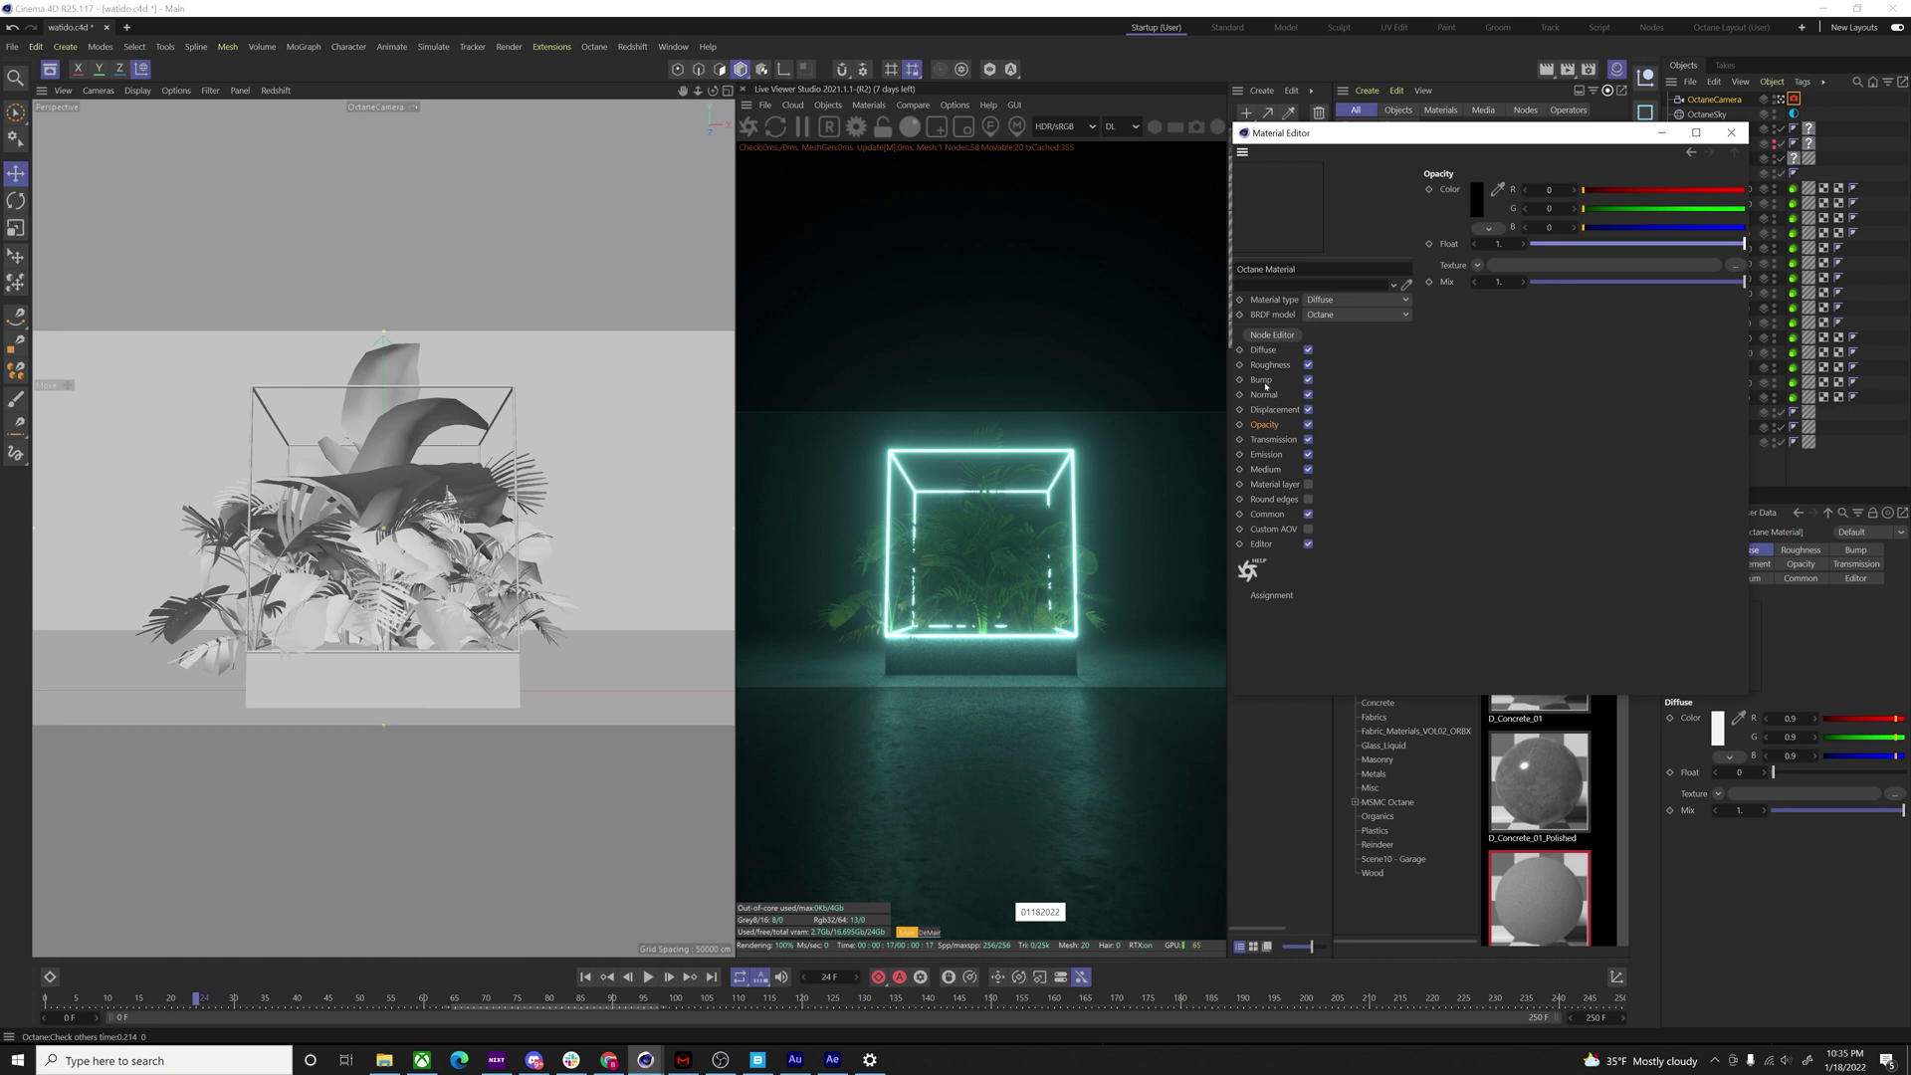
- Add an image texture node to the emissive material's node graph and load EmissionVertical_00000.jpg from the Comp 4 textures folder
{"action": "left_click", "coordinate": [1272, 334]}
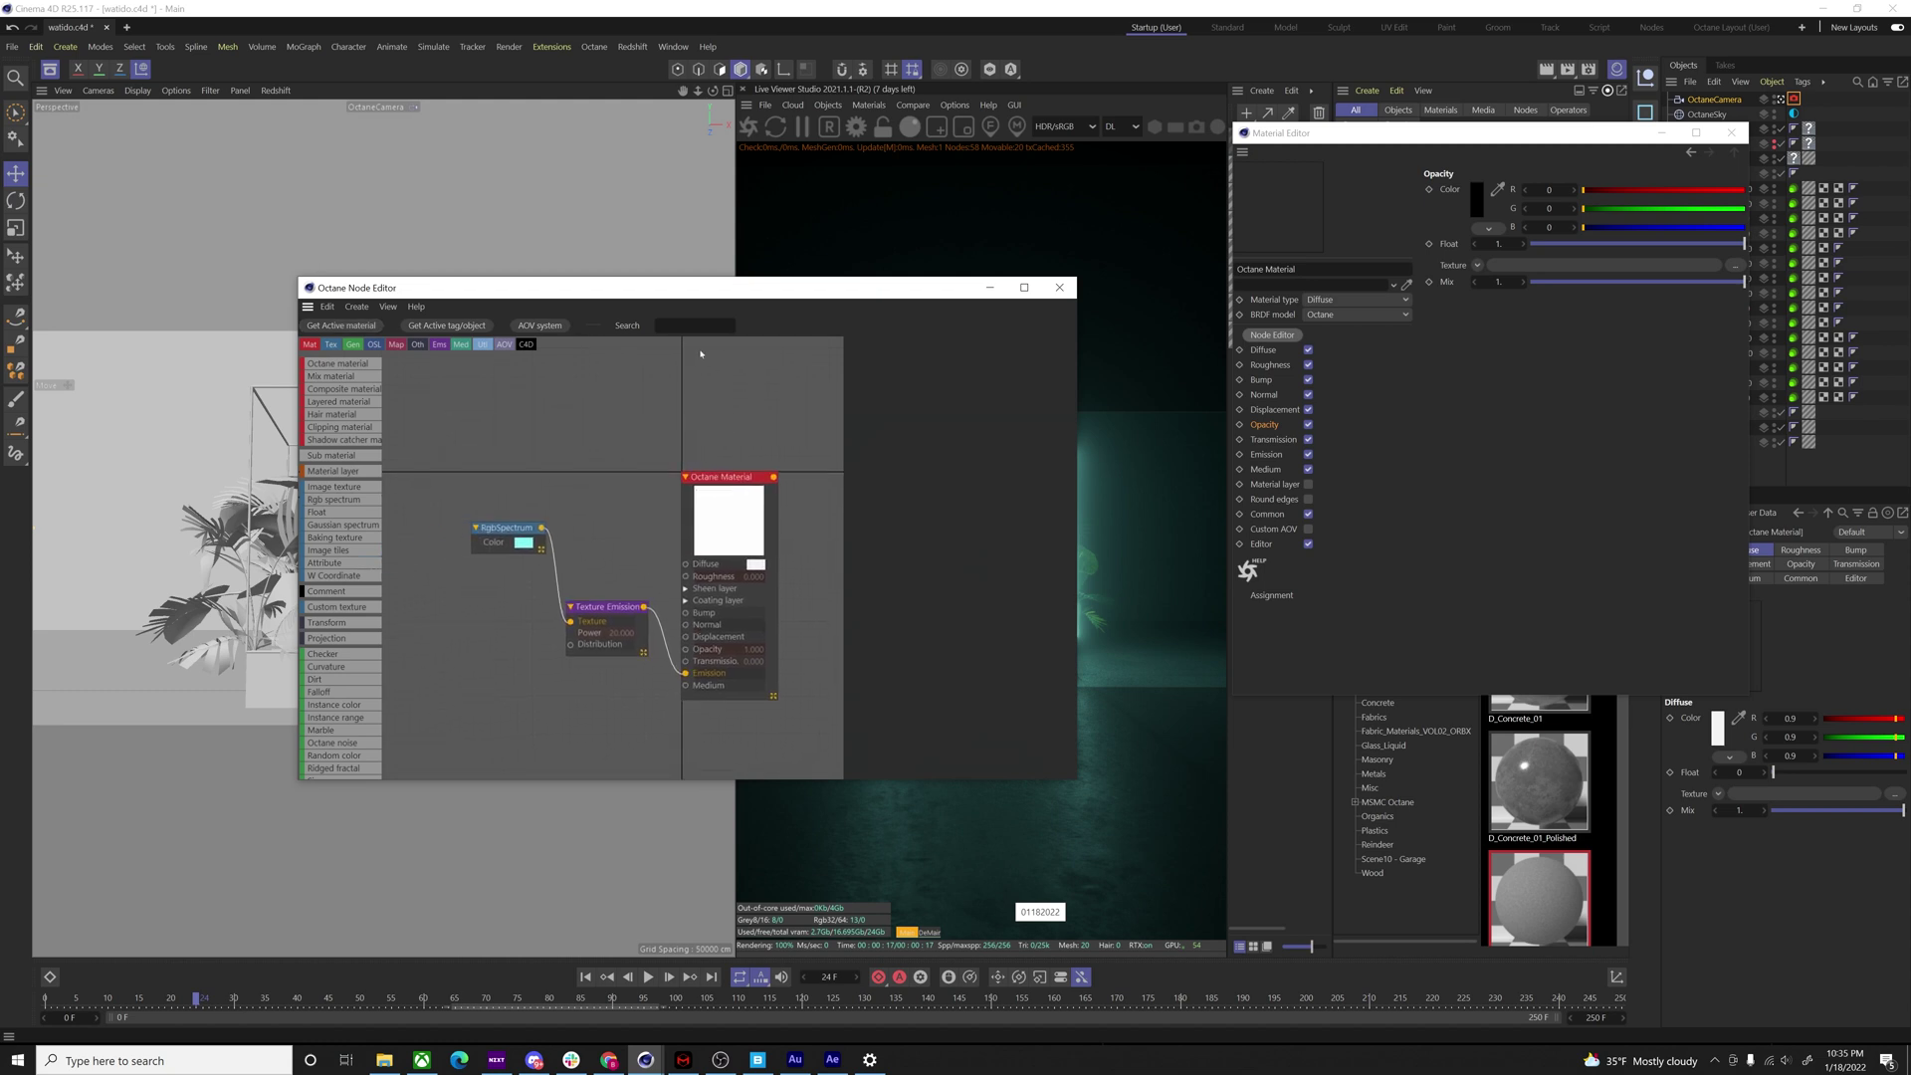
{"action": "left_click", "coordinate": [695, 325]}
{"action": "type", "text": "image"}
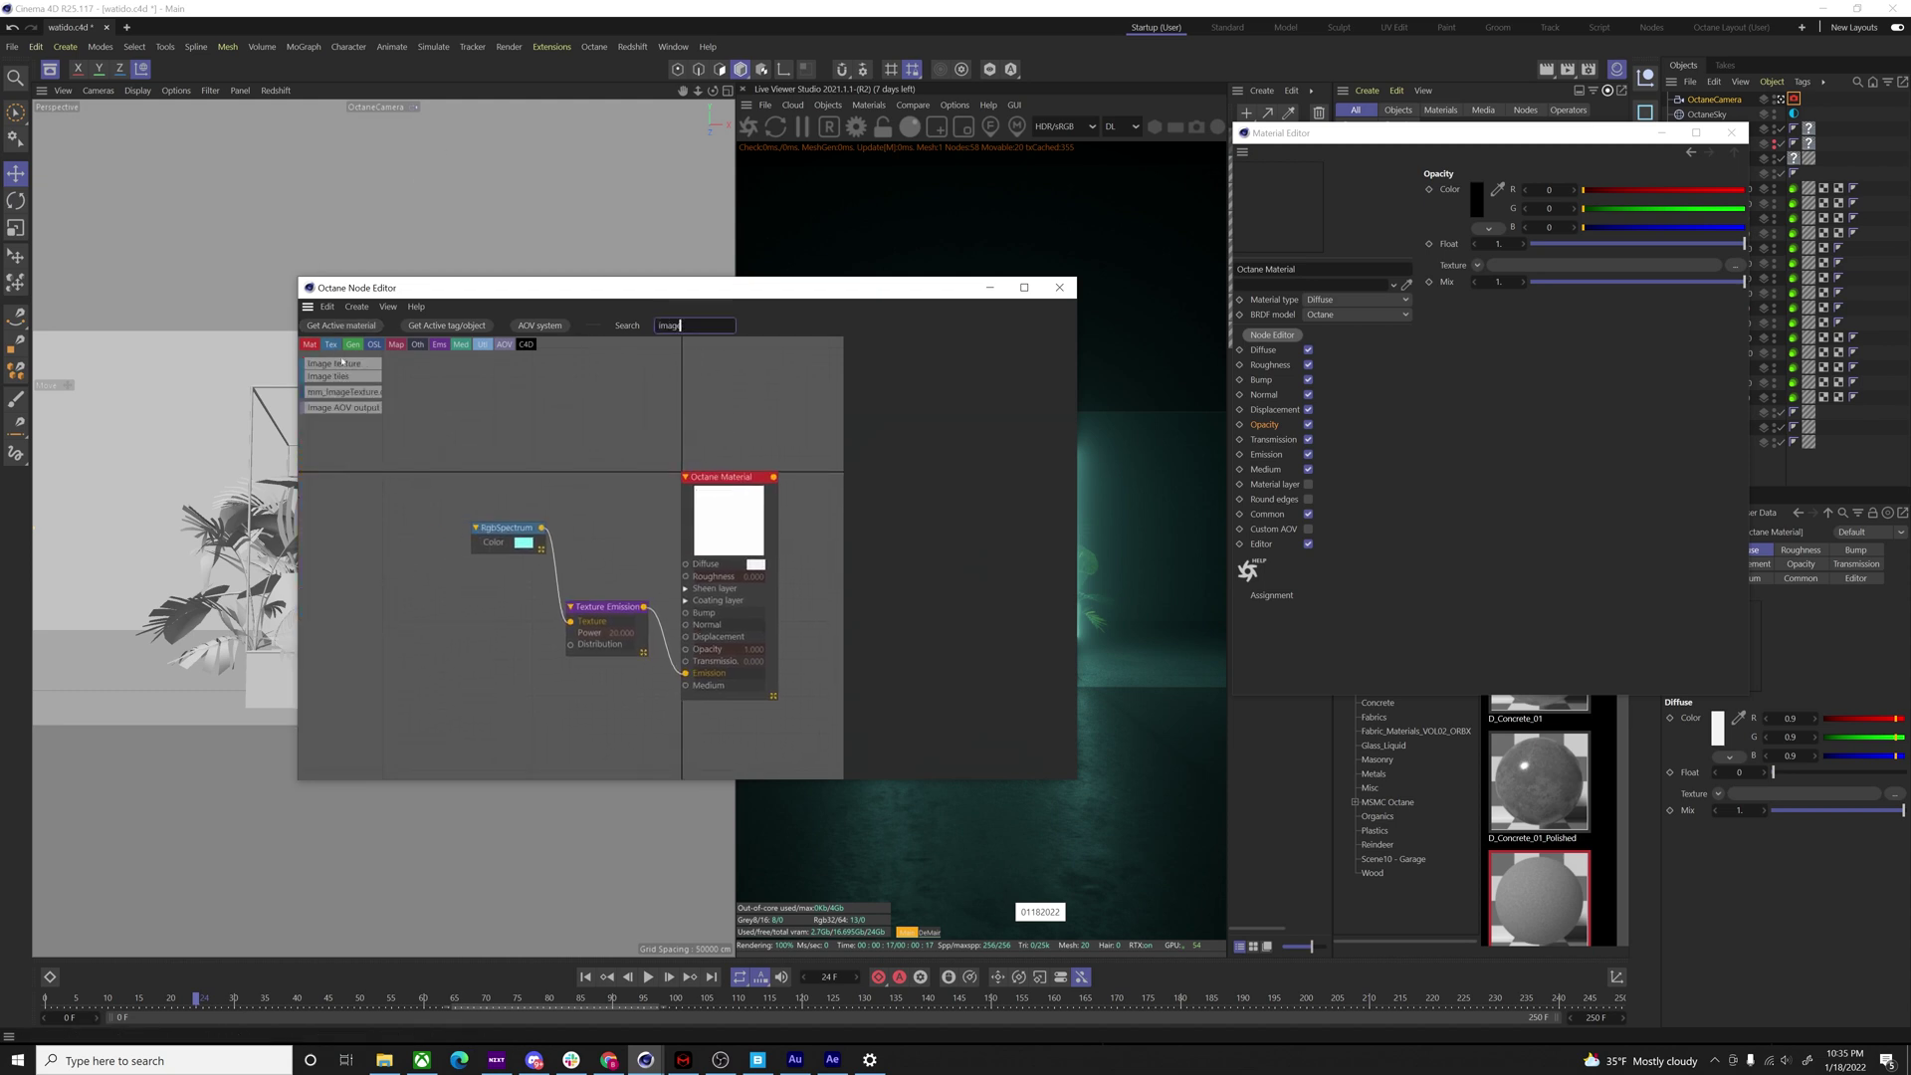
{"action": "left_click_drag", "start_coordinate": [344, 364], "coordinate": [553, 574]}
{"action": "left_click", "coordinate": [435, 656]}
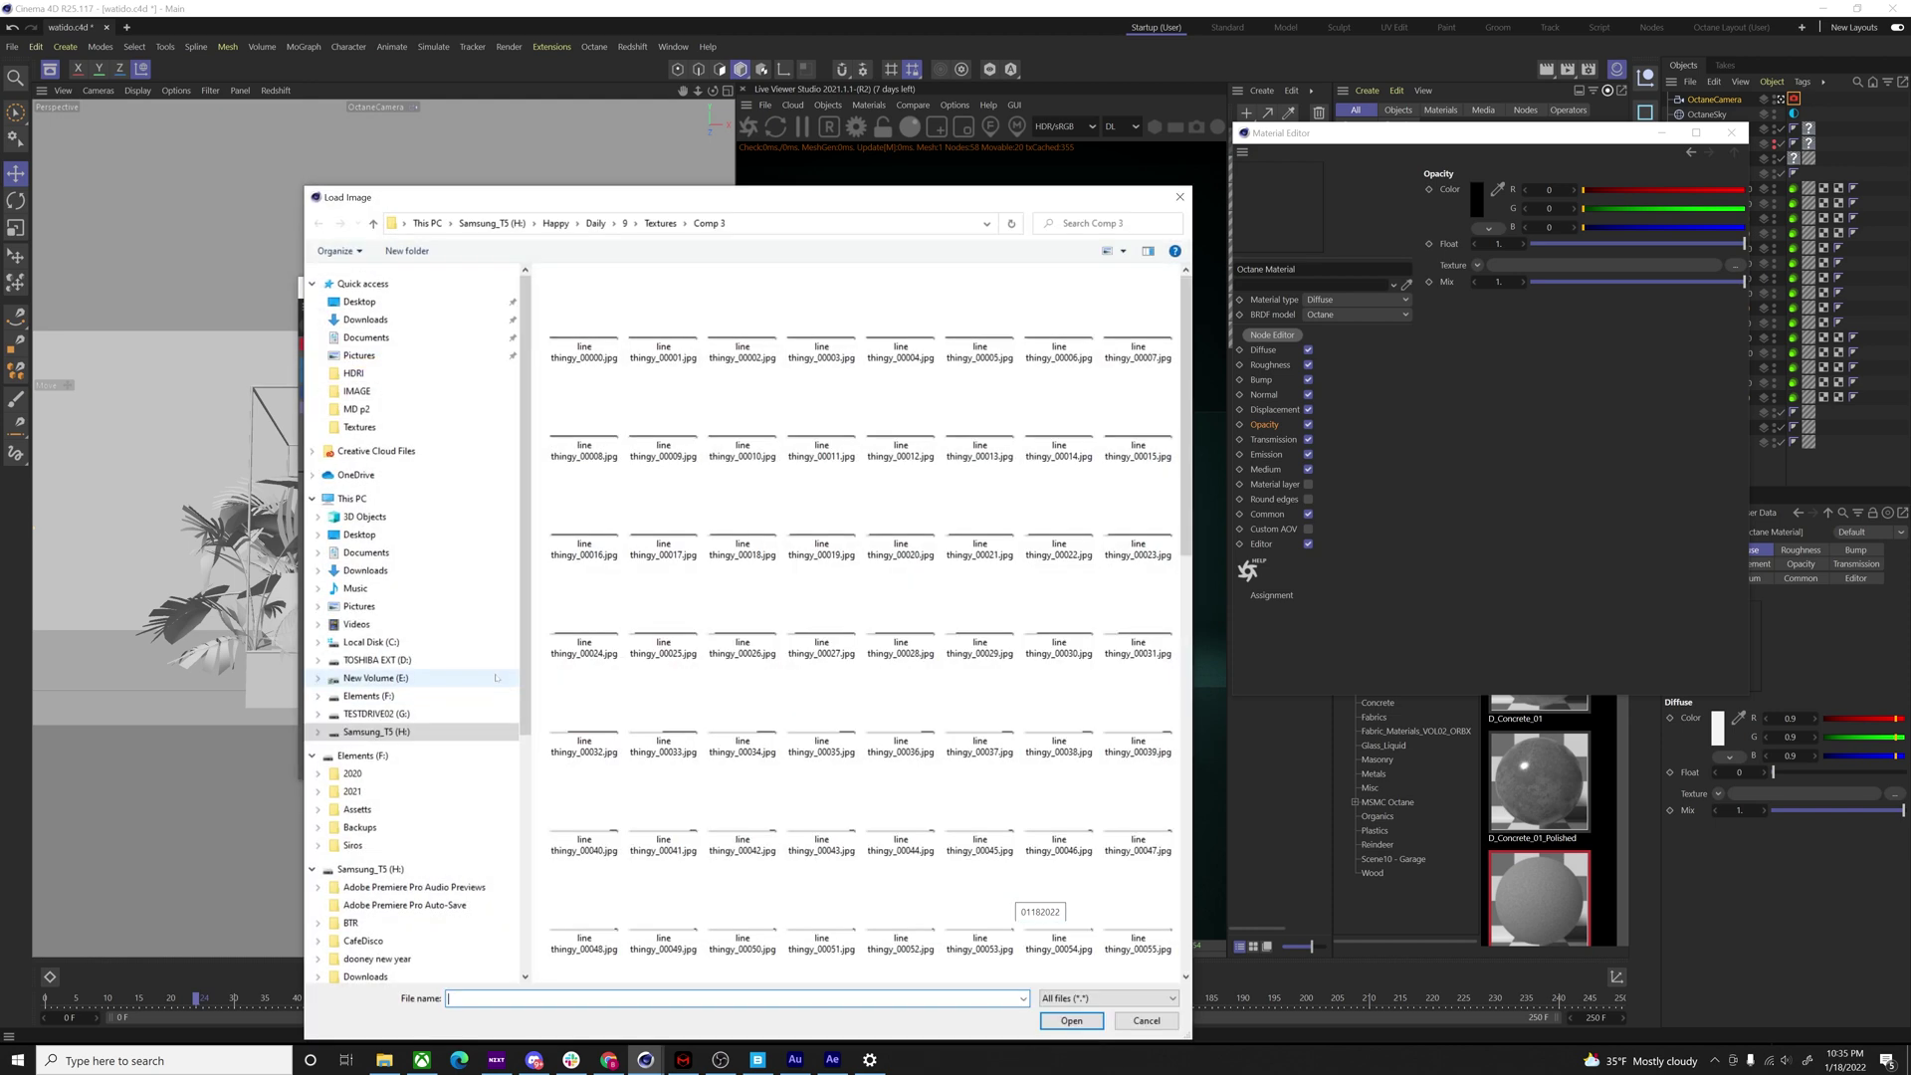
{"action": "left_click", "coordinate": [662, 221]}
{"action": "double_click", "coordinate": [585, 320]}
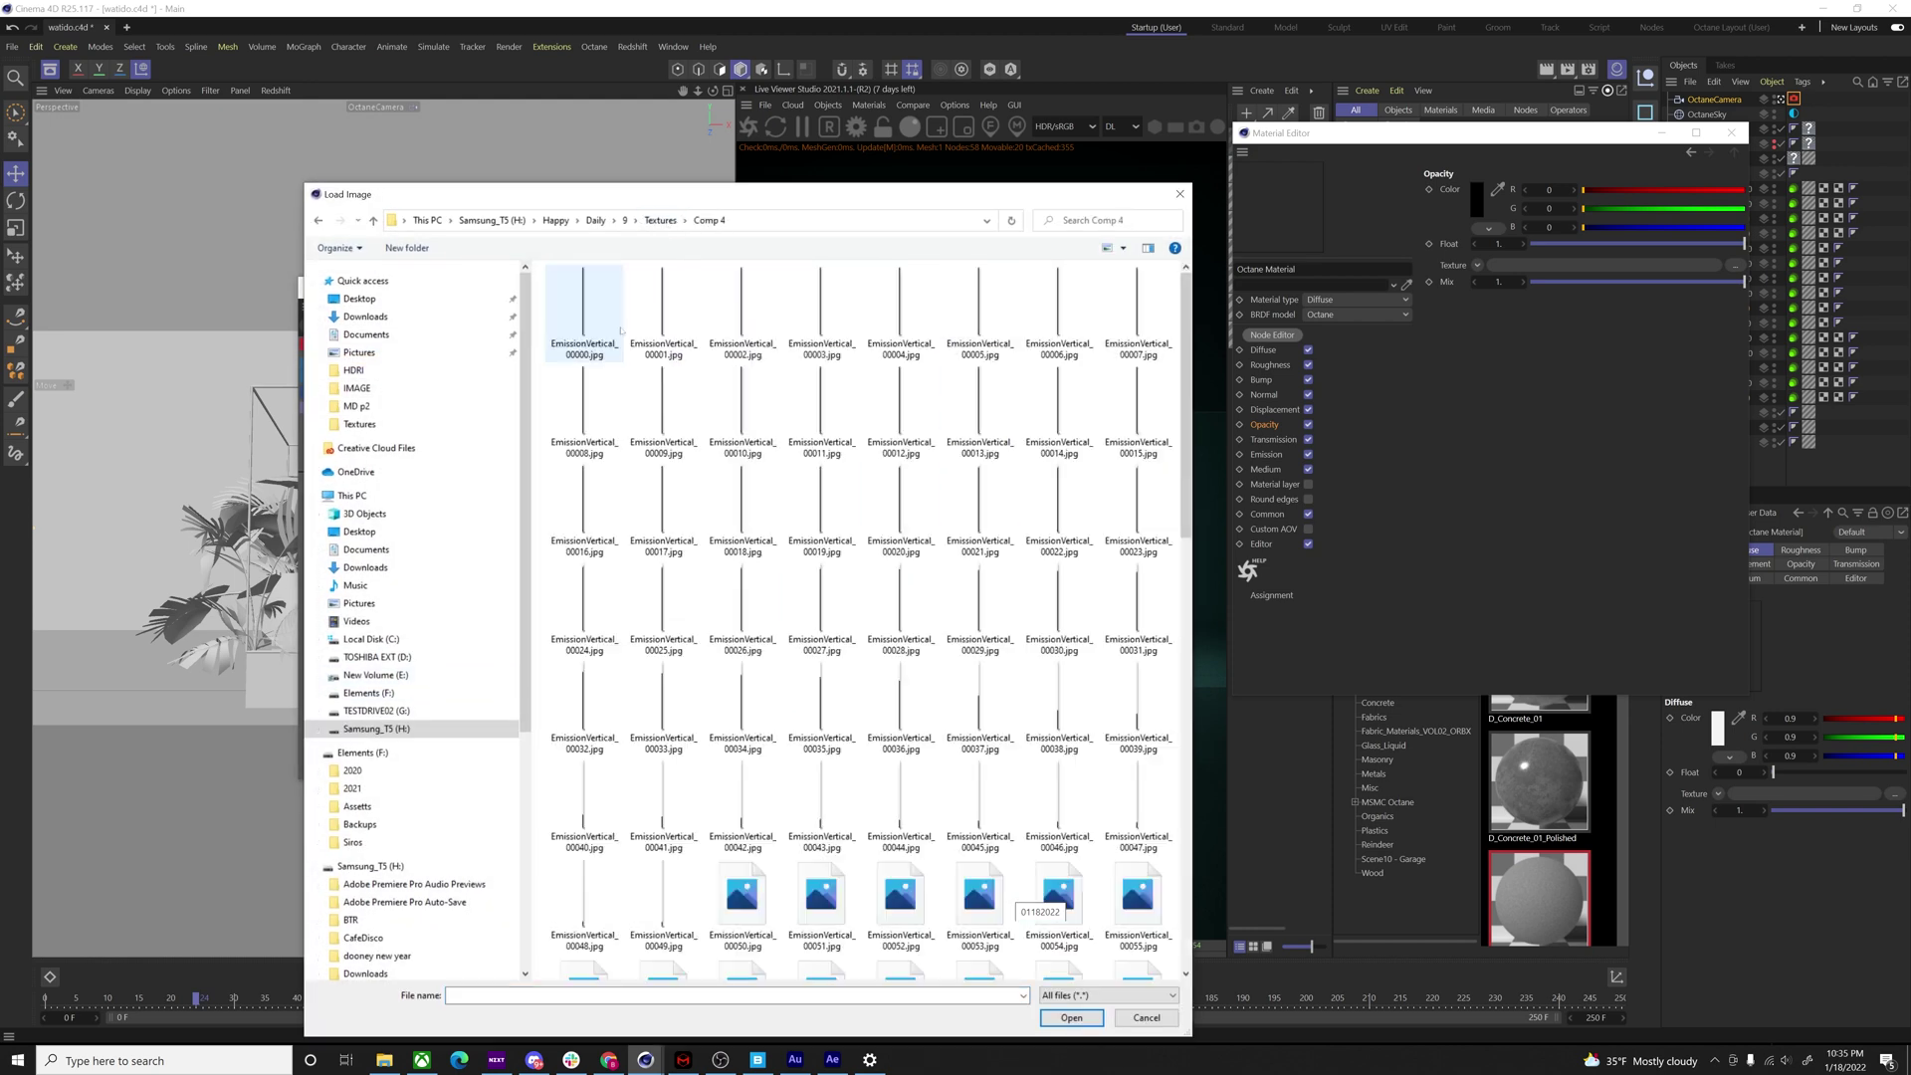
{"action": "left_click", "coordinate": [588, 320]}
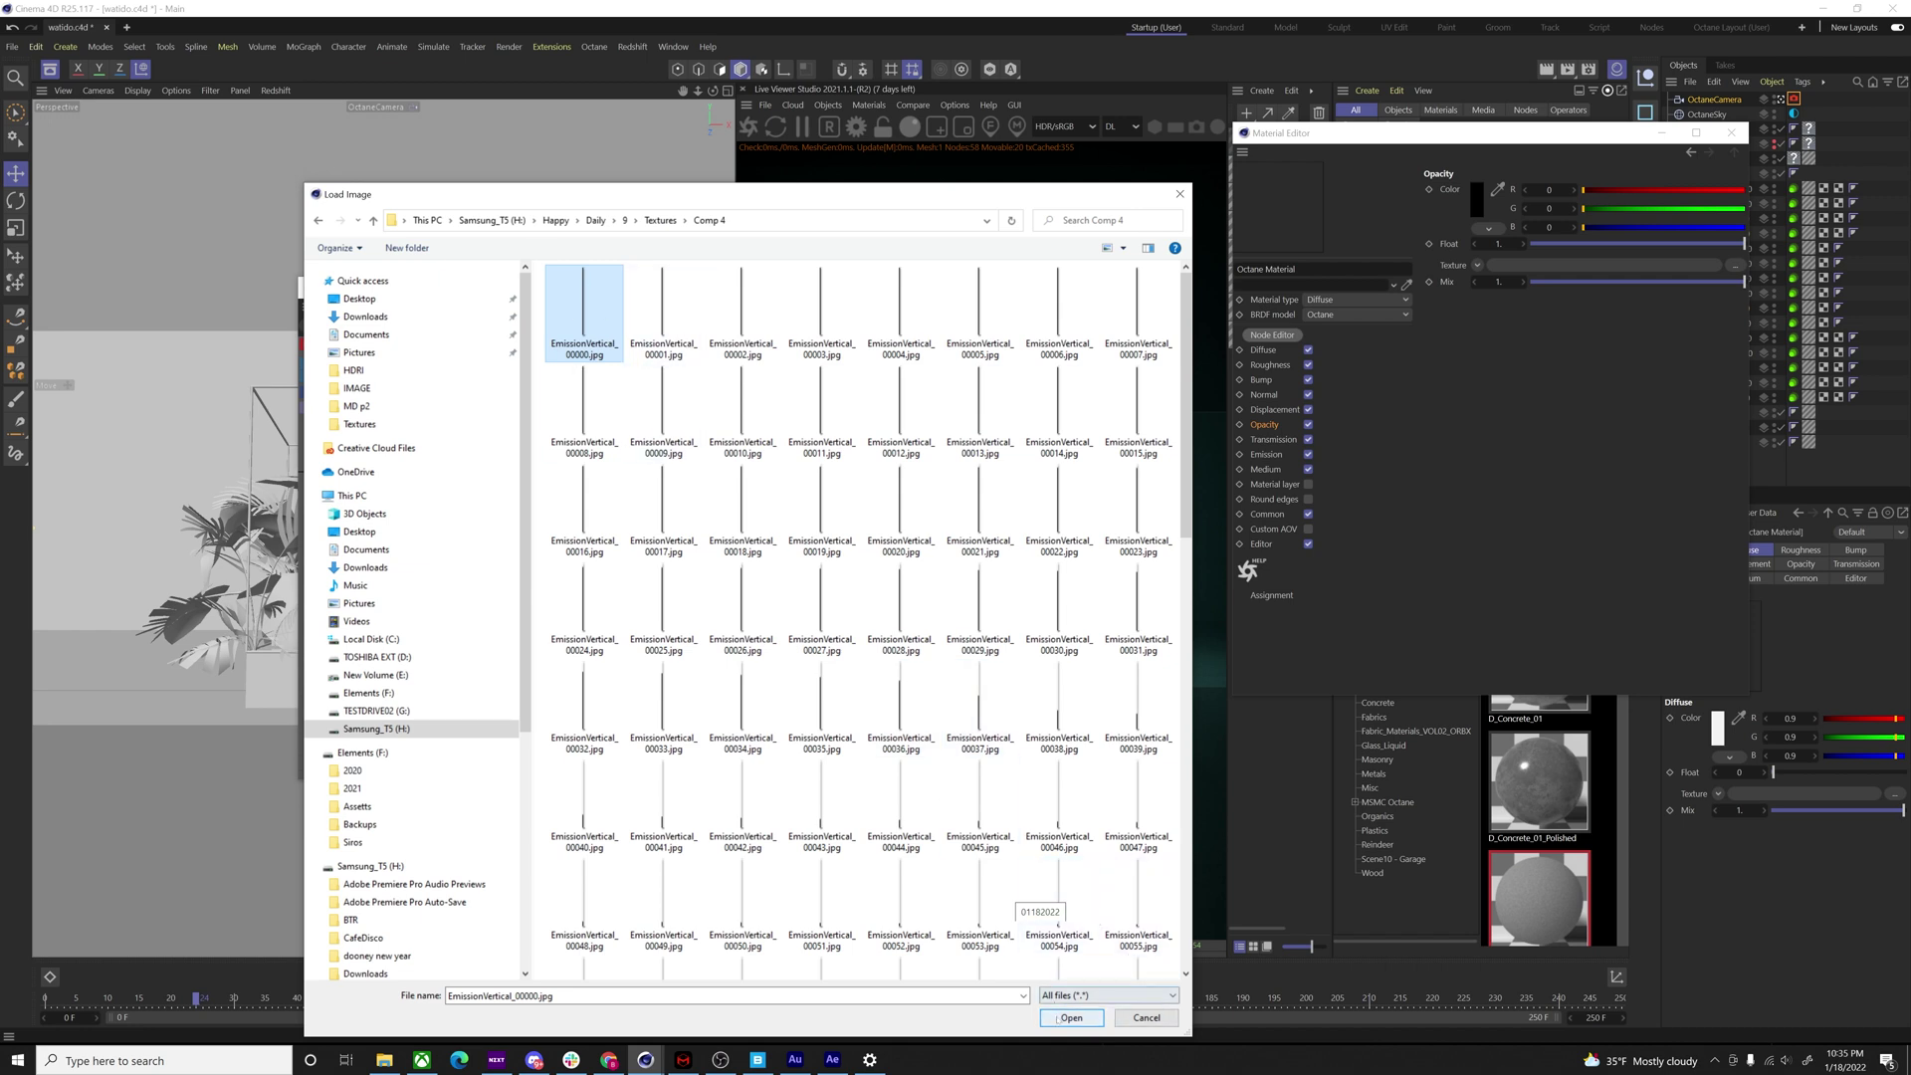
{"action": "left_click", "coordinate": [1072, 1018]}
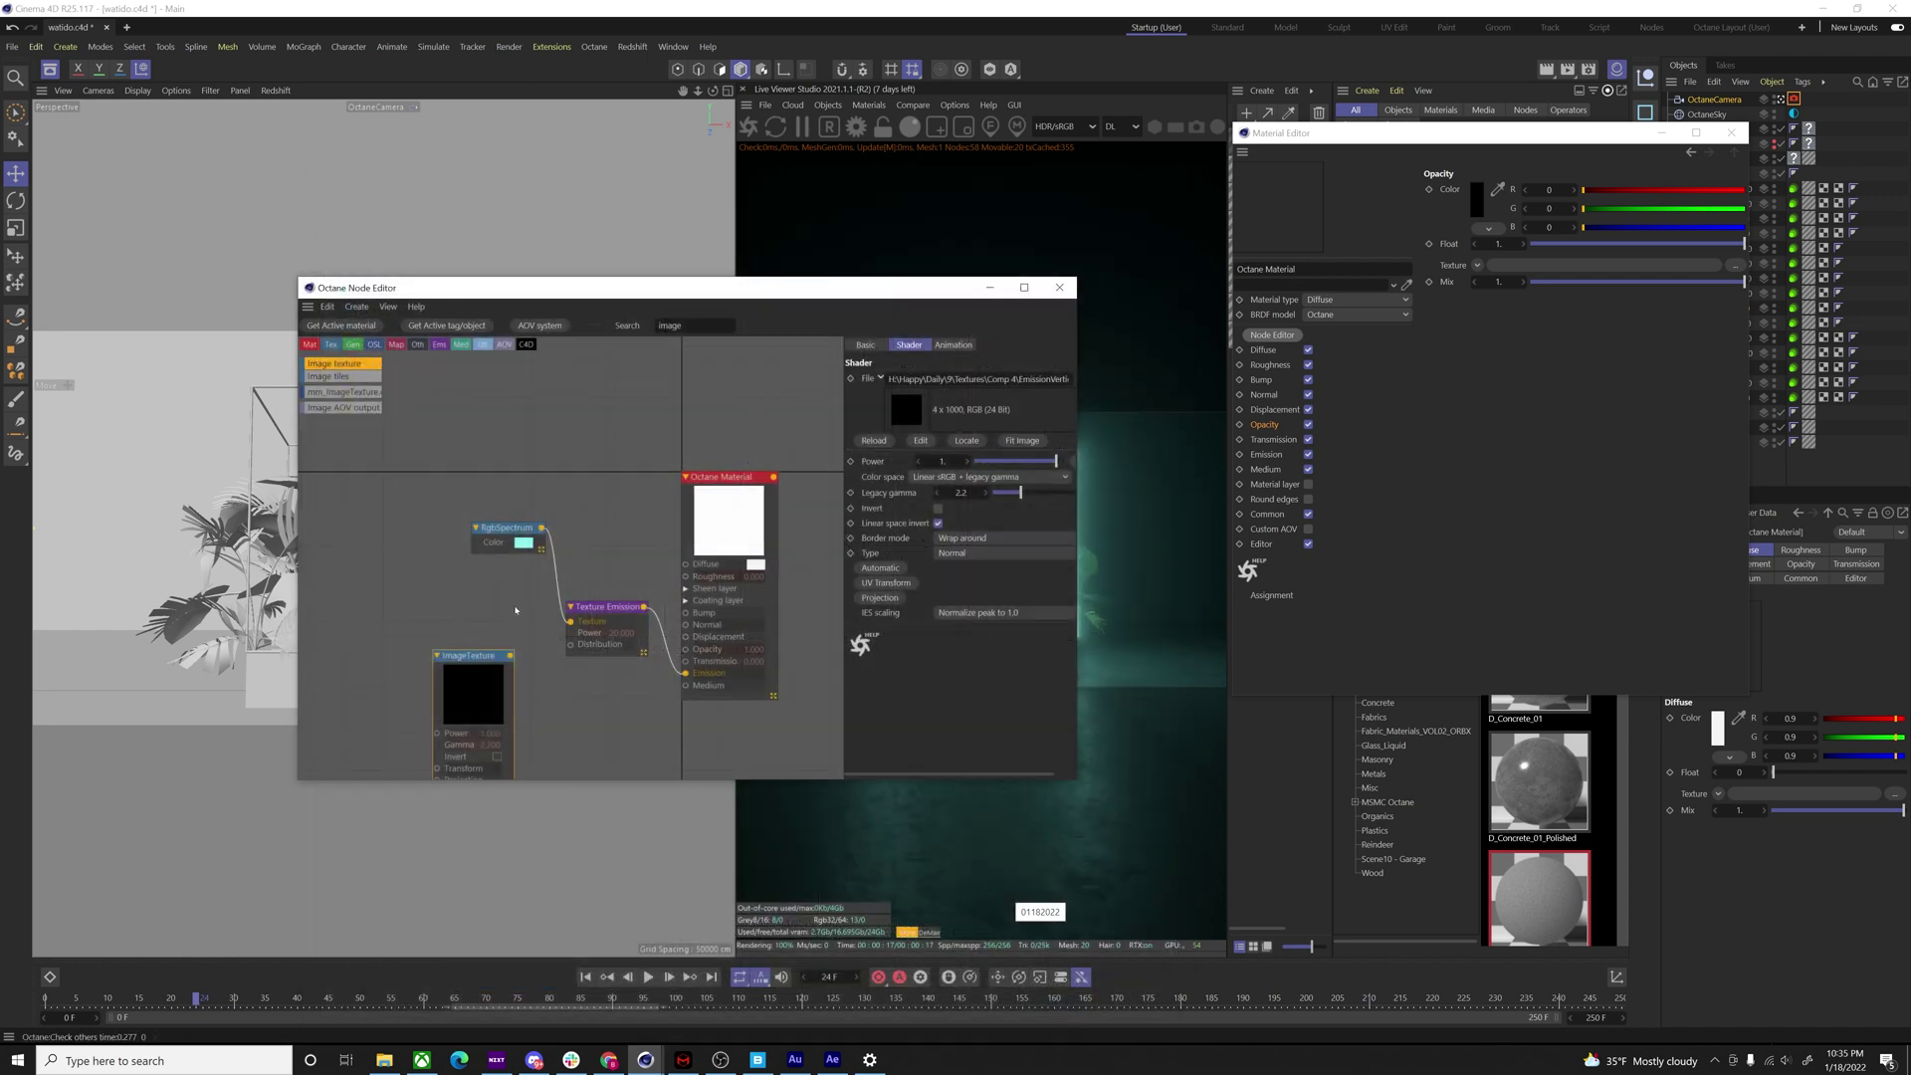
- Set the image texture's animation to Loop mode at 30 frames per second and calculate its movie frame range
{"action": "left_click", "coordinate": [952, 346]}
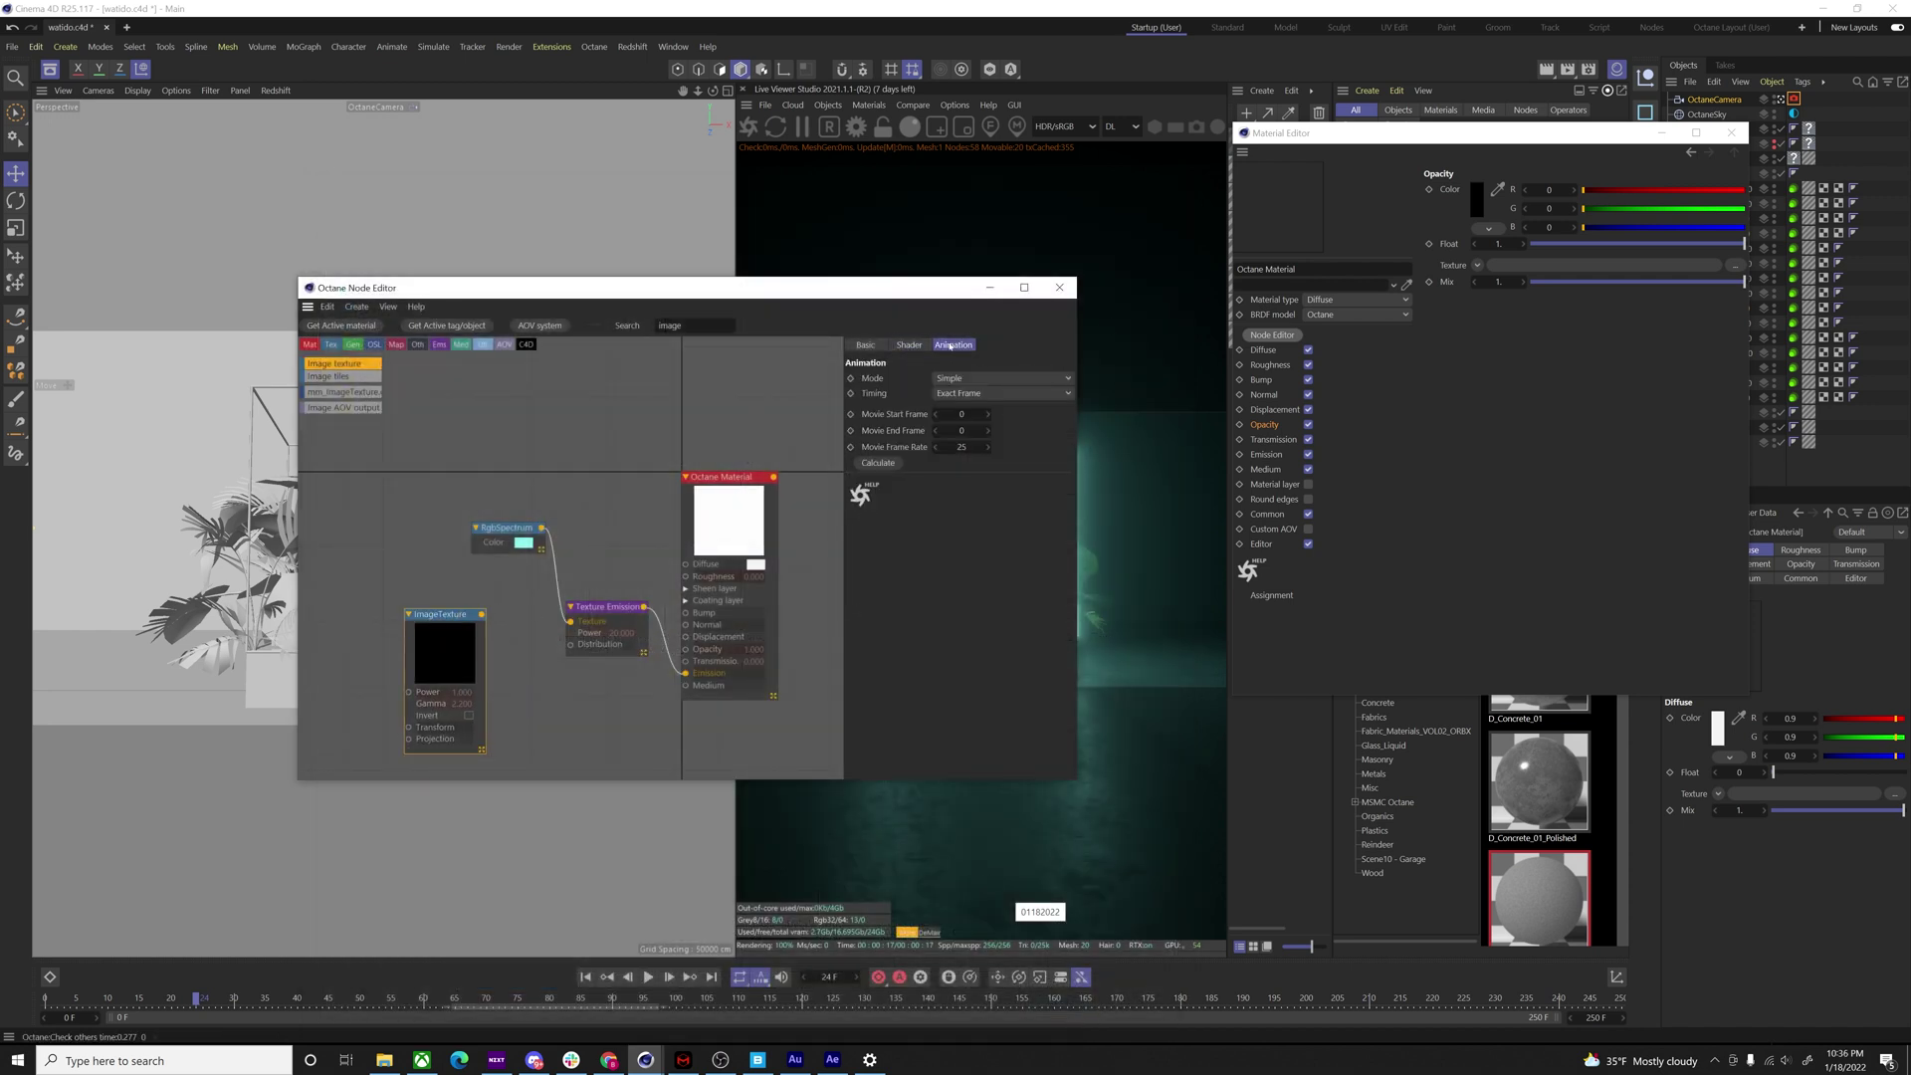
{"action": "left_click", "coordinate": [961, 447]}
{"action": "left_click", "coordinate": [895, 466]}
{"action": "left_click", "coordinate": [876, 463]}
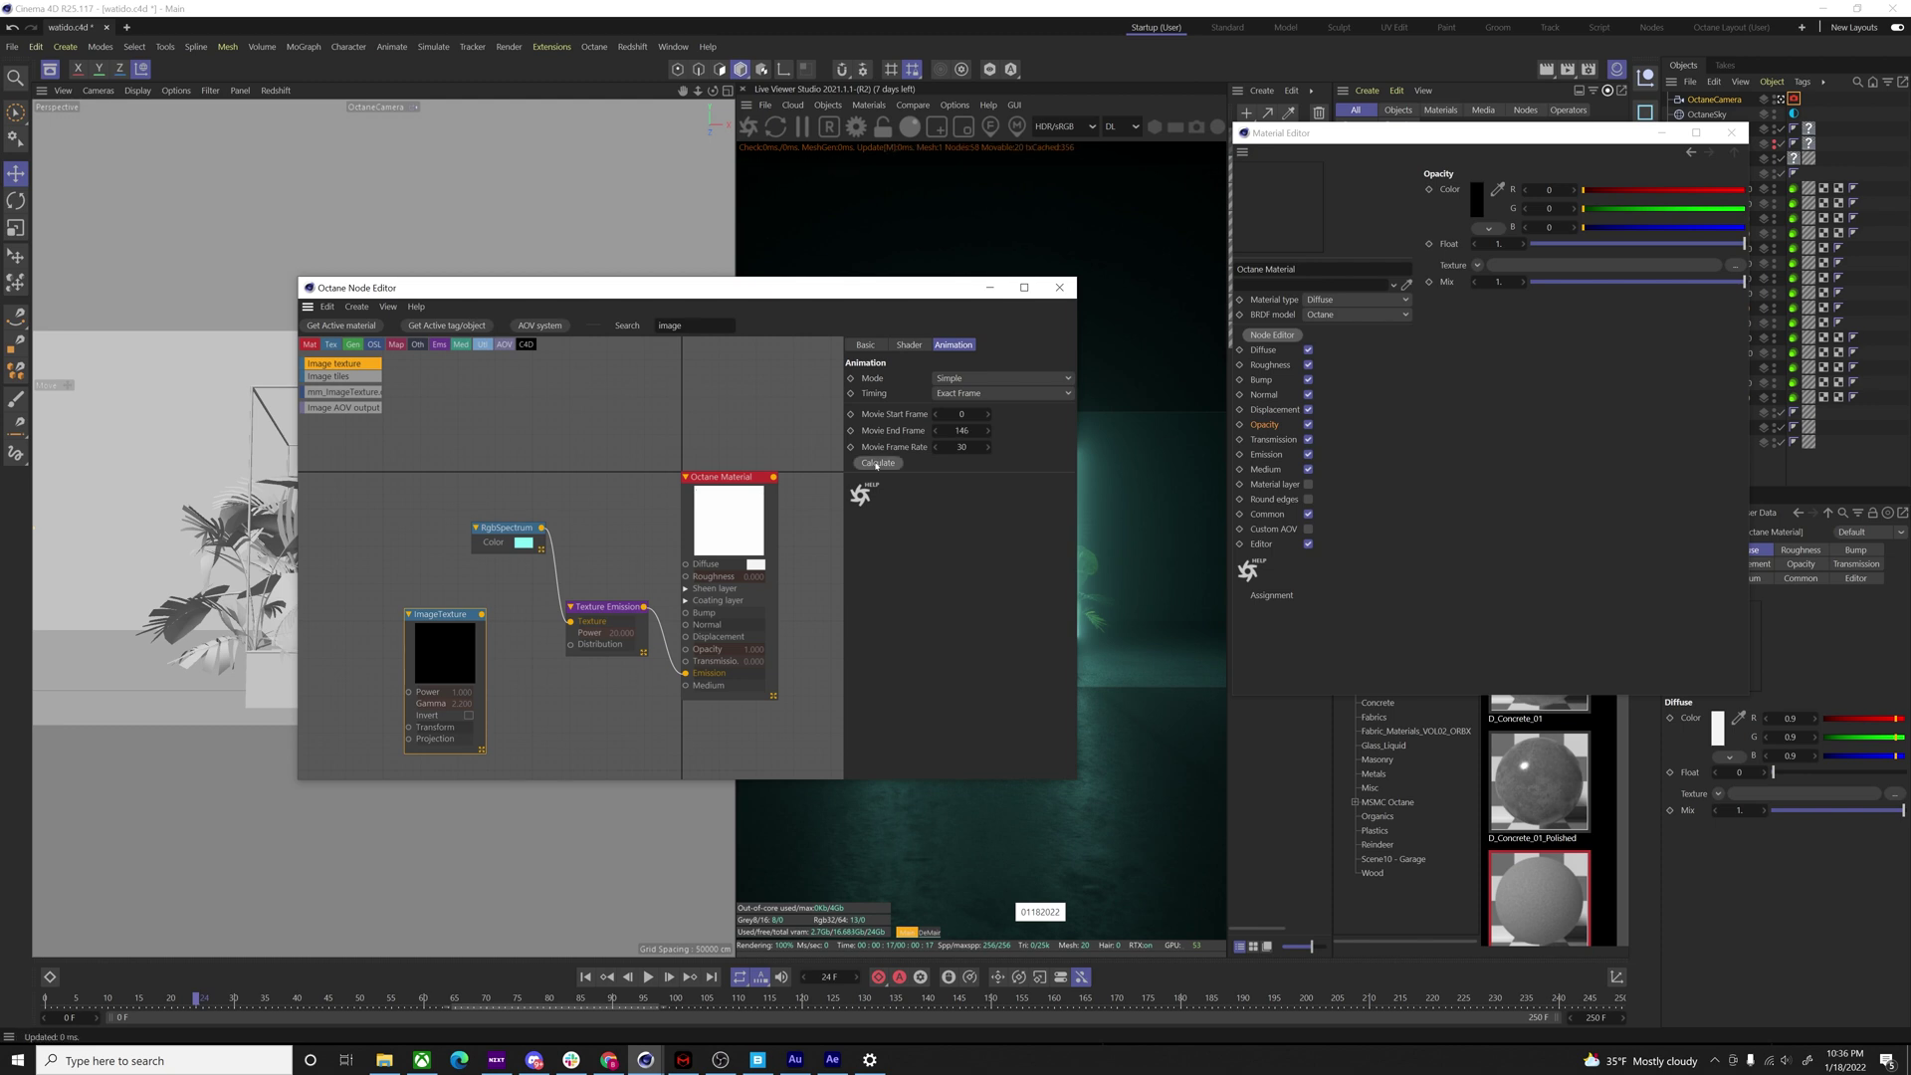
{"action": "left_click", "coordinate": [993, 380]}
{"action": "left_click", "coordinate": [991, 416]}
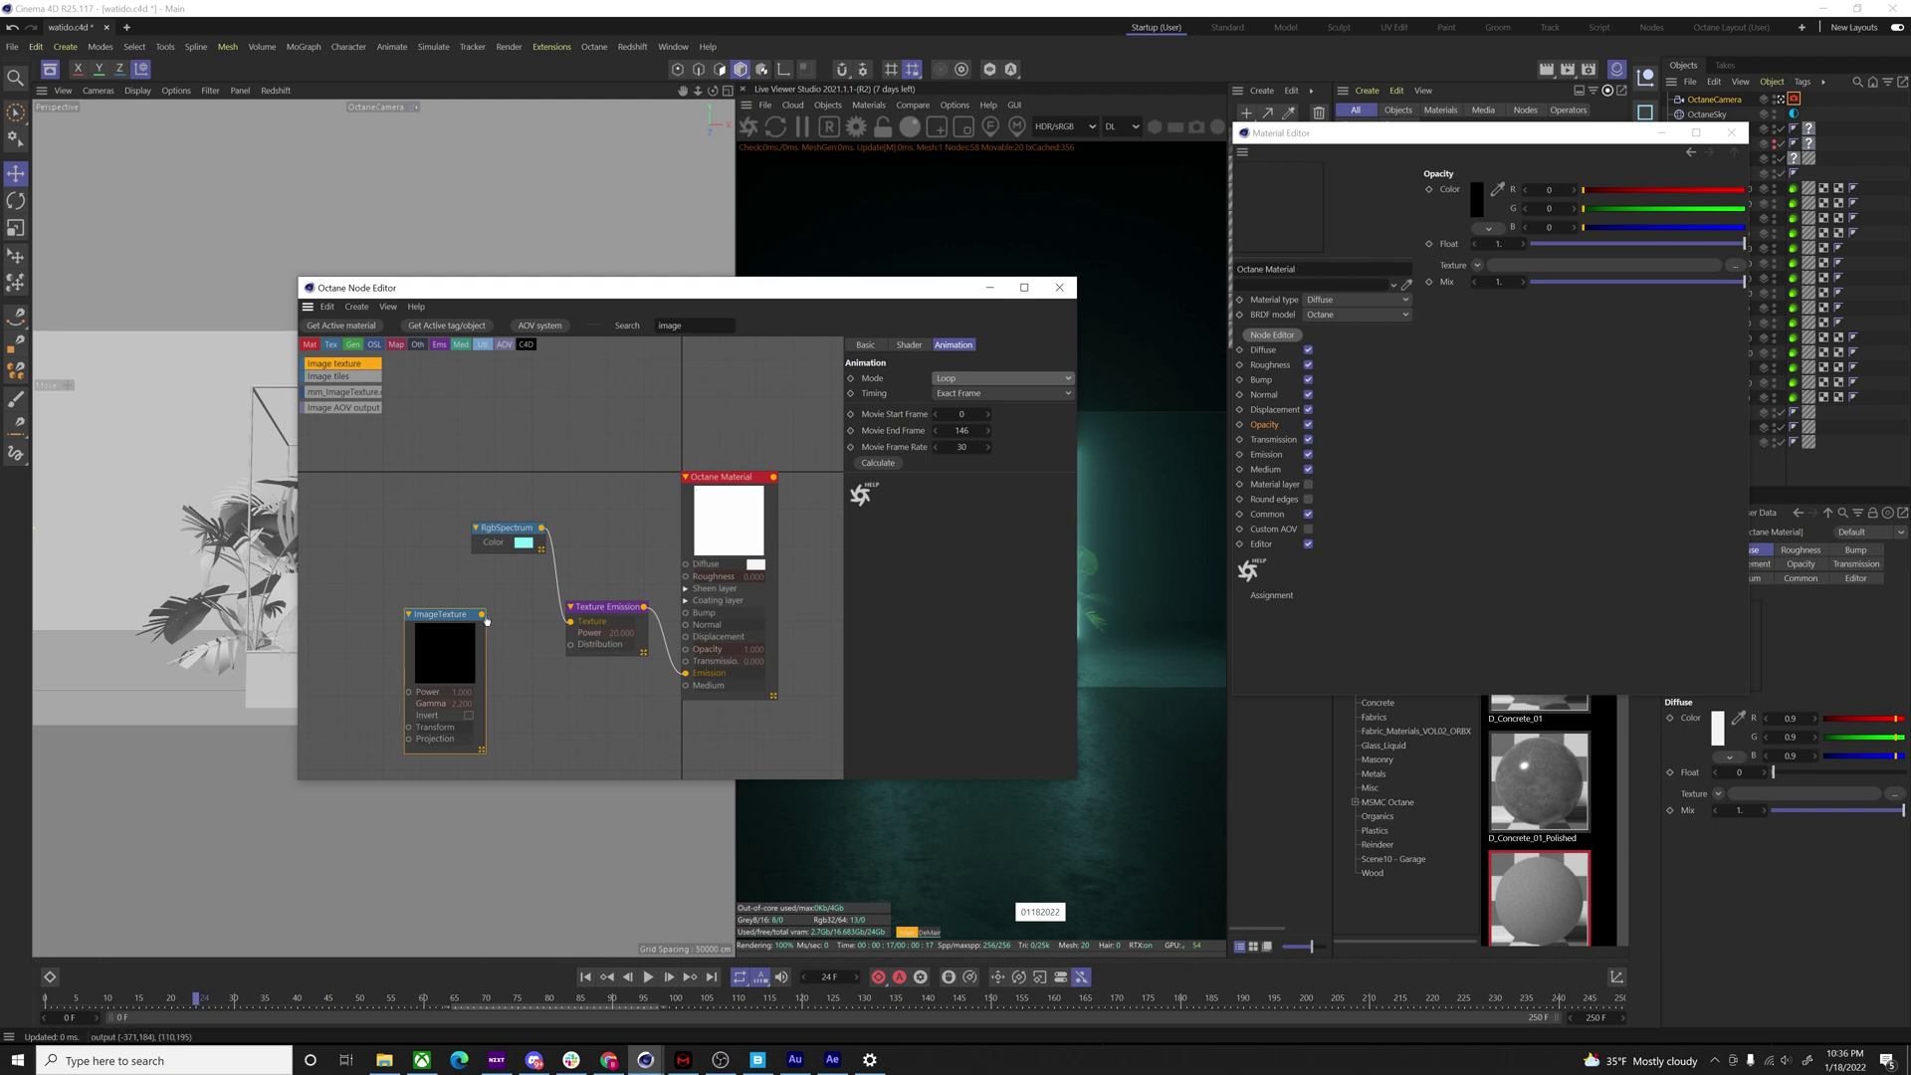
- Connect the image texture node to the material's Opacity input and close the node editor
{"action": "left_click_drag", "start_coordinate": [482, 614], "coordinate": [686, 649]}
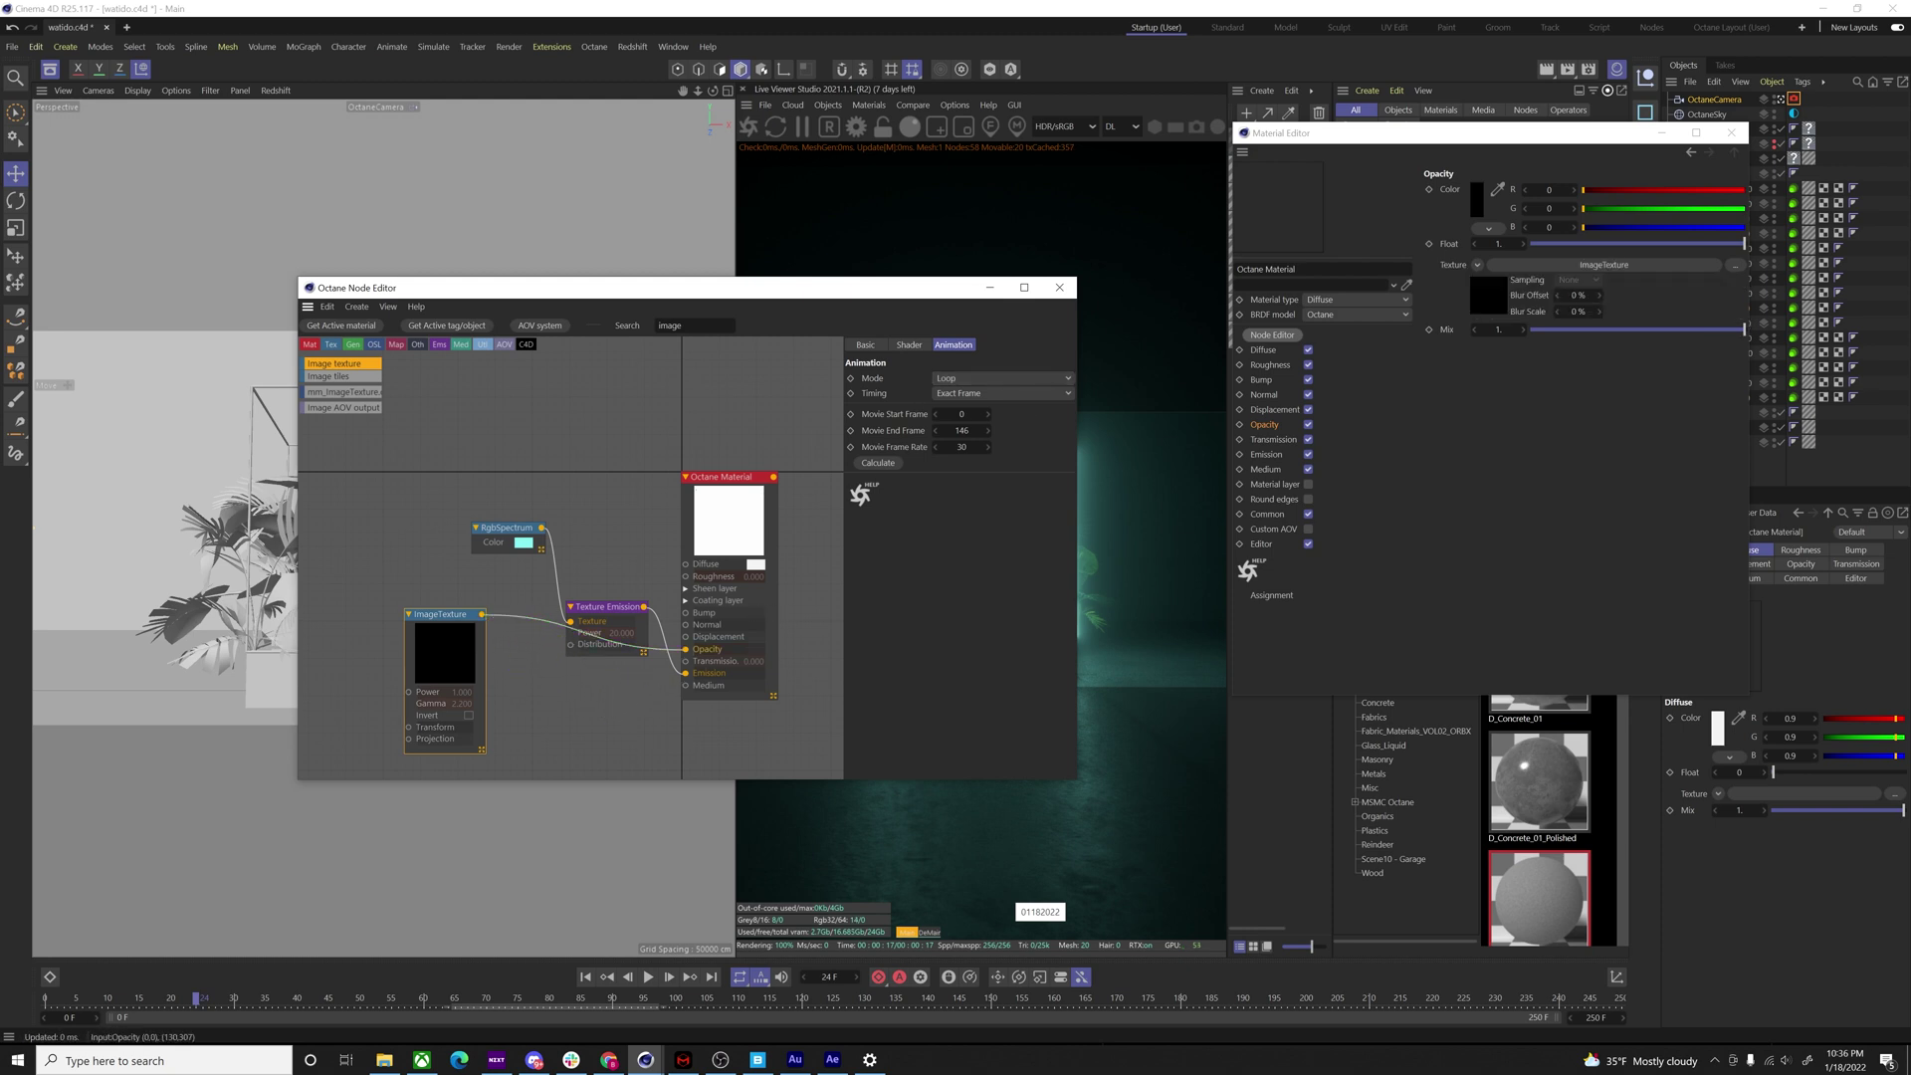
{"action": "left_click", "coordinate": [1059, 288]}
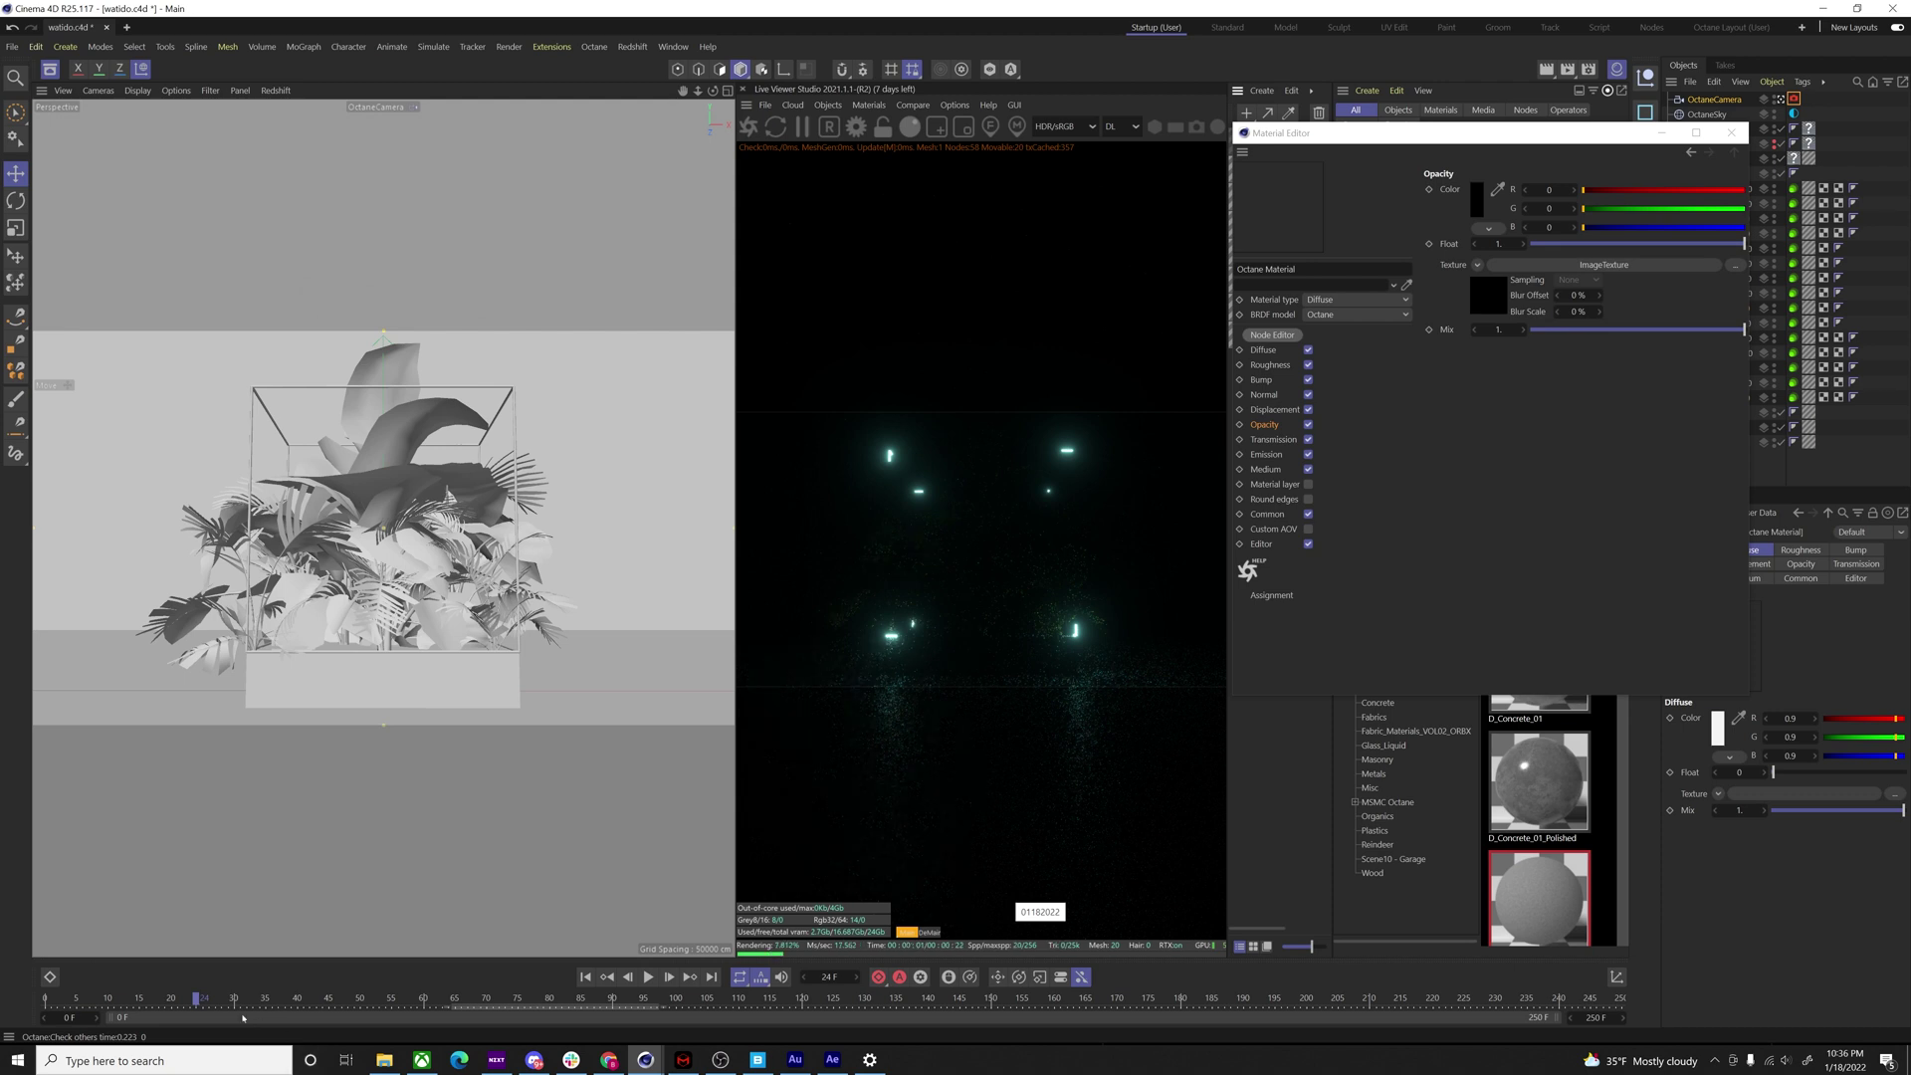
- Scrub through the timeline to examine how the glowing frame lines animate in the live render
{"action": "left_click", "coordinate": [171, 999]}
{"action": "left_click_drag", "start_coordinate": [154, 1003], "coordinate": [475, 1017]}
{"action": "left_click", "coordinate": [1035, 998]}
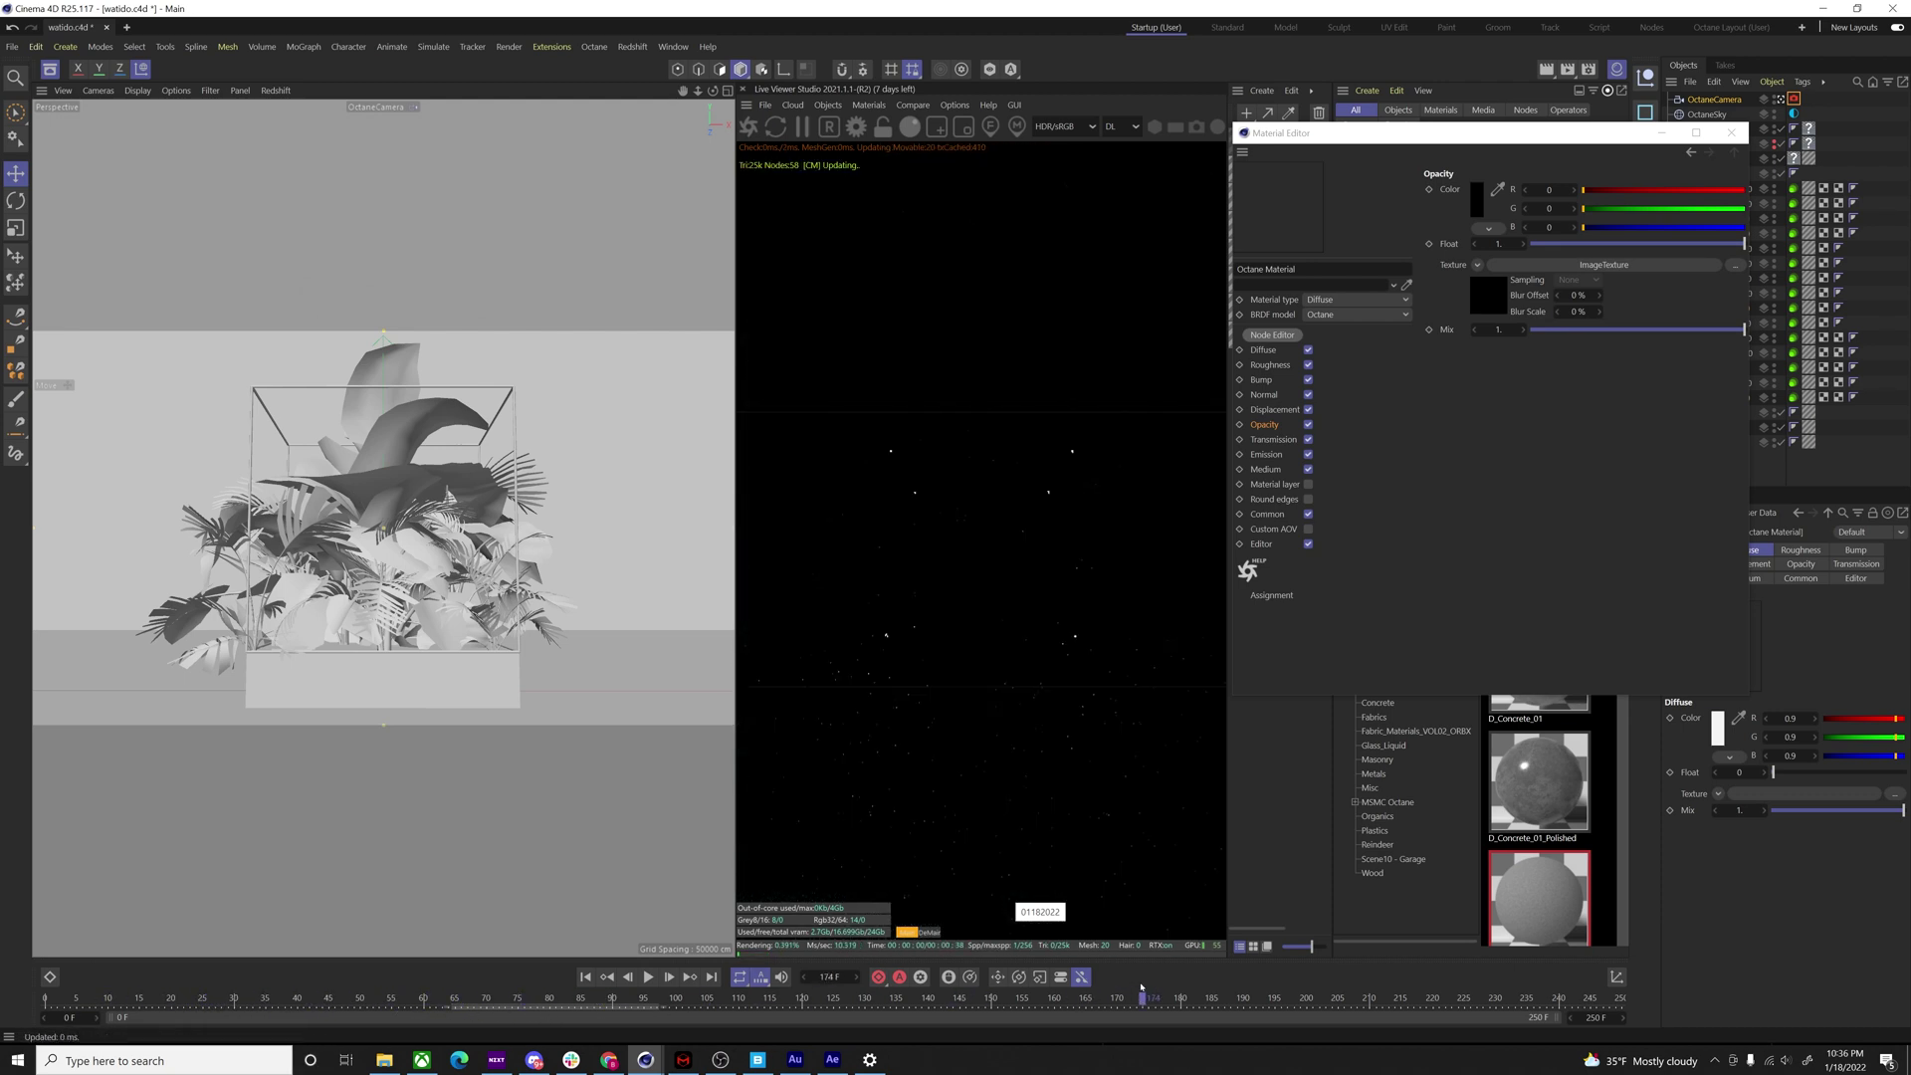
{"action": "left_click", "coordinate": [1124, 998]}
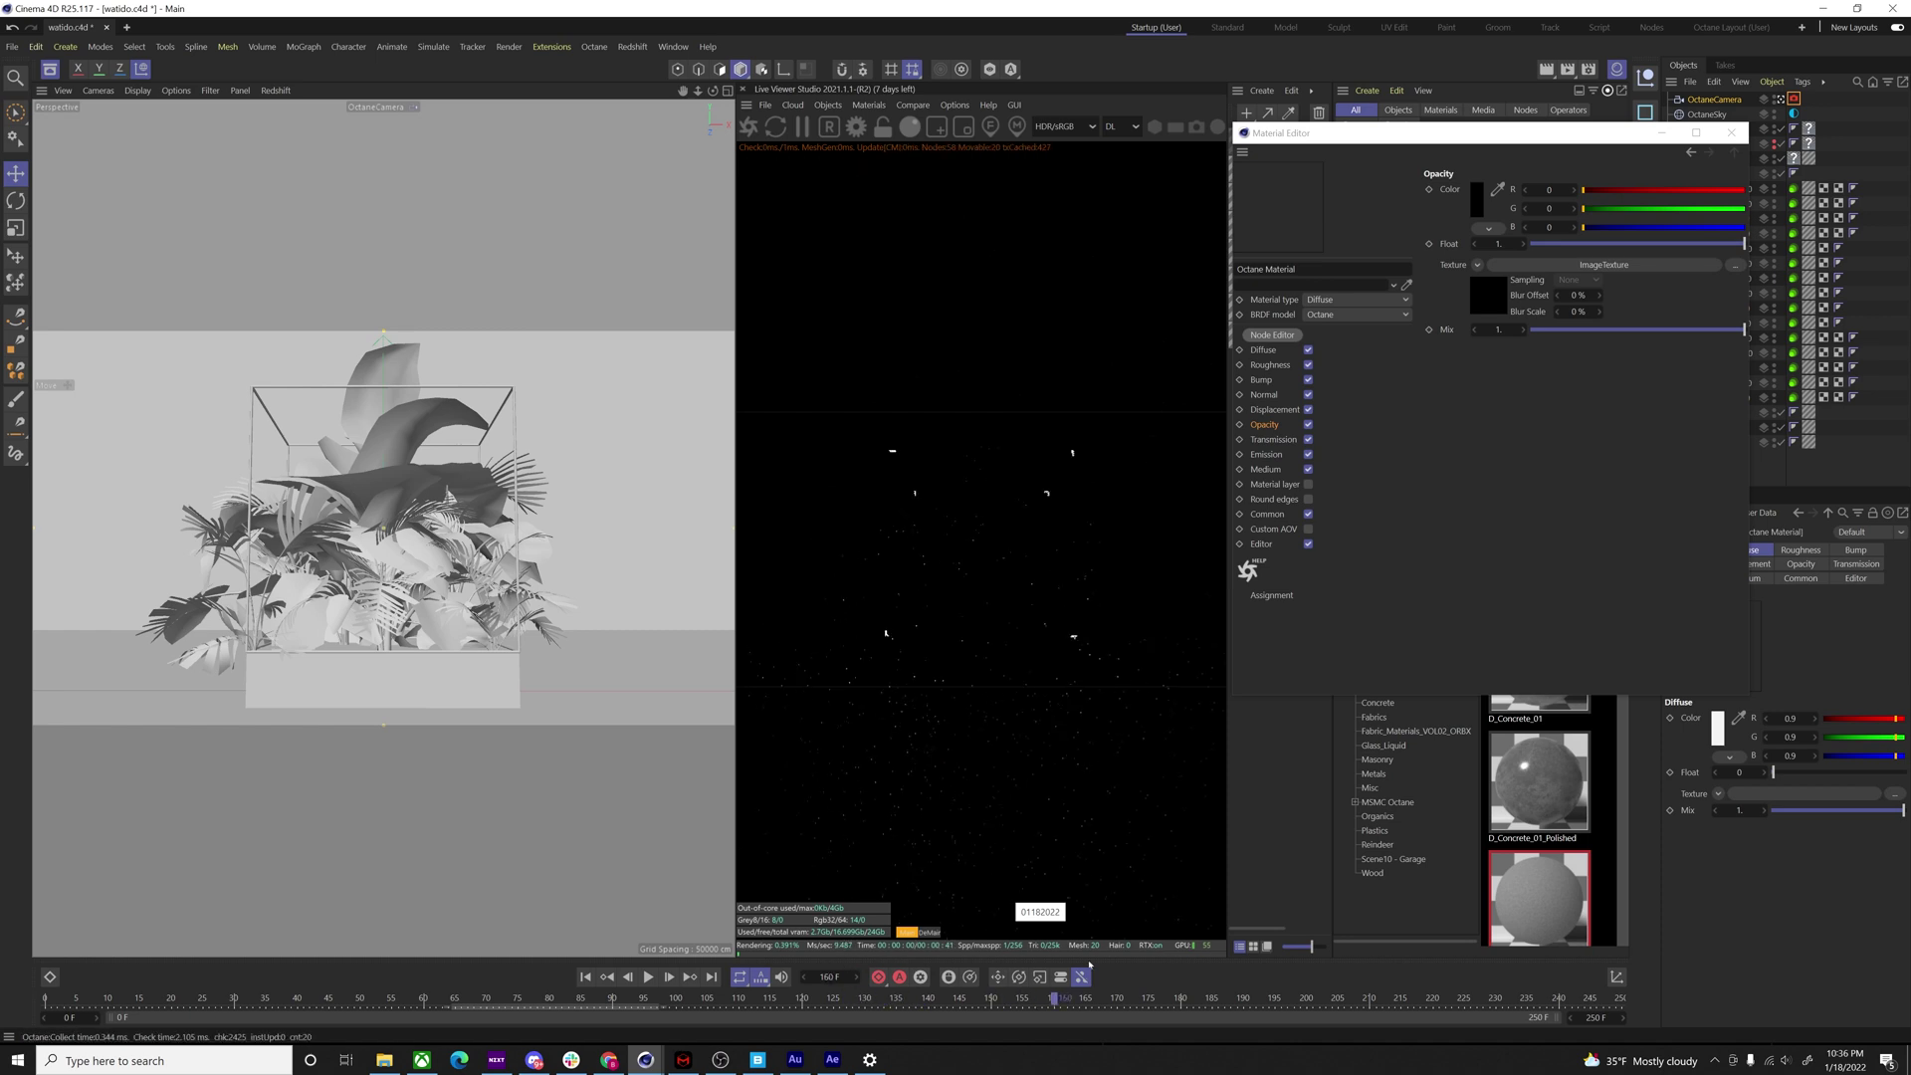
{"action": "left_click", "coordinate": [1257, 998]}
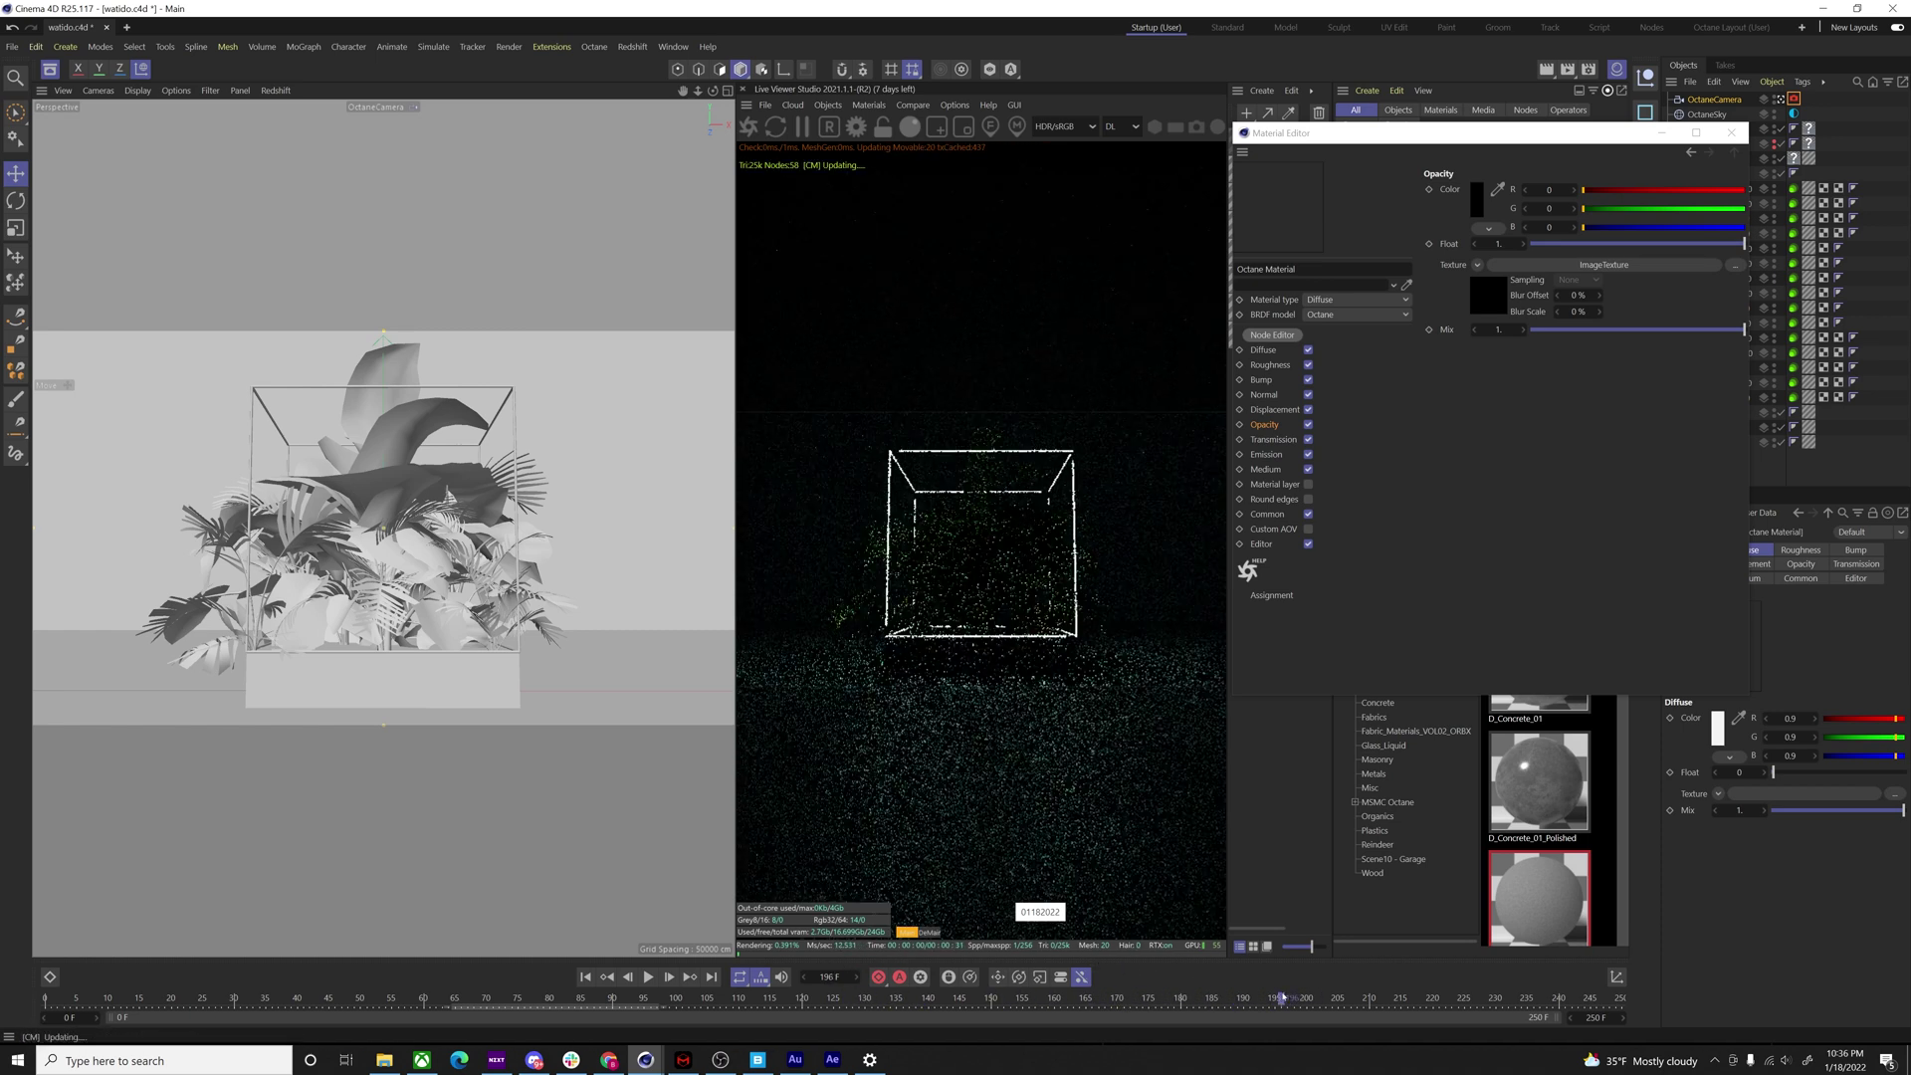
{"action": "left_click", "coordinate": [1176, 999]}
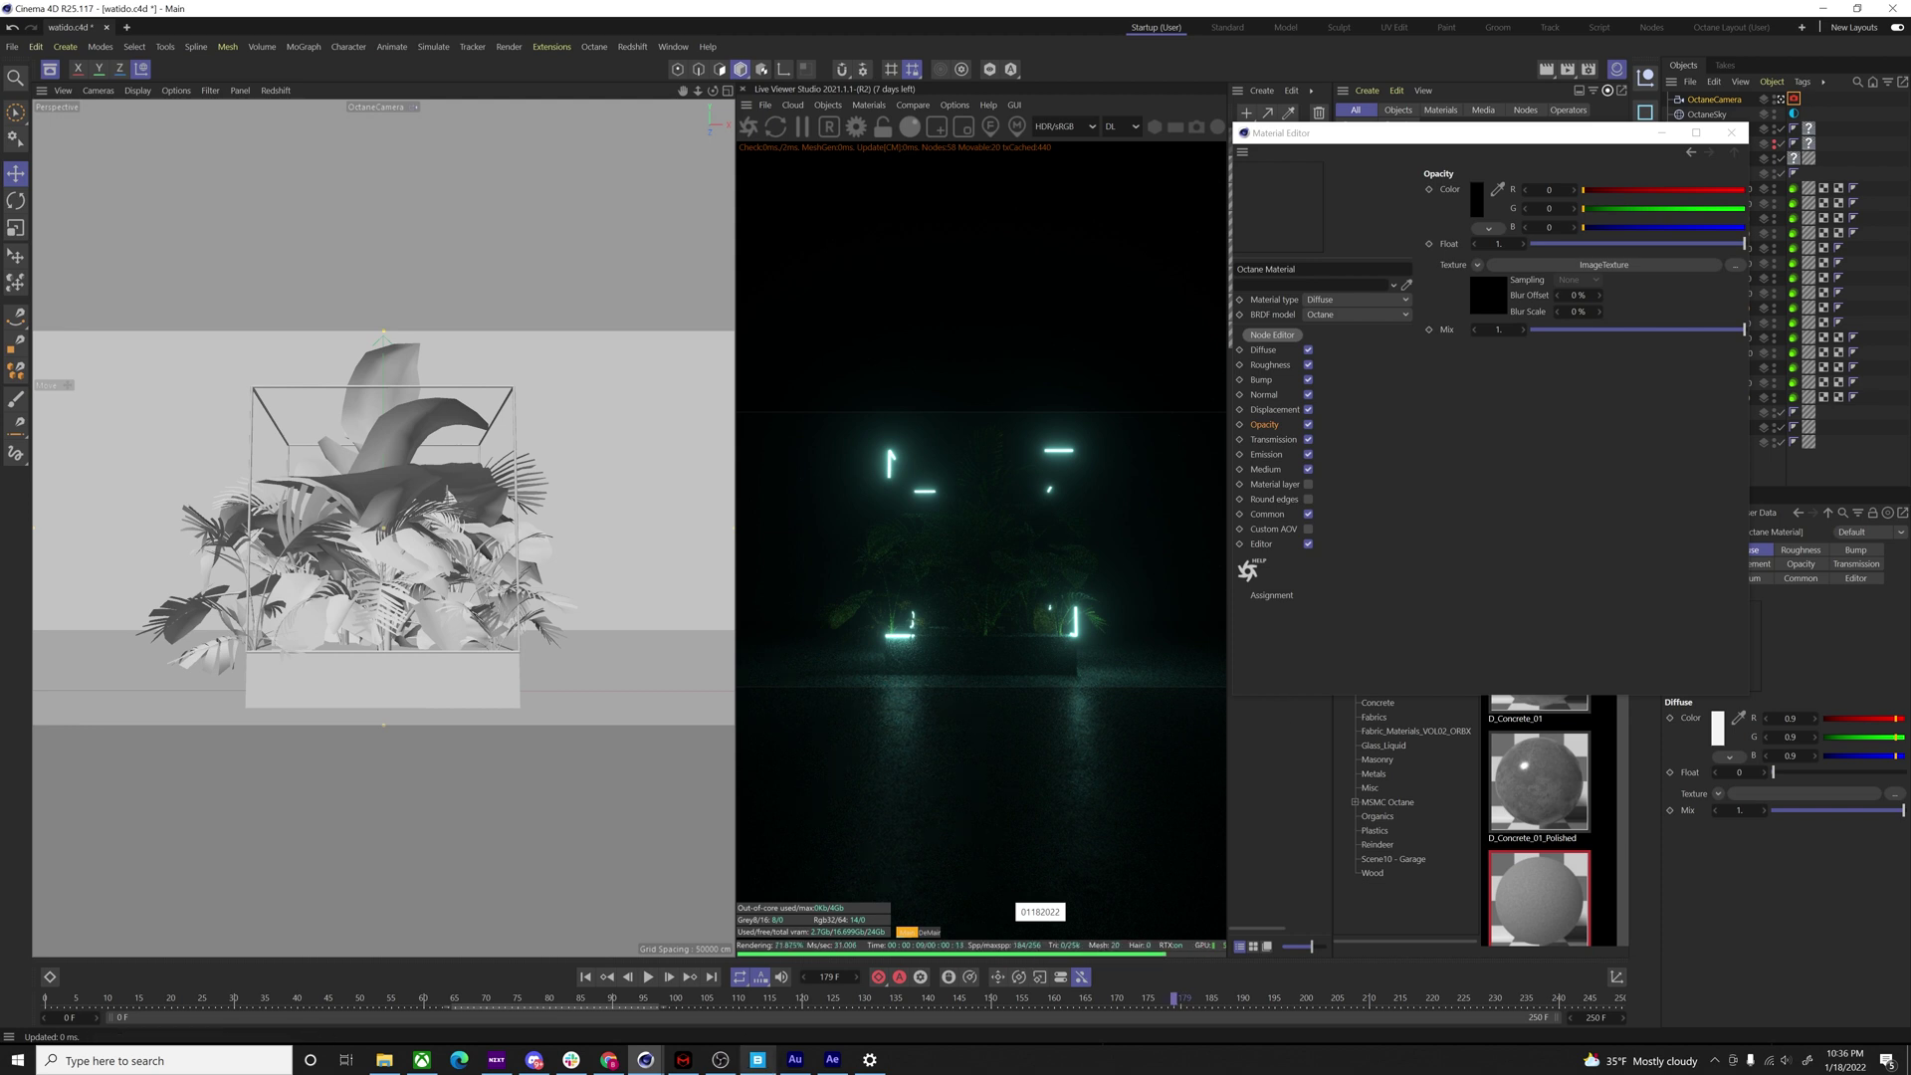
{"action": "mouse_move", "coordinate": [798, 1069]}
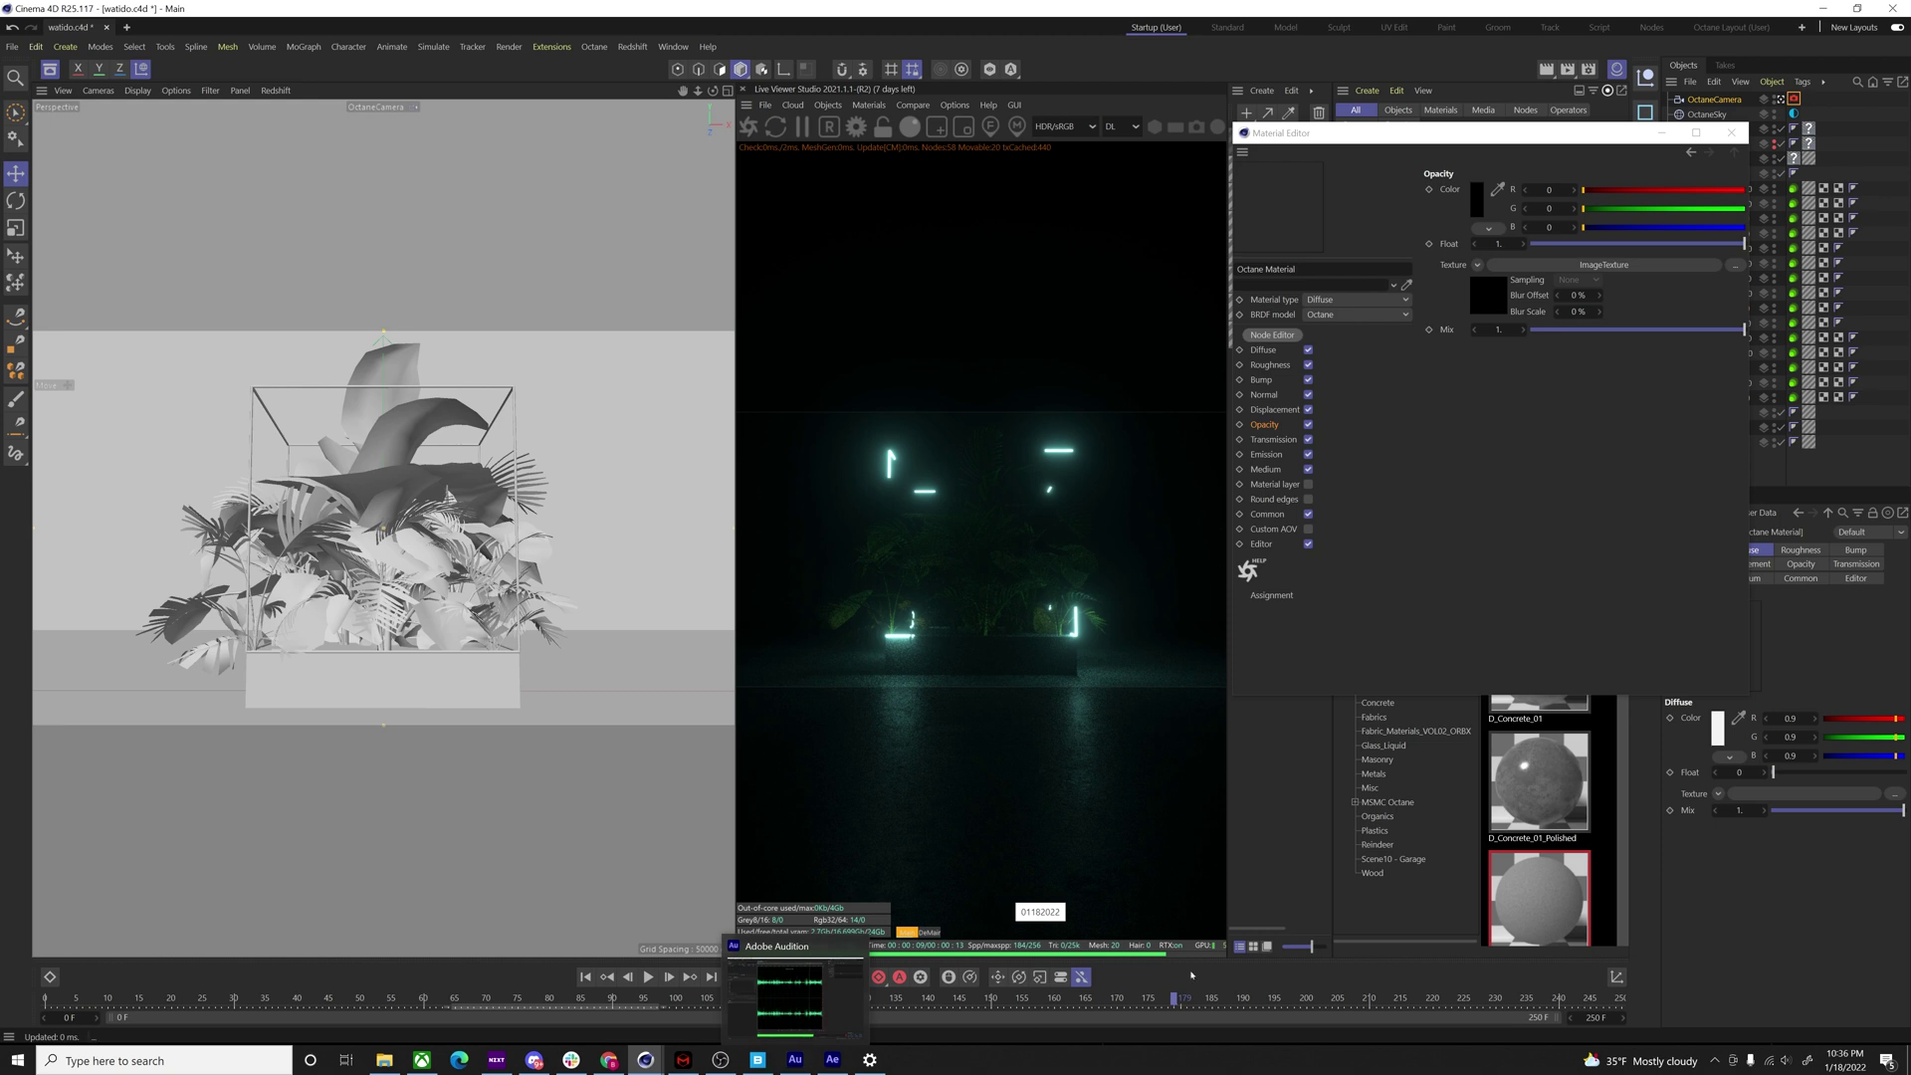
{"action": "left_click", "coordinate": [1282, 999]}
{"action": "left_click", "coordinate": [1242, 999]}
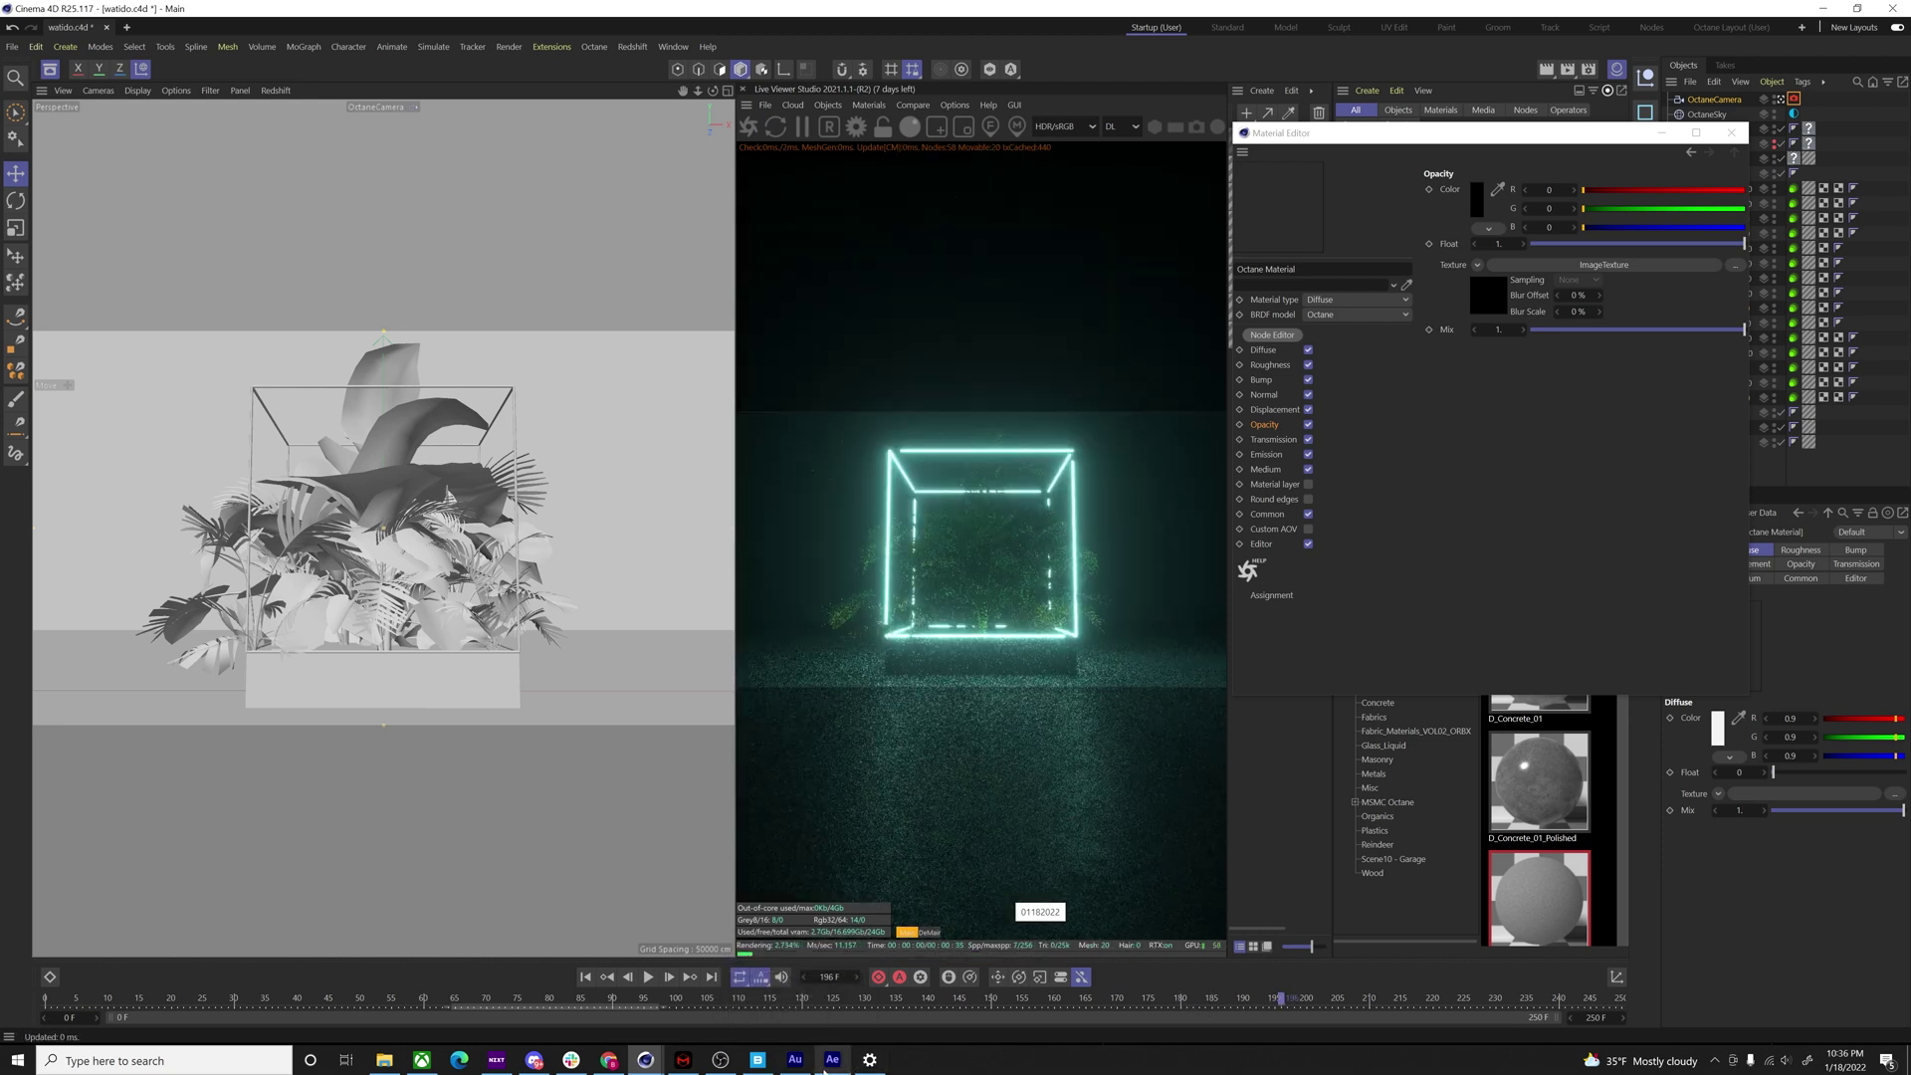
{"action": "left_click", "coordinate": [1184, 998]}
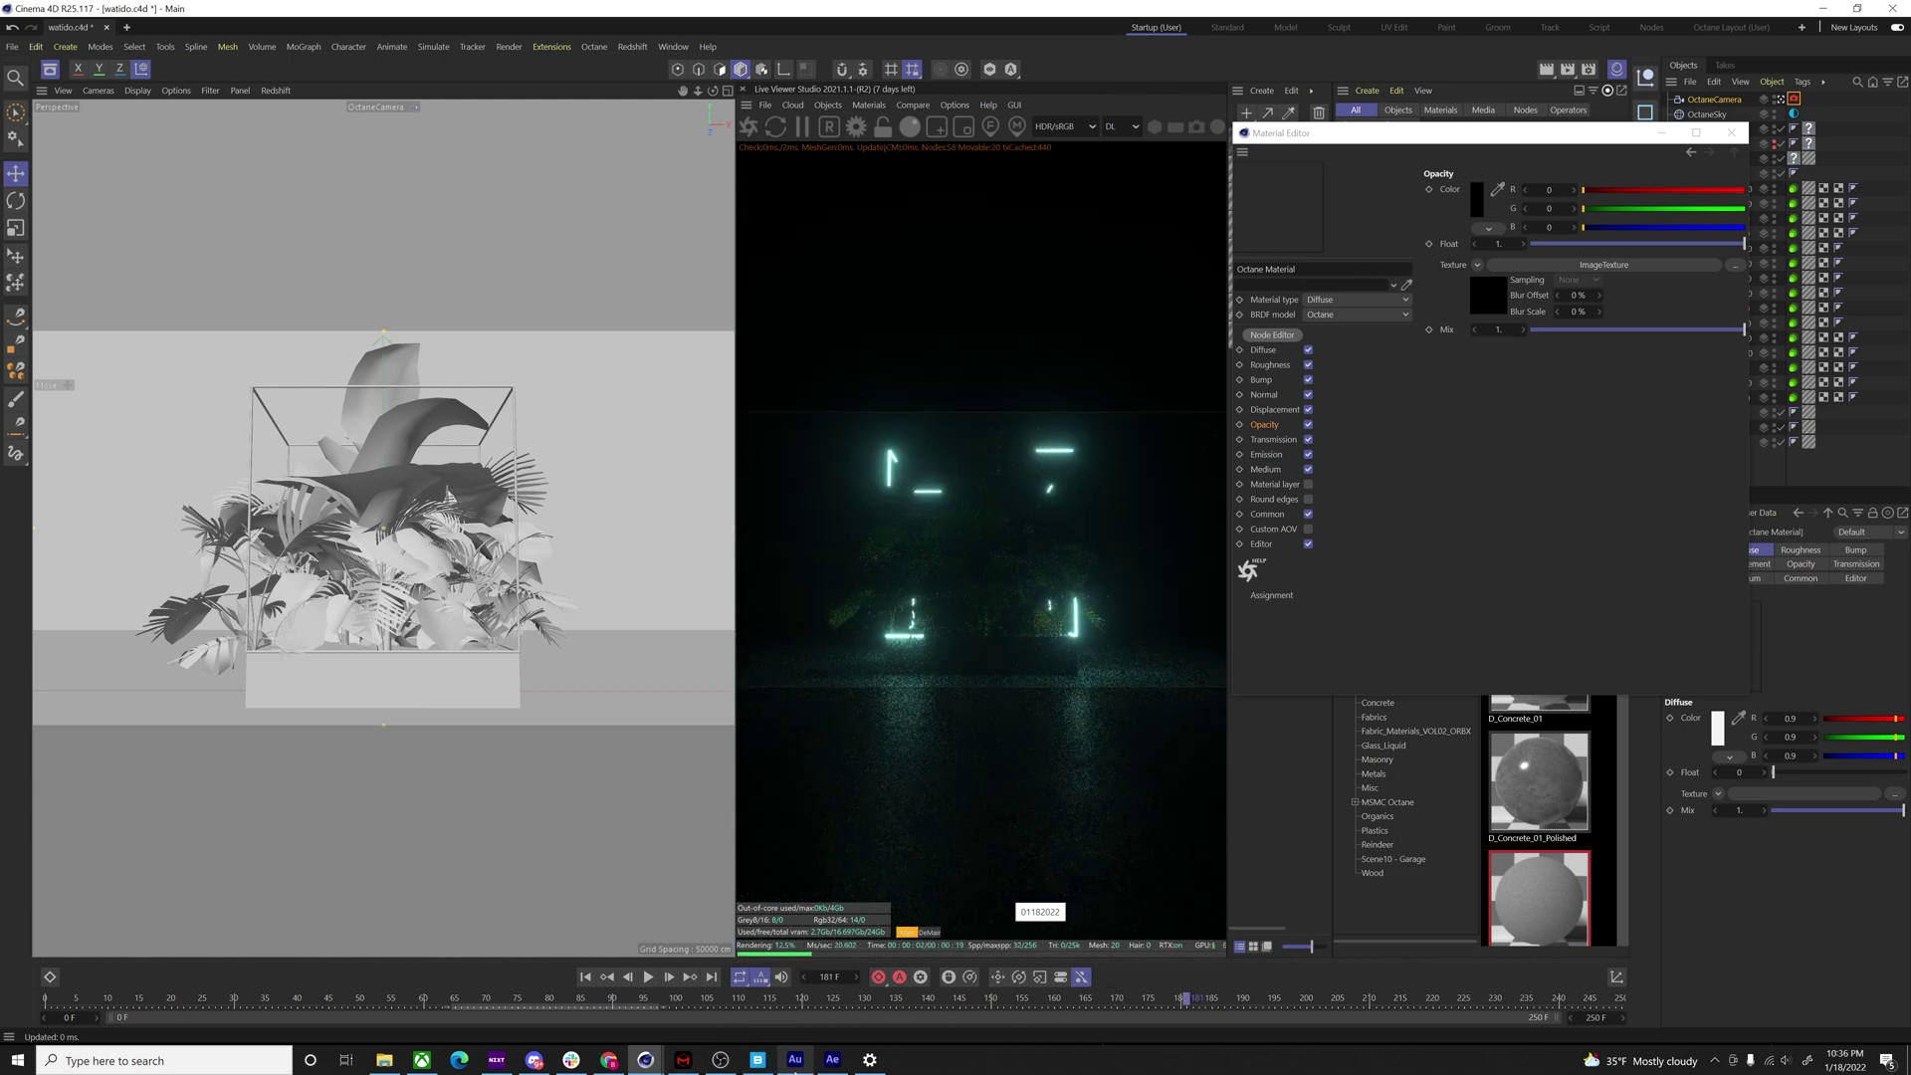
- Switch to After Effects and create a new 2000 × 2000 px composition at 30 frames per second
{"action": "mouse_move", "coordinate": [796, 1063]}
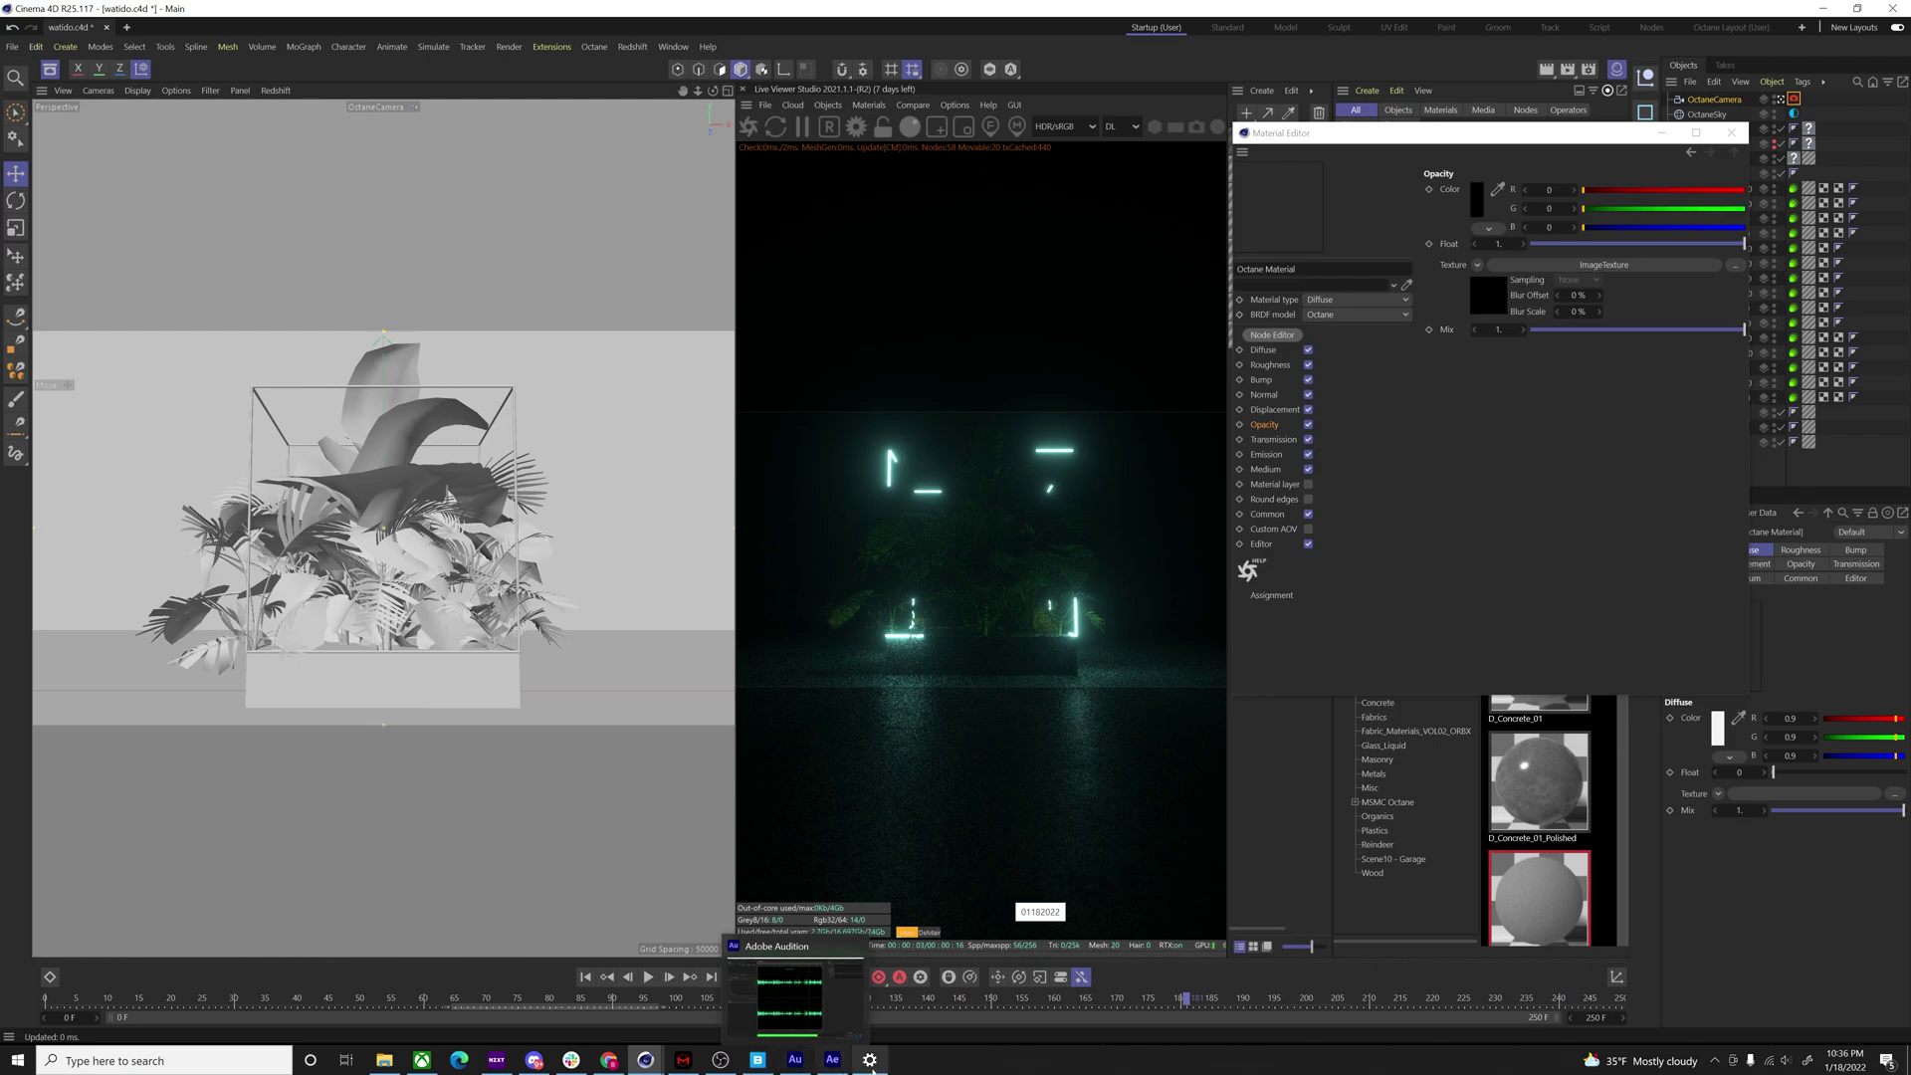
{"action": "left_click", "coordinate": [833, 1060]}
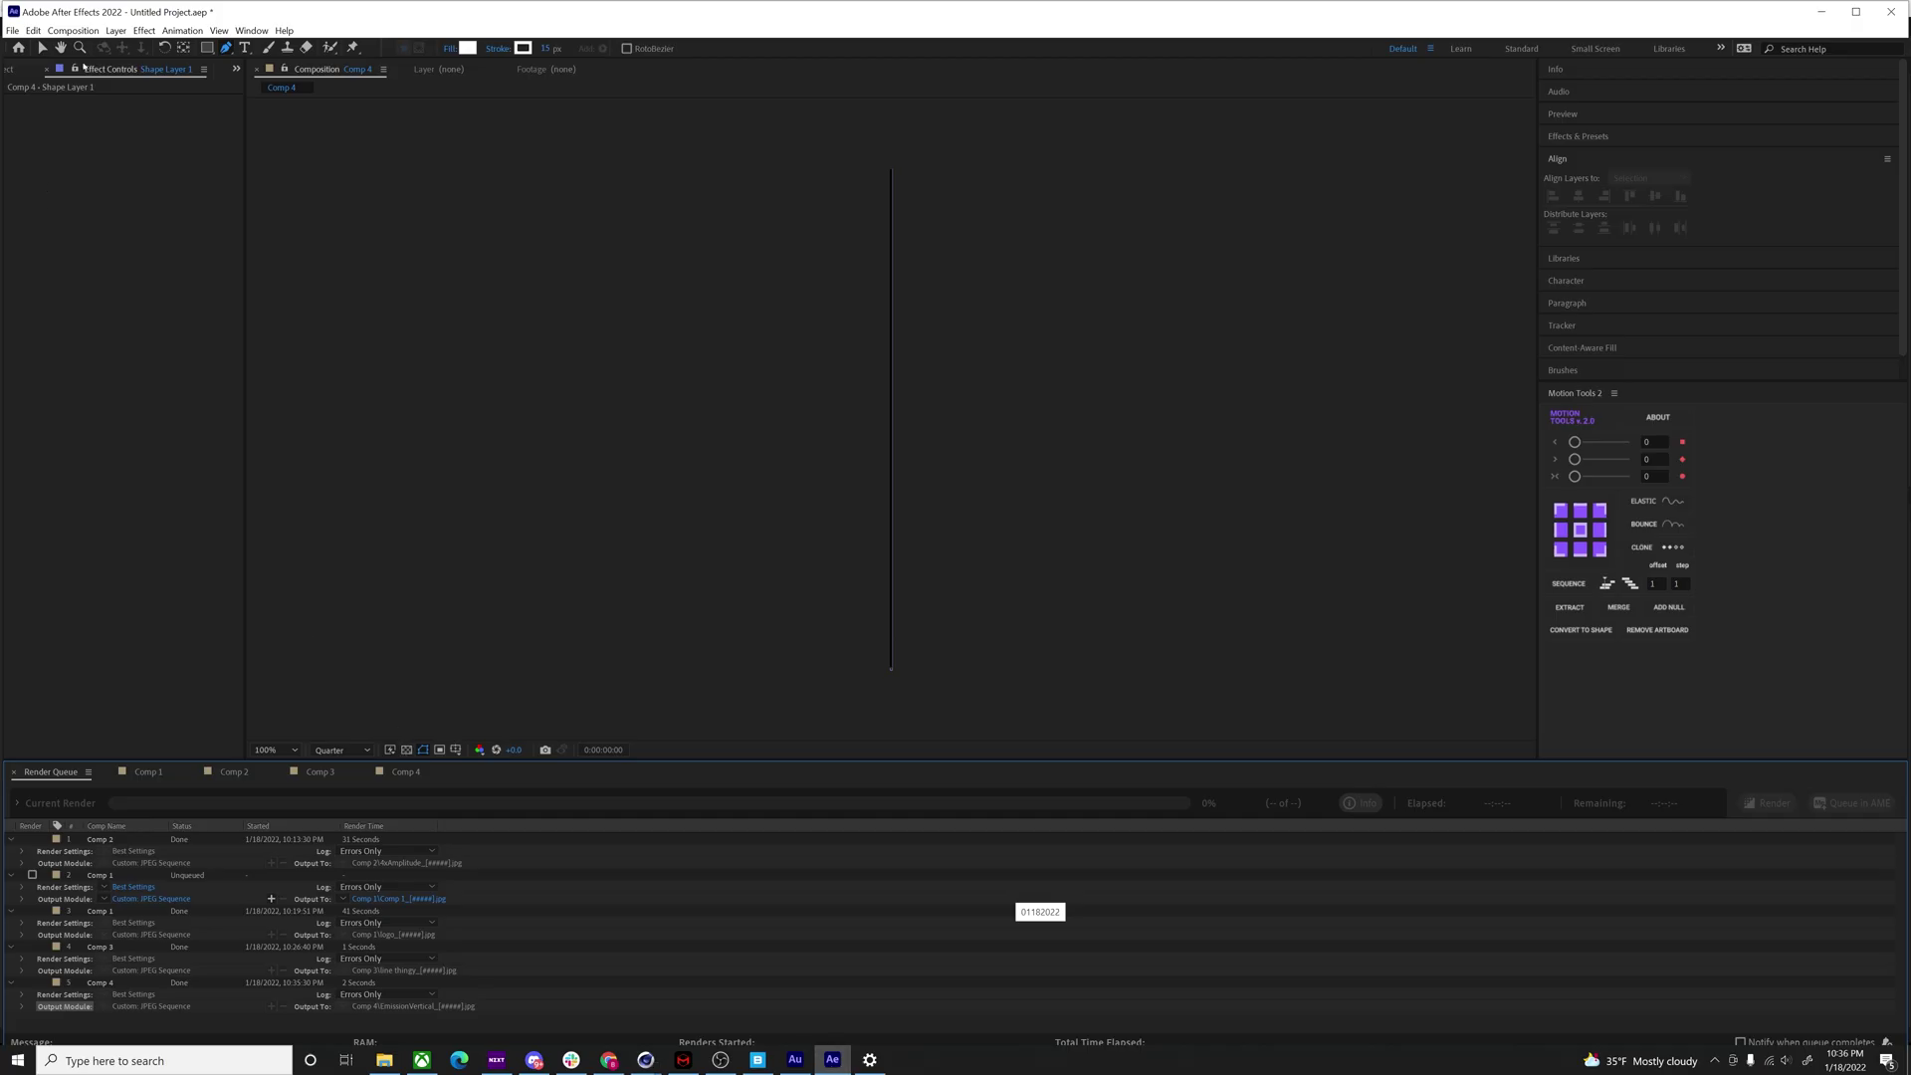
{"action": "left_click", "coordinate": [73, 30]}
{"action": "left_click", "coordinate": [99, 61]}
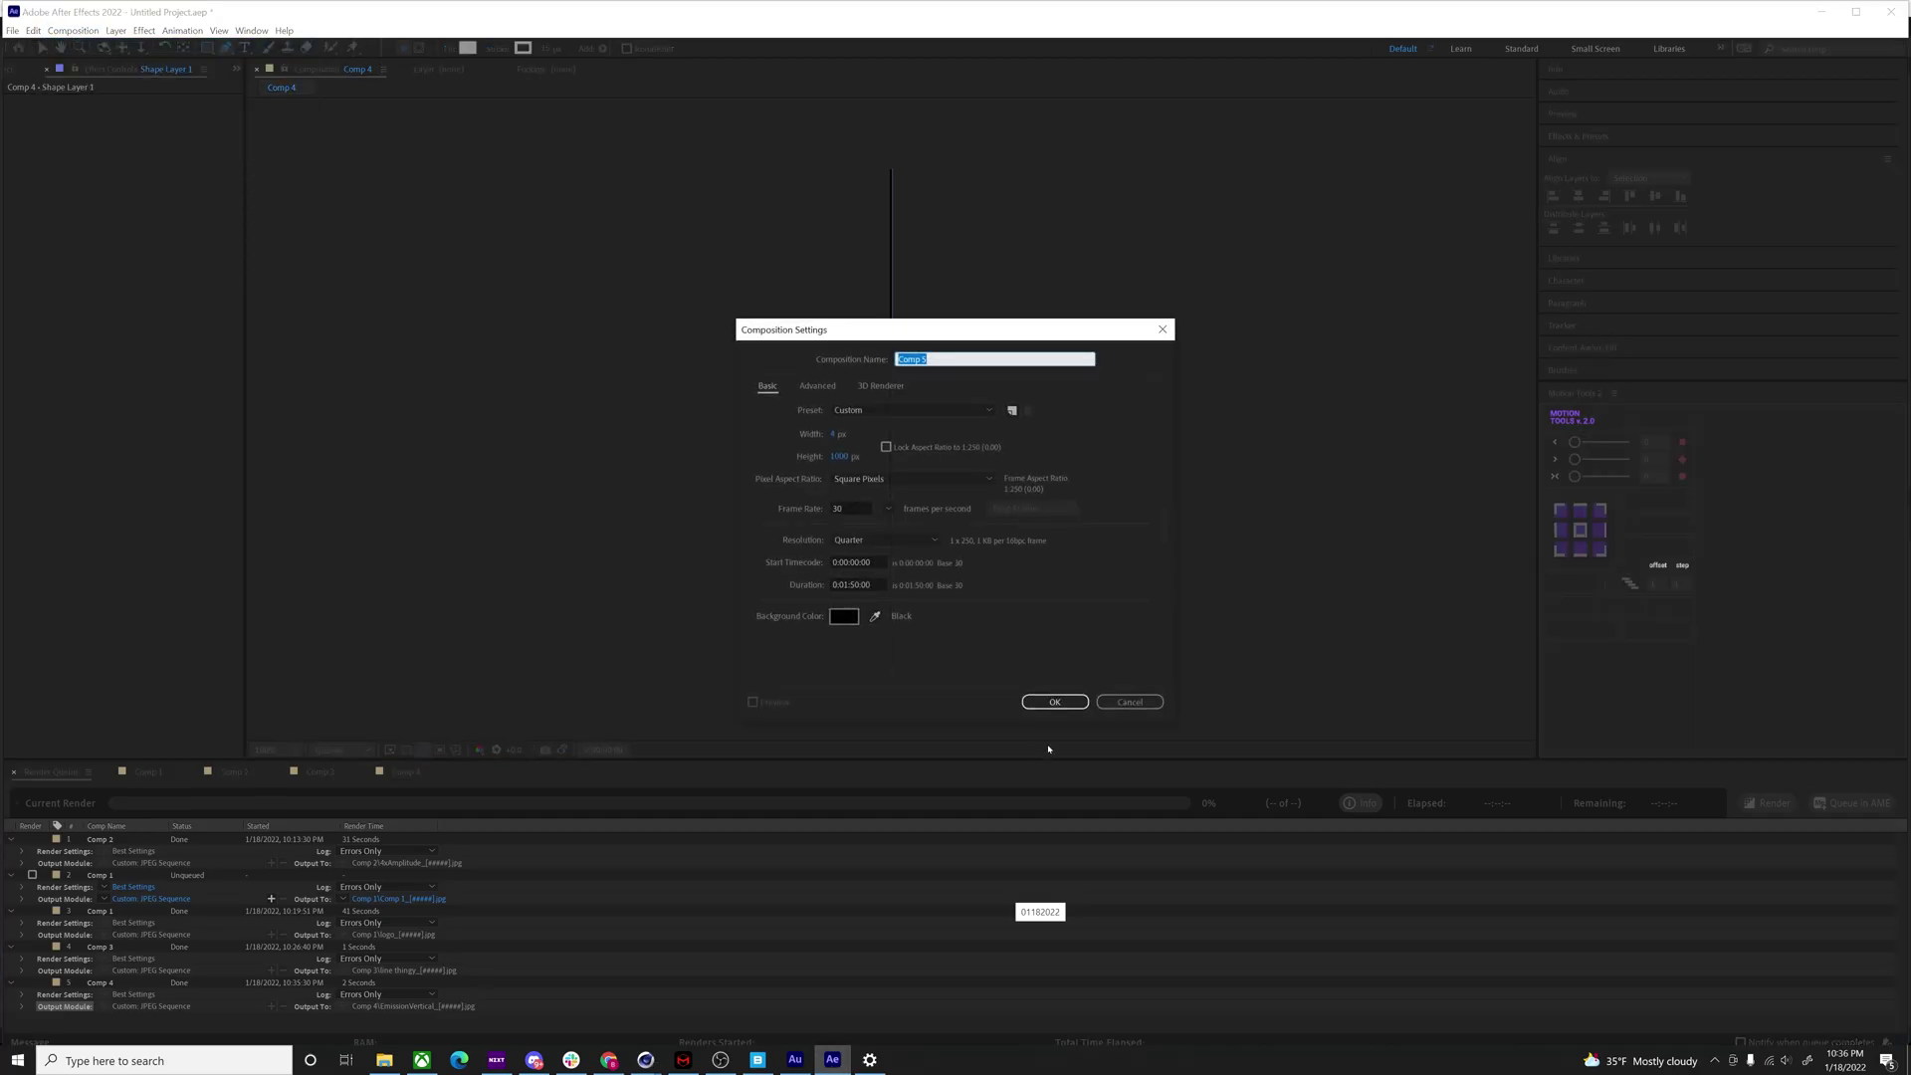
{"action": "left_click", "coordinate": [837, 436]}
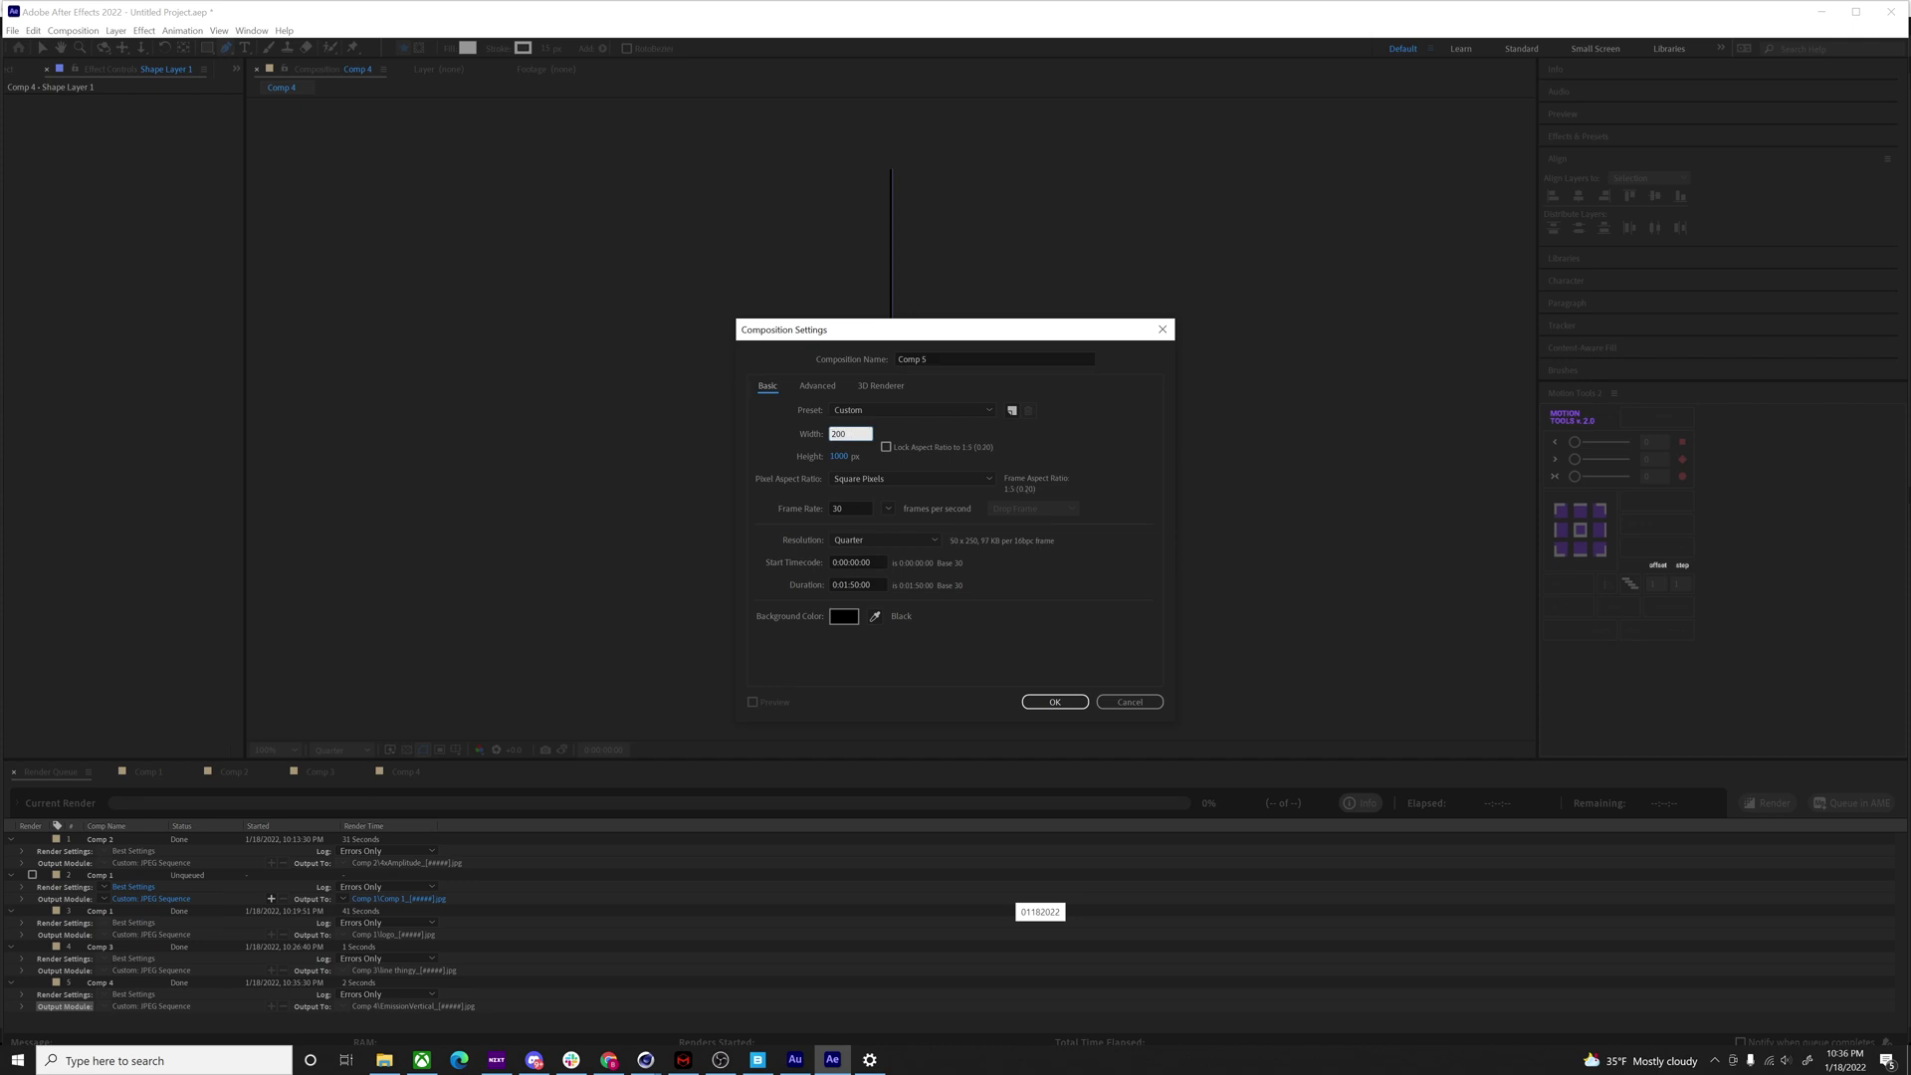
{"action": "left_click", "coordinate": [835, 454]}
{"action": "type", "text": "2000"}
{"action": "key", "text": "Return"}
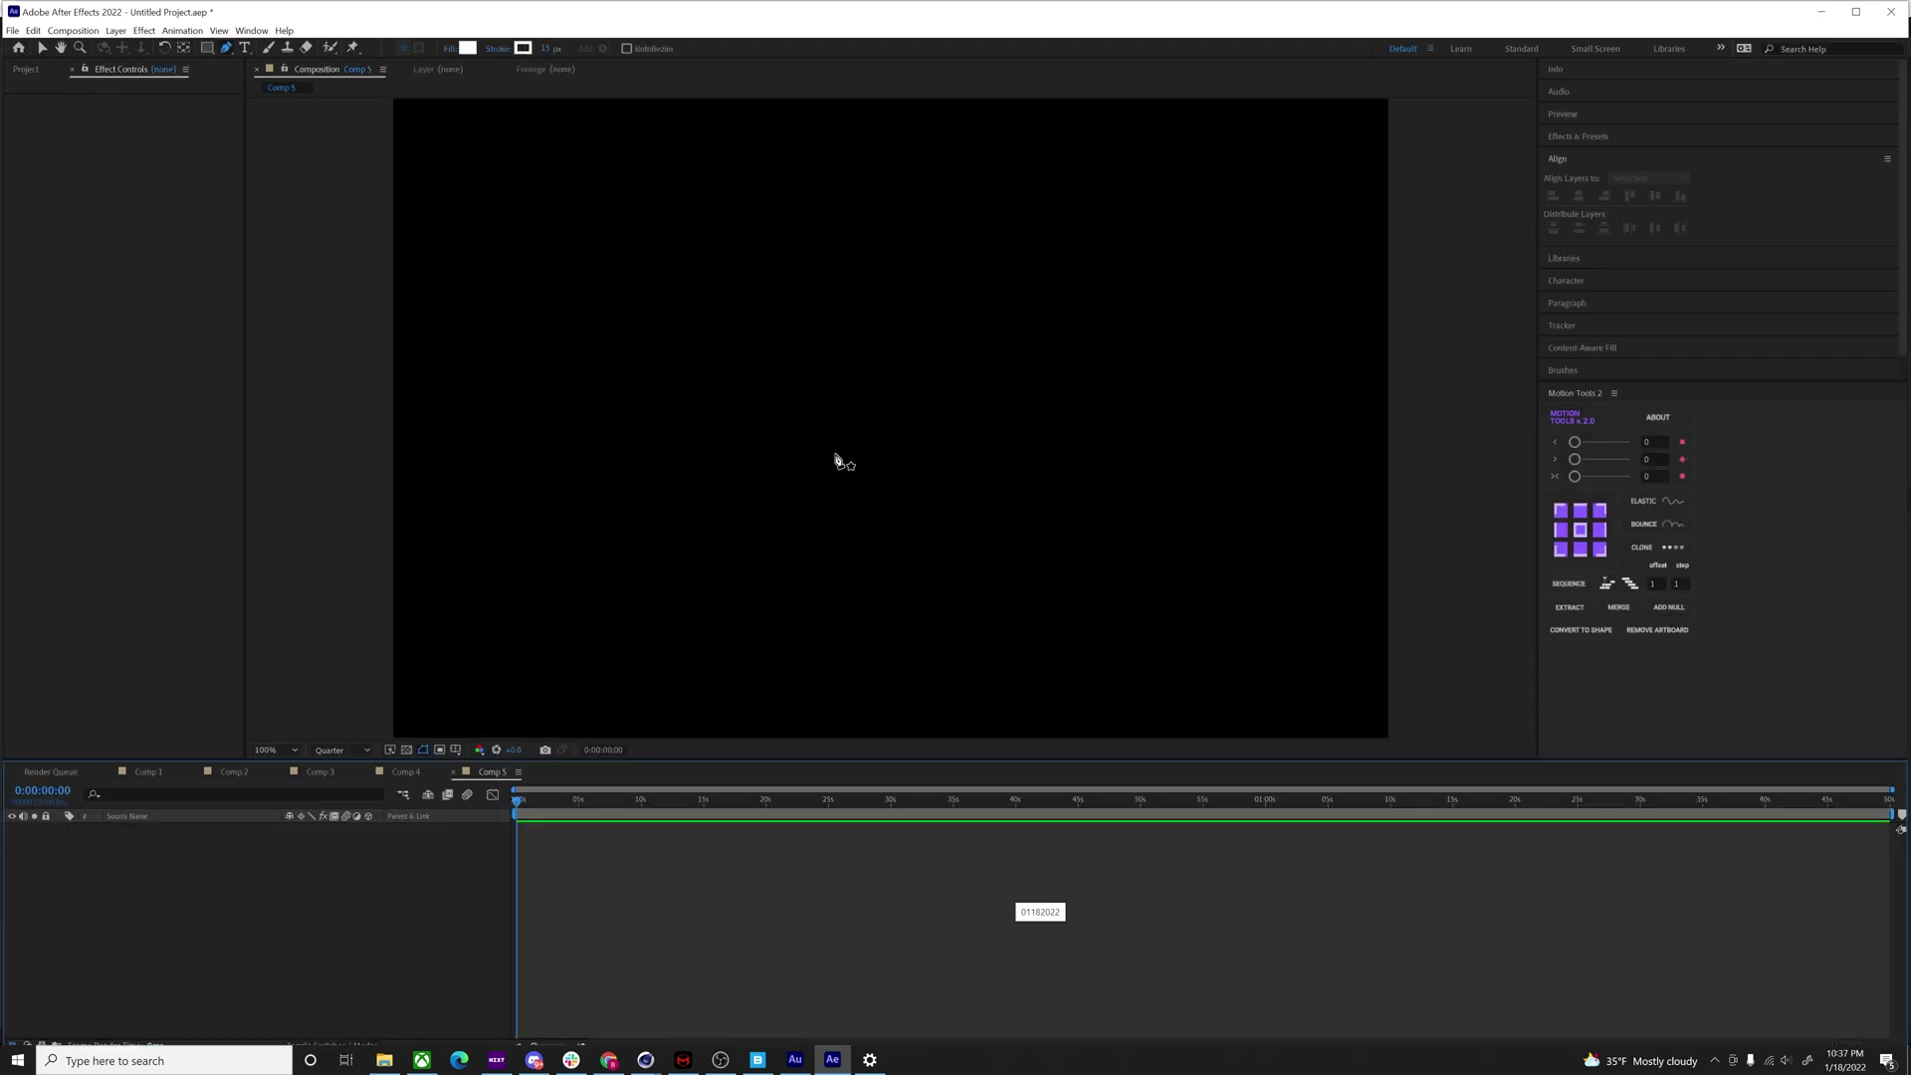
{"action": "scroll", "coordinate": [454, 412], "scroll_direction": "down", "scroll_amount": 1}
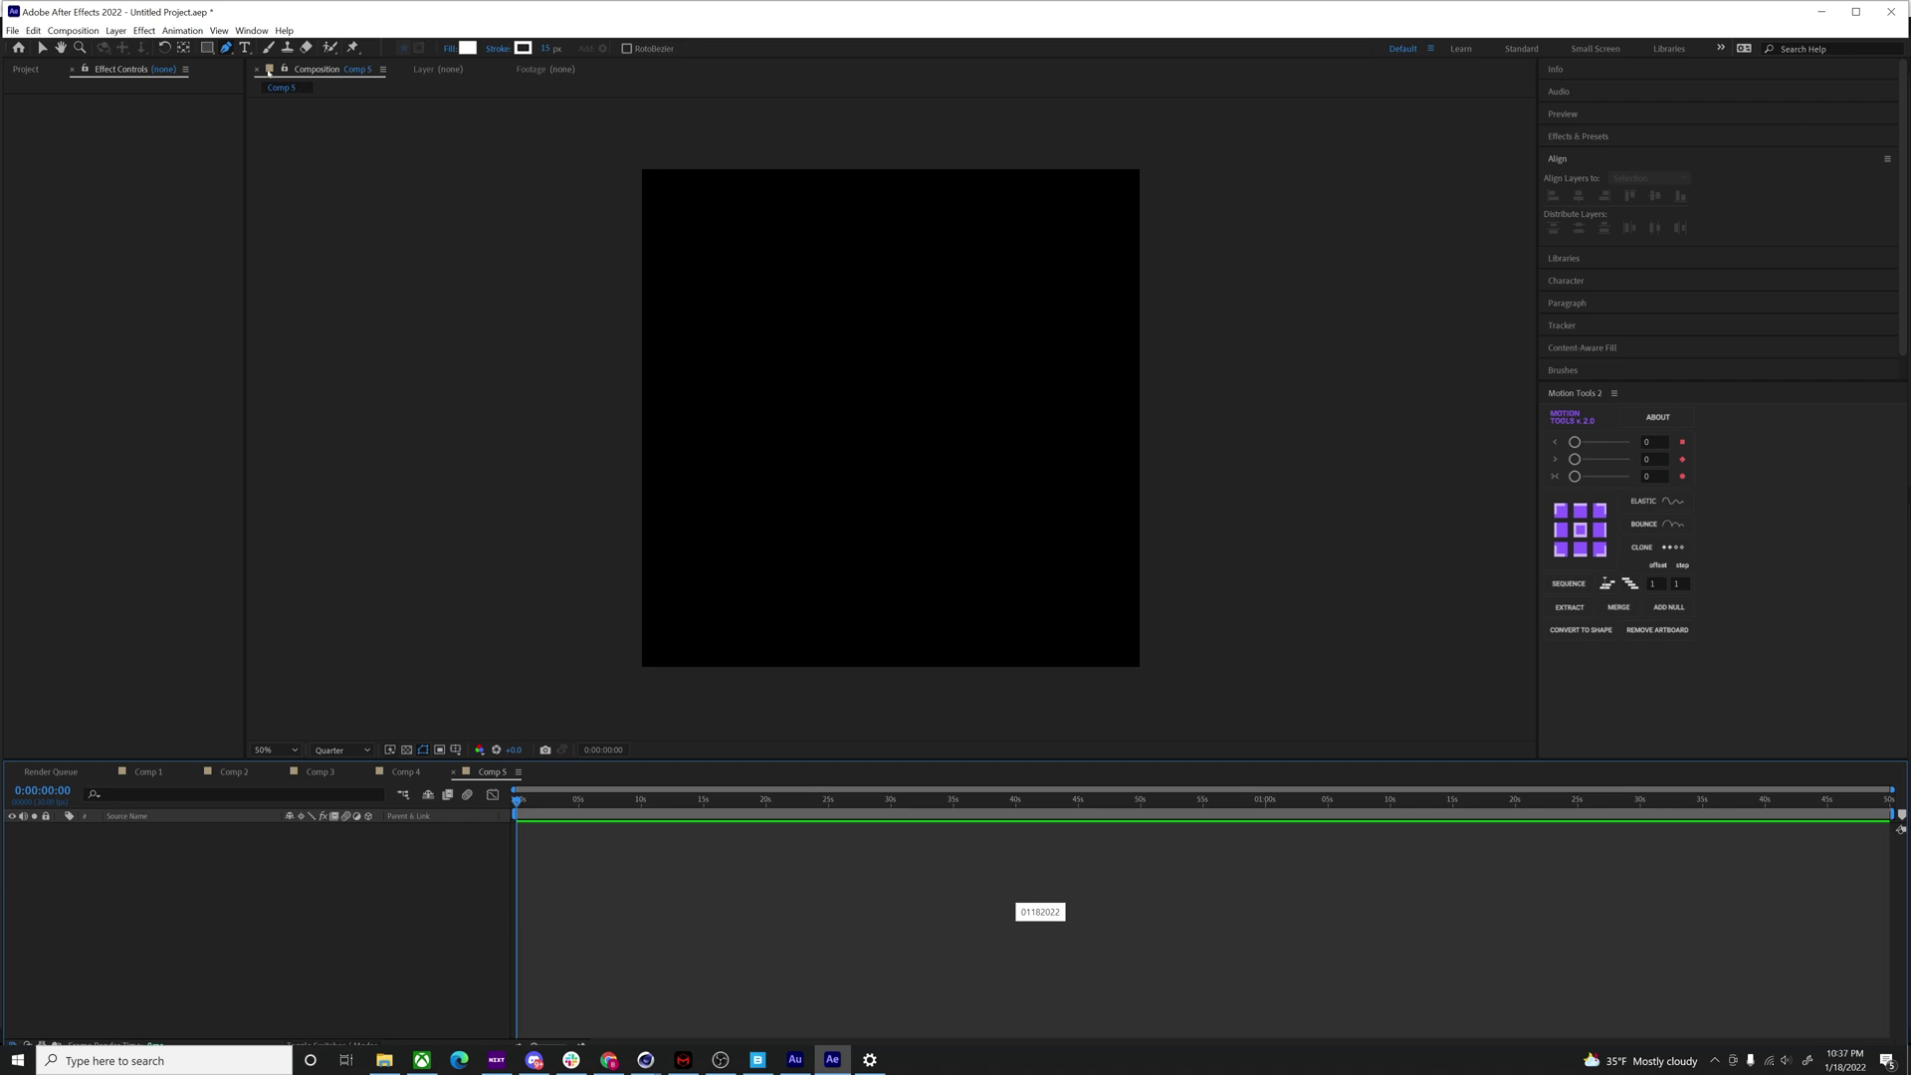
- Add a text layer reading "cafedisco.tv" near the centre of Comp 5
{"action": "left_click", "coordinate": [244, 48]}
{"action": "left_click", "coordinate": [866, 442]}
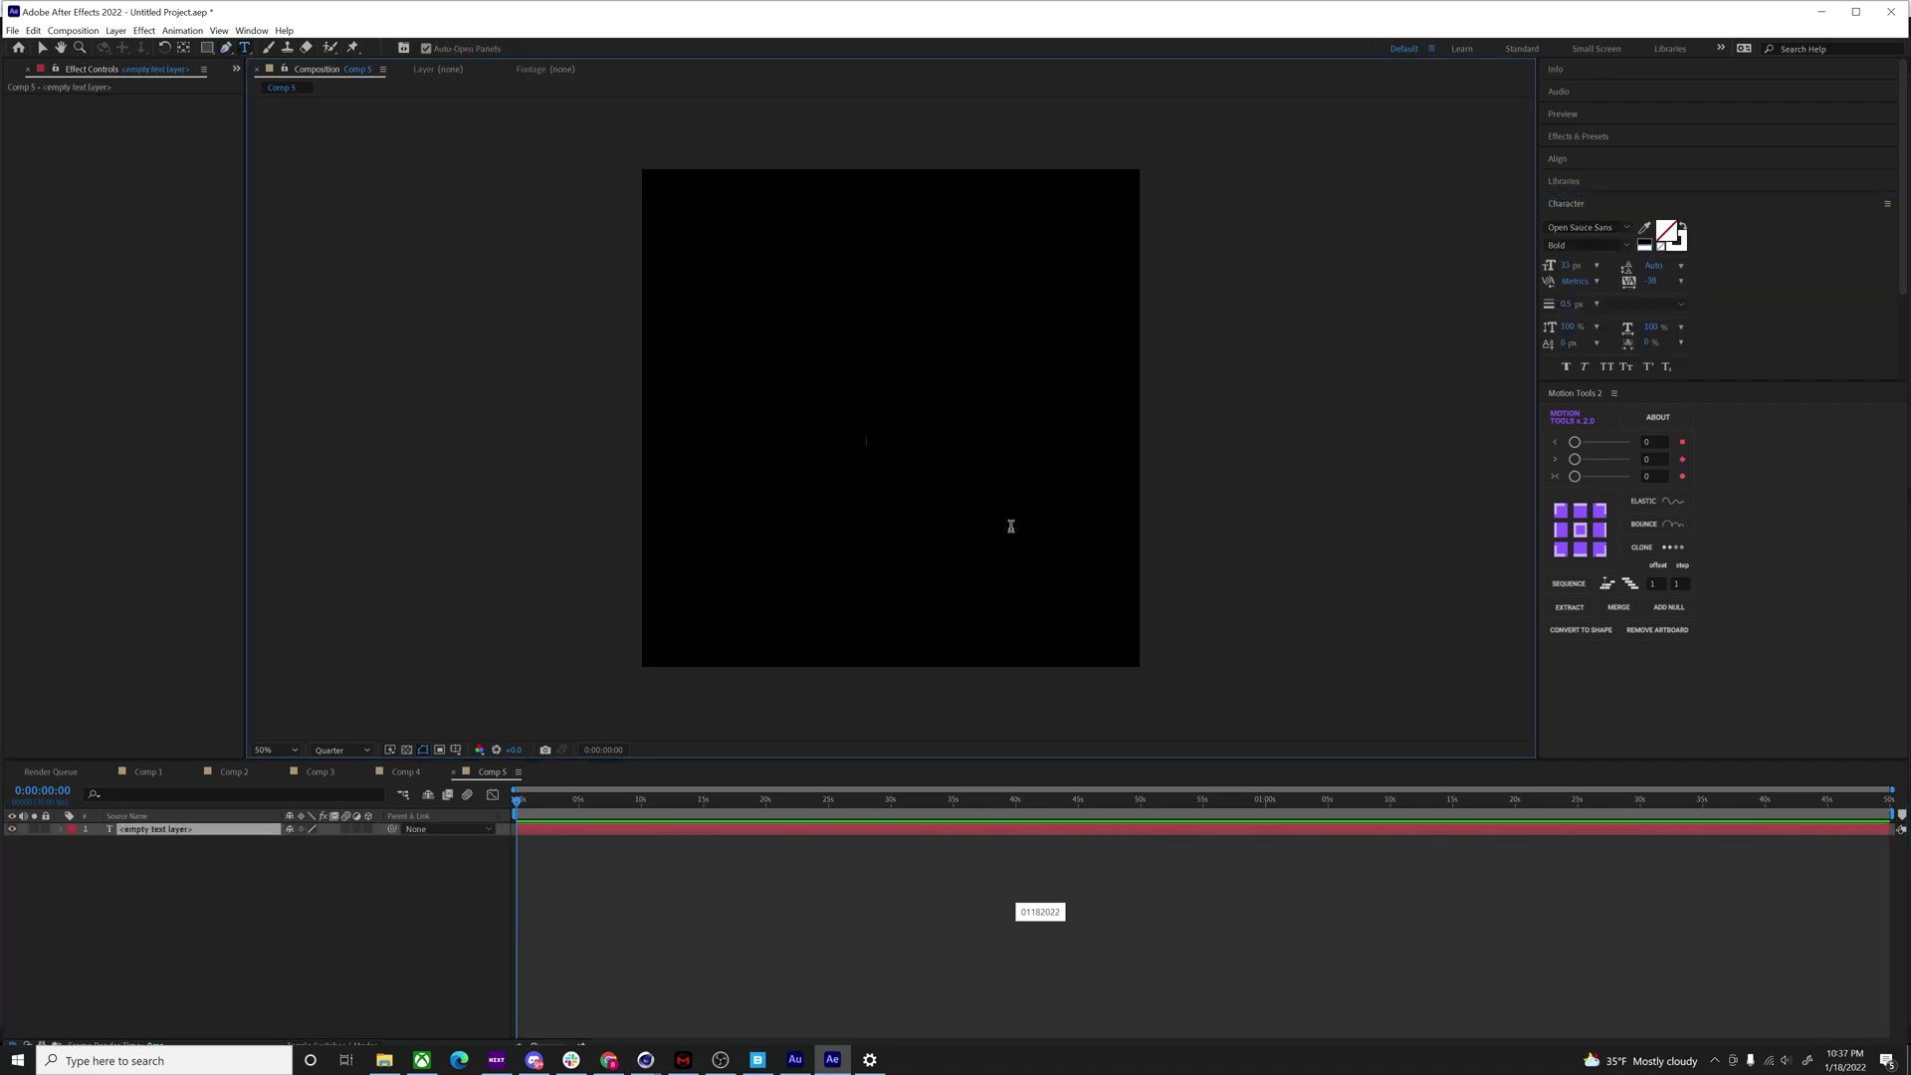
{"action": "type", "text": "cafedis"}
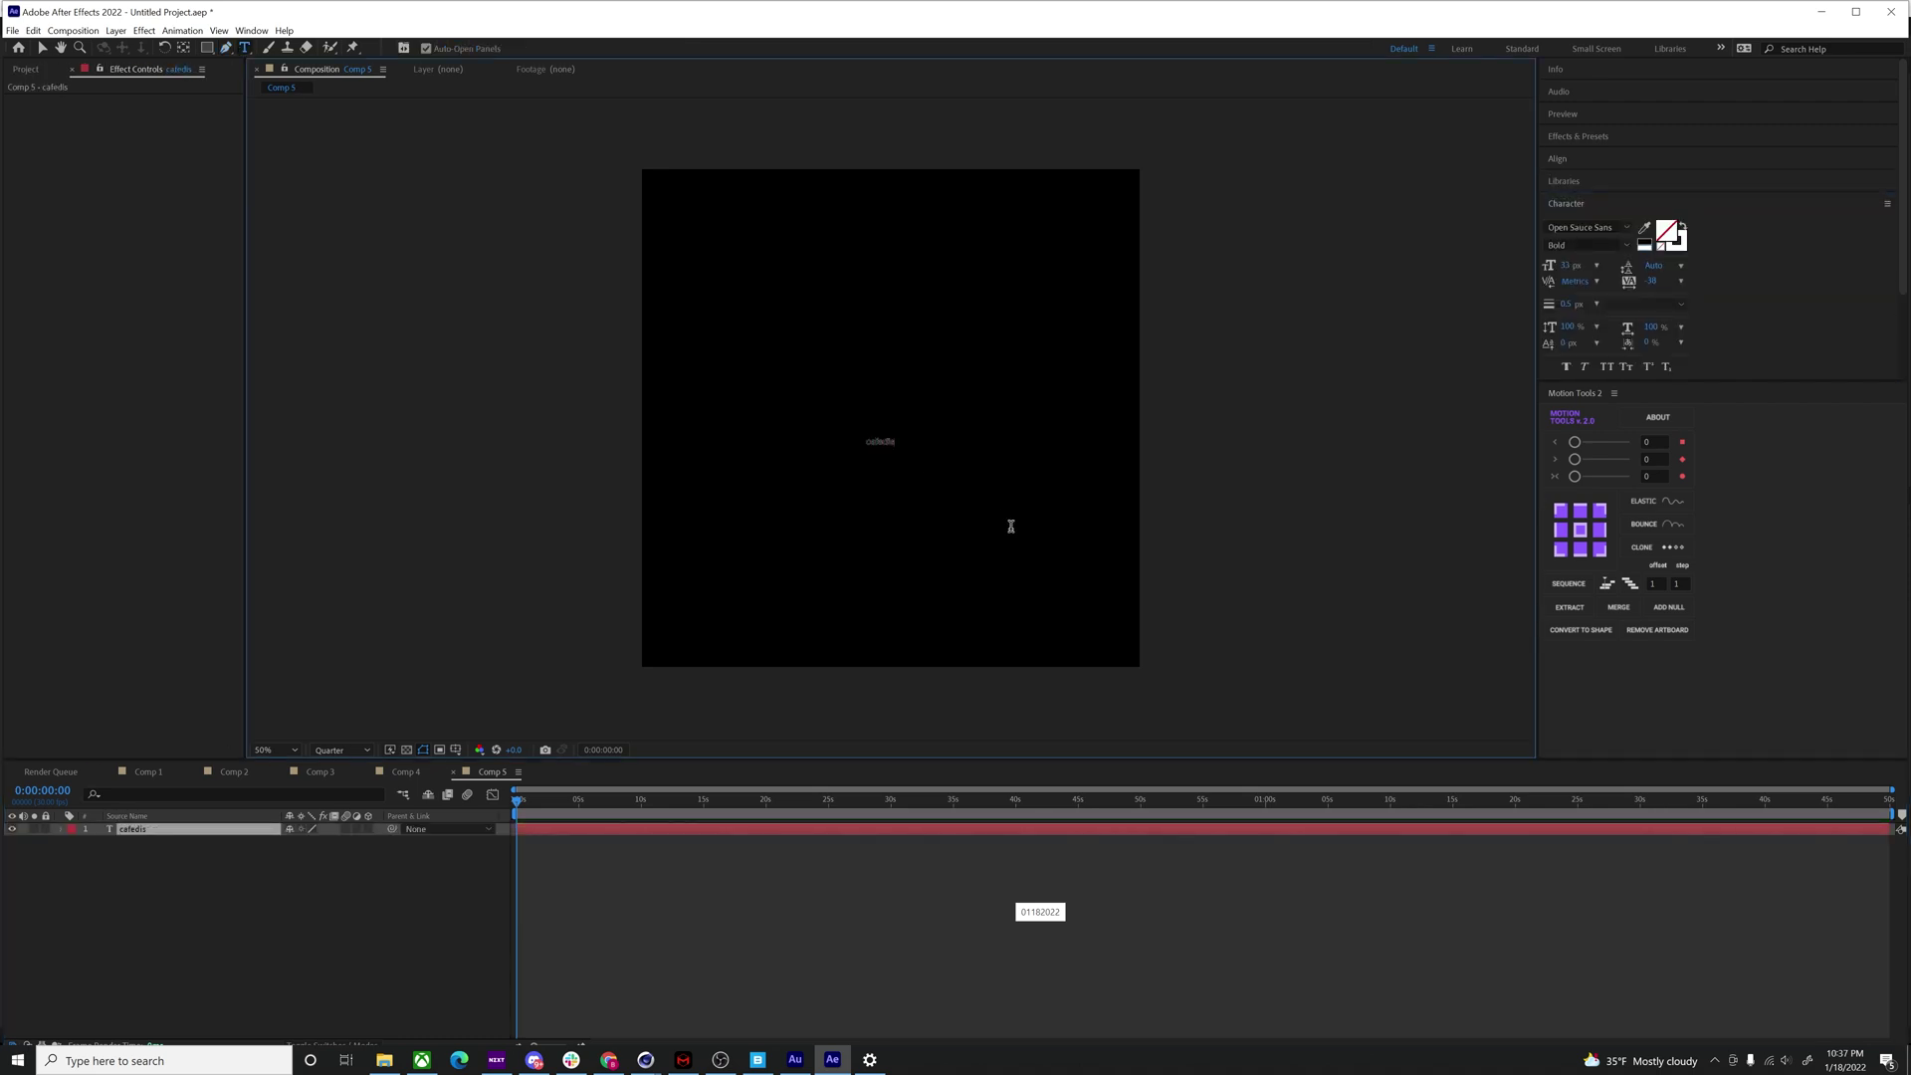
{"action": "type", "text": "co.tv"}
{"action": "left_click", "coordinate": [40, 47]}
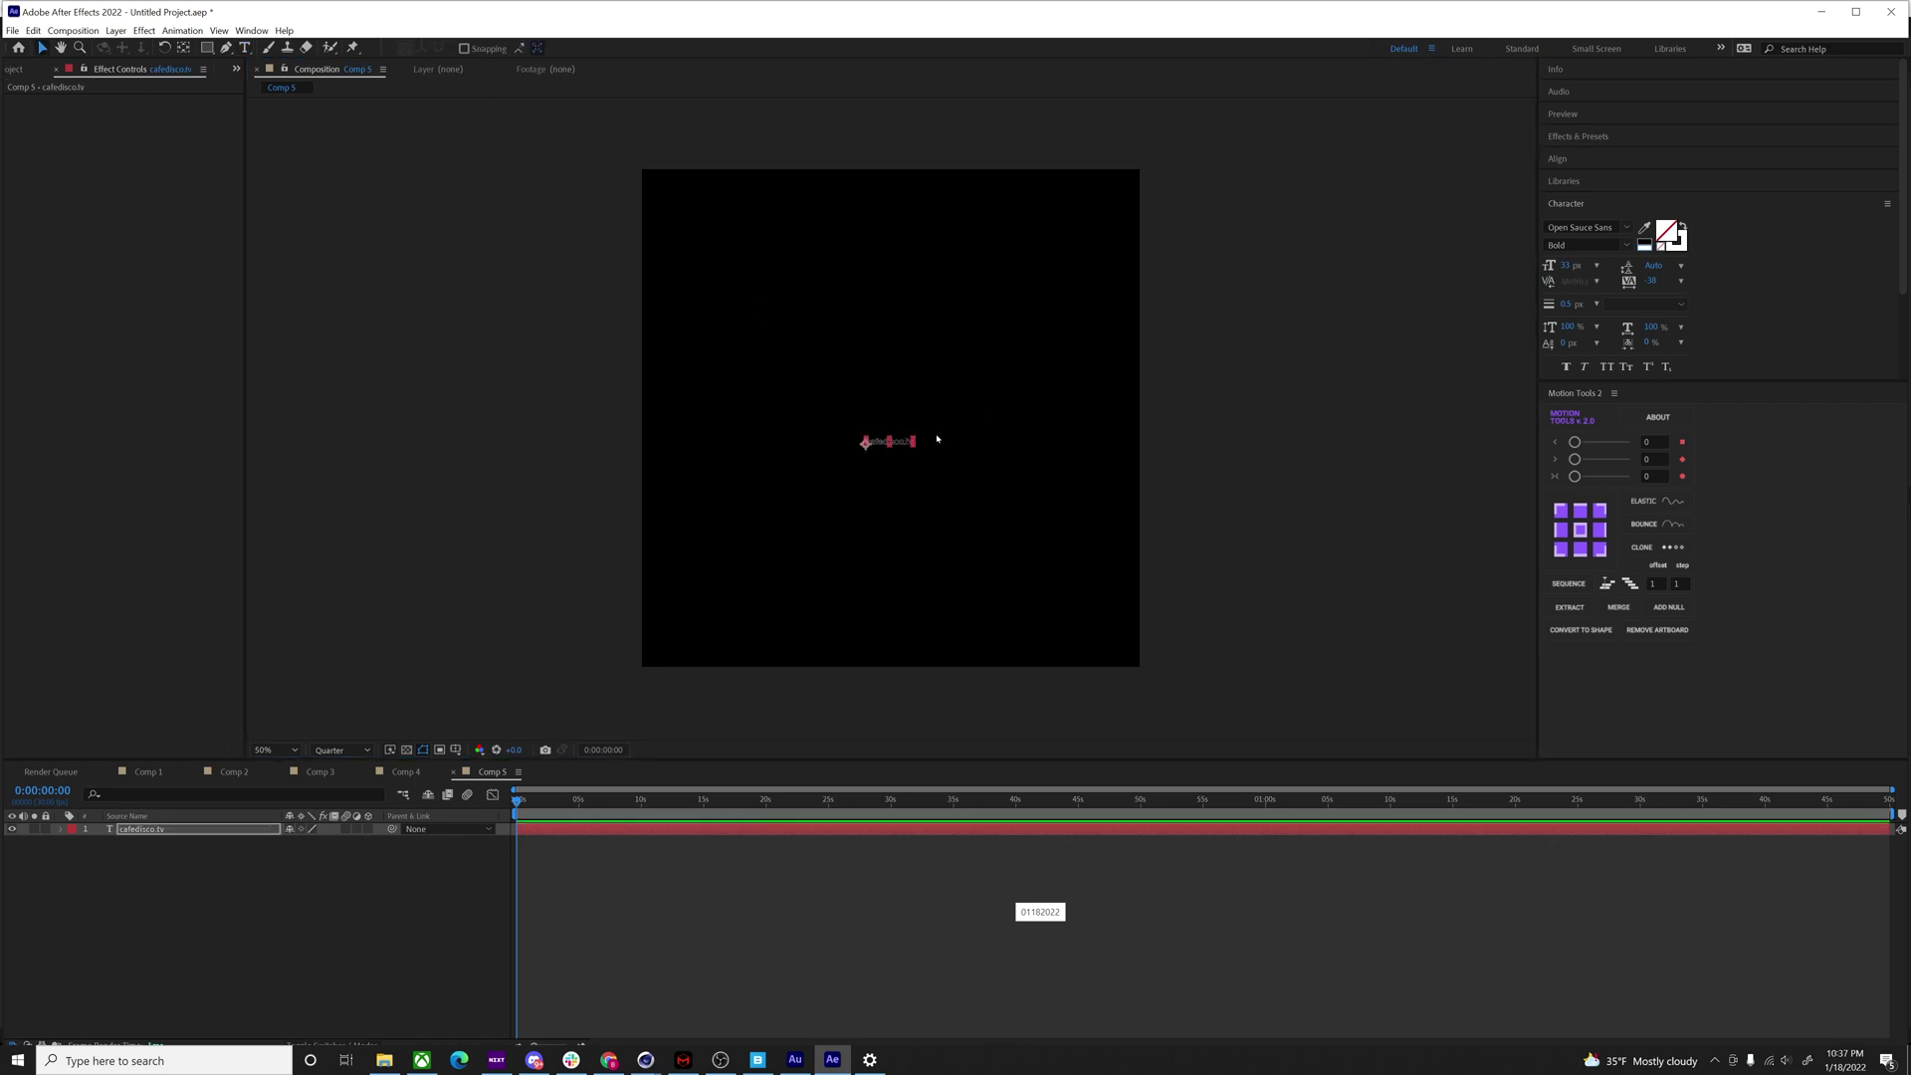
- Enlarge the text to span most of the composition's width and set its stroke width to 1 px
{"action": "left_click_drag", "start_coordinate": [1569, 266], "coordinate": [1813, 270]}
{"action": "left_click_drag", "start_coordinate": [1076, 419], "coordinate": [918, 415]}
{"action": "scroll", "coordinate": [917, 415], "scroll_direction": "up", "scroll_amount": 1}
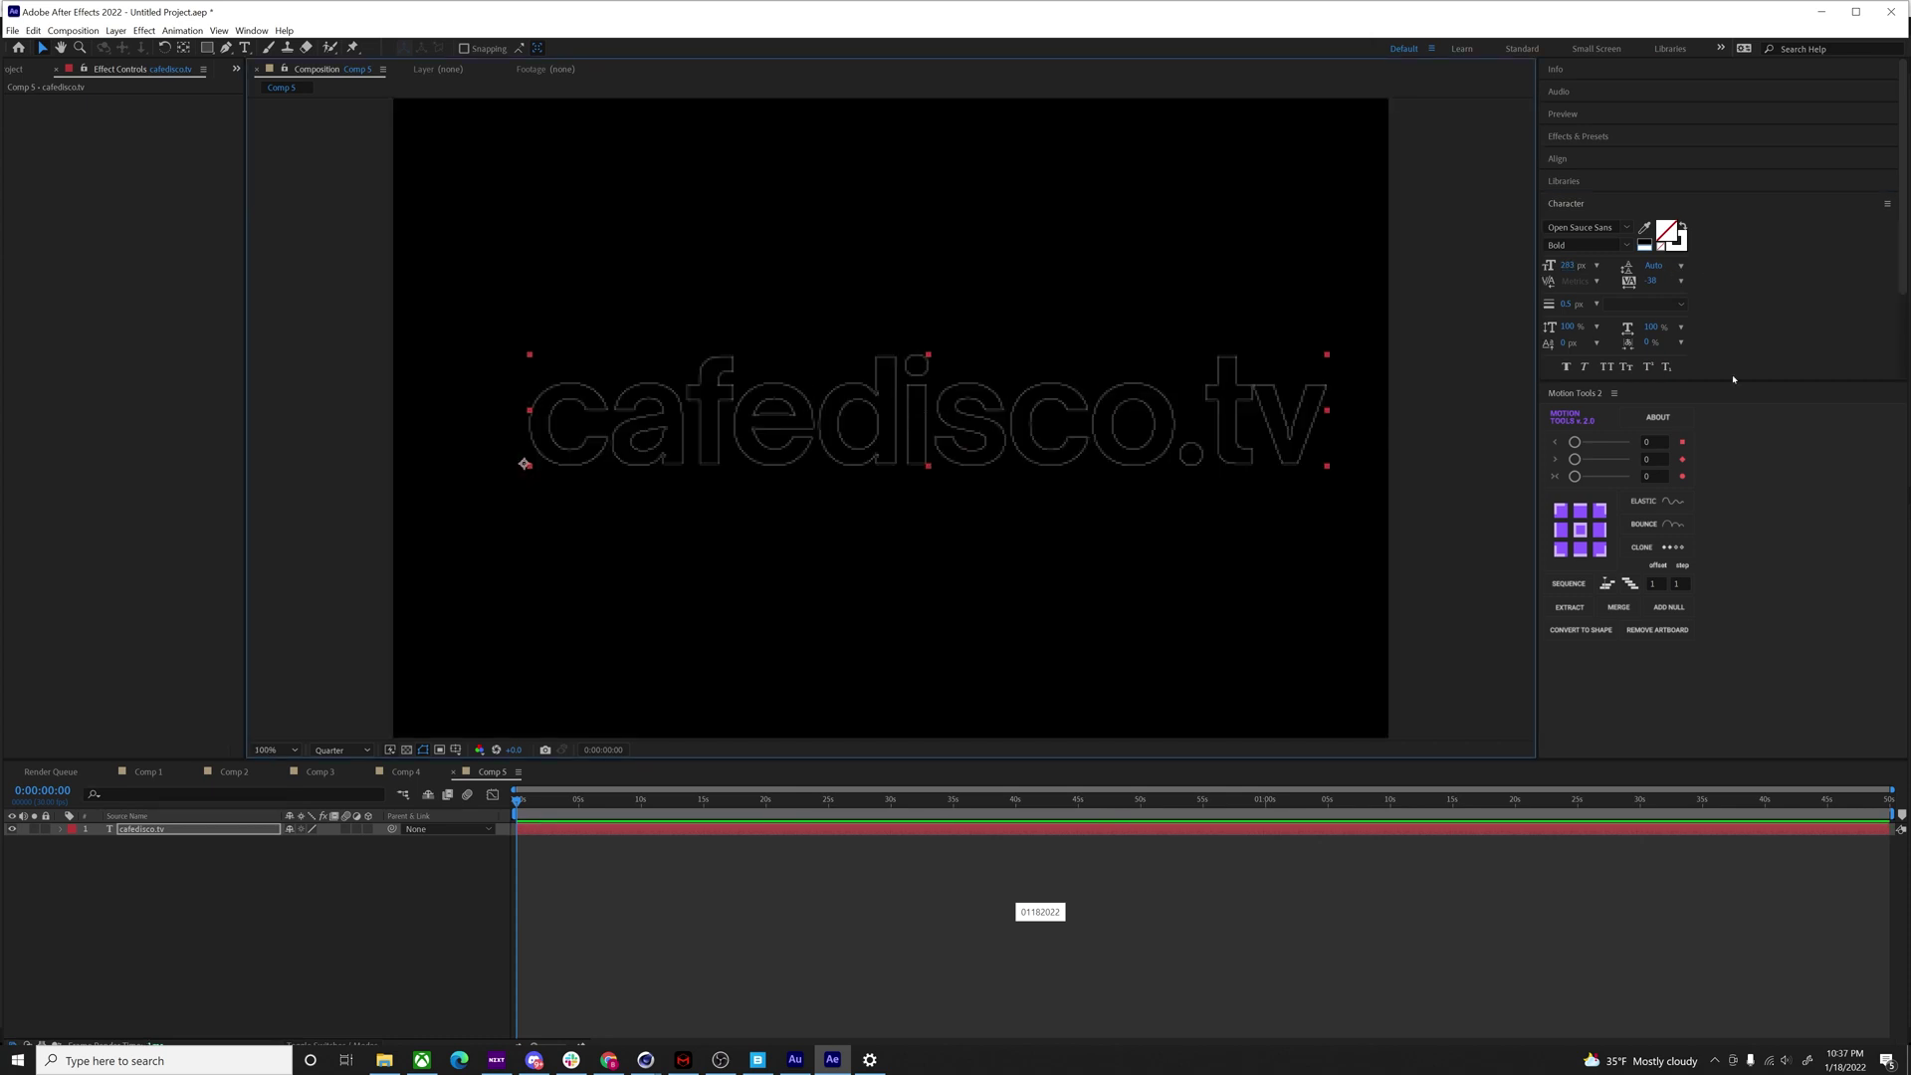
{"action": "left_click", "coordinate": [1563, 306]}
{"action": "type", "text": "1"}
{"action": "key", "text": "Return"}
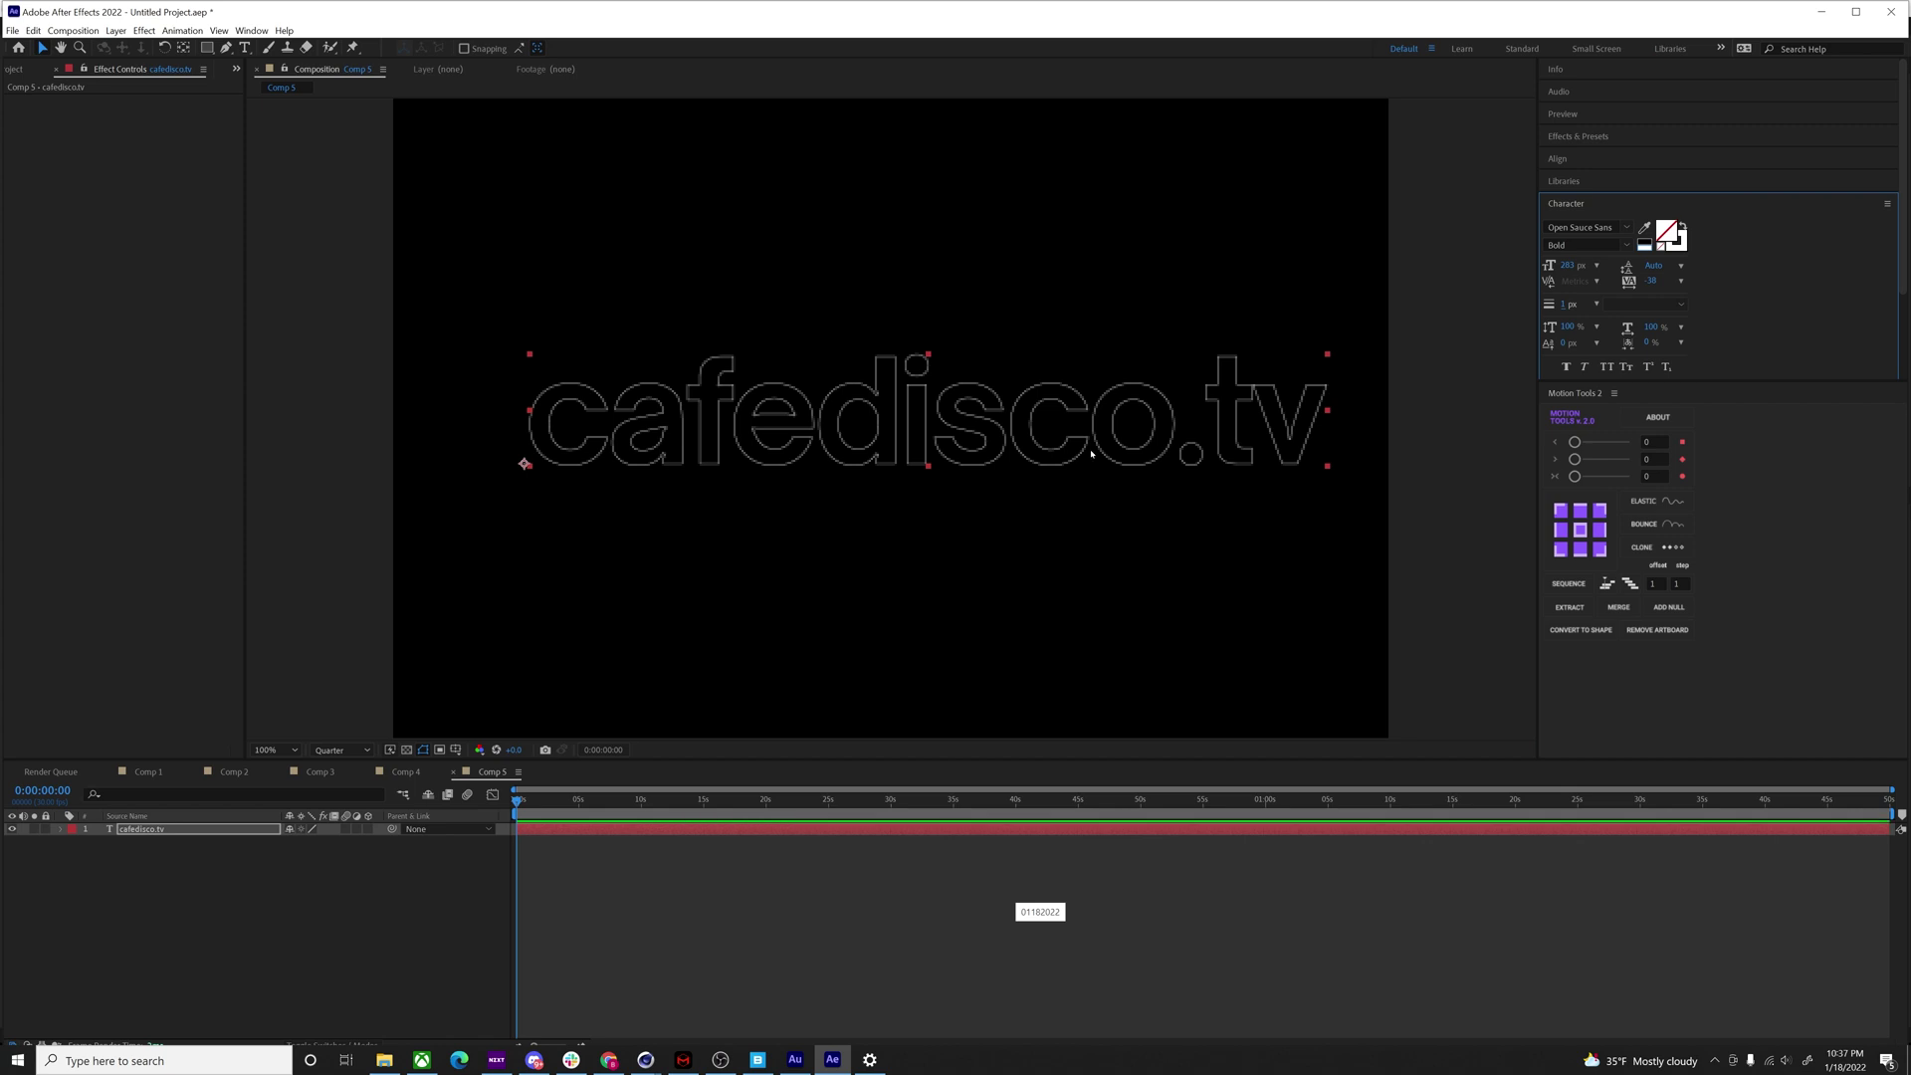
- Set the composition preview resolution to Full and shift the text slightly left to centre it horizontally
{"action": "key", "text": "ctrl+shift+h"}
{"action": "key", "text": "space"}
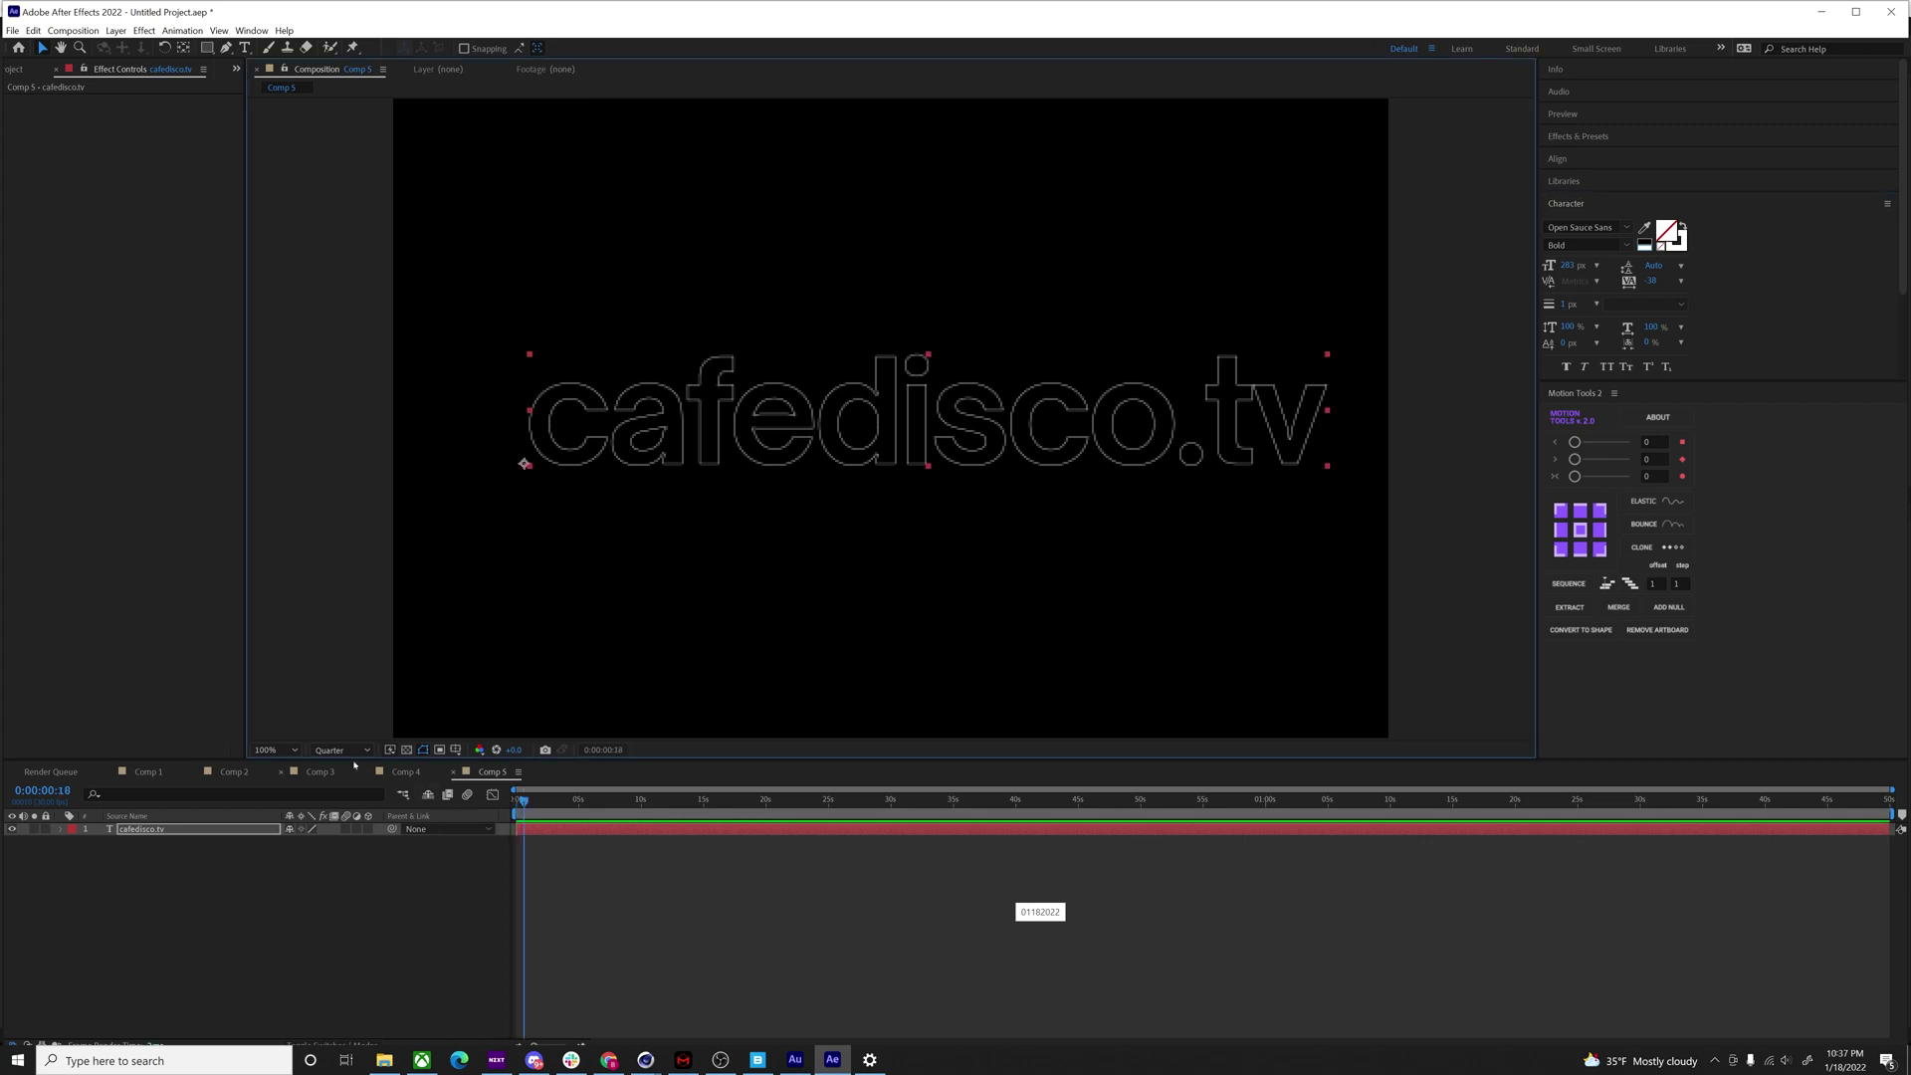
{"action": "left_click", "coordinate": [342, 751]}
{"action": "left_click", "coordinate": [342, 785]}
{"action": "left_click_drag", "start_coordinate": [1137, 426], "coordinate": [1106, 424]}
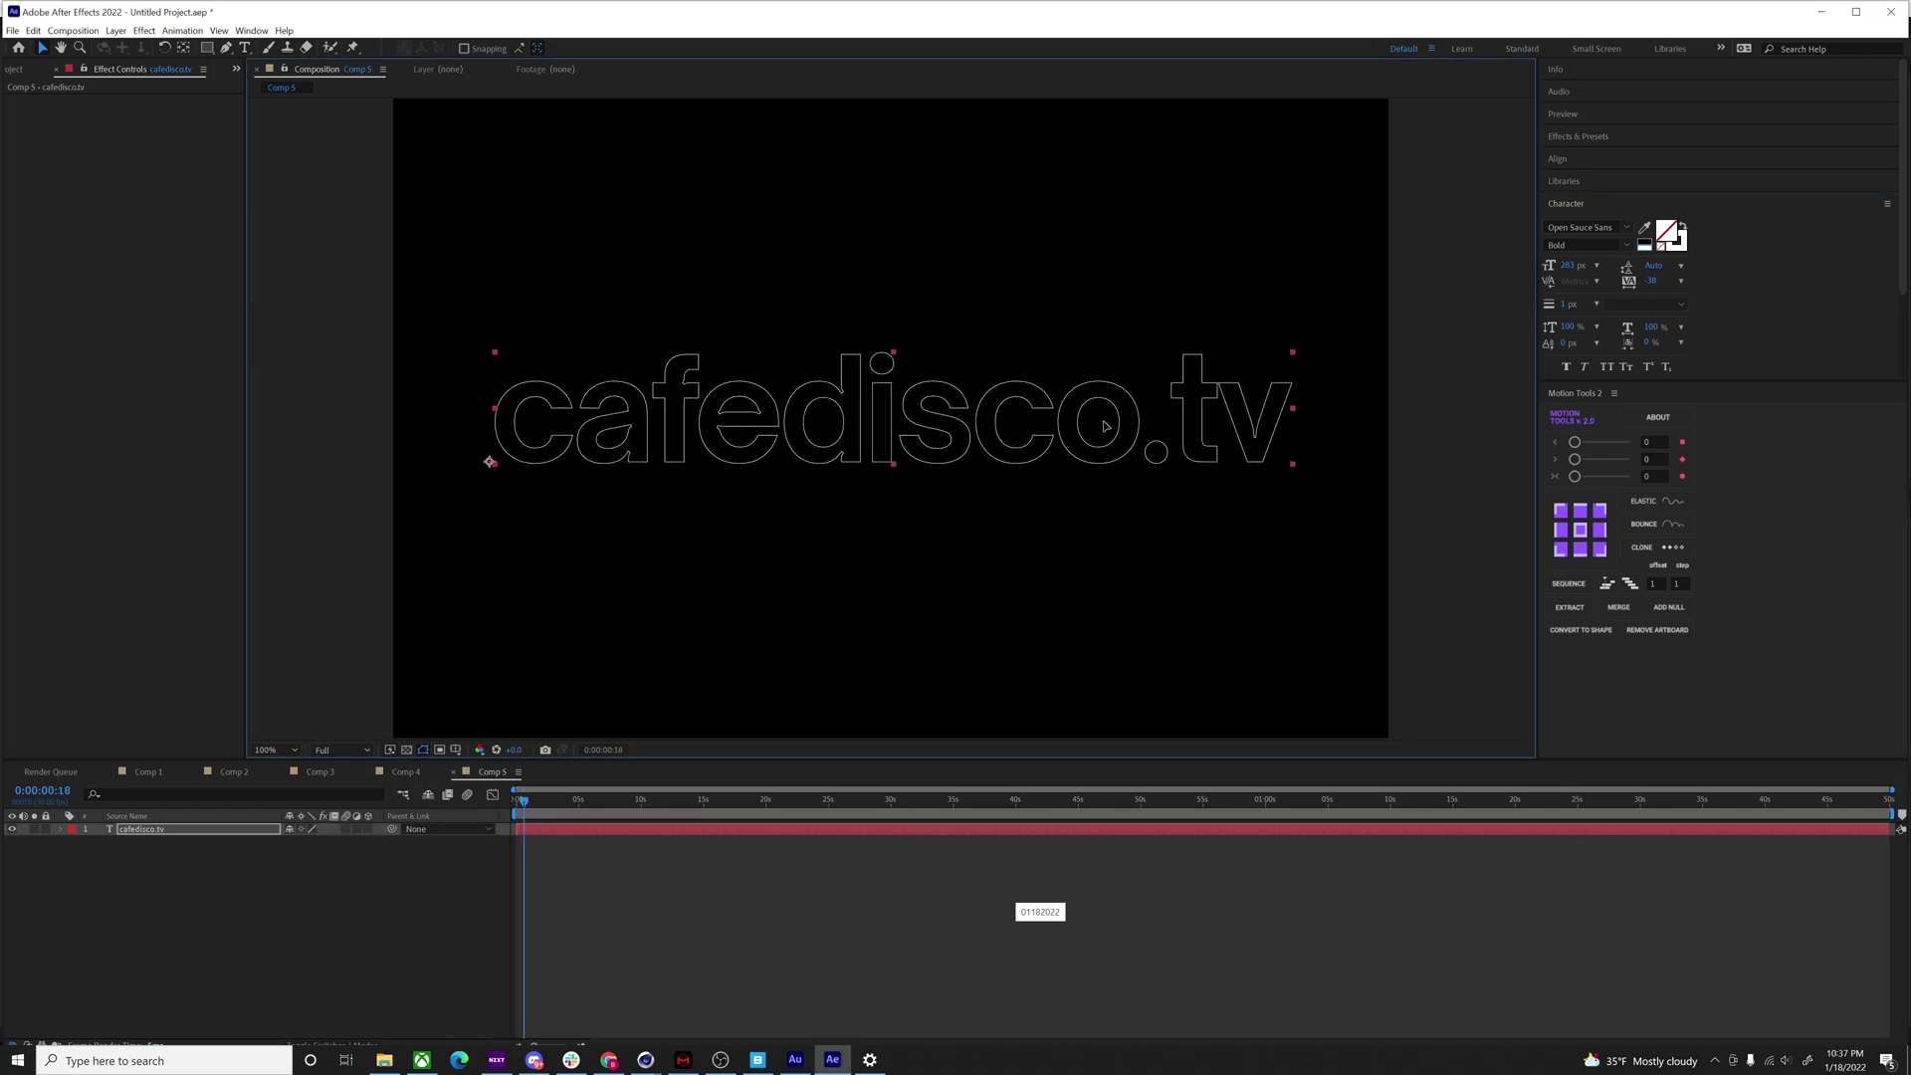
- Set the text outline's stroke width to 2 px
{"action": "left_click", "coordinate": [1564, 307]}
{"action": "type", "text": "2"}
{"action": "key", "text": "Return"}
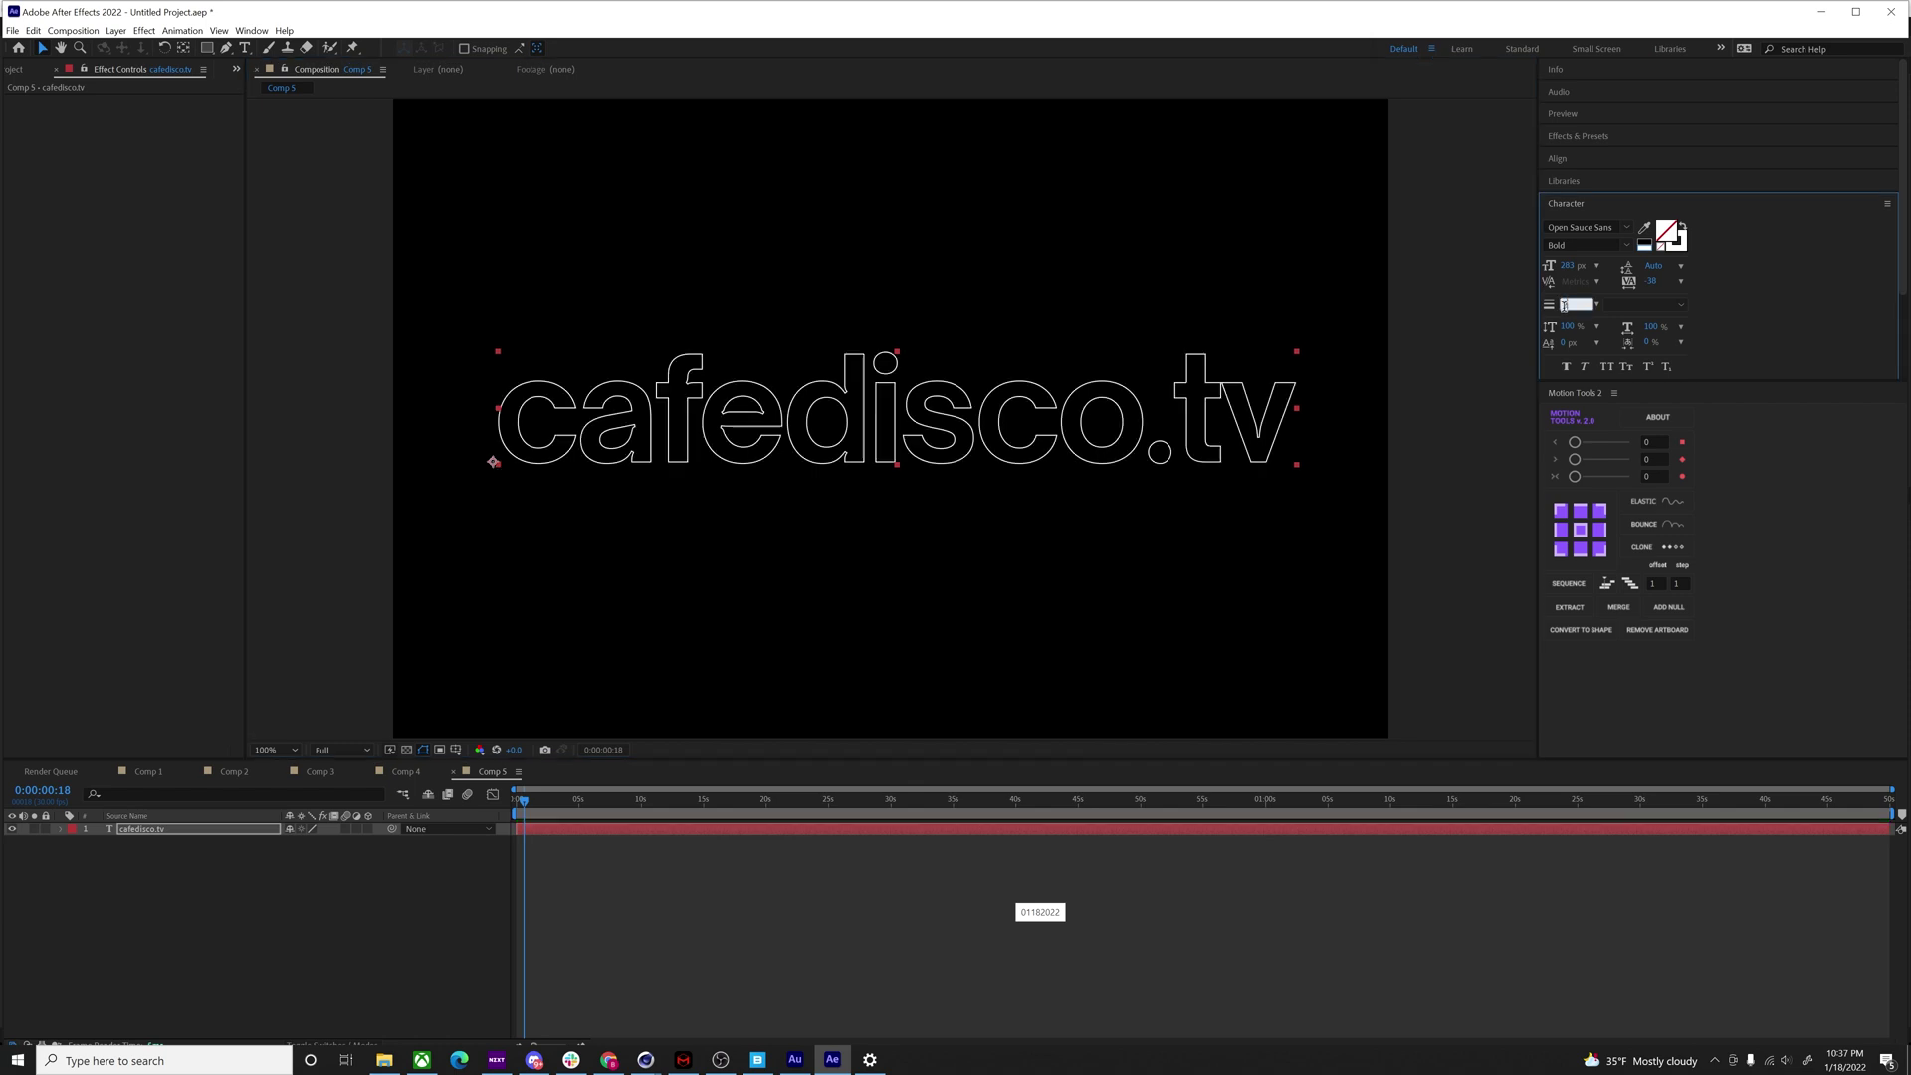
- Add an Opacity animator to the cafedisco.tv text layer and expand its range selector at time 0:00:00:00
{"action": "left_click_drag", "start_coordinate": [525, 800], "coordinate": [487, 804]}
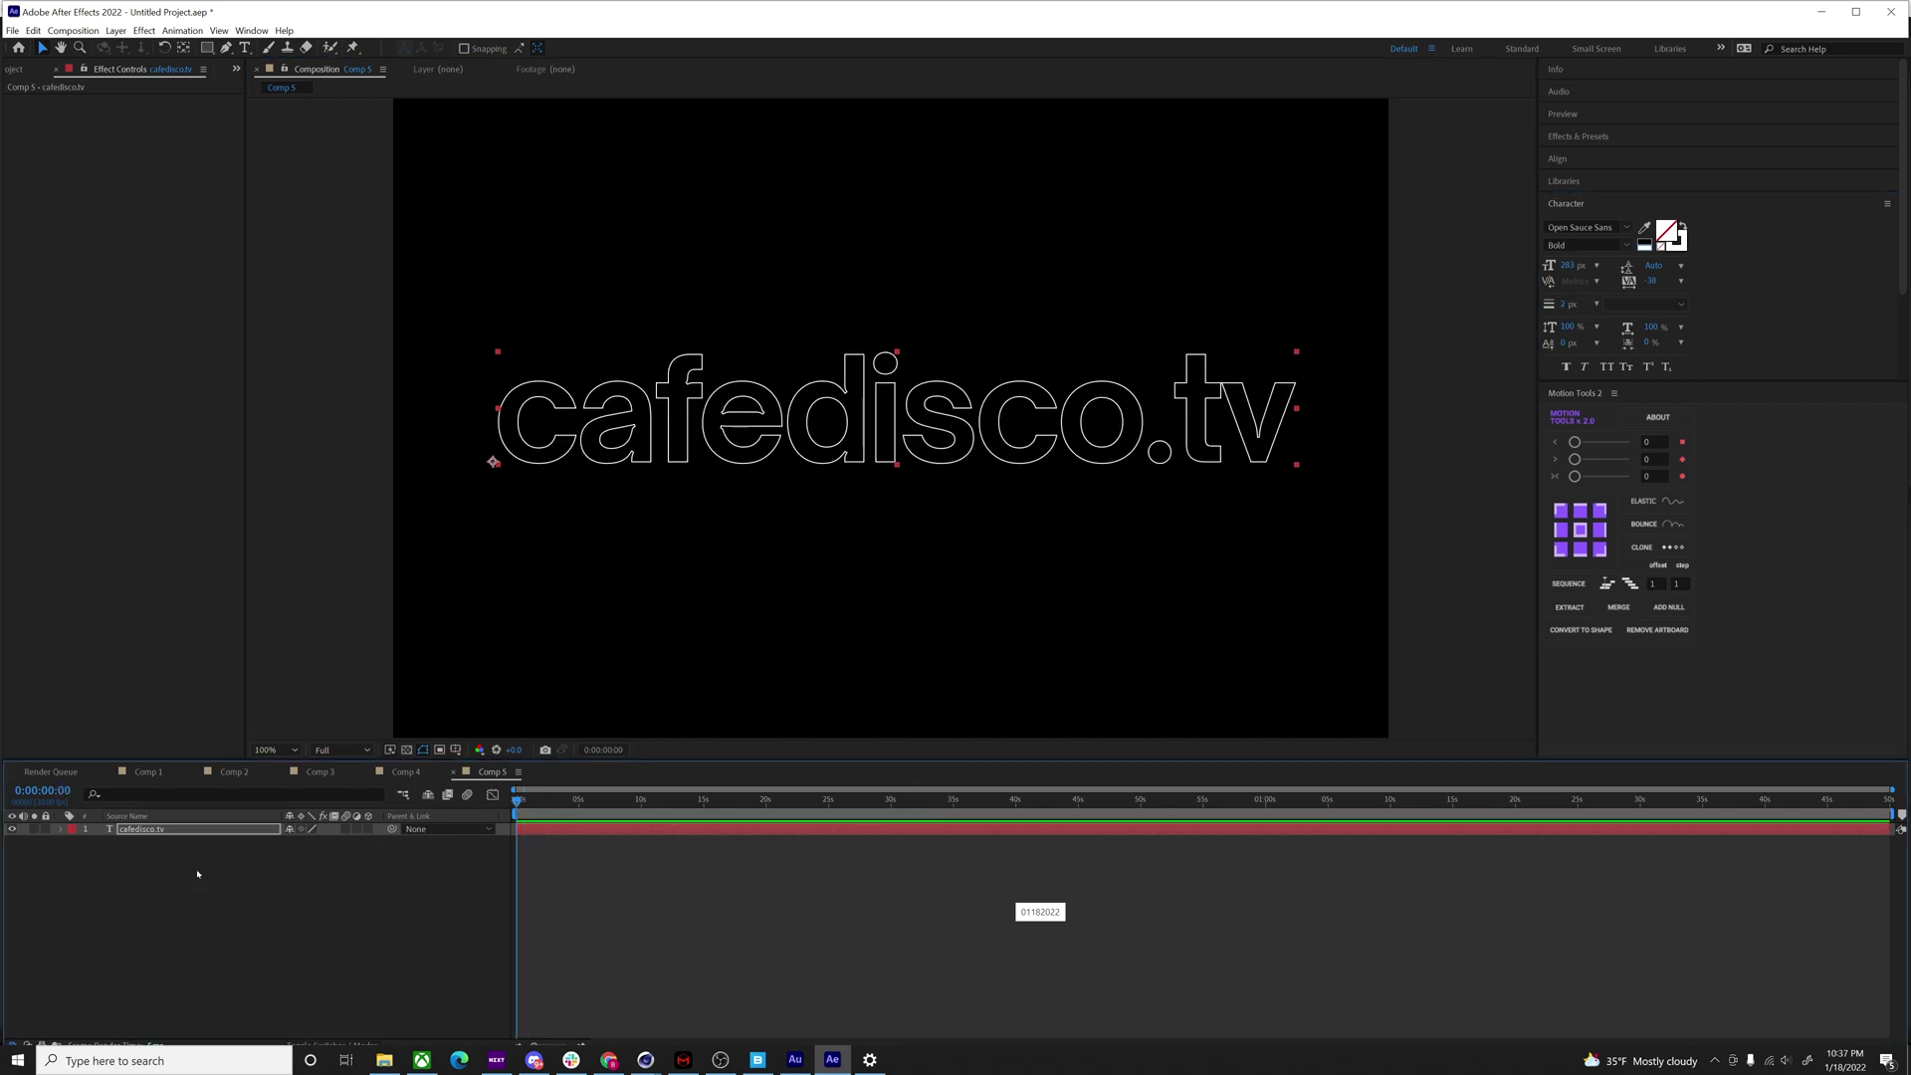
{"action": "left_click", "coordinate": [60, 830]}
{"action": "left_click", "coordinate": [375, 842]}
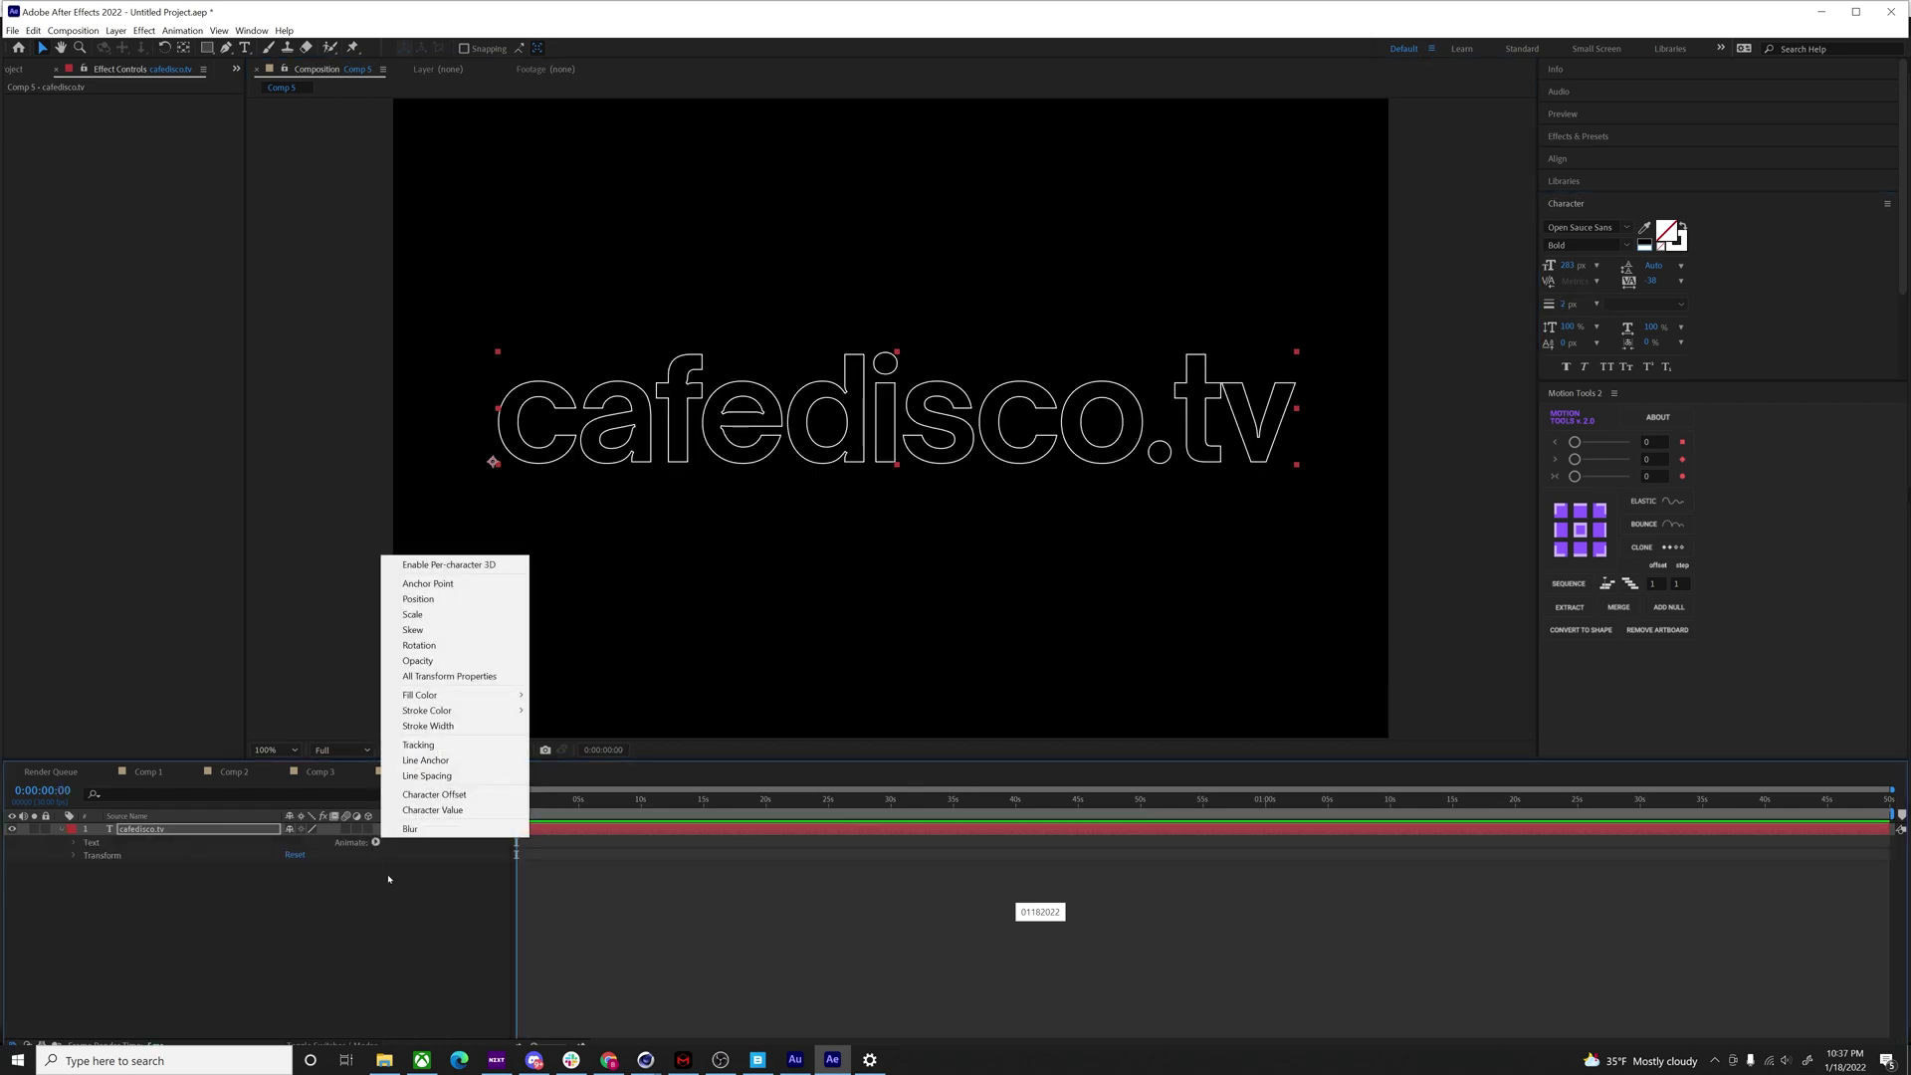
{"action": "left_click", "coordinate": [438, 661]}
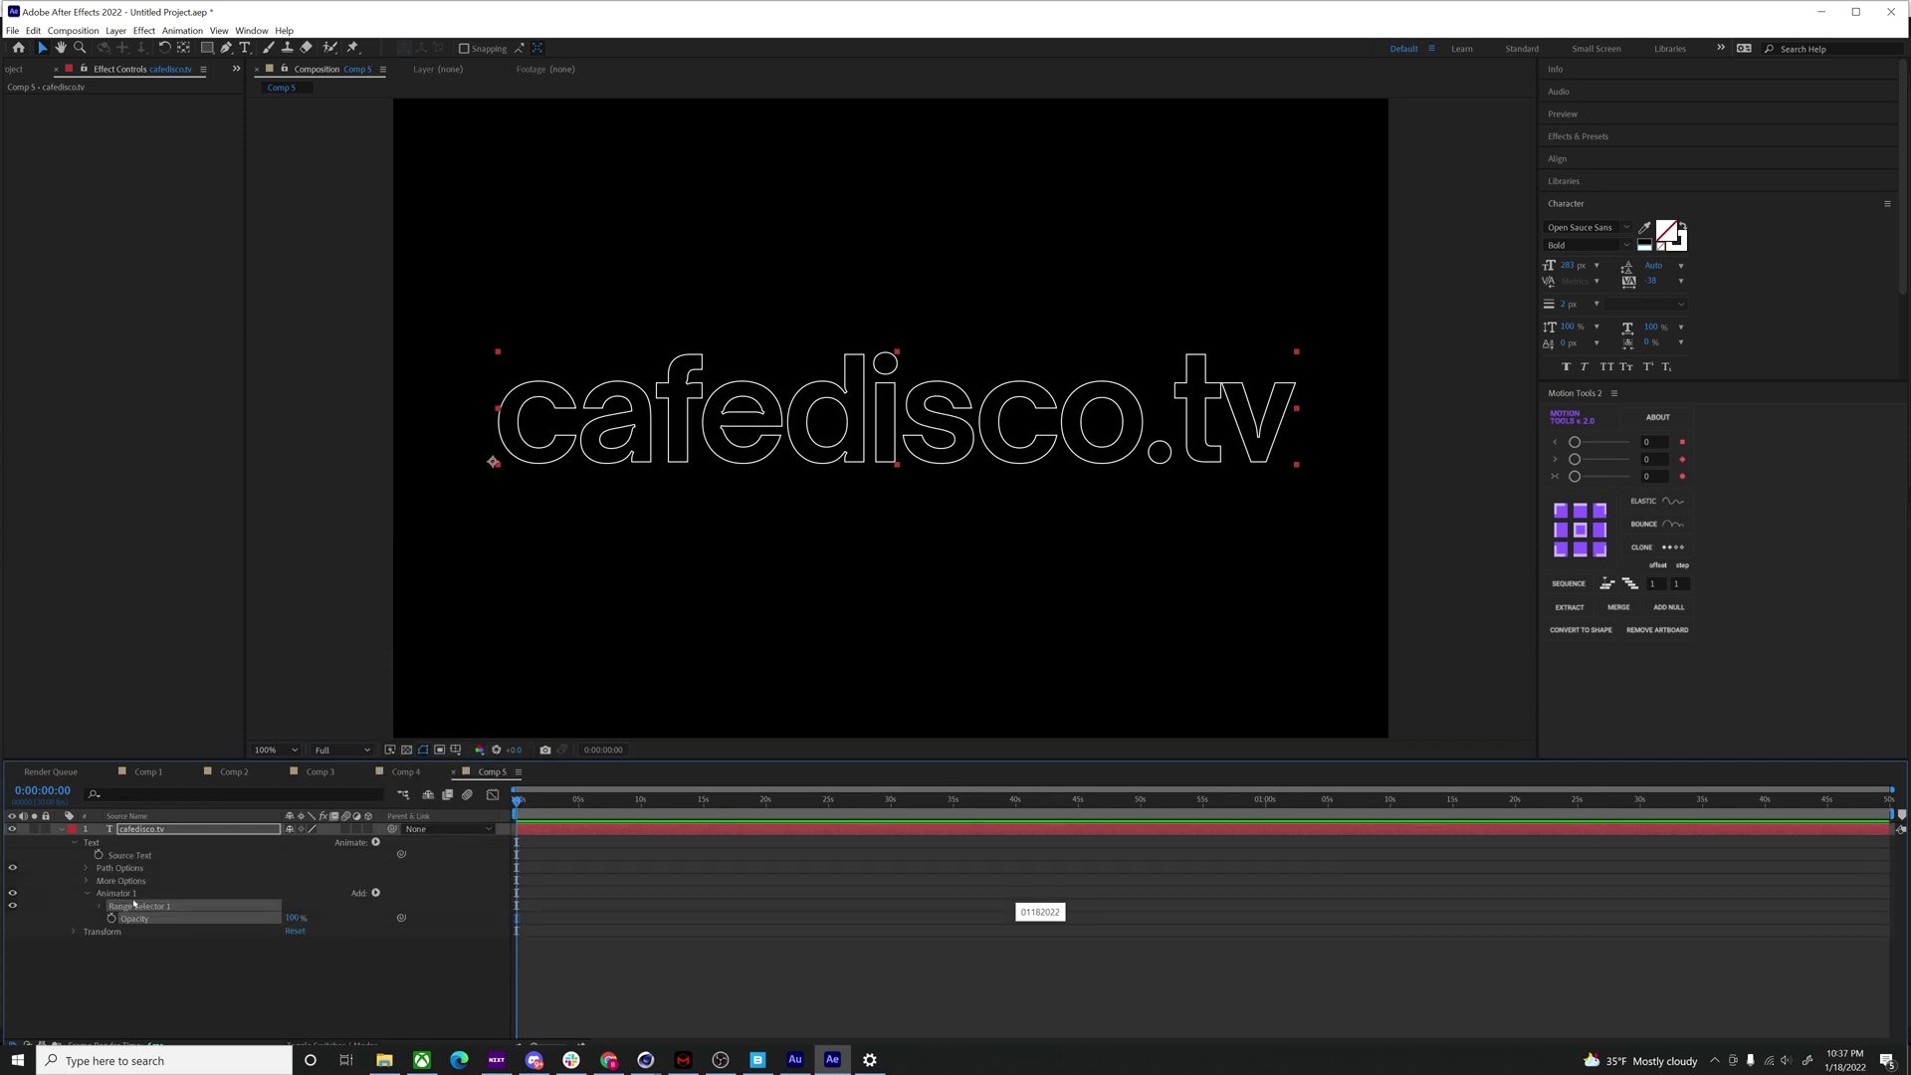
{"action": "left_click", "coordinate": [101, 907]}
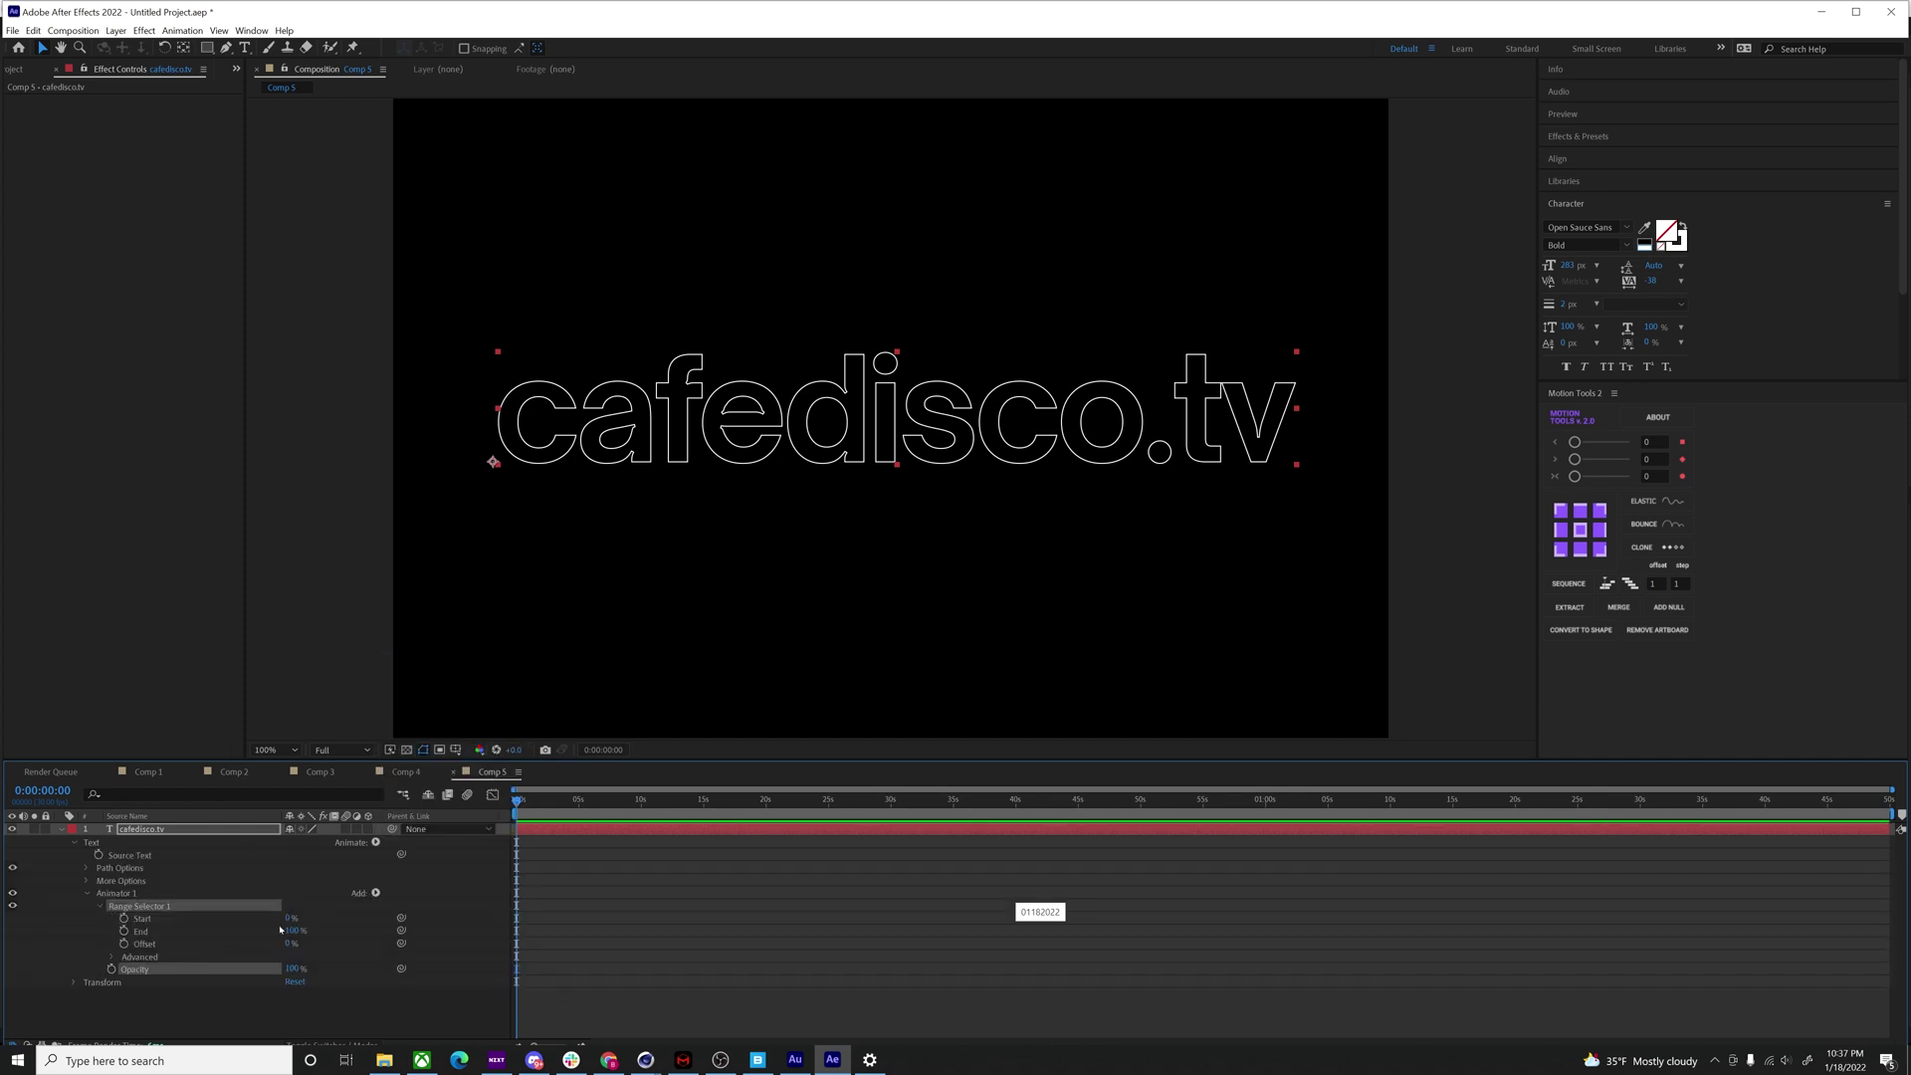
- Set the text animator's Opacity to 0% with the range selector's End at 100%
{"action": "left_click_drag", "start_coordinate": [283, 930], "coordinate": [148, 932]}
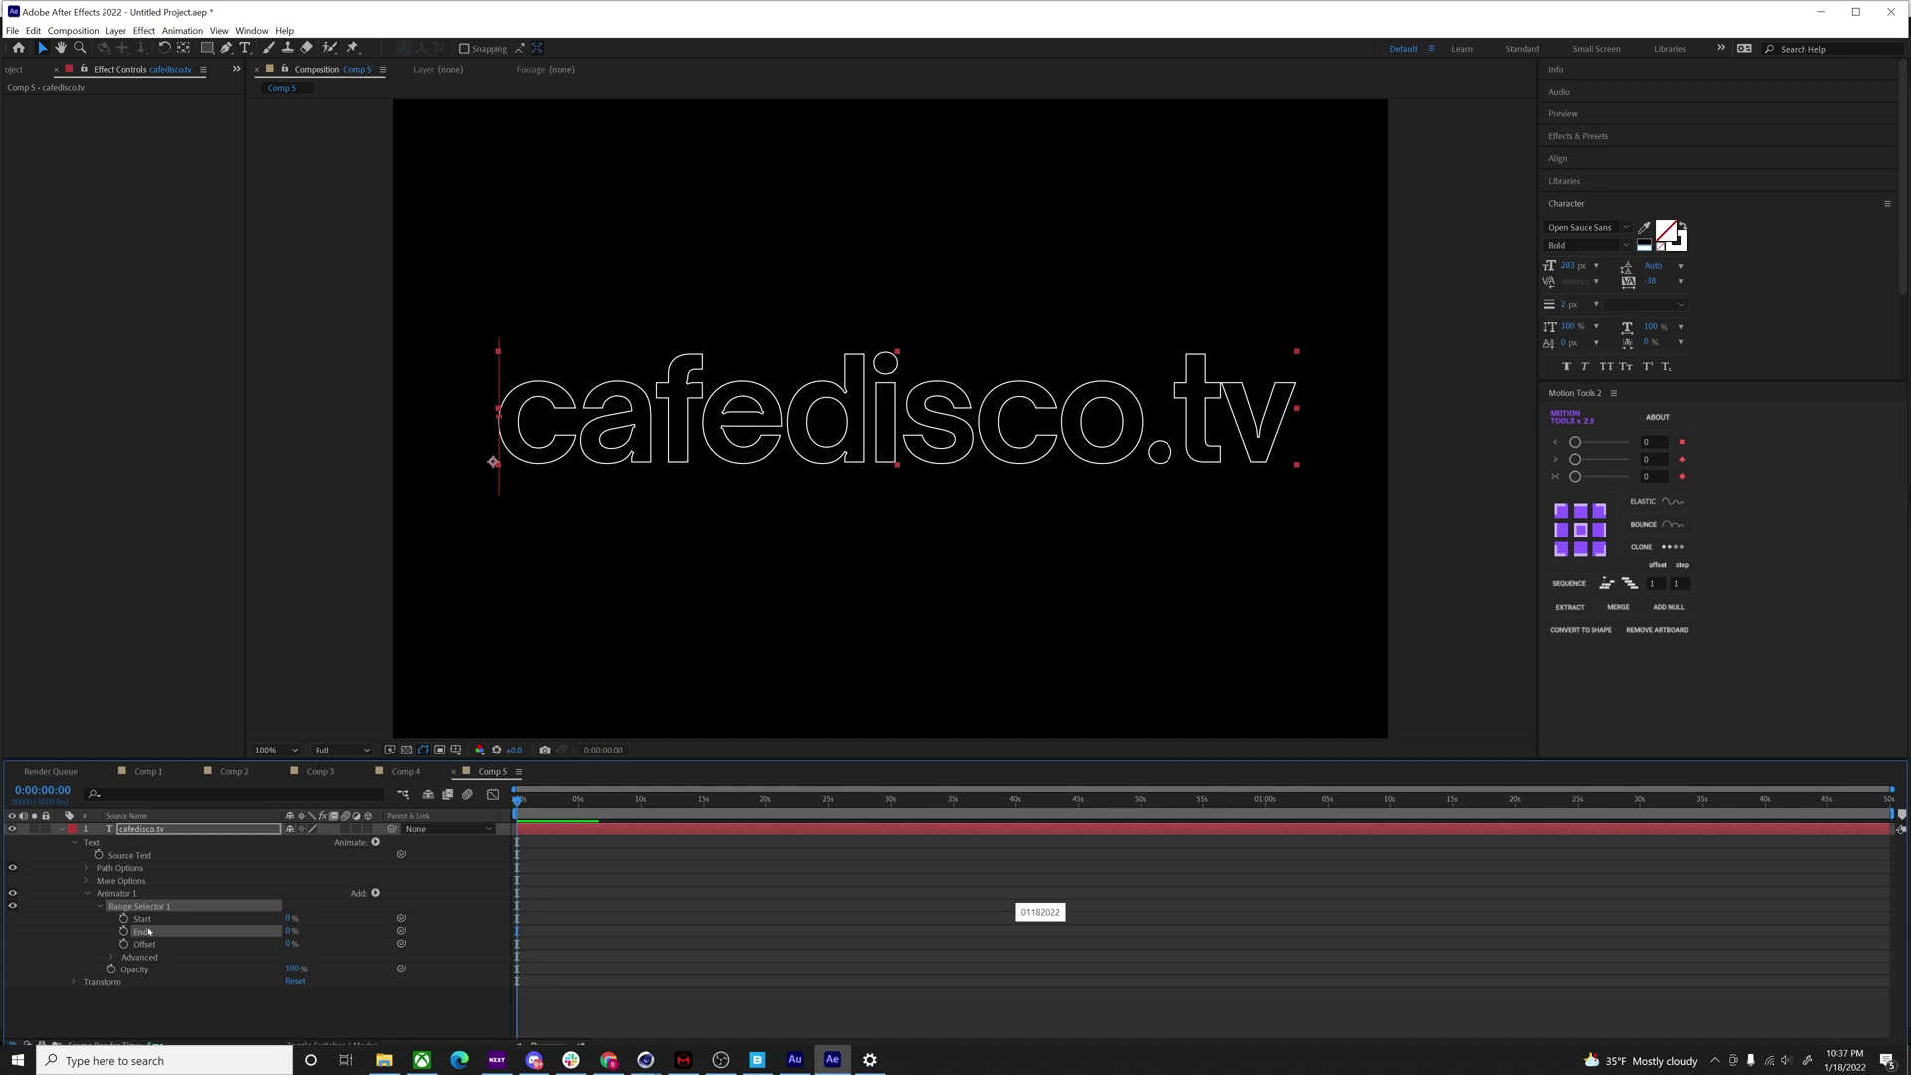
{"action": "left_click_drag", "start_coordinate": [290, 969], "coordinate": [139, 935]}
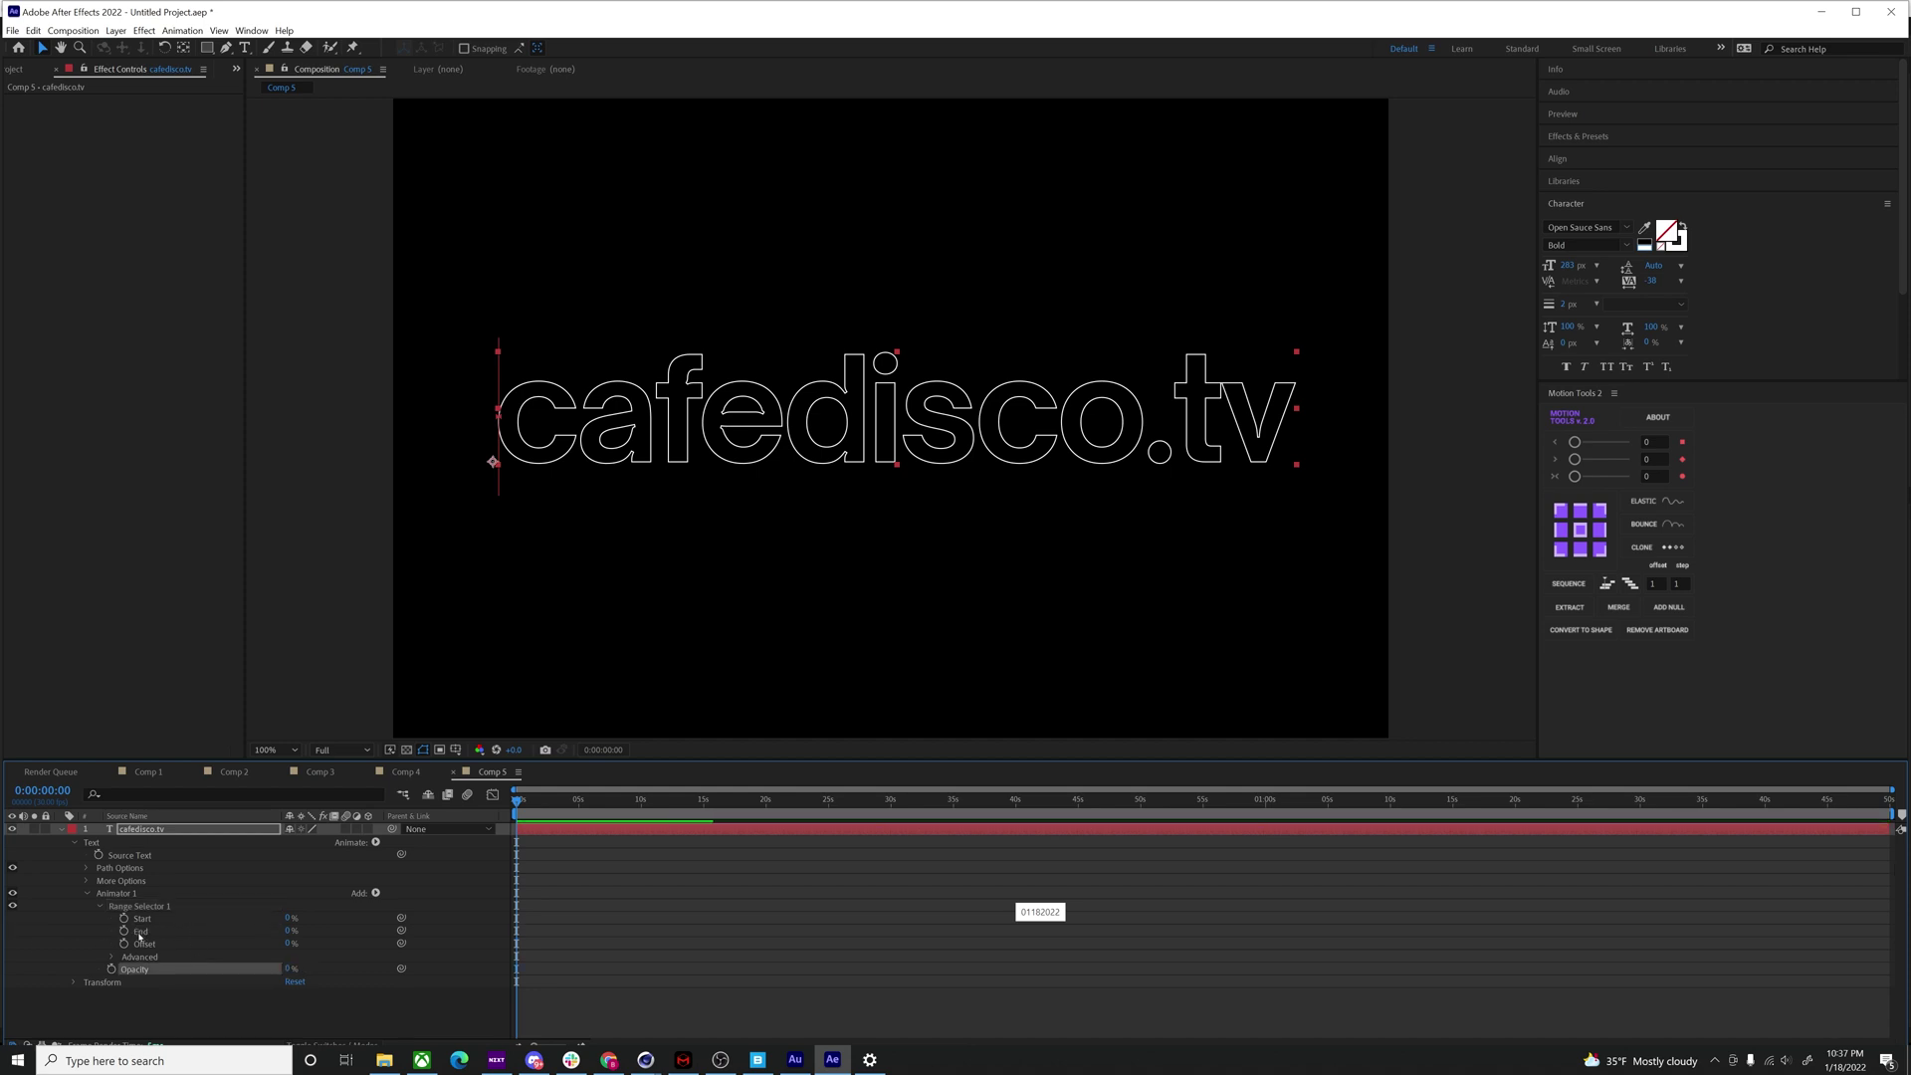
{"action": "left_click_drag", "start_coordinate": [290, 930], "coordinate": [631, 939]}
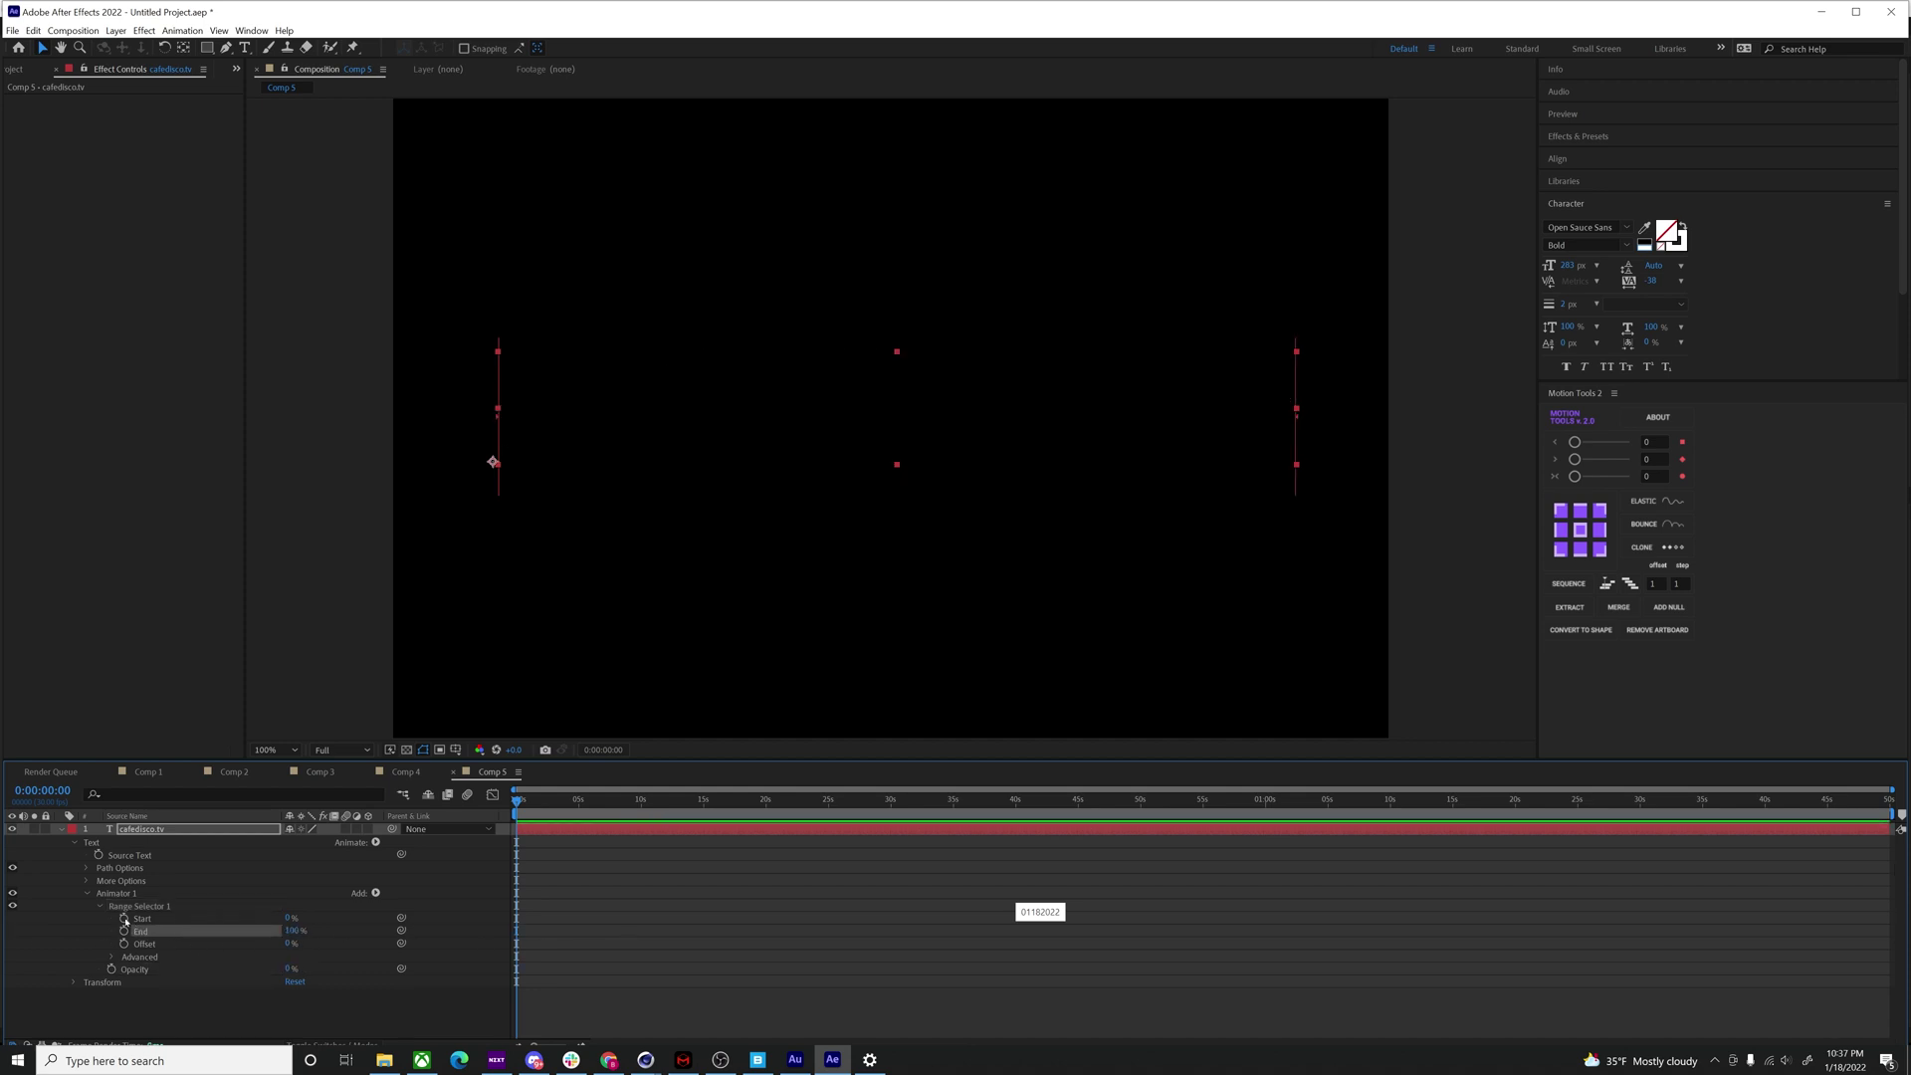
- Keyframe the range selector's Start at 0% on the first frame and 100% at 0:00:02:19
{"action": "left_click", "coordinate": [124, 918]}
{"action": "left_click", "coordinate": [545, 808]}
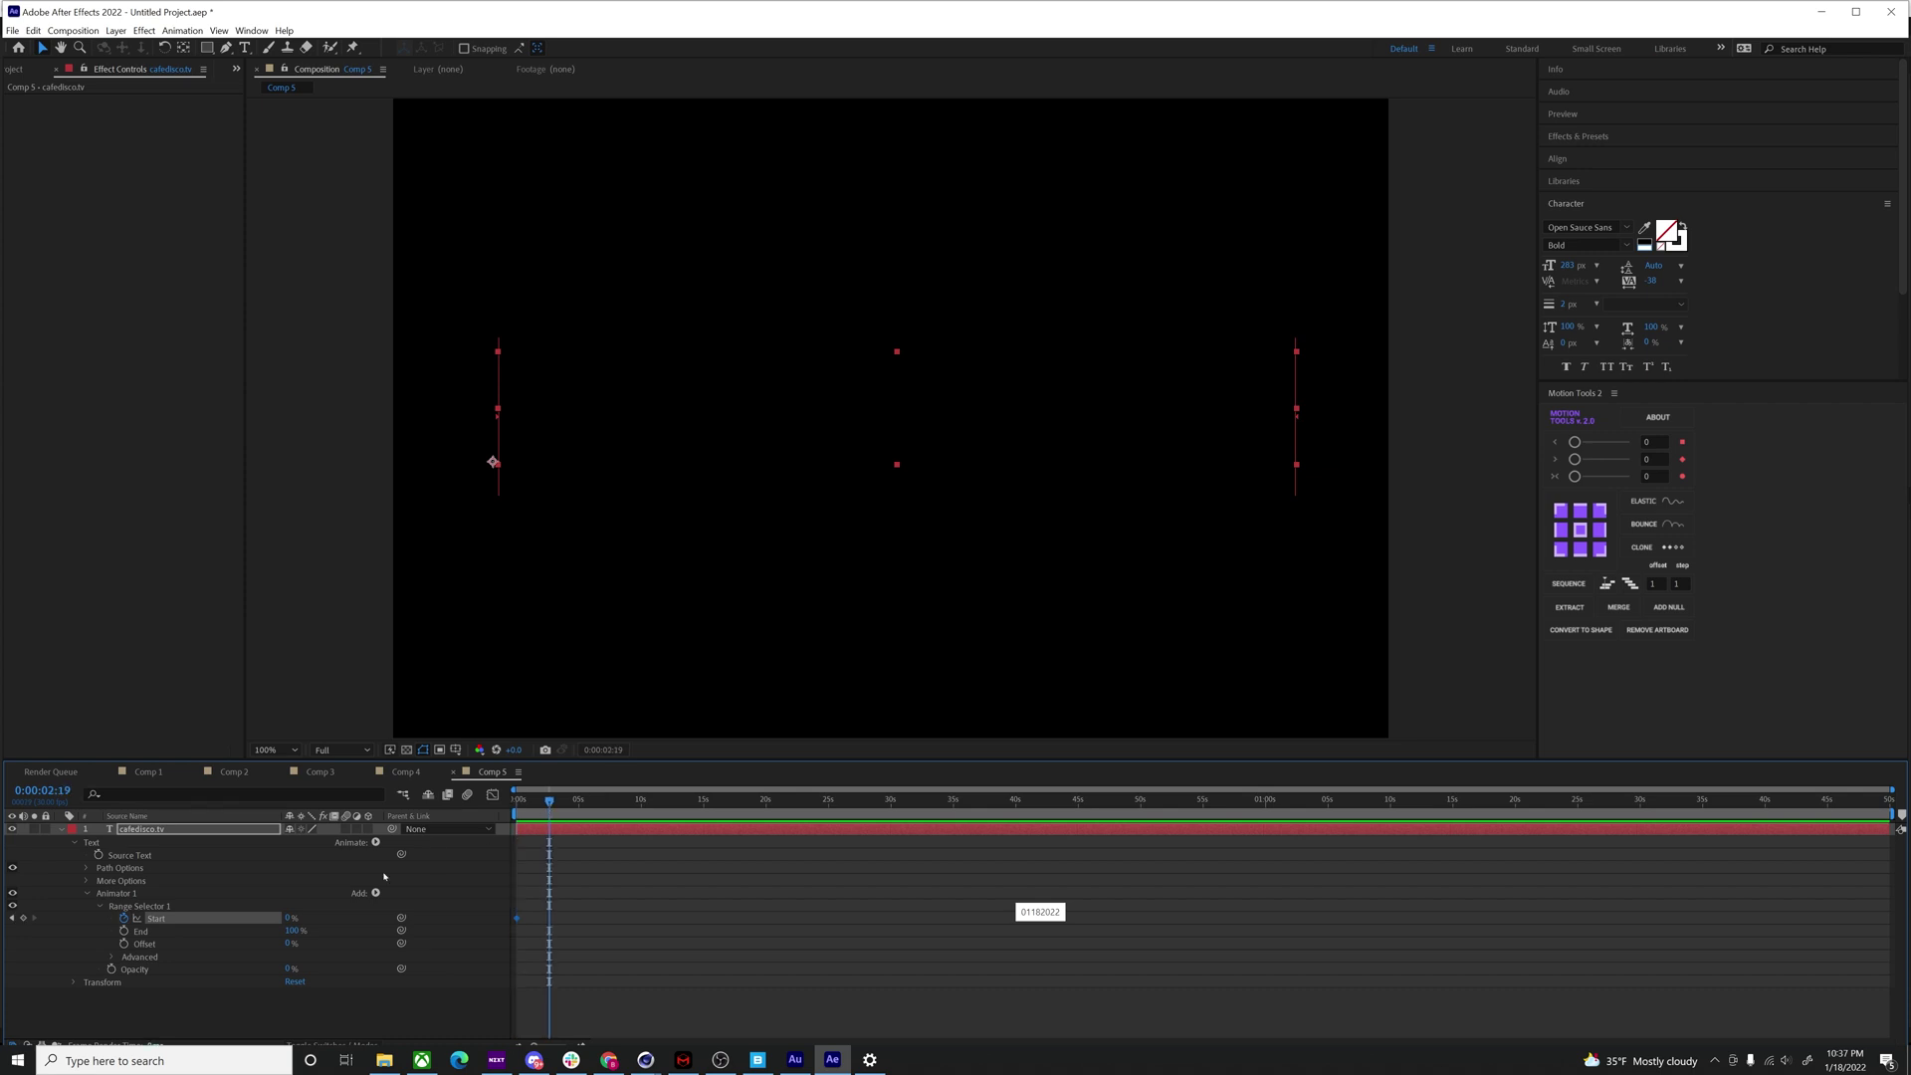
{"action": "left_click_drag", "start_coordinate": [288, 919], "coordinate": [980, 929]}
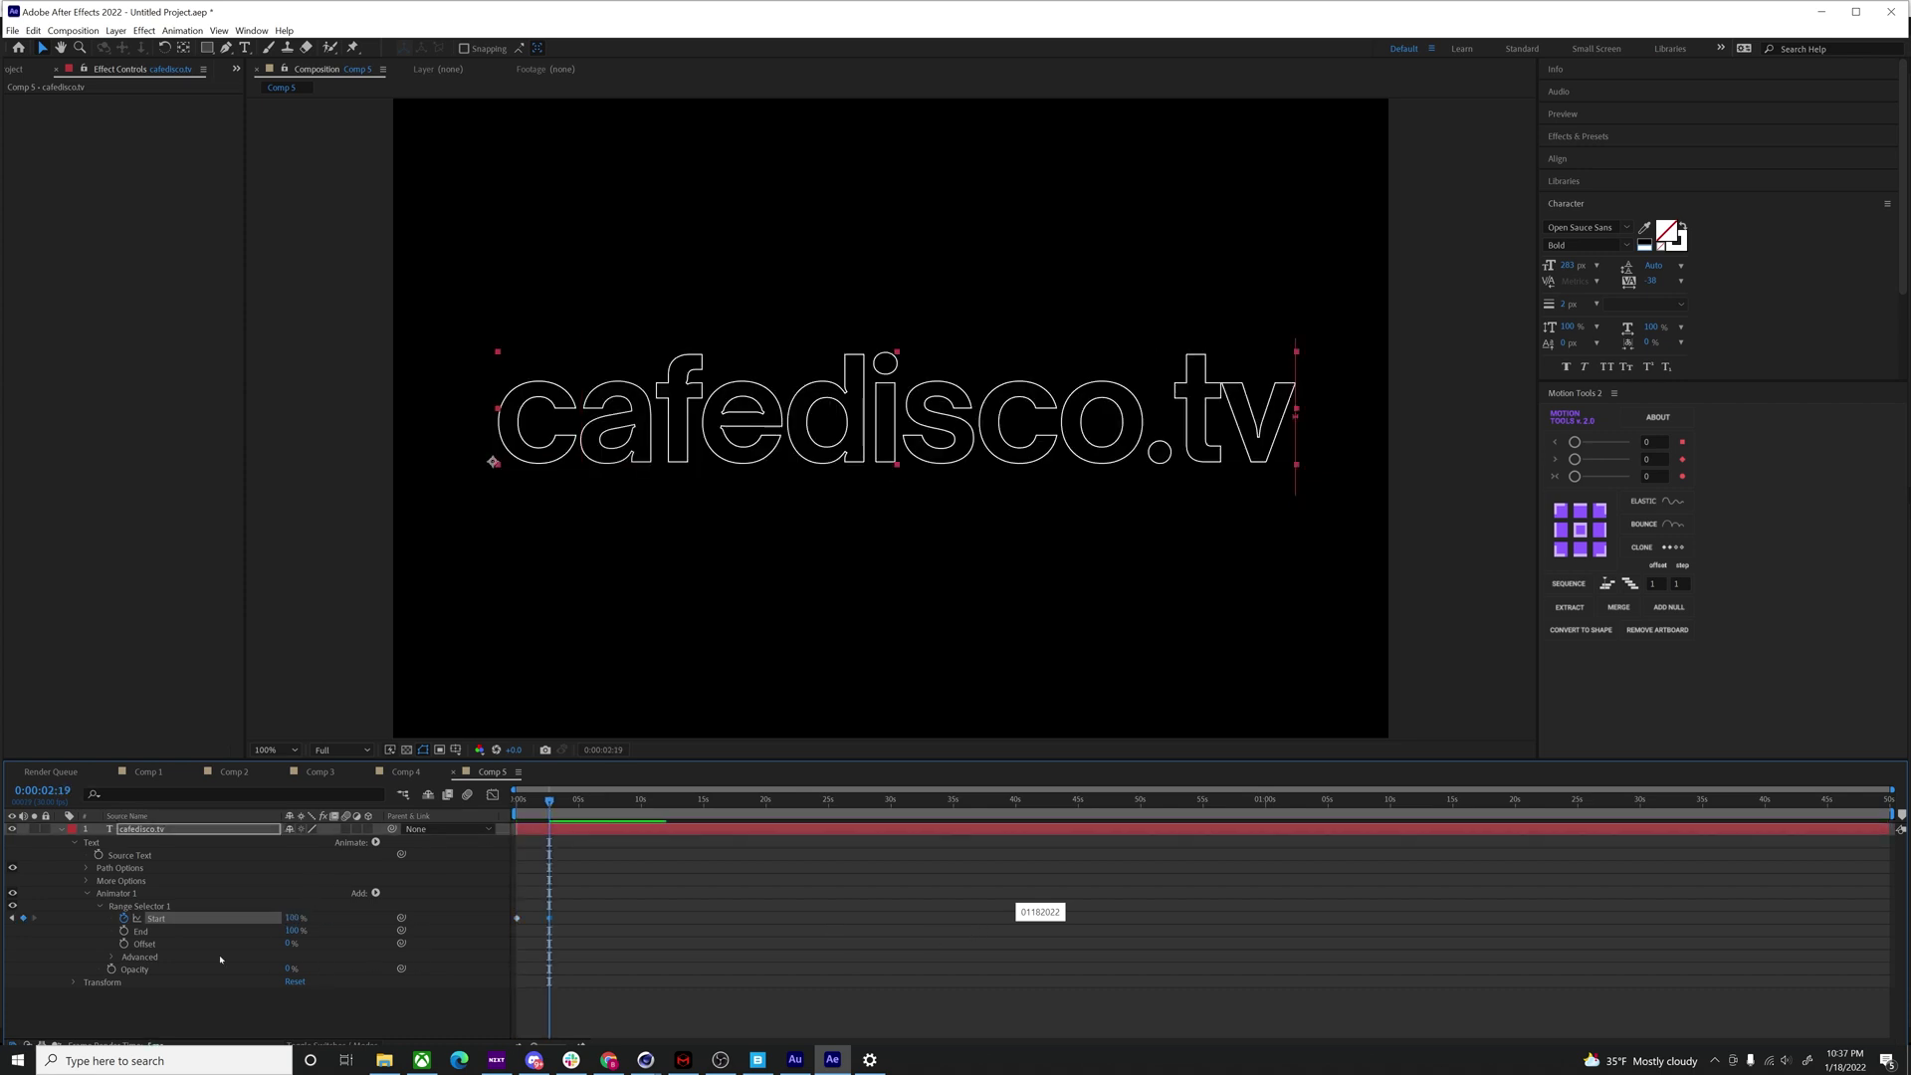
- Turn on Randomize Order and set Smoothness to 0% in the range selector's advanced options
{"action": "left_click", "coordinate": [113, 959]}
{"action": "scroll", "coordinate": [149, 985], "scroll_direction": "down", "scroll_amount": 2}
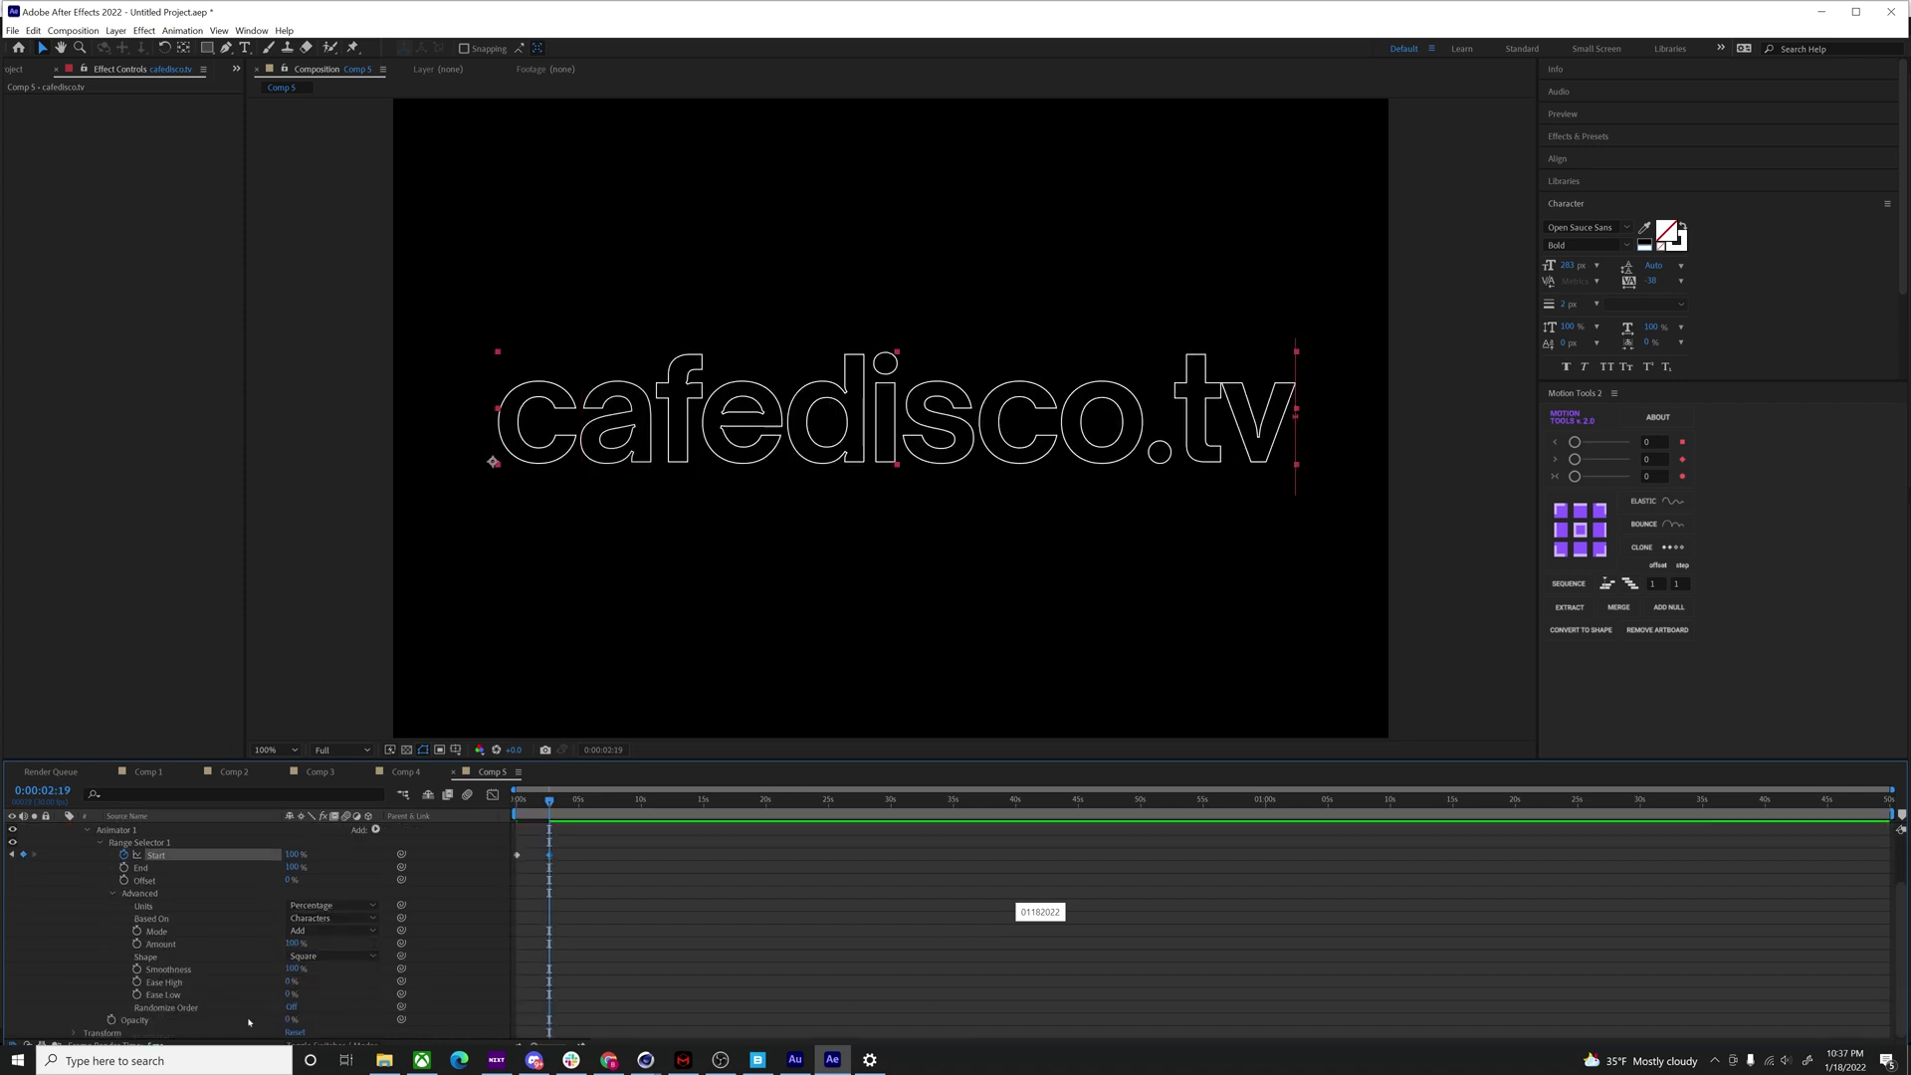
{"action": "left_click", "coordinate": [292, 1008]}
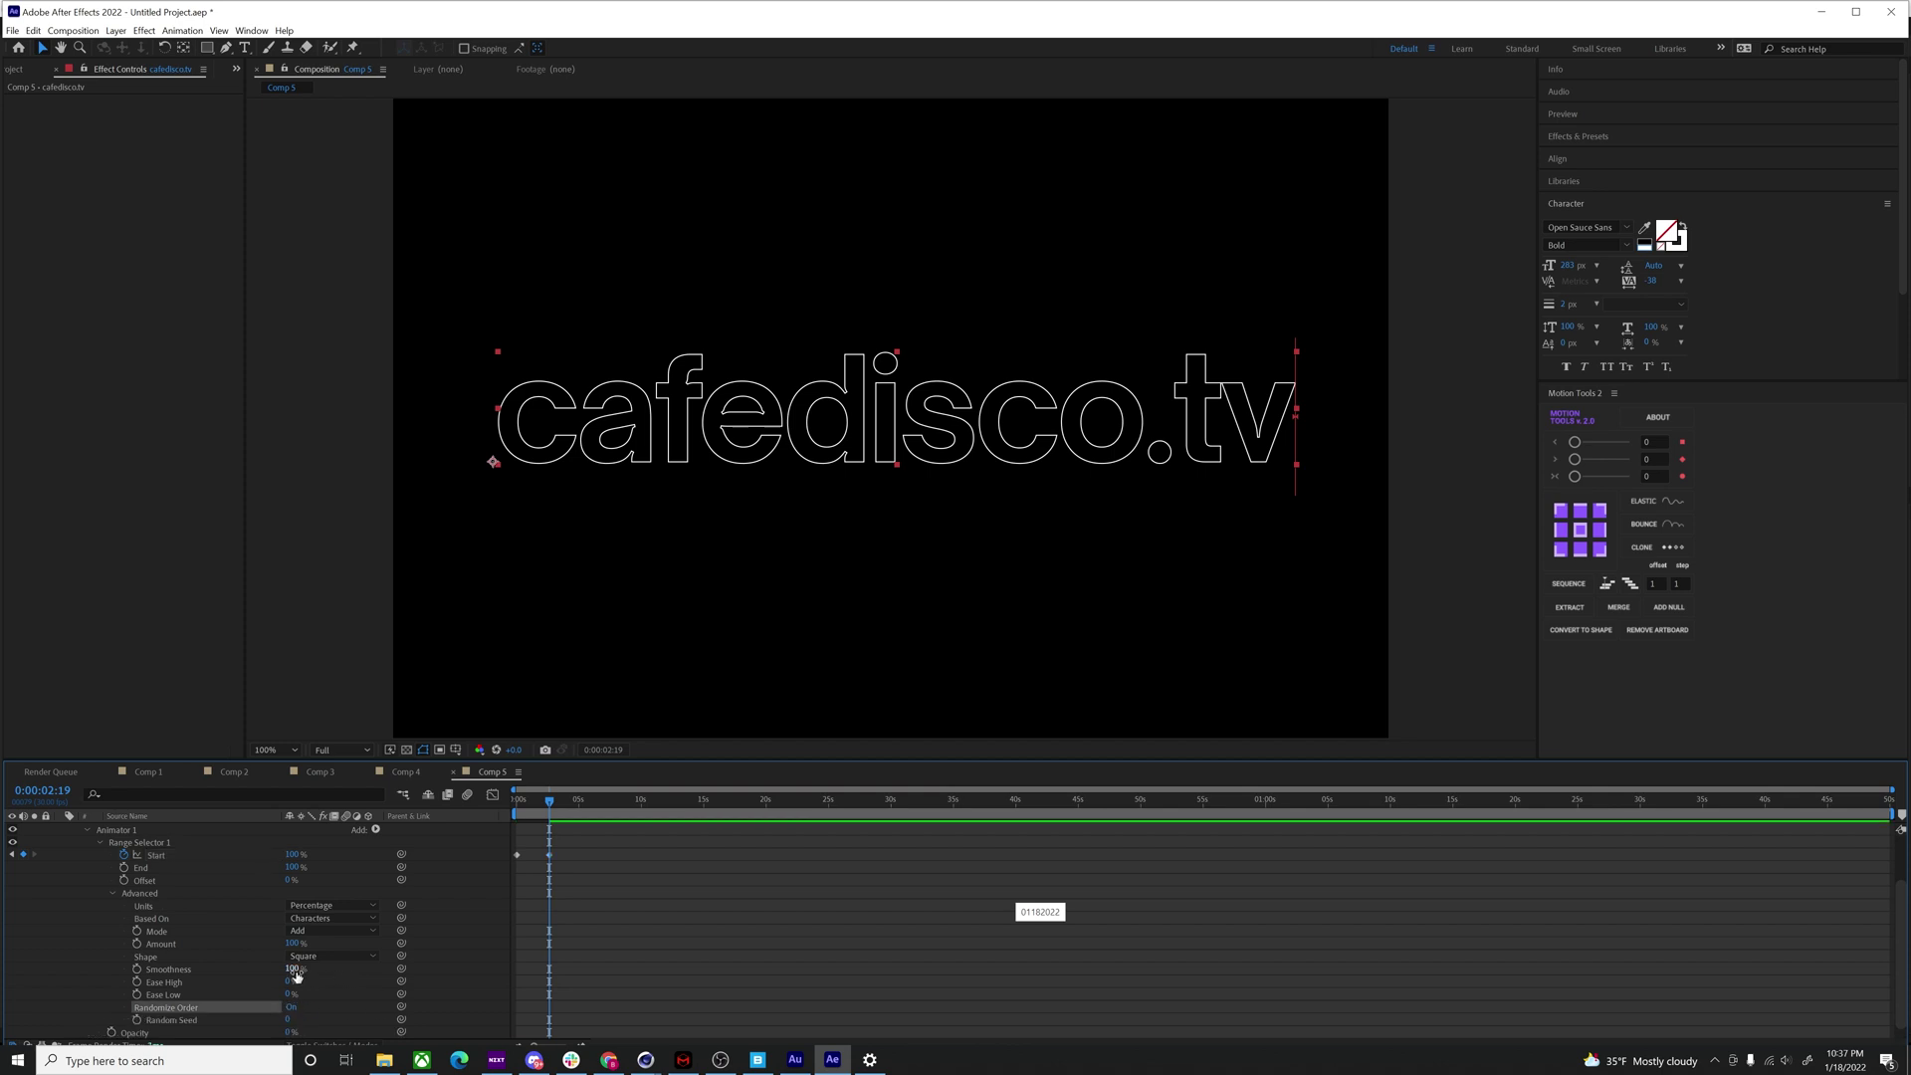
{"action": "left_click_drag", "start_coordinate": [295, 974], "coordinate": [191, 967]}
- Play the random letter reveal from the start of Comp 5
{"action": "left_click_drag", "start_coordinate": [549, 802], "coordinate": [488, 811]}
{"action": "key", "text": "space"}
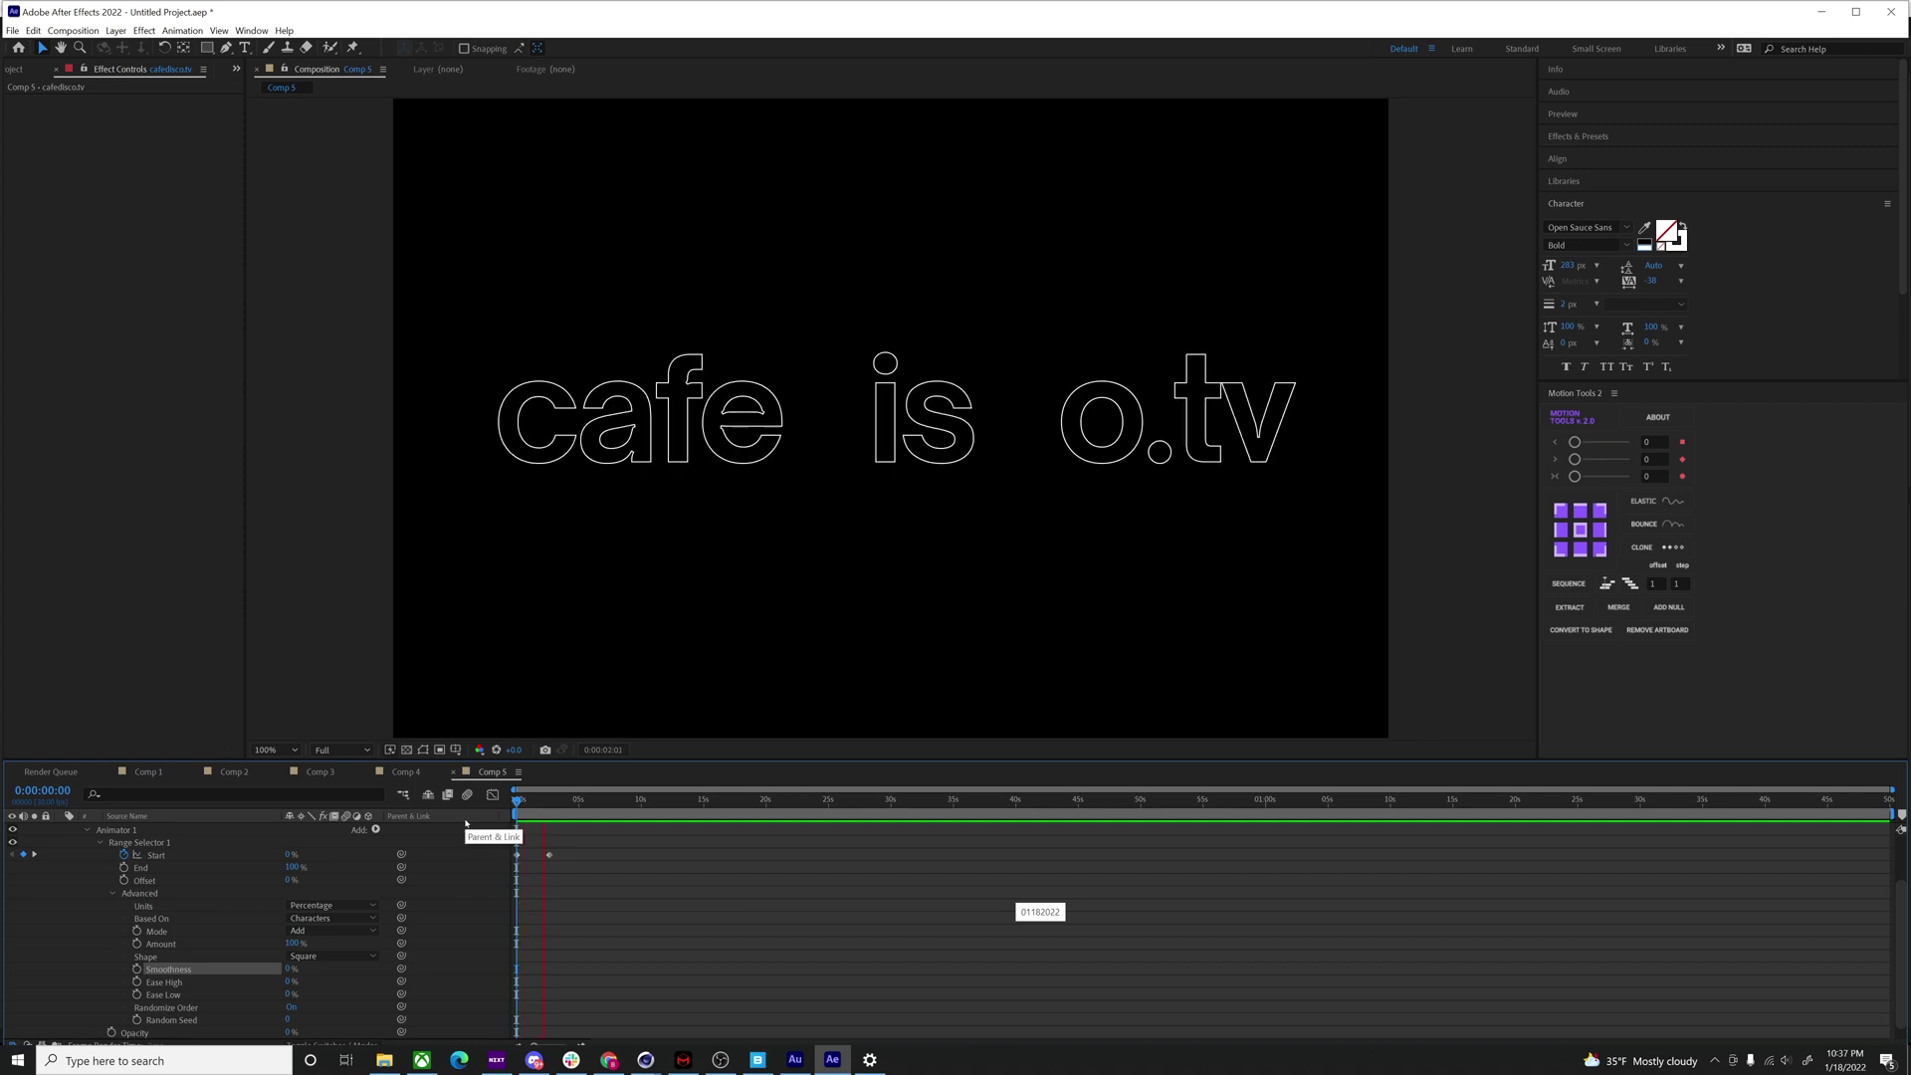
{"action": "key", "text": "space"}
{"action": "key", "text": "comma"}
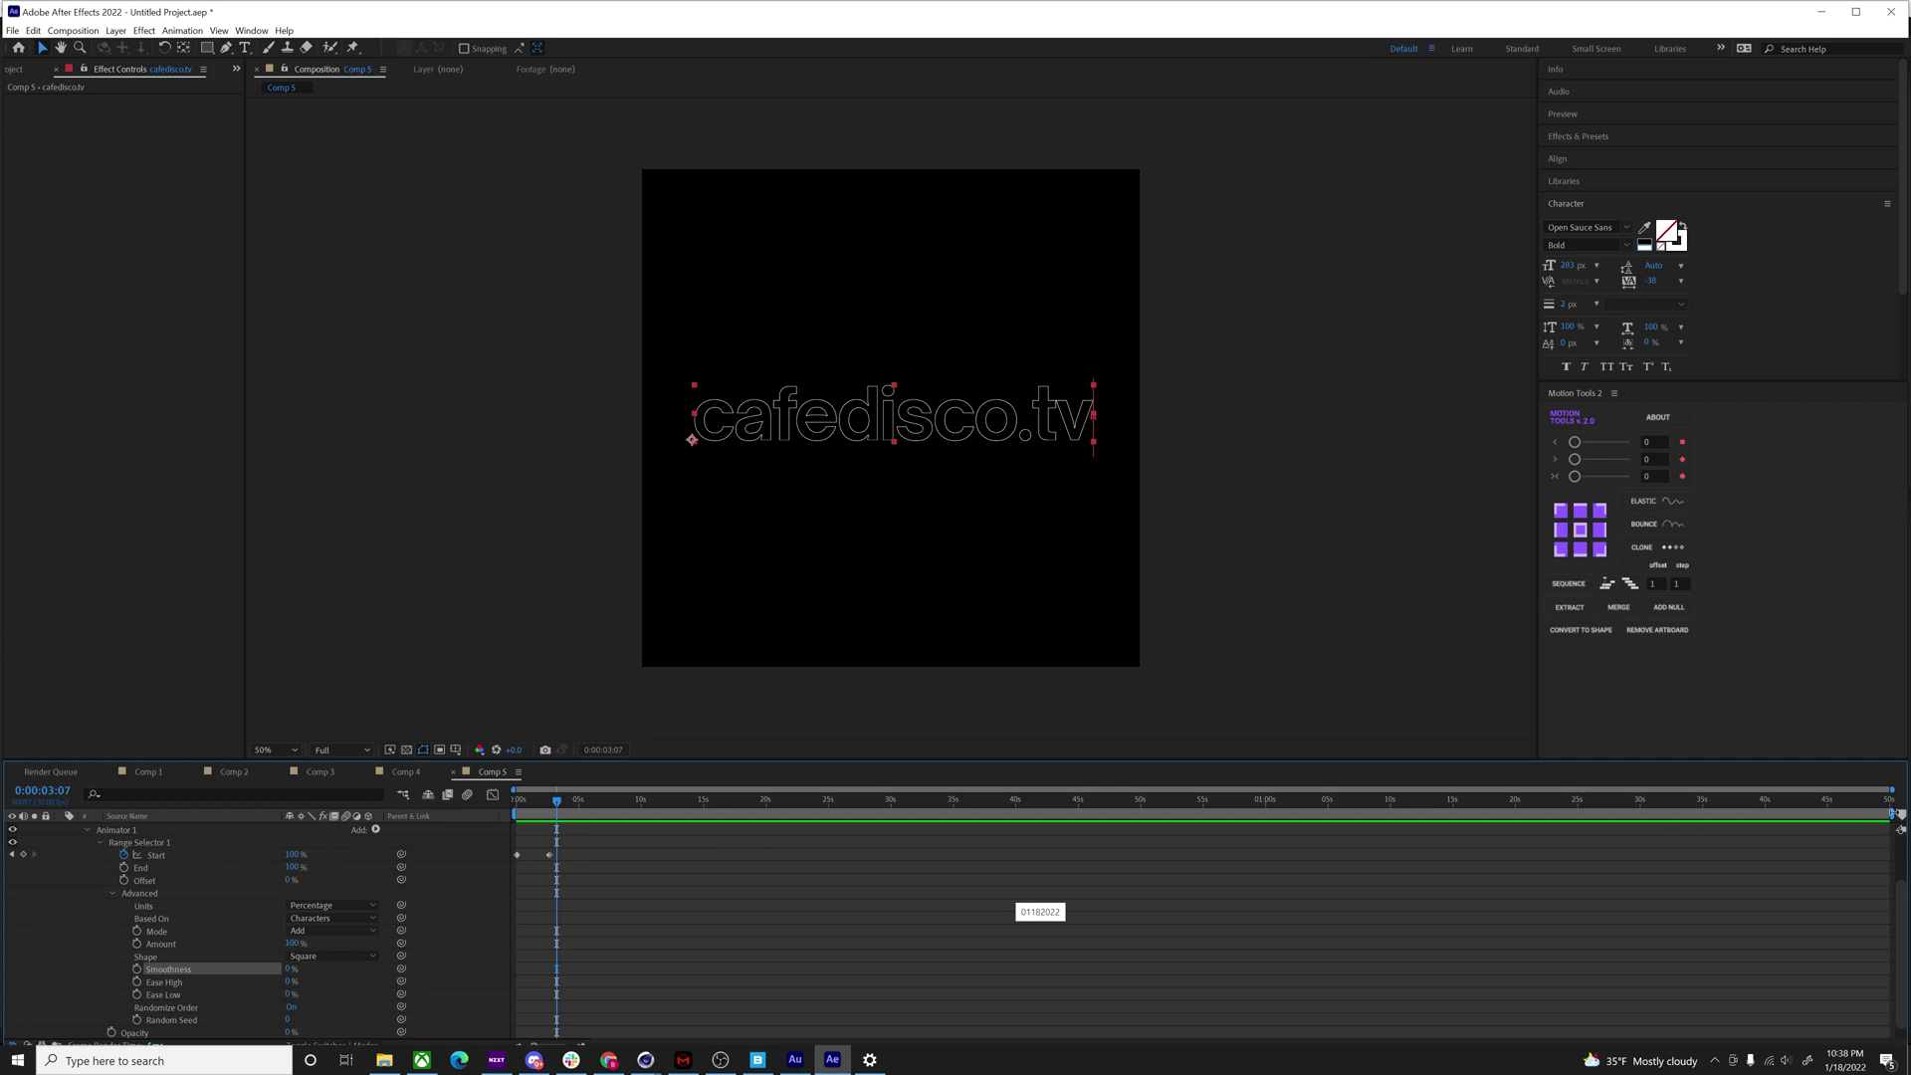
- Shorten the Comp 5 work area to the first 10 seconds and preview the text animation
{"action": "left_click_drag", "start_coordinate": [1892, 814], "coordinate": [645, 828]}
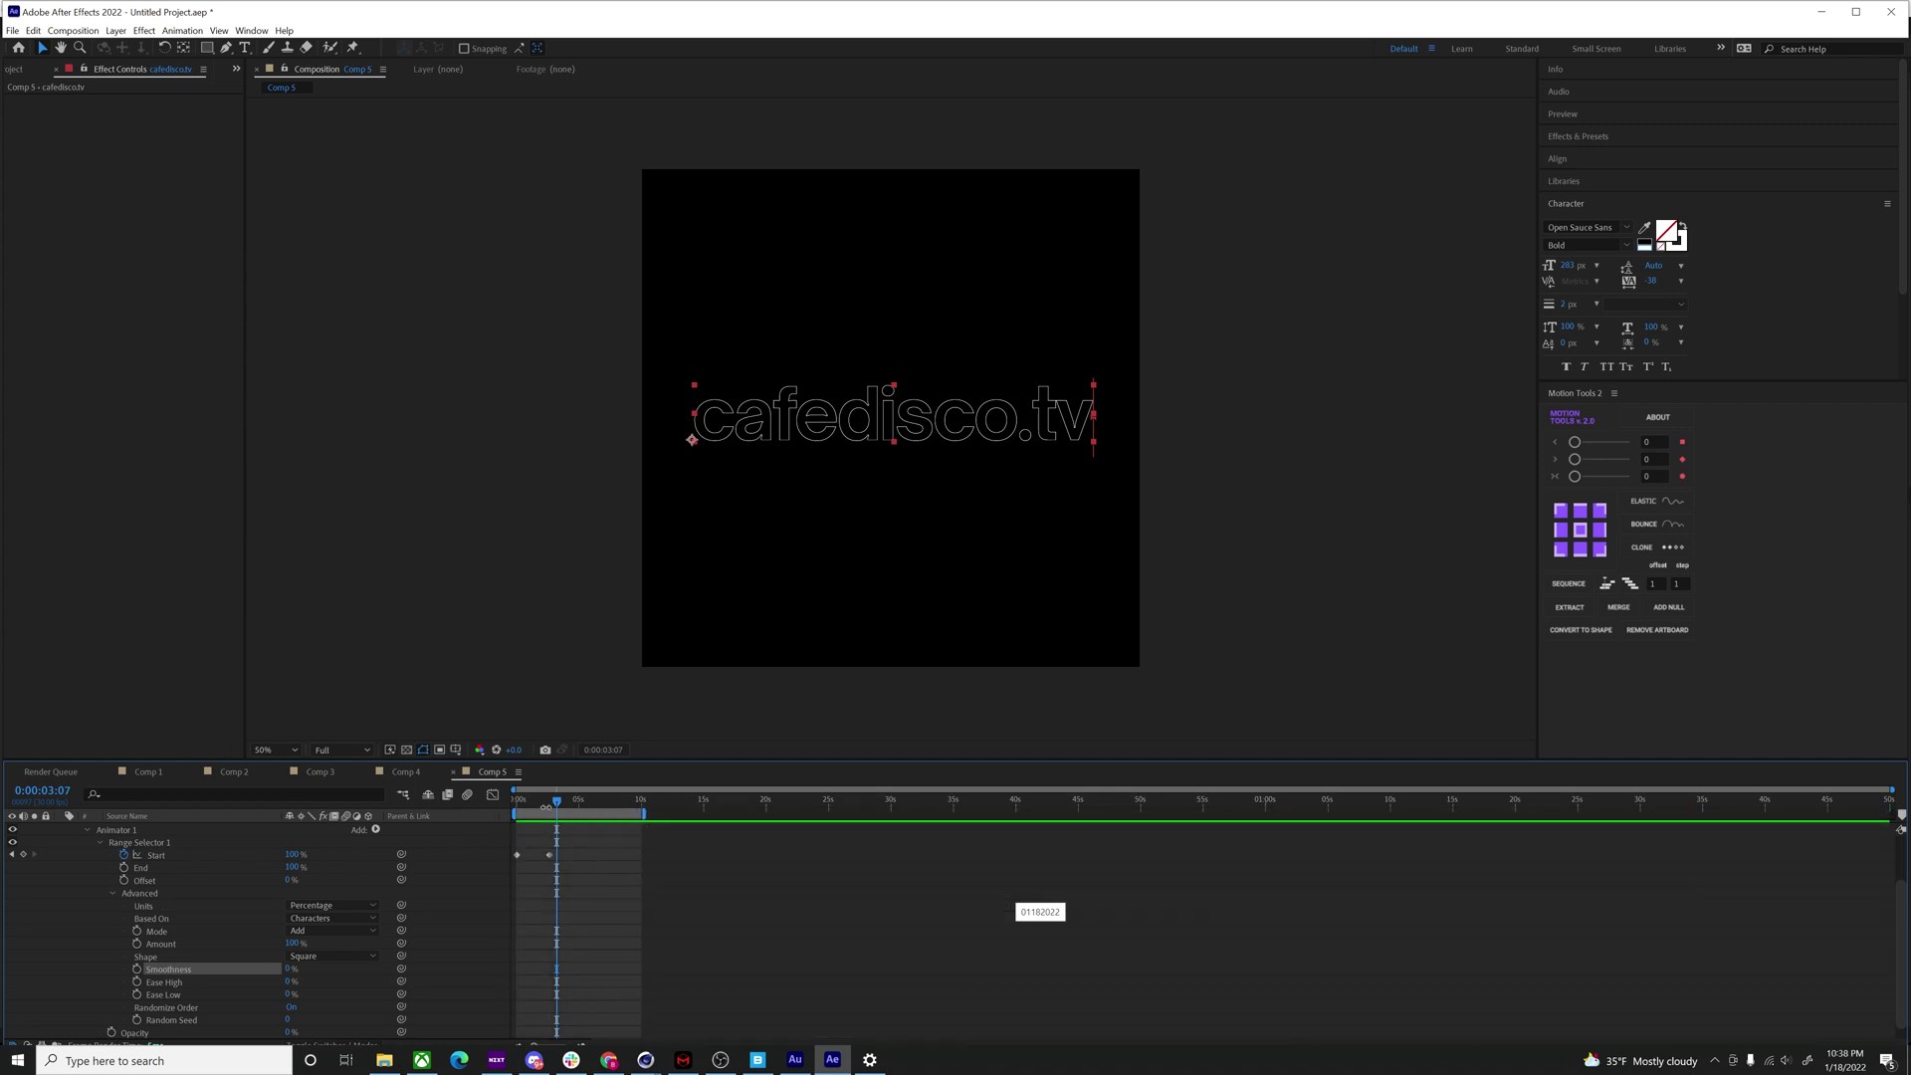
{"action": "key", "text": "space"}
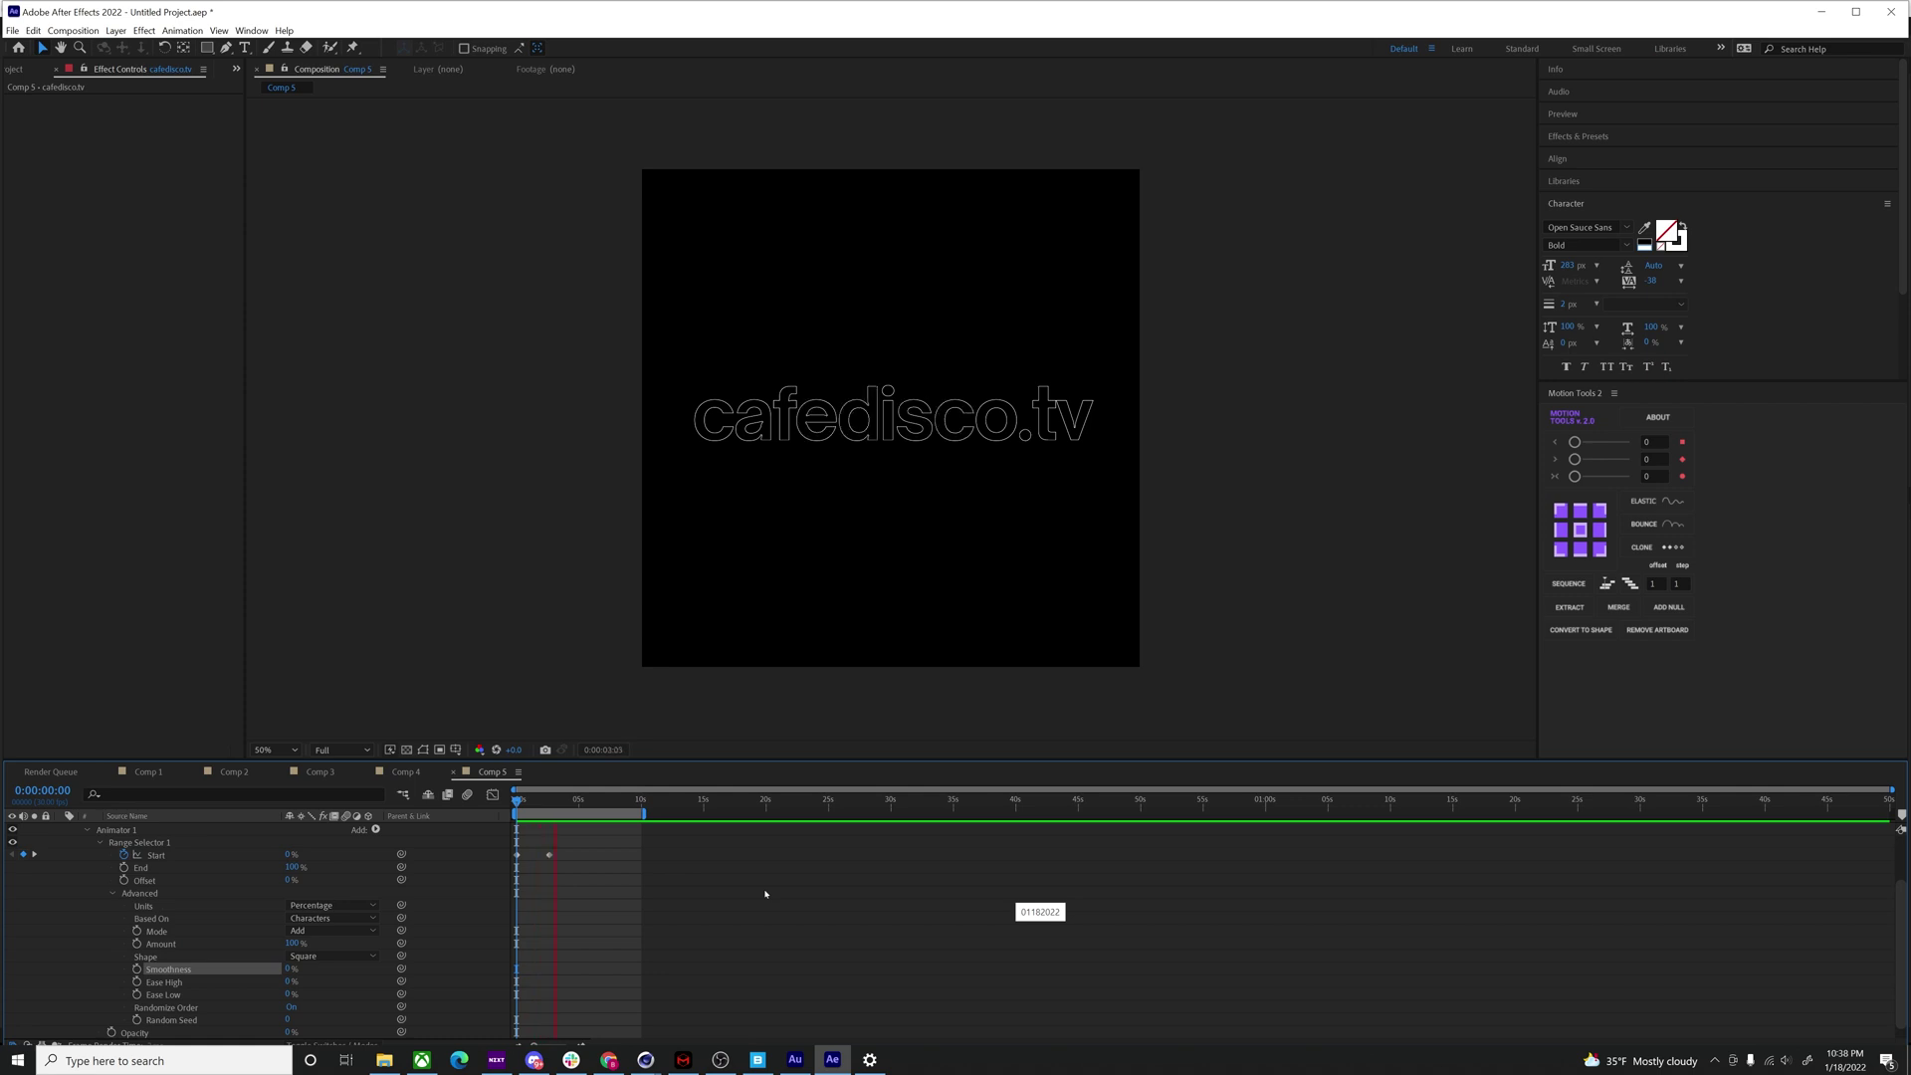
{"action": "key", "text": "space"}
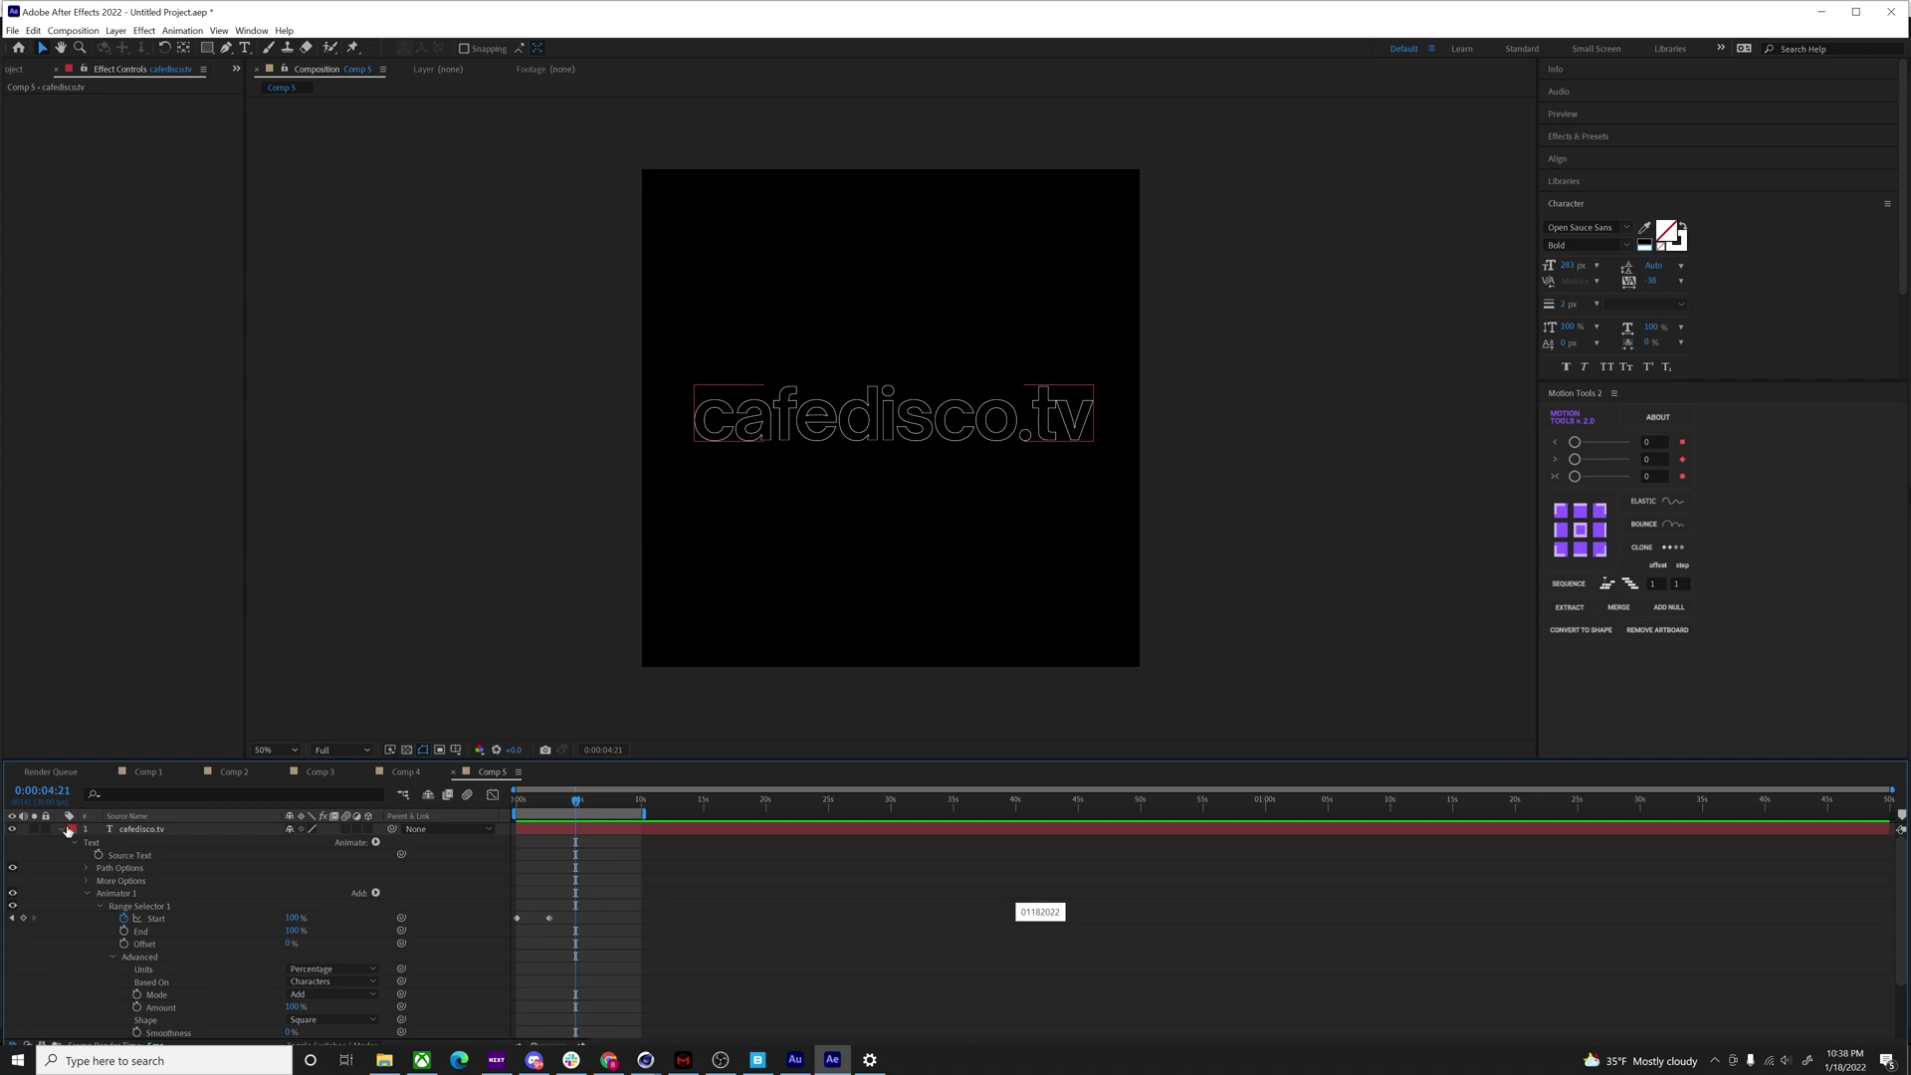
- Add Comp 5 to the render queue and name its output "logo" in the Textures folder
{"action": "left_click", "coordinate": [63, 829]}
{"action": "left_click", "coordinate": [476, 902]}
{"action": "left_click", "coordinate": [564, 830]}
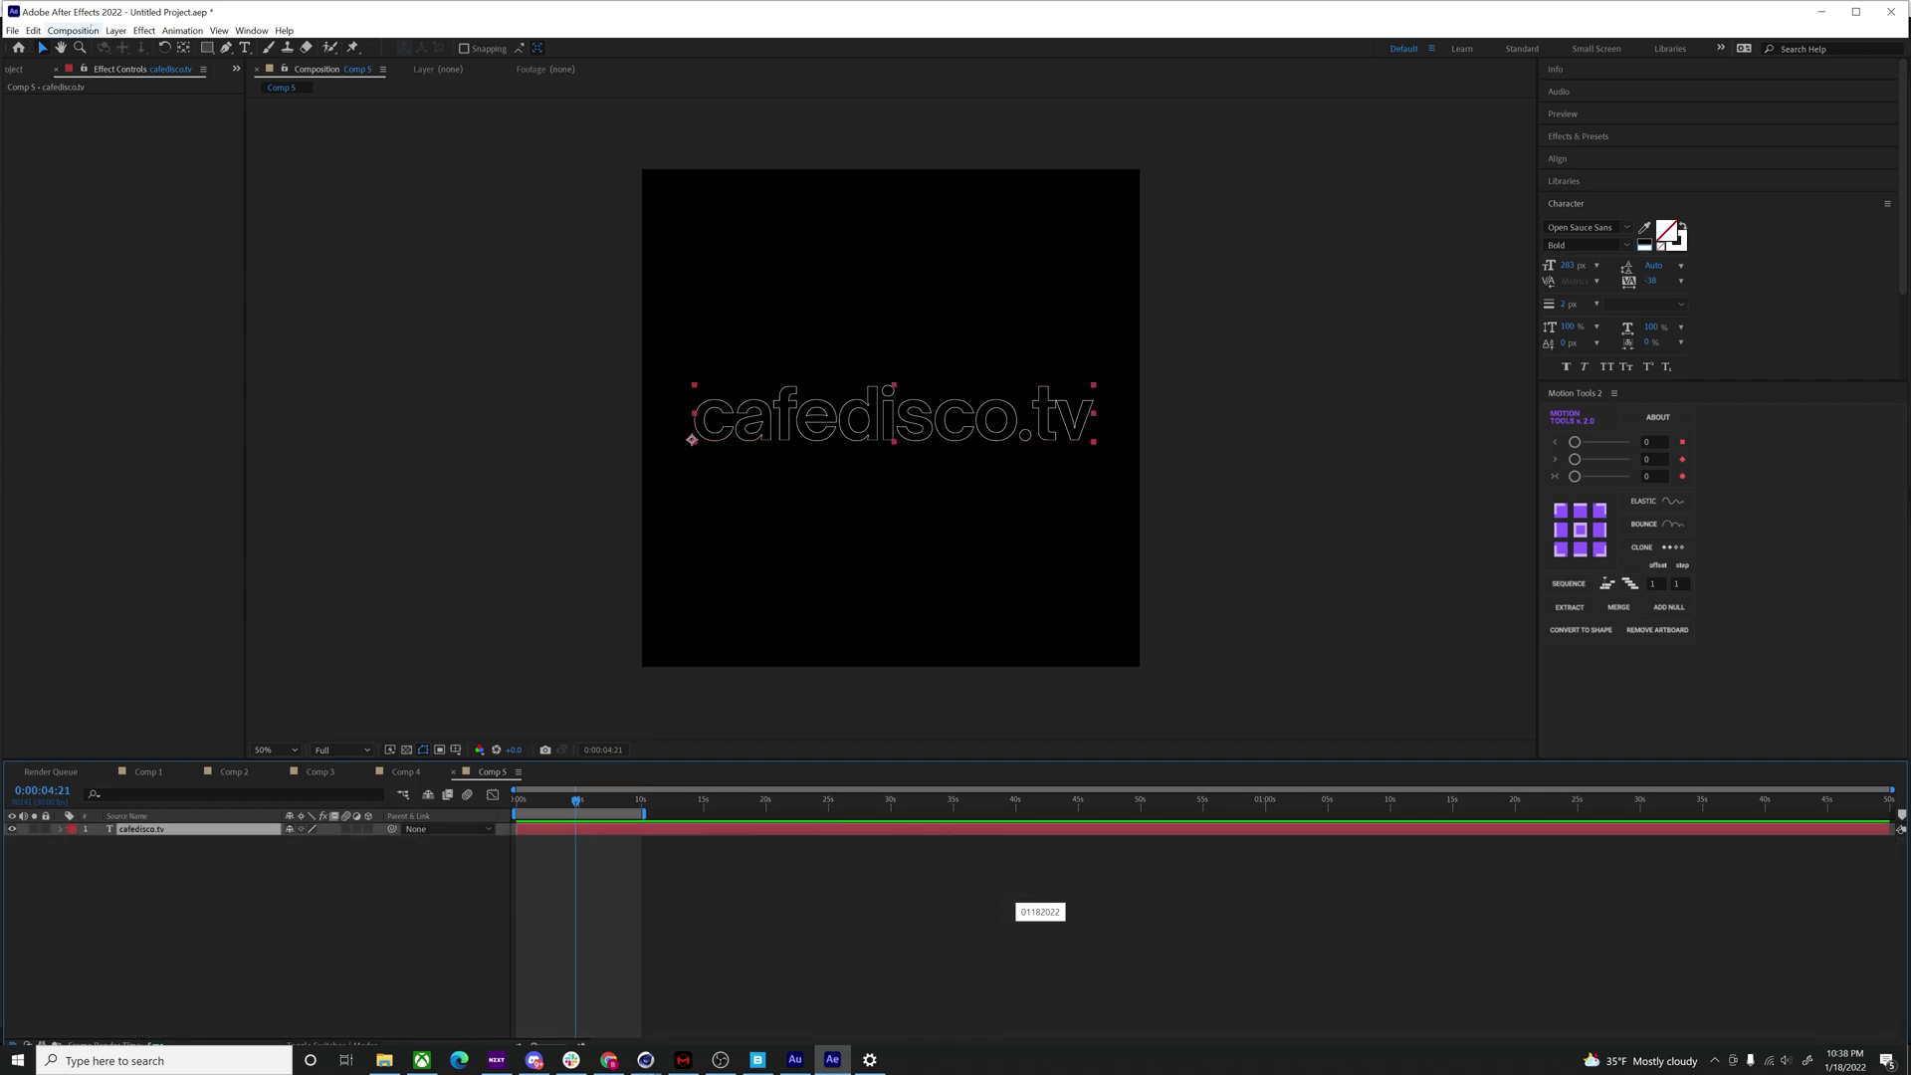
{"action": "left_click", "coordinate": [88, 31]}
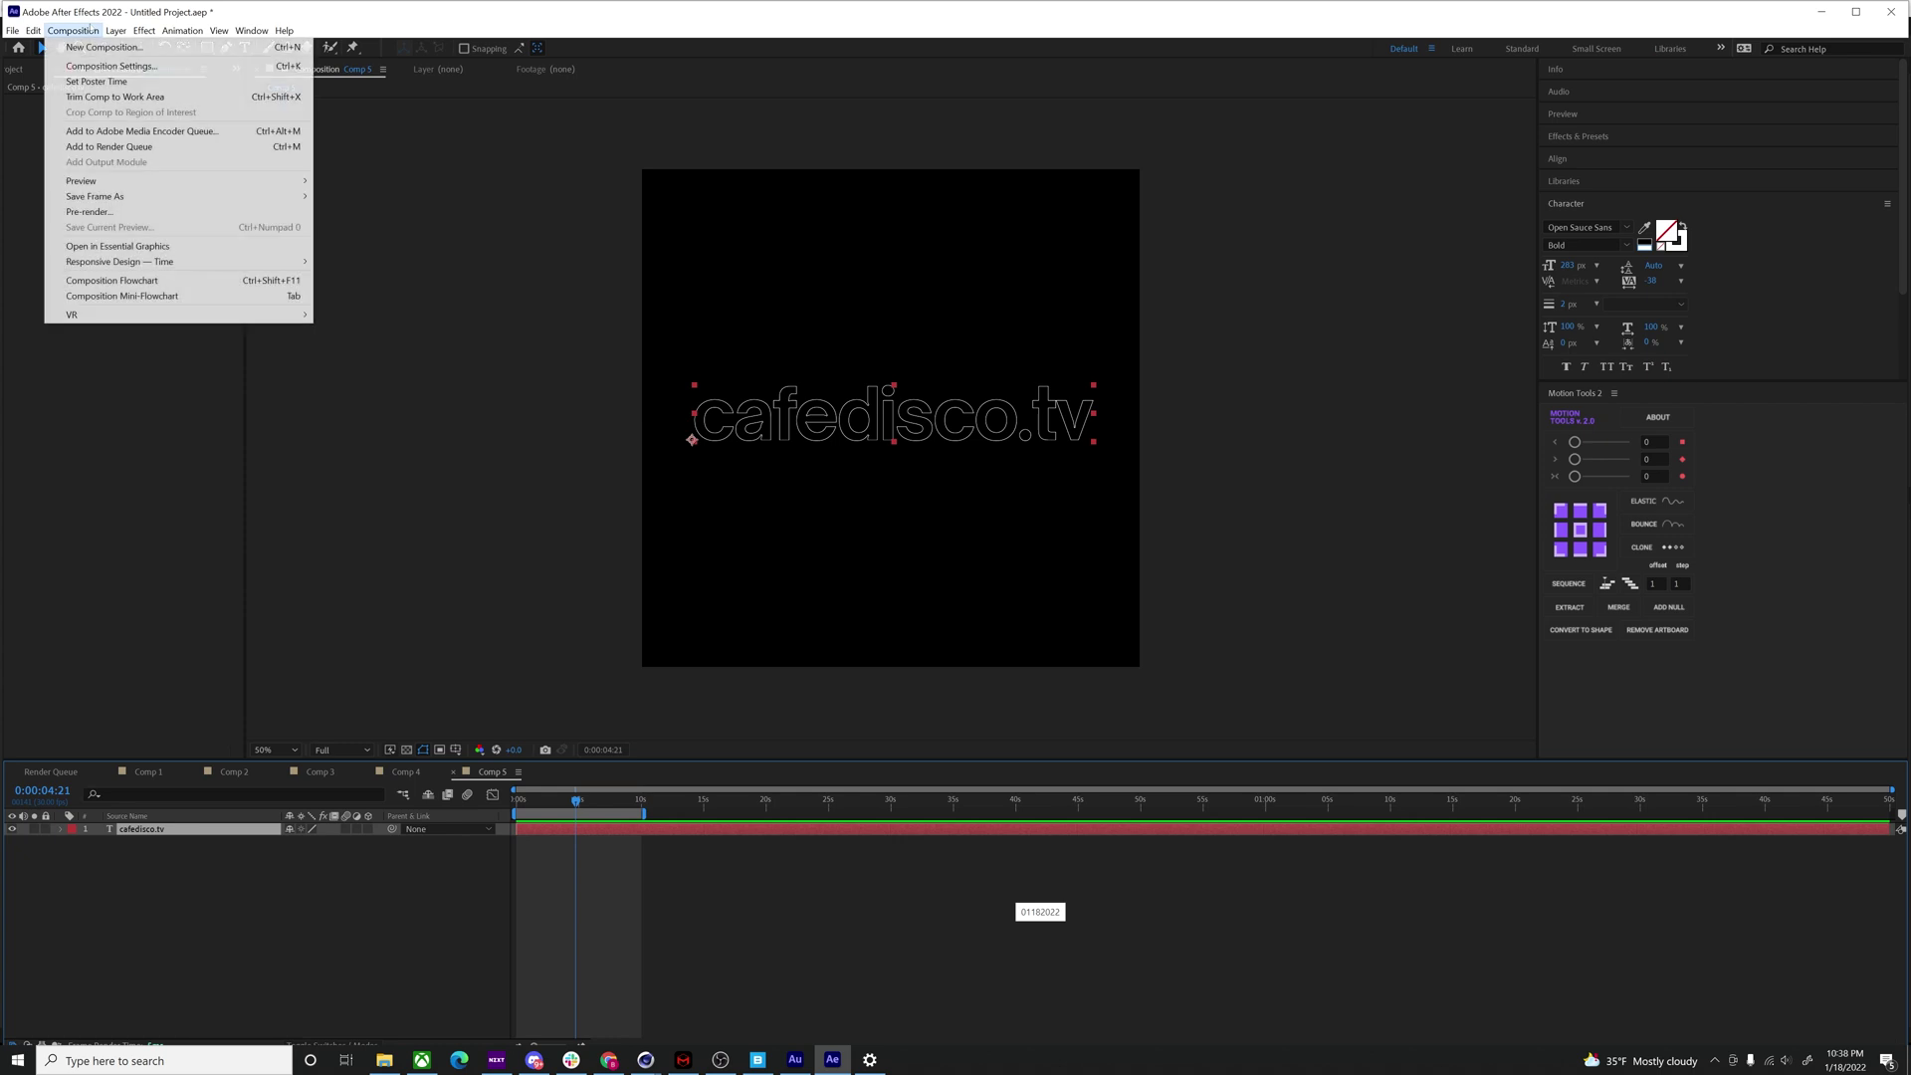
{"action": "left_click", "coordinate": [120, 149]}
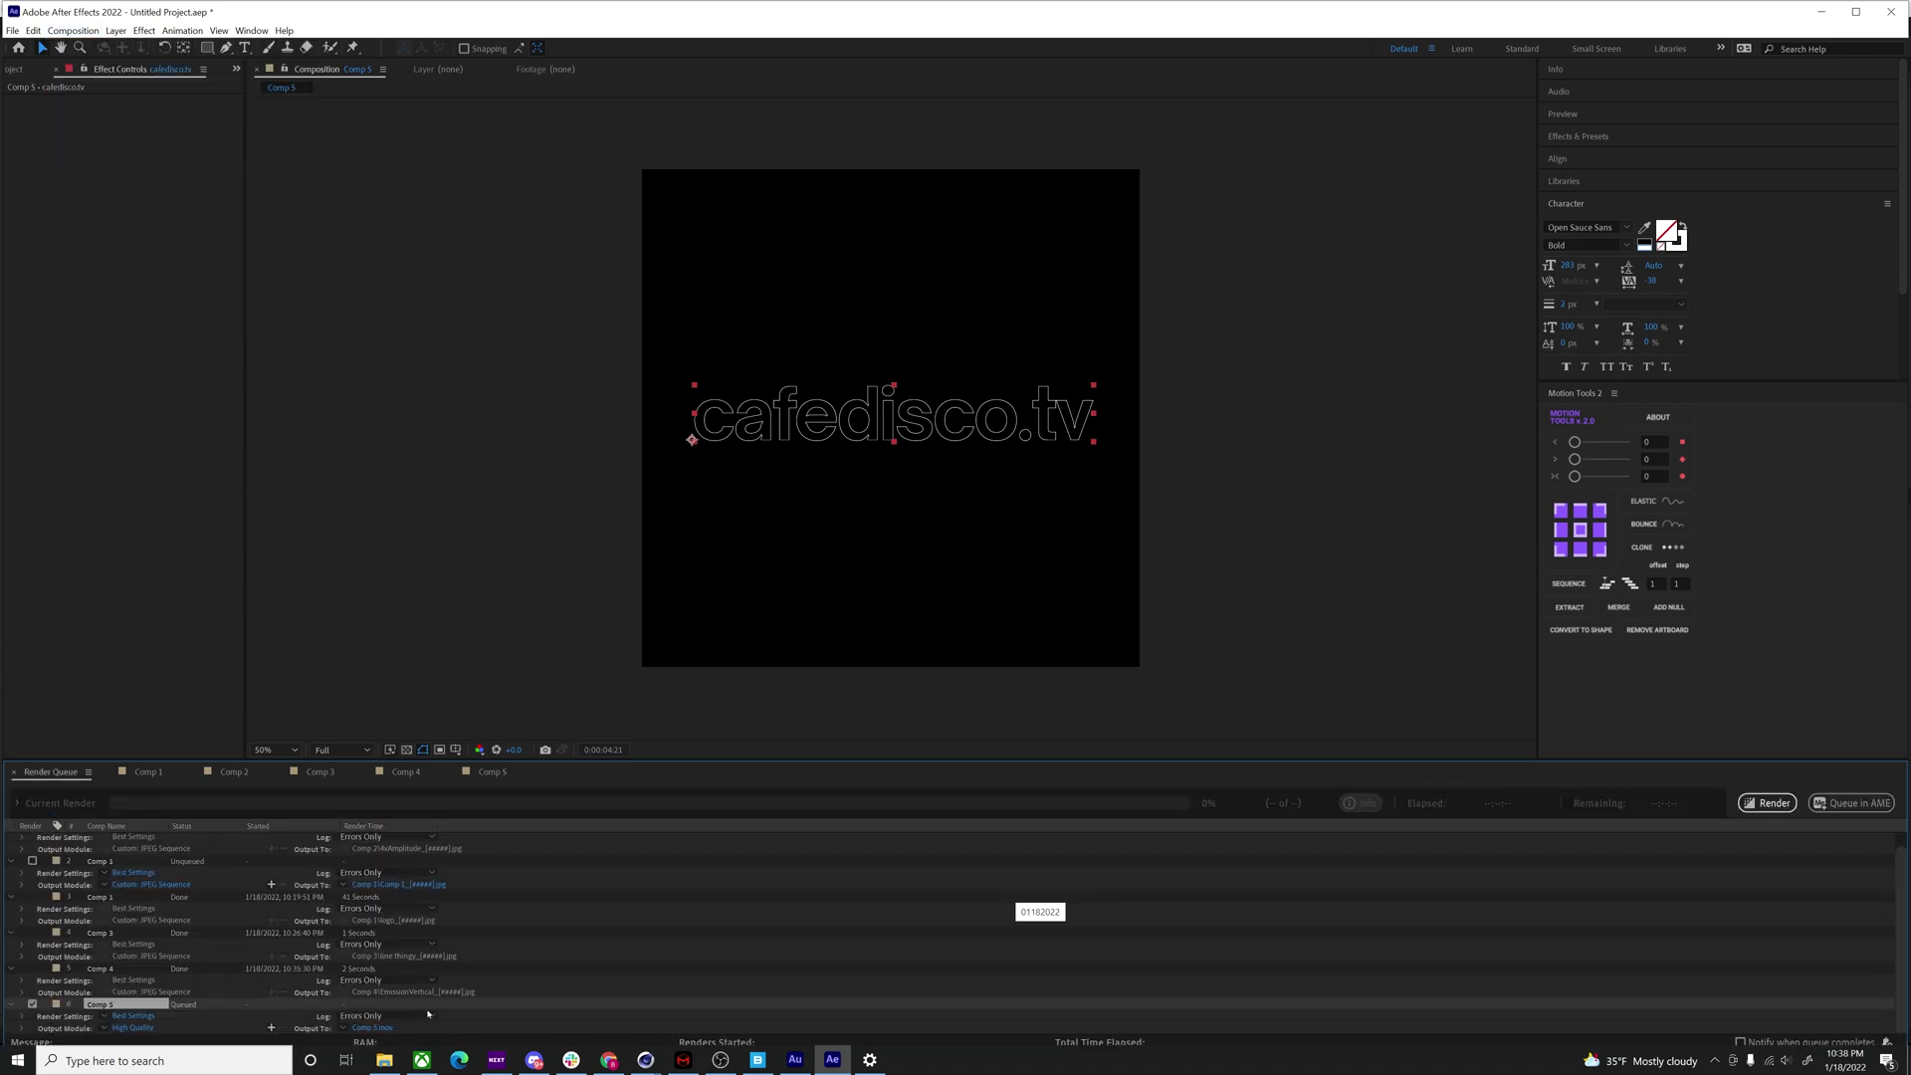
{"action": "left_click", "coordinate": [376, 1028]}
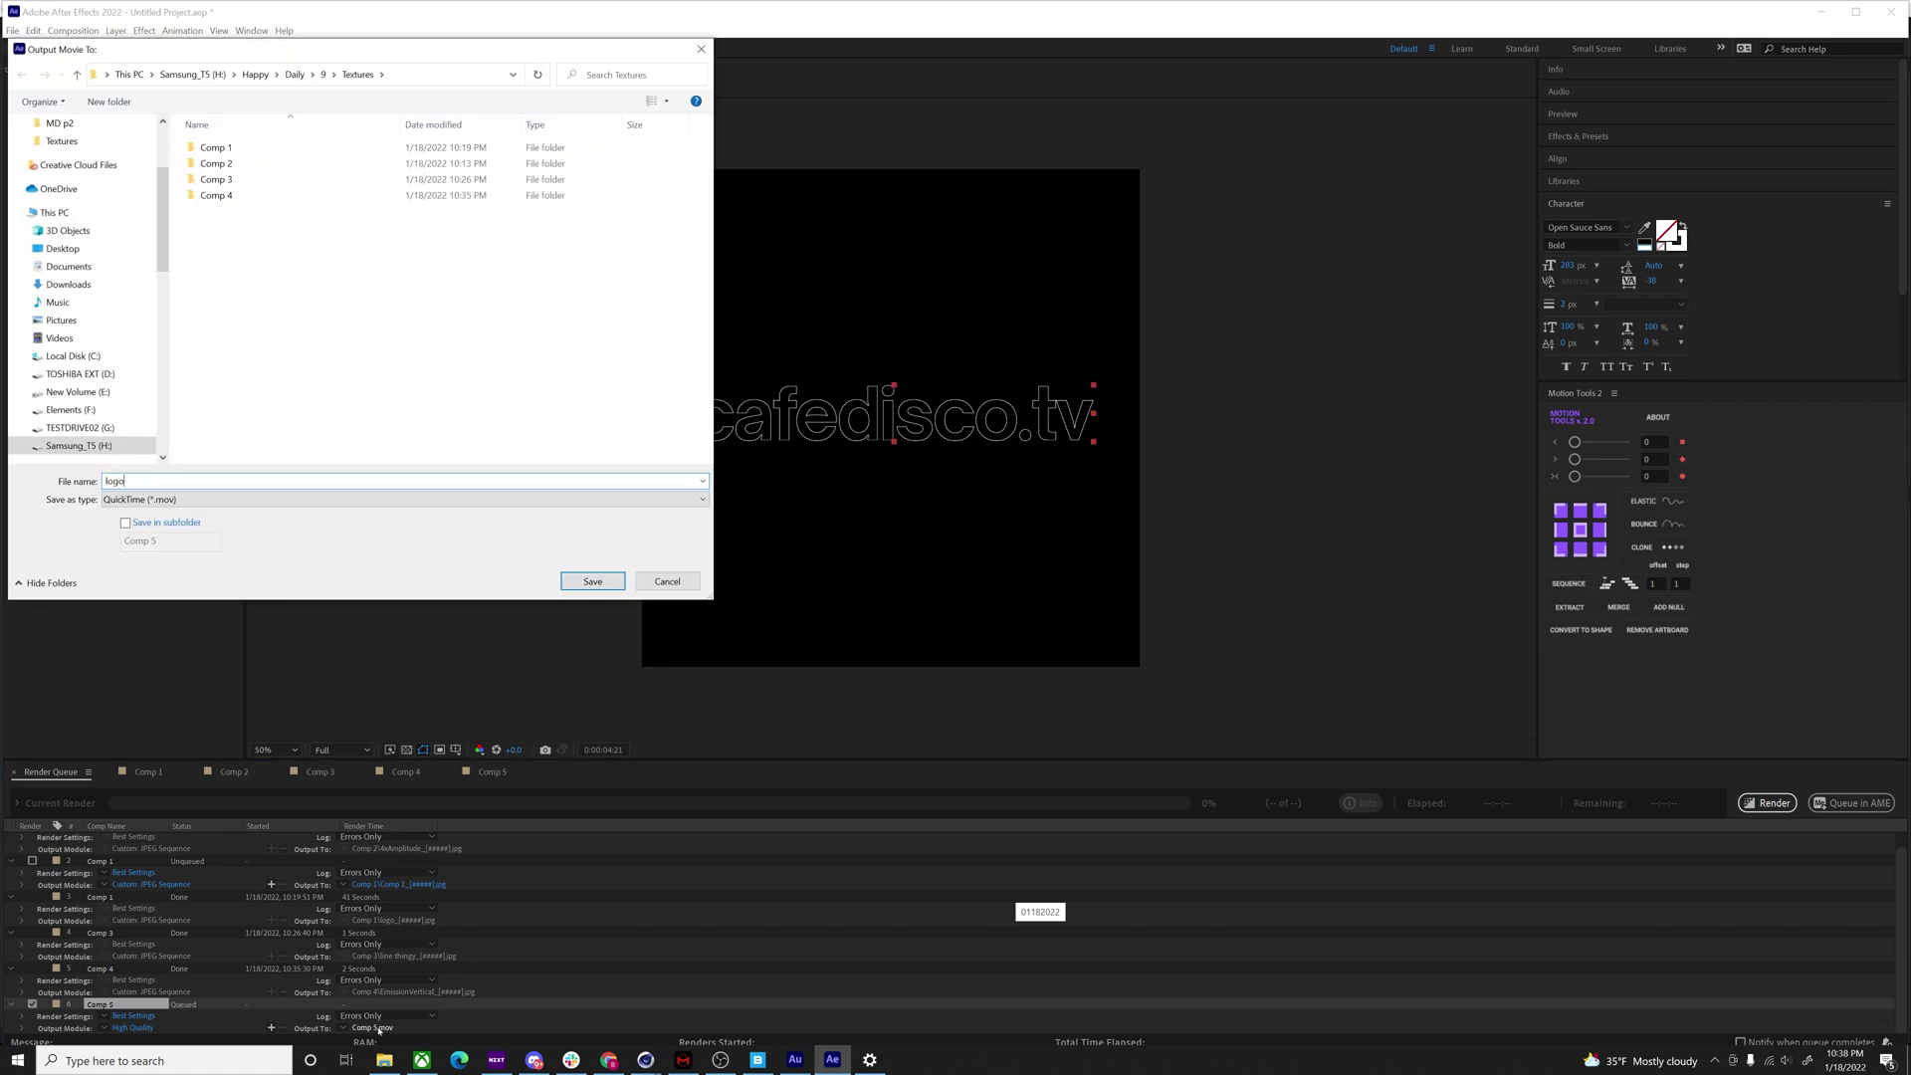
{"action": "key", "text": "Return"}
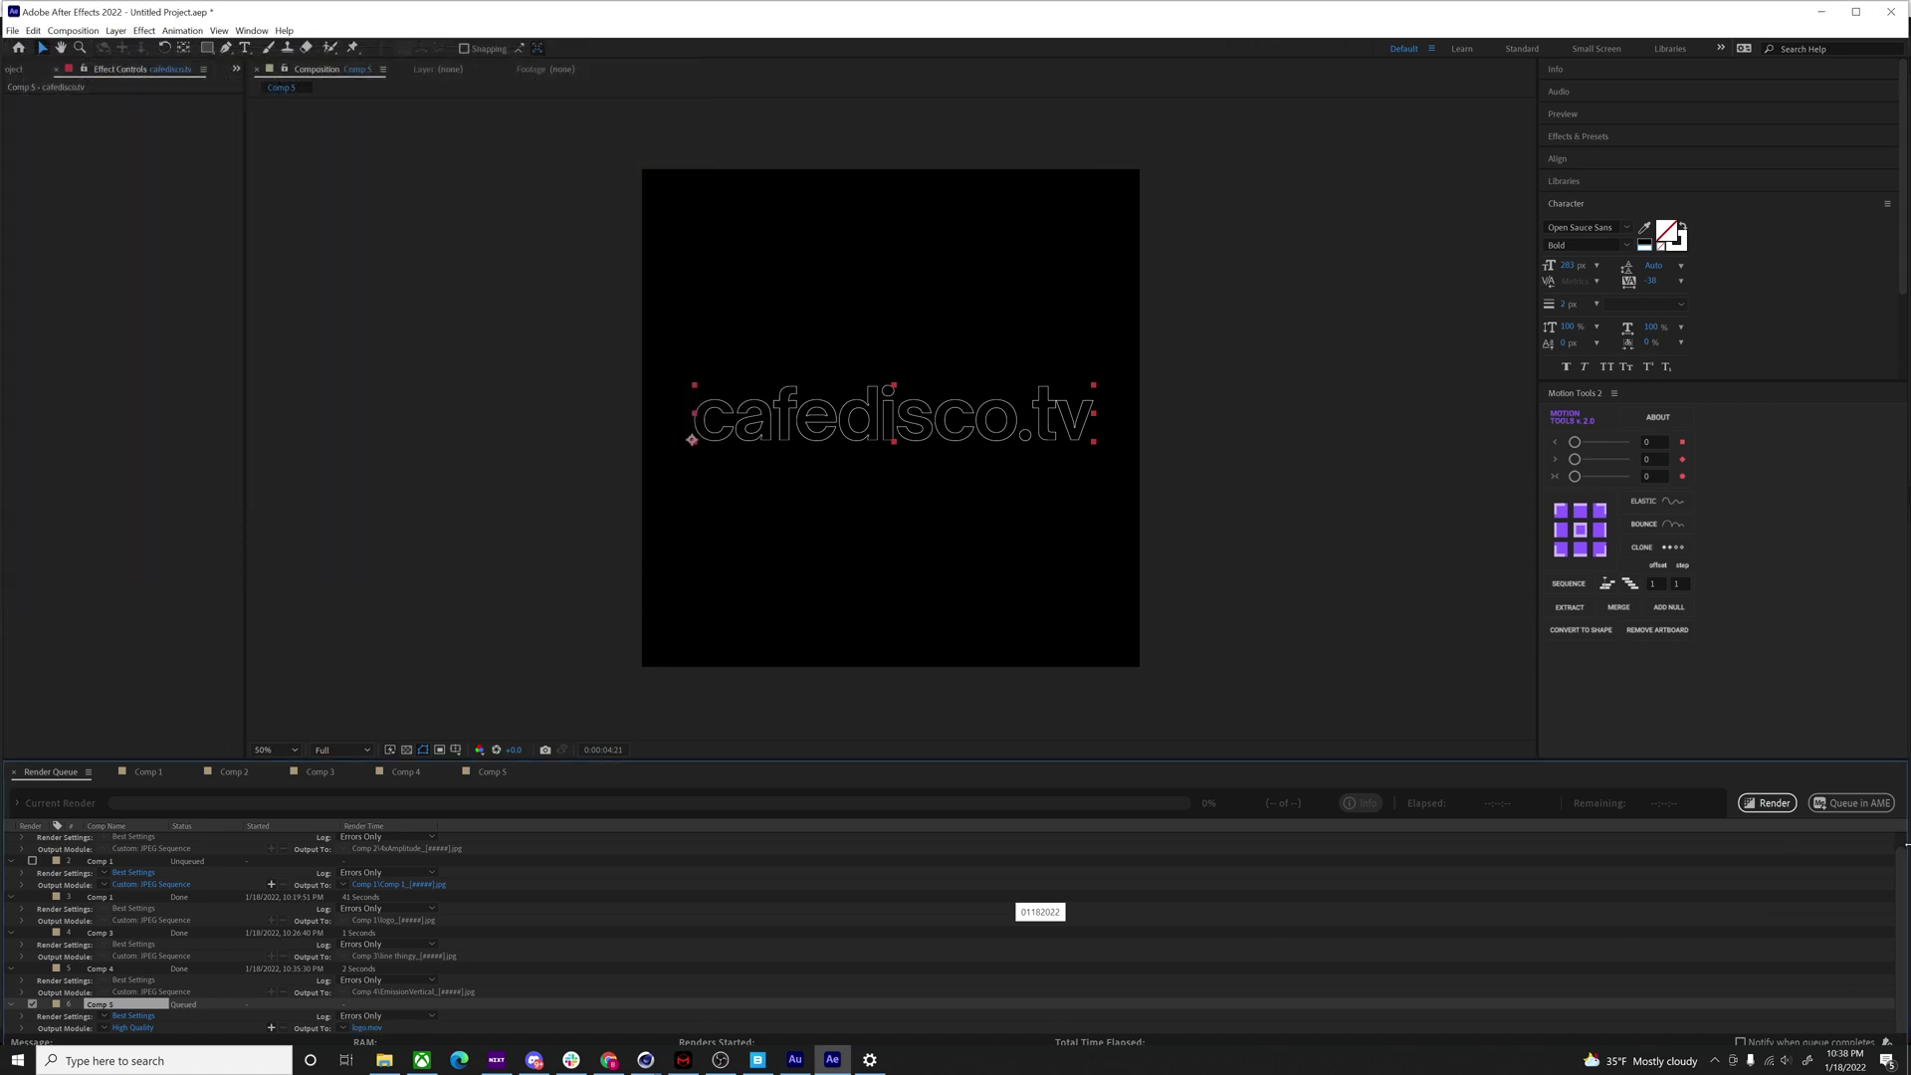
- Set the Comp 5 output format to JPEG Sequence and start the render
{"action": "left_click", "coordinate": [132, 1029]}
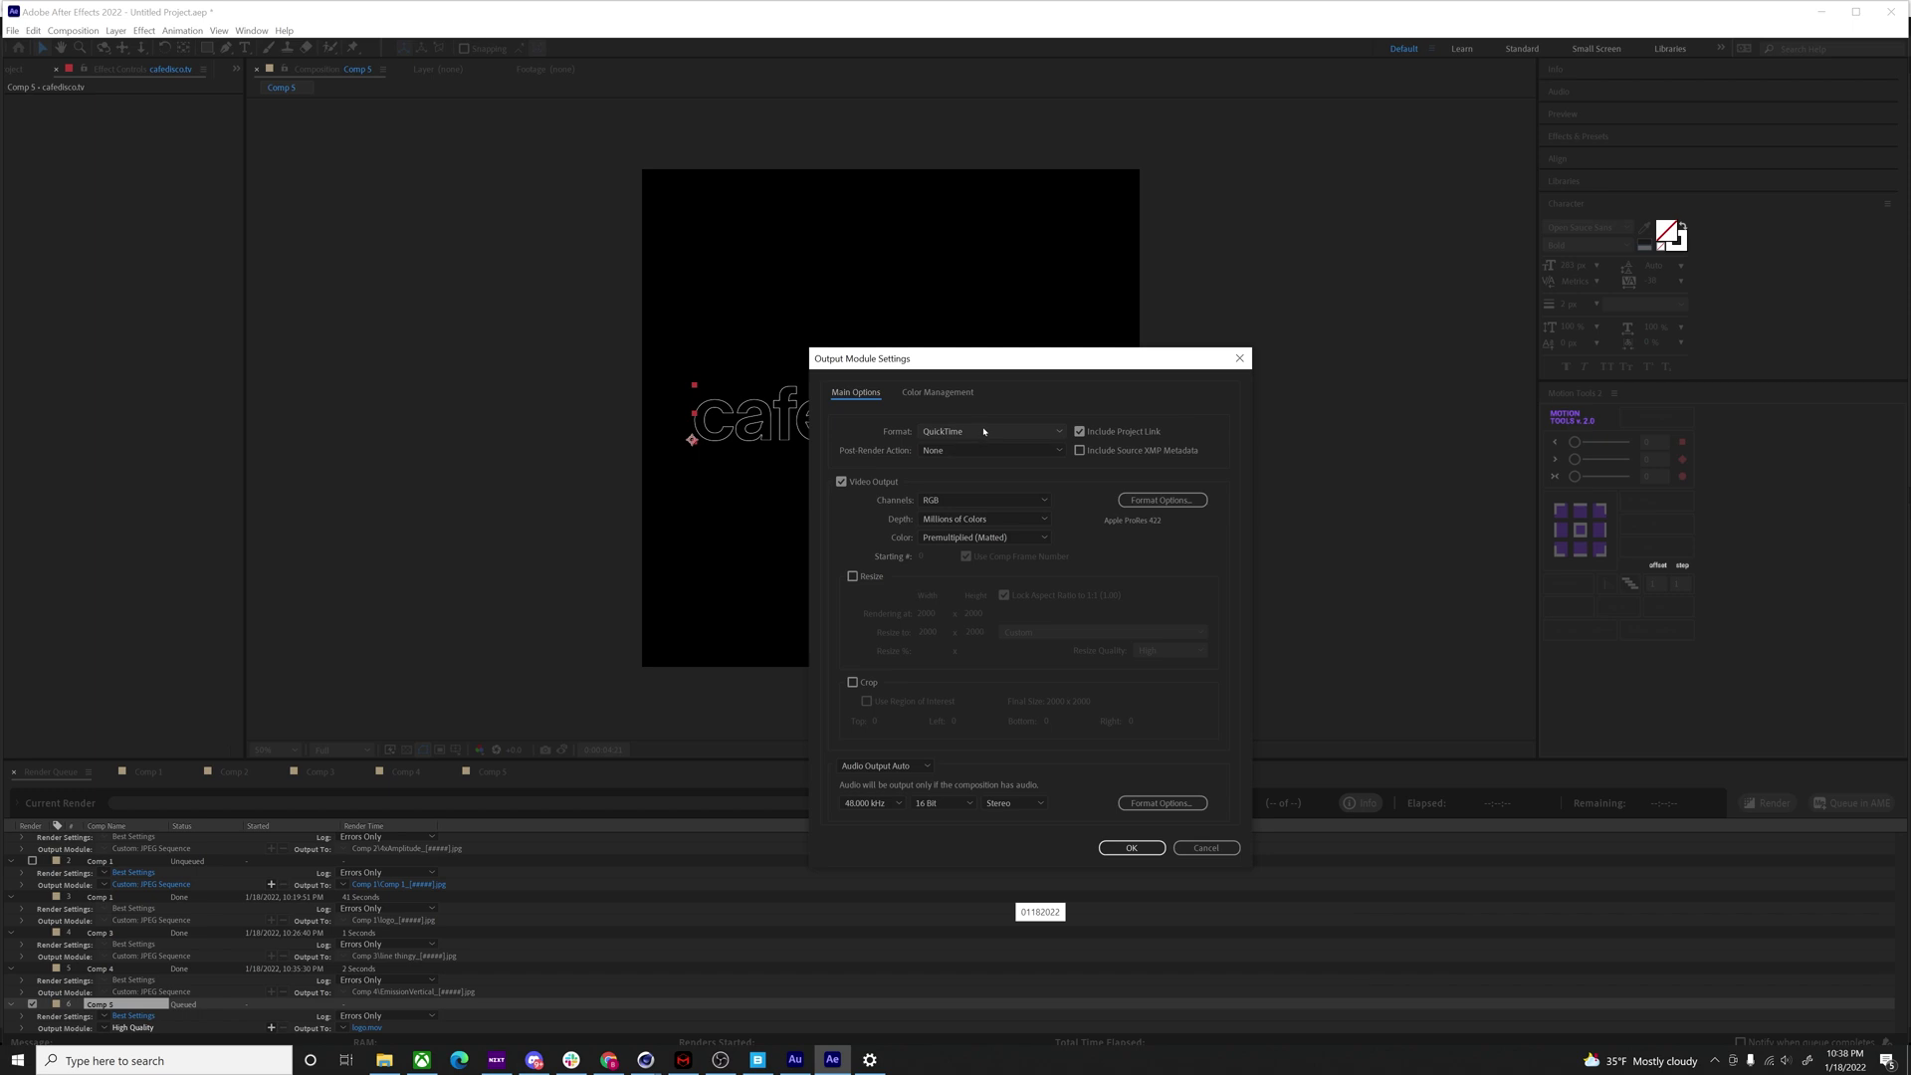
{"action": "left_click", "coordinate": [990, 431]}
{"action": "left_click", "coordinate": [962, 512]}
{"action": "left_click", "coordinate": [1132, 847]}
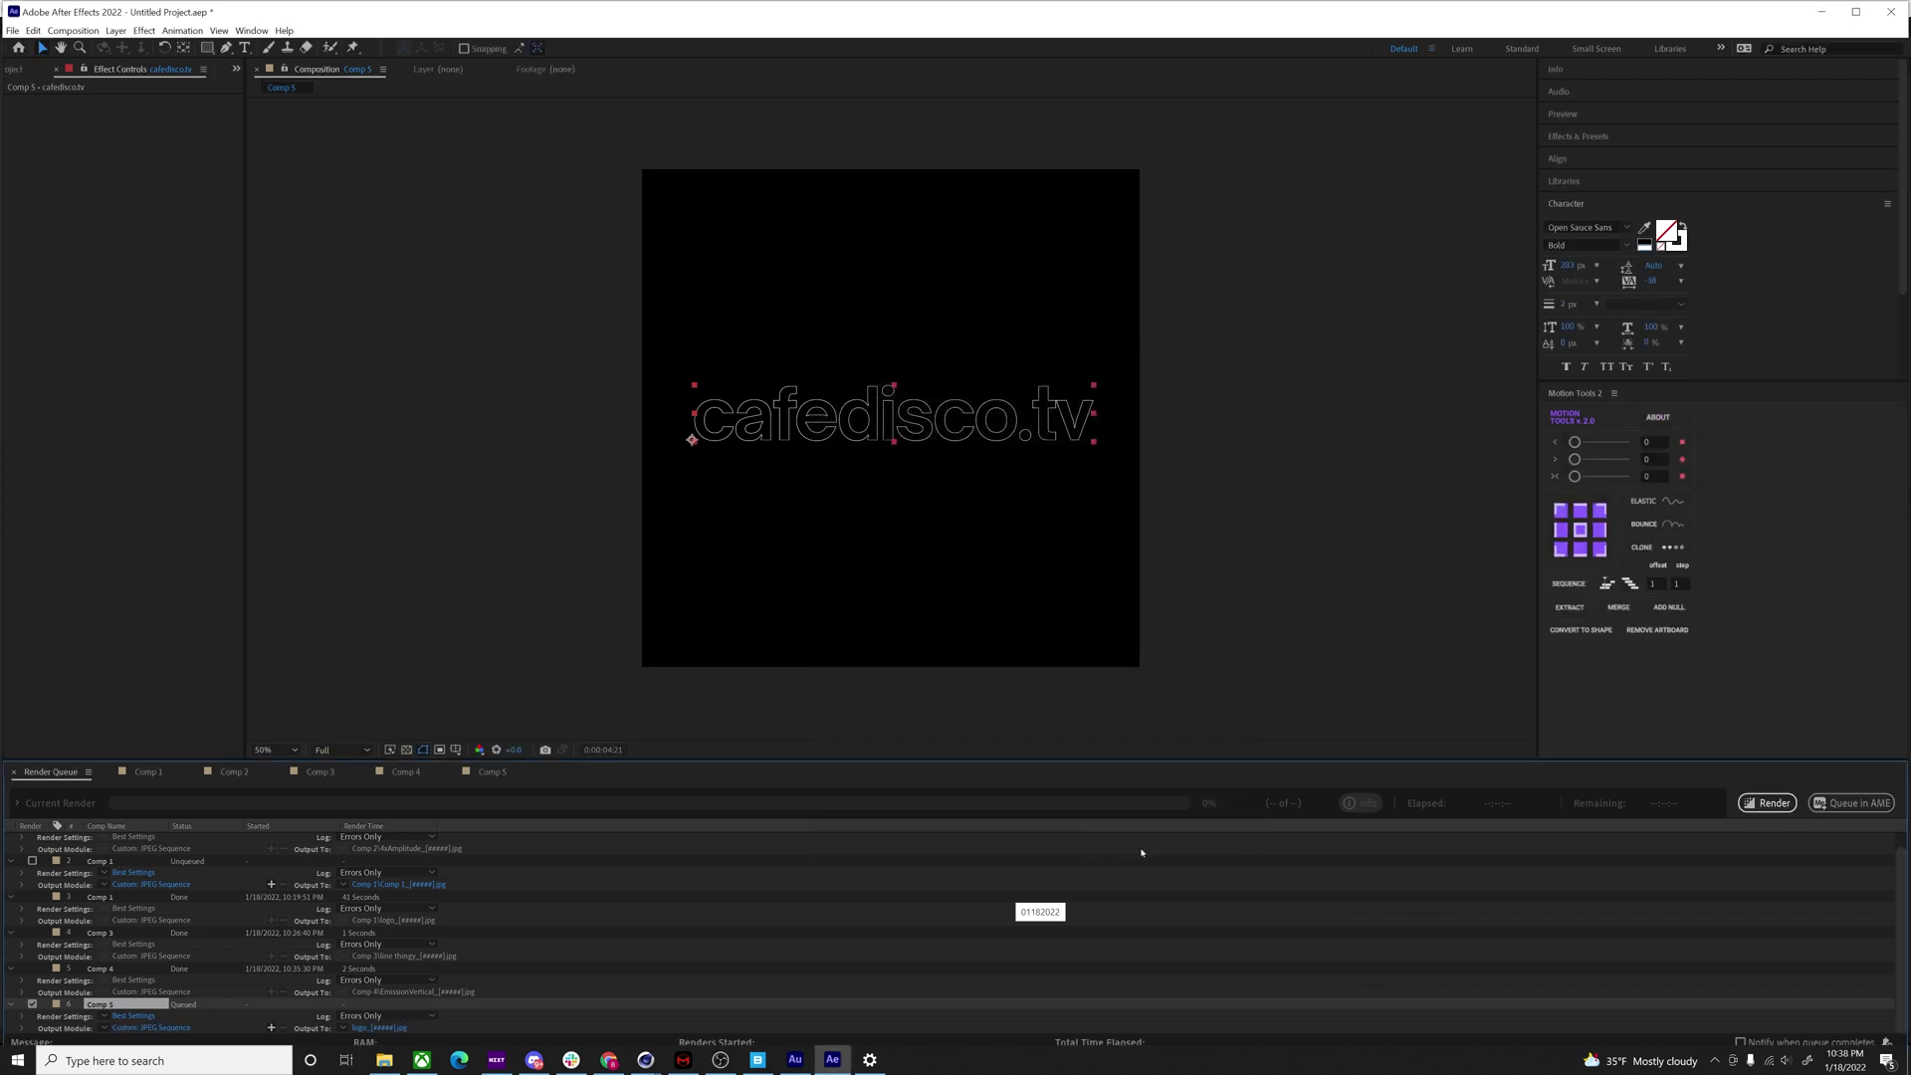
{"action": "left_click", "coordinate": [1767, 802]}
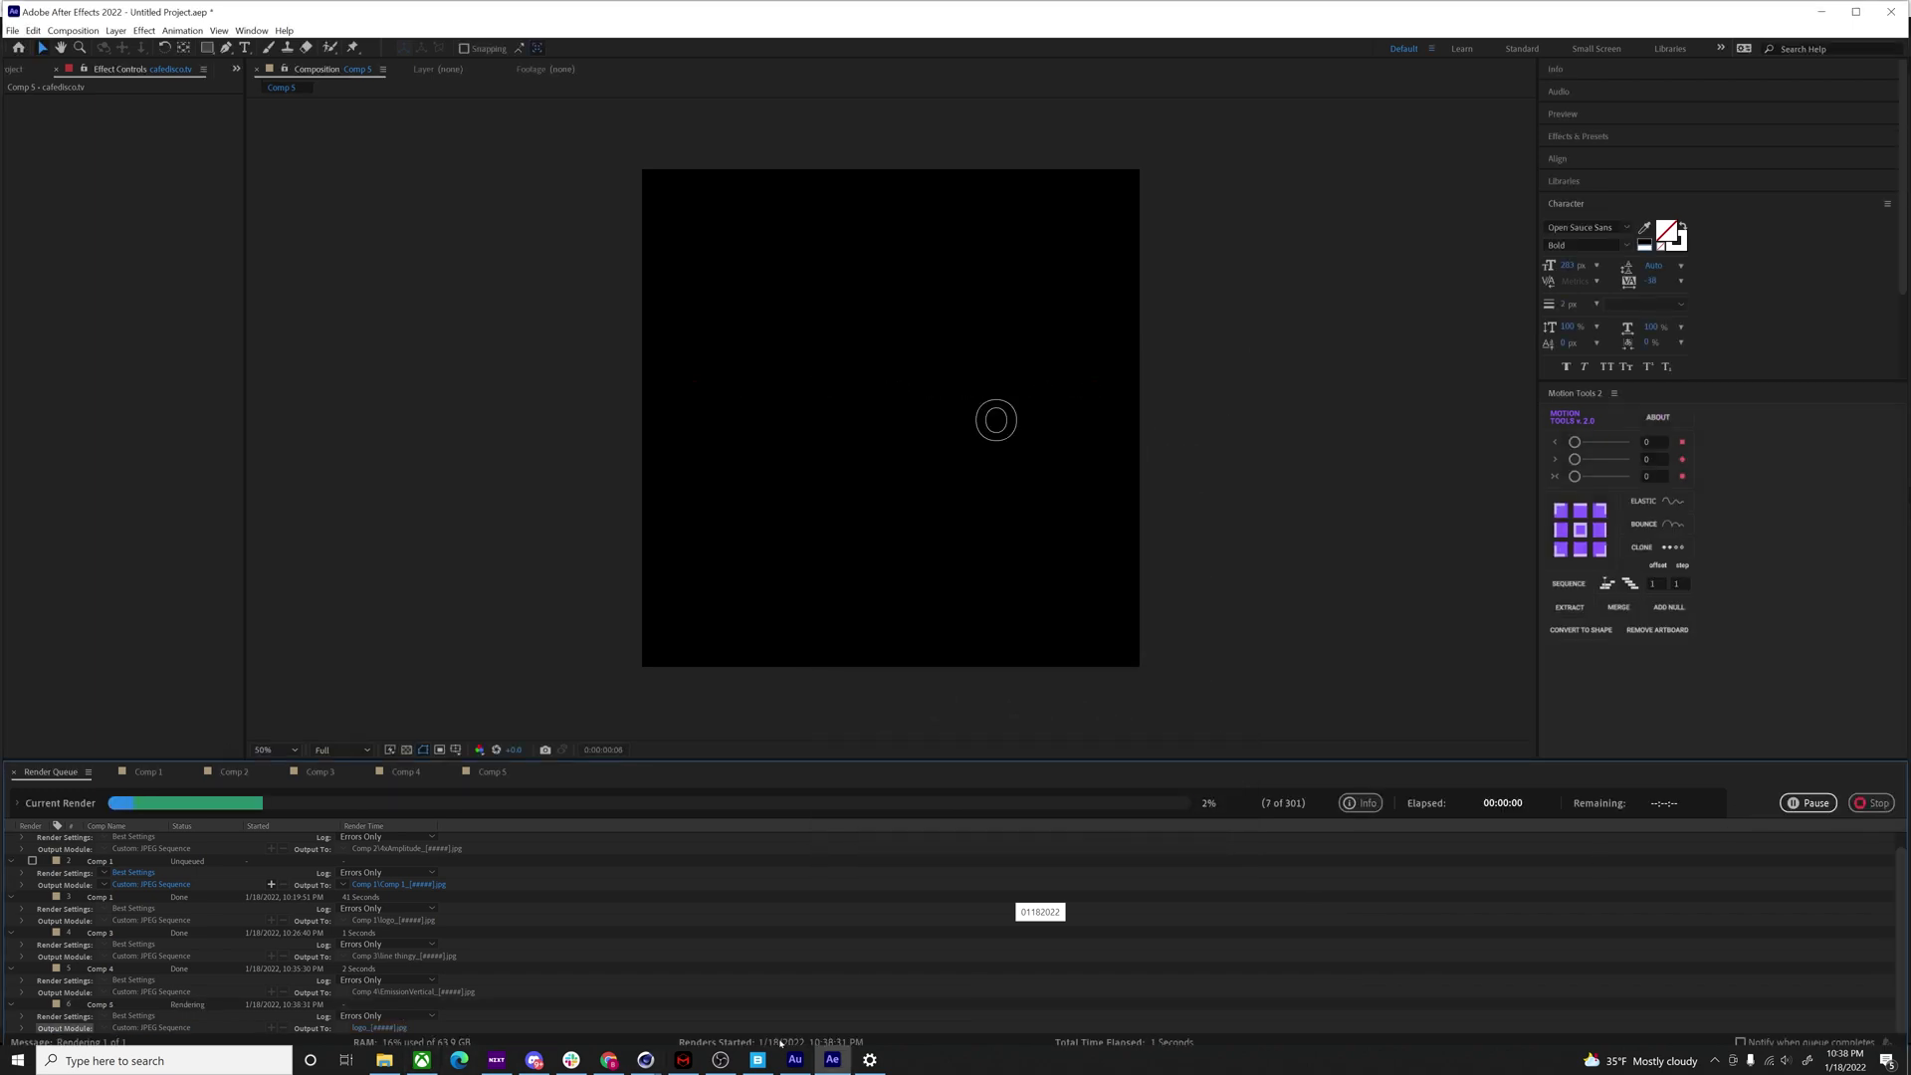
- Switch to Cinema 4D, make the hidden Plane.2 object visible again and clear the material selection
{"action": "mouse_move", "coordinate": [645, 1060]}
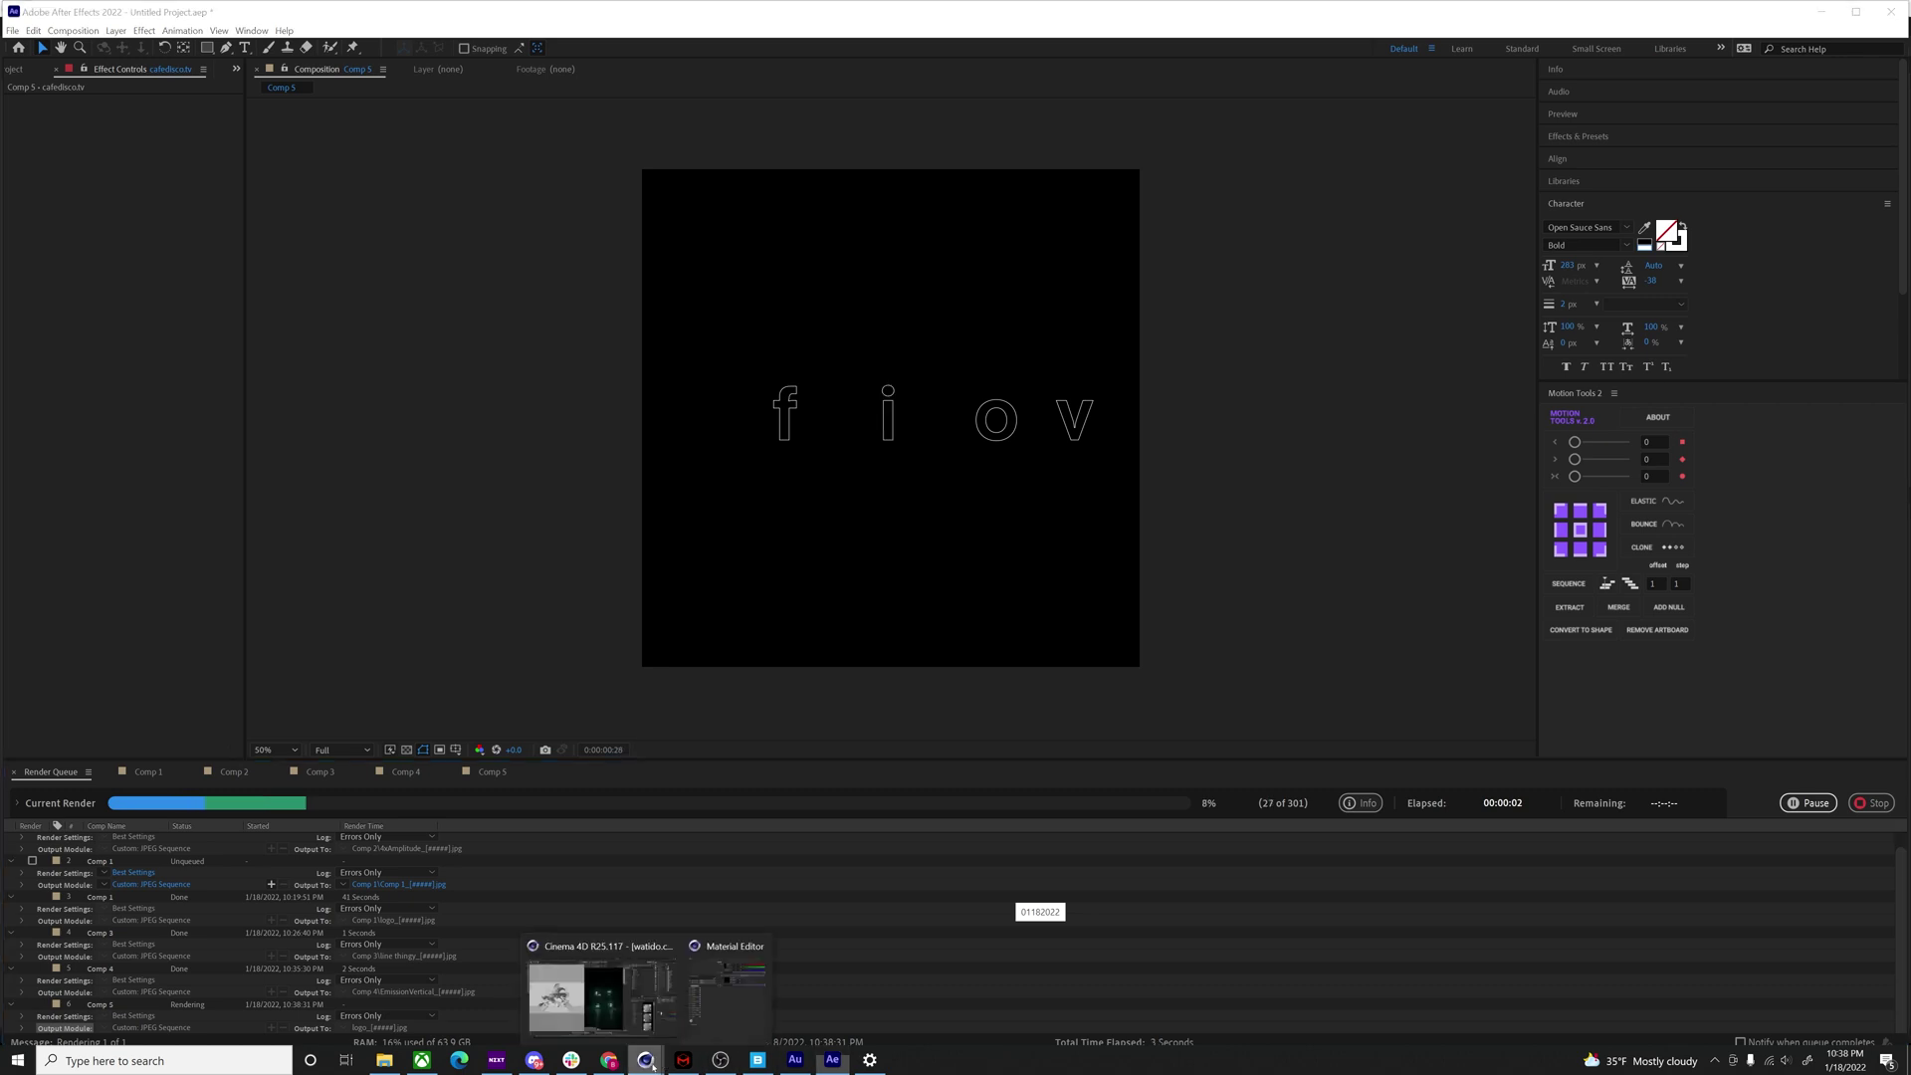
{"action": "left_click", "coordinate": [582, 1016]}
{"action": "left_click", "coordinate": [1662, 133]}
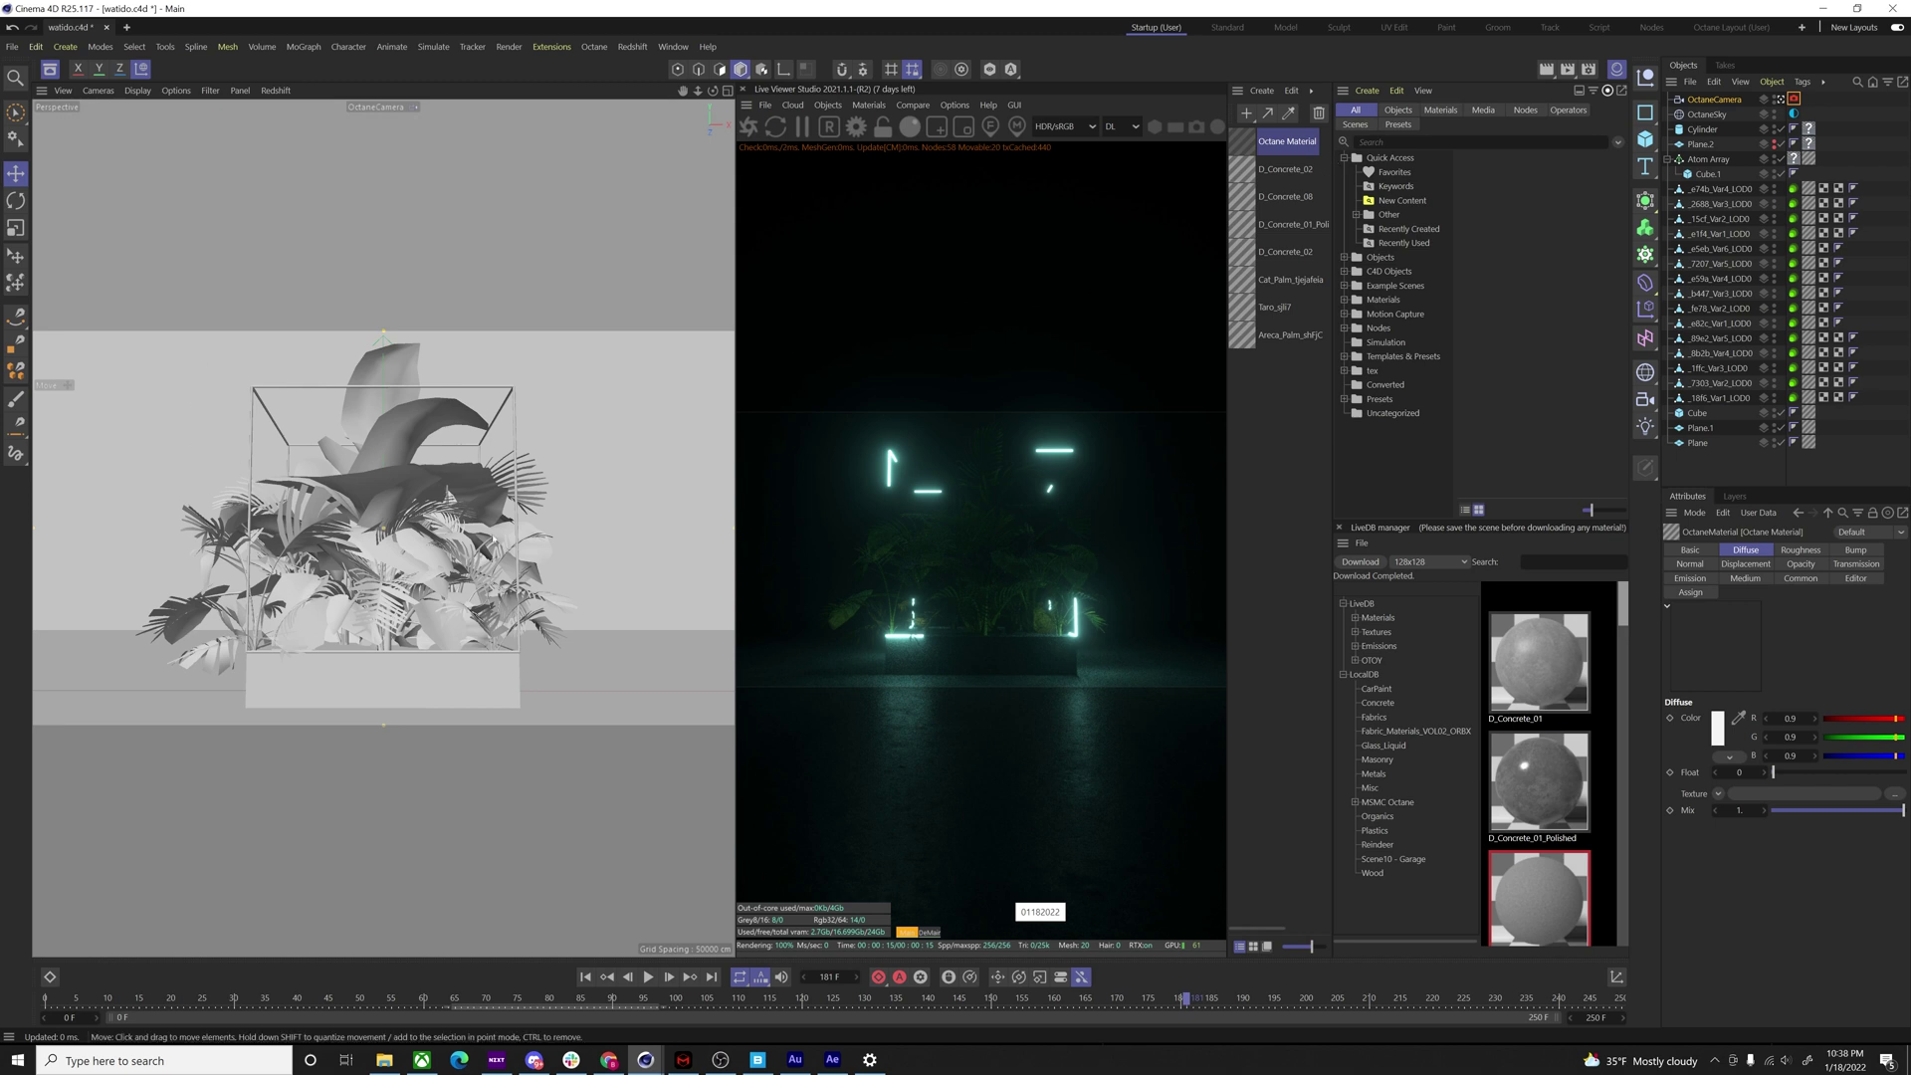
{"action": "left_click", "coordinate": [1703, 145]}
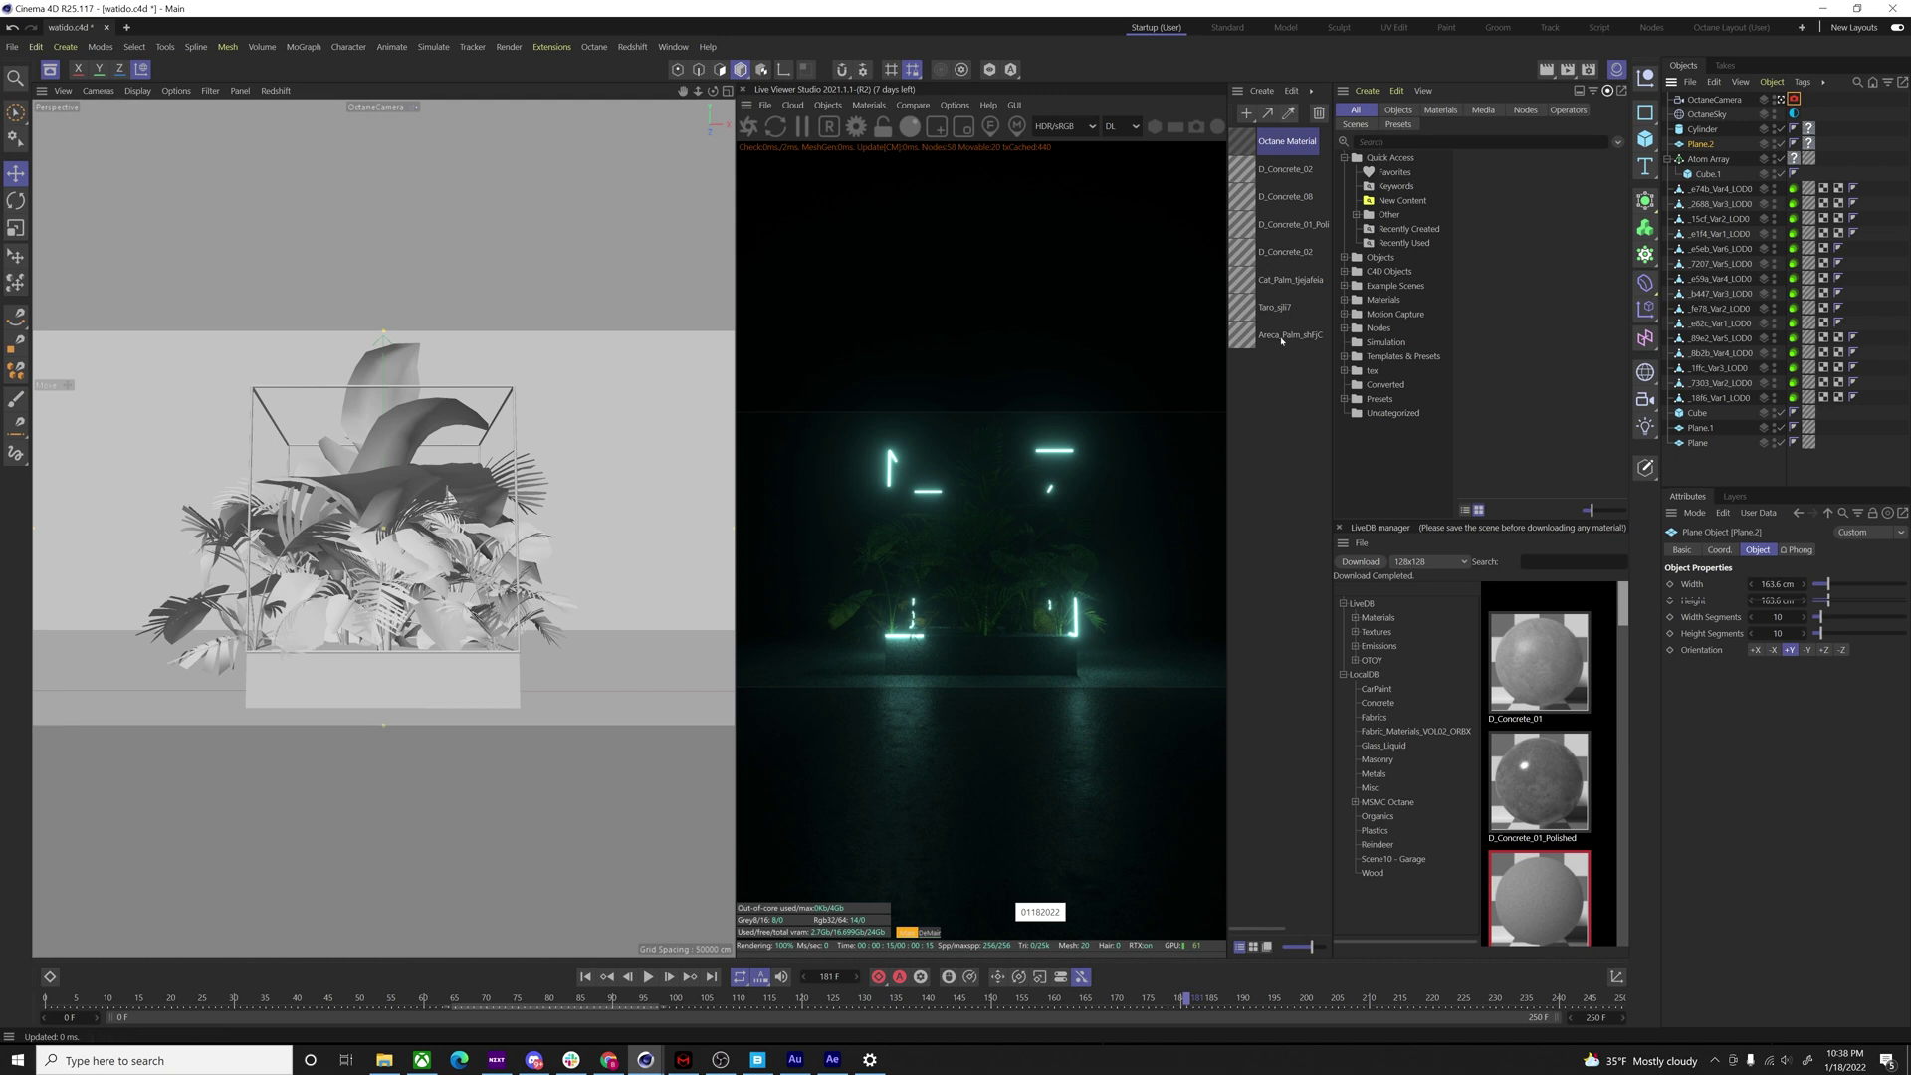
{"action": "left_click", "coordinate": [1281, 394]}
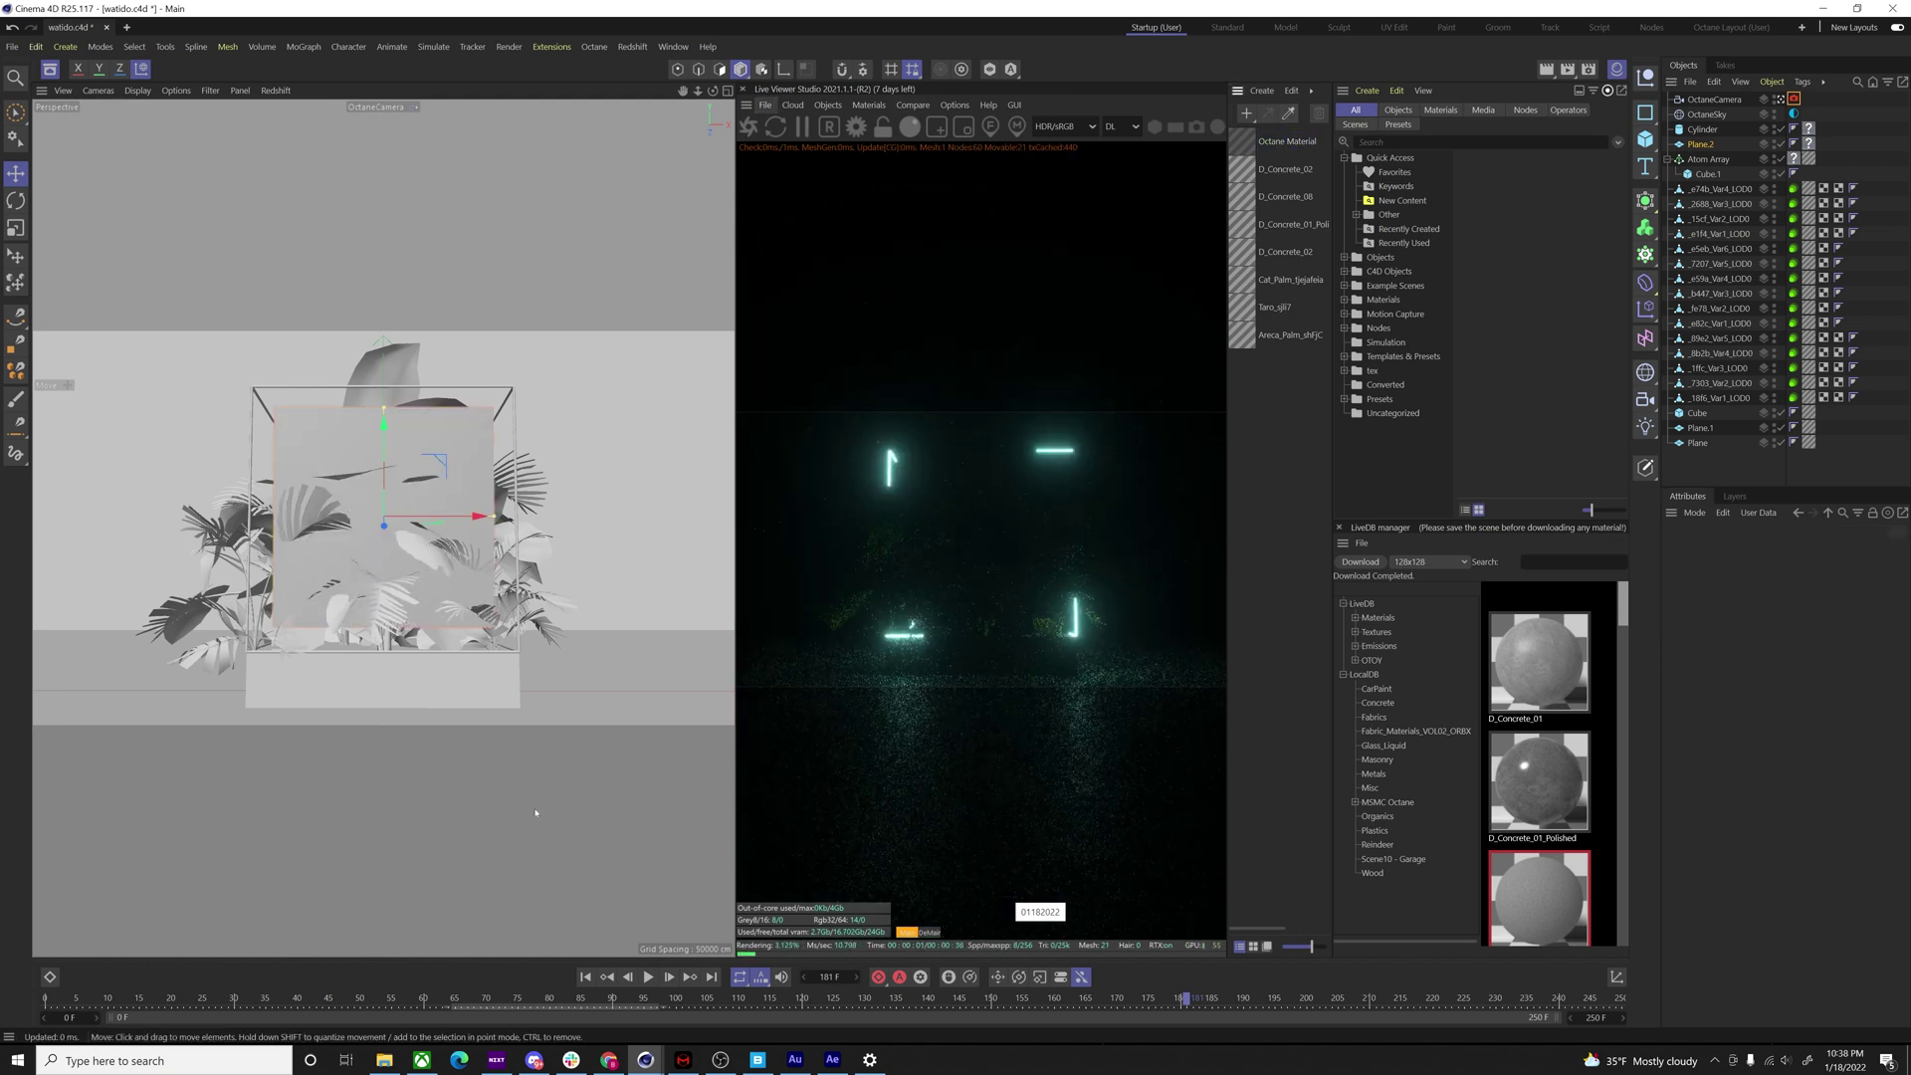
- Go to frame 47 to check the plane and the glowing frame in the Octane render
{"action": "left_click", "coordinate": [406, 999]}
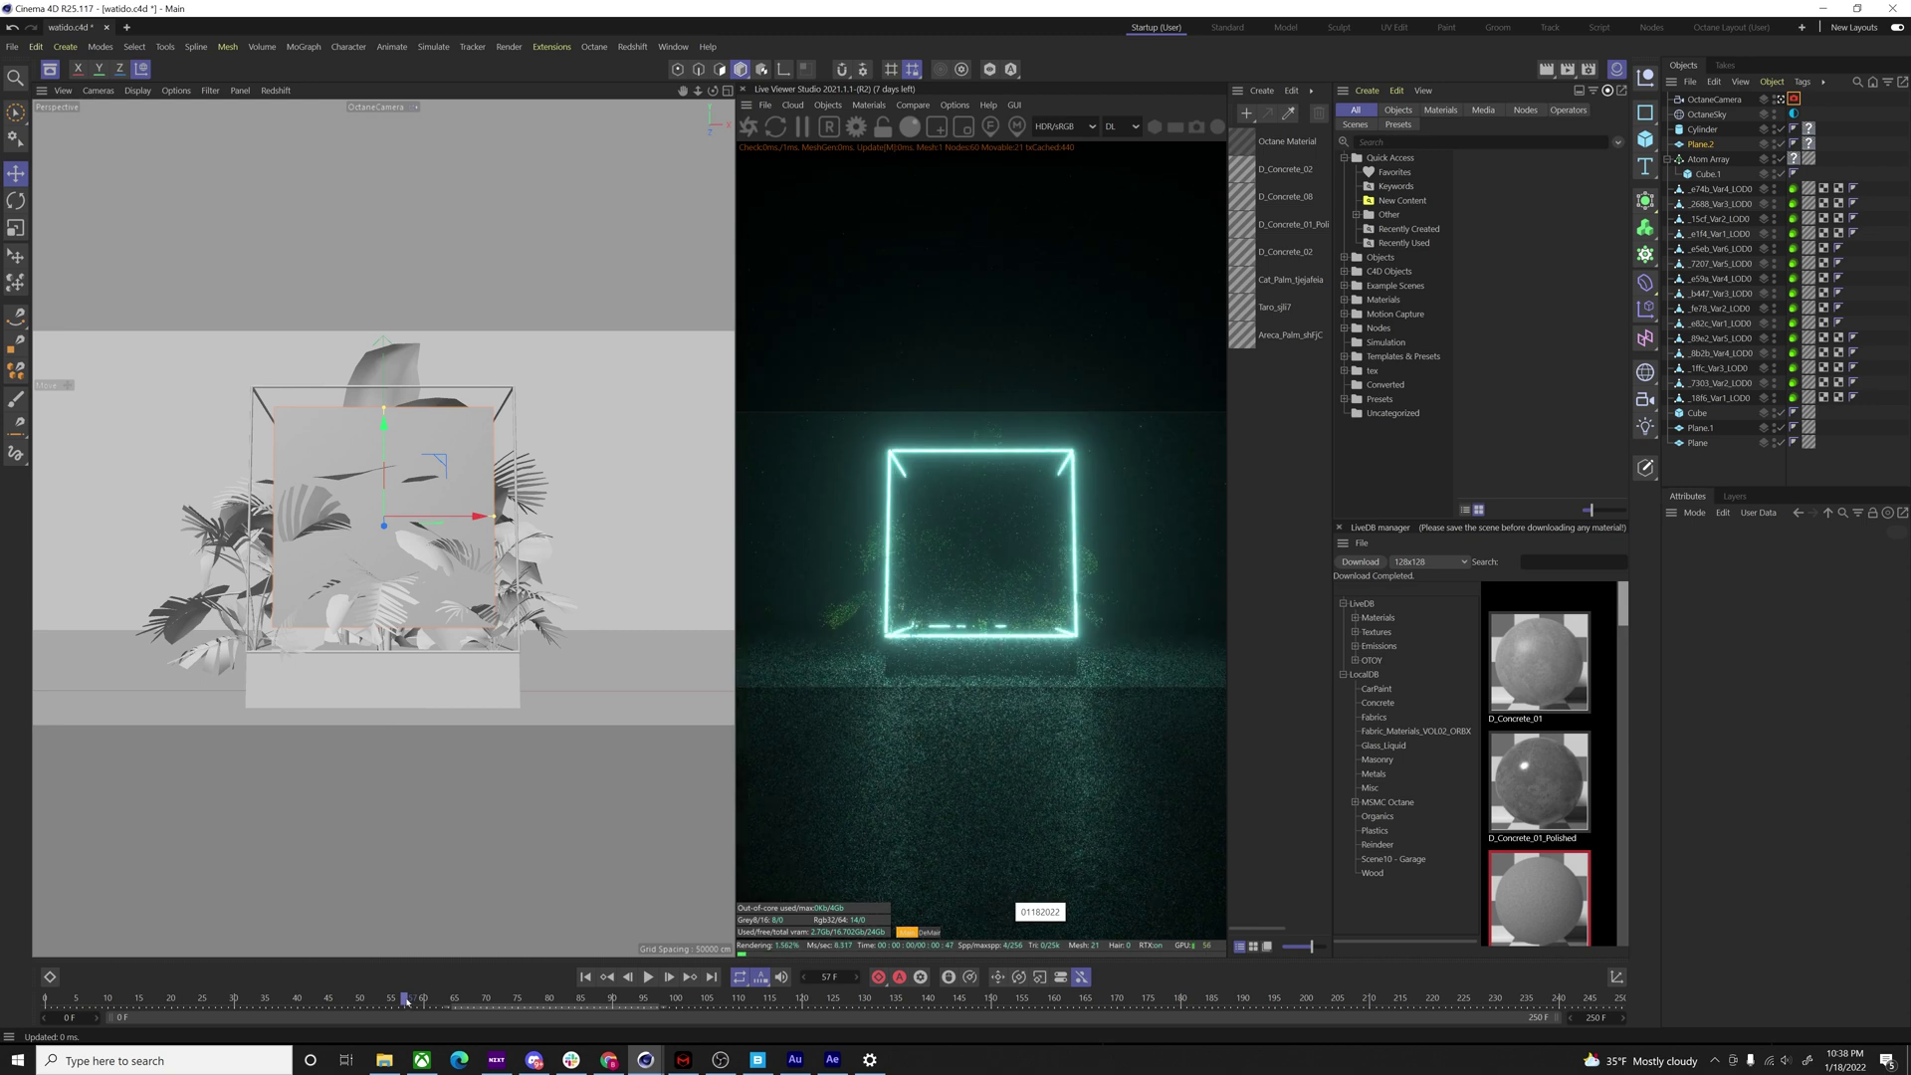
{"action": "left_click", "coordinate": [343, 1000]}
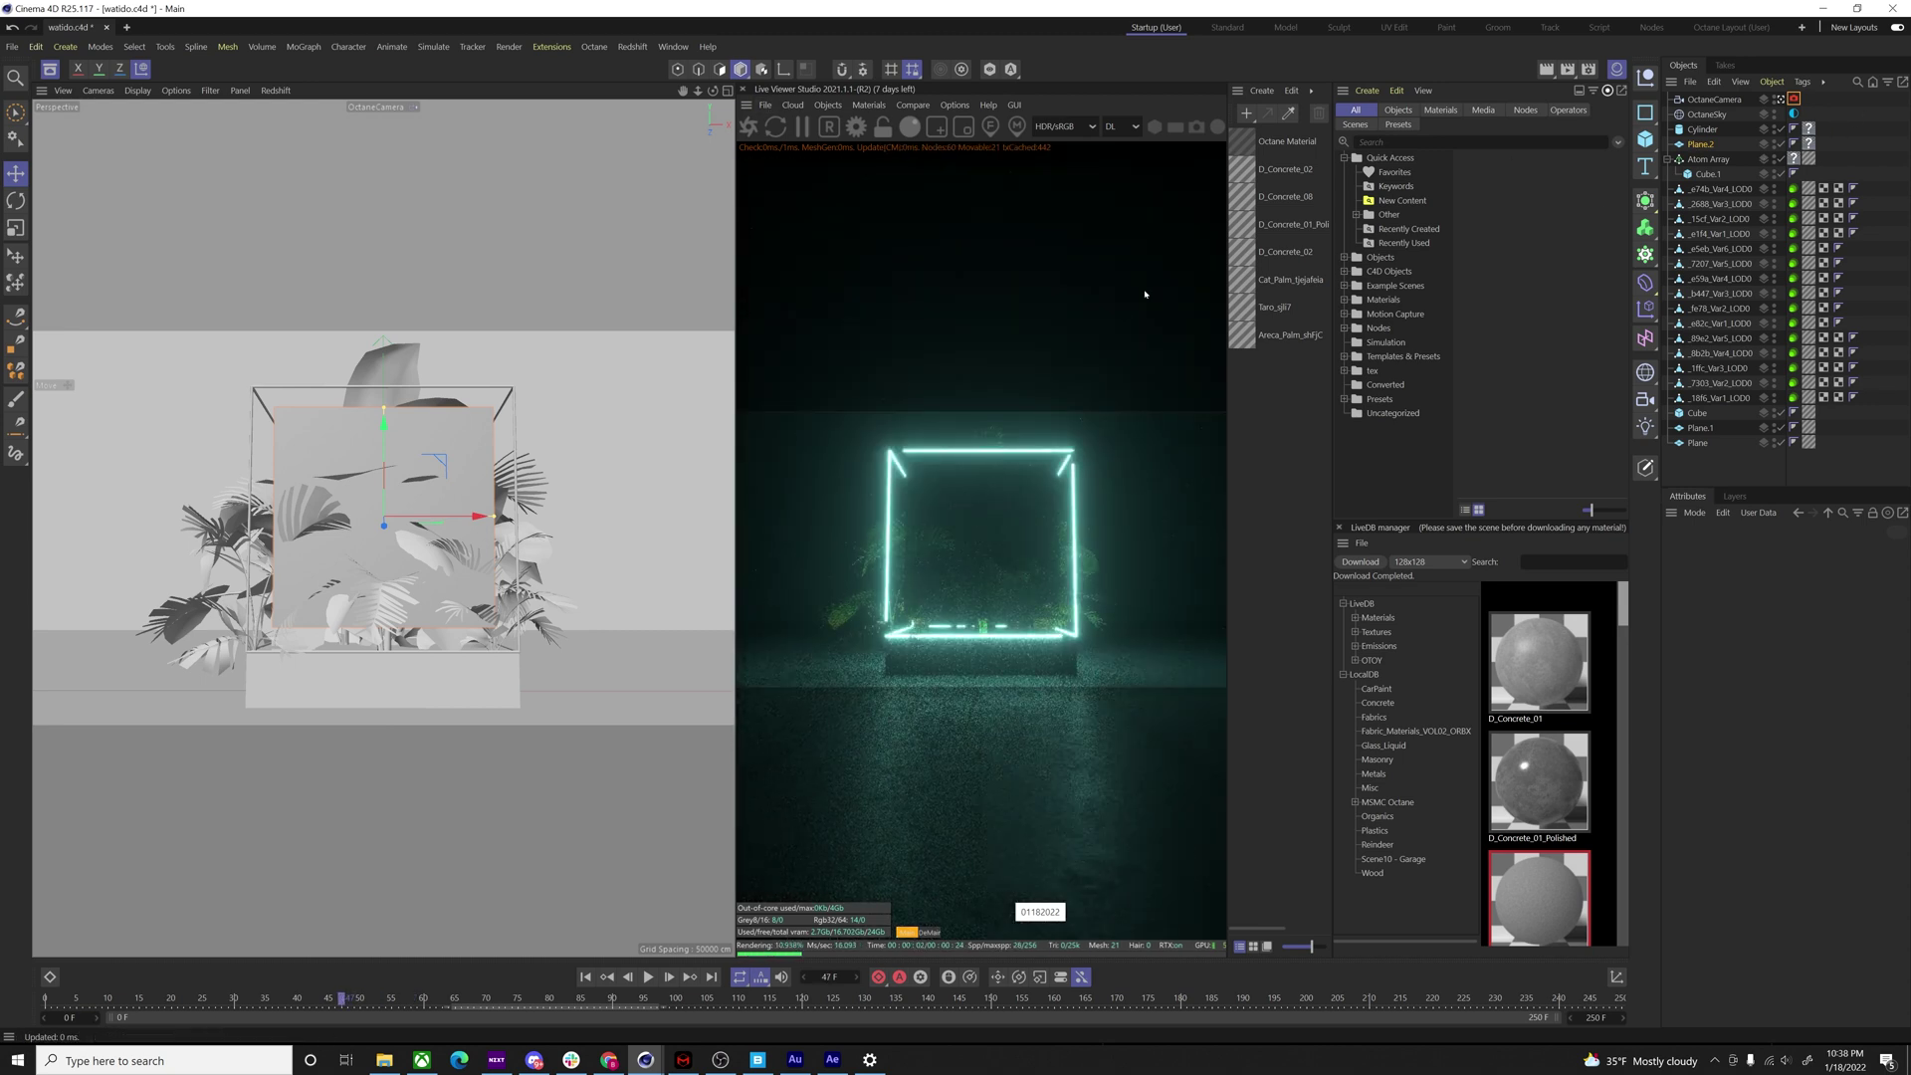
{"action": "mouse_move", "coordinate": [340, 550]}
{"action": "left_mouse_down", "text": "alt"}
{"action": "mouse_move", "coordinate": [239, 587]}
{"action": "mouse_move", "coordinate": [334, 557]}
{"action": "left_mouse_up", "text": "alt"}
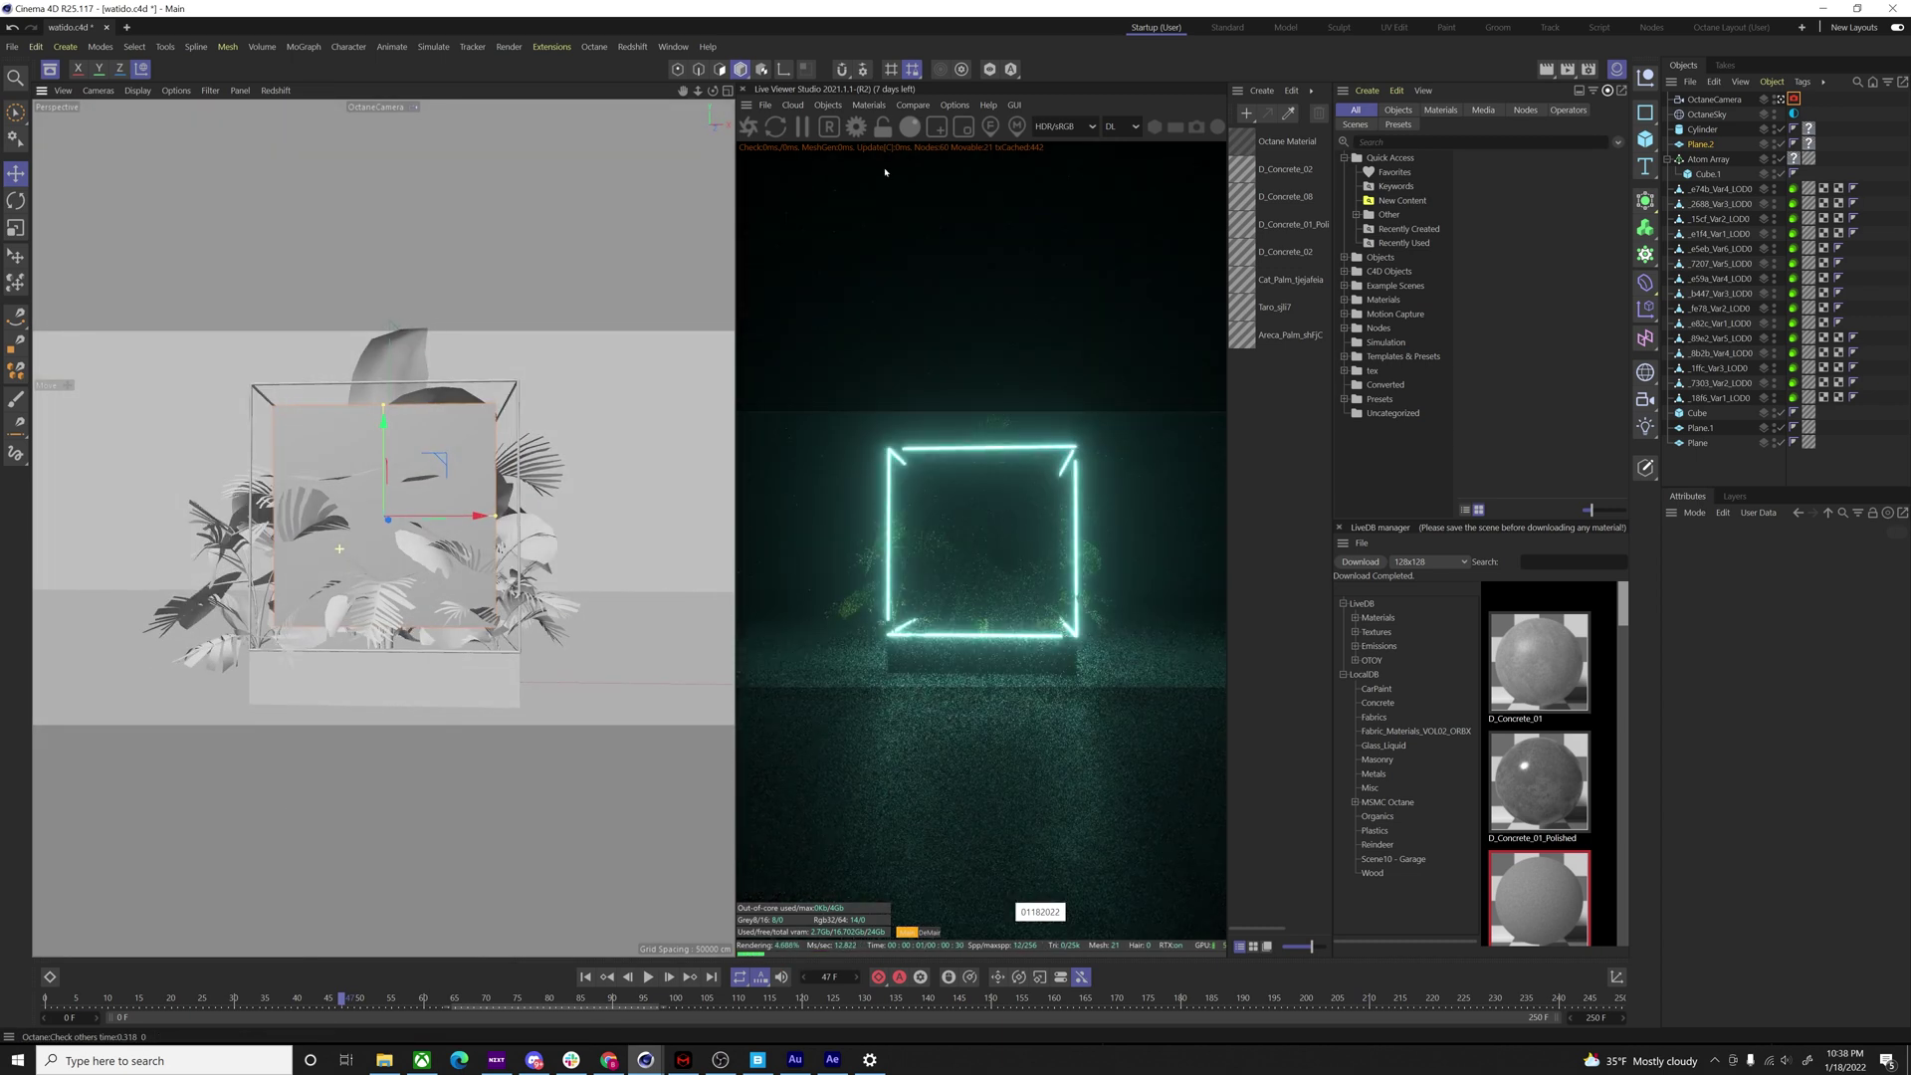
- Create a new Octane material from the c4doctane material extensions
{"action": "left_click", "coordinate": [828, 105]}
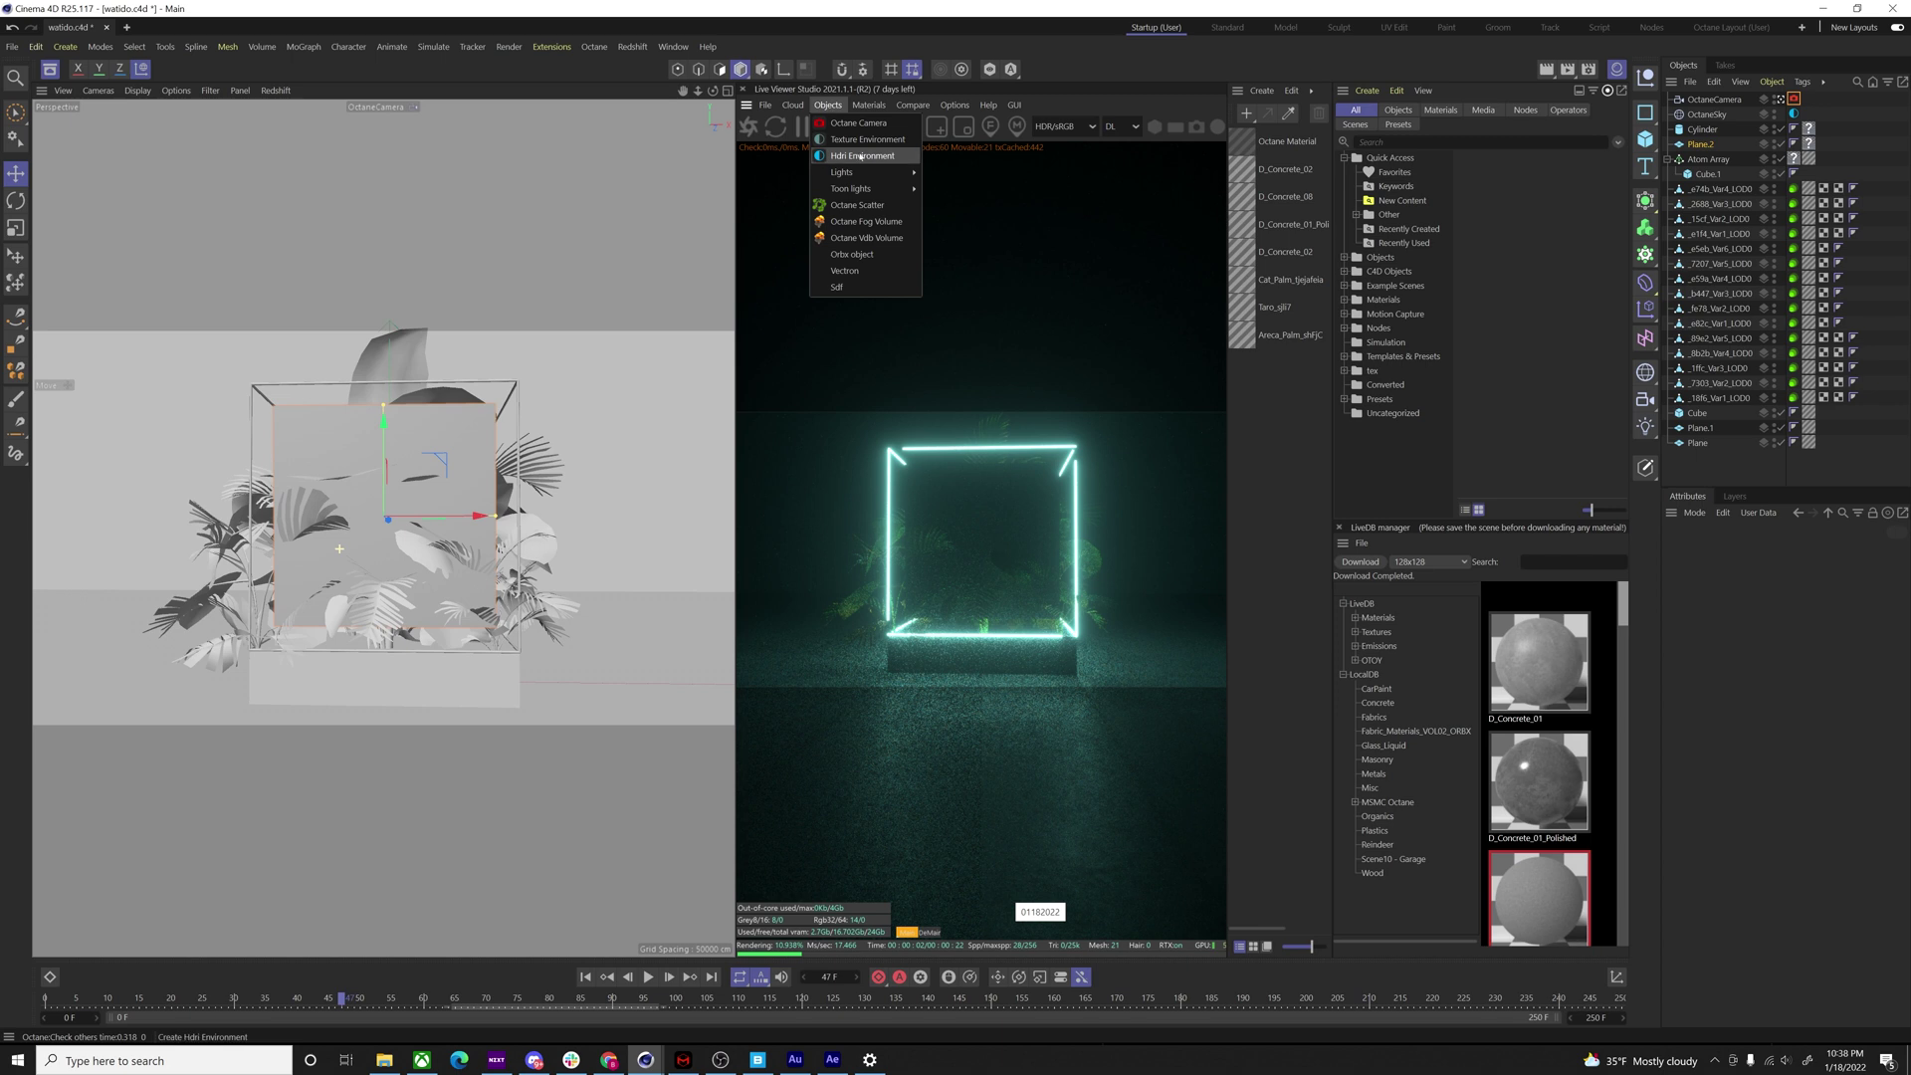
{"action": "left_click", "coordinate": [1262, 91]}
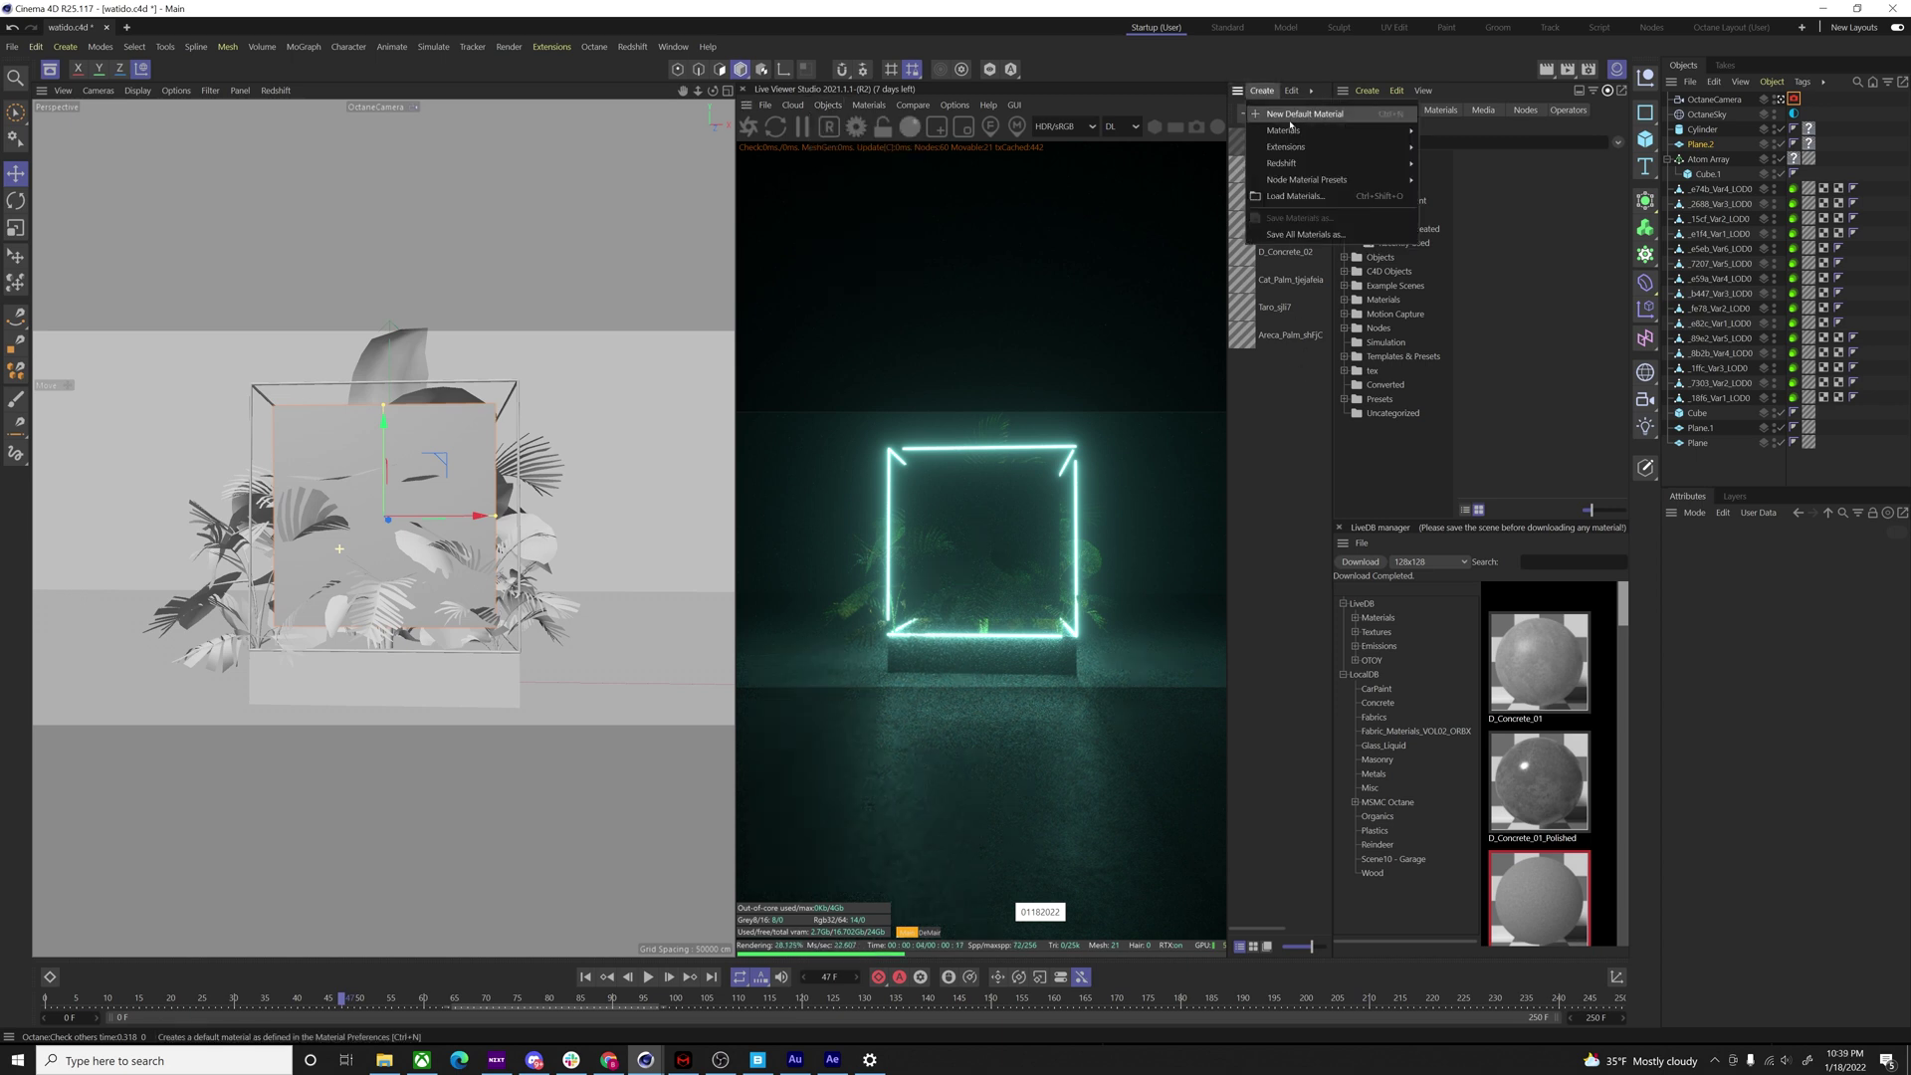
{"action": "mouse_move", "coordinate": [1374, 146]}
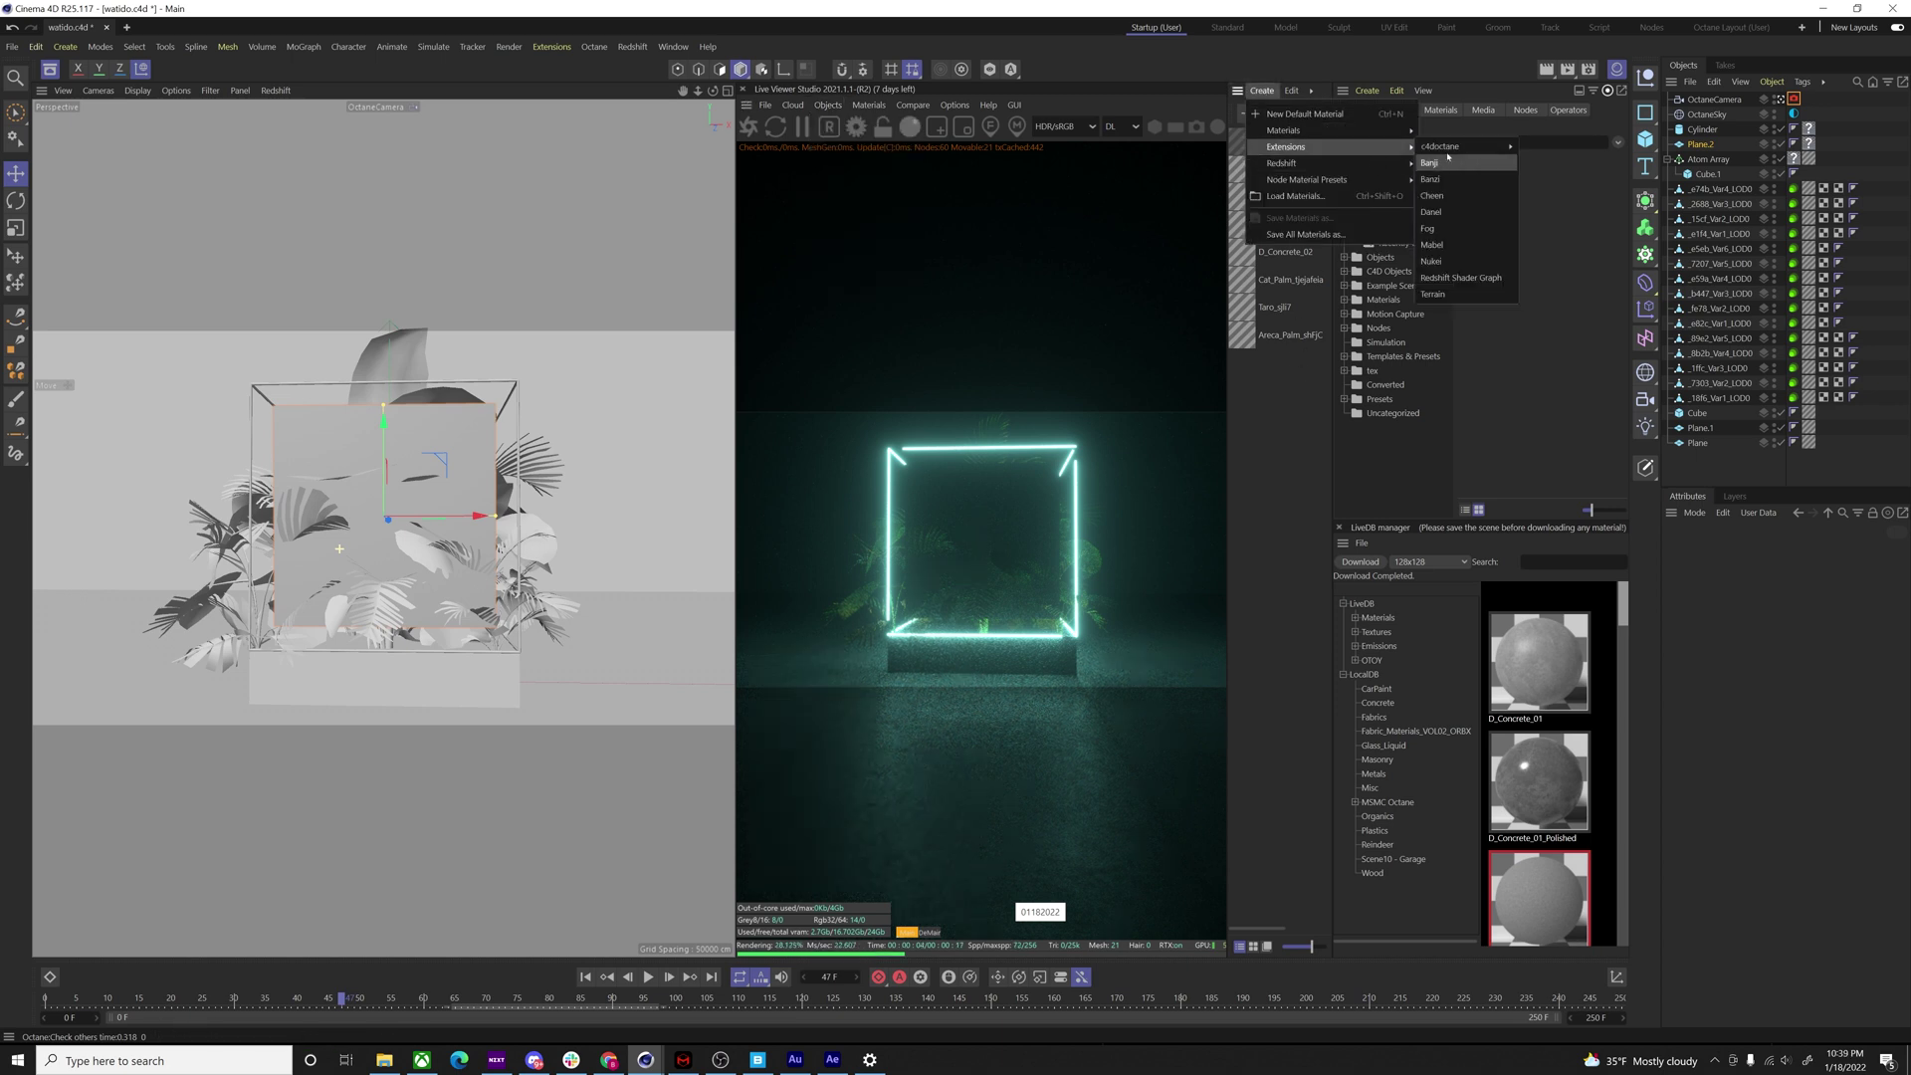
{"action": "mouse_move", "coordinate": [1453, 146]}
{"action": "left_click", "coordinate": [1549, 212]}
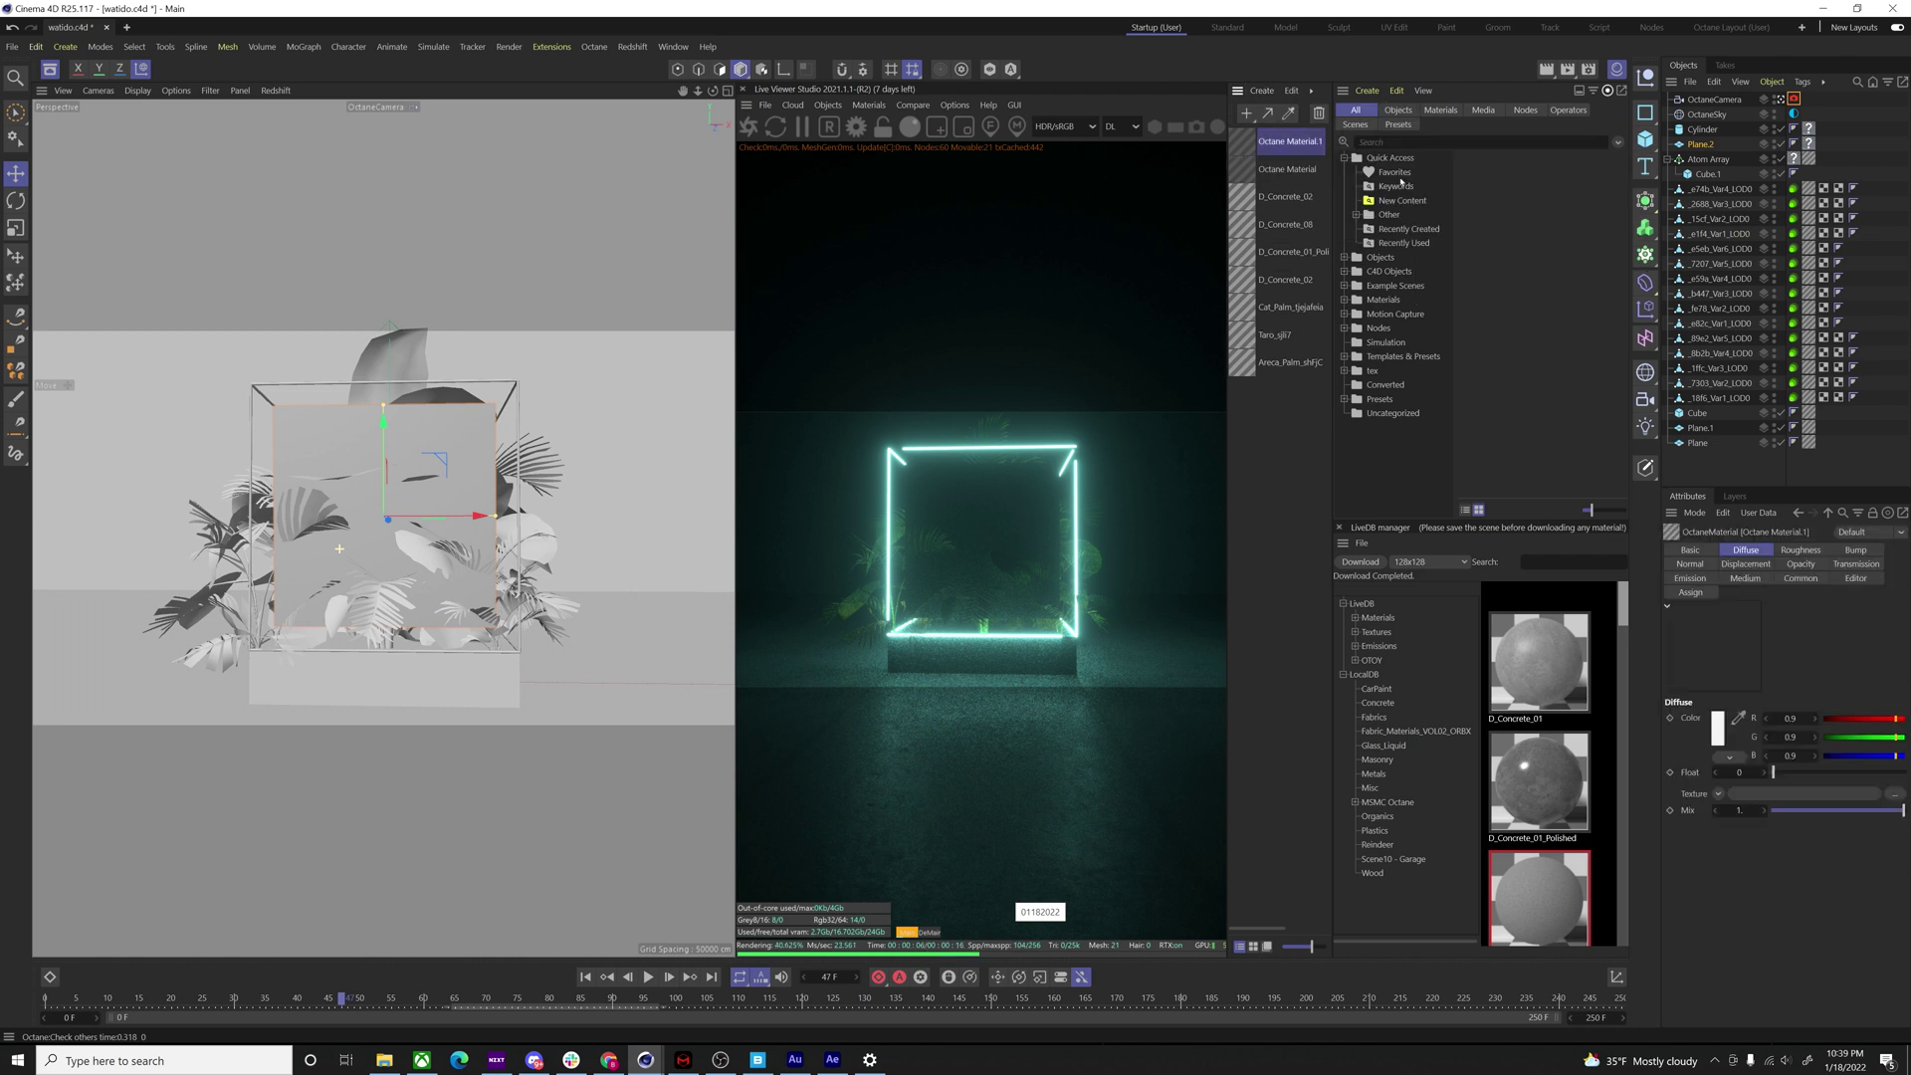
- Open the new Octane material for editing and add a Texture Emission to its emission channel
{"action": "double_click", "coordinate": [1246, 144]}
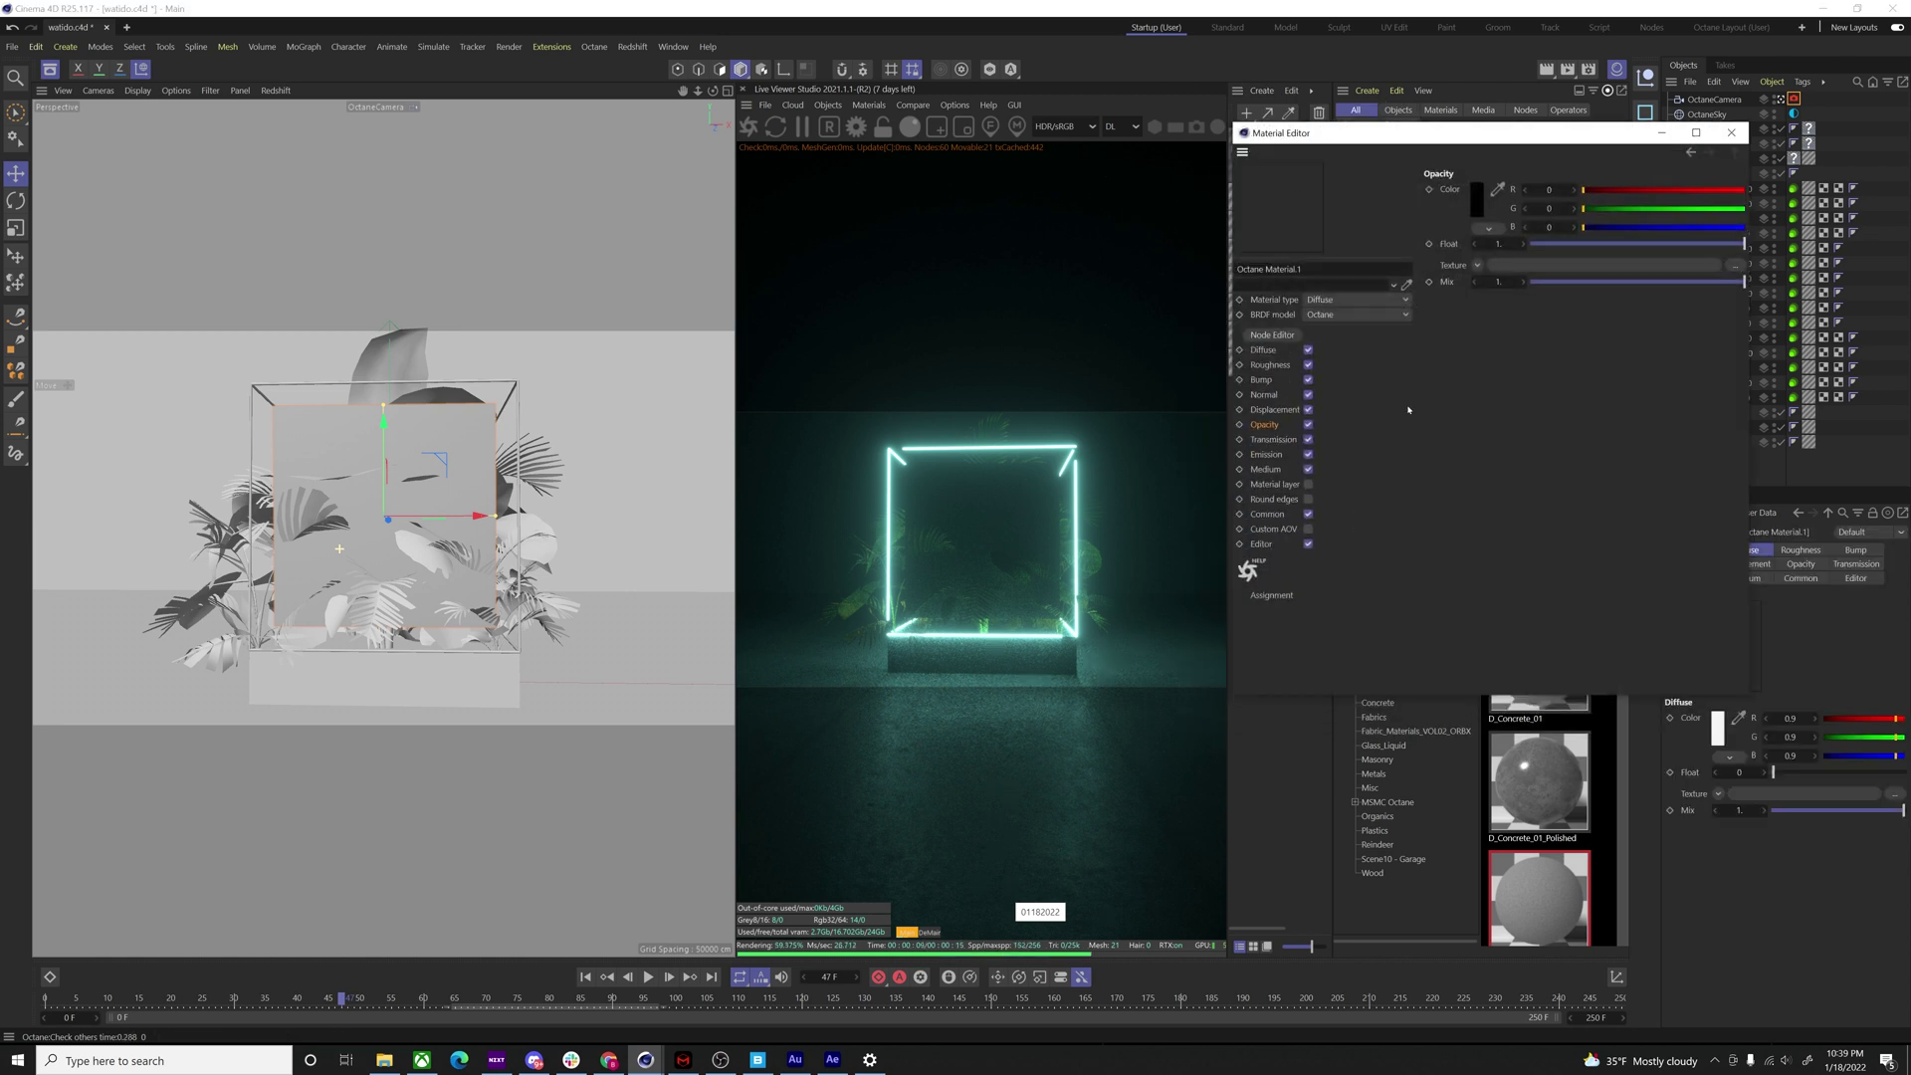
{"action": "left_click", "coordinate": [1266, 453]}
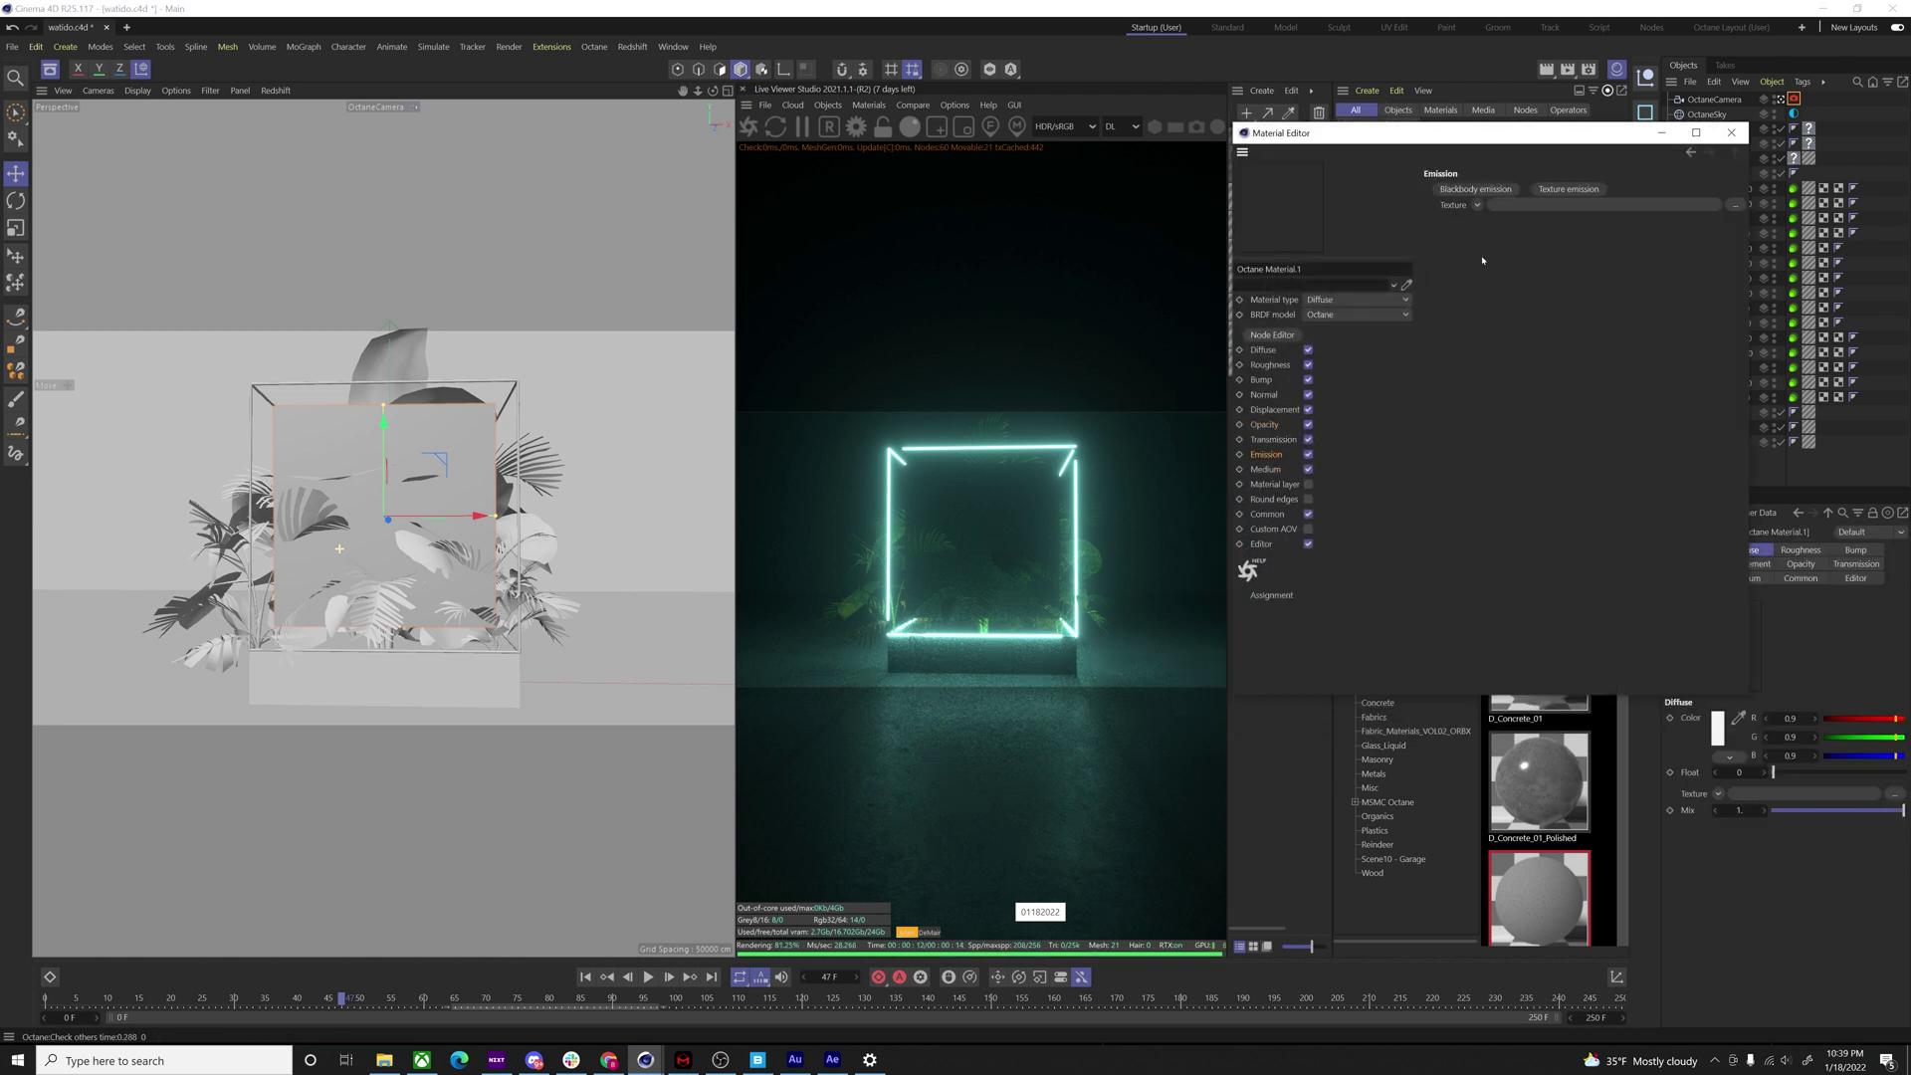
{"action": "left_click", "coordinate": [1576, 188]}
{"action": "left_click", "coordinate": [1479, 207]}
{"action": "left_click", "coordinate": [1517, 205]}
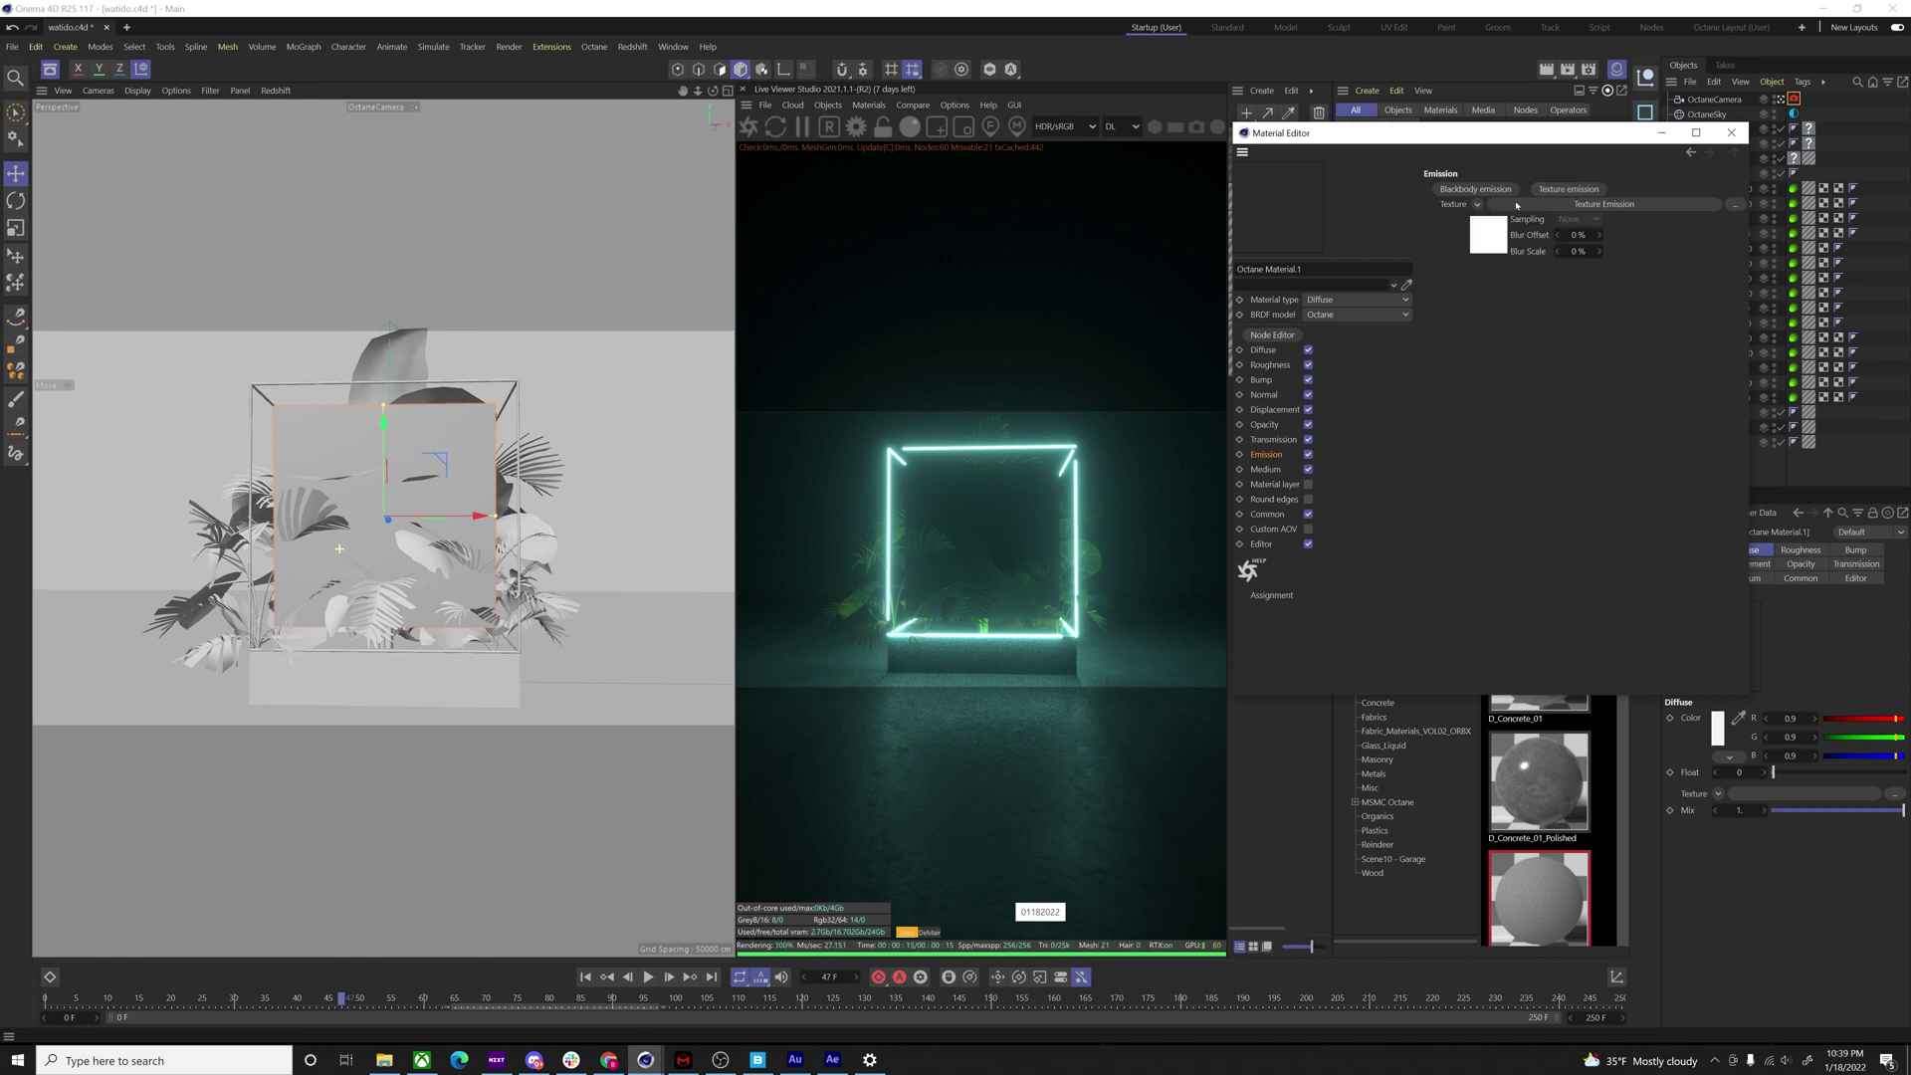
- In the material's node editor, connect an RGB Spectrum node to the Texture Emission's texture input and set the emission power to 50
{"action": "left_click", "coordinate": [1520, 205]}
{"action": "left_click", "coordinate": [1528, 228]}
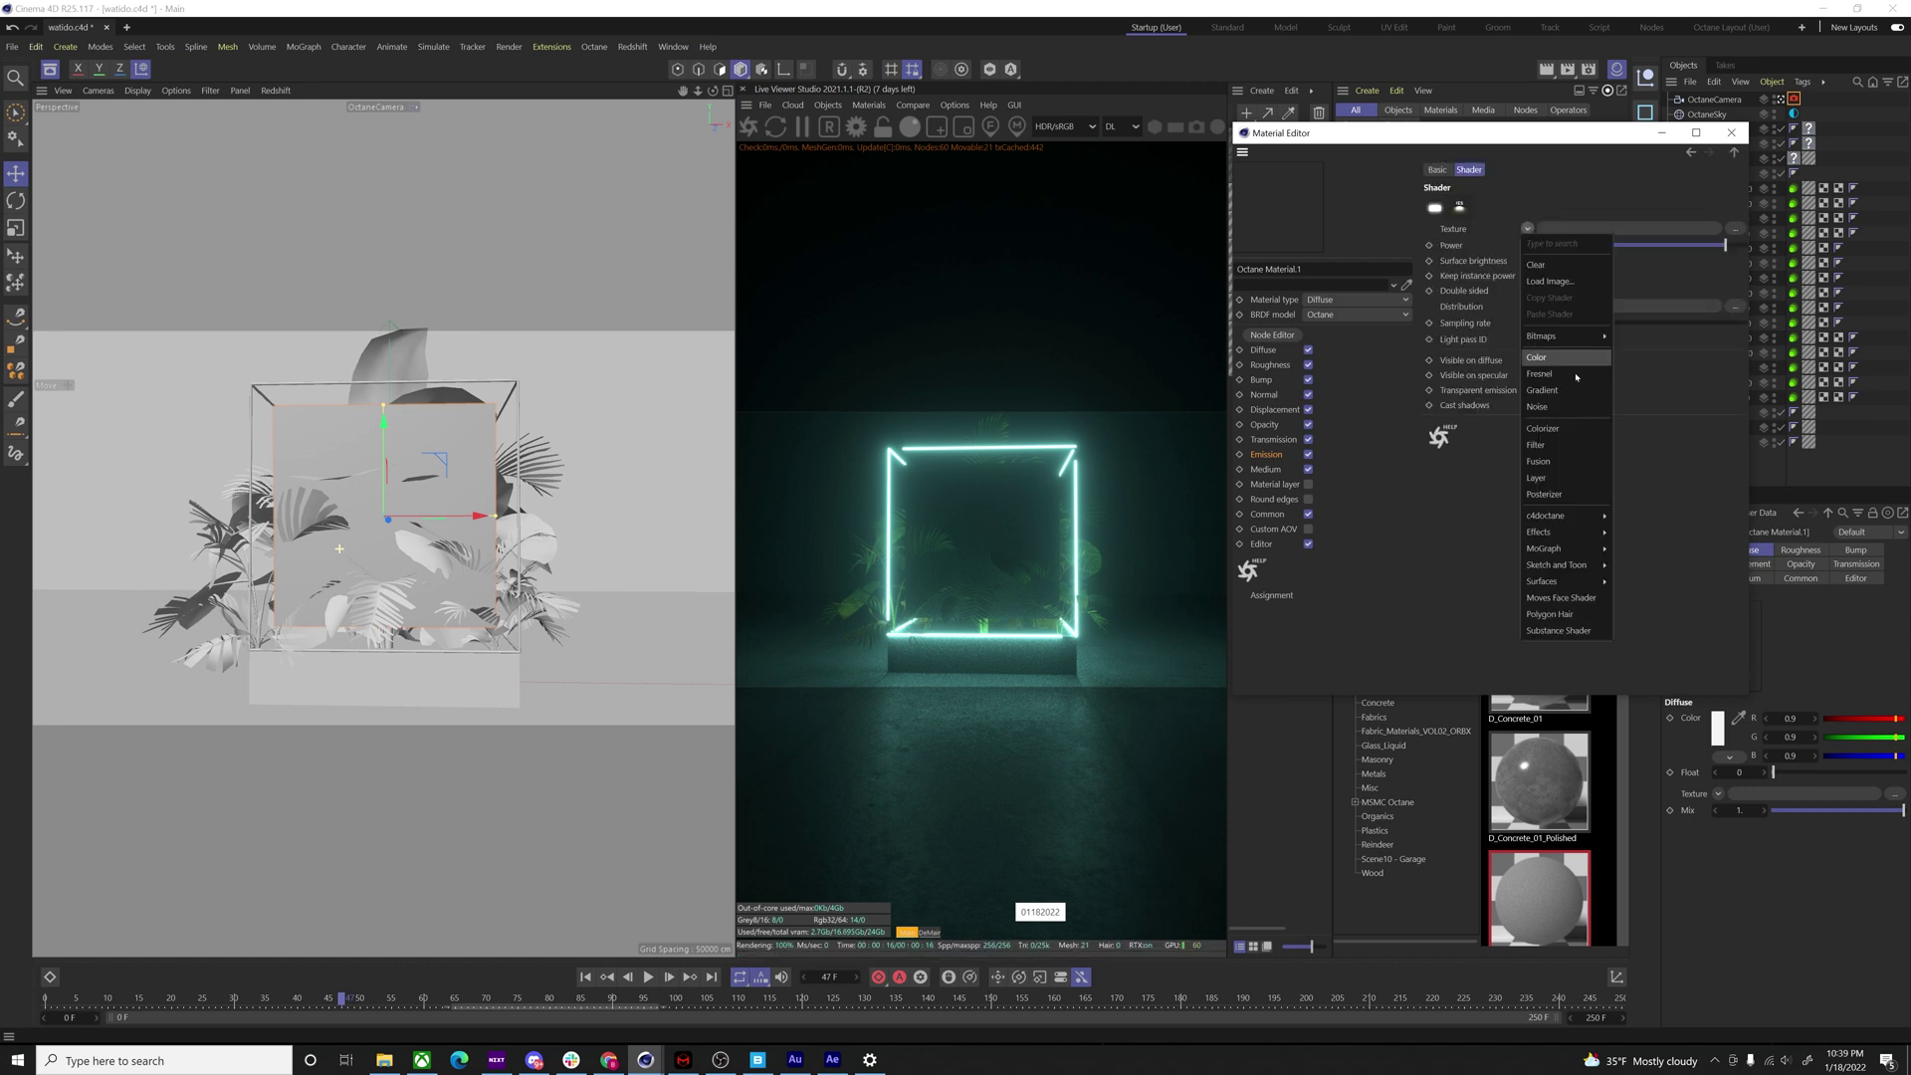
{"action": "mouse_move", "coordinate": [1583, 524]}
{"action": "left_click", "coordinate": [1283, 341]}
{"action": "left_click", "coordinate": [1274, 335]}
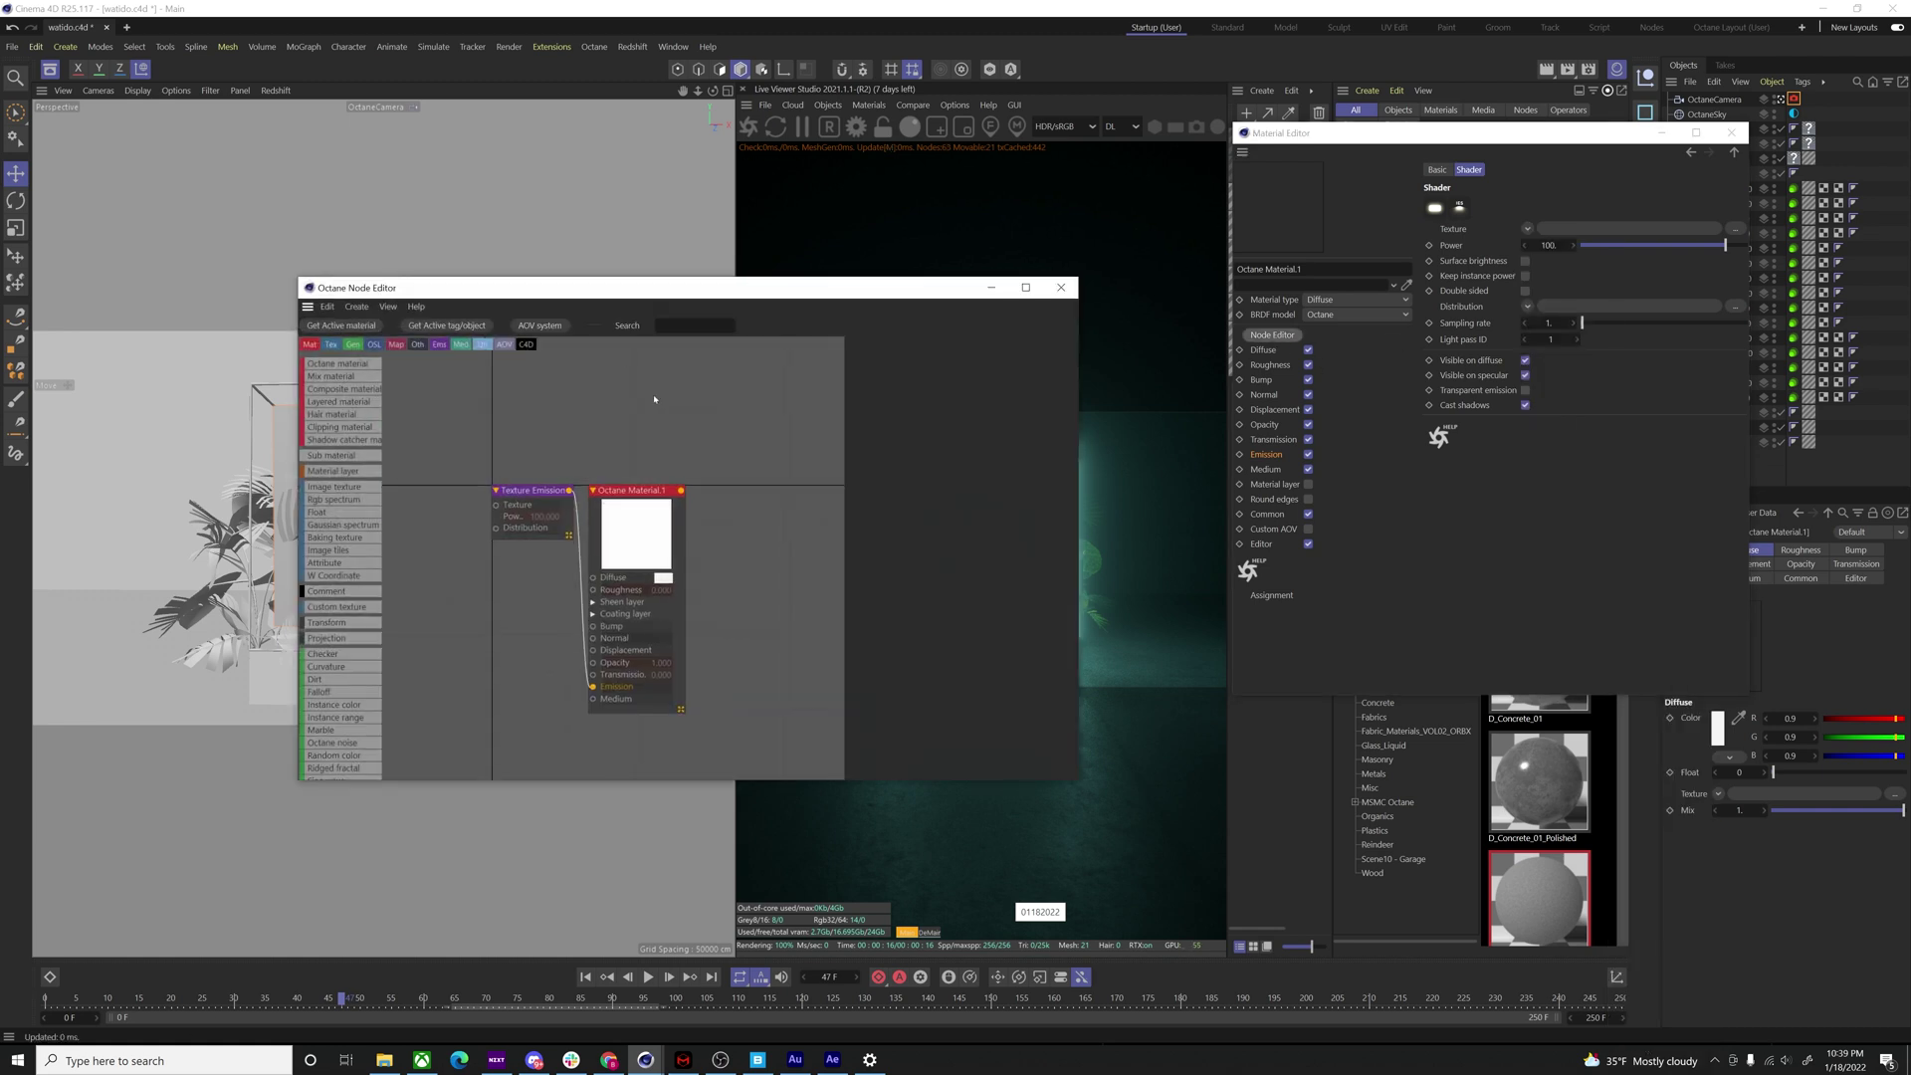
{"action": "type", "text": "r"}
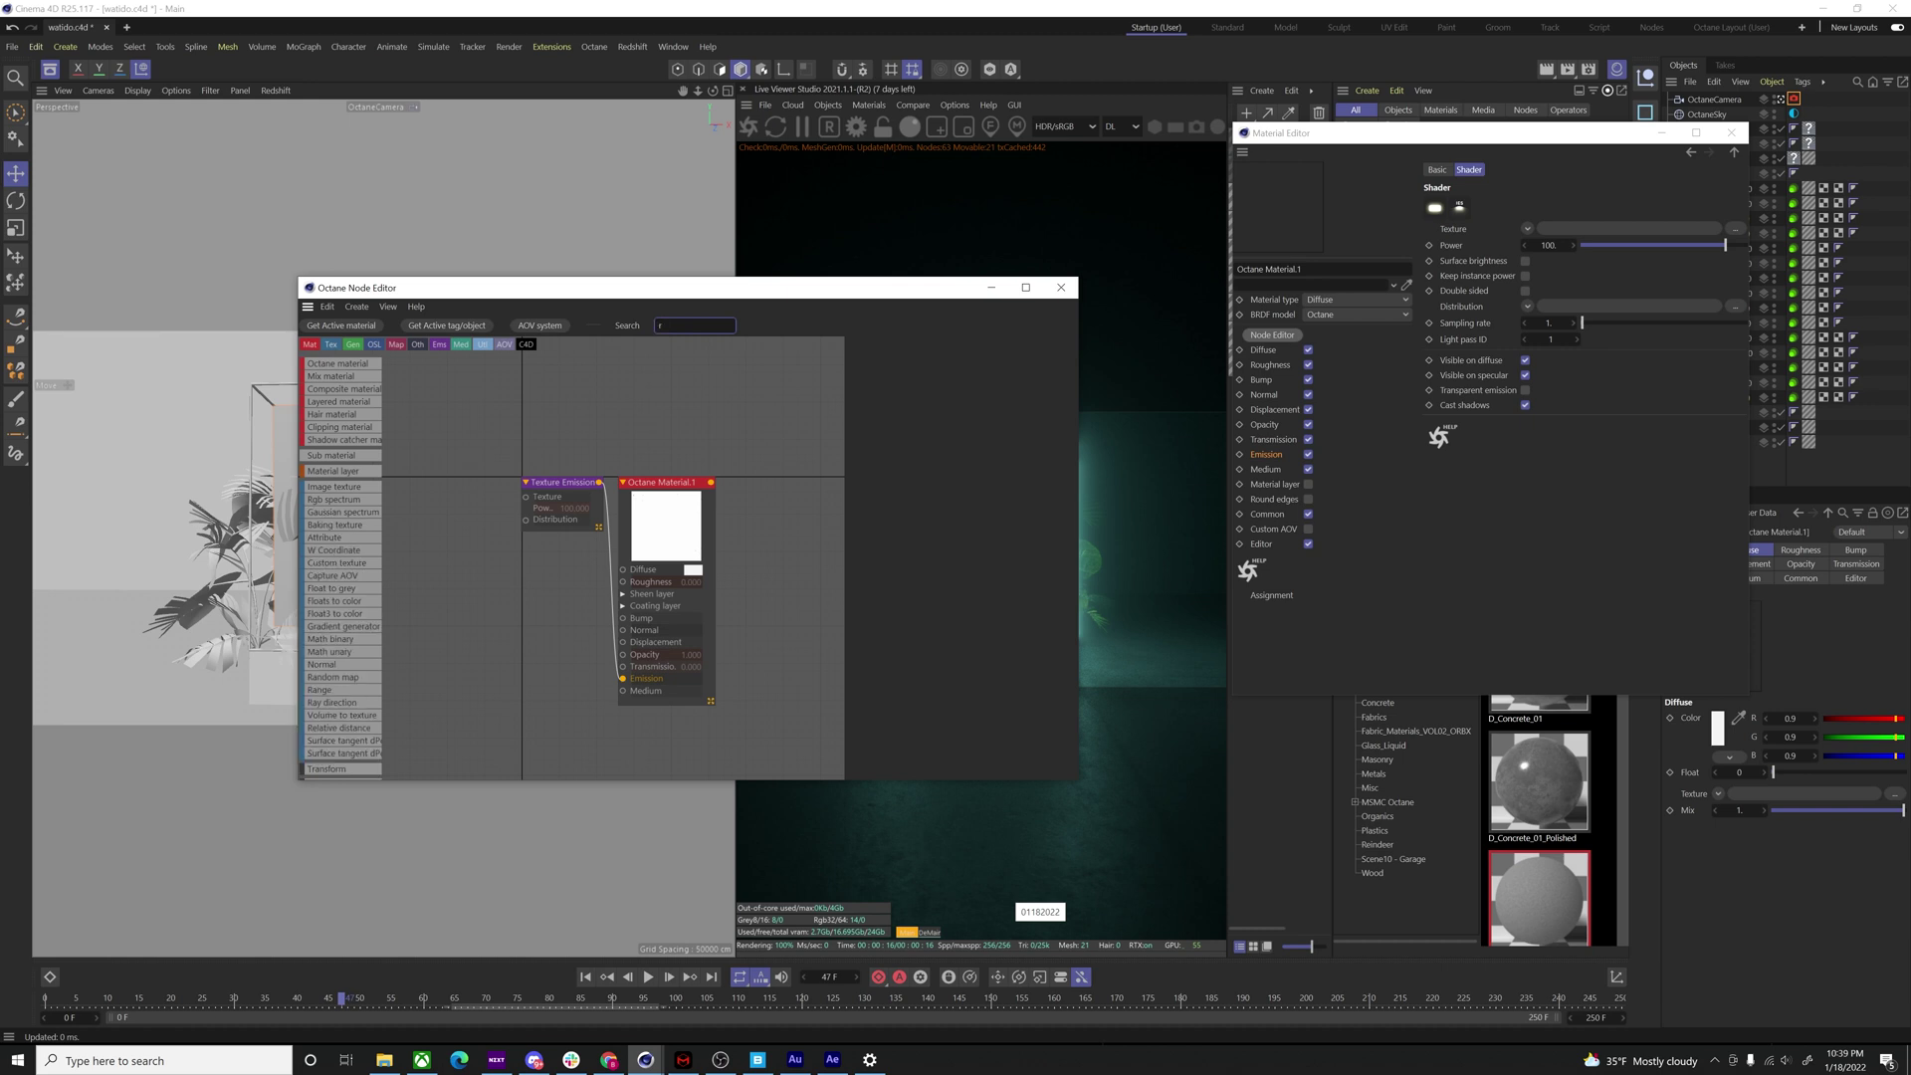
{"action": "type", "text": "rgb"}
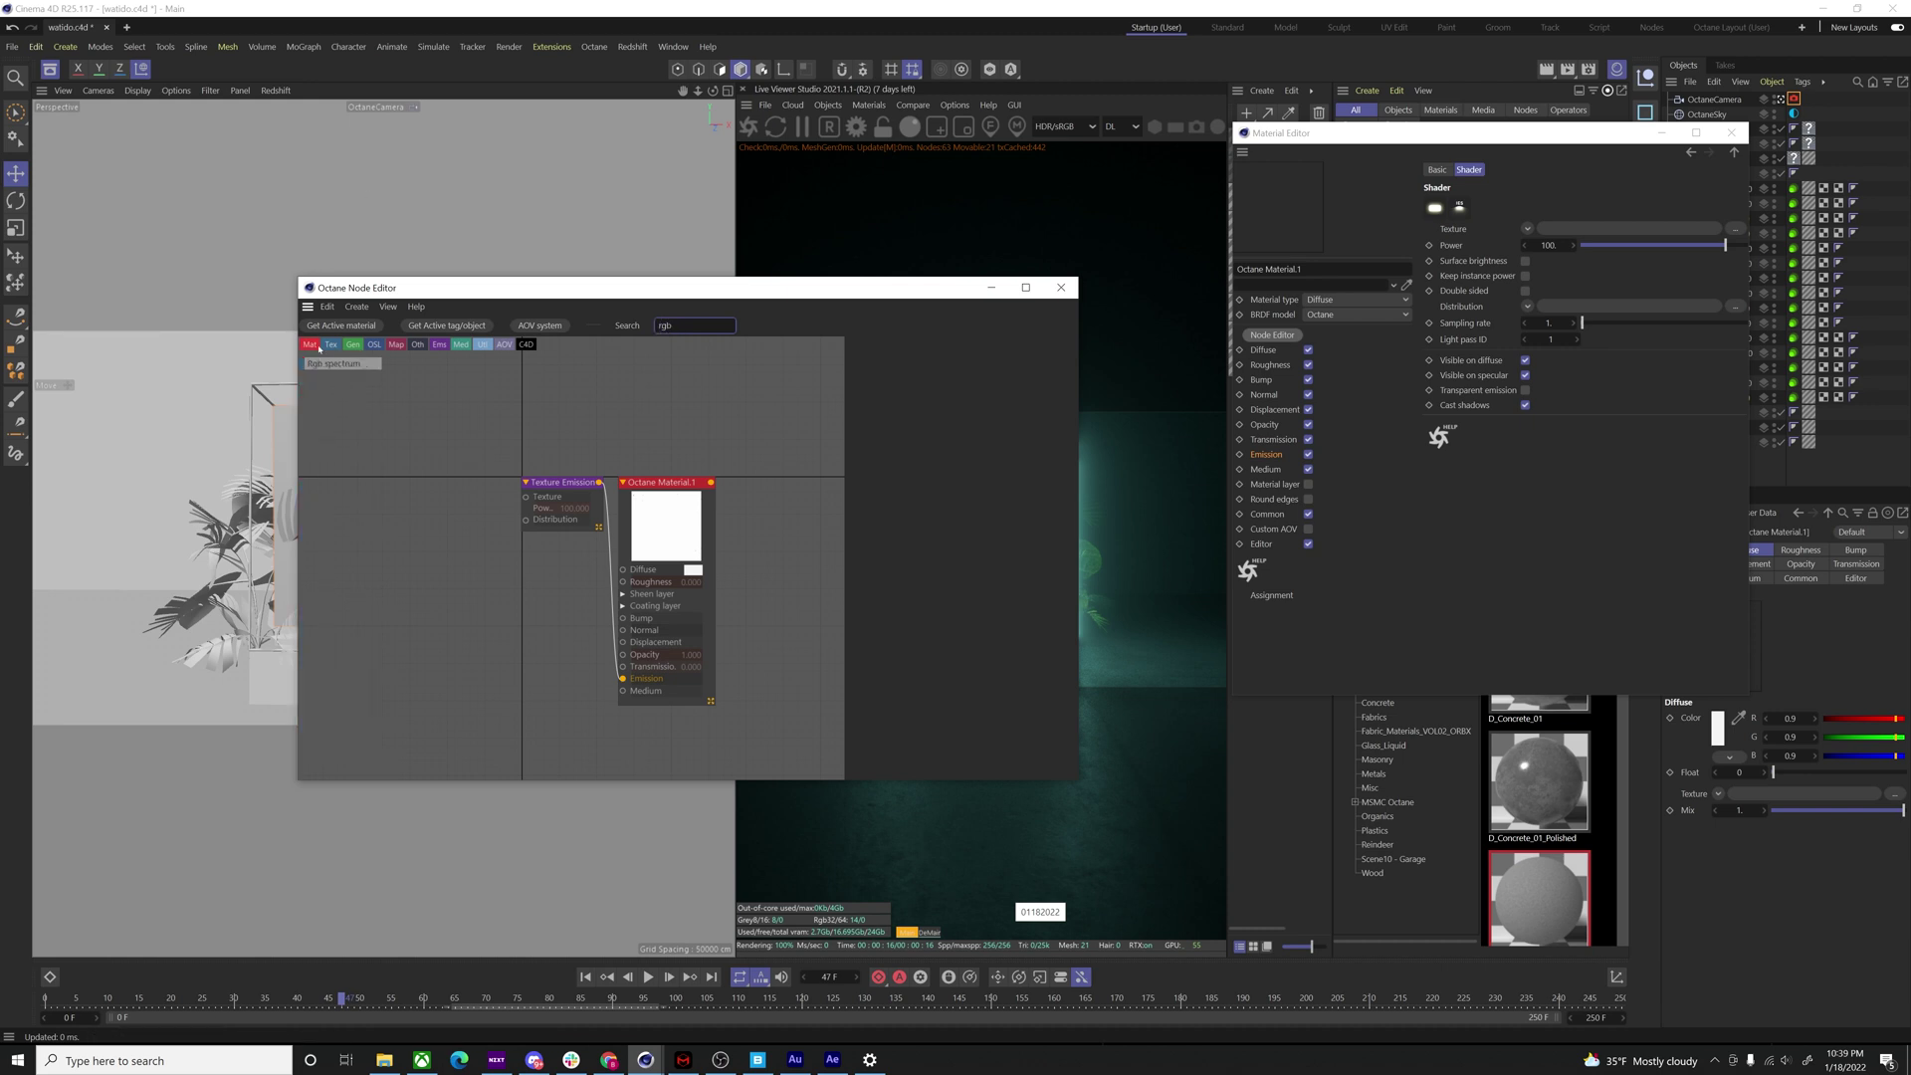
{"action": "left_click_drag", "start_coordinate": [365, 363], "coordinate": [525, 497]}
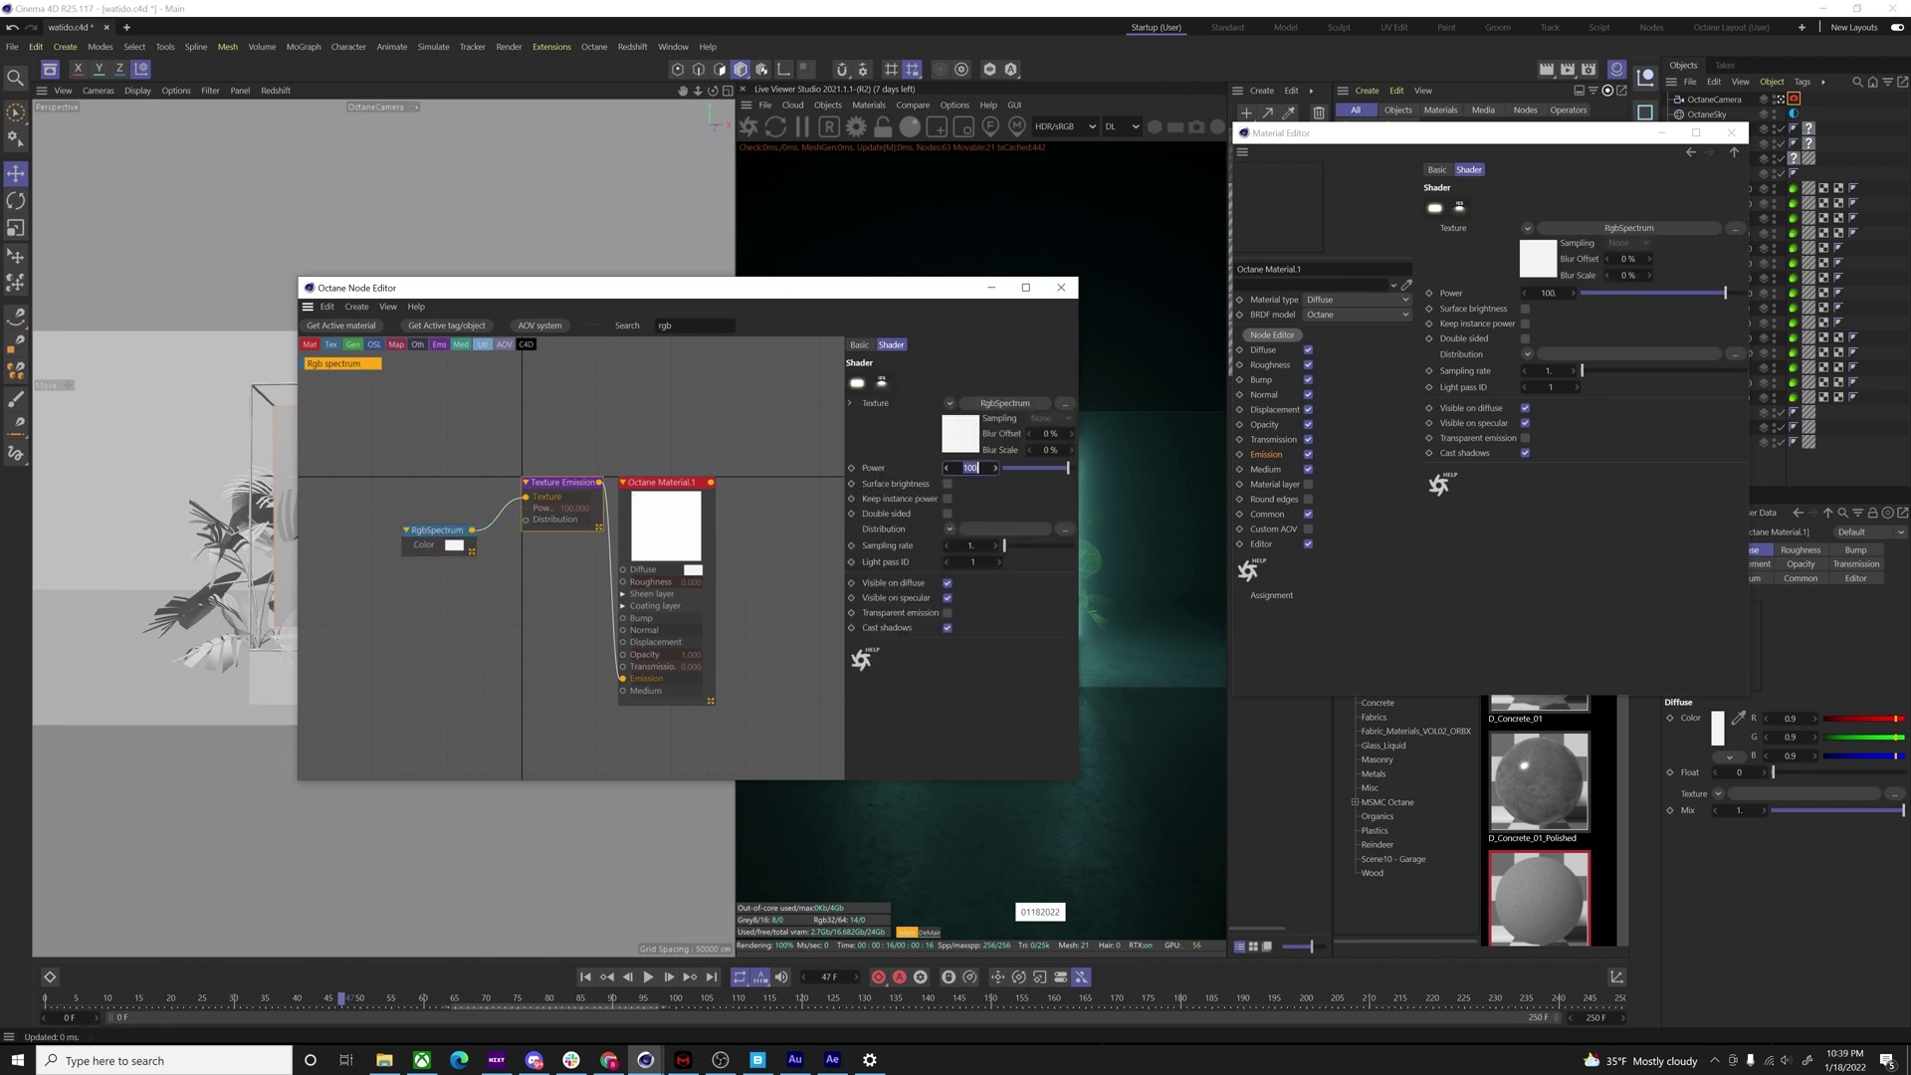
{"action": "type", "text": "50"}
{"action": "key", "text": "Return"}
- Add an Image Texture node loading logo_00000.jpg from the Textures folder and connect it to the material's opacity
{"action": "left_click", "coordinate": [687, 326]}
{"action": "type", "text": "image"}
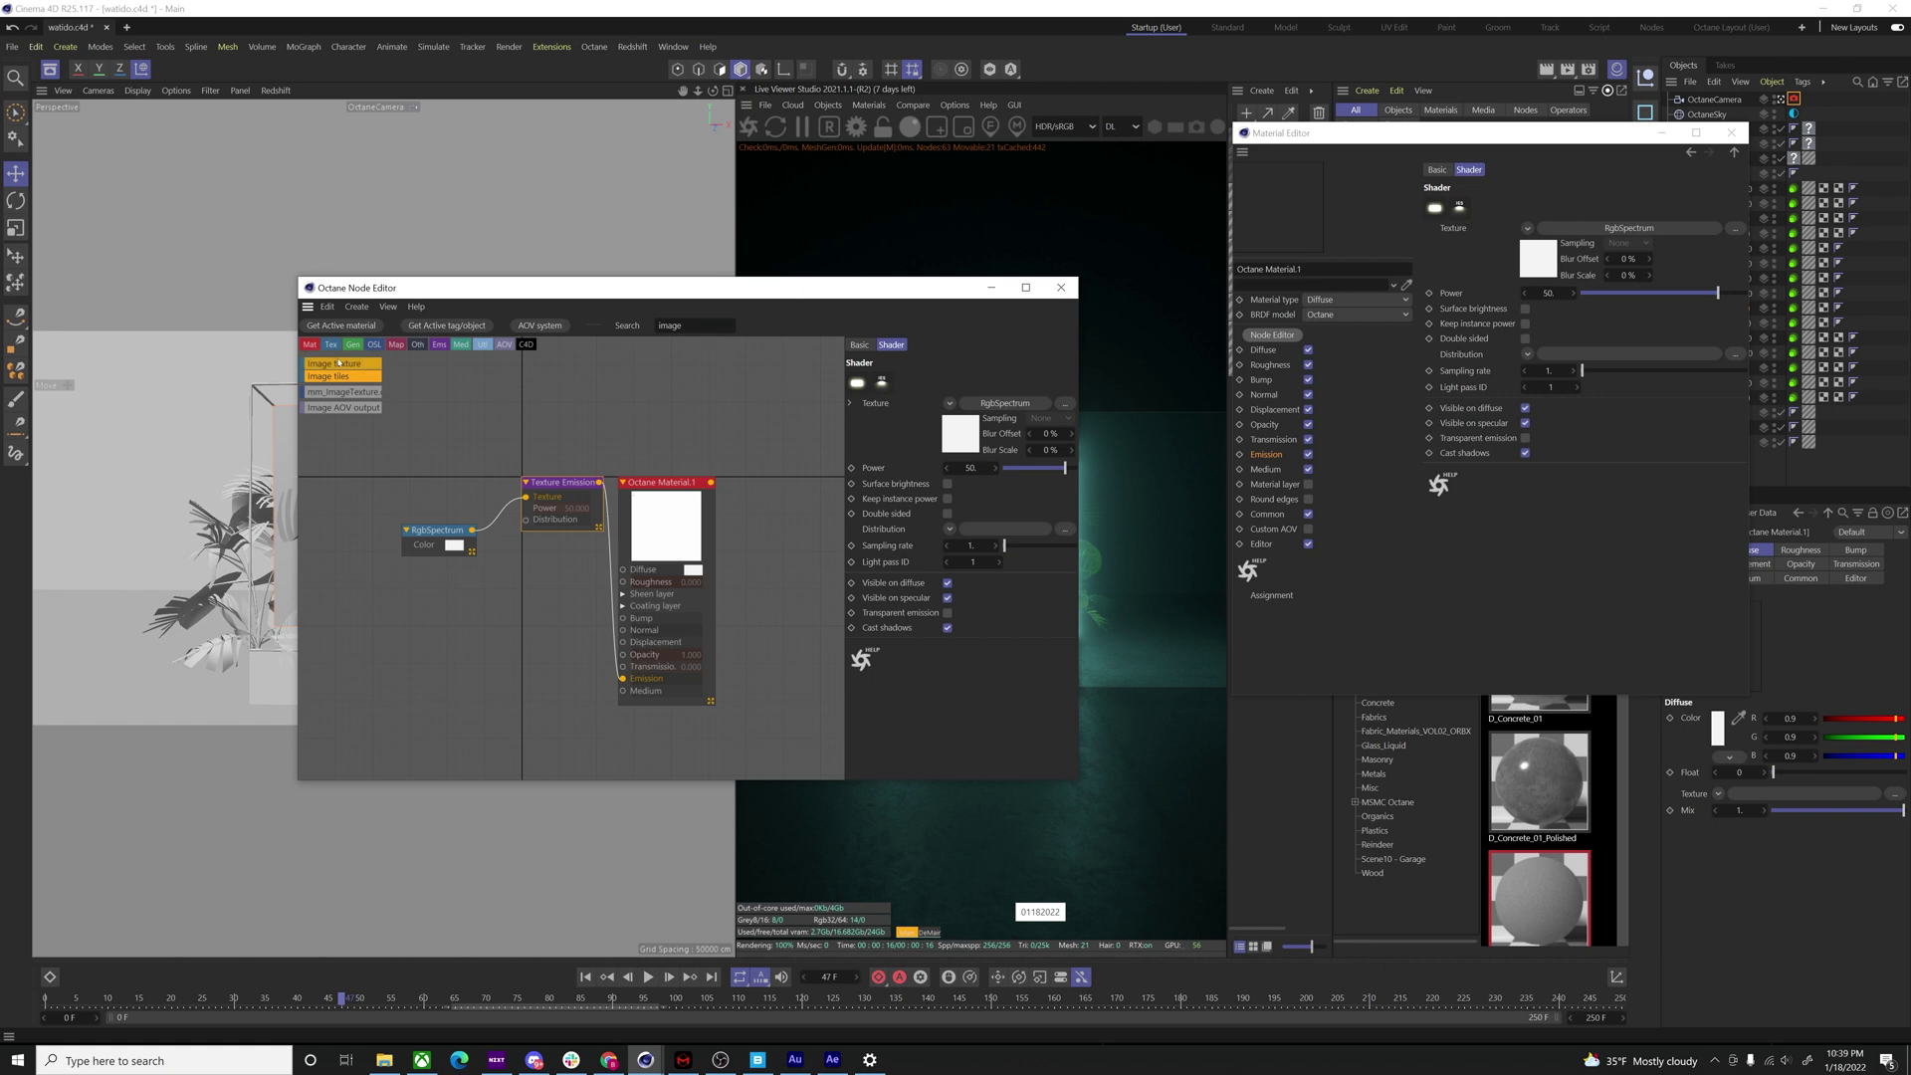
{"action": "left_click_drag", "start_coordinate": [339, 364], "coordinate": [495, 652]}
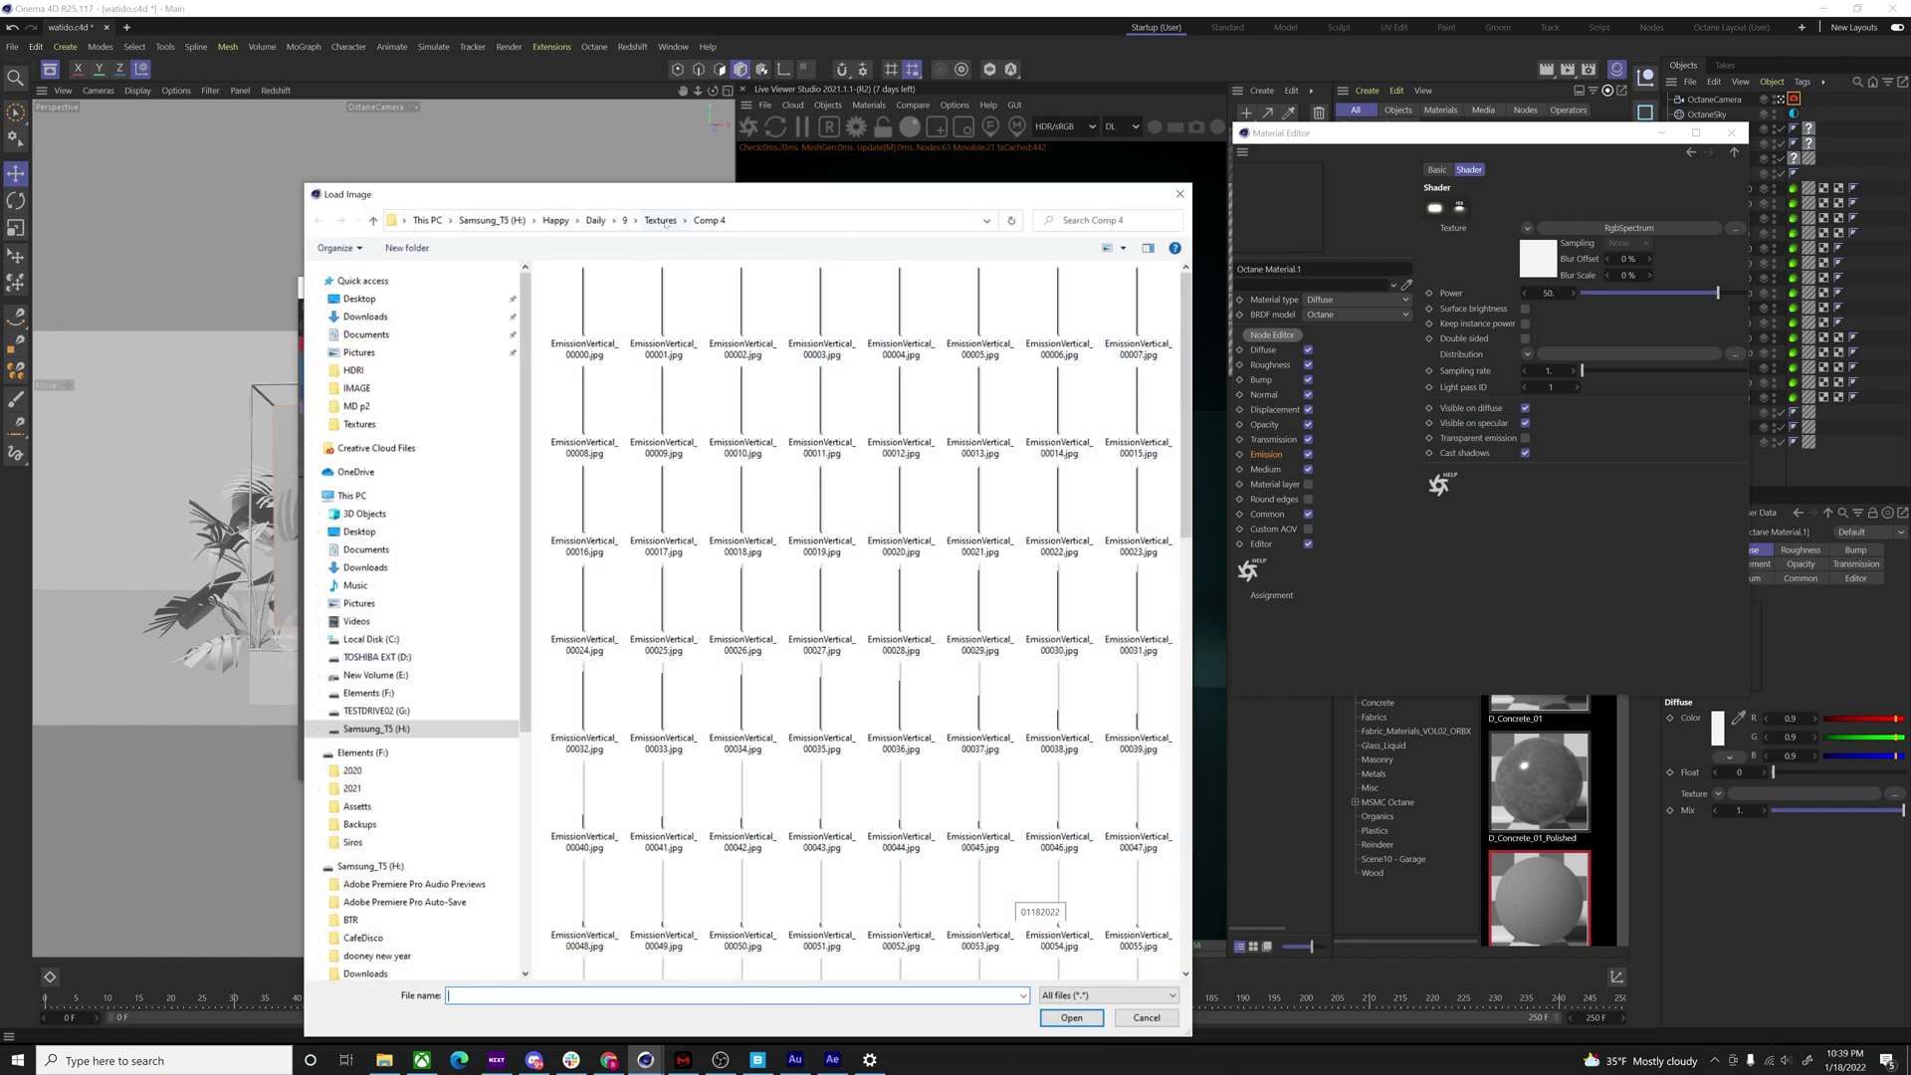
{"action": "left_click", "coordinate": [664, 221]}
{"action": "left_click", "coordinate": [896, 315]}
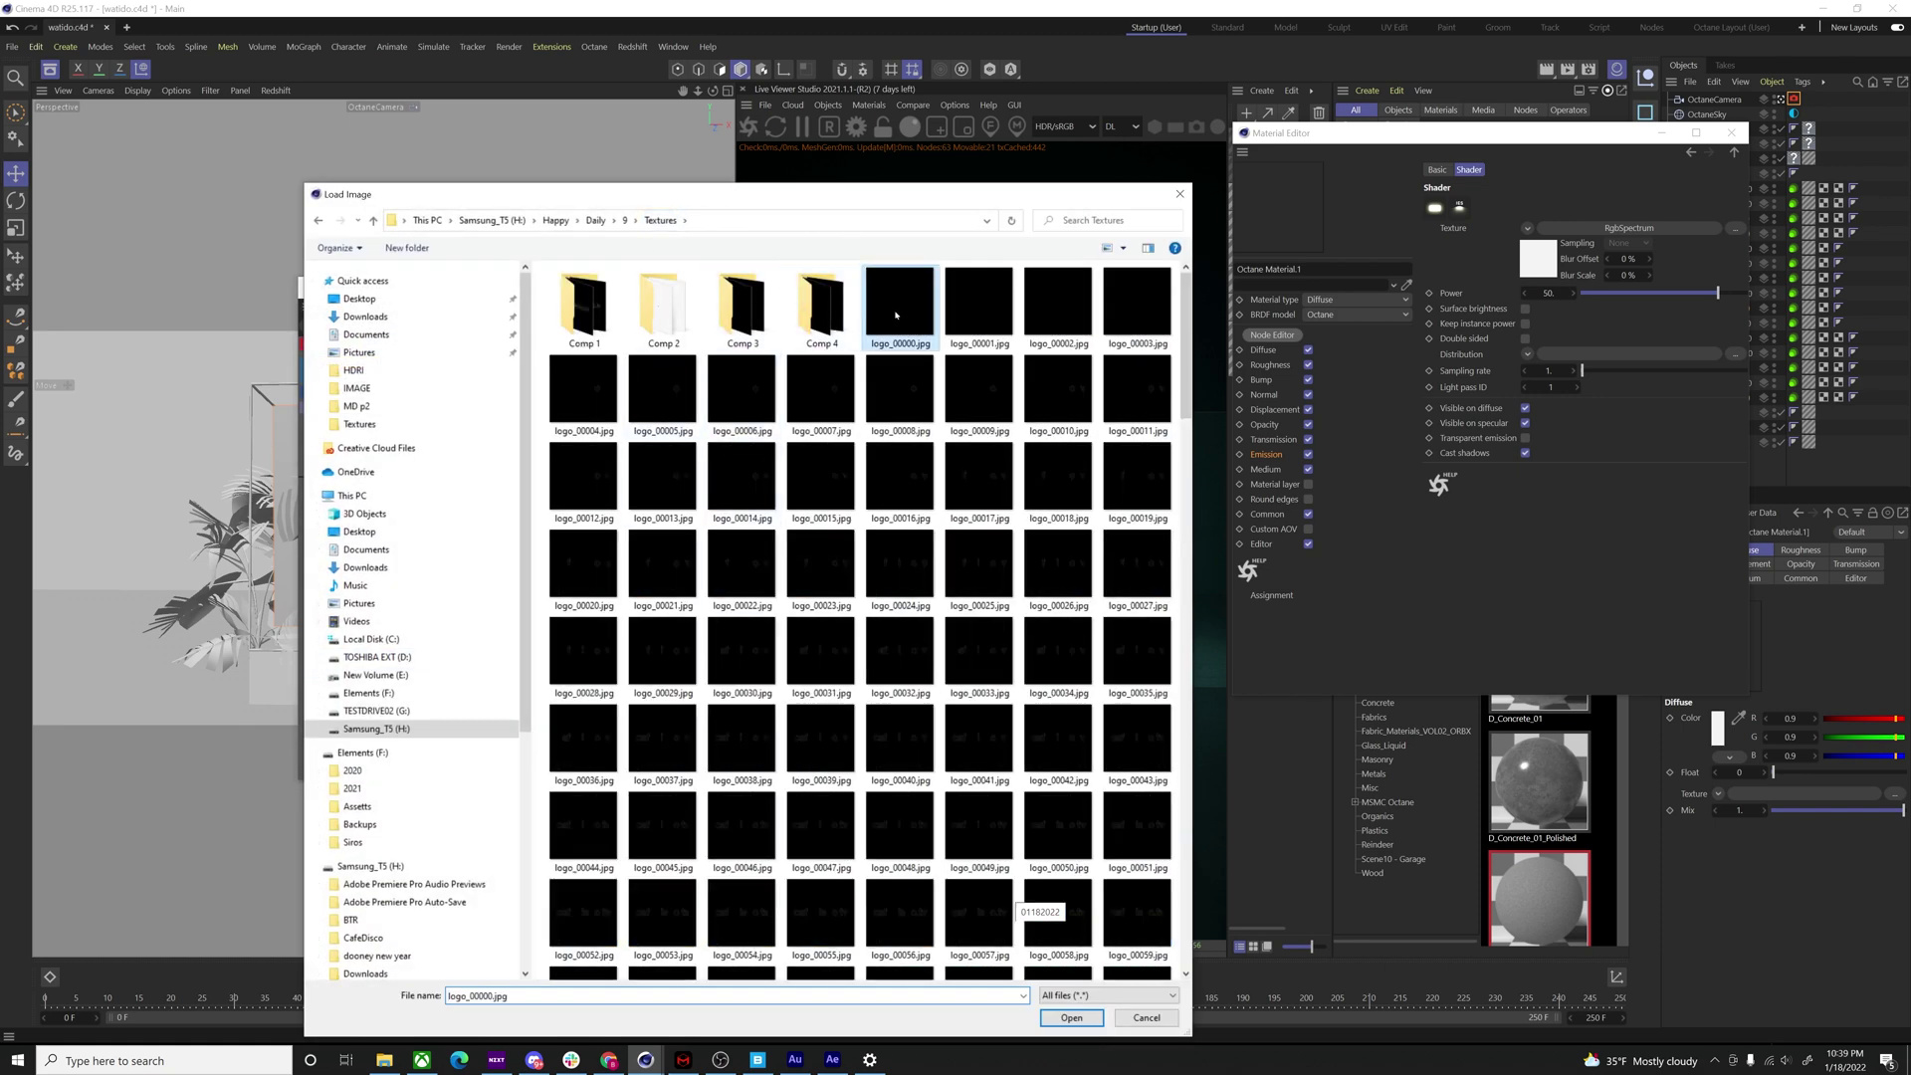
{"action": "left_click", "coordinate": [1072, 1018]}
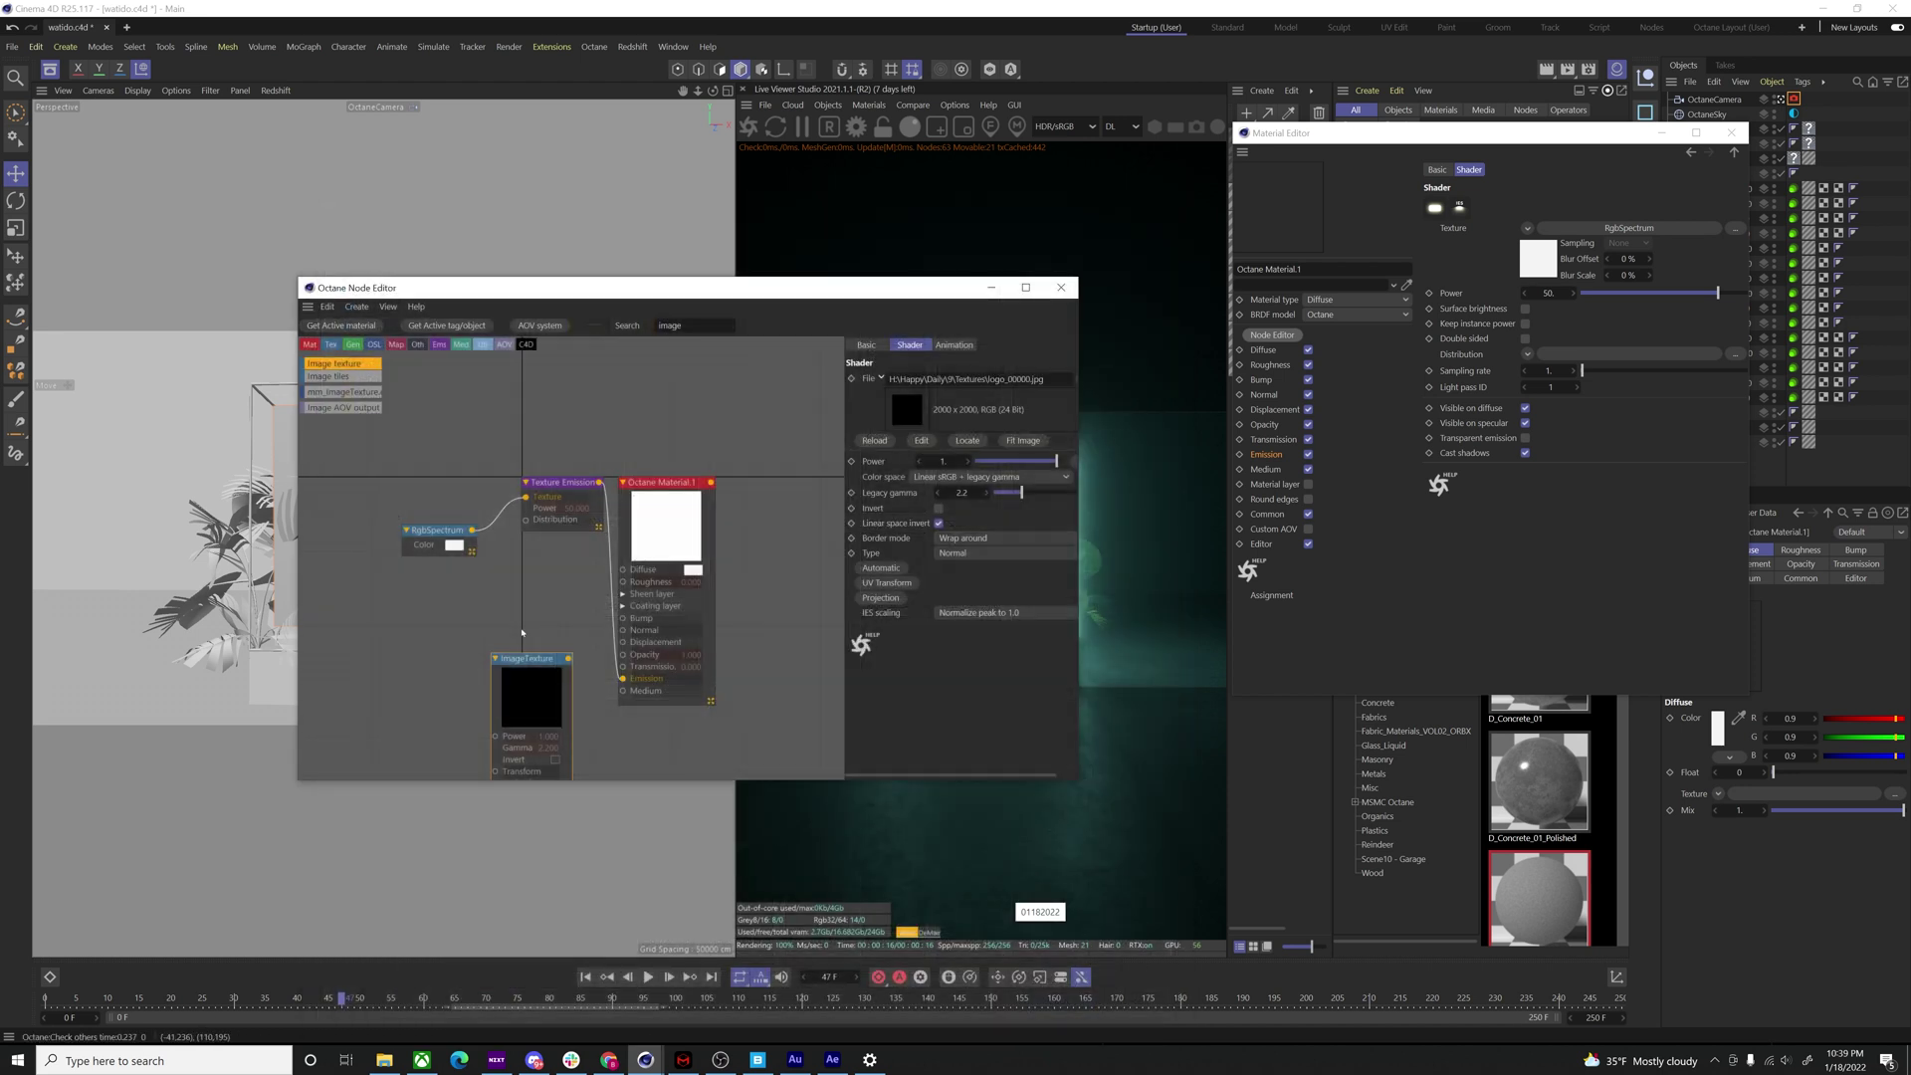
{"action": "left_click_drag", "start_coordinate": [488, 631], "coordinate": [623, 656]}
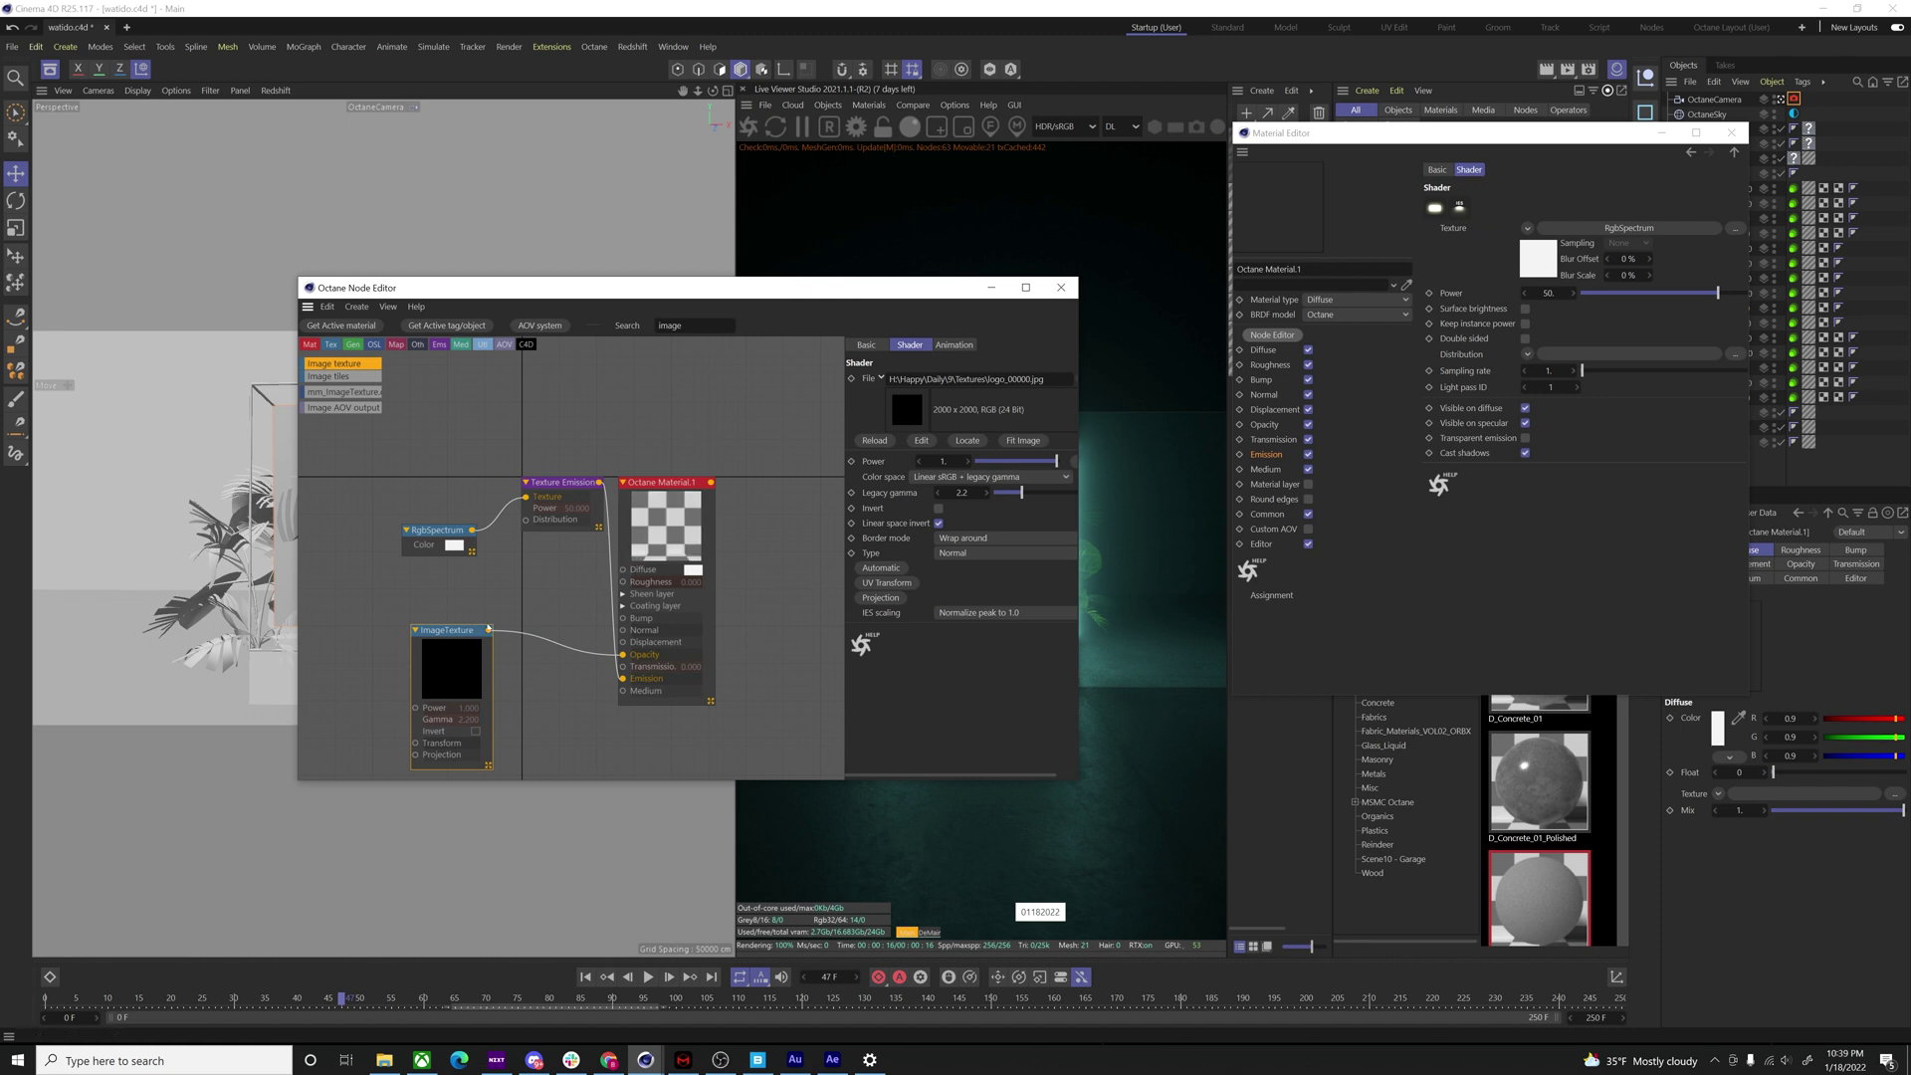
- Set the image texture's movie frame rate to 30 and its animation mode to Ping-Pong, and close the material editors
{"action": "left_click", "coordinate": [967, 345]}
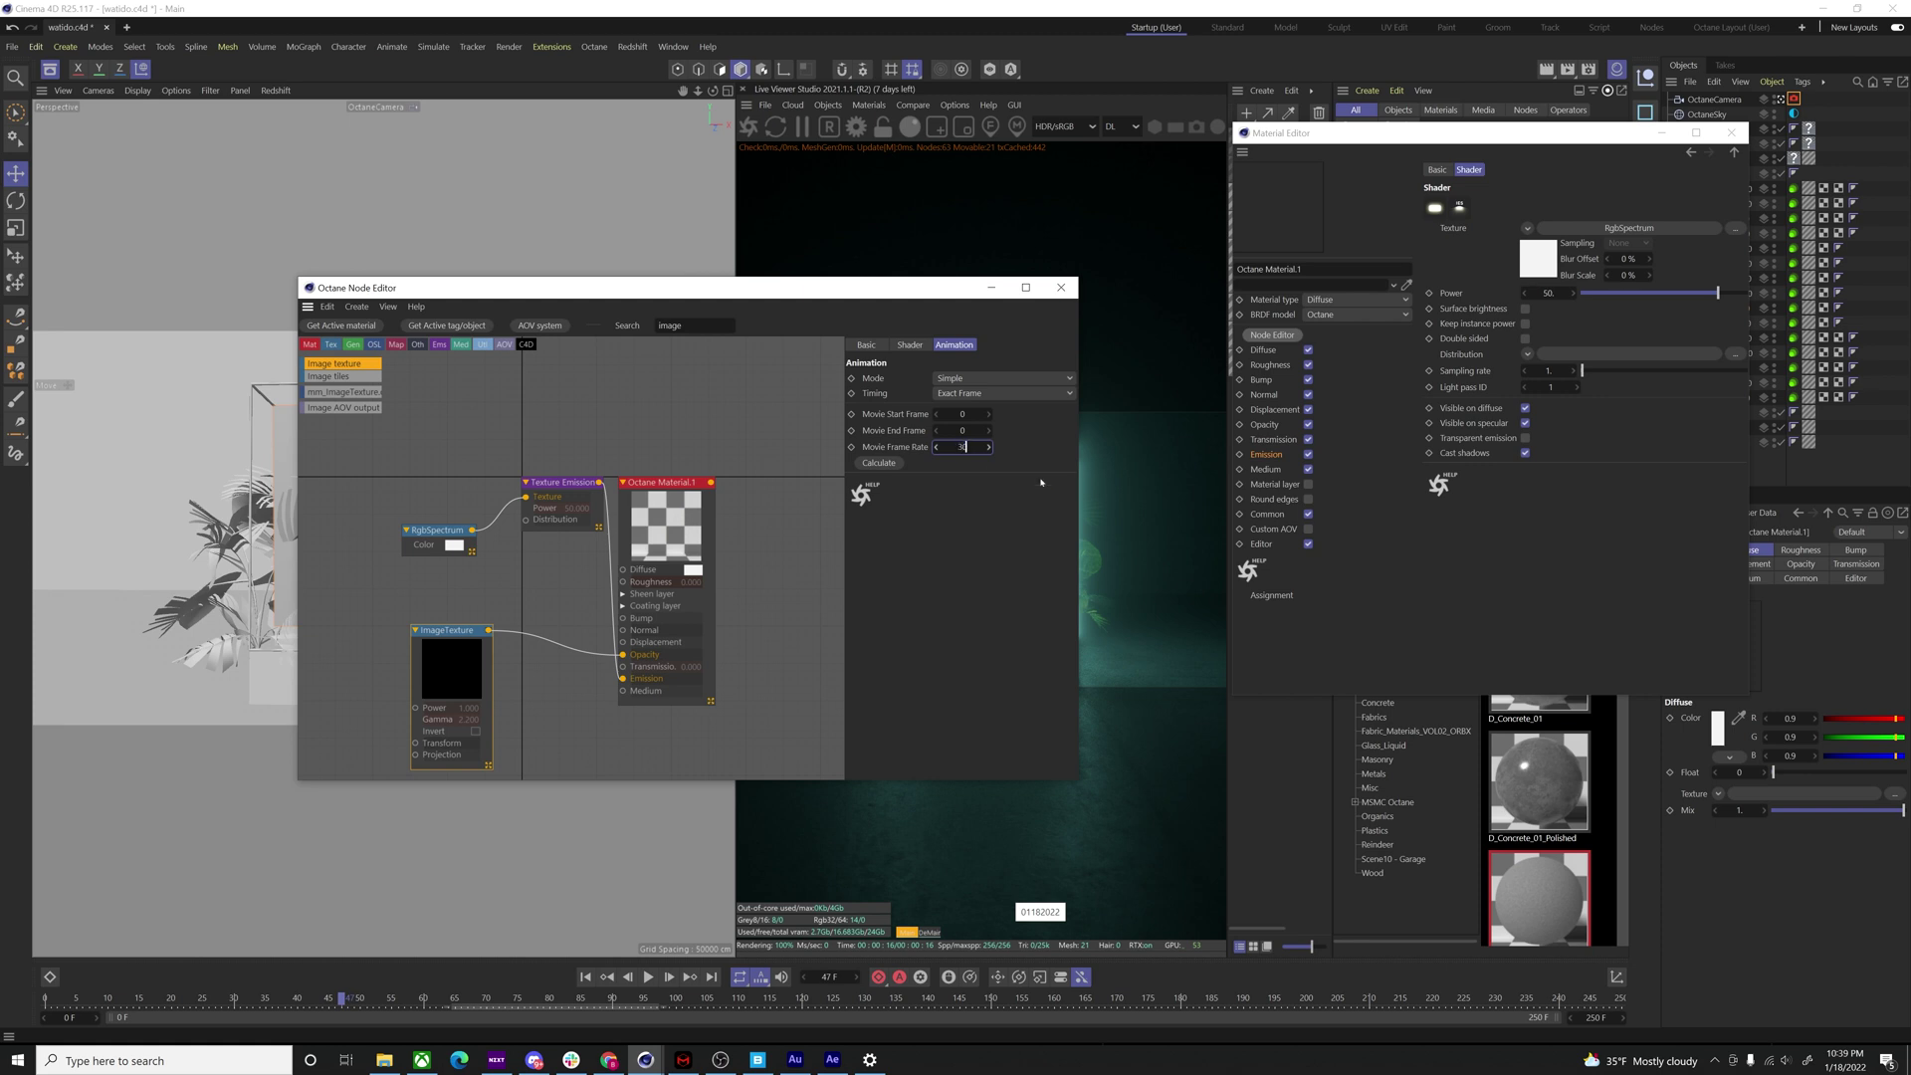
{"action": "key", "text": "Return"}
{"action": "left_click", "coordinate": [1002, 378]}
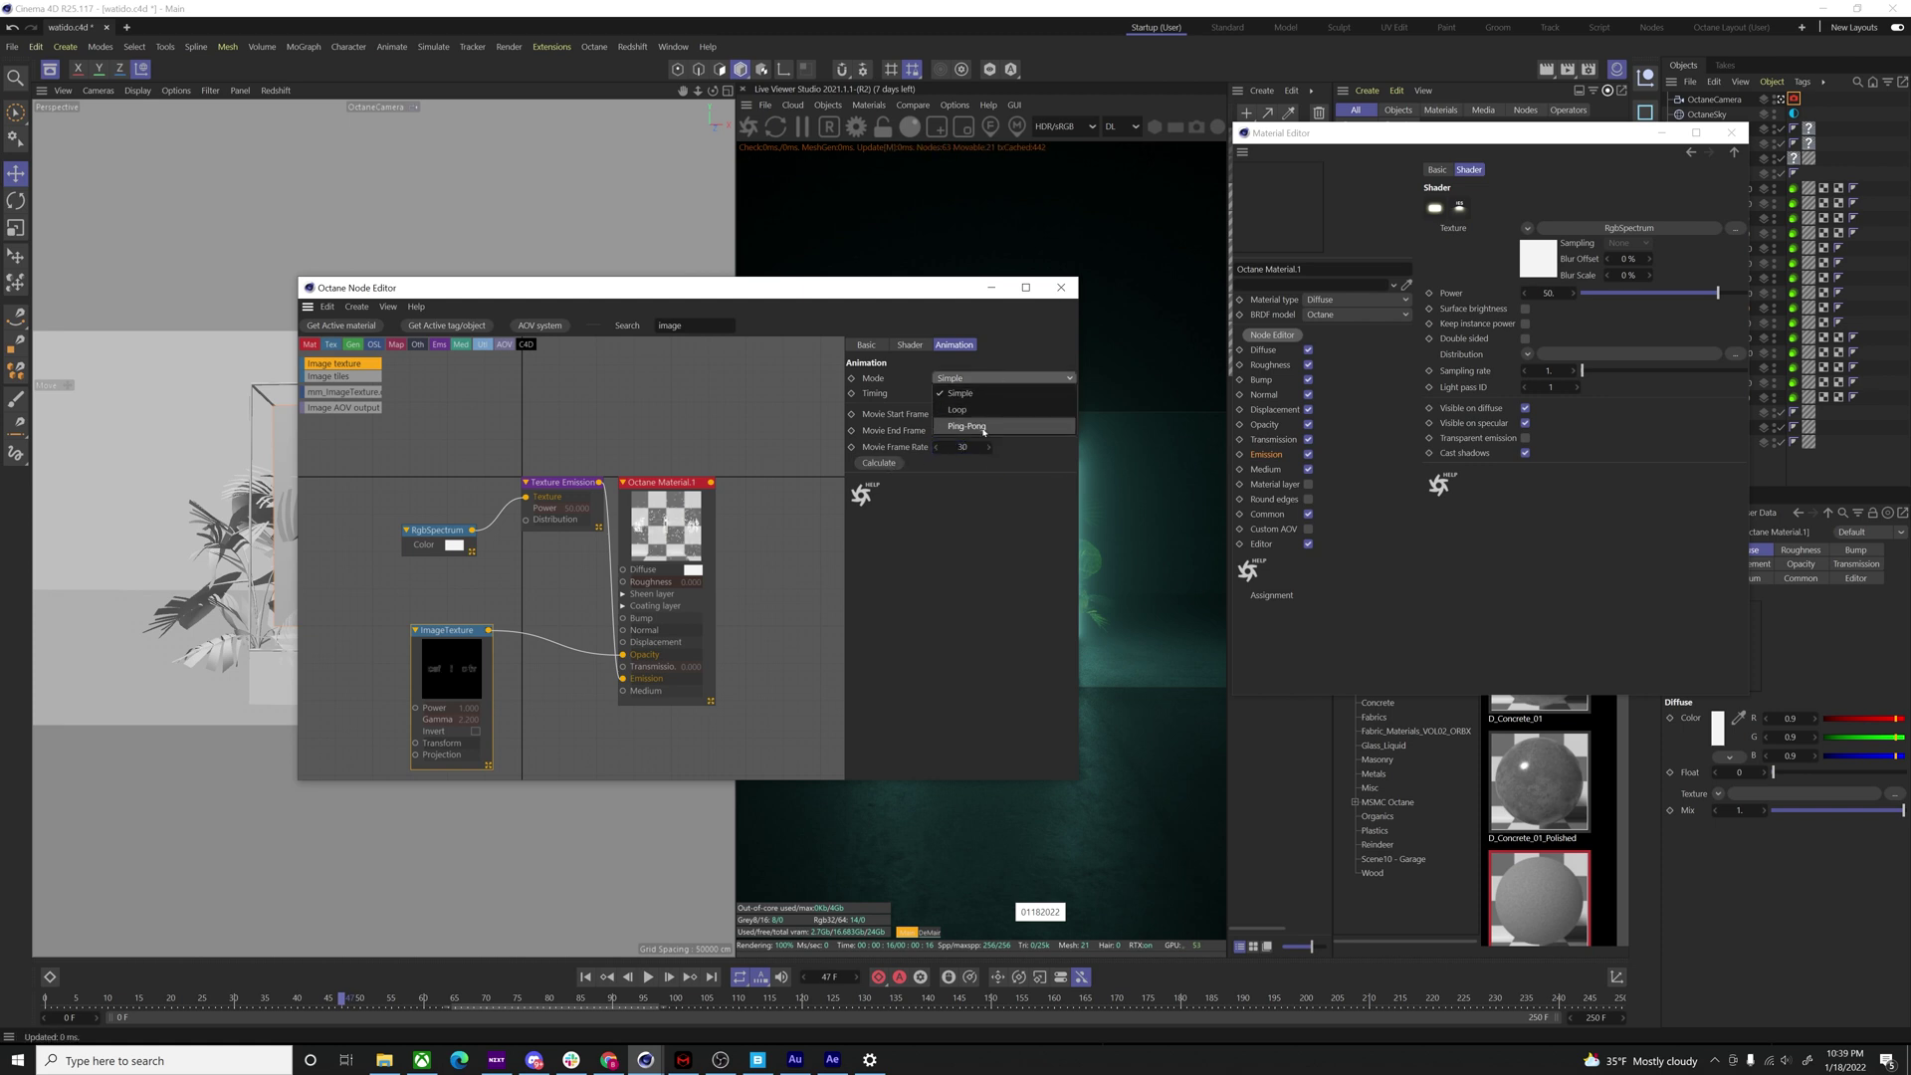
{"action": "left_click", "coordinate": [986, 429]}
{"action": "left_click", "coordinate": [1061, 288]}
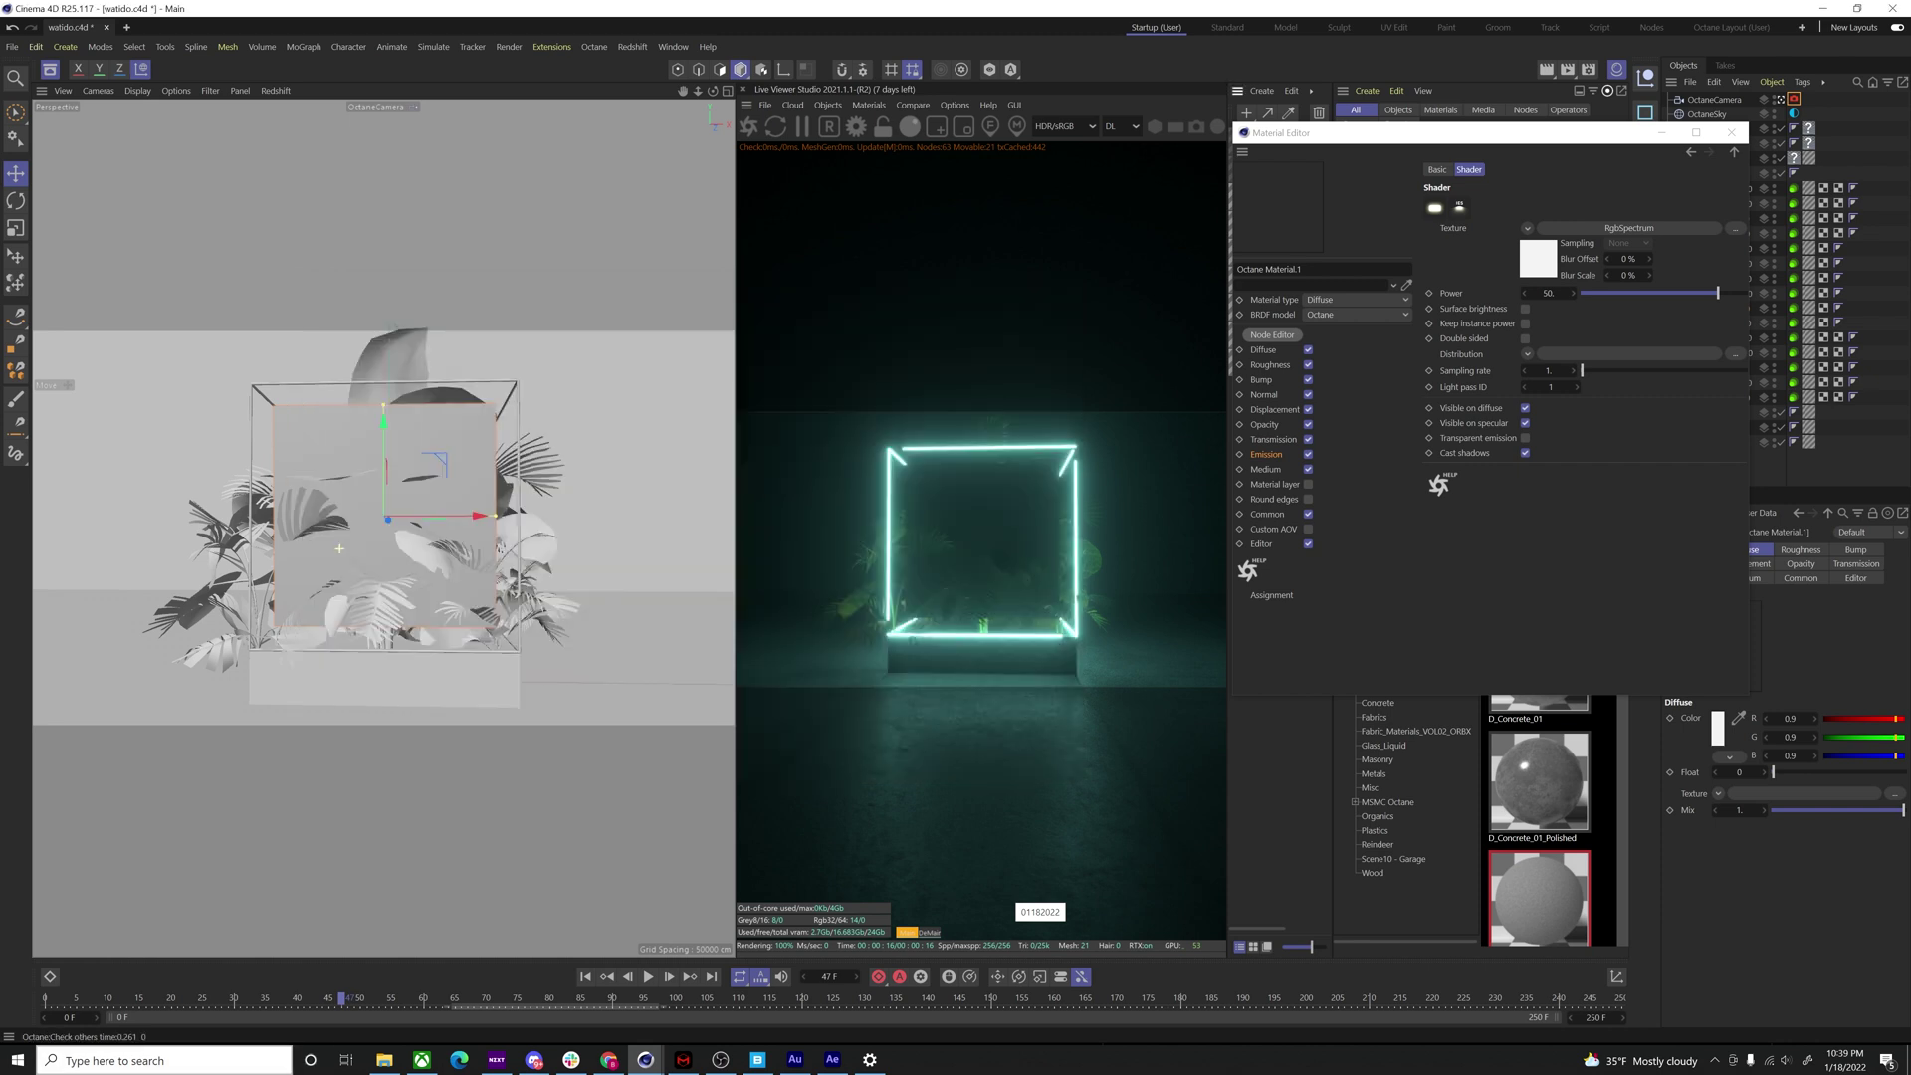
{"action": "left_click", "coordinate": [1732, 133]}
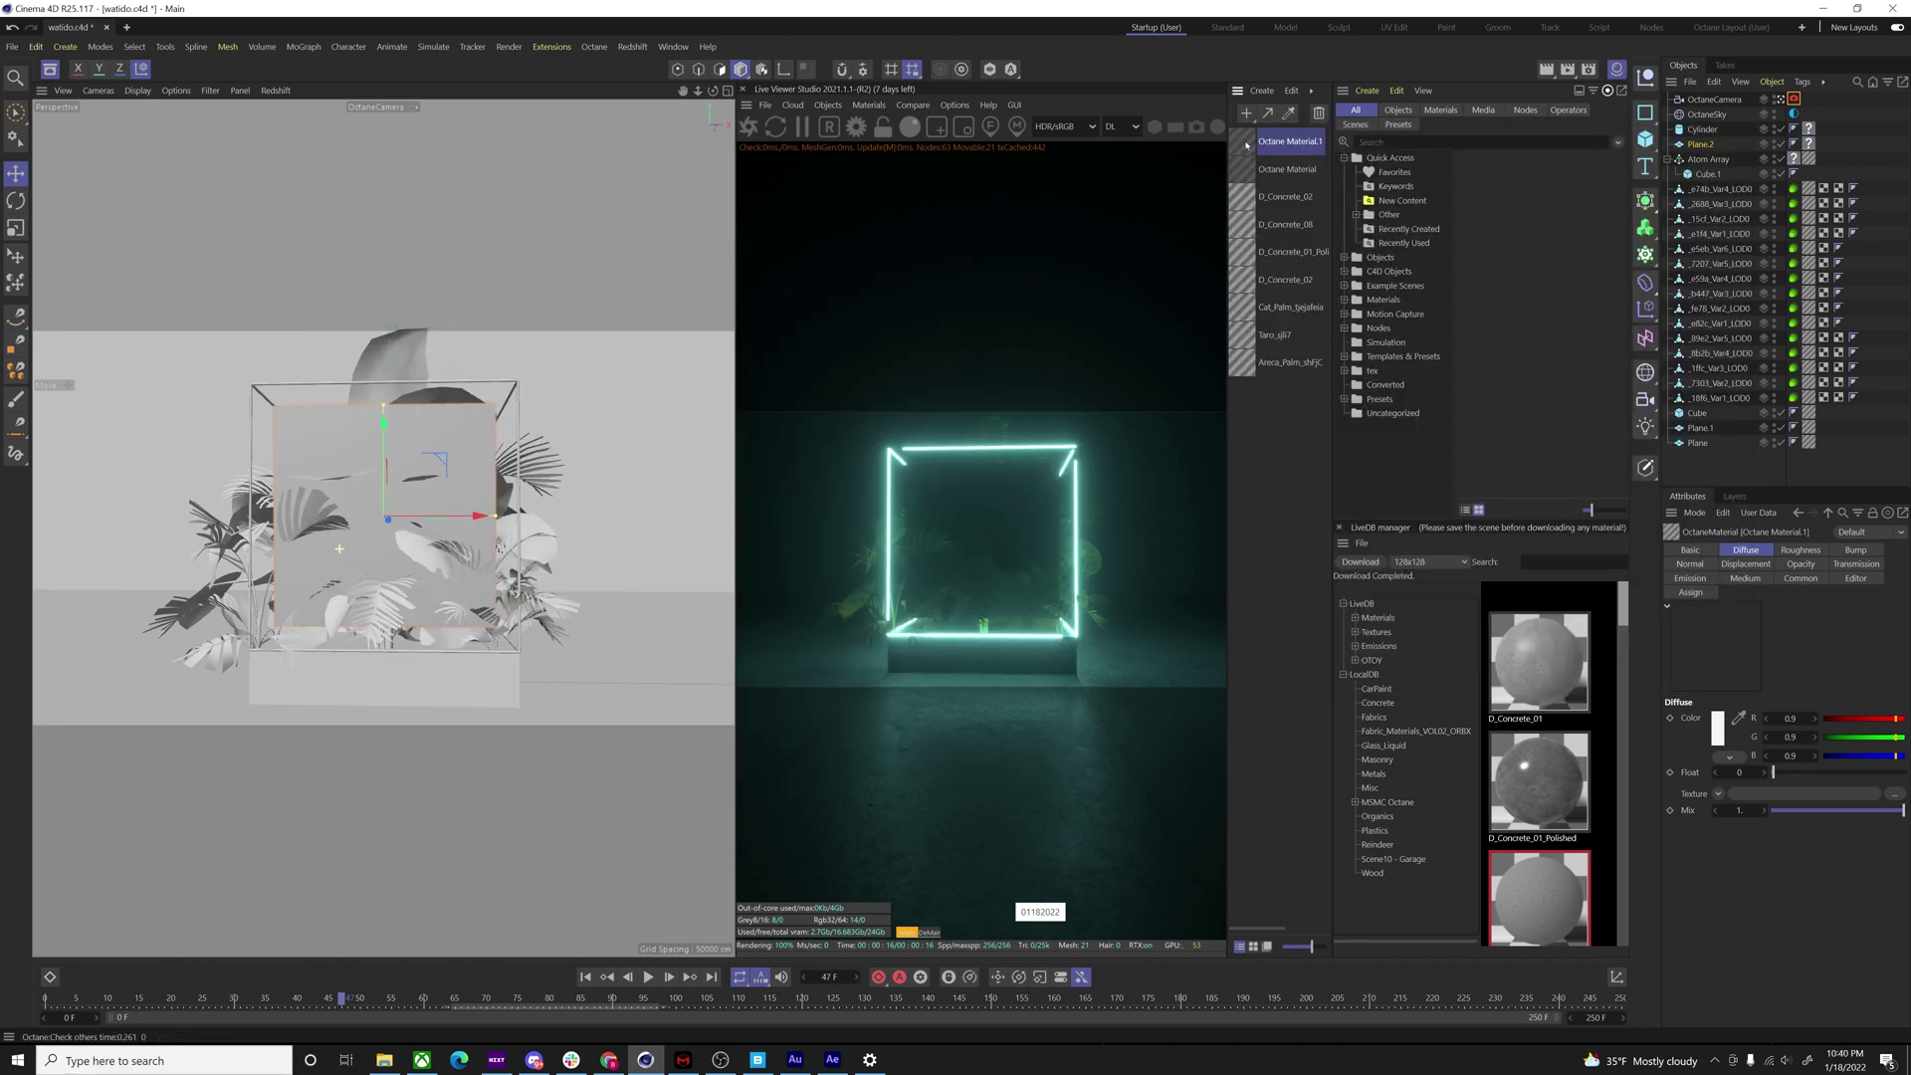
- Apply the emissive logo material to Plane.2 and play through the timeline to preview the text animation
{"action": "left_click_drag", "start_coordinate": [1704, 145], "coordinate": [1706, 144]}
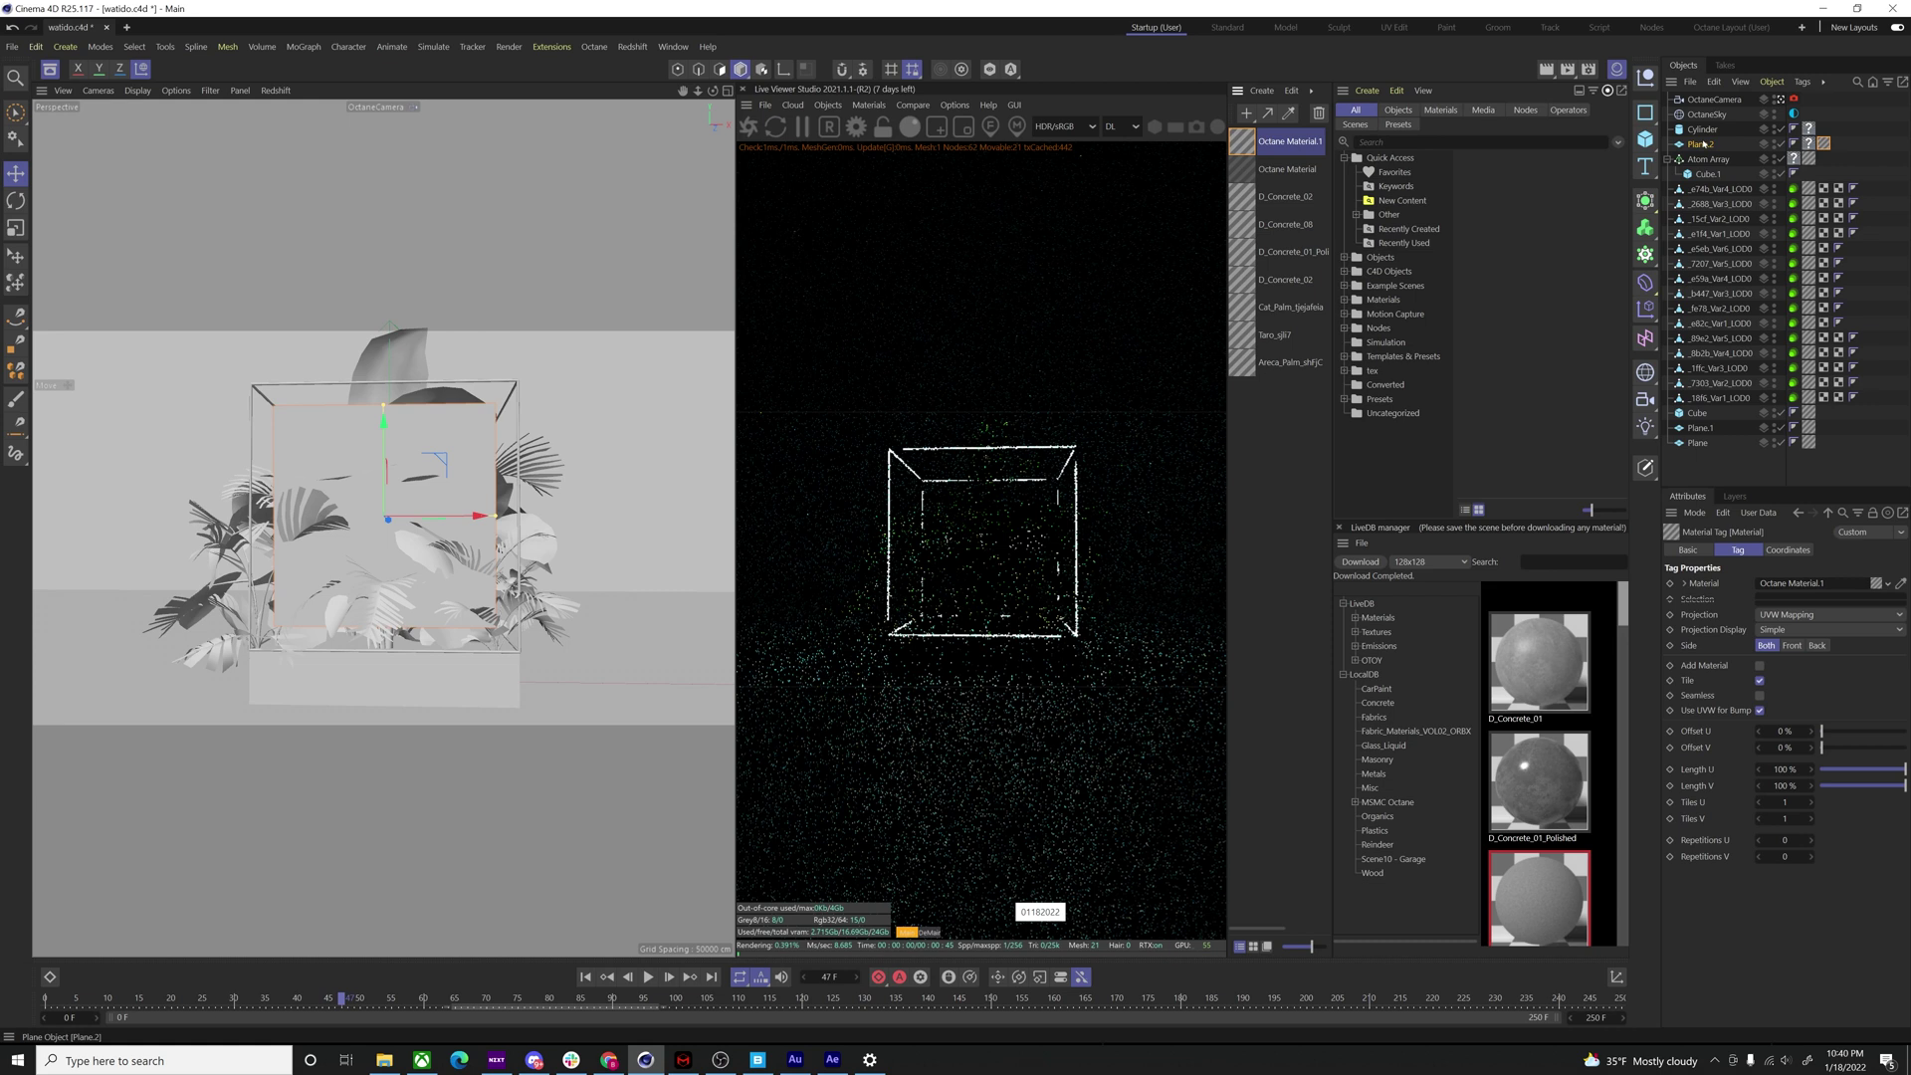
{"action": "left_click_drag", "start_coordinate": [330, 1001], "coordinate": [934, 999]}
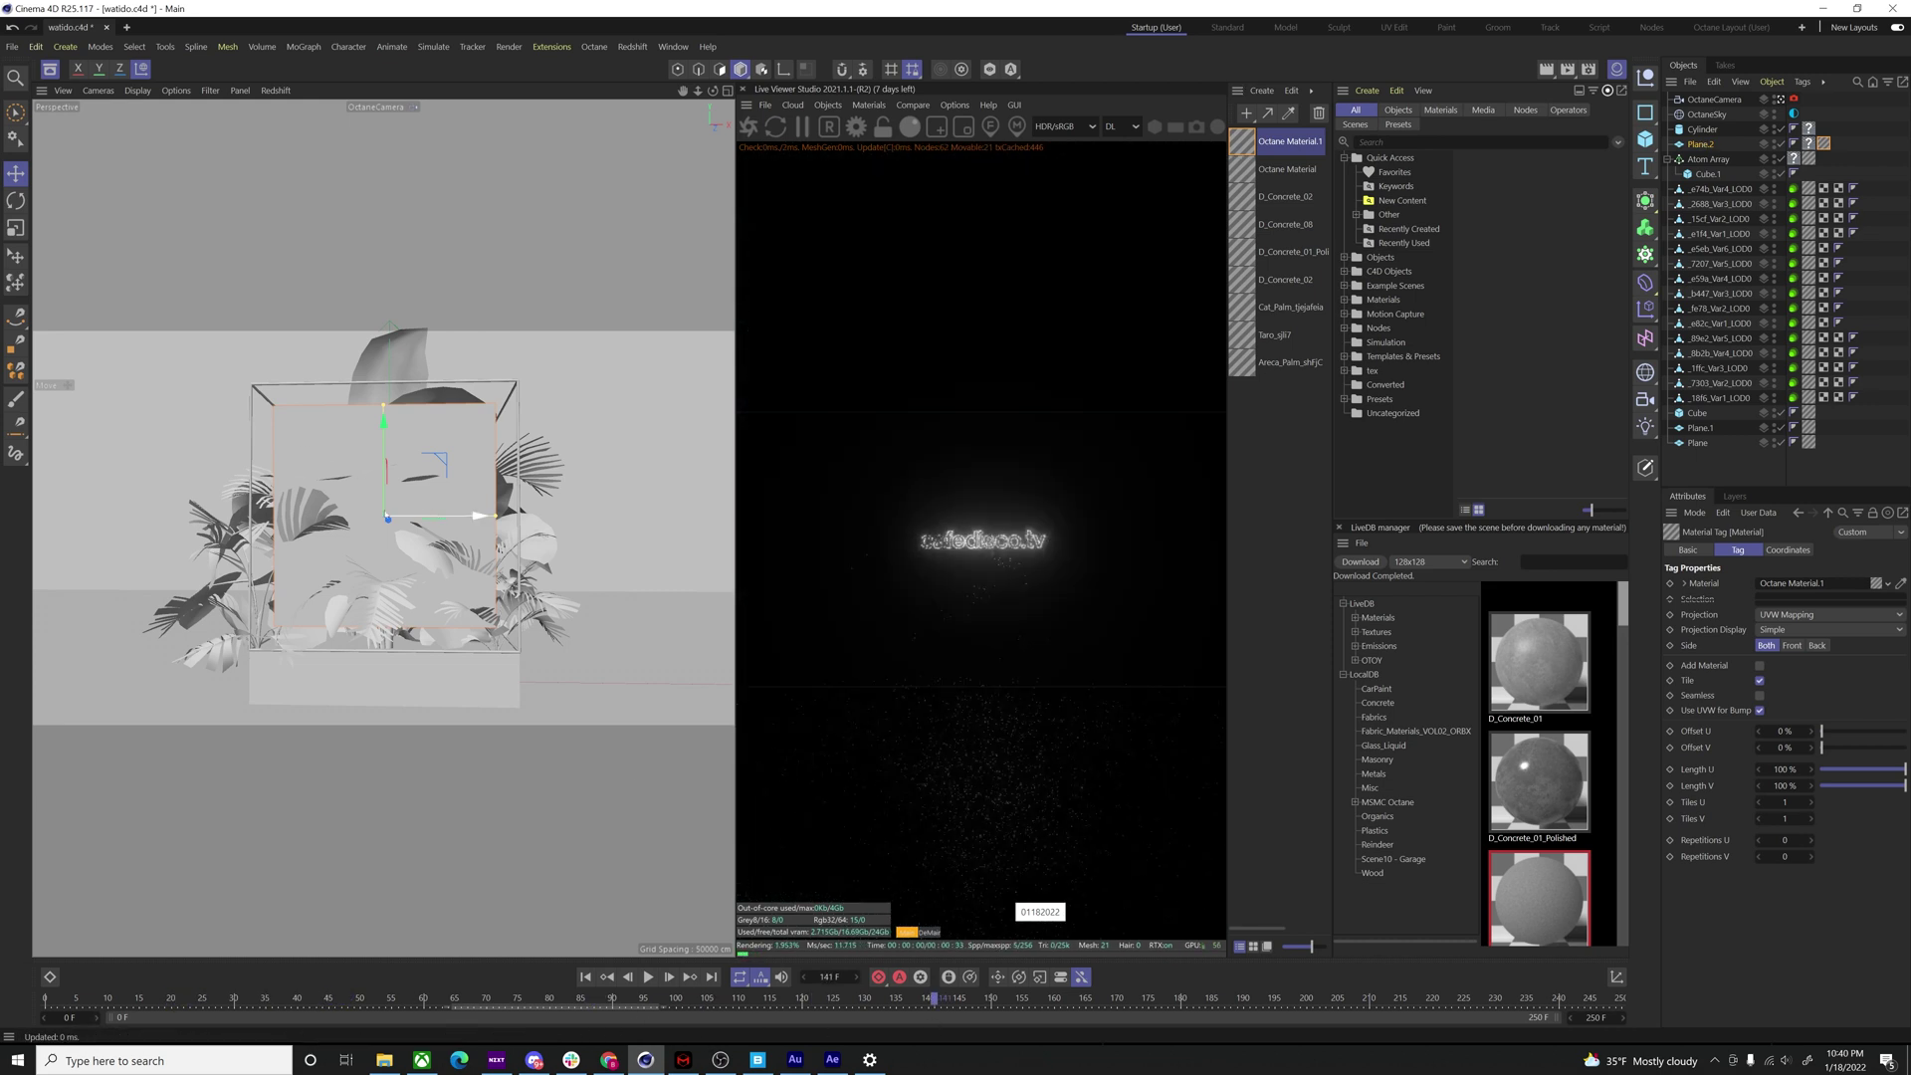
{"action": "left_click", "coordinate": [649, 978]}
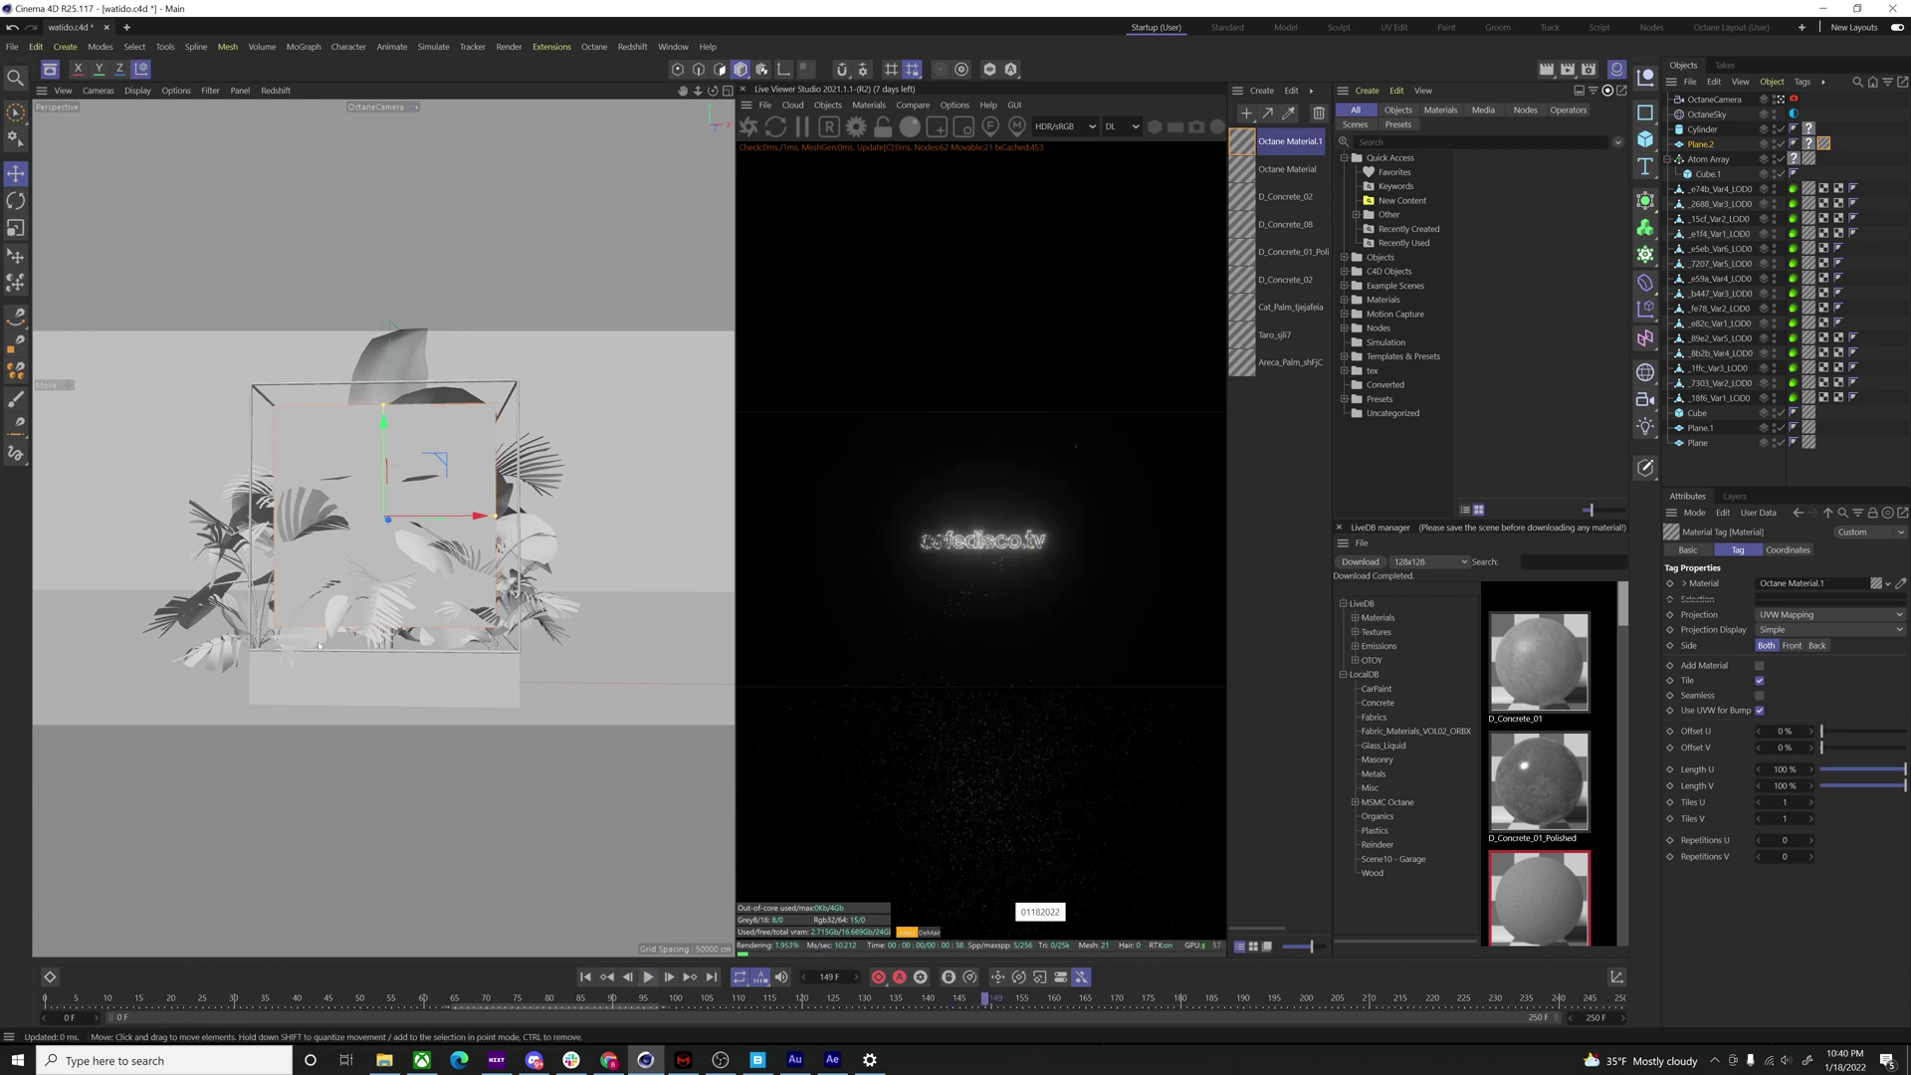
- Examine the glowing logo inside the frame from several angles and at frame 59 in the Octane render
{"action": "scroll", "coordinate": [393, 520], "scroll_direction": "up", "scroll_amount": 1}
{"action": "scroll", "coordinate": [393, 521], "scroll_direction": "up", "scroll_amount": 4}
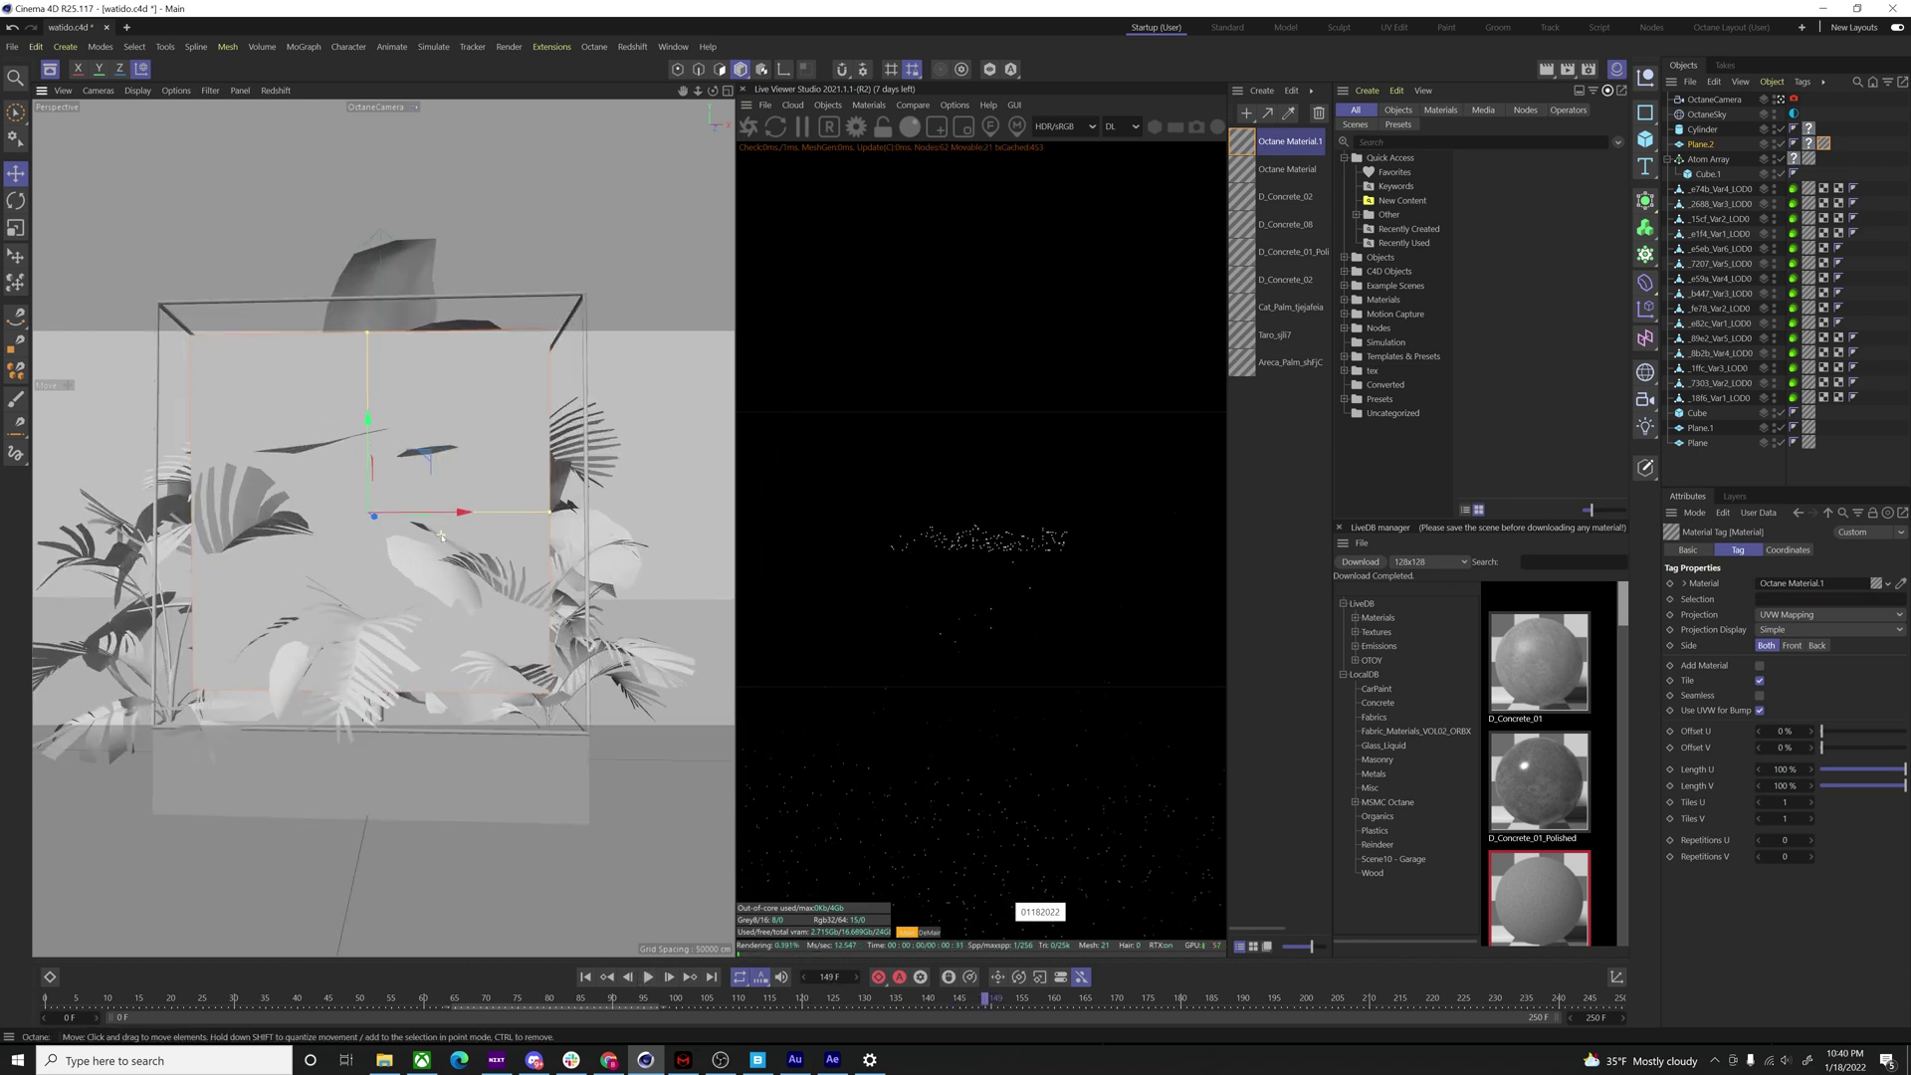
{"action": "scroll", "coordinate": [391, 532], "scroll_direction": "down", "scroll_amount": 3}
{"action": "left_click_drag", "start_coordinate": [390, 532], "coordinate": [648, 534], "text": "alt"}
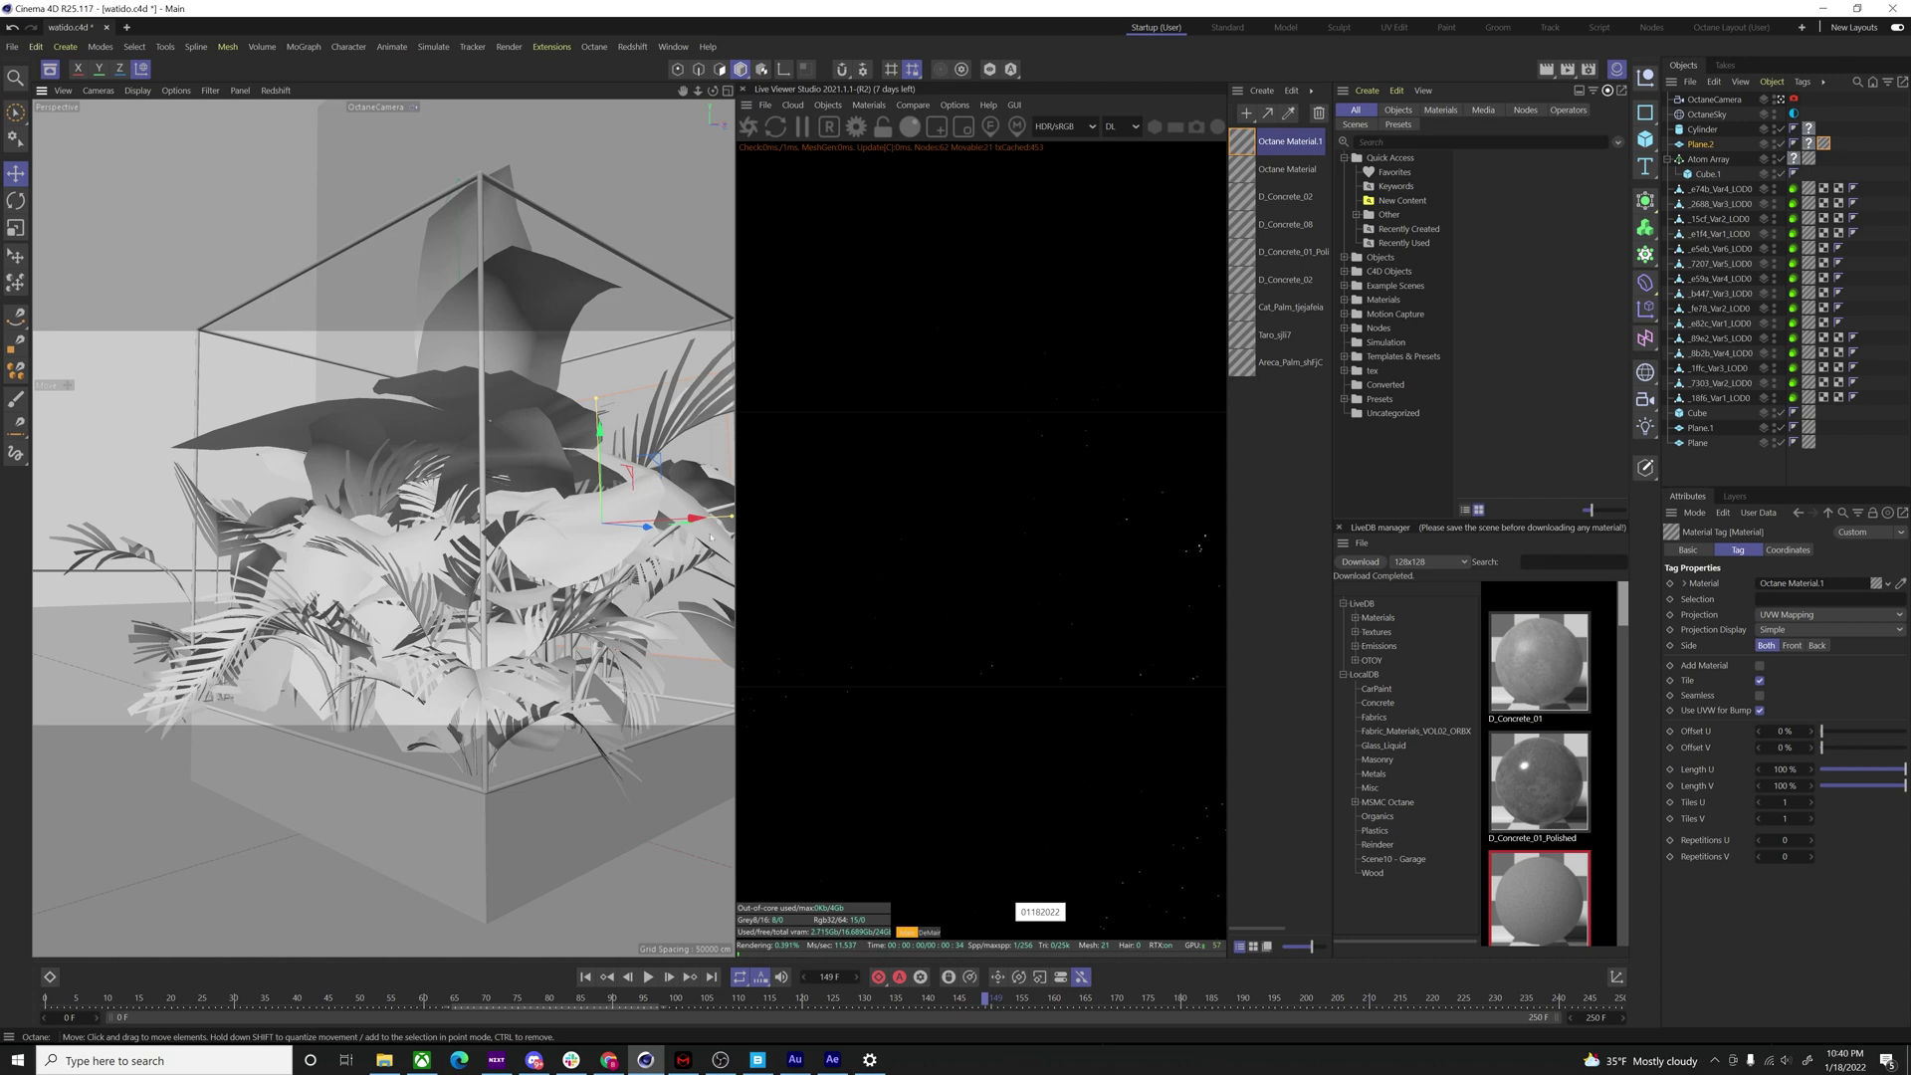
{"action": "scroll", "coordinate": [648, 535], "scroll_direction": "down", "scroll_amount": 3}
{"action": "scroll", "coordinate": [648, 535], "scroll_direction": "down", "scroll_amount": 3}
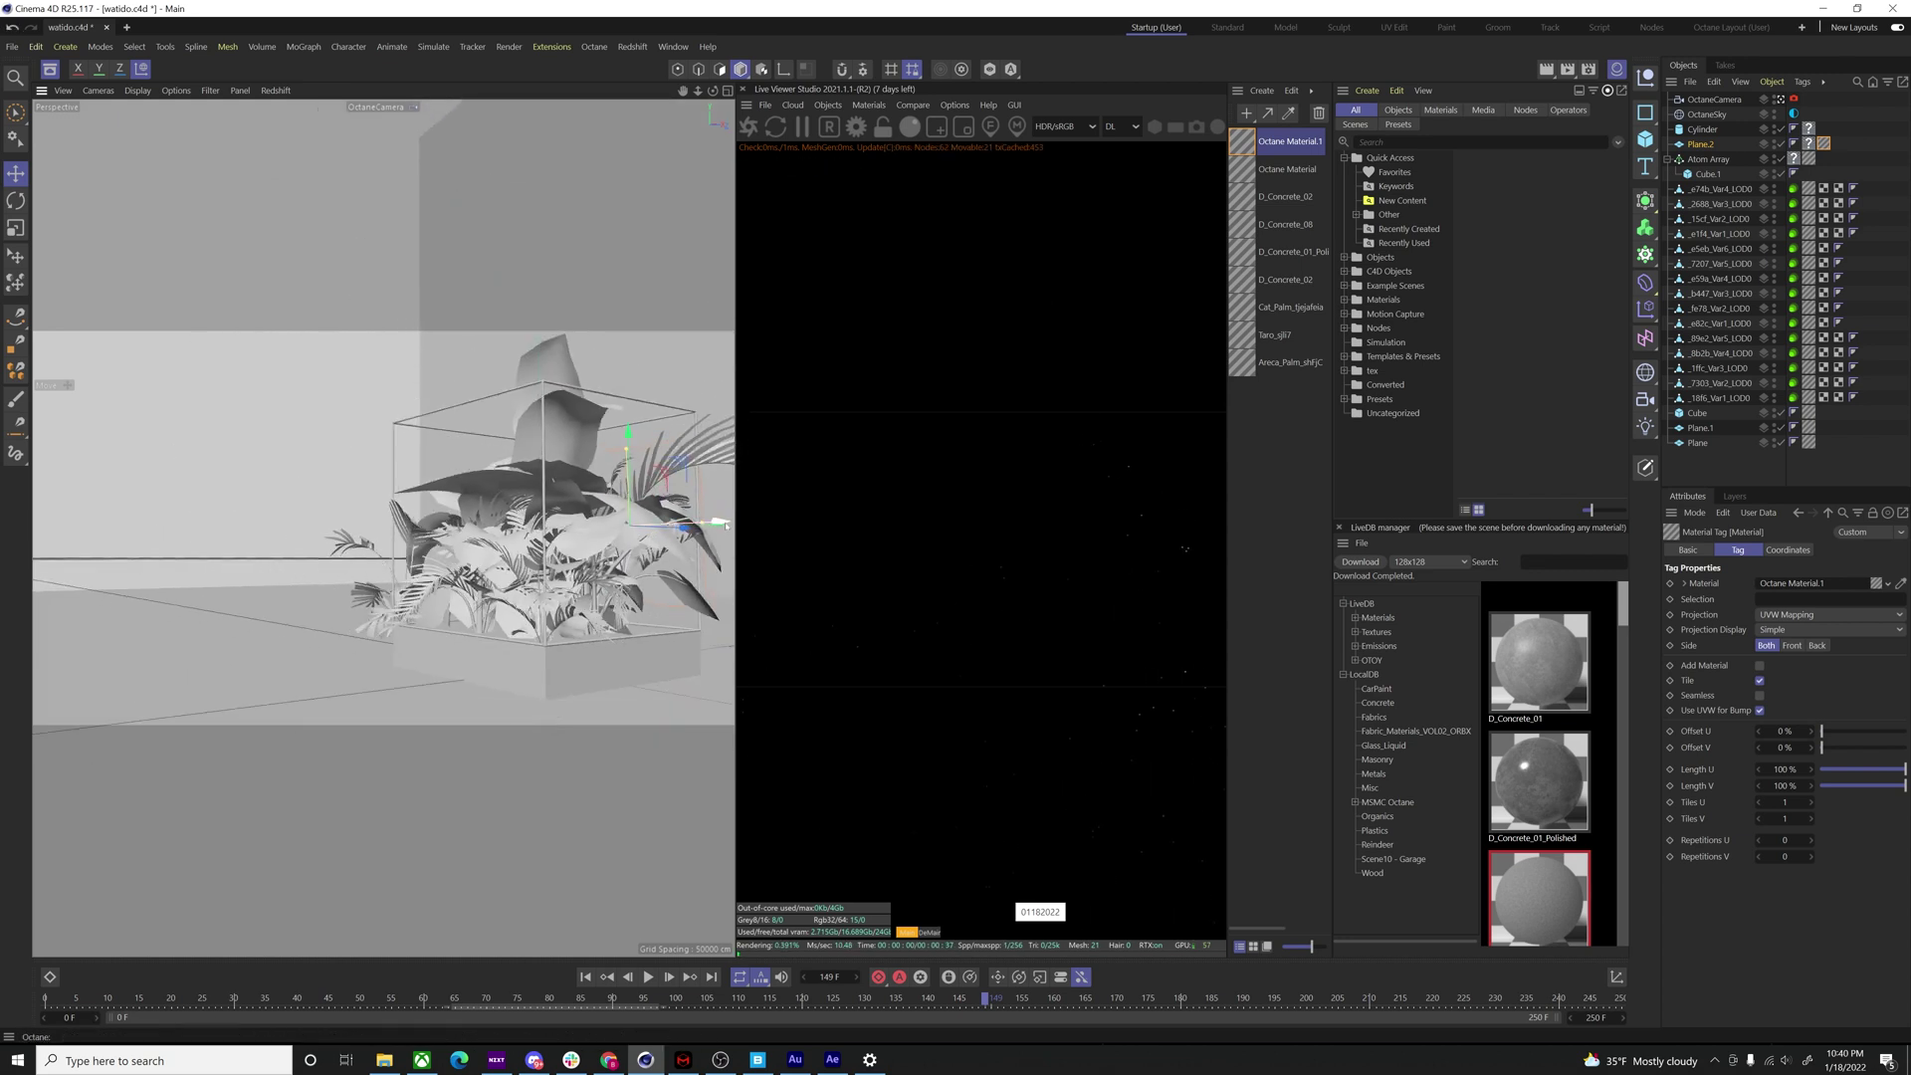
{"action": "left_click_drag", "start_coordinate": [697, 525], "coordinate": [727, 599]}
{"action": "left_click_drag", "start_coordinate": [519, 431], "coordinate": [500, 515], "text": "alt"}
{"action": "scroll", "coordinate": [478, 532], "scroll_direction": "down", "scroll_amount": 2}
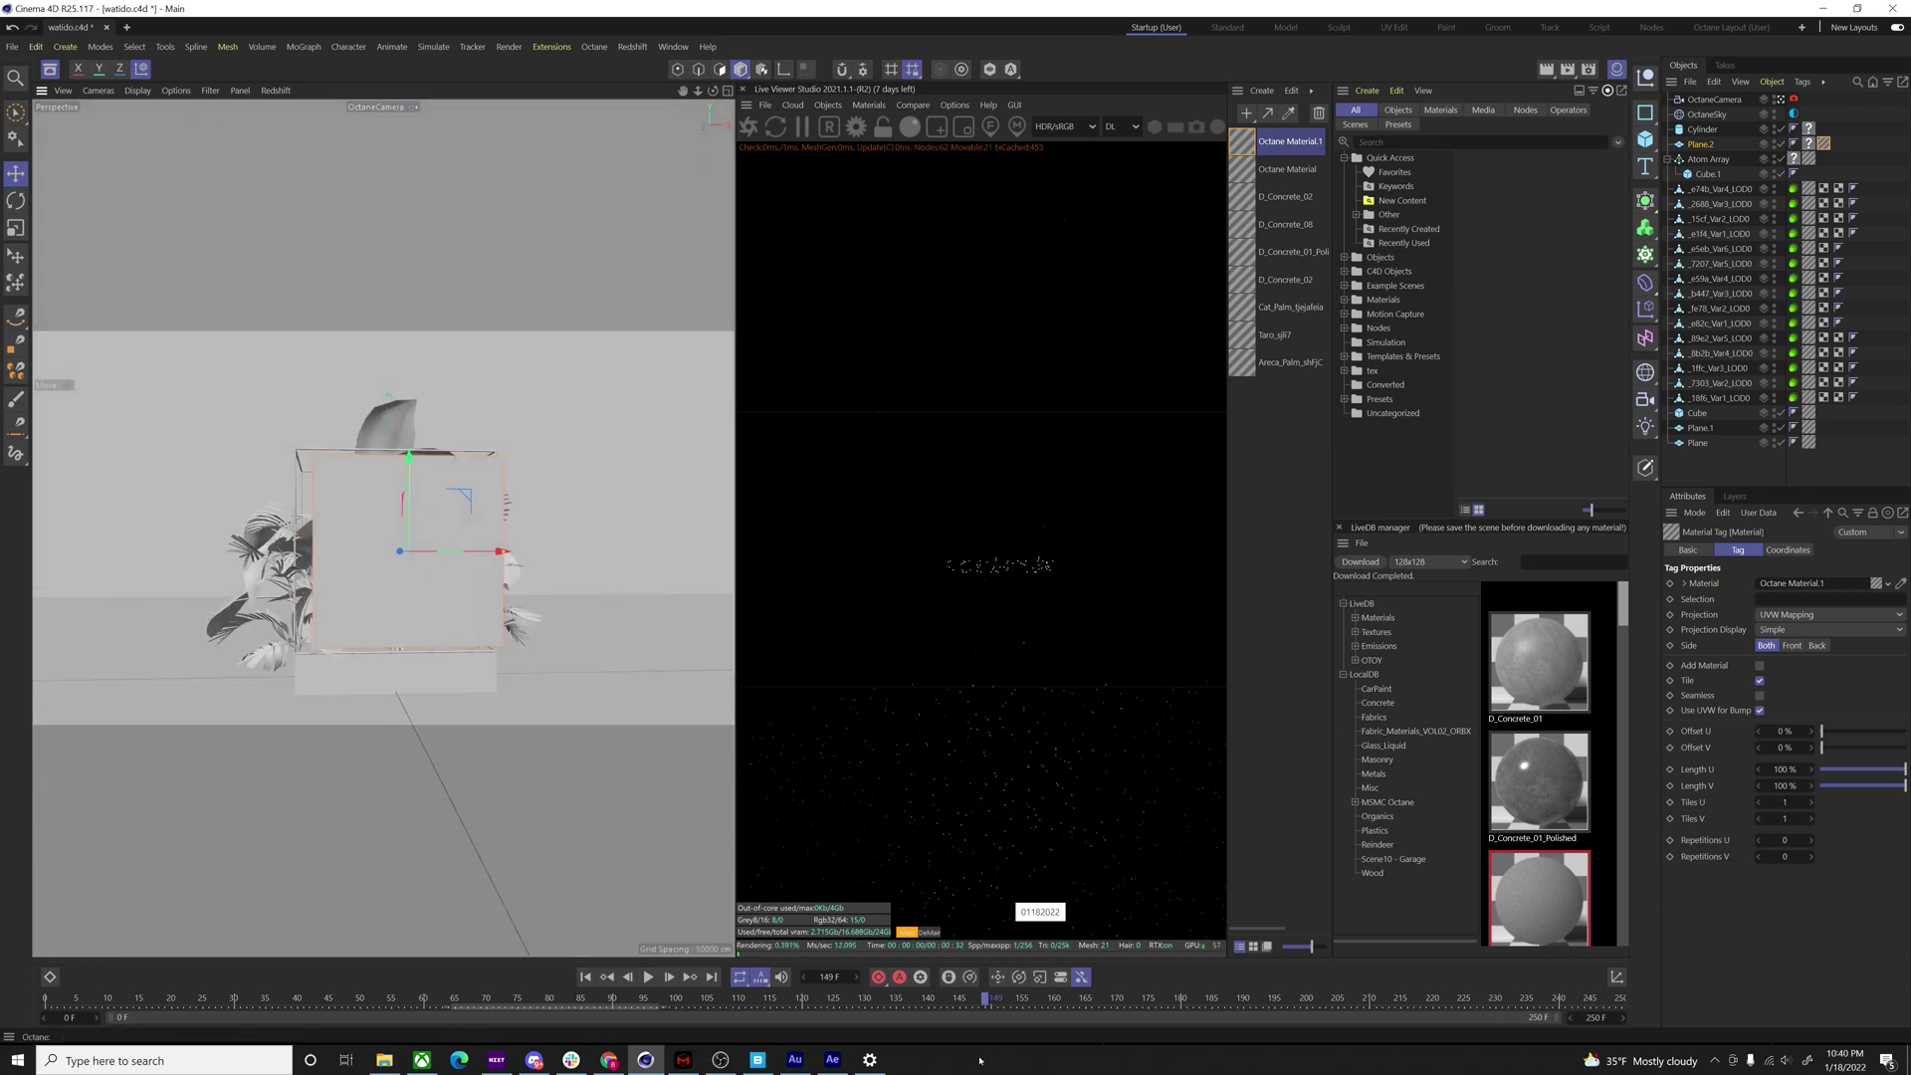
{"action": "left_click_drag", "start_coordinate": [985, 999], "coordinate": [416, 969]}
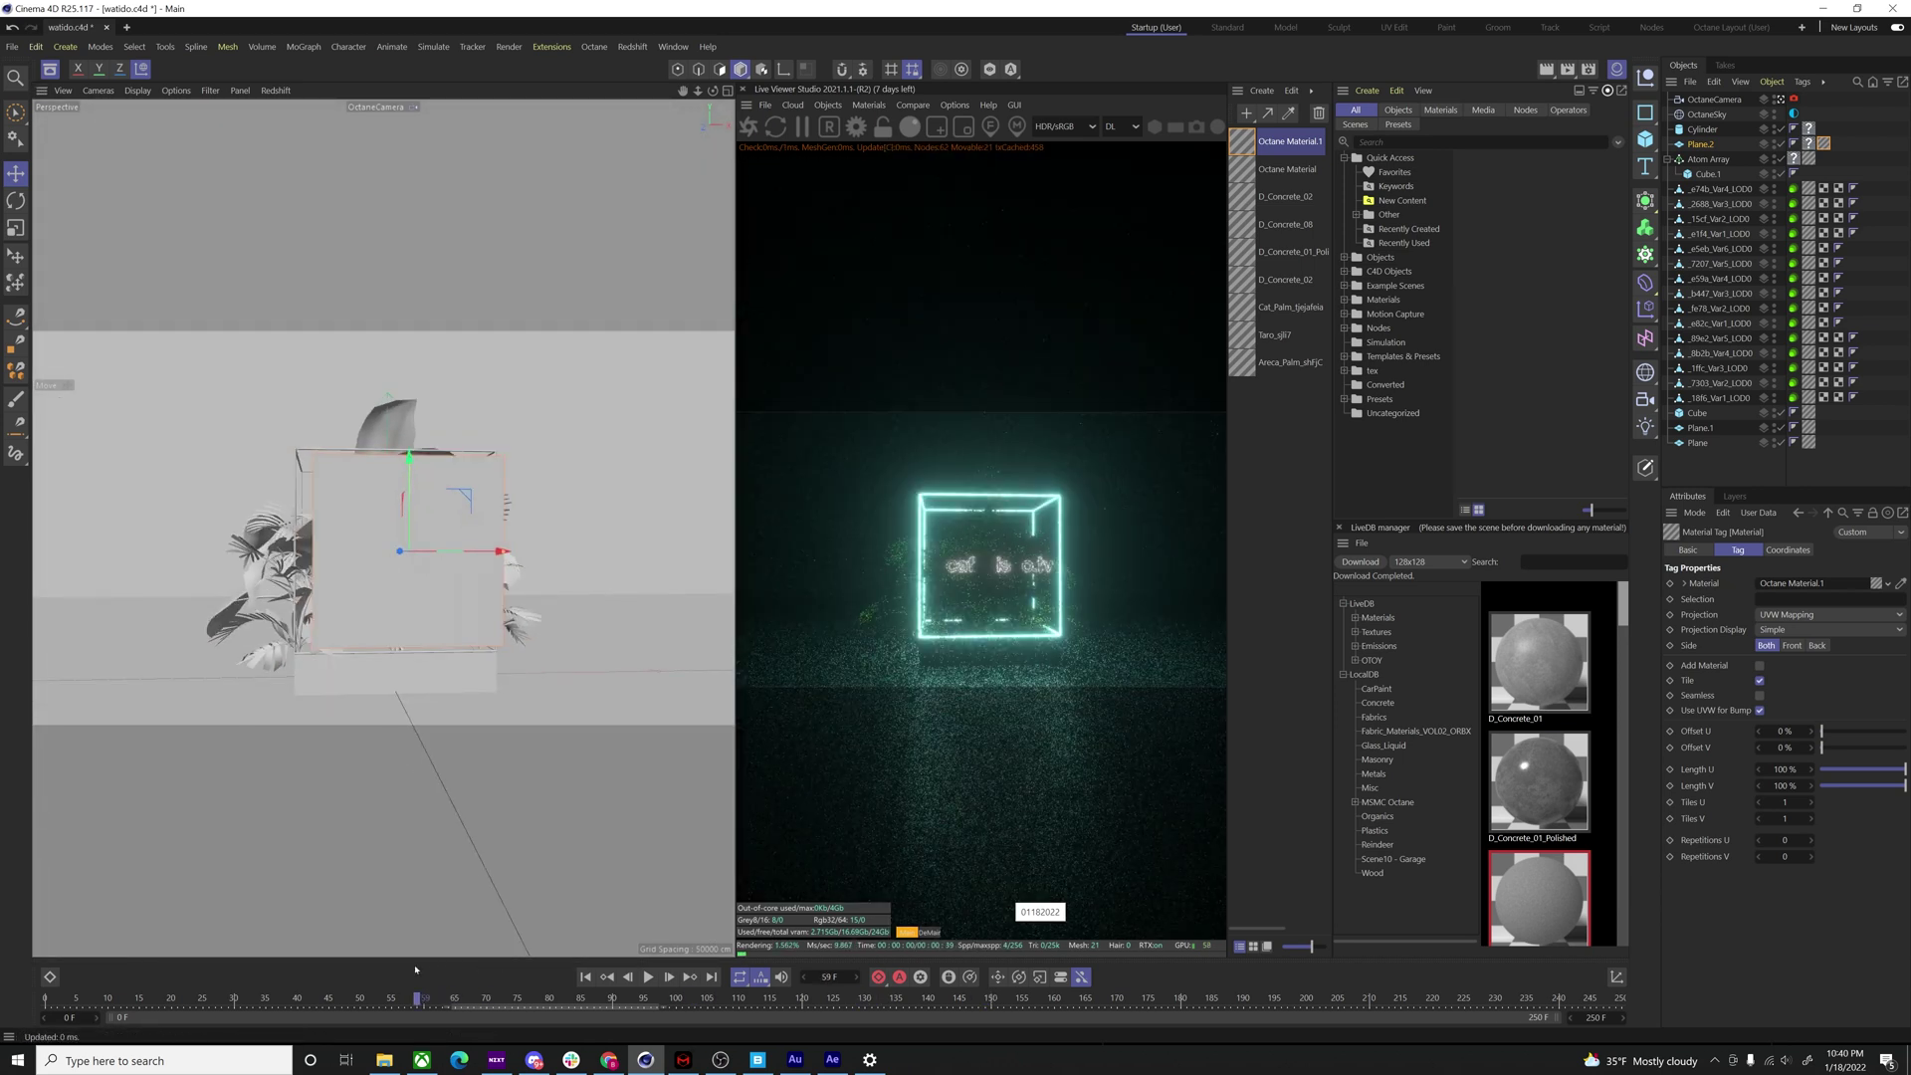
{"action": "middle_click_drag", "start_coordinate": [347, 551], "coordinate": [383, 529], "text": "alt"}
{"action": "left_click_drag", "start_coordinate": [384, 529], "coordinate": [449, 543], "text": "alt"}
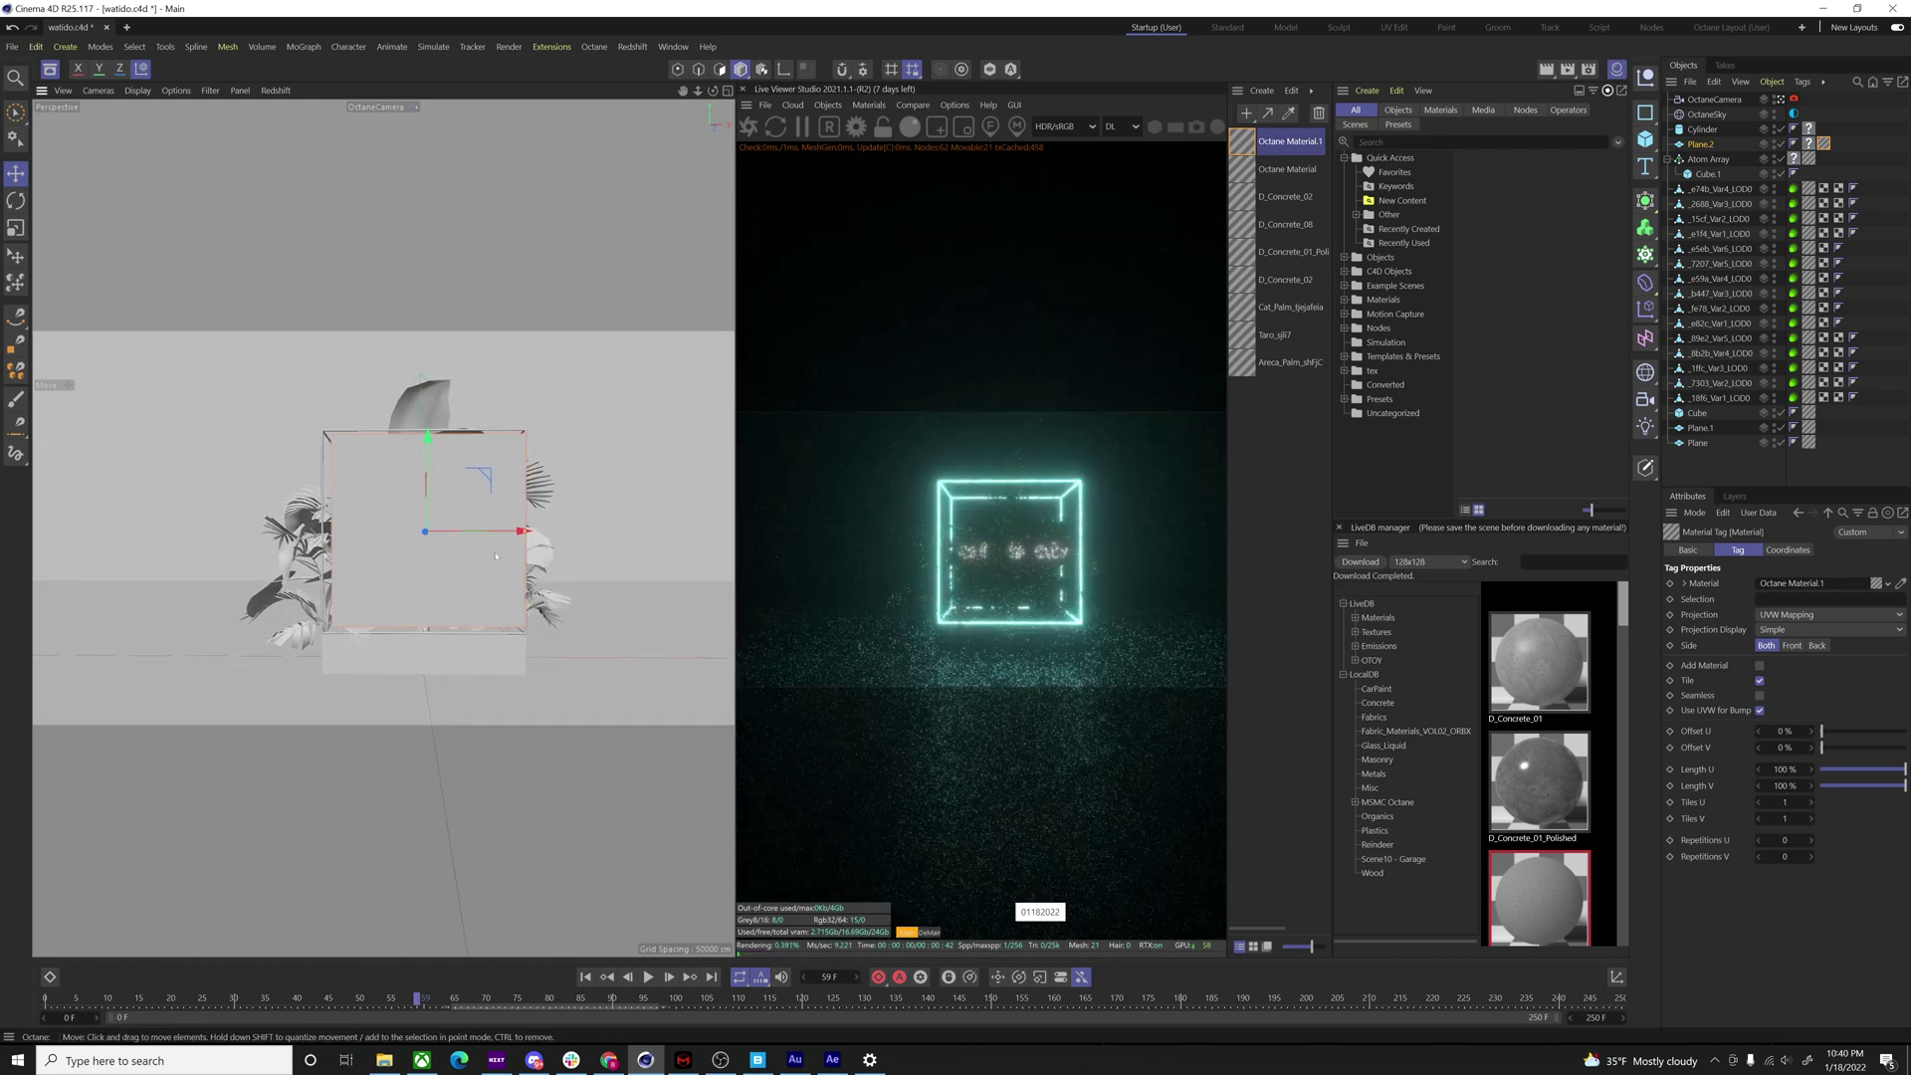
- Create another Octane material from the c4doctane extensions and open it for editing
{"action": "left_click", "coordinate": [1263, 91]}
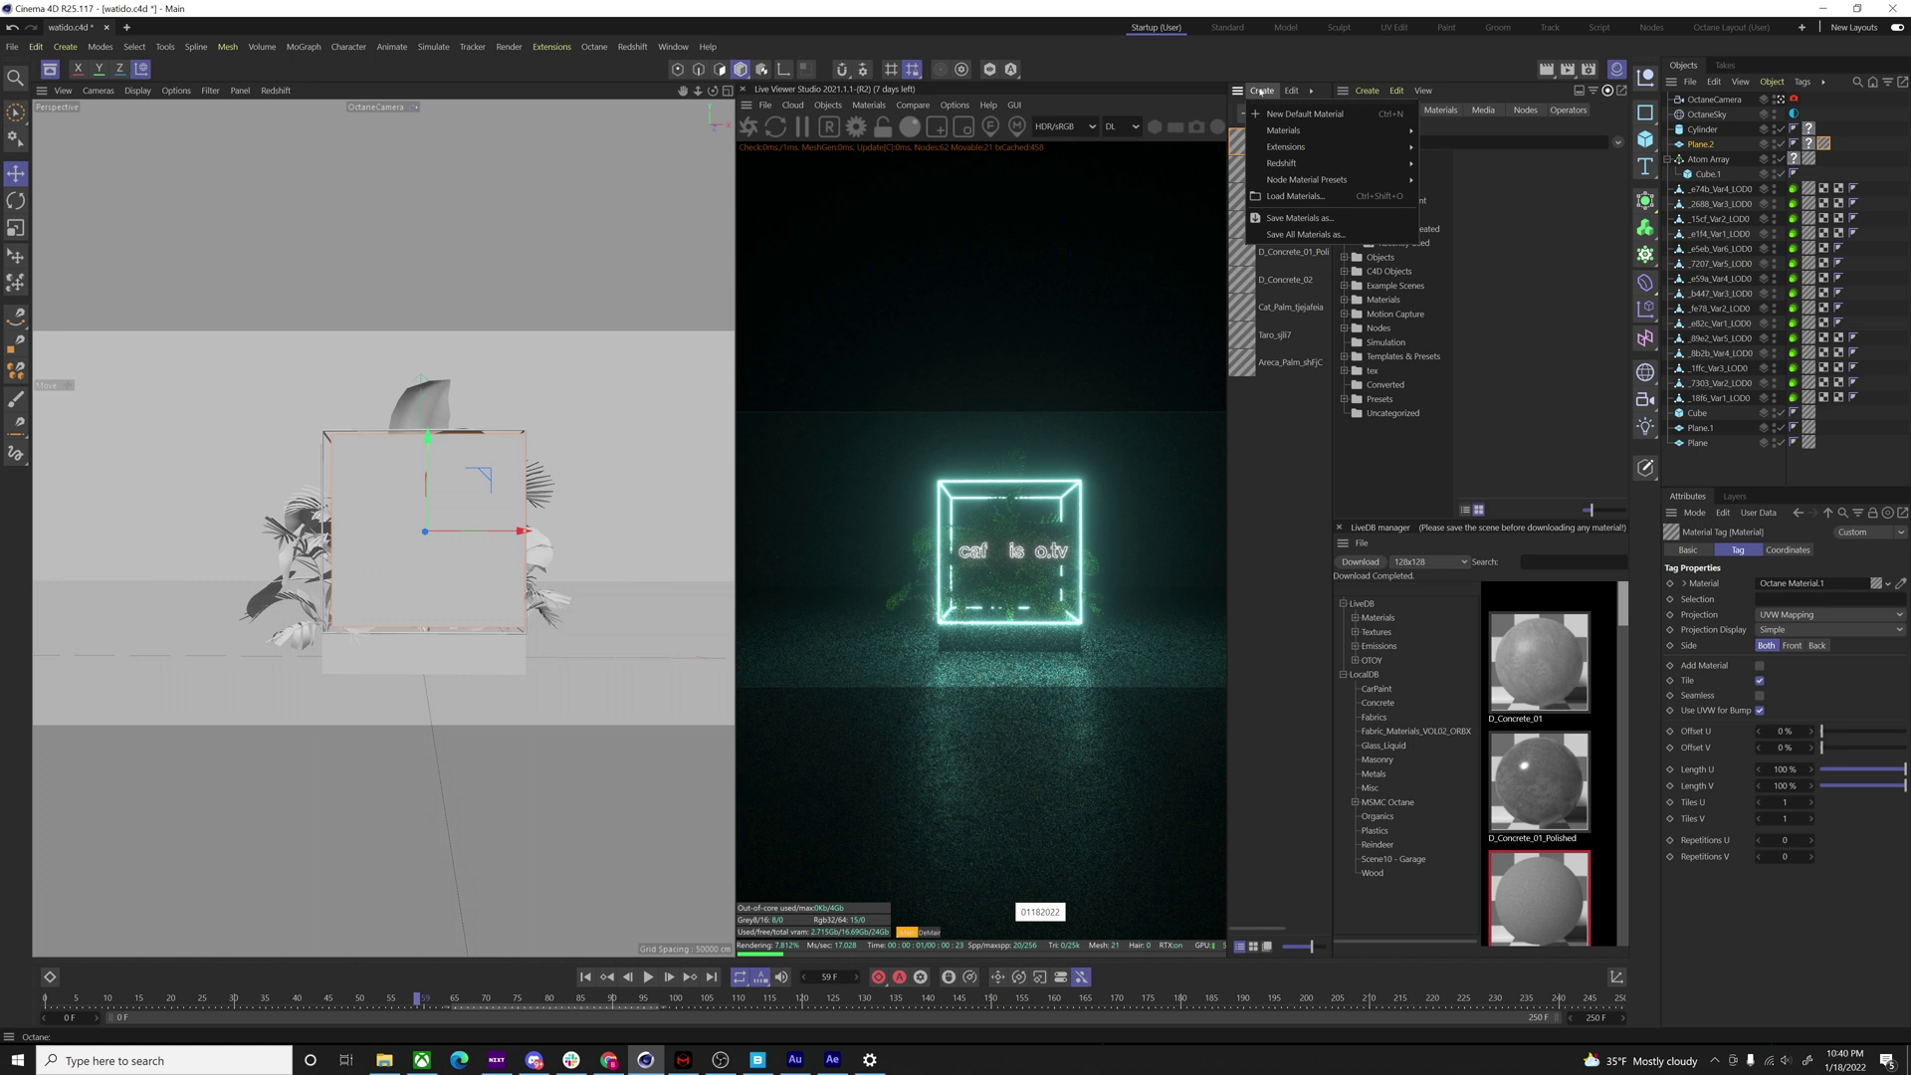
{"action": "mouse_move", "coordinate": [1310, 149]}
{"action": "mouse_move", "coordinate": [1444, 147]}
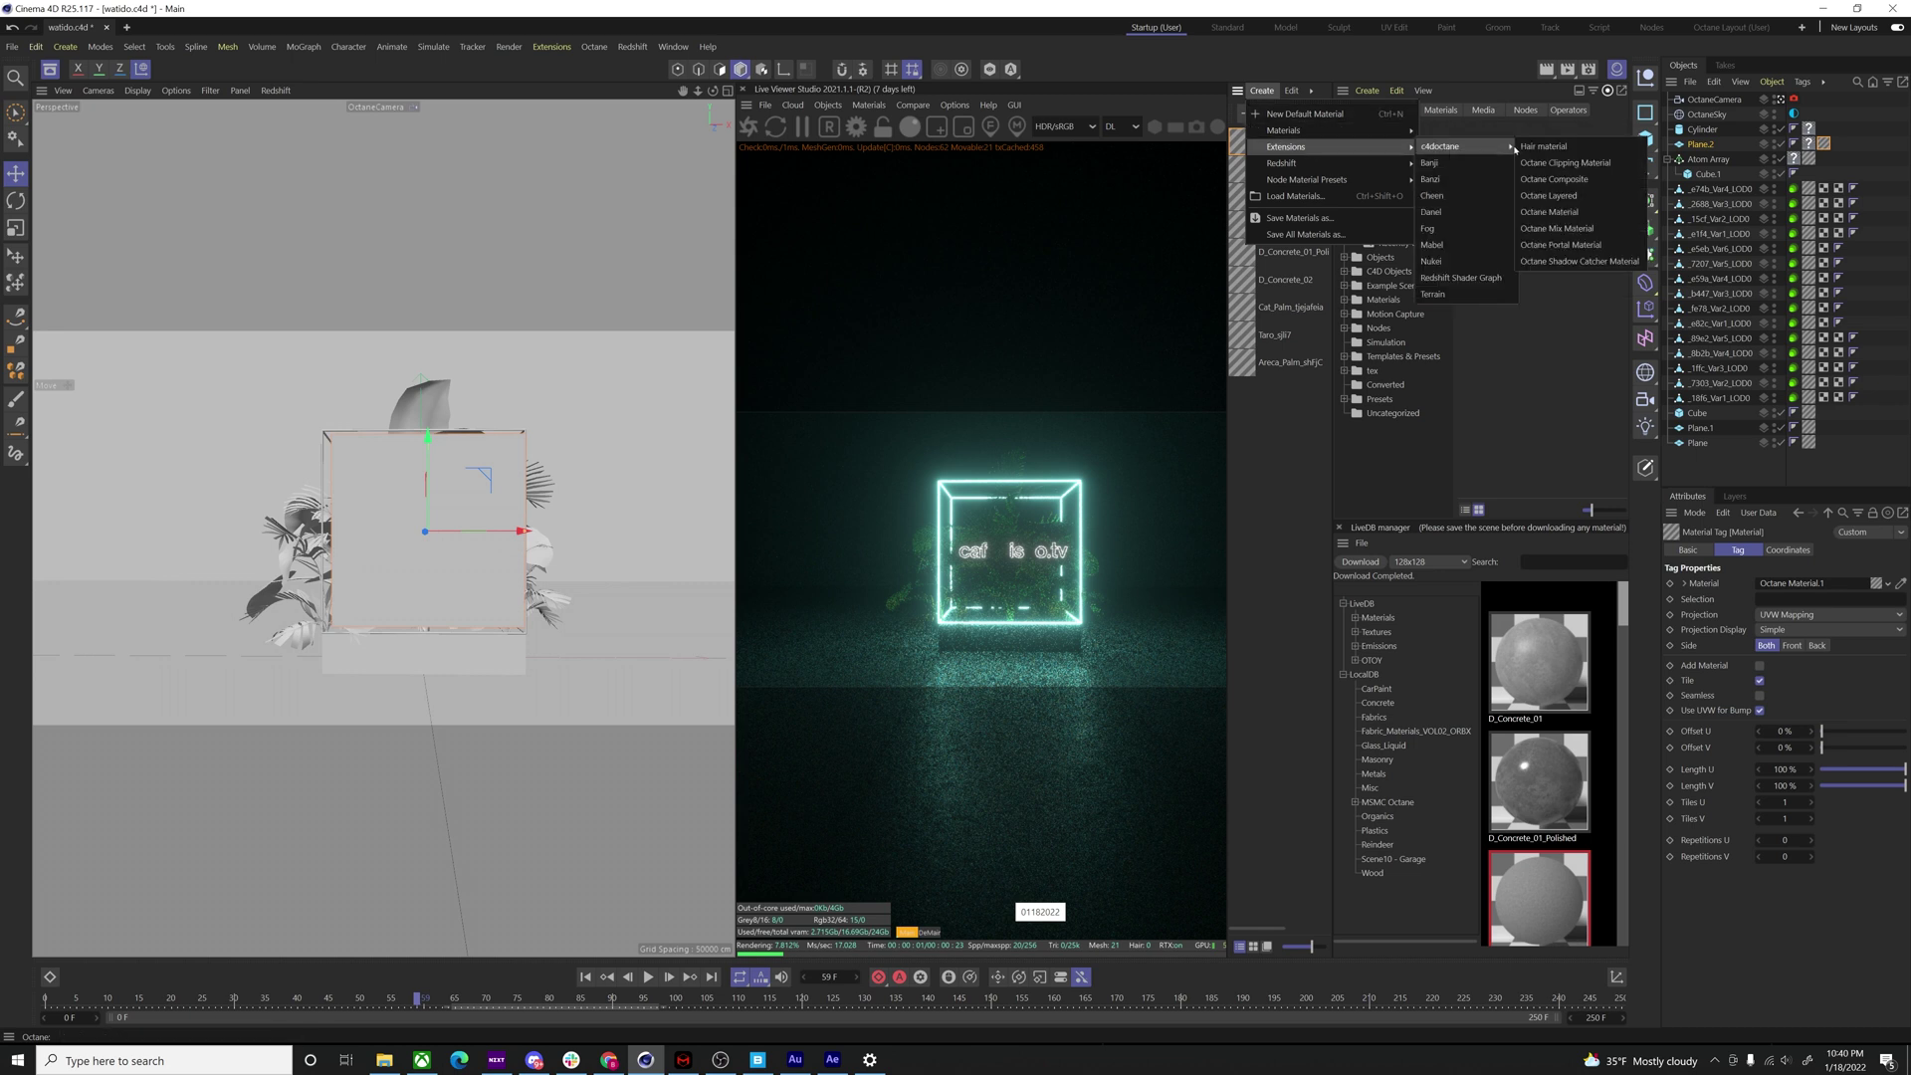
{"action": "left_click", "coordinate": [1538, 211]}
{"action": "double_click", "coordinate": [1252, 142]}
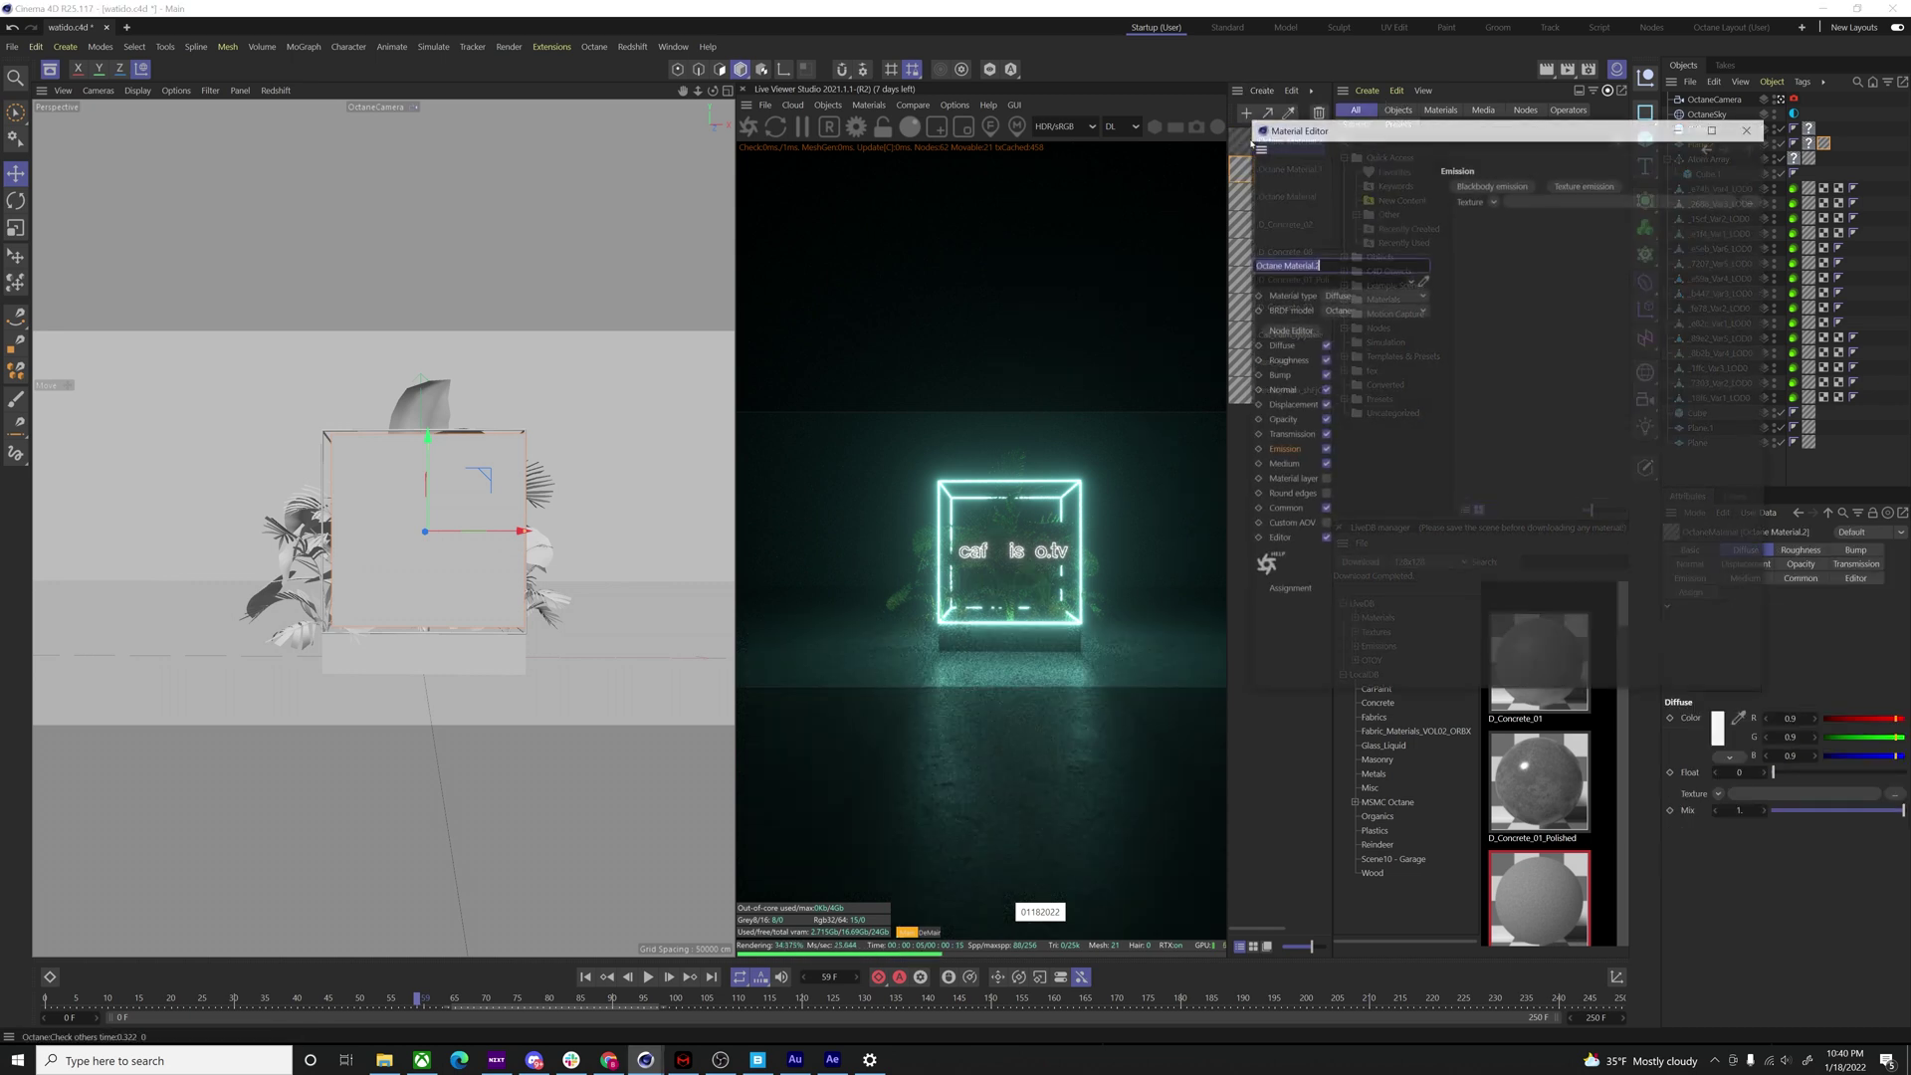
- Set the new material's type to Specular and apply it to the floor object Plane
{"action": "left_click", "coordinate": [1370, 294]}
{"action": "left_click", "coordinate": [1354, 329]}
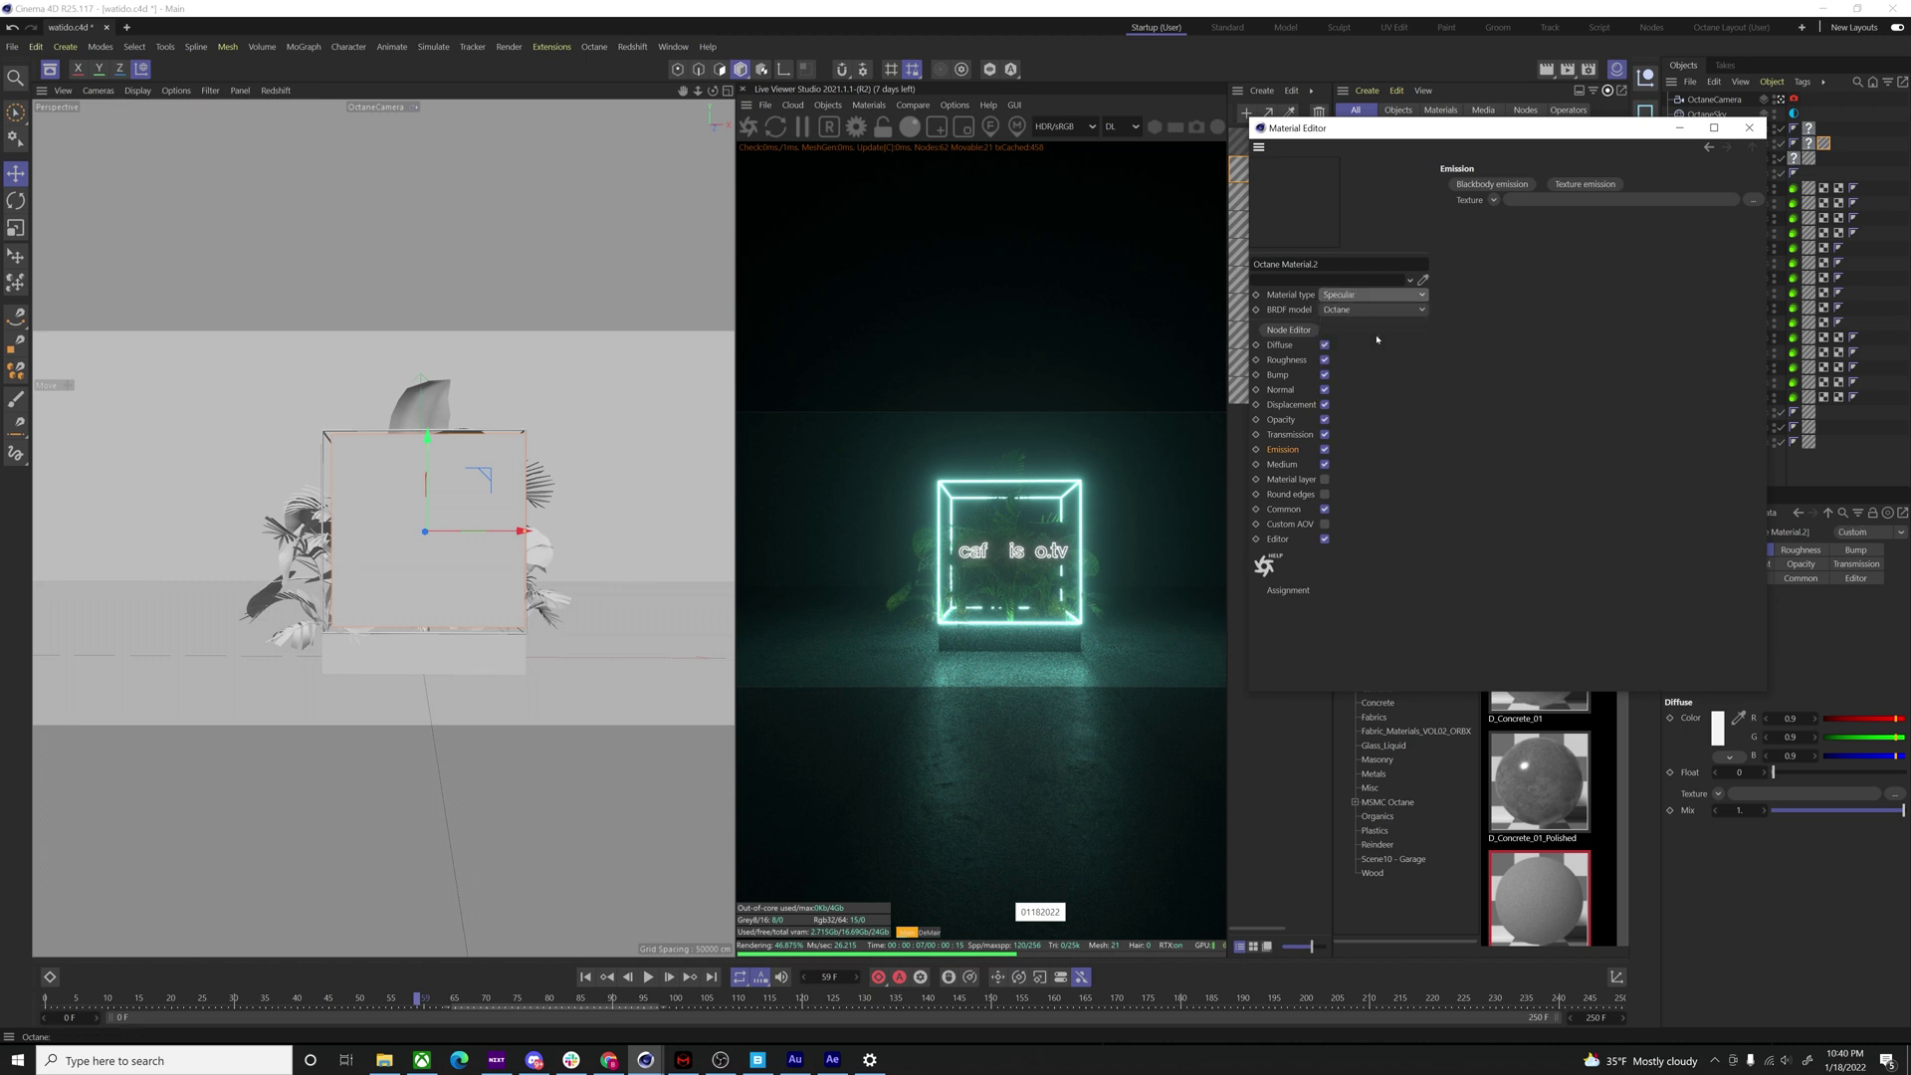
{"action": "left_click", "coordinate": [1749, 128]}
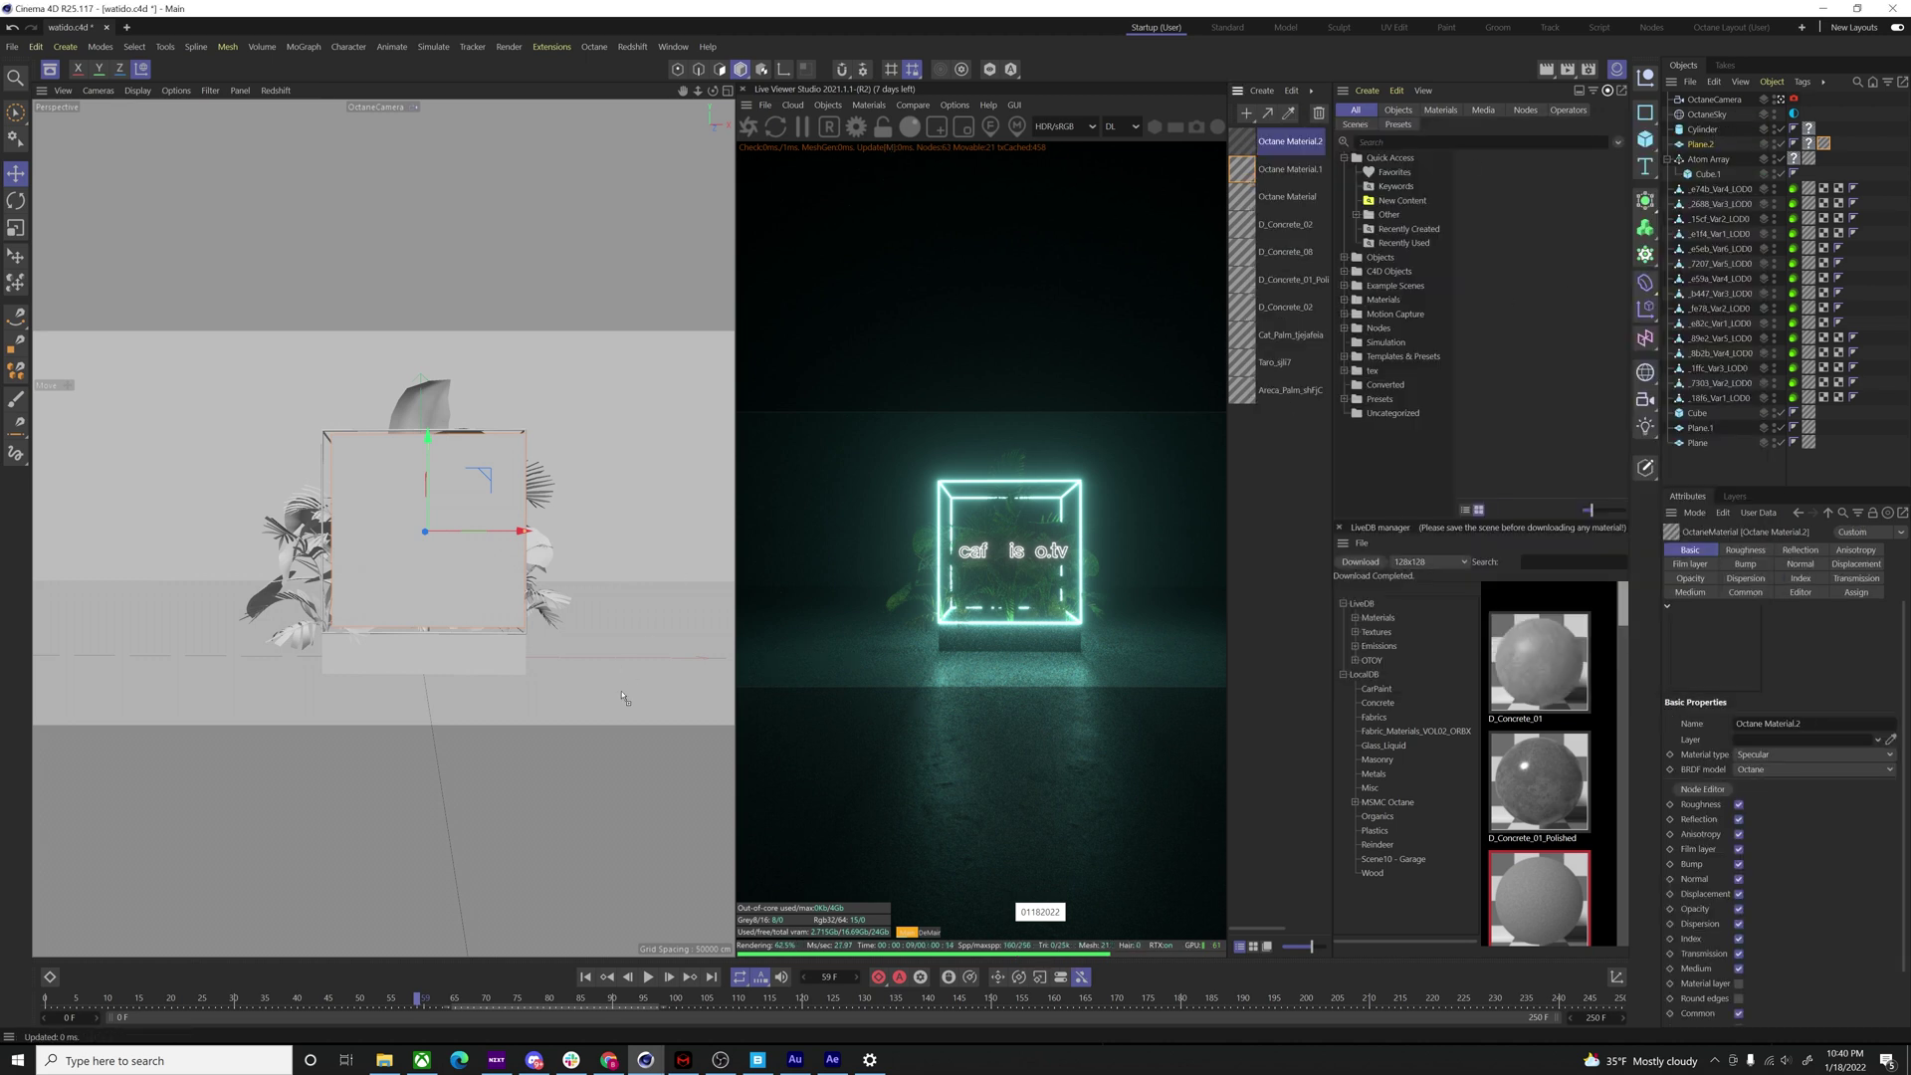
{"action": "left_click_drag", "start_coordinate": [624, 699], "coordinate": [624, 699]}
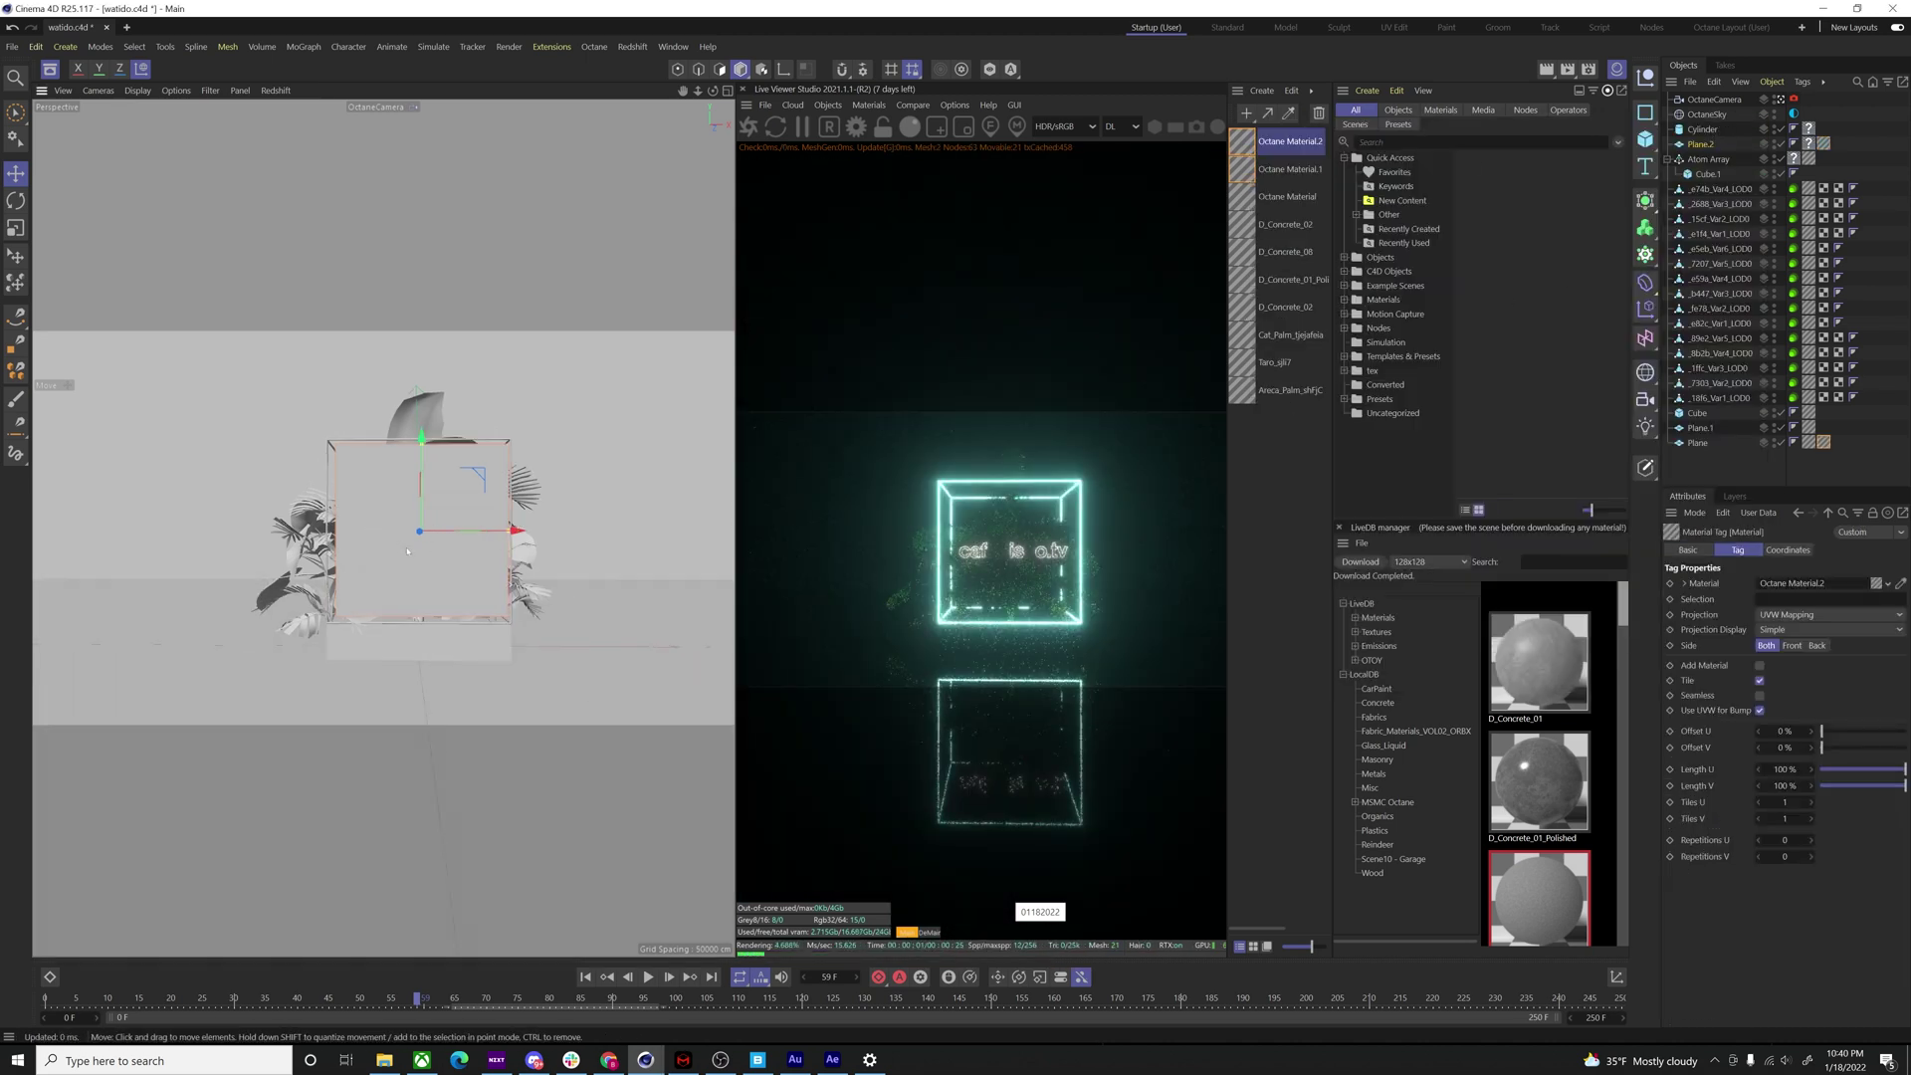
{"action": "middle_click_drag", "start_coordinate": [407, 550], "coordinate": [399, 513], "text": "alt"}
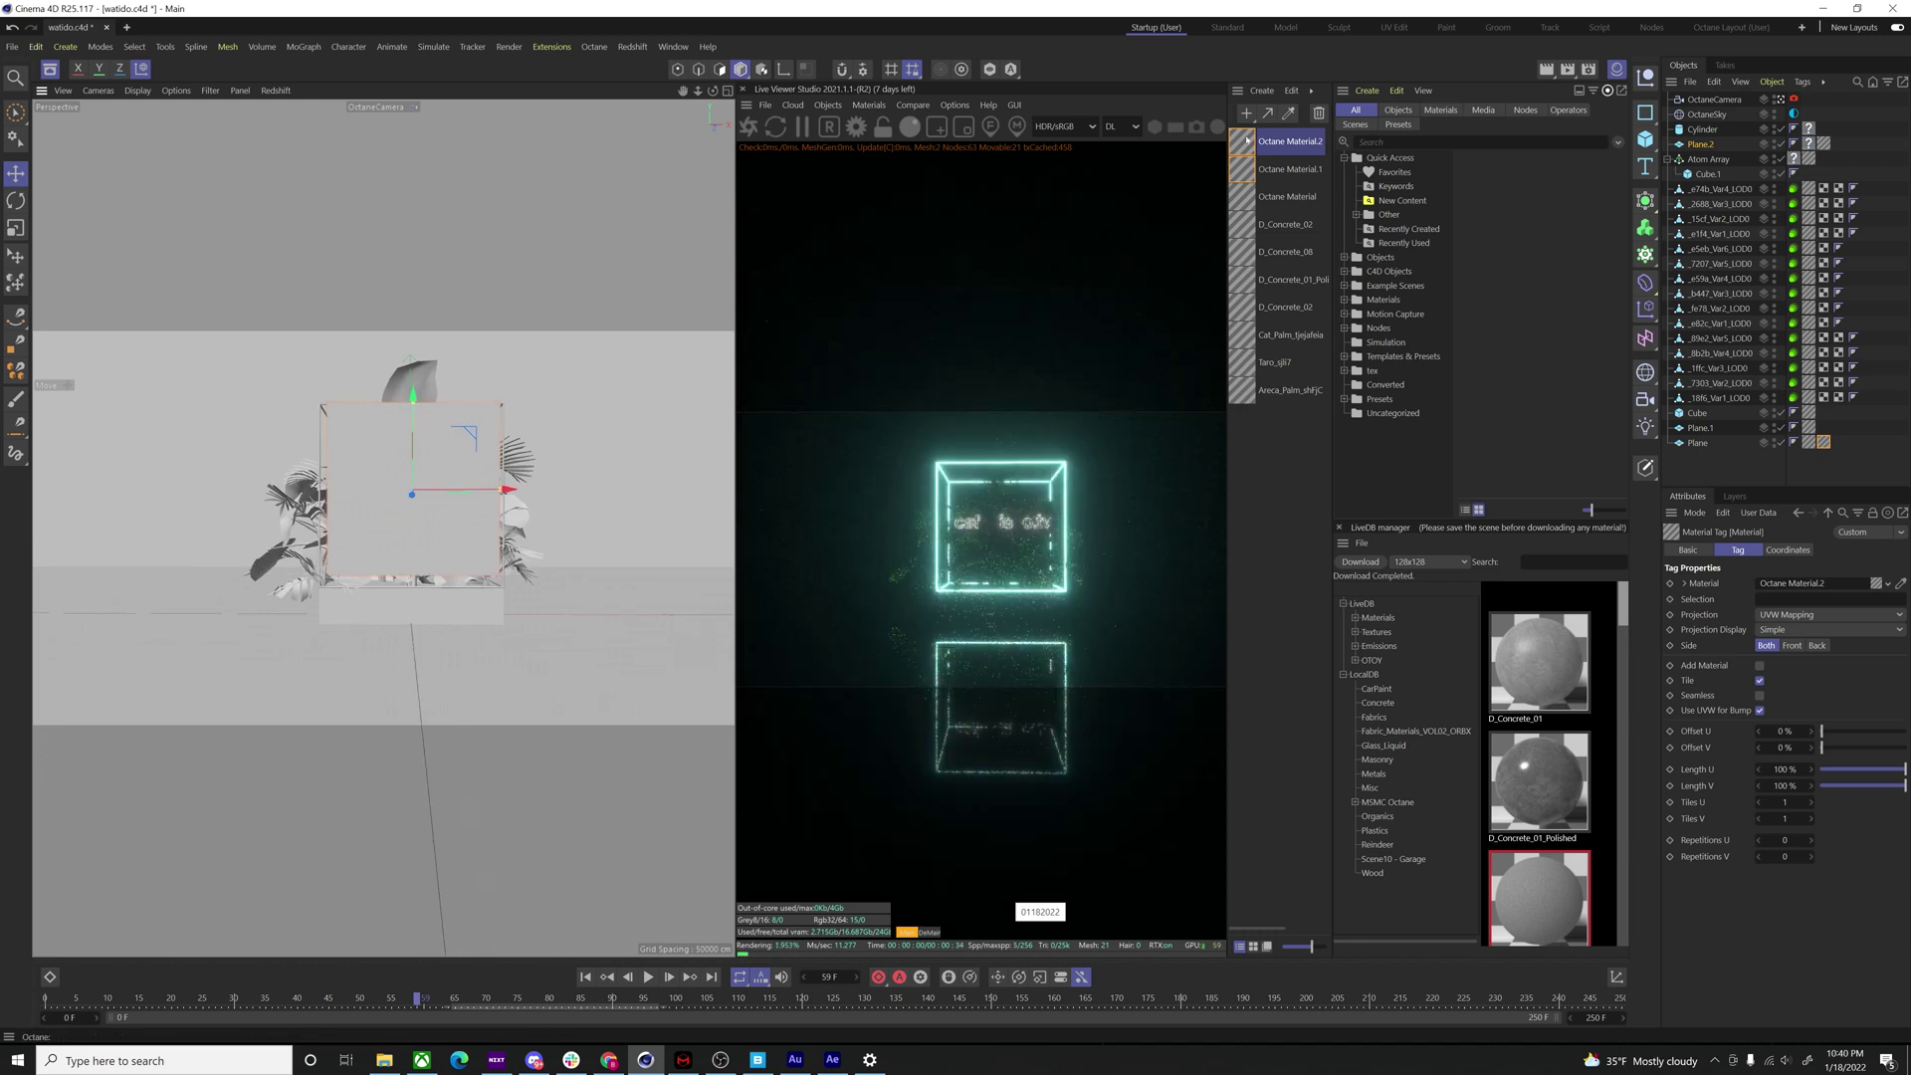
- Add a Noise texture to the Bump channel of the floor's Specular material and close its editor
{"action": "double_click", "coordinate": [1247, 141]}
{"action": "left_click", "coordinate": [1276, 402]}
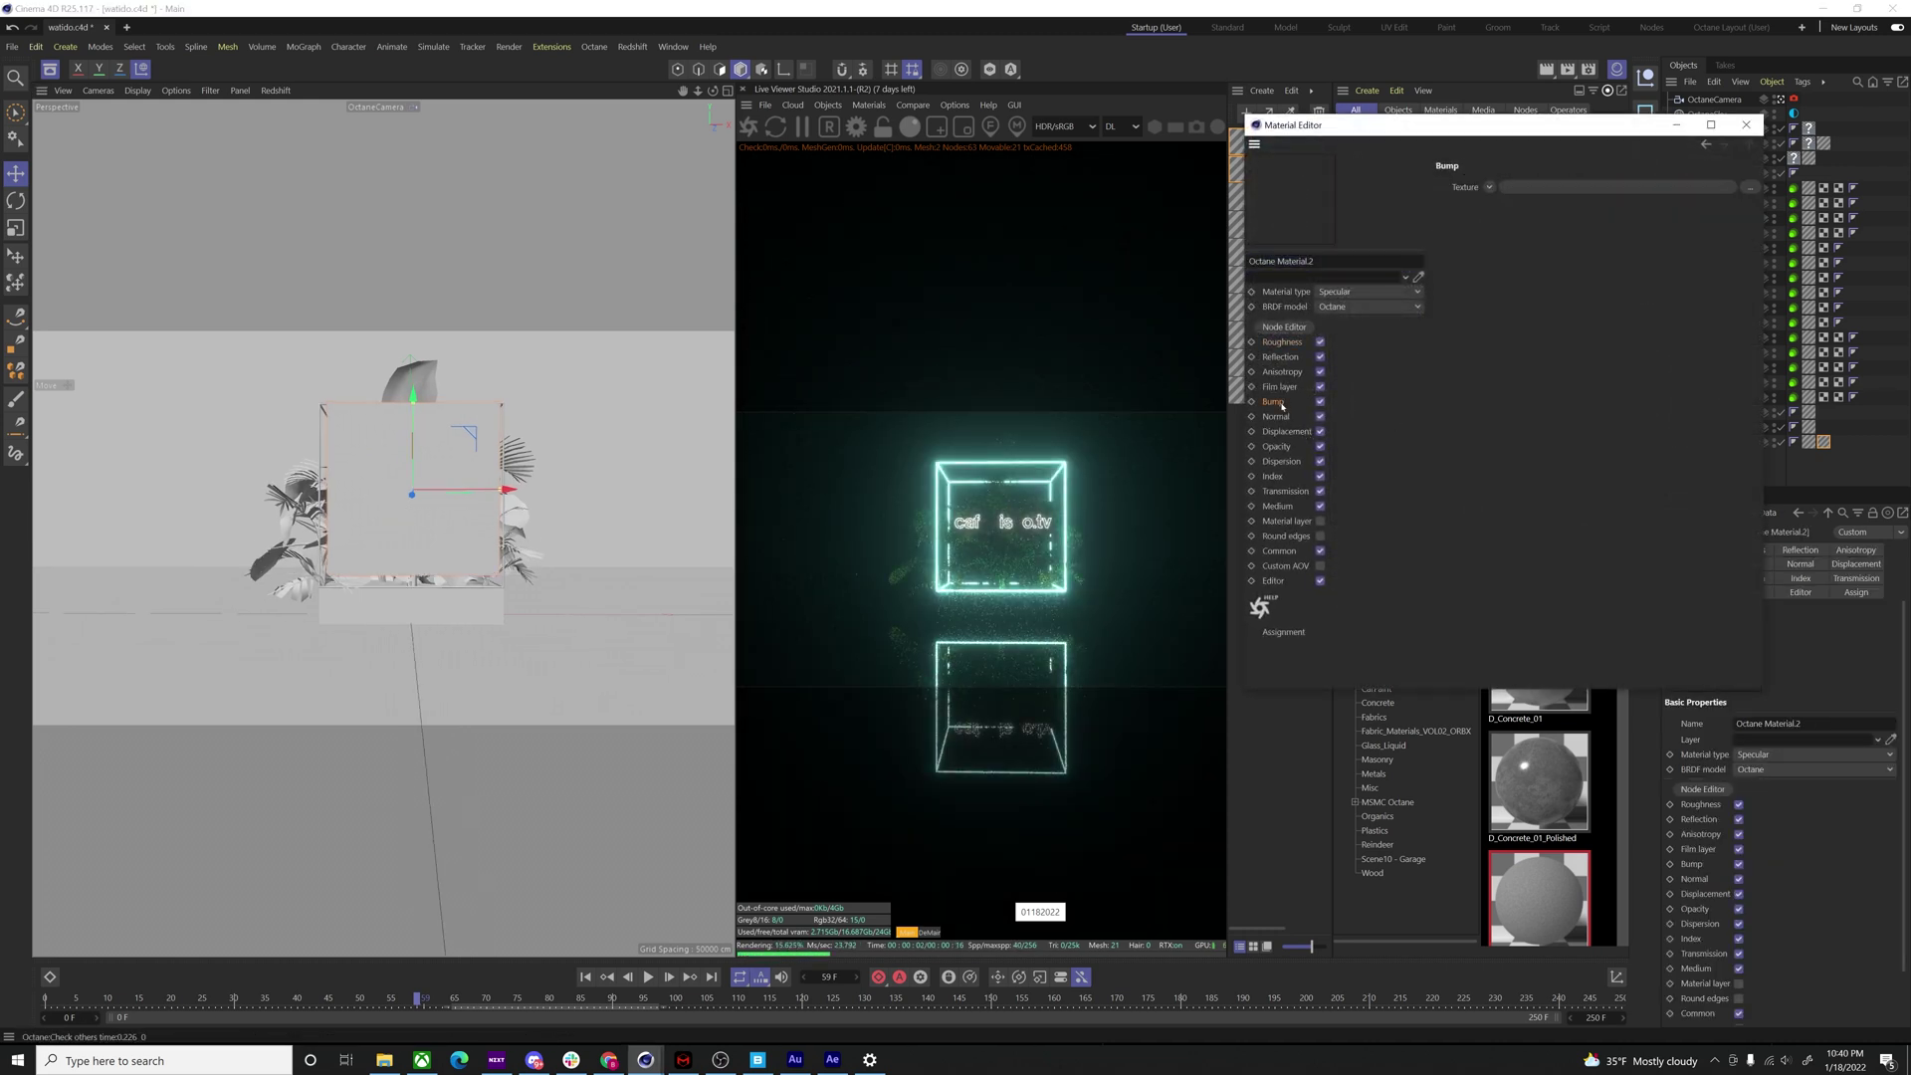
{"action": "left_click", "coordinate": [1489, 187]}
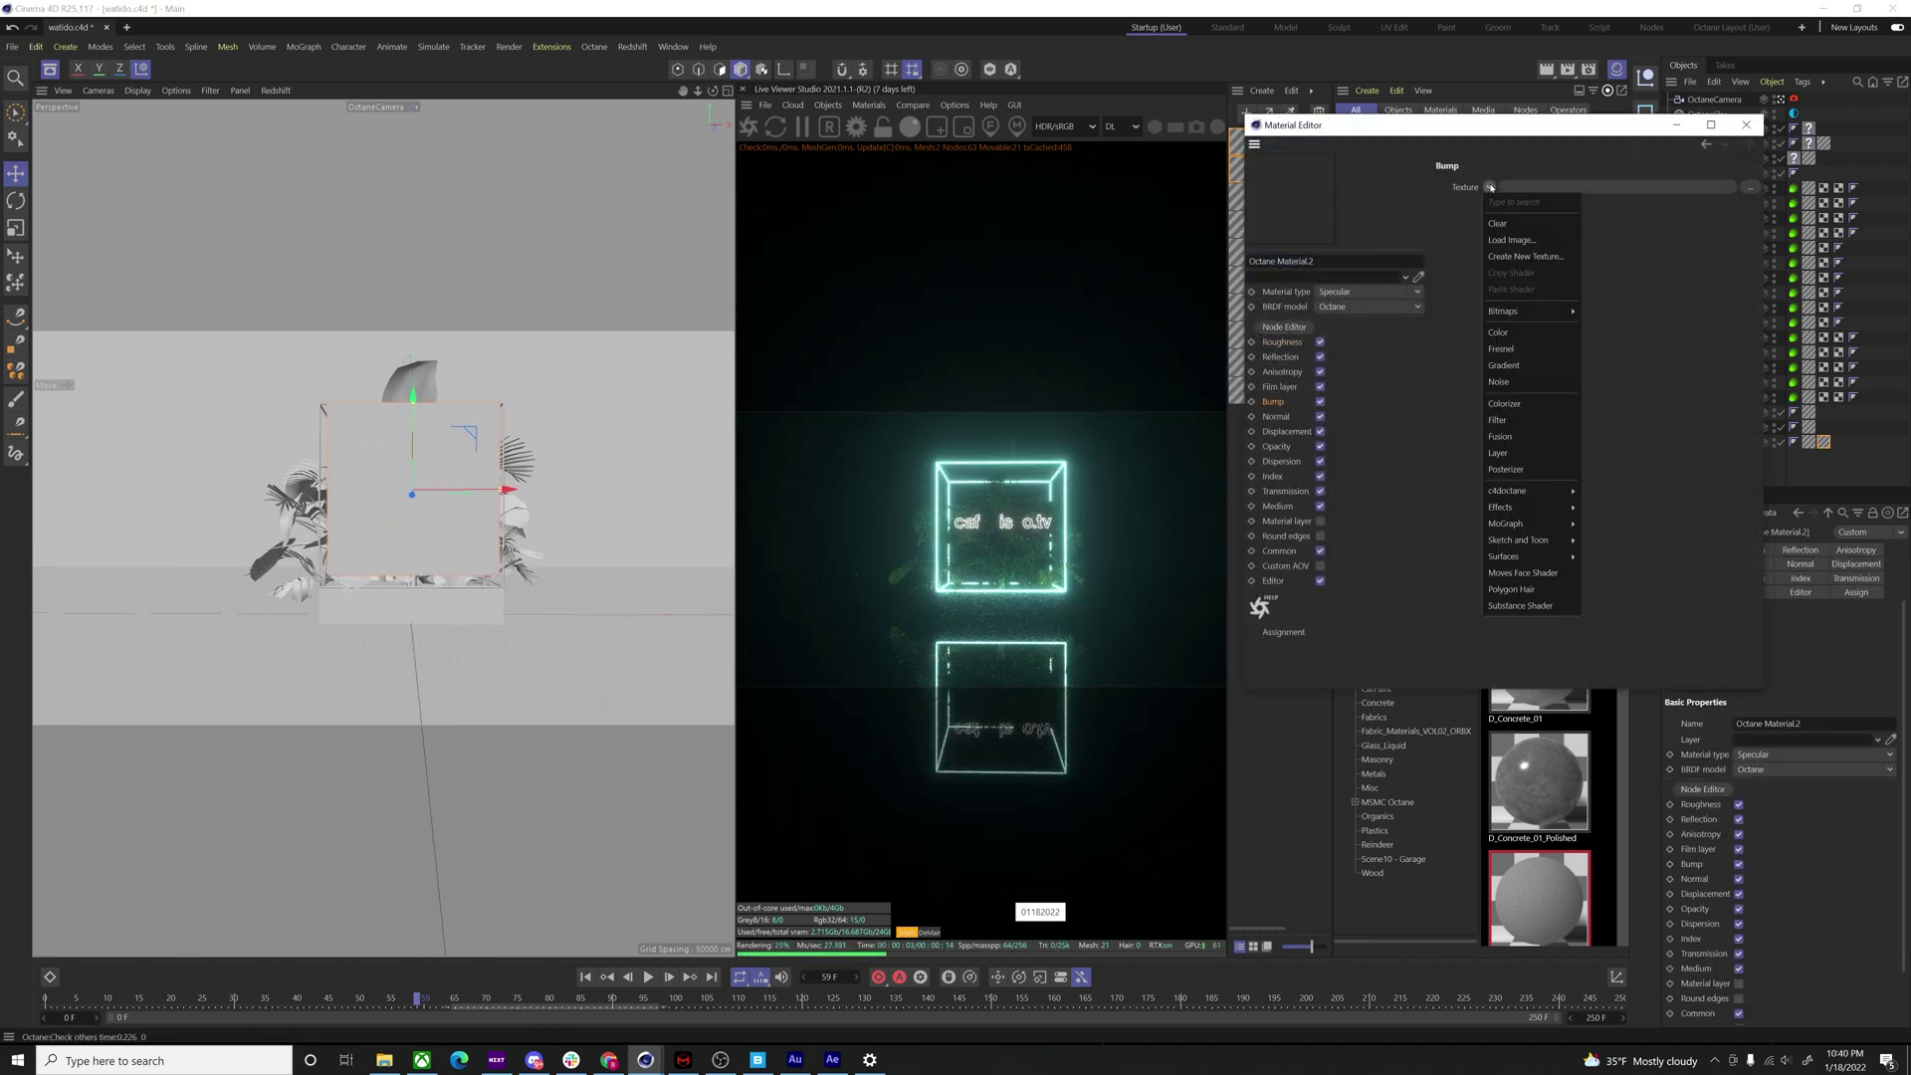
{"action": "left_click", "coordinate": [1532, 382]}
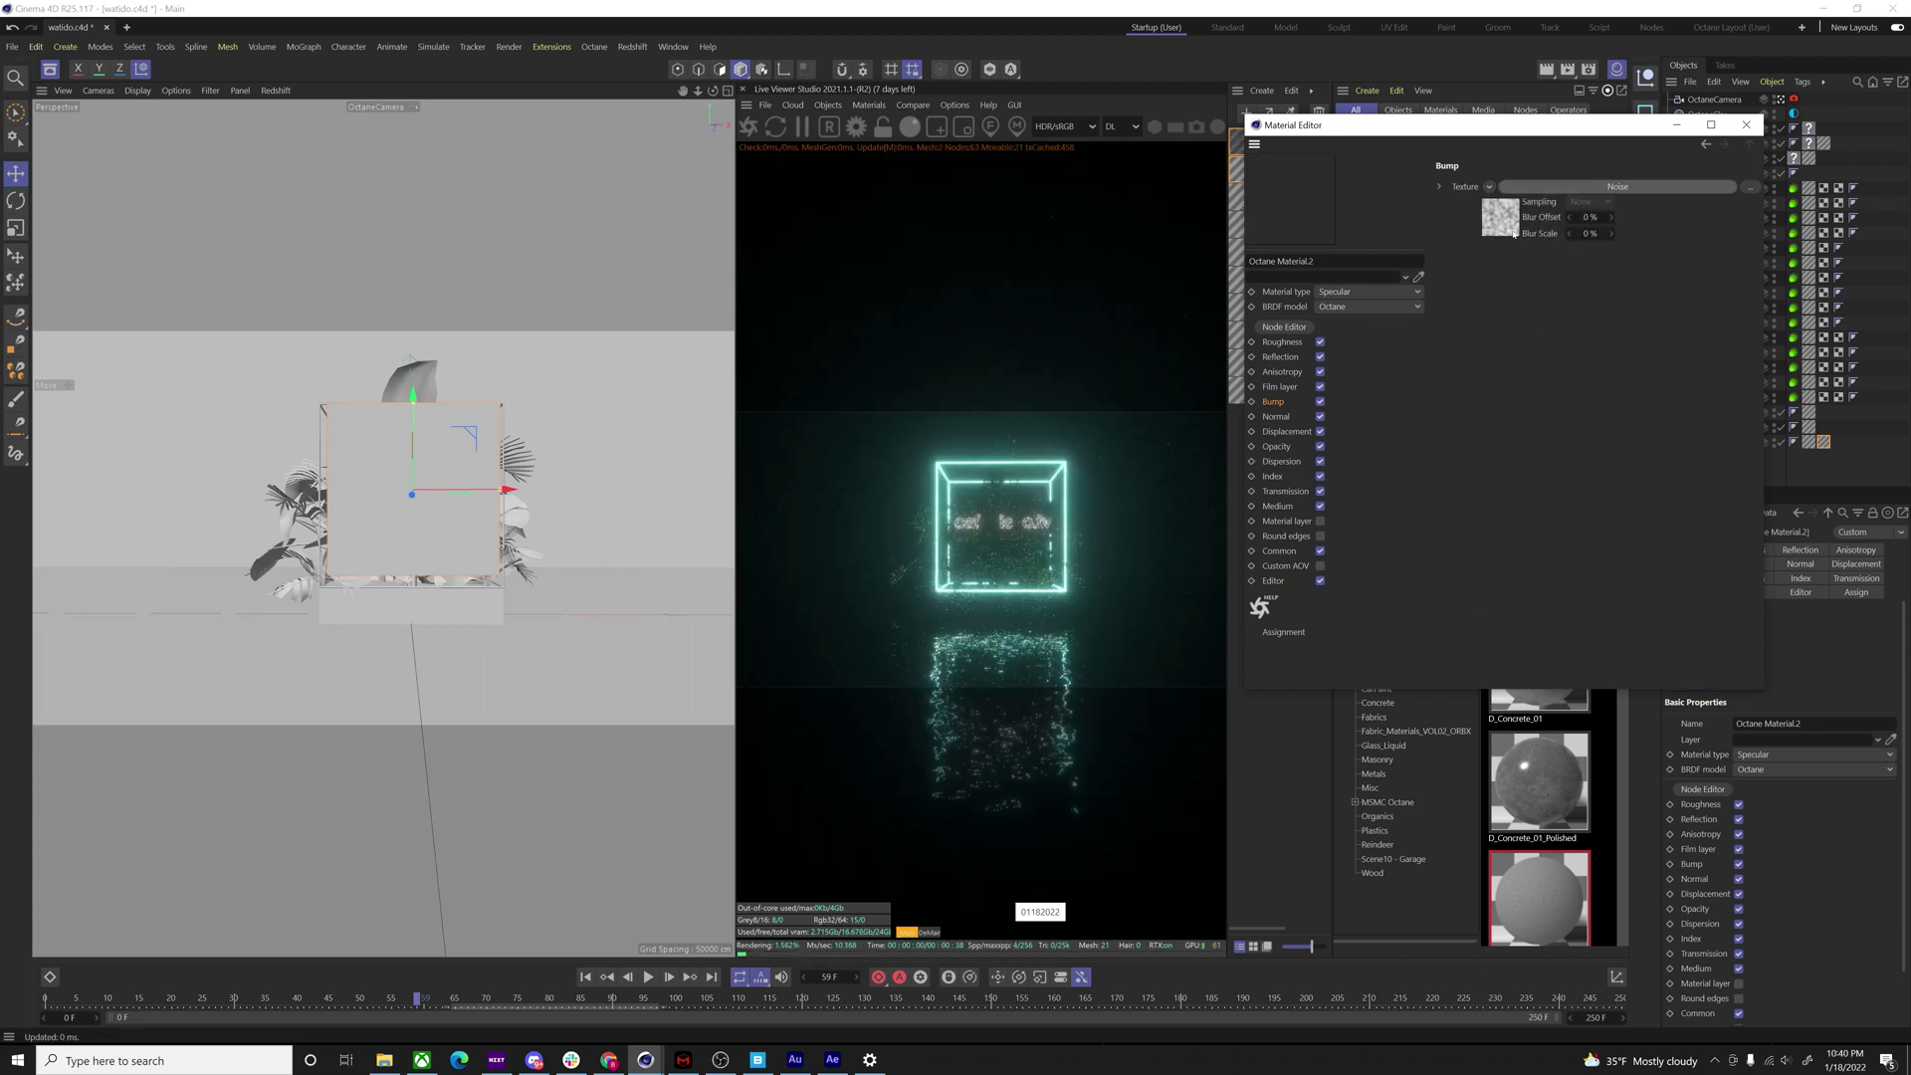
{"action": "middle_click_drag", "start_coordinate": [387, 543], "coordinate": [399, 515], "text": "alt"}
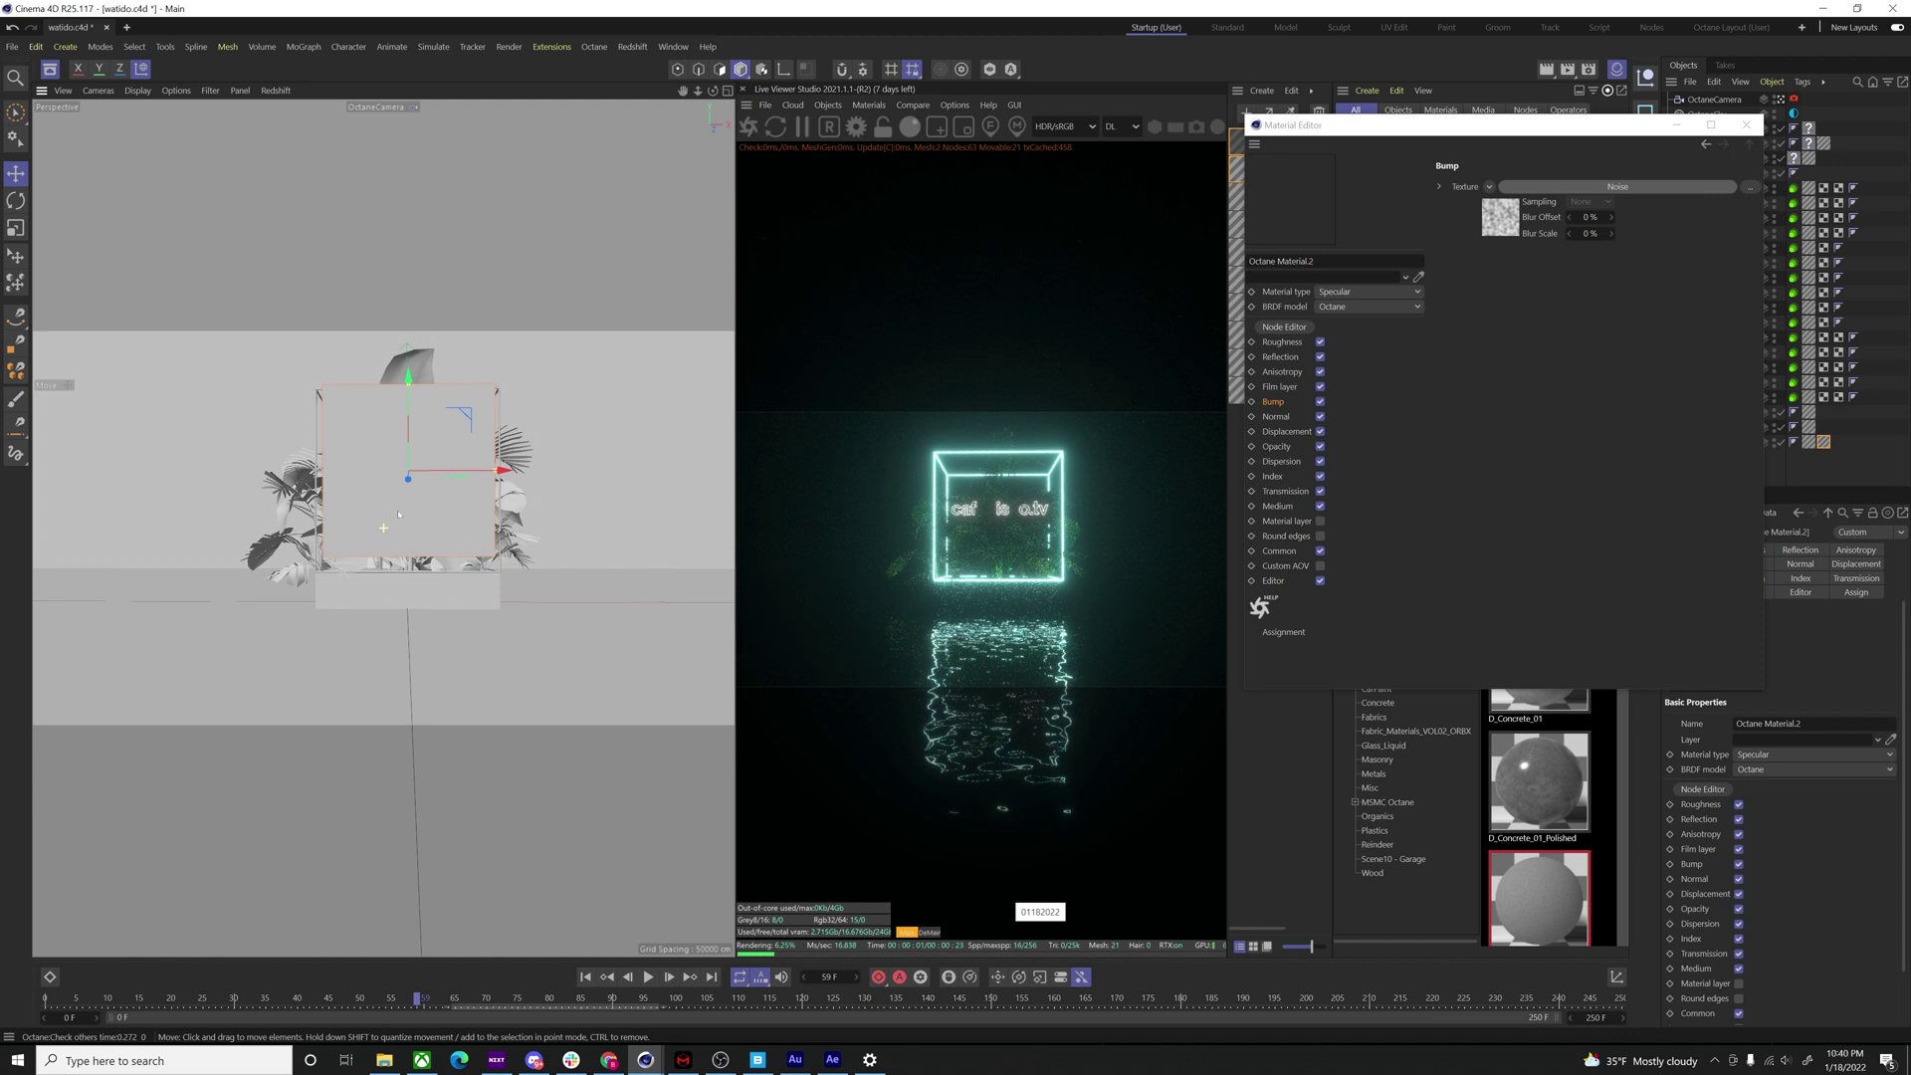
{"action": "left_click", "coordinate": [1677, 125]}
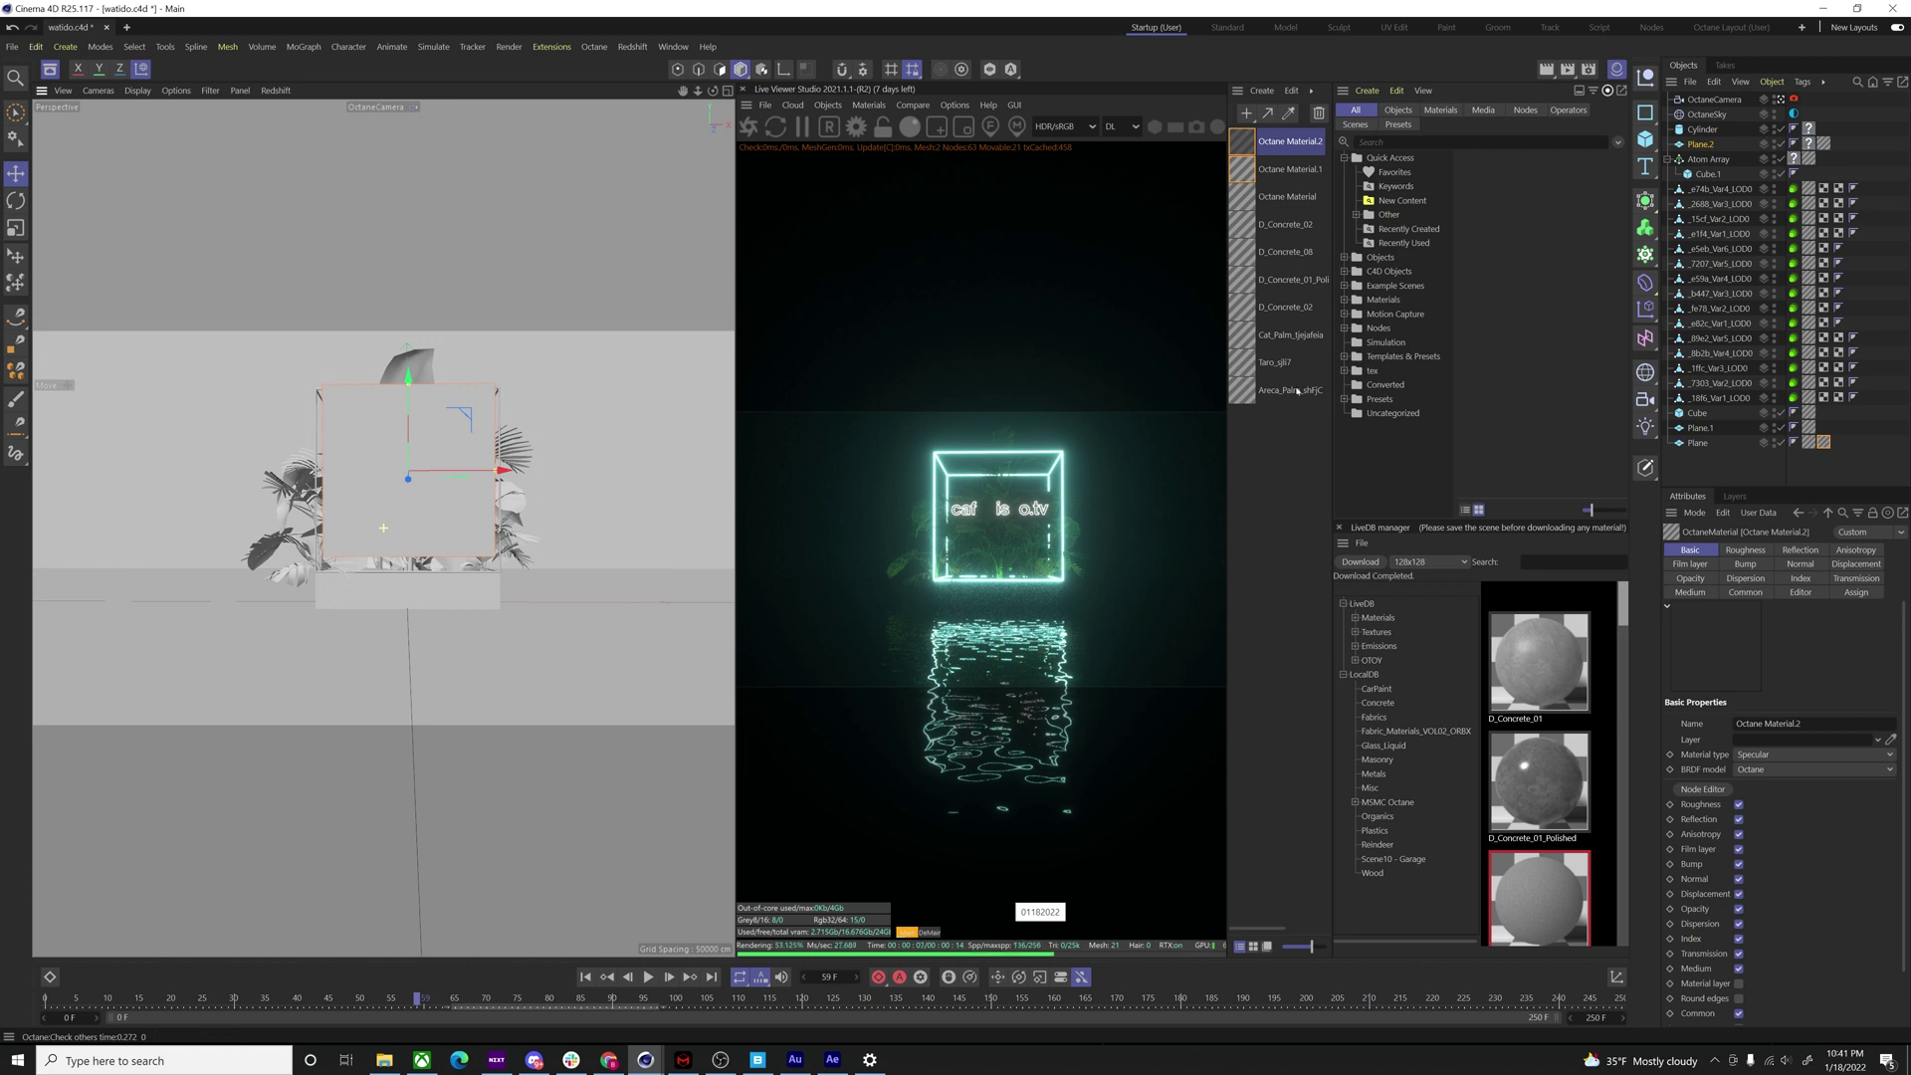
- Add a Cloner, nest the Atom Array frame inside it, and set the grid's X size to 216 cm
{"action": "key", "text": "shift+c"}
{"action": "type", "text": "cloner"}
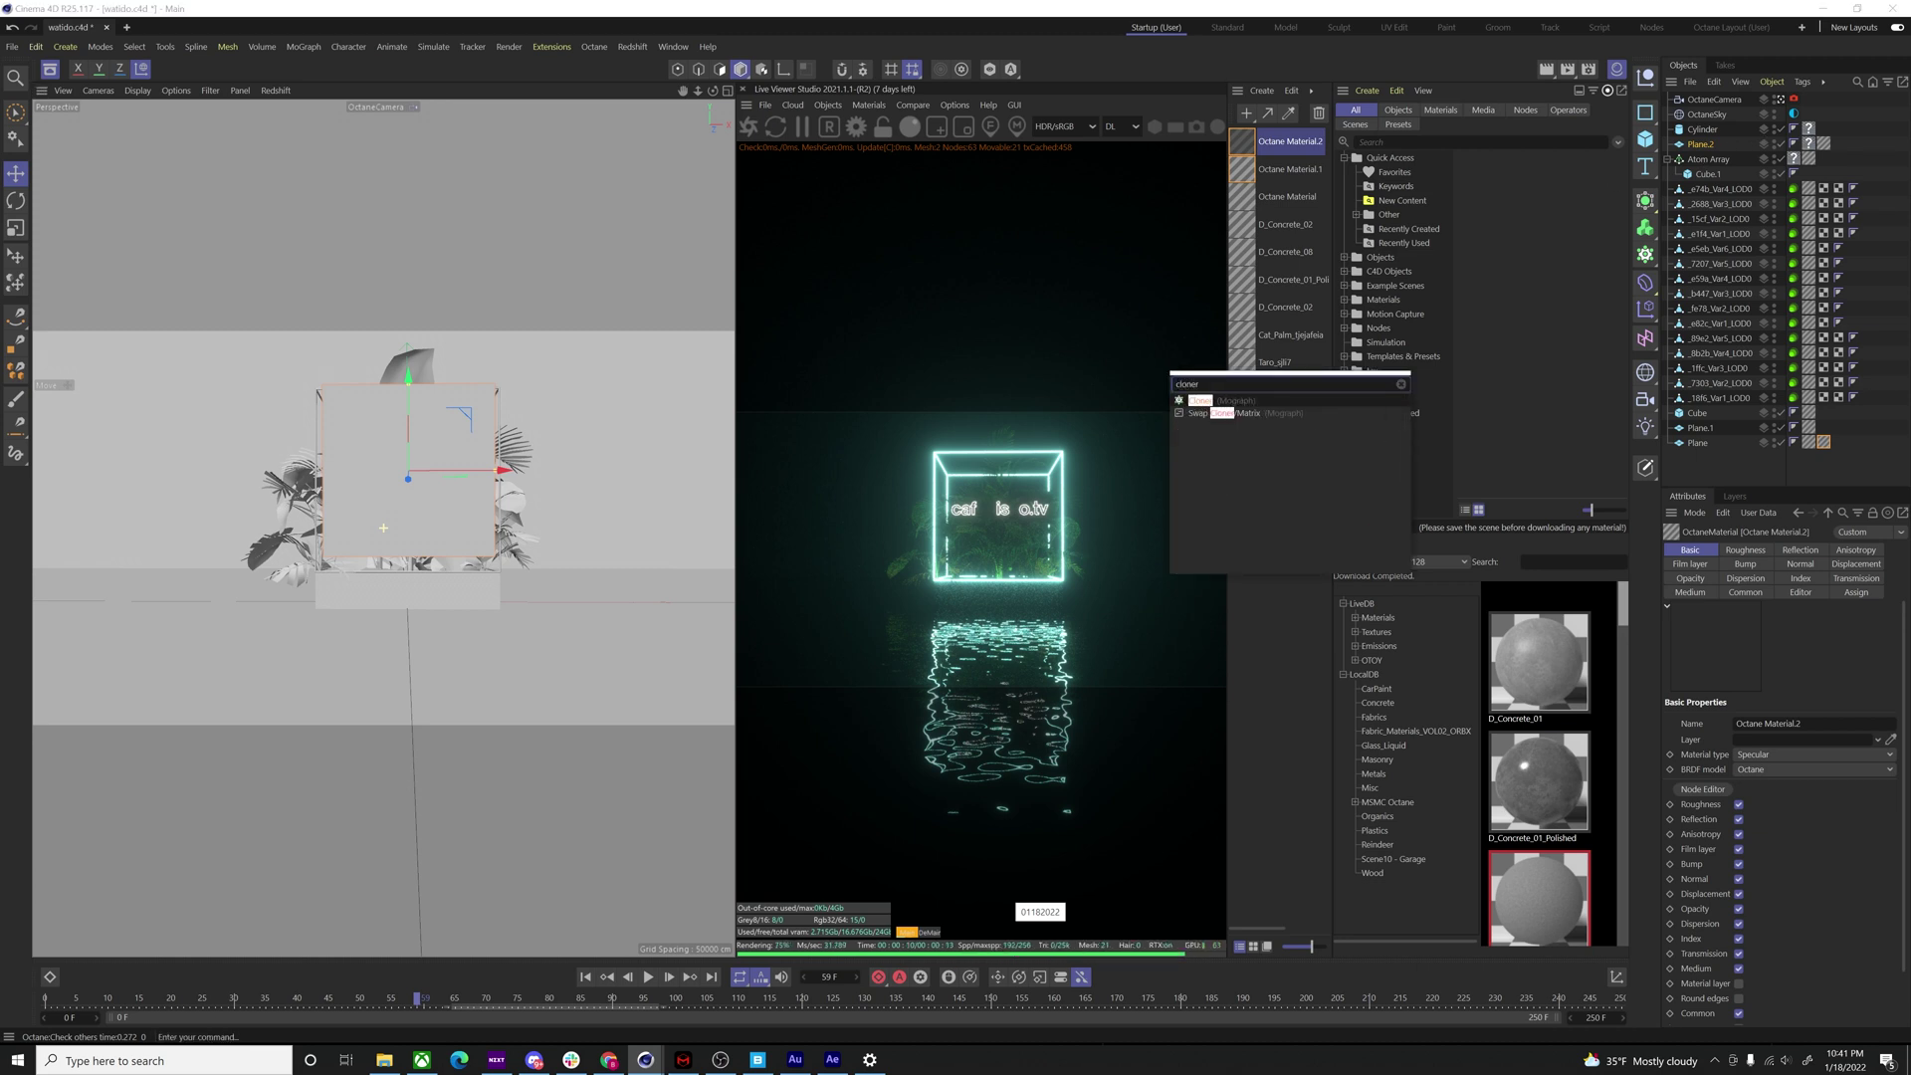
{"action": "key", "text": "Return"}
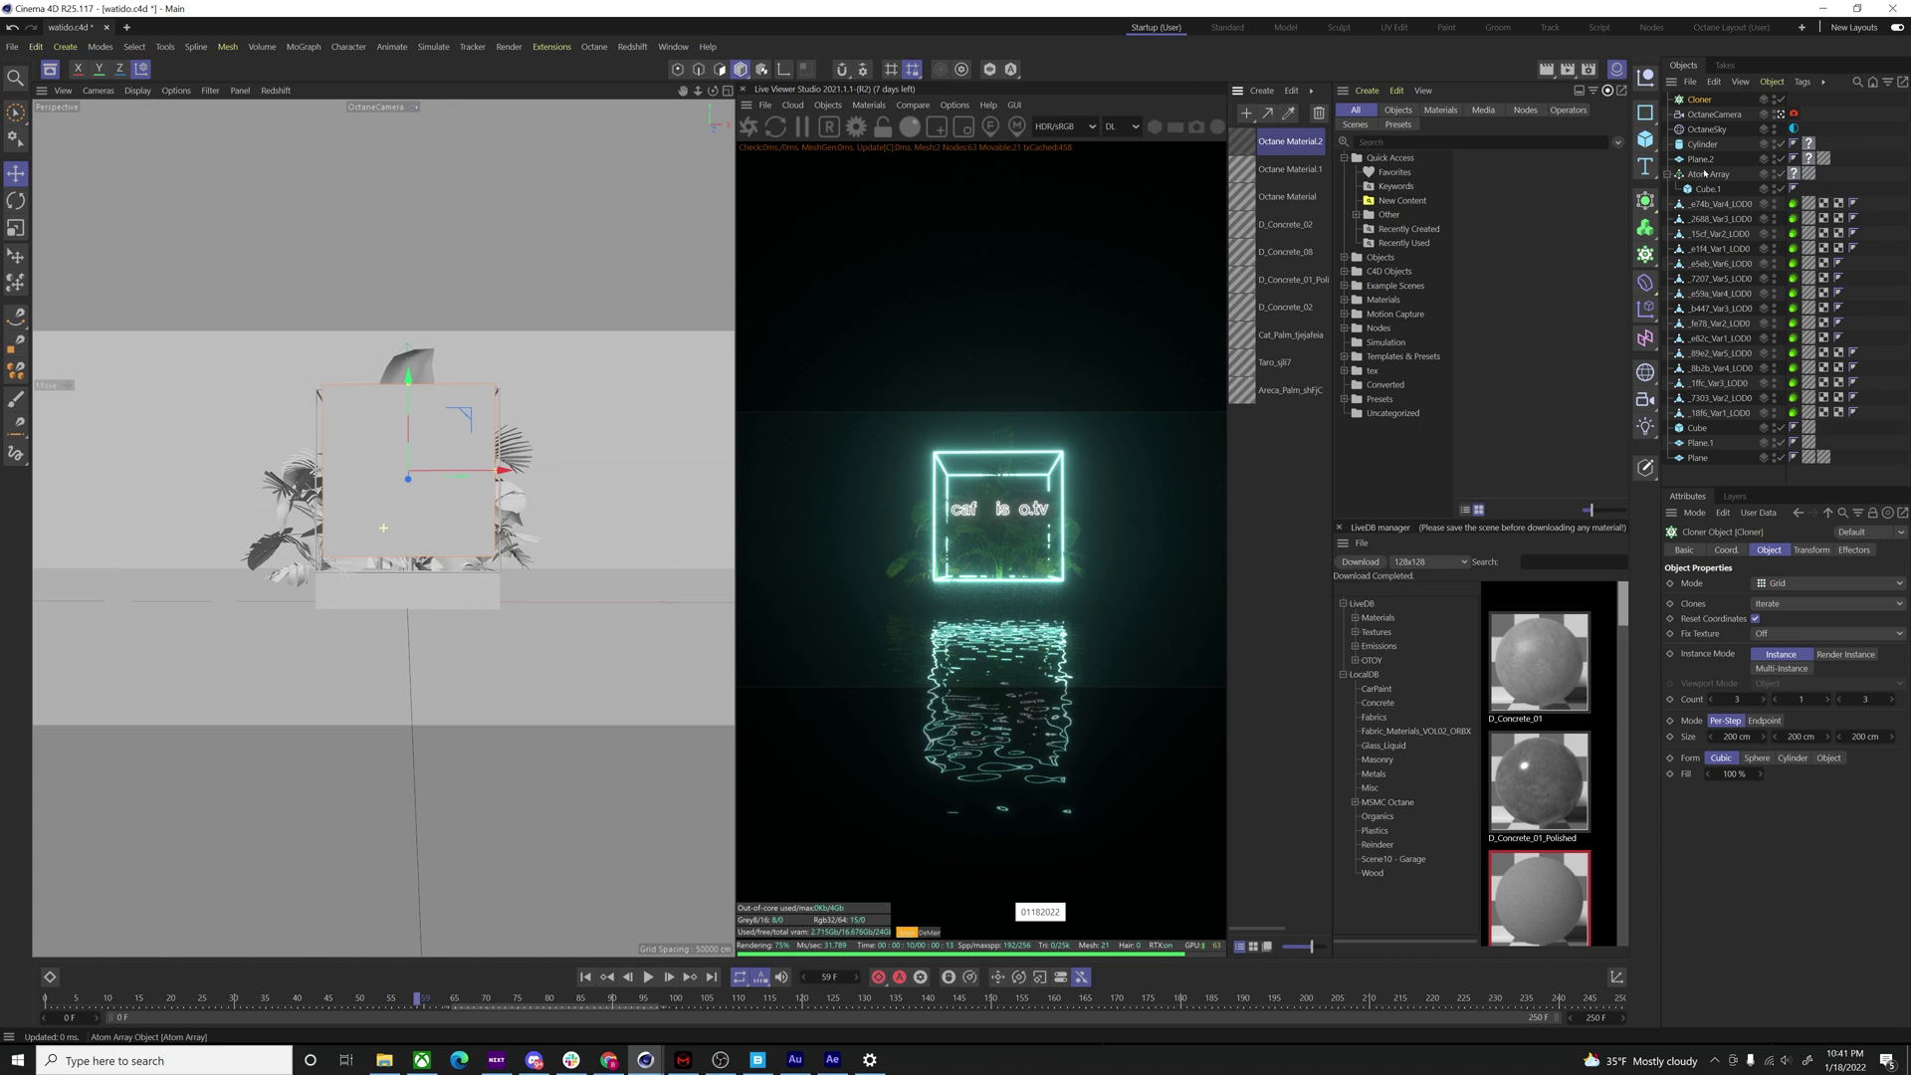
{"action": "left_click_drag", "start_coordinate": [1709, 174], "coordinate": [1699, 99]}
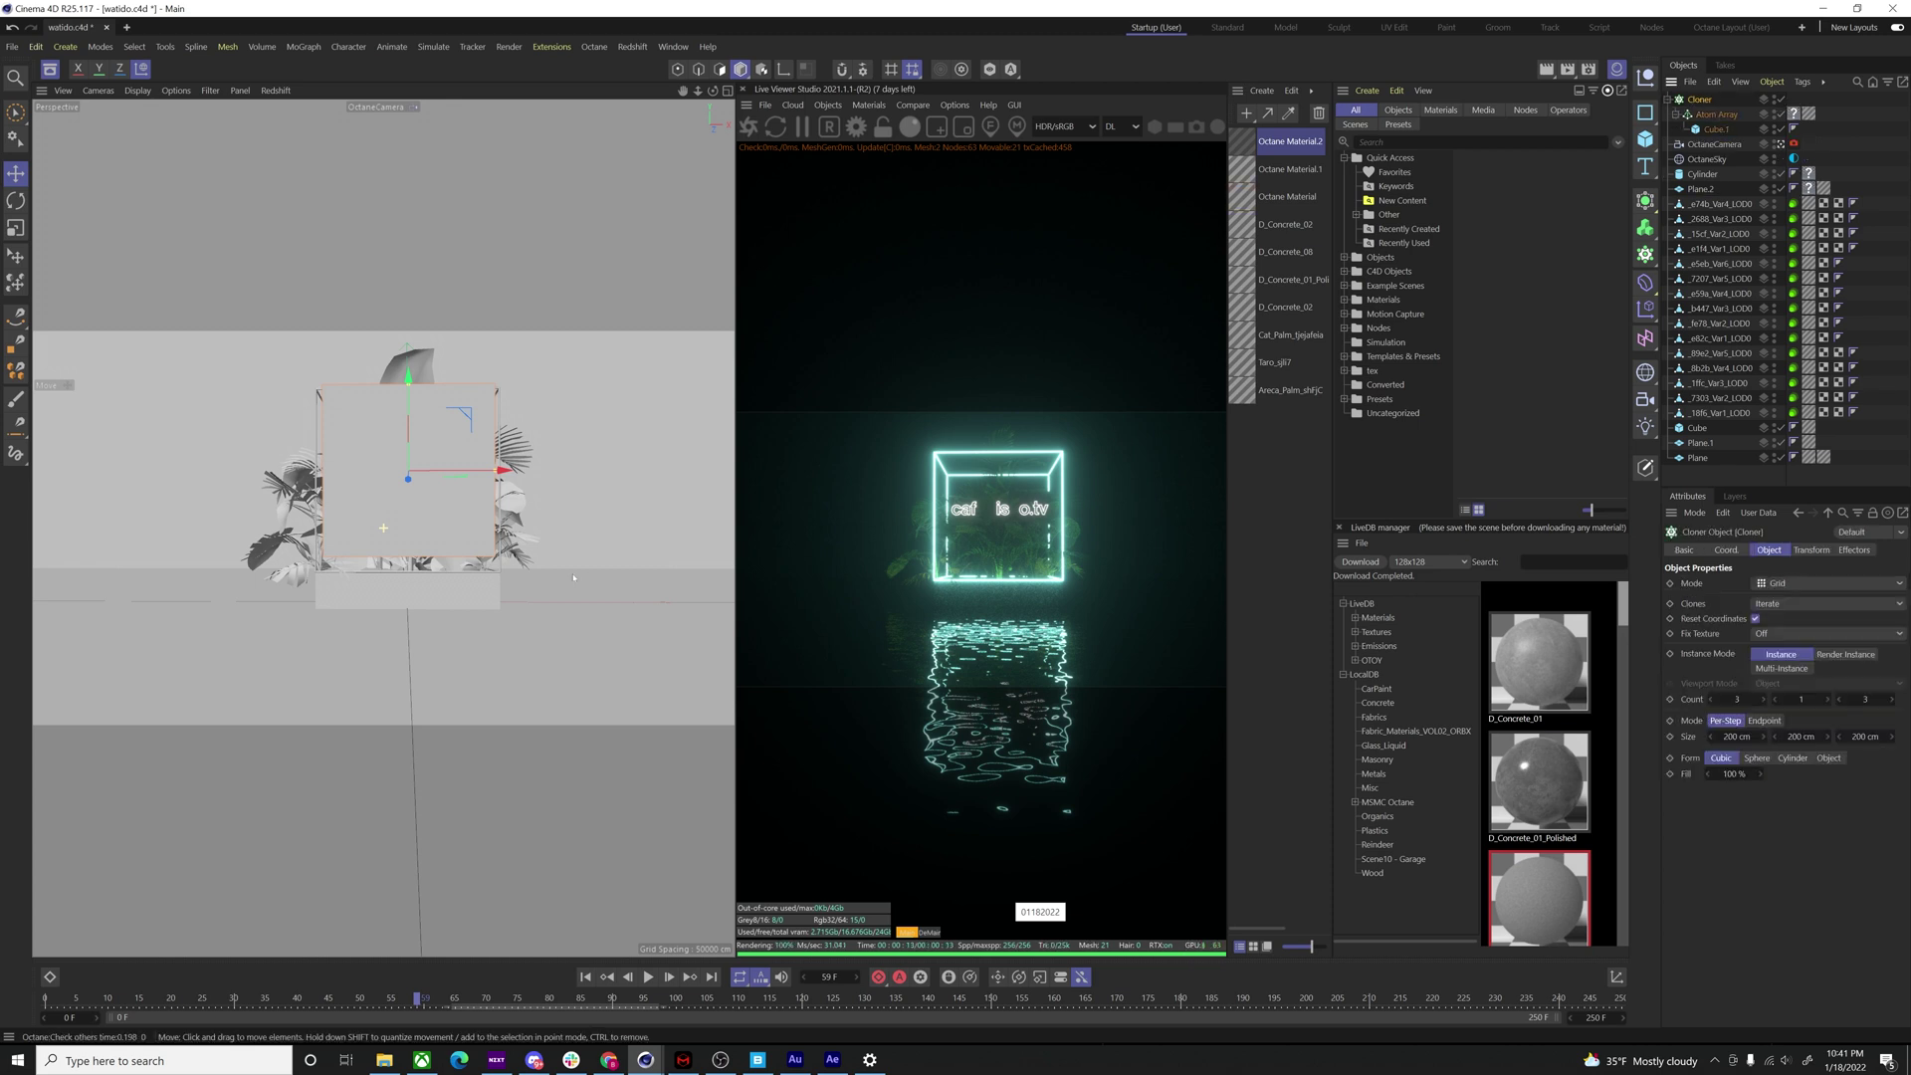
{"action": "left_click_drag", "start_coordinate": [1730, 736], "coordinate": [1784, 762]}
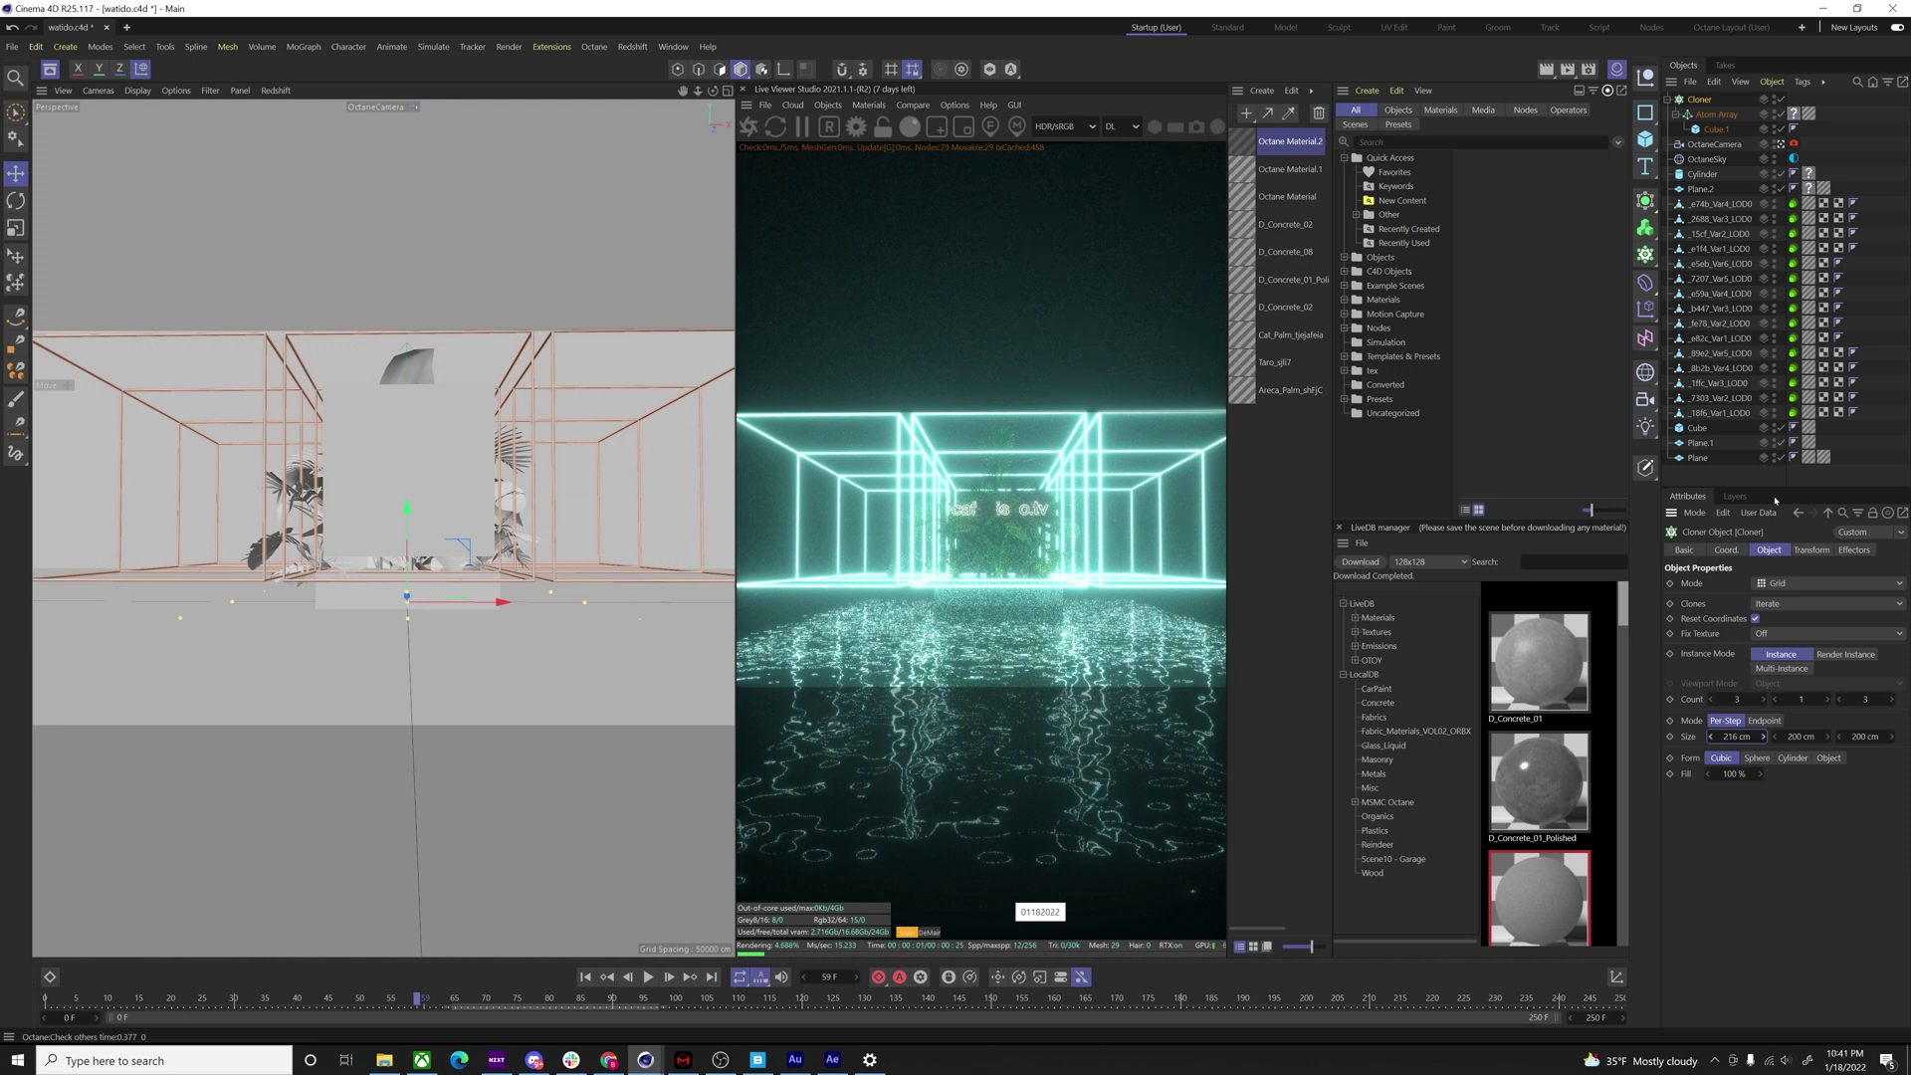
- Set the Cloner's transform scale to 0.1 on X, Y and Z
{"action": "left_click", "coordinate": [1807, 550]}
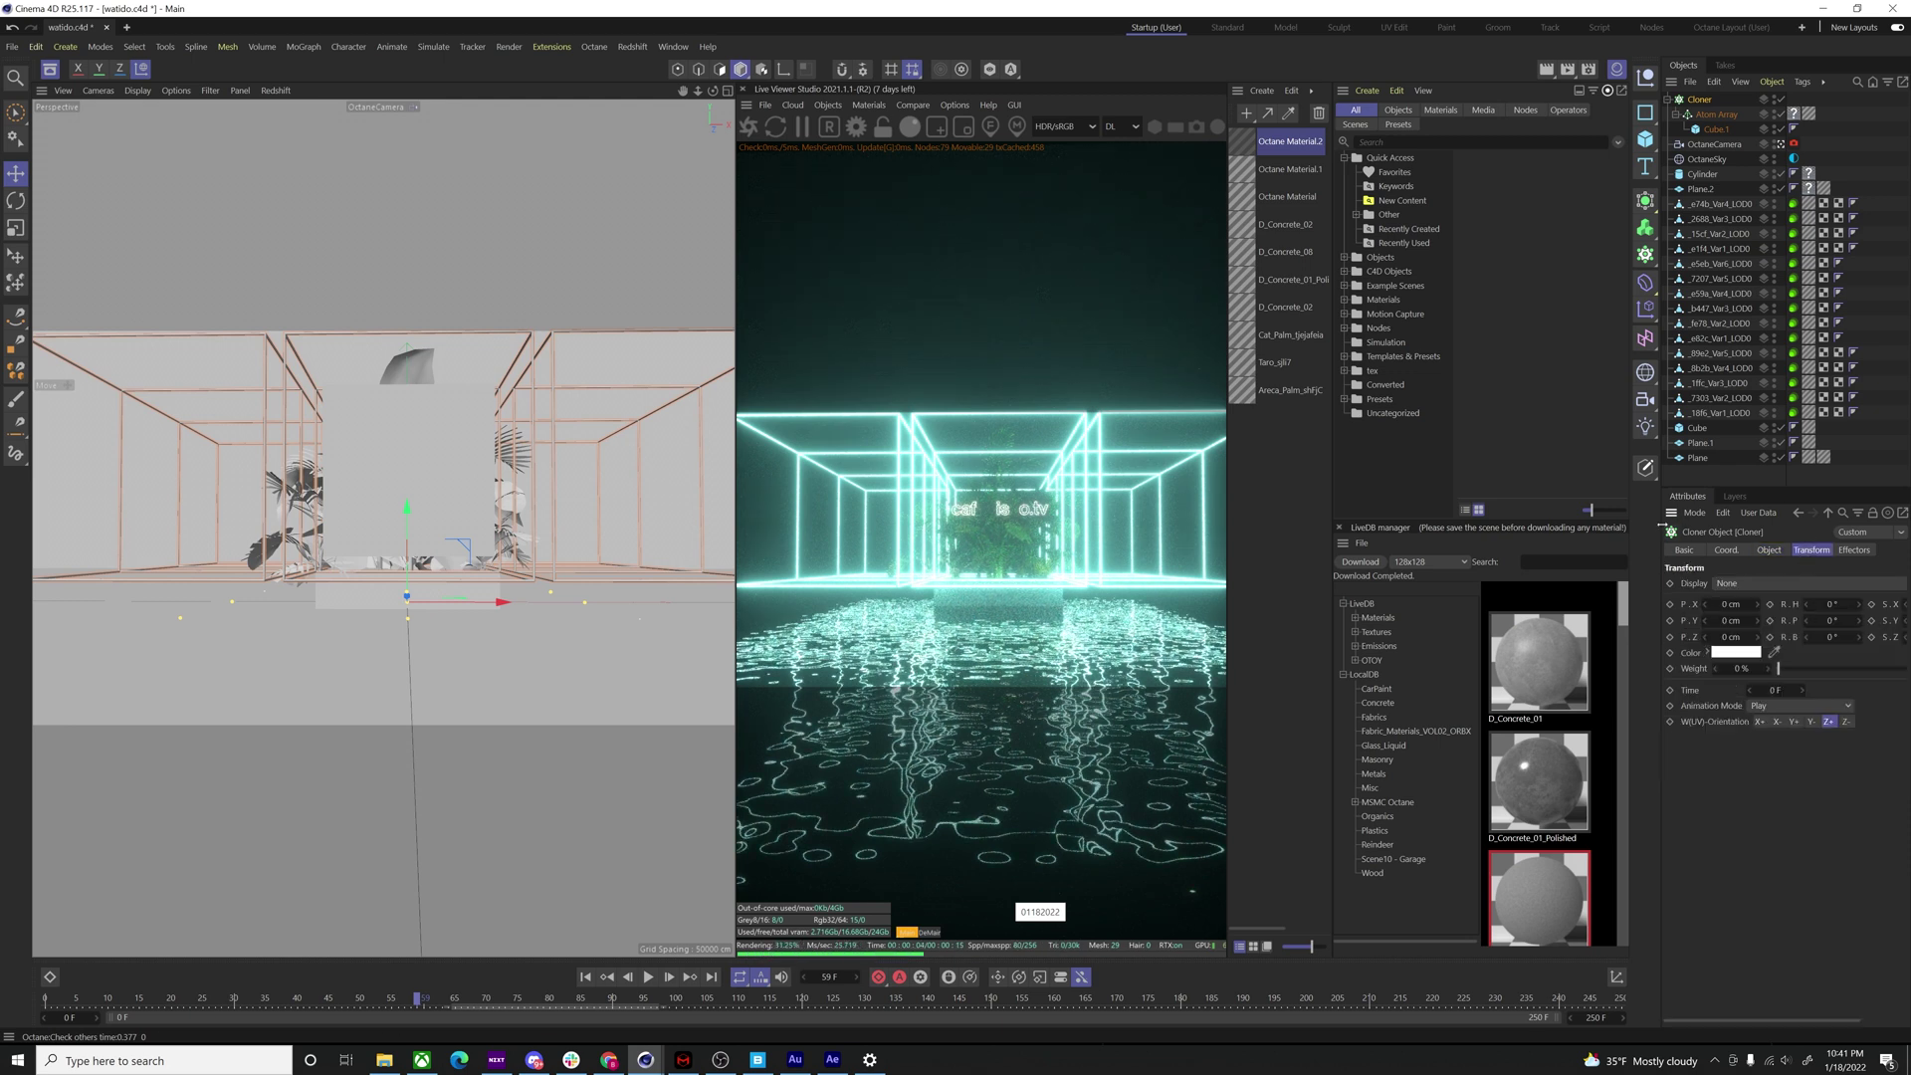
{"action": "left_click_drag", "start_coordinate": [1663, 526], "coordinate": [1543, 526]}
{"action": "double_click", "coordinate": [1813, 604]}
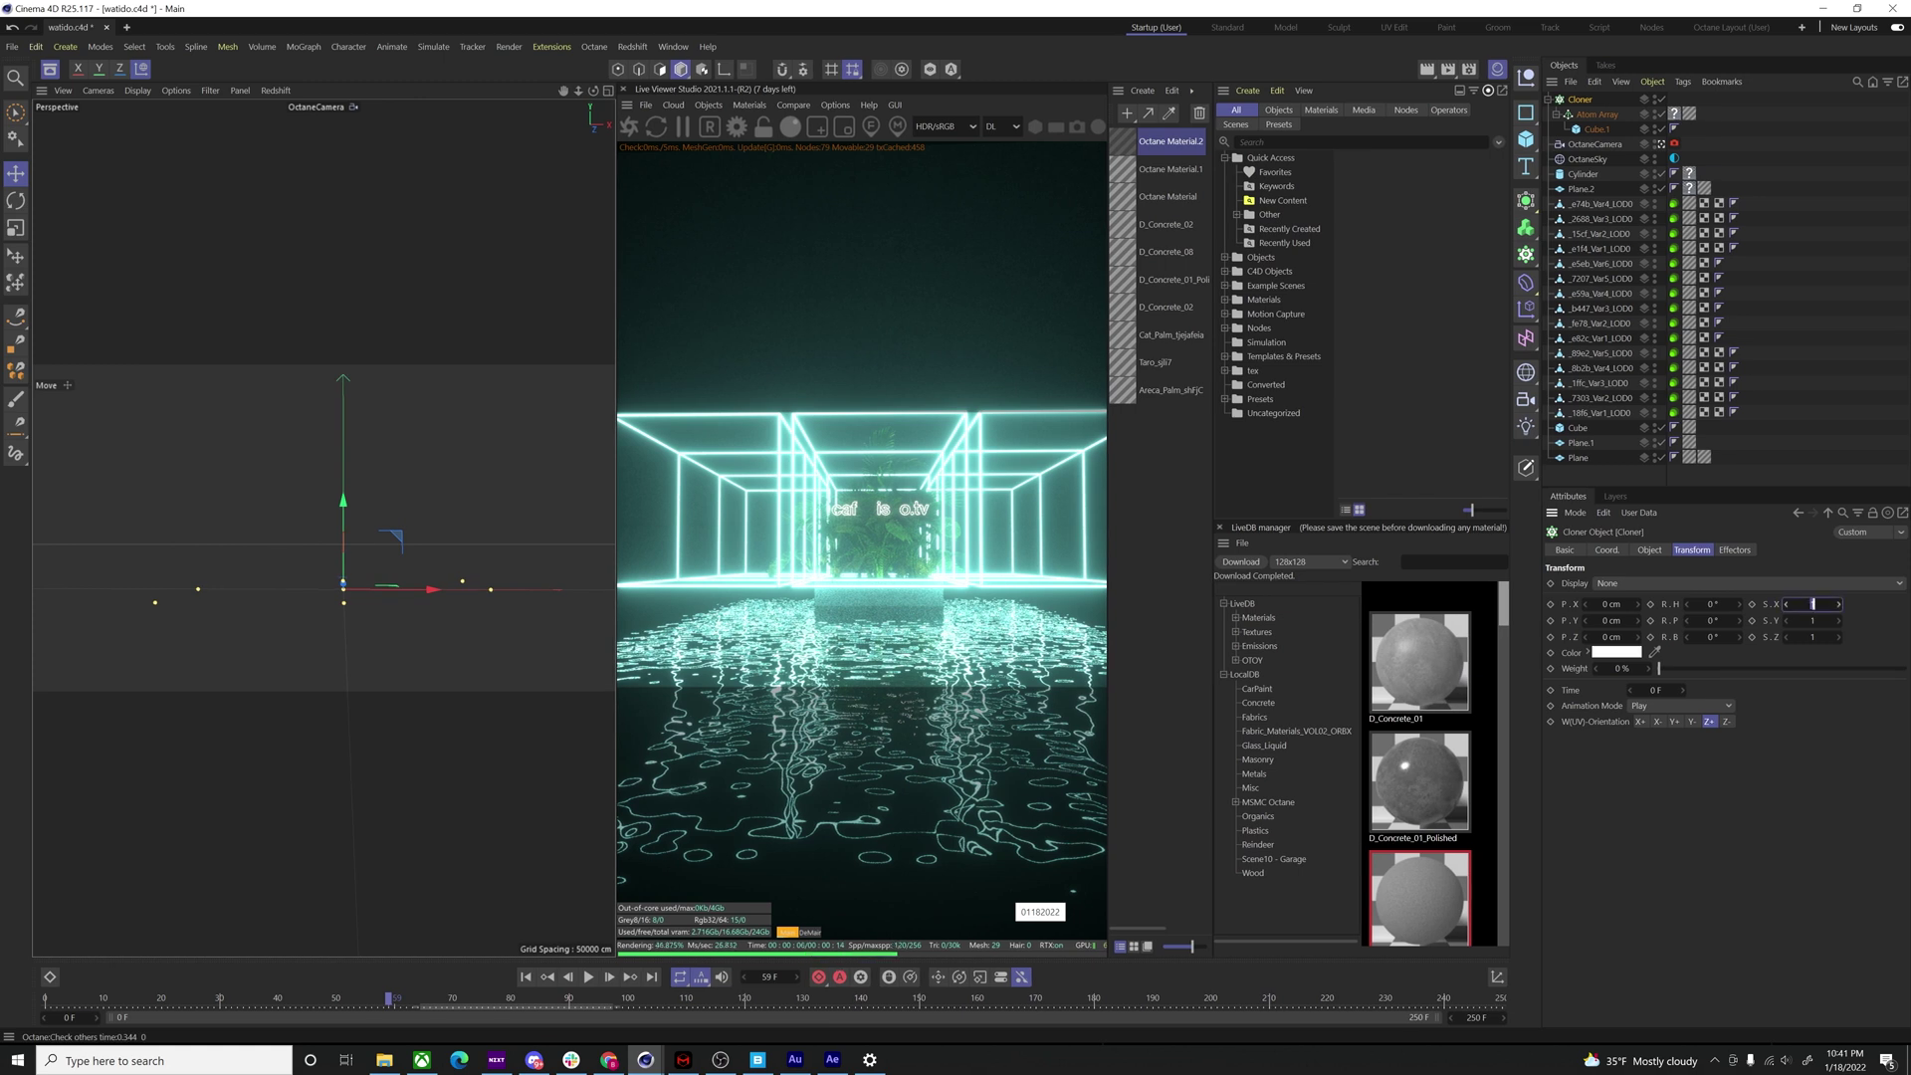
{"action": "type", "text": "0.1"}
{"action": "left_click", "coordinate": [1820, 637]}
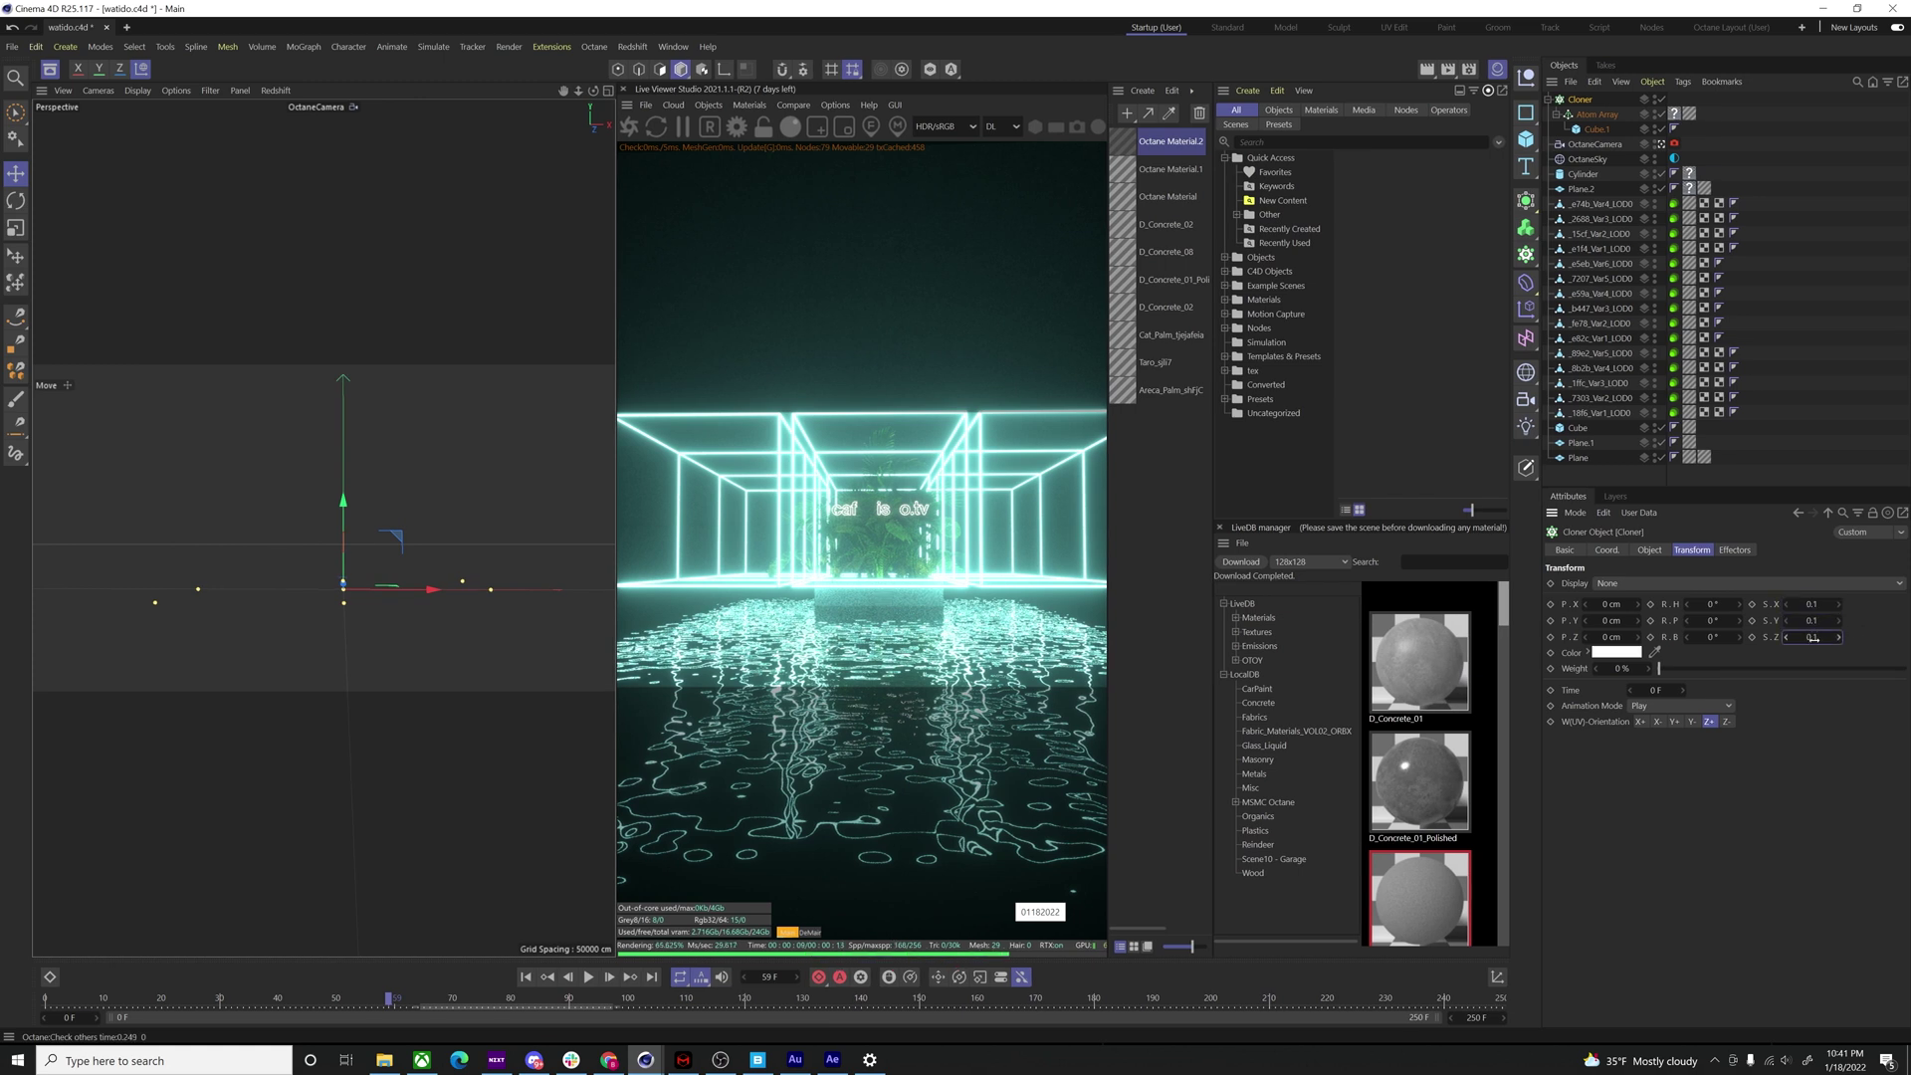
{"action": "middle_click_drag", "start_coordinate": [586, 540], "coordinate": [606, 549], "text": "alt"}
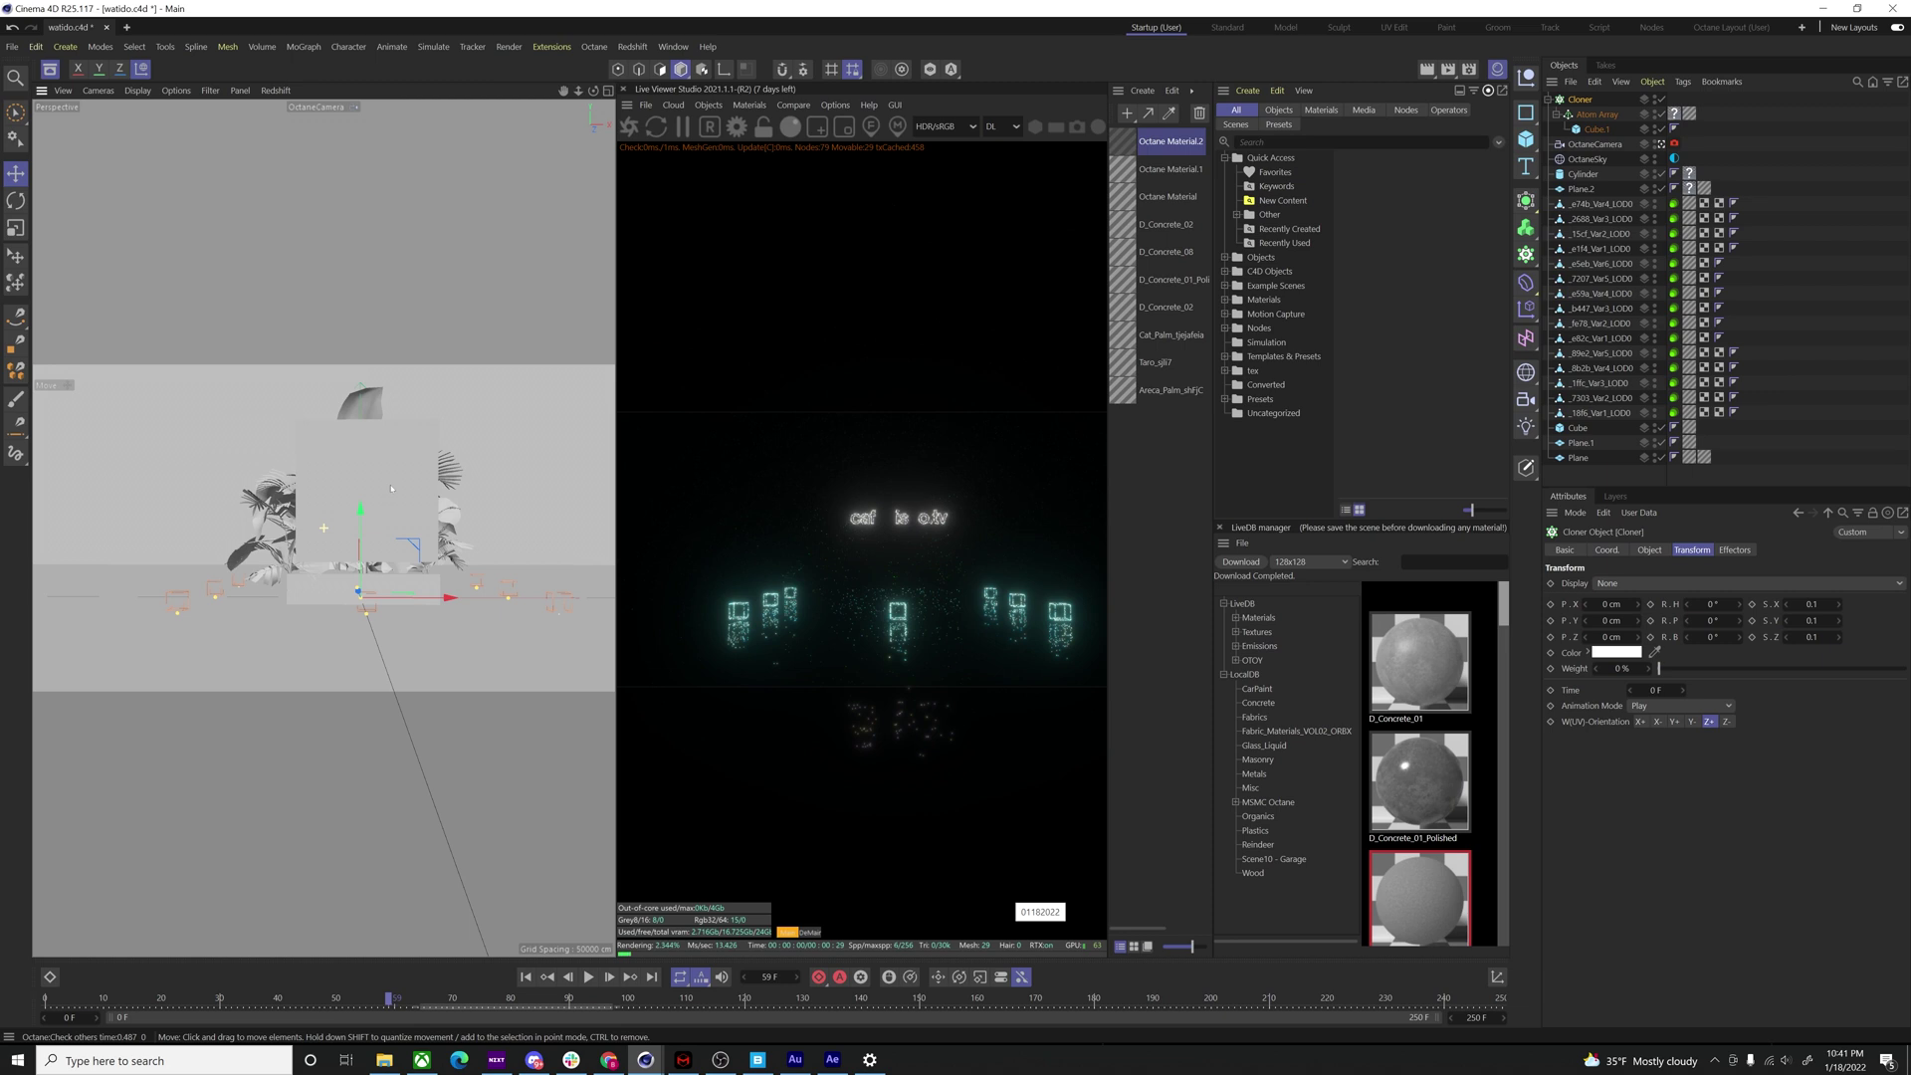
- Set the Cloner's transform scale to 0.5 on all three axes and raise the Cloner above the floor
{"action": "left_click", "coordinate": [1814, 604]}
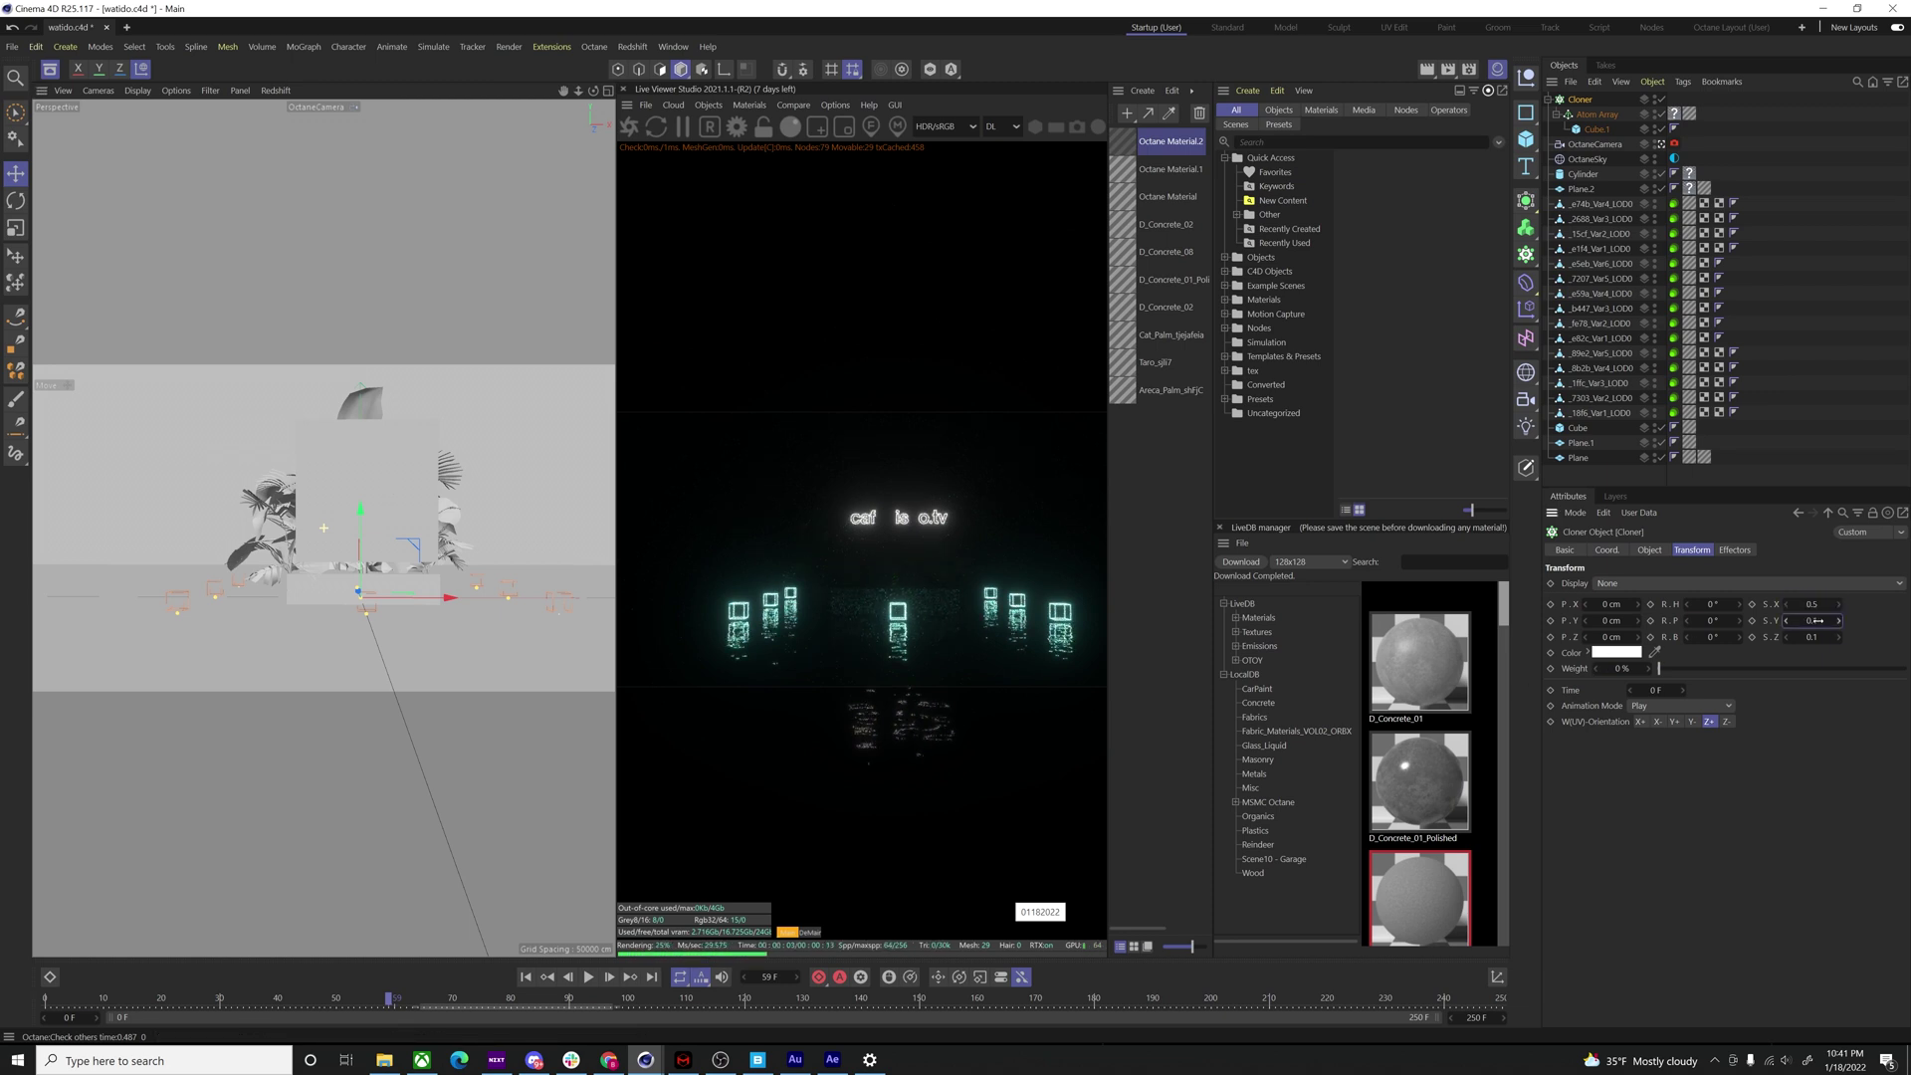
{"action": "left_click", "coordinate": [1811, 637]}
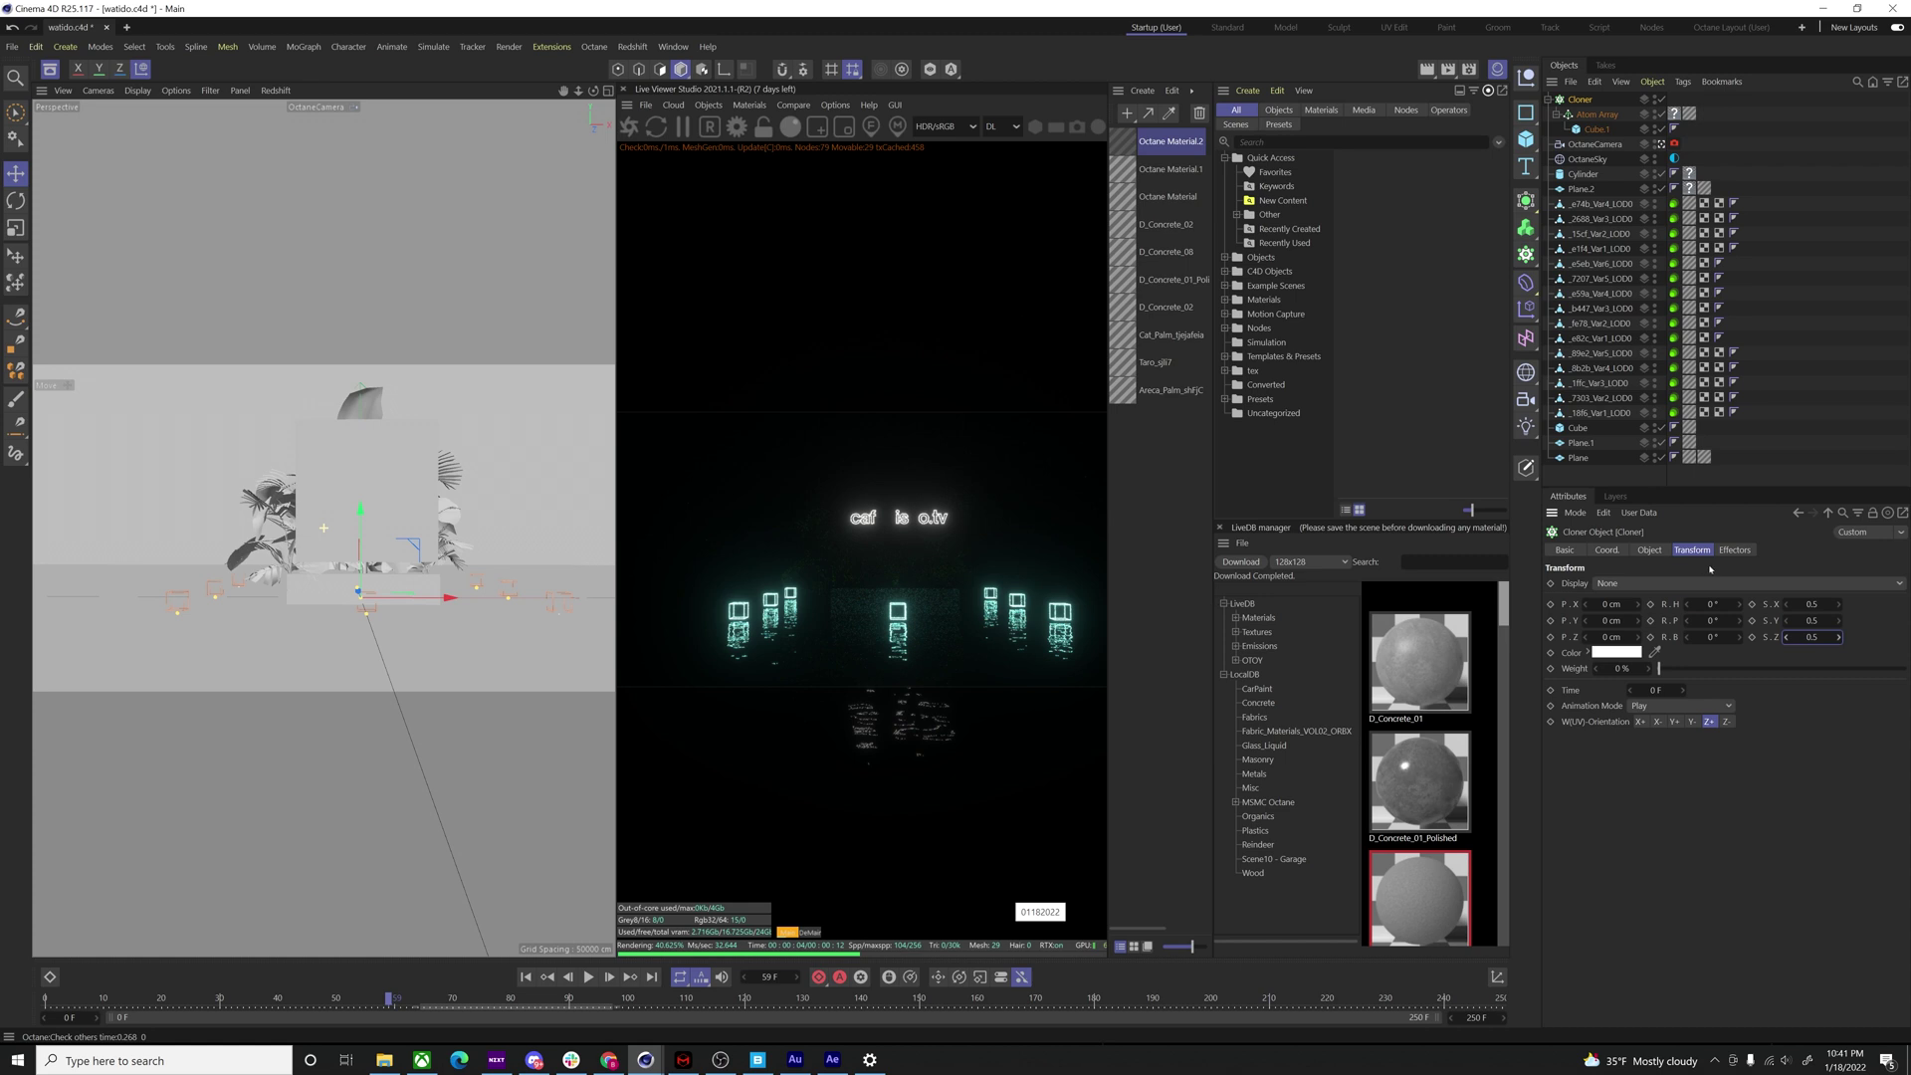
{"action": "middle_click_drag", "start_coordinate": [365, 529], "coordinate": [359, 517], "text": "alt"}
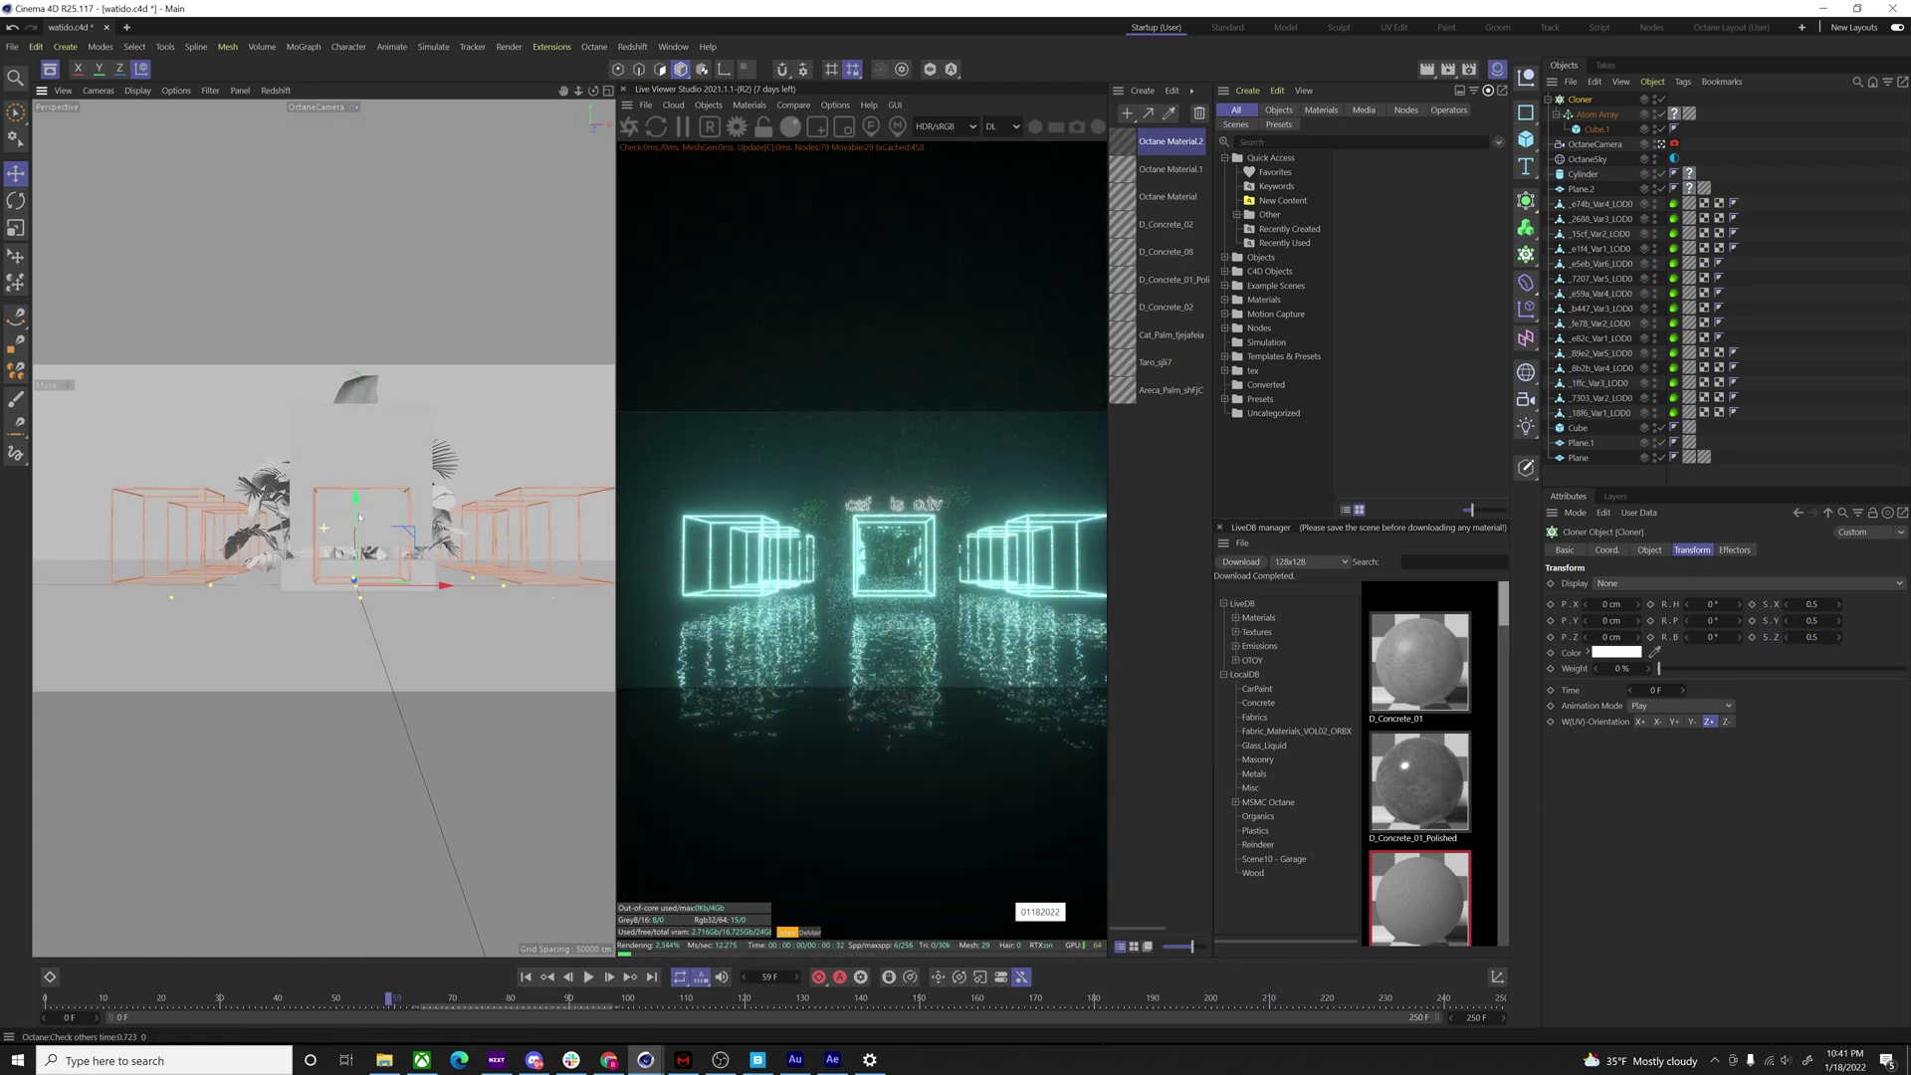
{"action": "left_click_drag", "start_coordinate": [360, 517], "coordinate": [361, 487]}
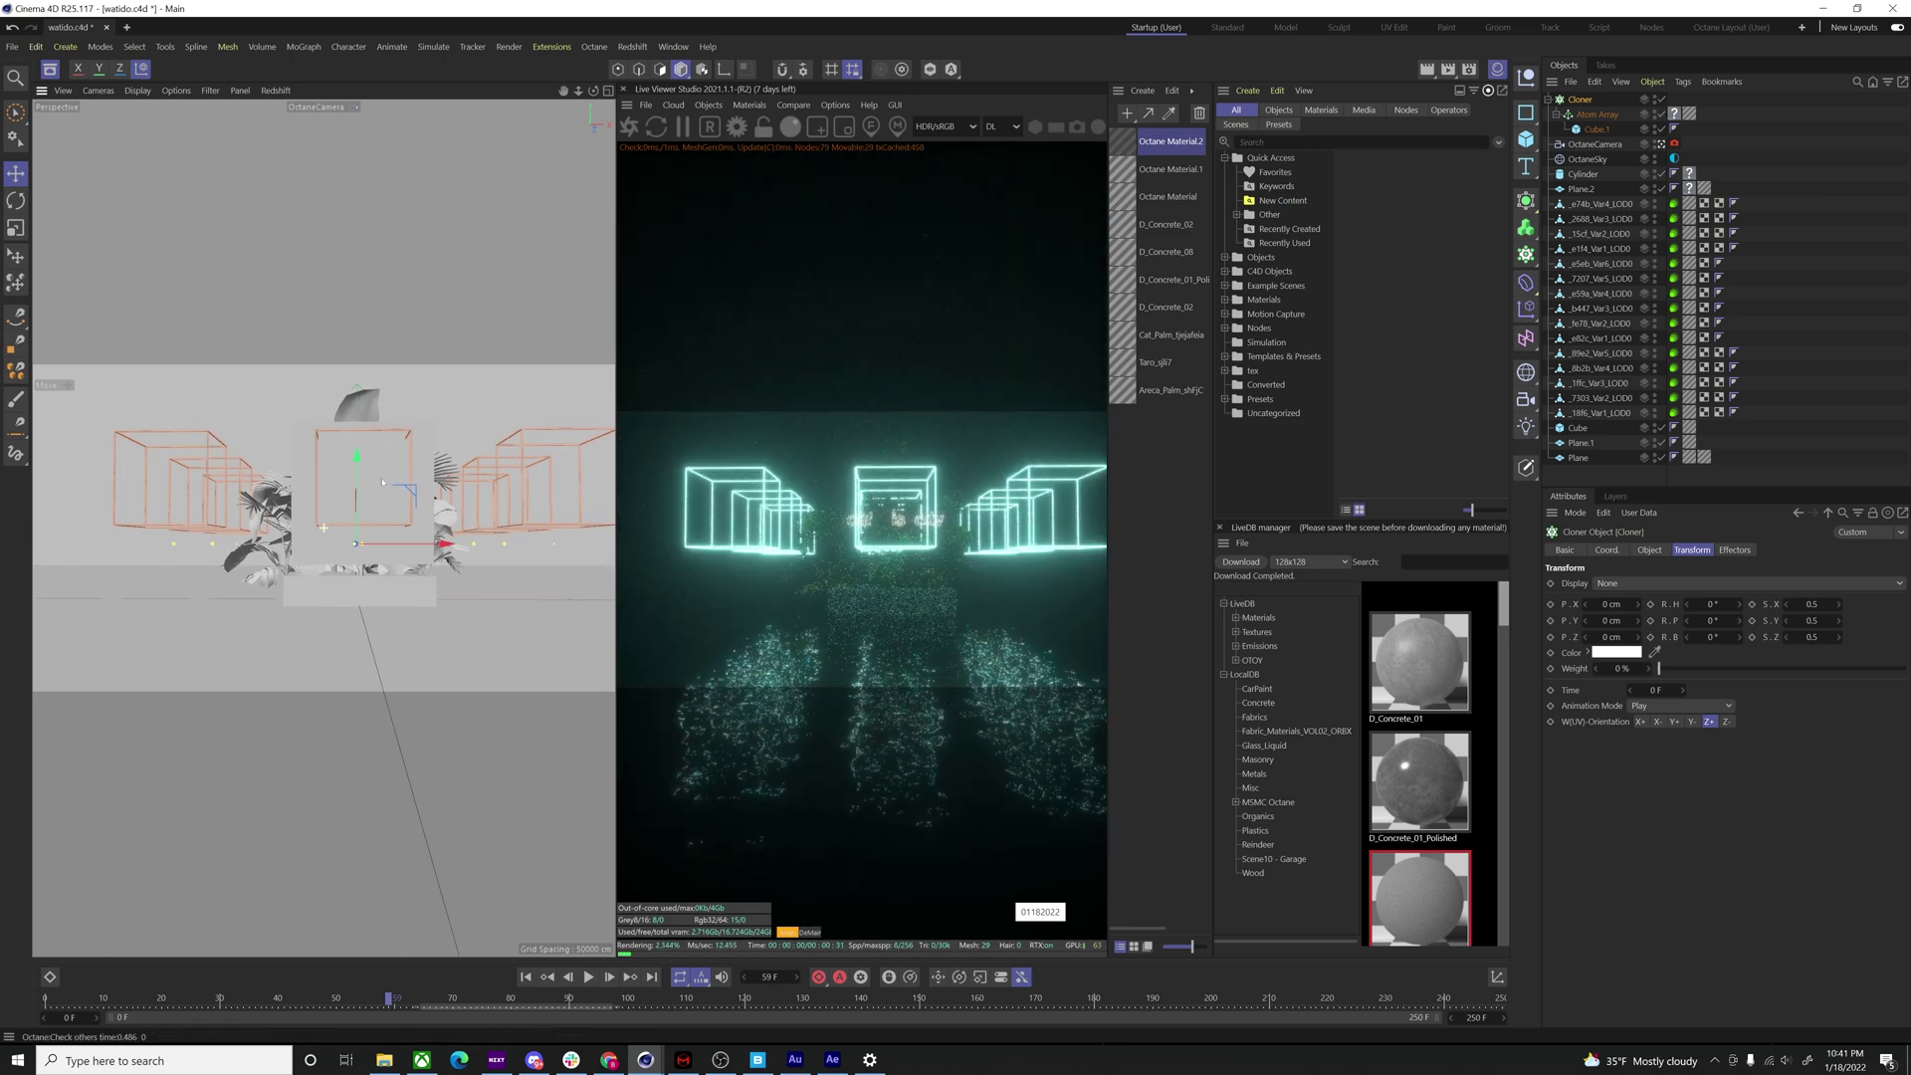
- Add a Plain effector to the Cloner with position offsets of X 34 cm, Y 136 cm and Z 105 cm
{"action": "key", "text": "shift+c"}
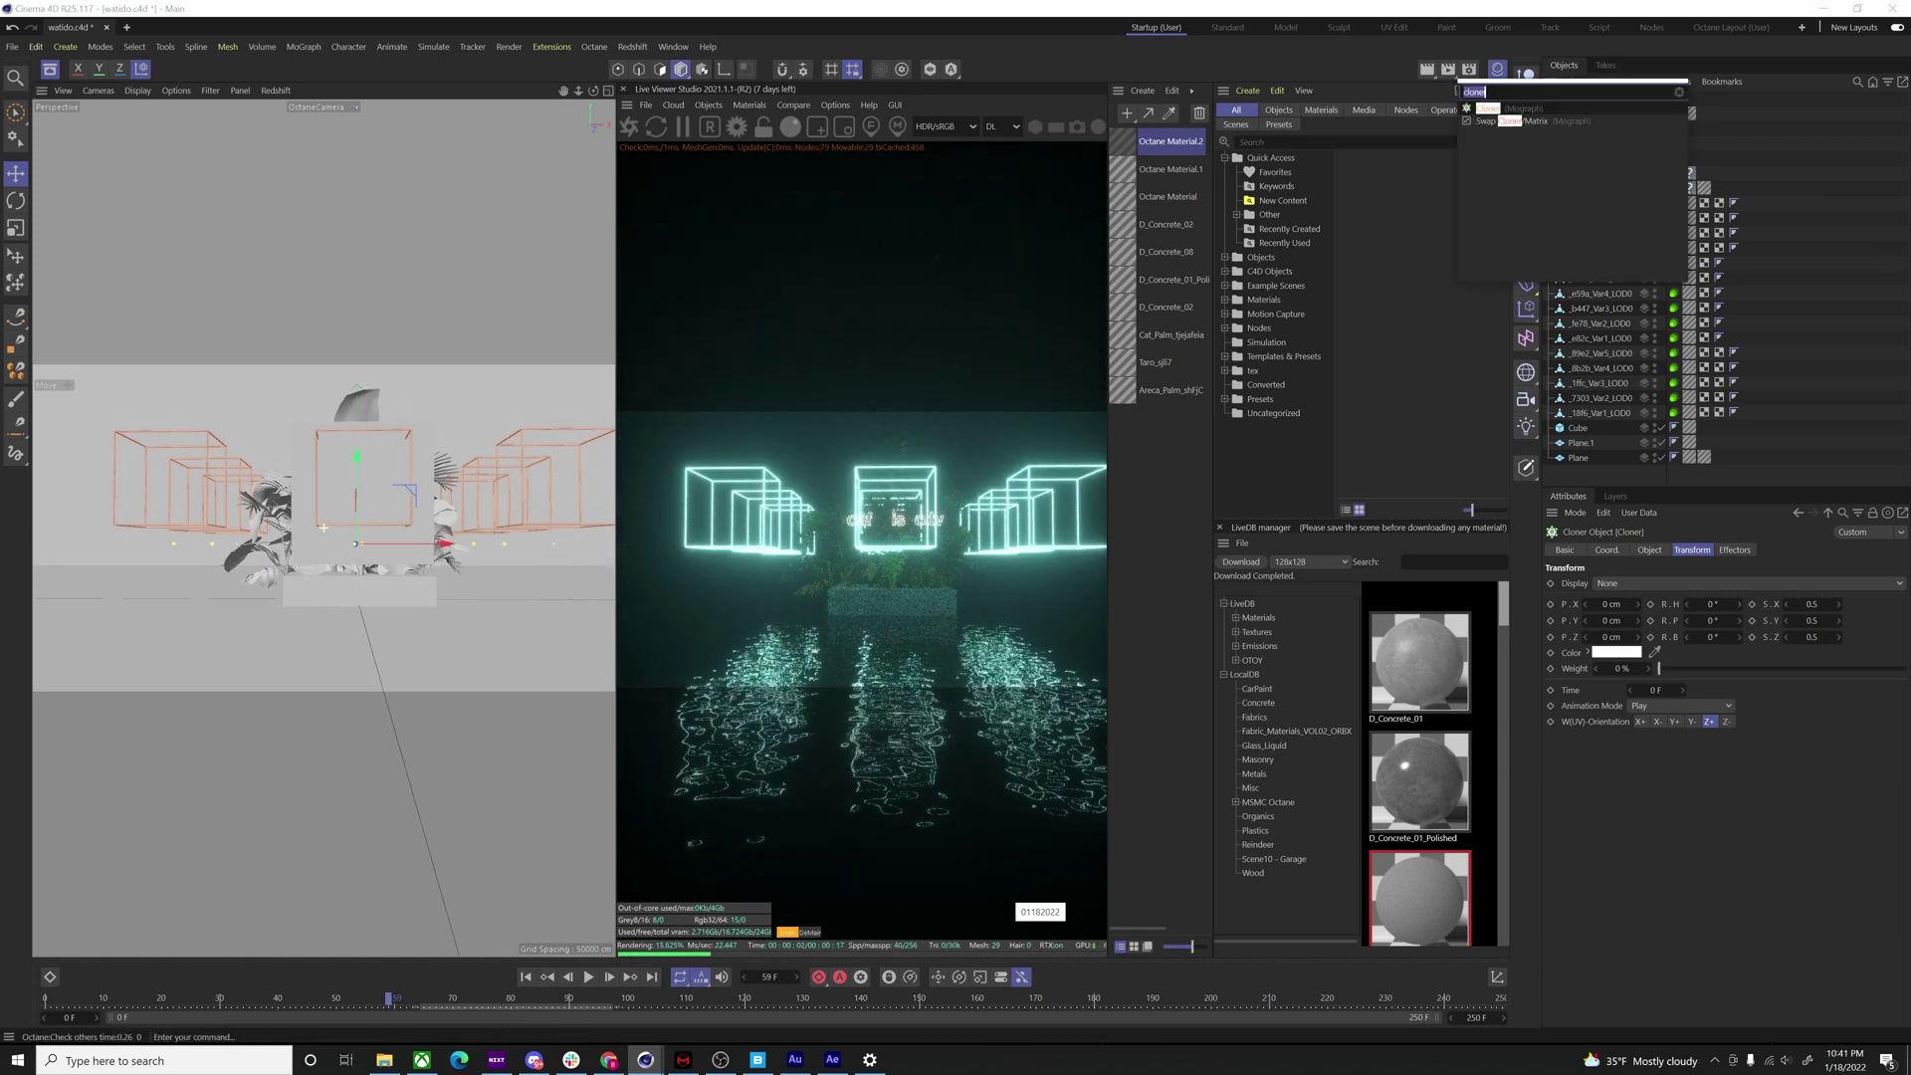
{"action": "type", "text": "plair"}
{"action": "key", "text": "Return"}
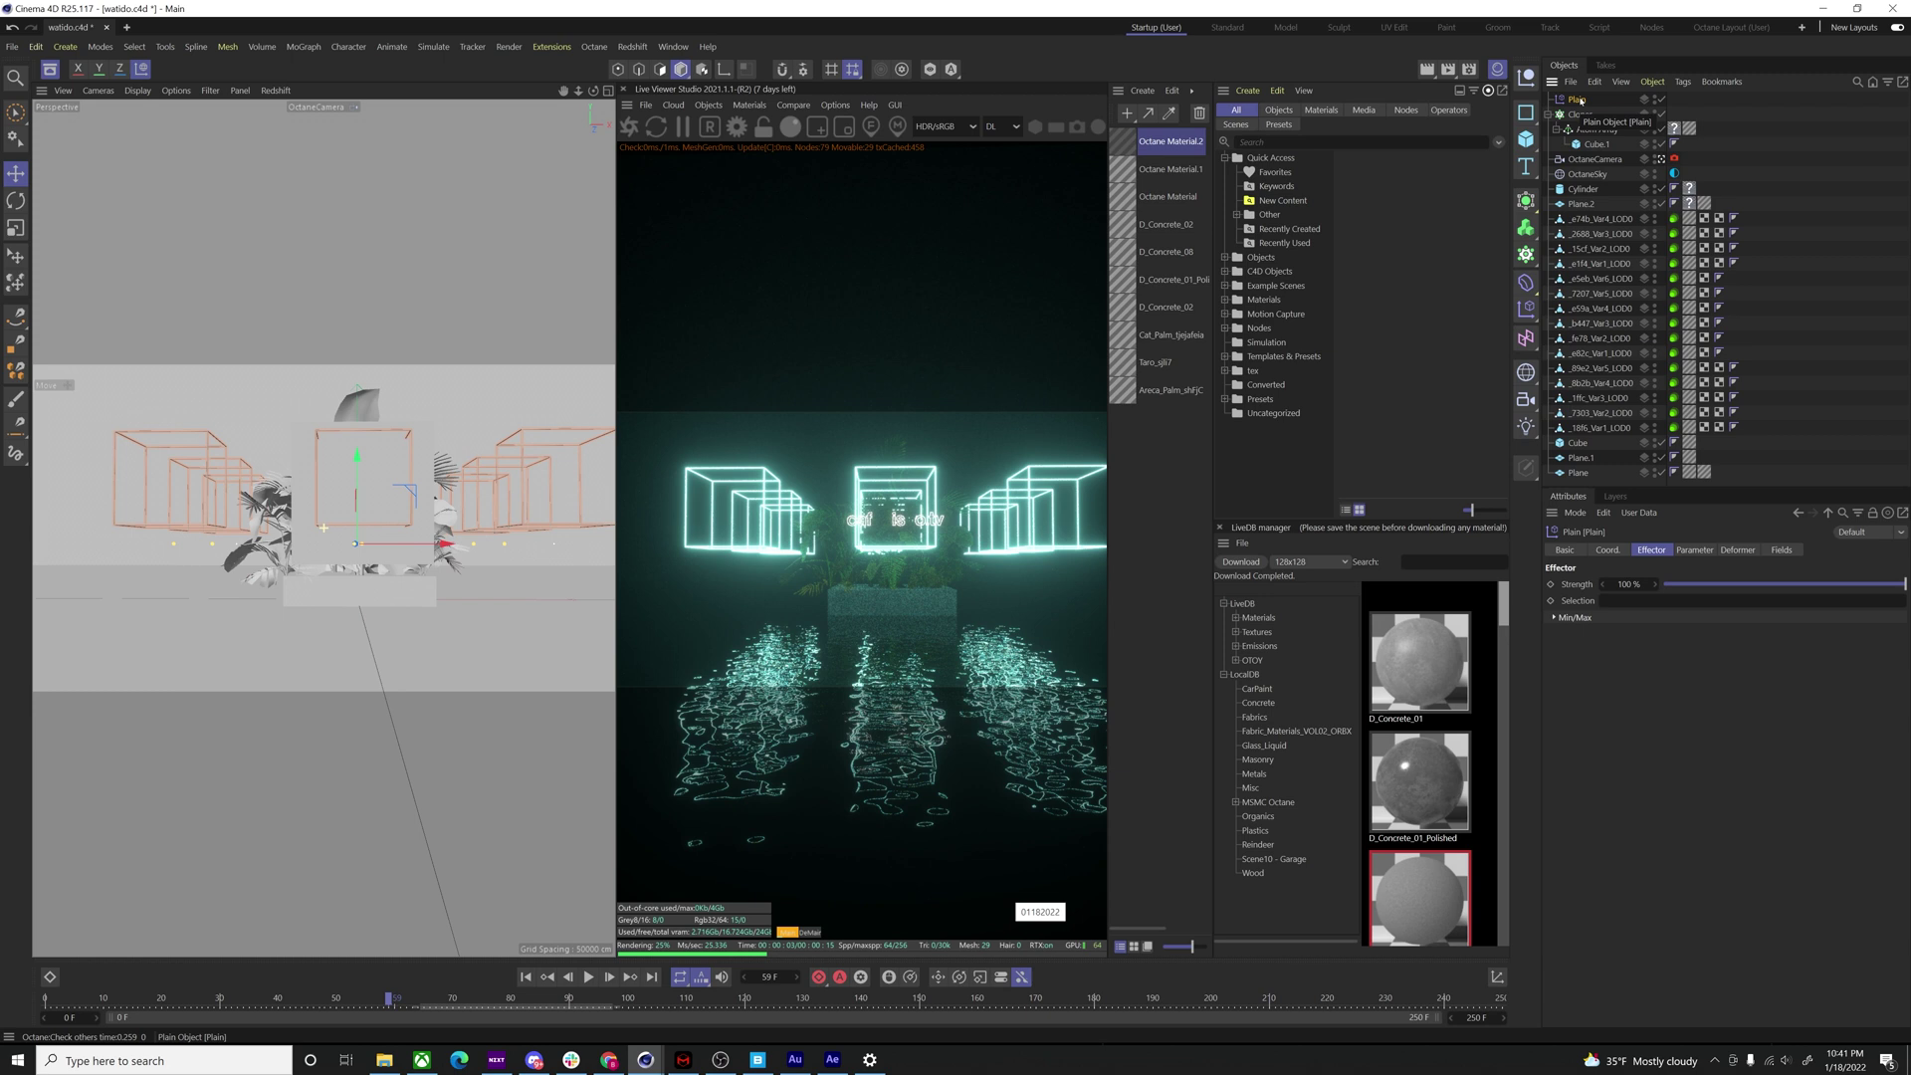
{"action": "left_click", "coordinate": [1693, 551]}
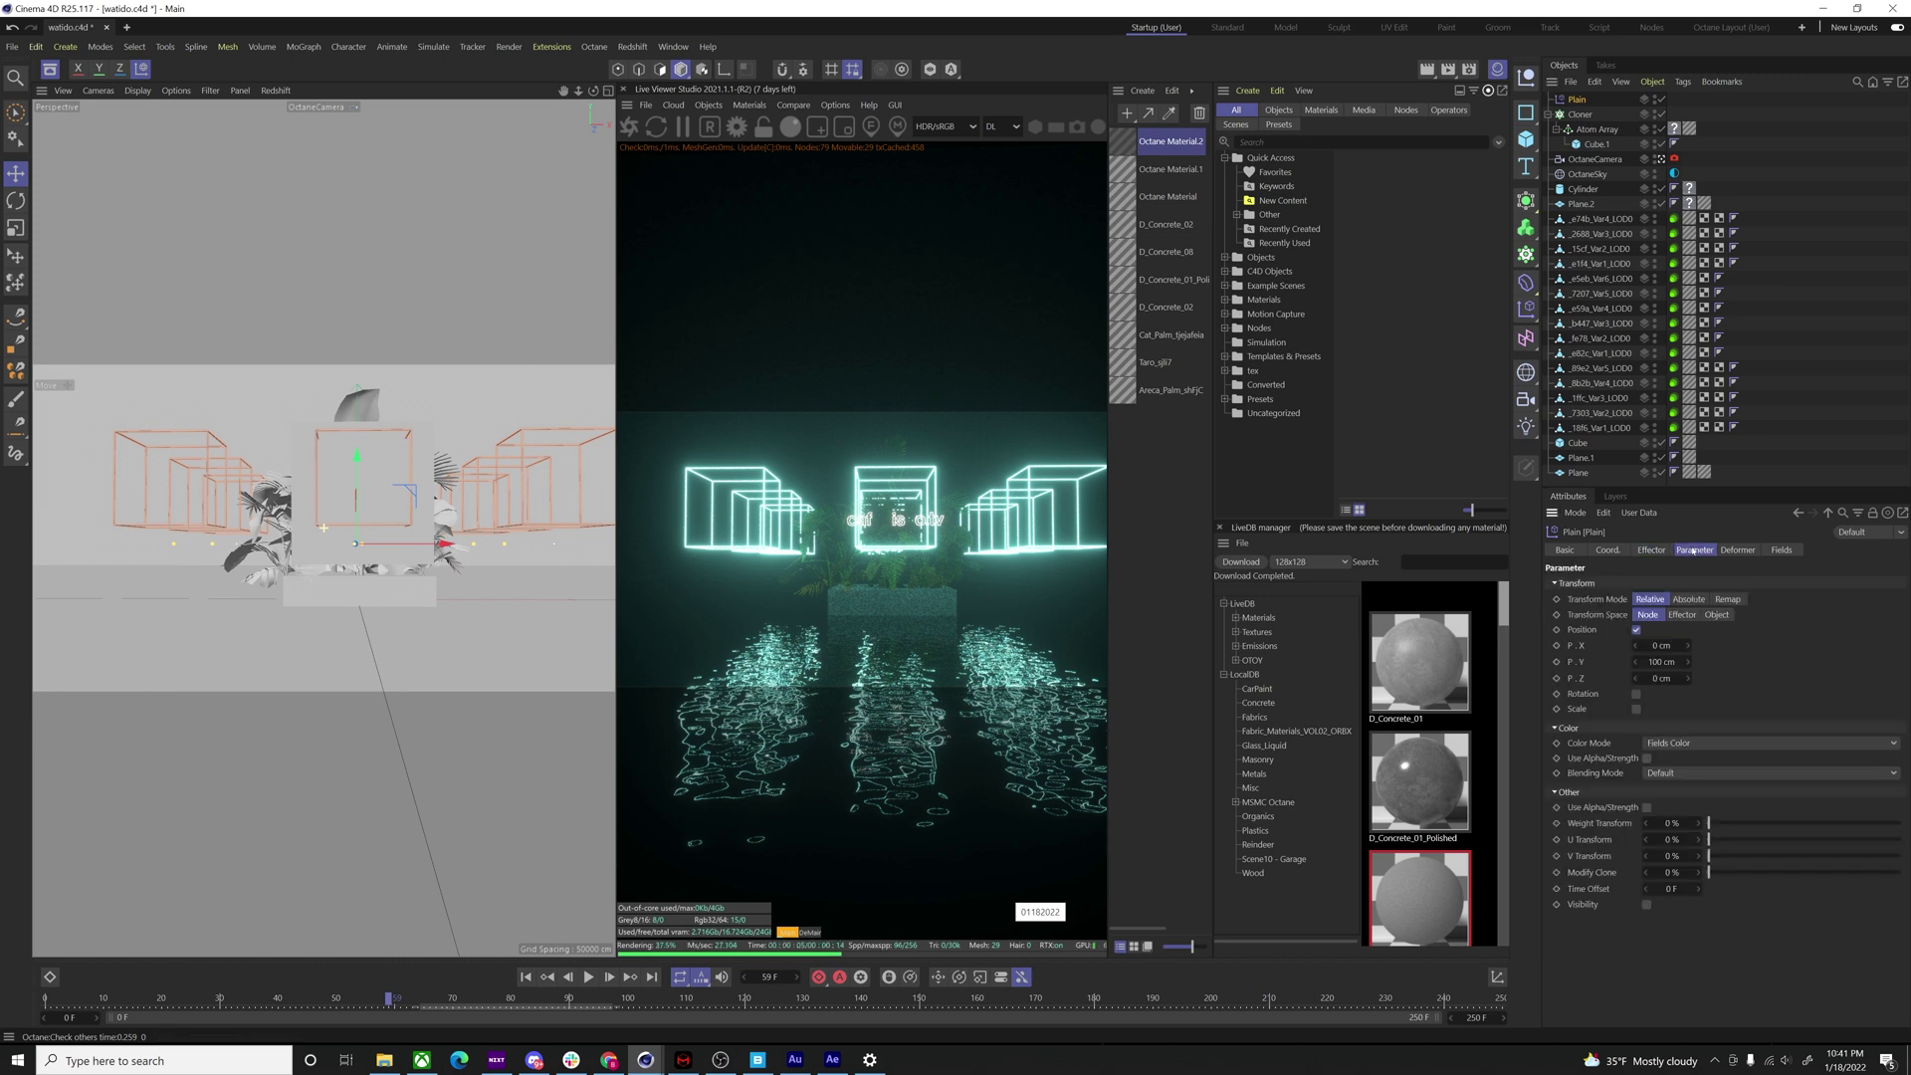
{"action": "left_click_drag", "start_coordinate": [1649, 664], "coordinate": [1685, 664]}
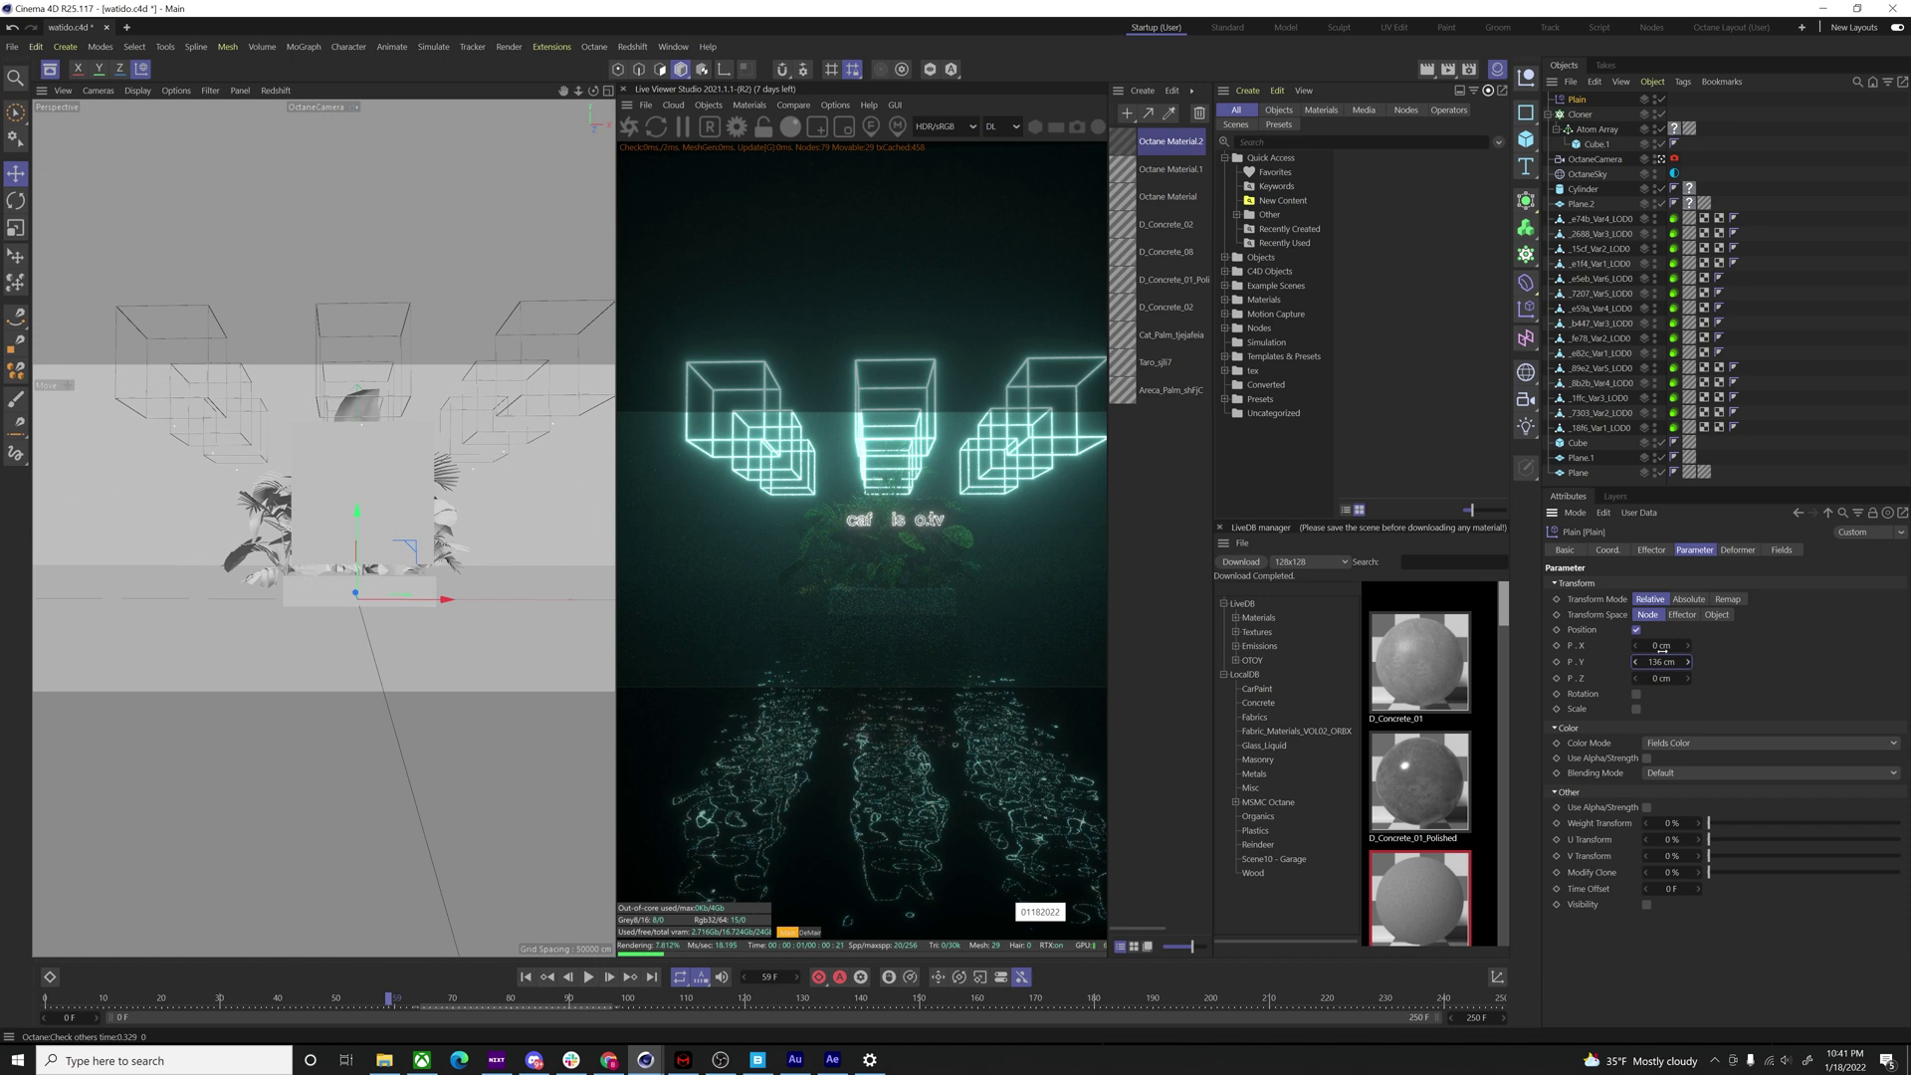
{"action": "mouse_move", "coordinate": [1661, 645]}
{"action": "left_mouse_down"}
{"action": "mouse_move", "coordinate": [1658, 695]}
{"action": "mouse_move", "coordinate": [1765, 679]}
{"action": "left_mouse_up"}
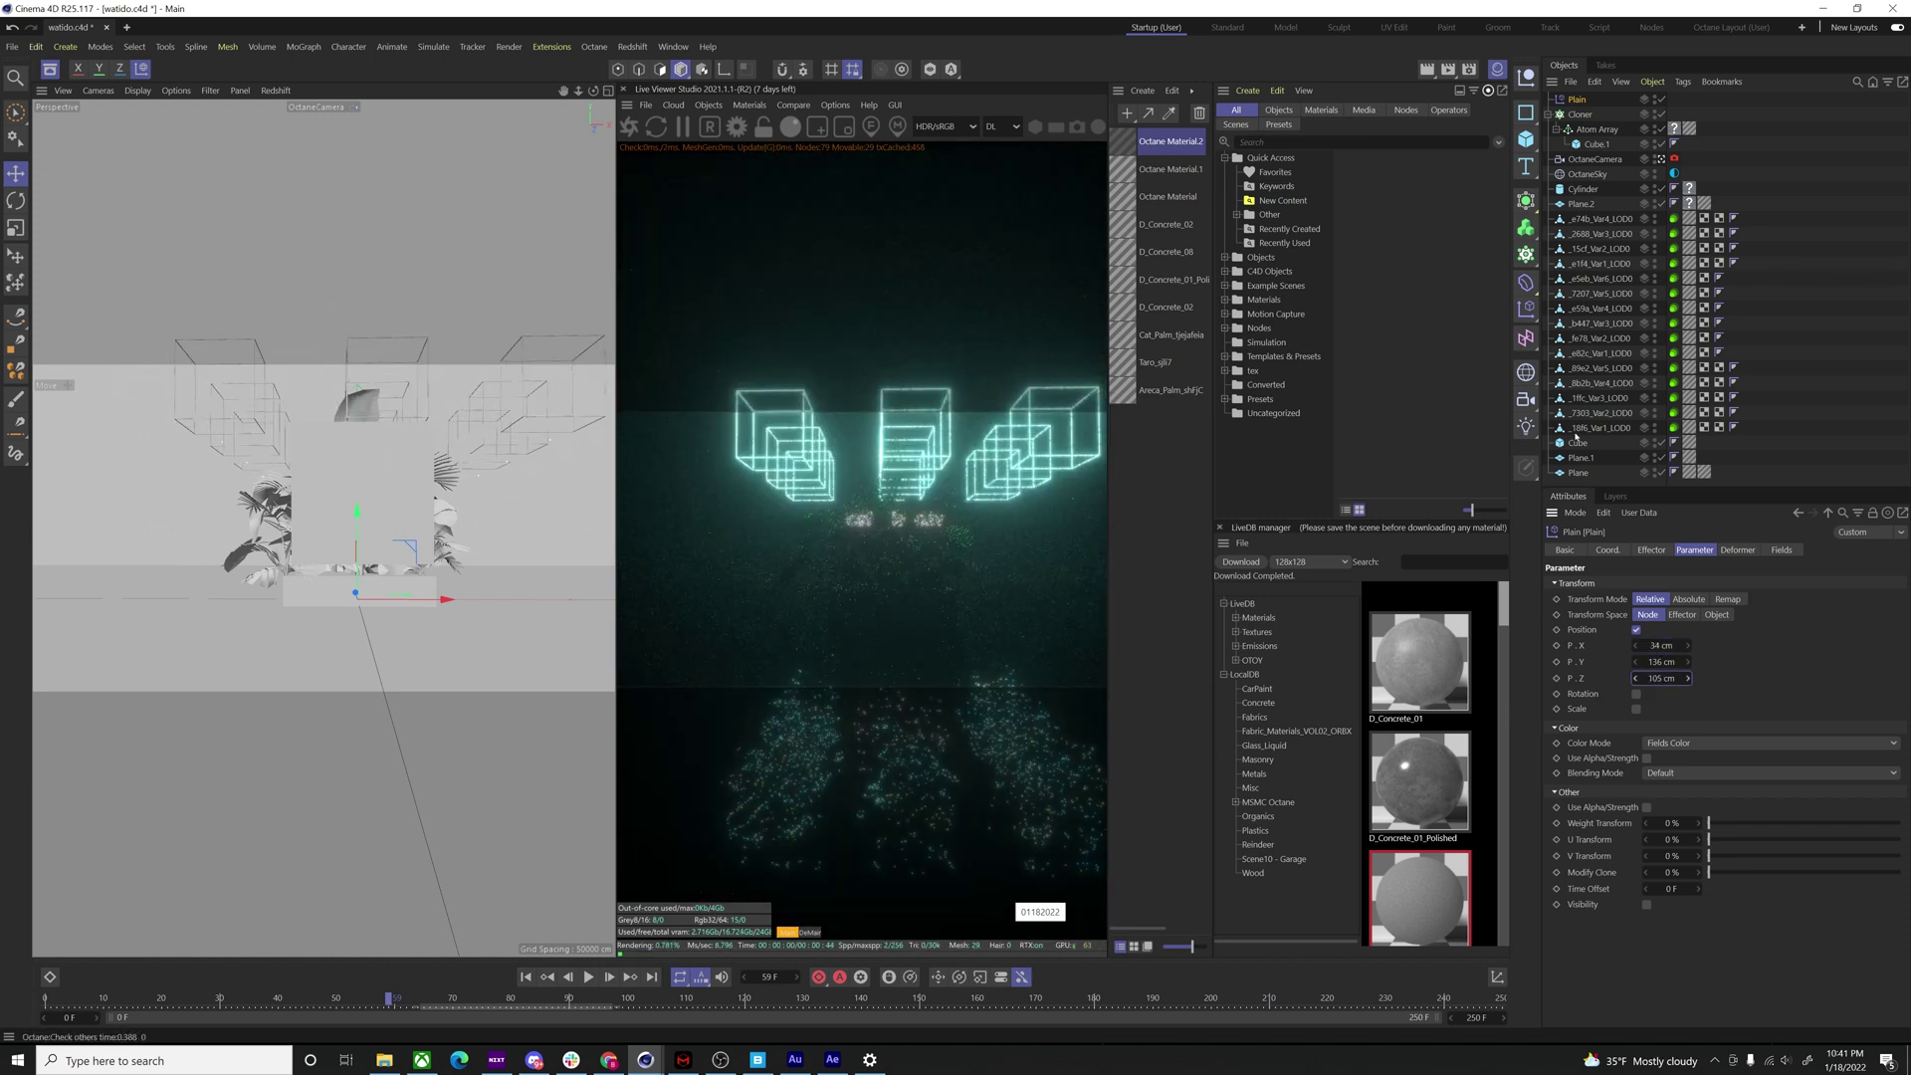
- Add a Random effector to the Cloner with position offsets of X 93 cm, Y 67 cm and Z 174 cm
{"action": "left_click", "coordinate": [1581, 114]}
{"action": "key", "text": "shift+c"}
{"action": "type", "text": "rabn"}
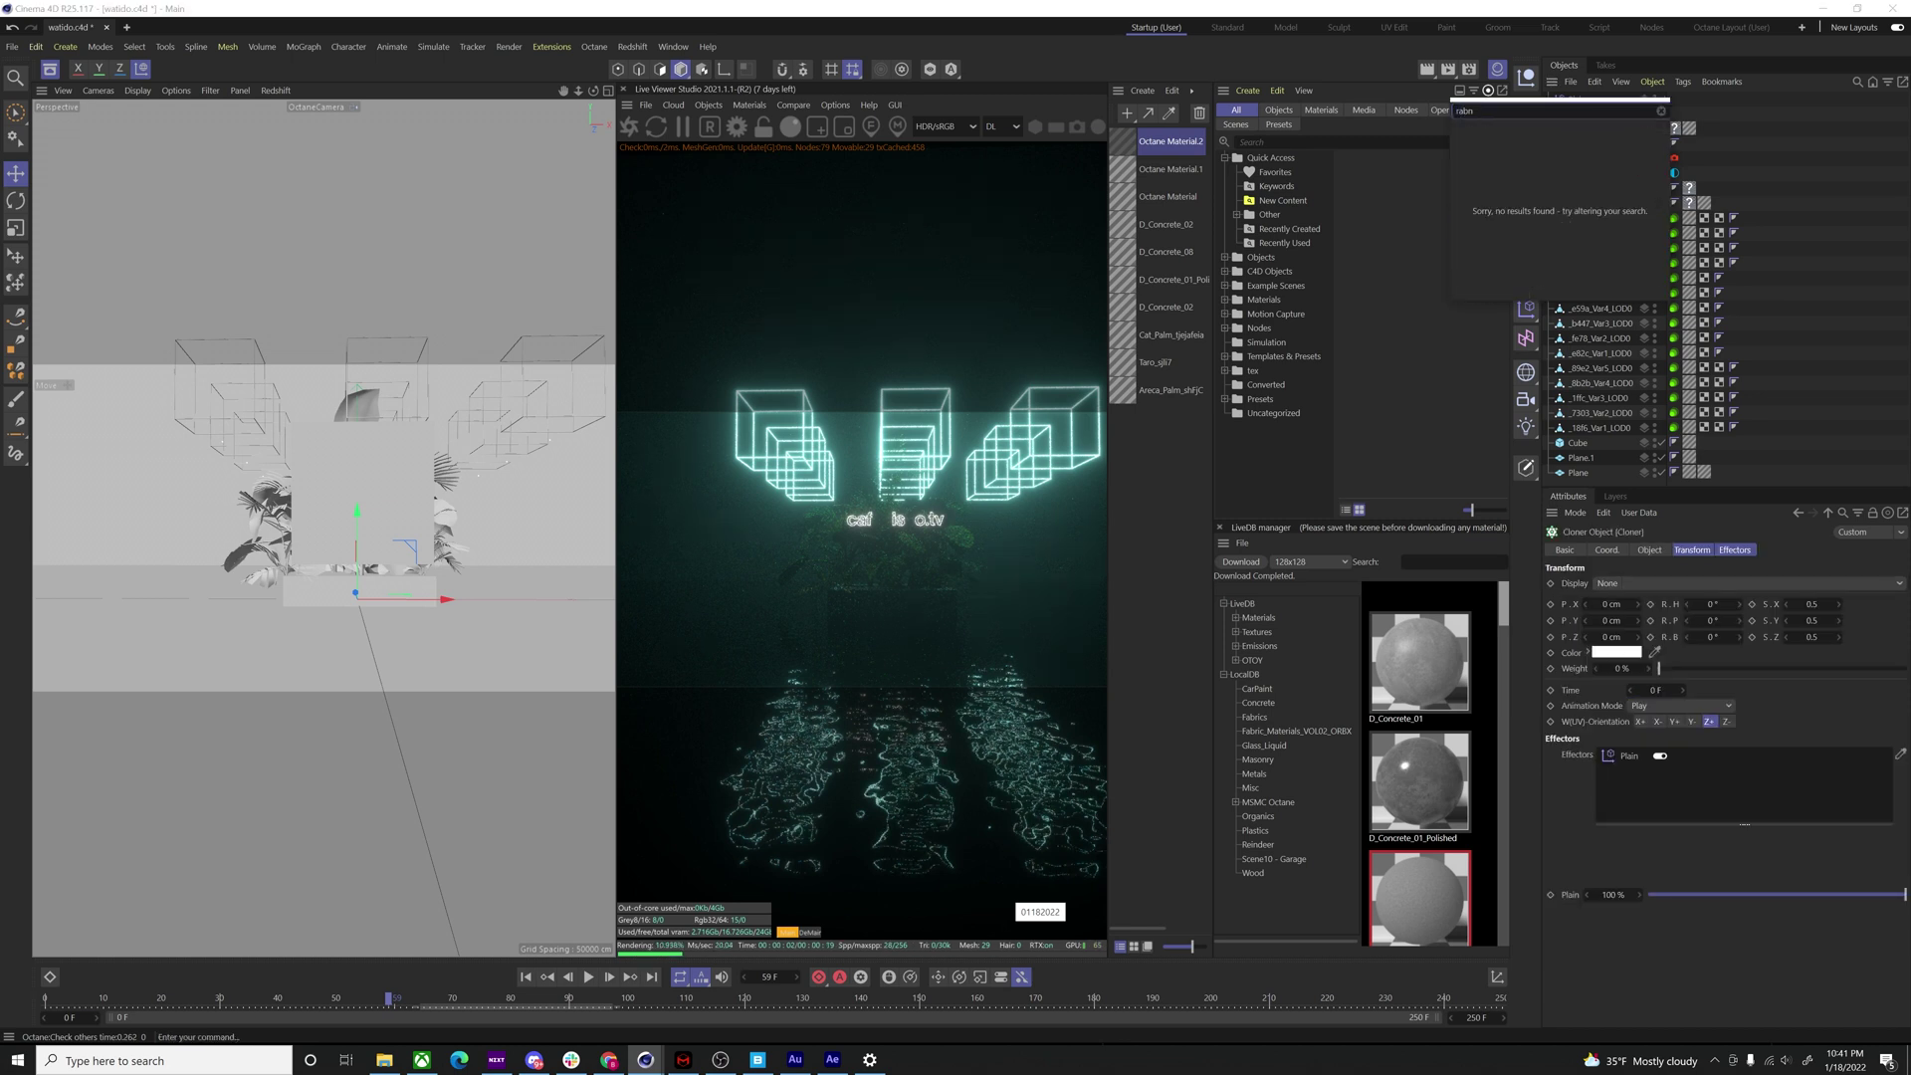
{"action": "type", "text": "d"}
{"action": "key", "text": "BackSpace"}
{"action": "key", "text": "BackSpace"}
{"action": "key", "text": "BackSpace"}
{"action": "type", "text": "ndom"}
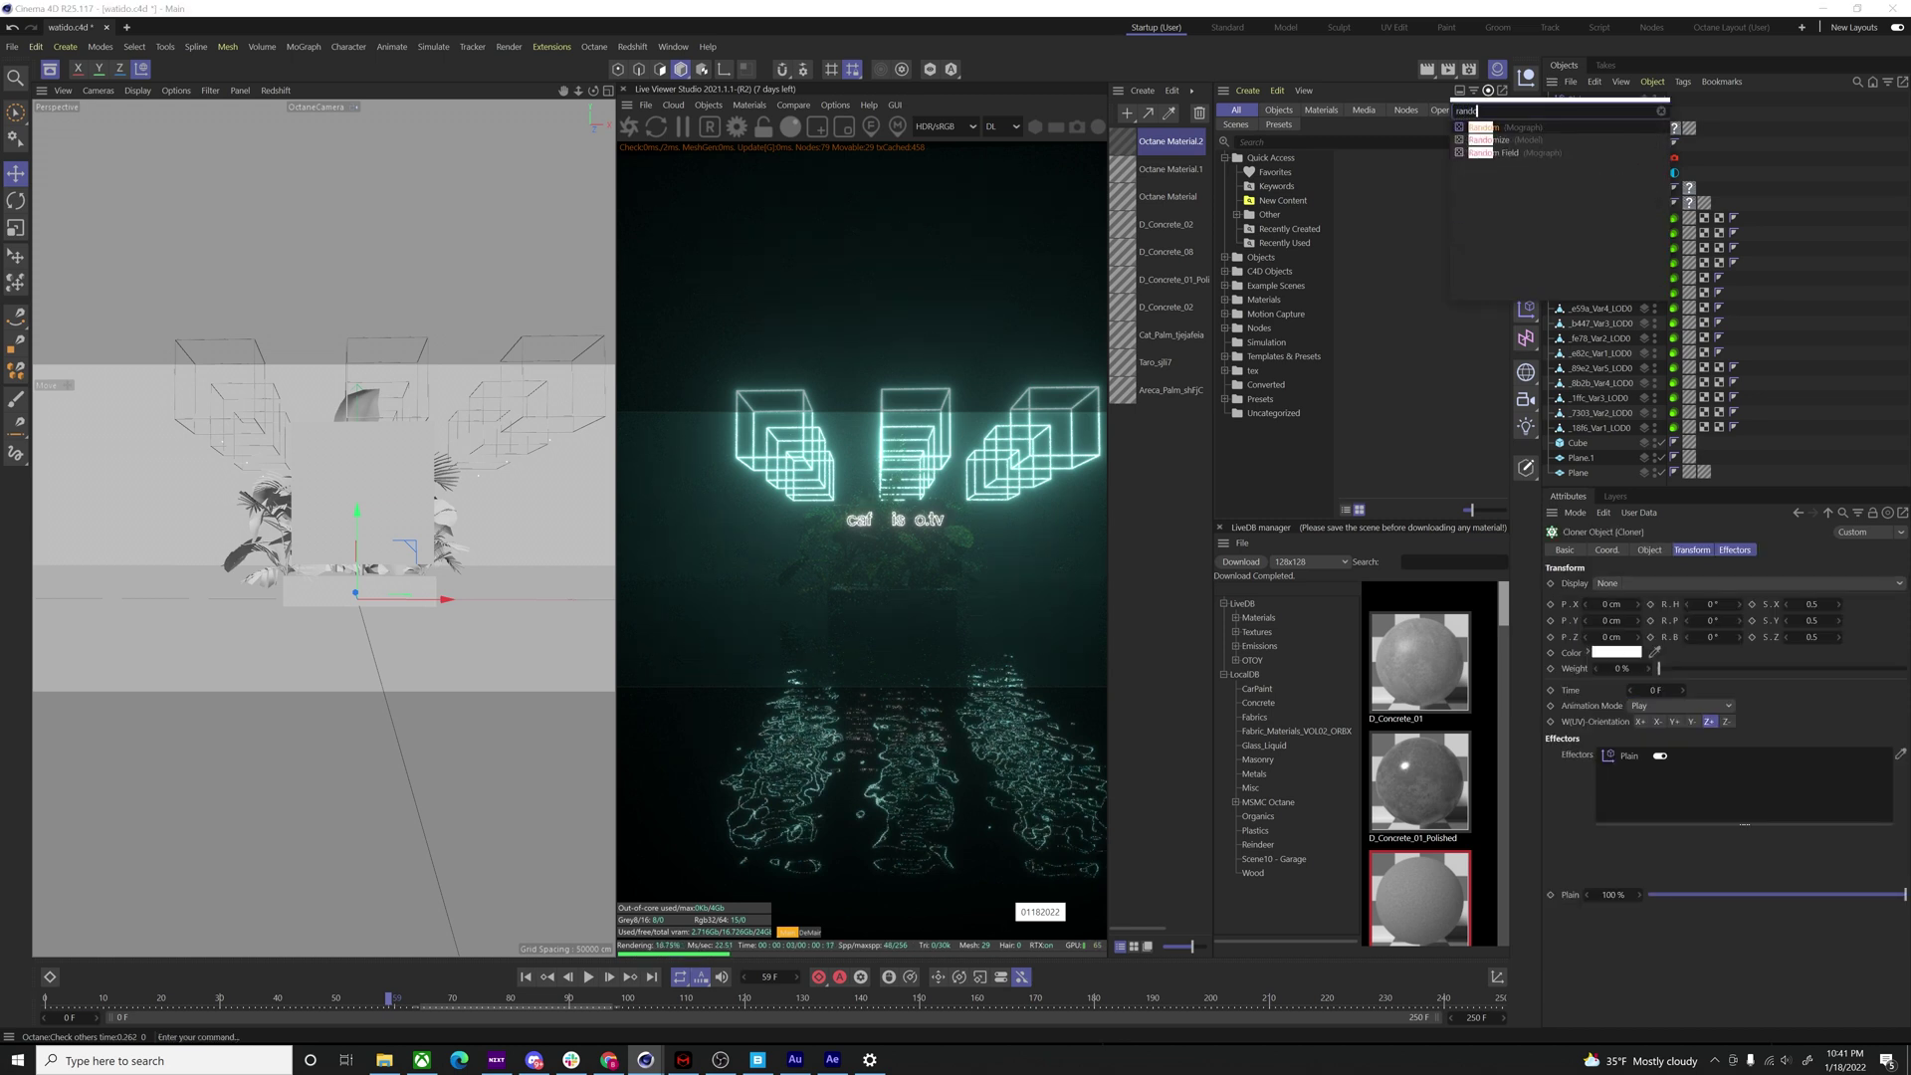
{"action": "key", "text": "Return"}
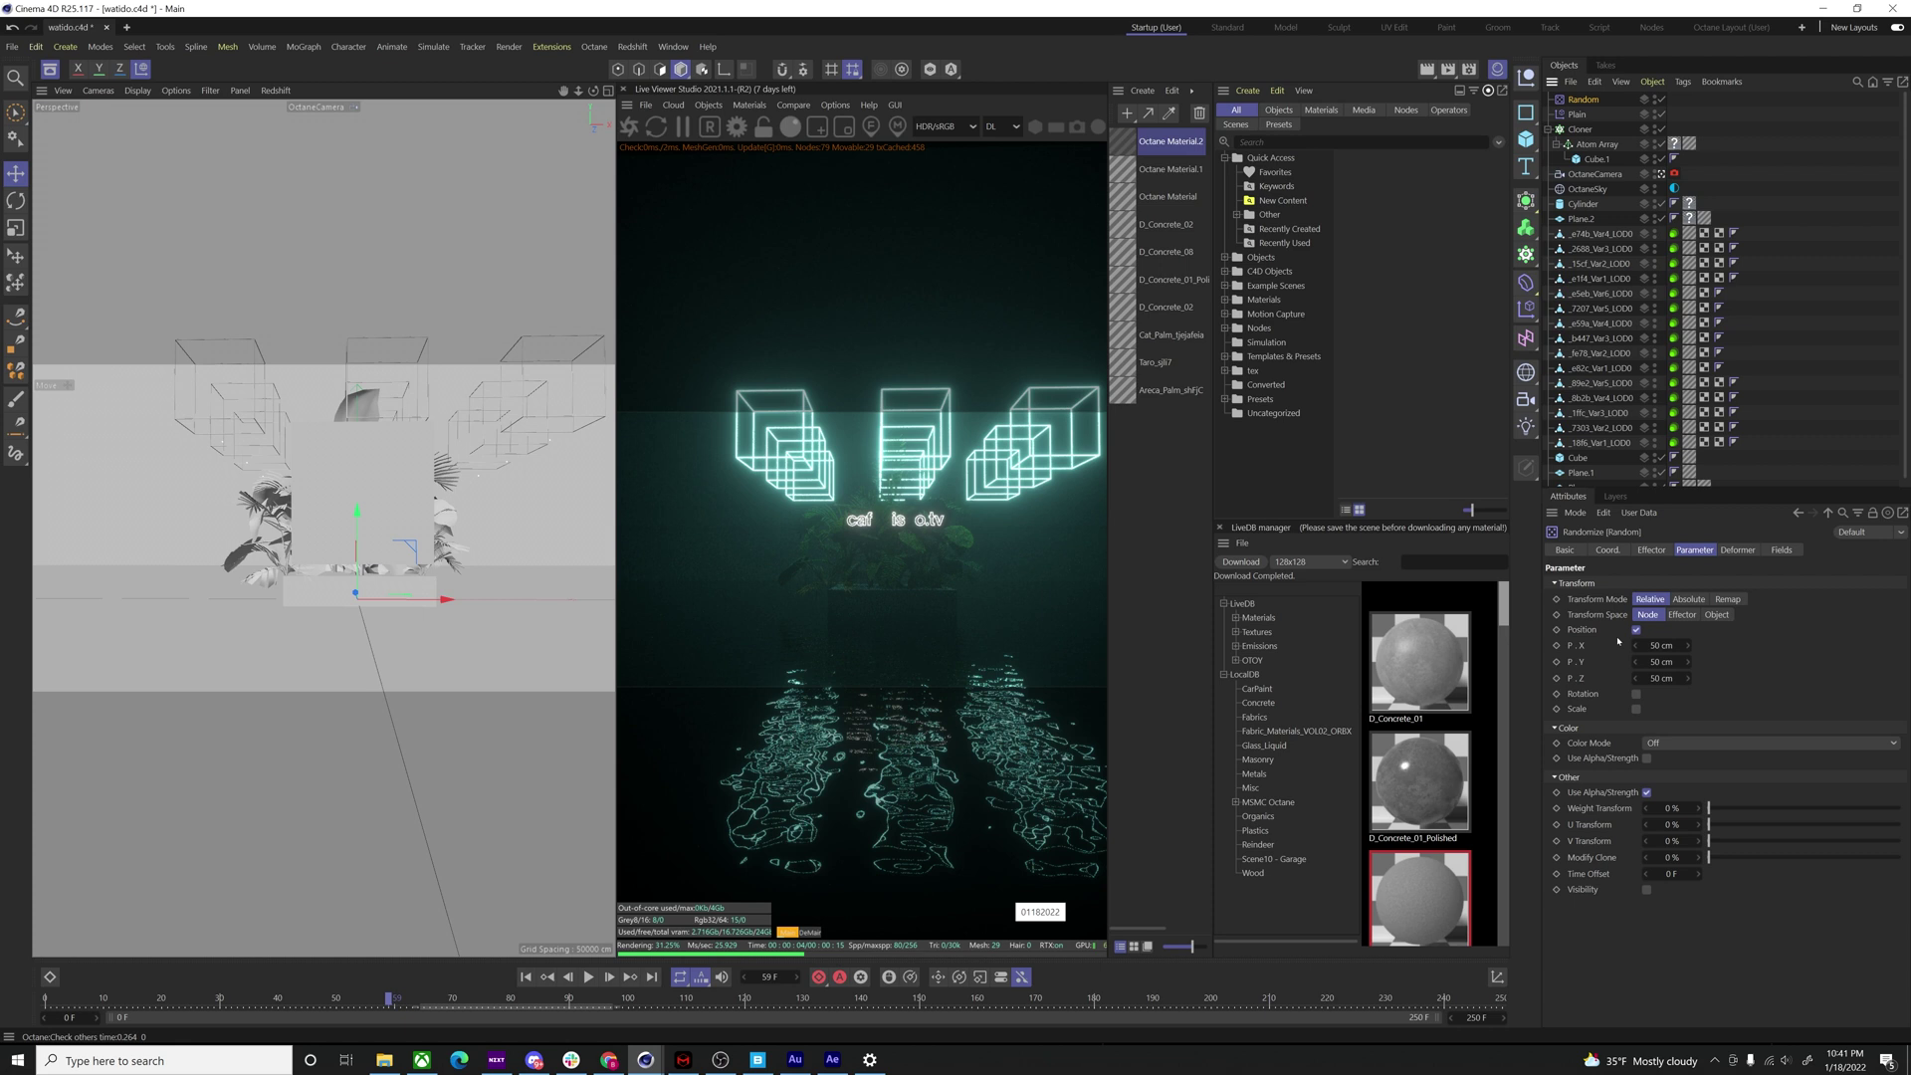
{"action": "mouse_move", "coordinate": [1653, 646]}
{"action": "left_mouse_down"}
{"action": "mouse_move", "coordinate": [1696, 646]}
{"action": "mouse_move", "coordinate": [1667, 678]}
{"action": "mouse_move", "coordinate": [1761, 678]}
{"action": "left_mouse_up"}
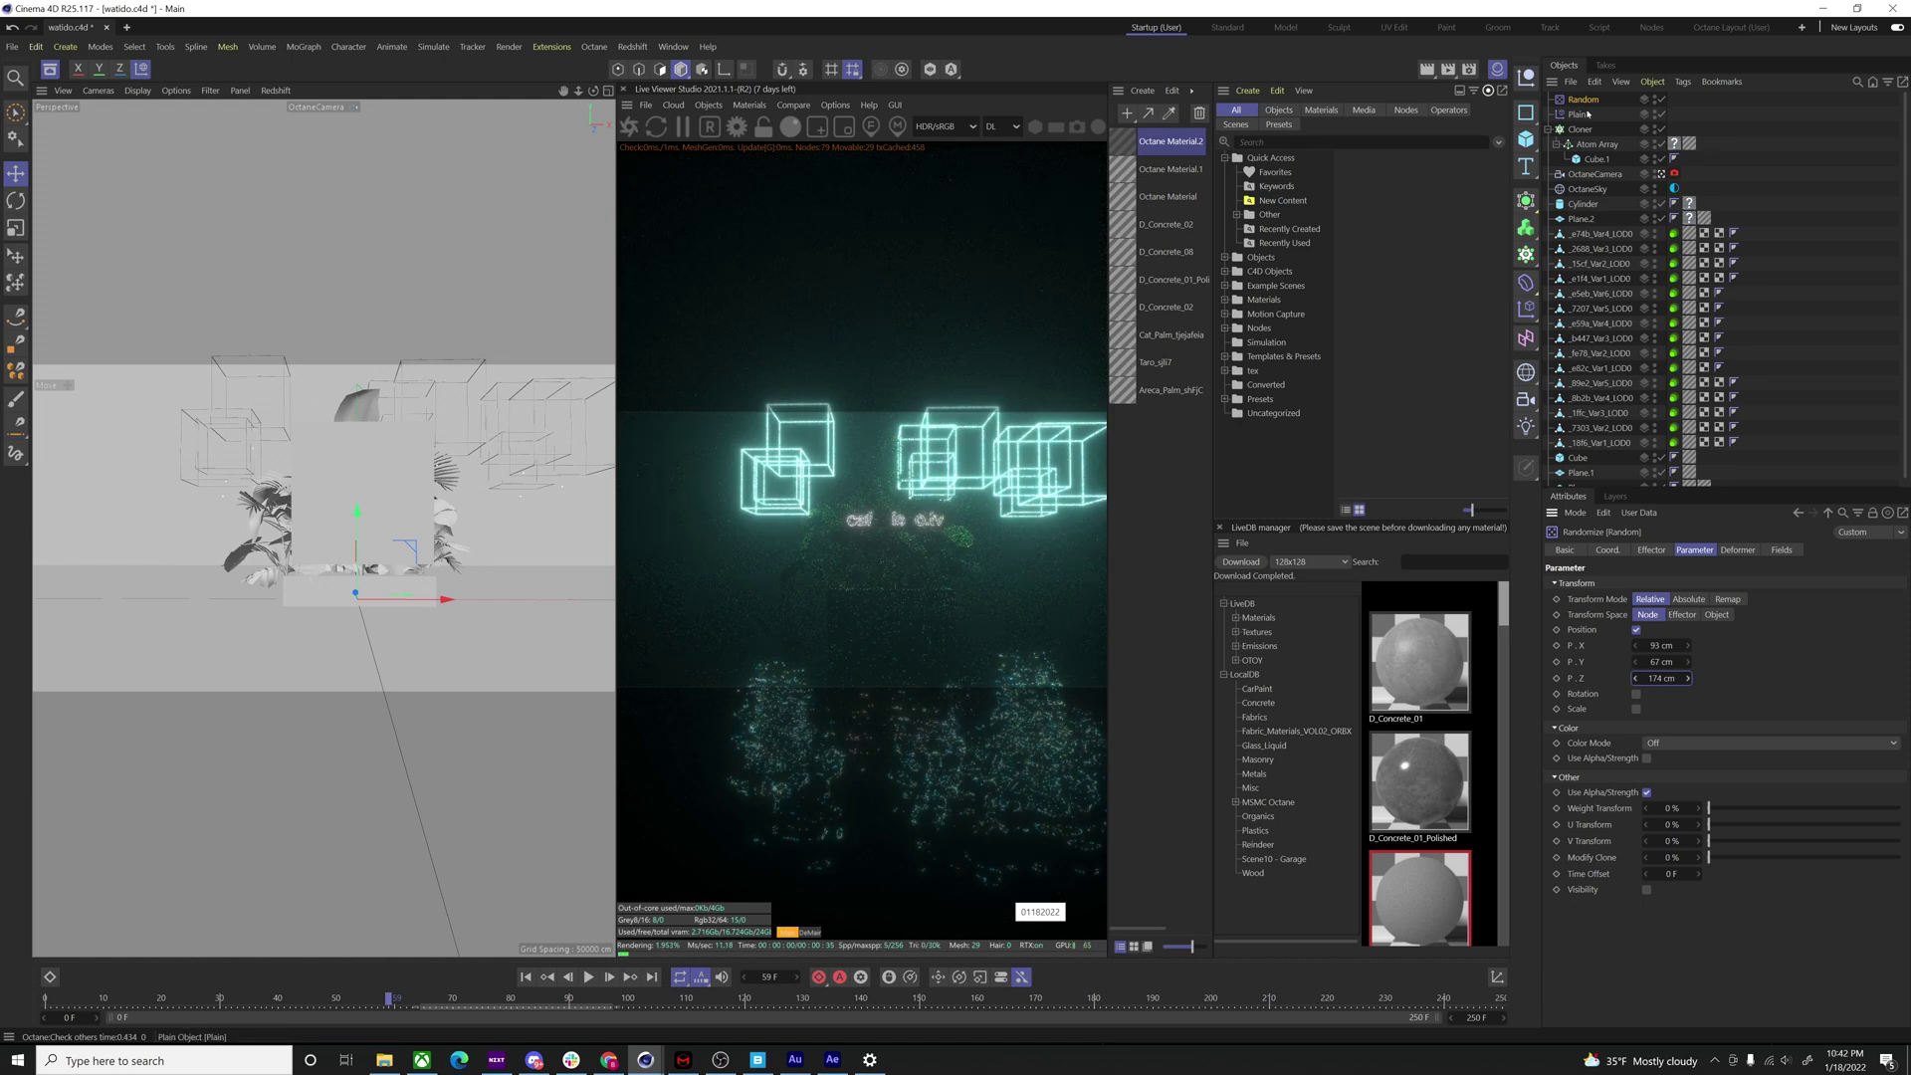
- Add a Random Field to the Plain effector's falloff fields
{"action": "left_click", "coordinate": [1587, 115]}
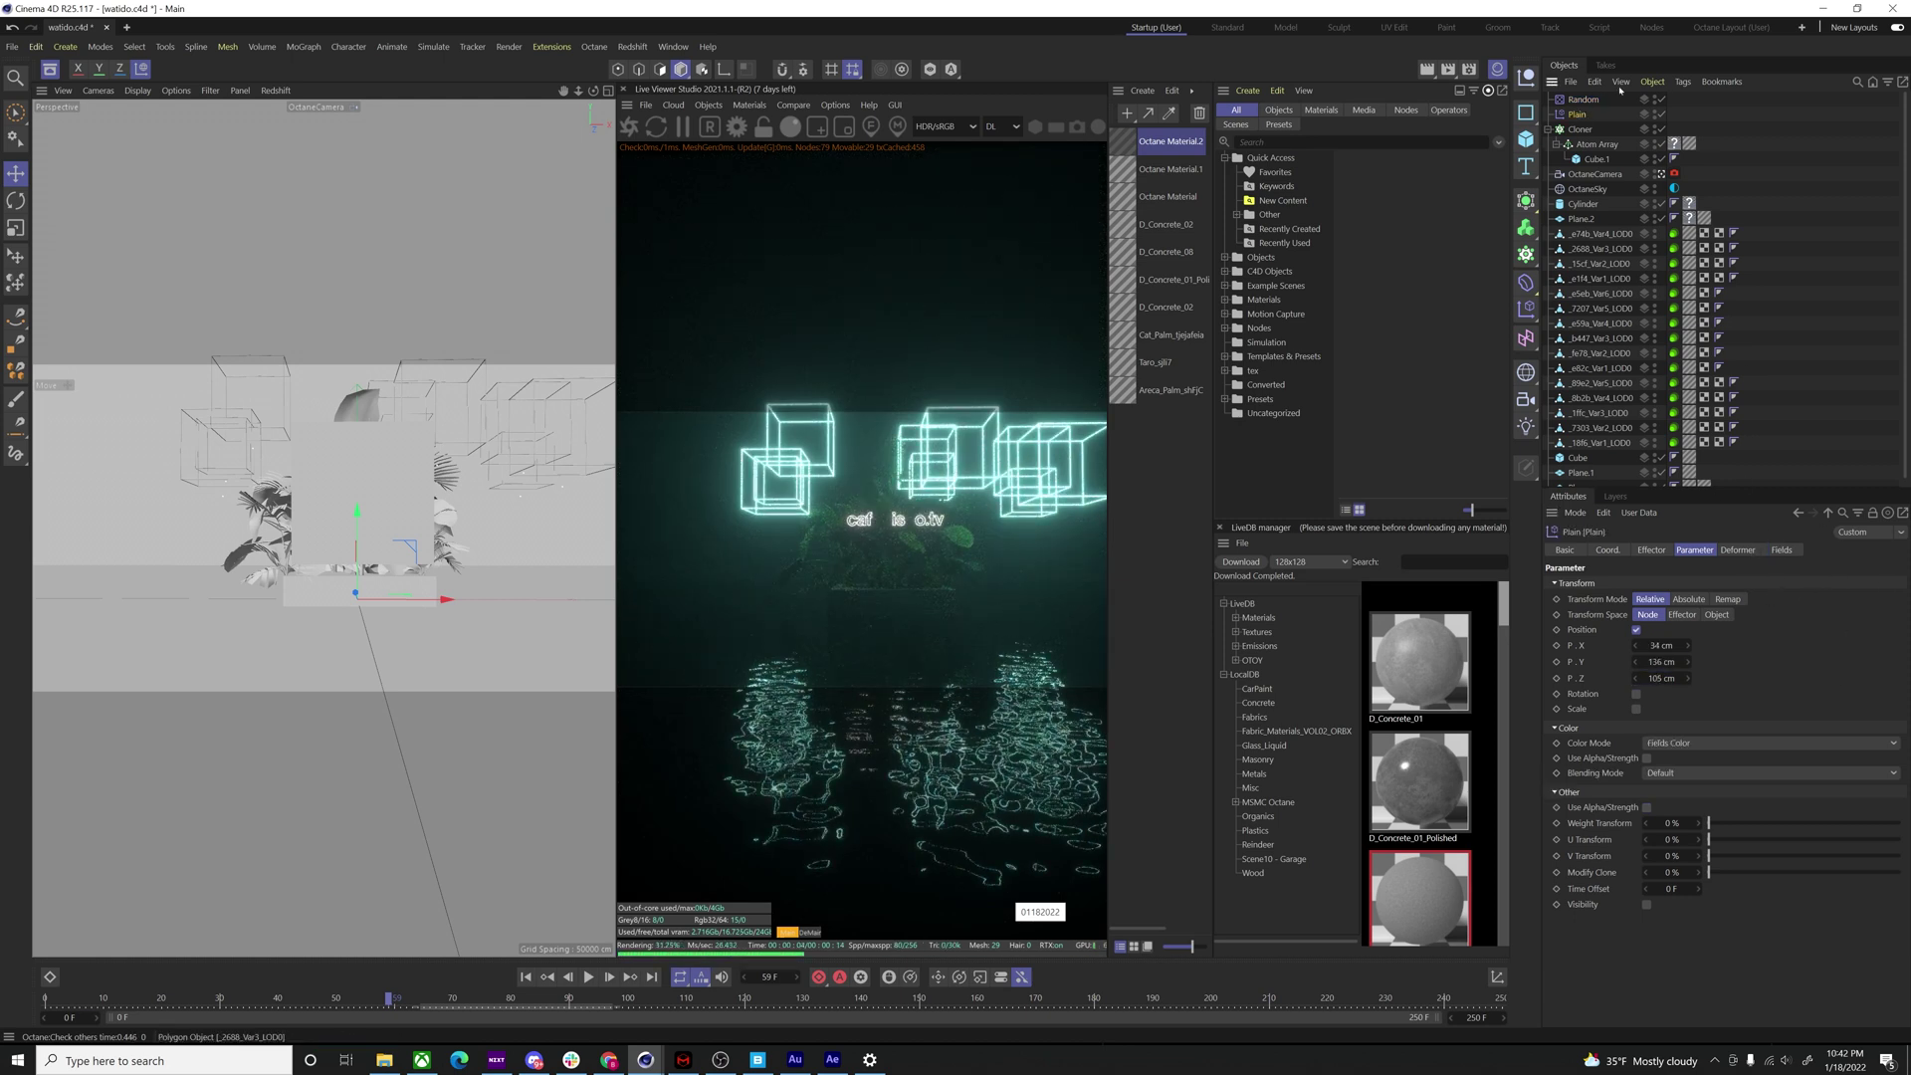
{"action": "left_click", "coordinate": [1583, 99]}
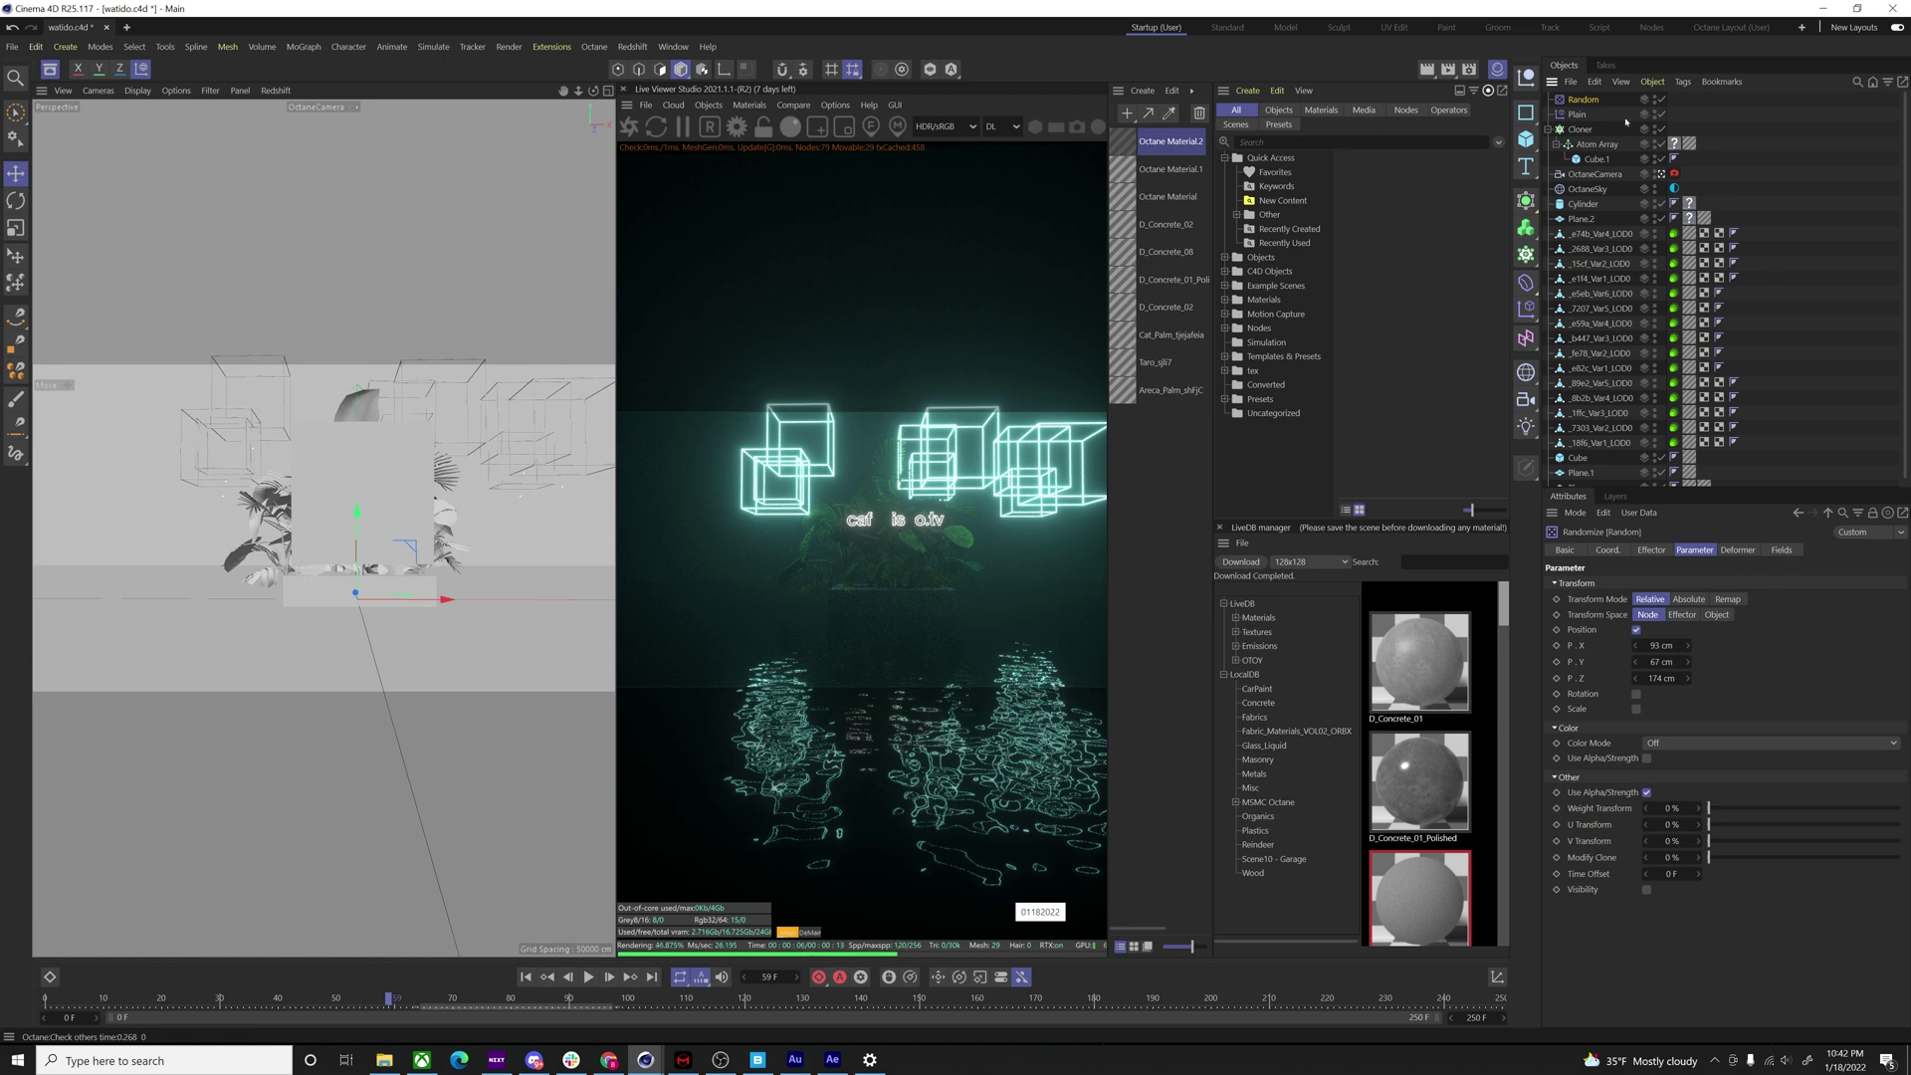
{"action": "left_click", "coordinate": [1580, 115]}
{"action": "left_click", "coordinate": [1779, 550]}
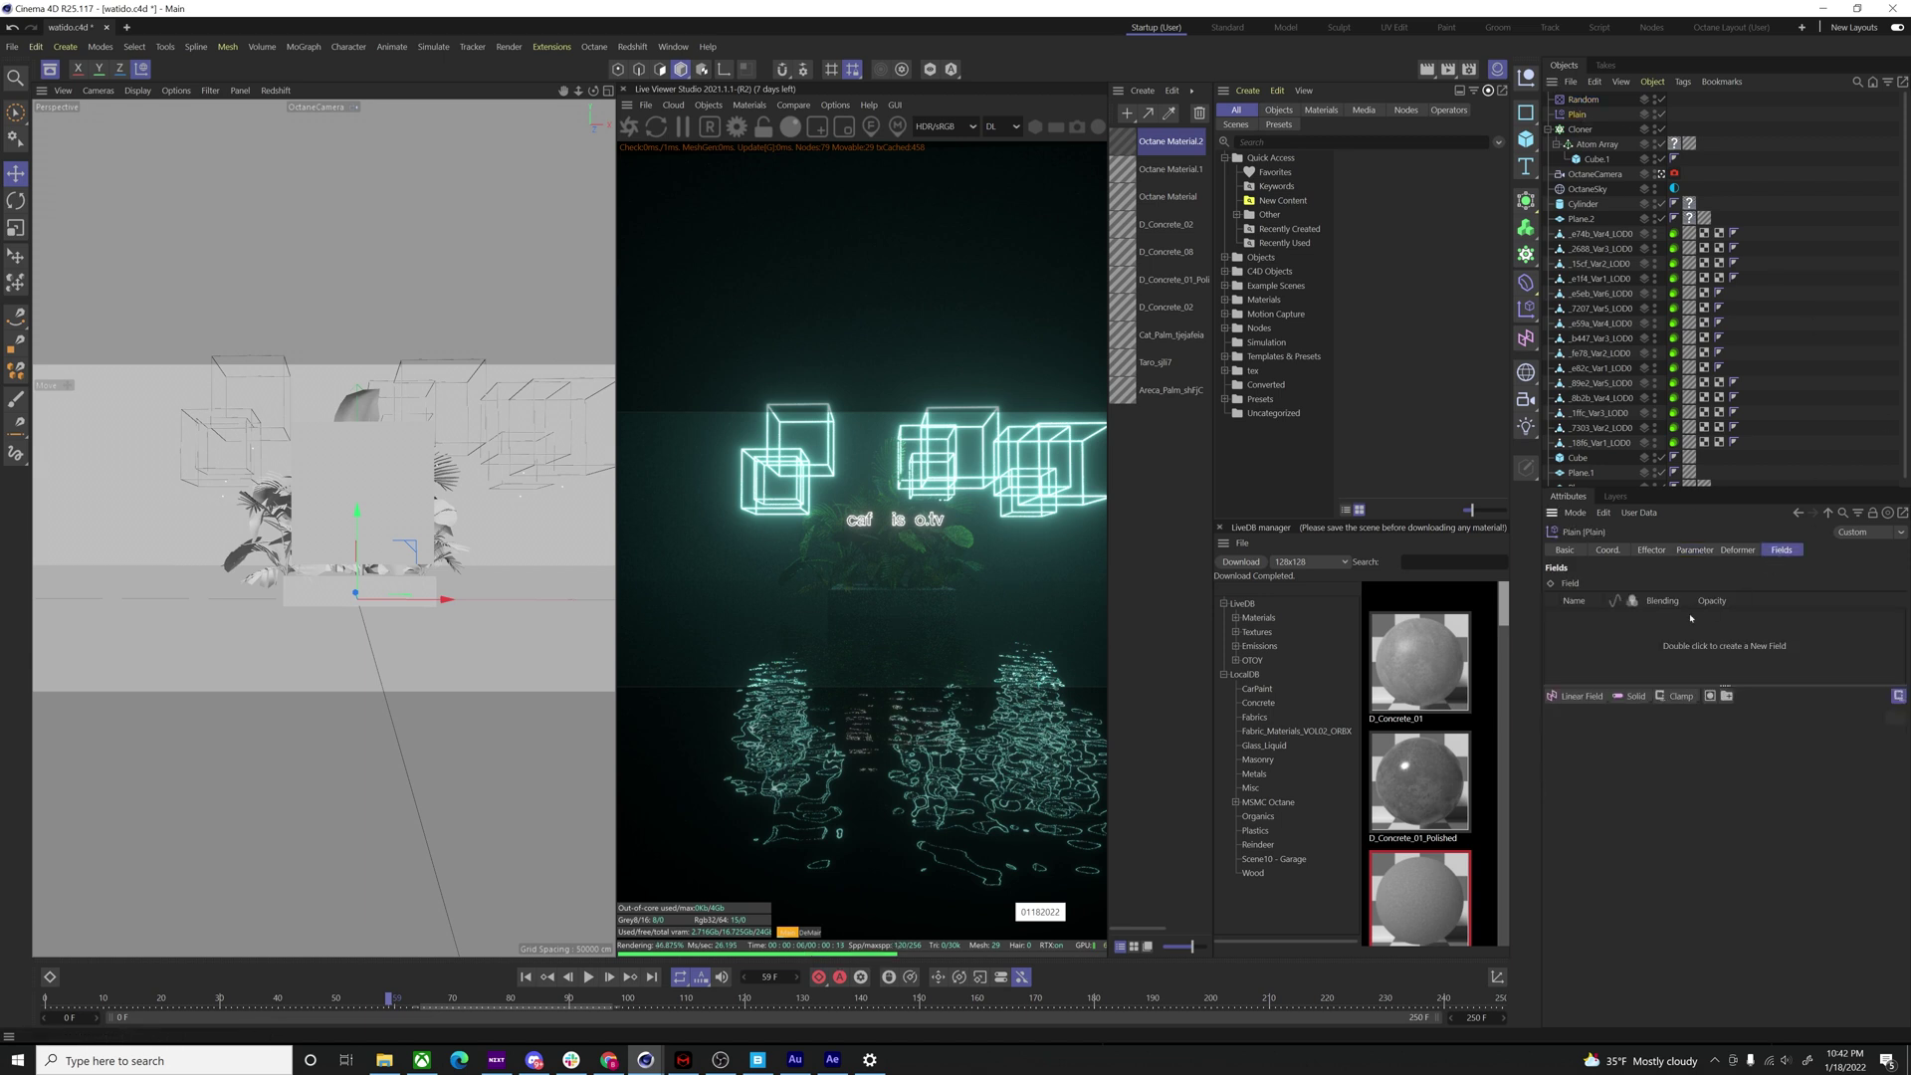
{"action": "left_click", "coordinate": [1592, 699]}
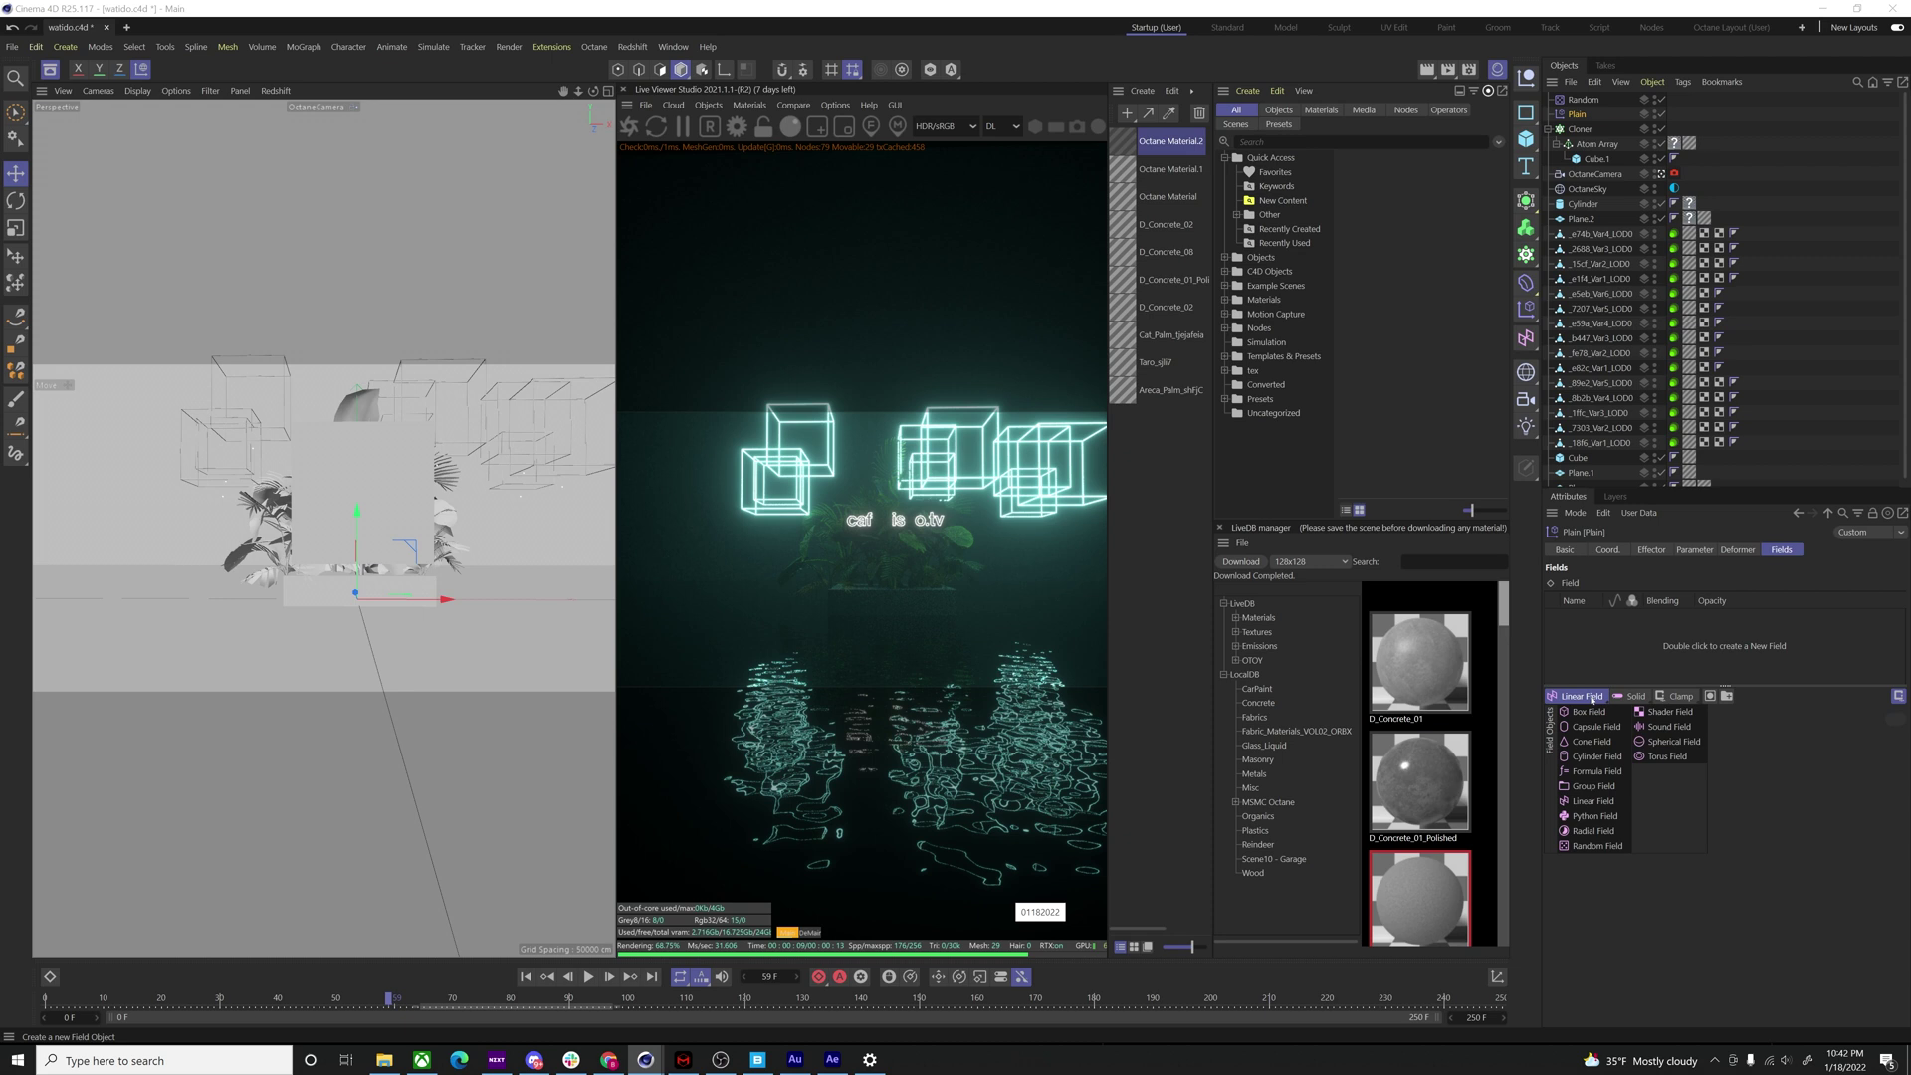
{"action": "left_click", "coordinate": [1597, 845]}
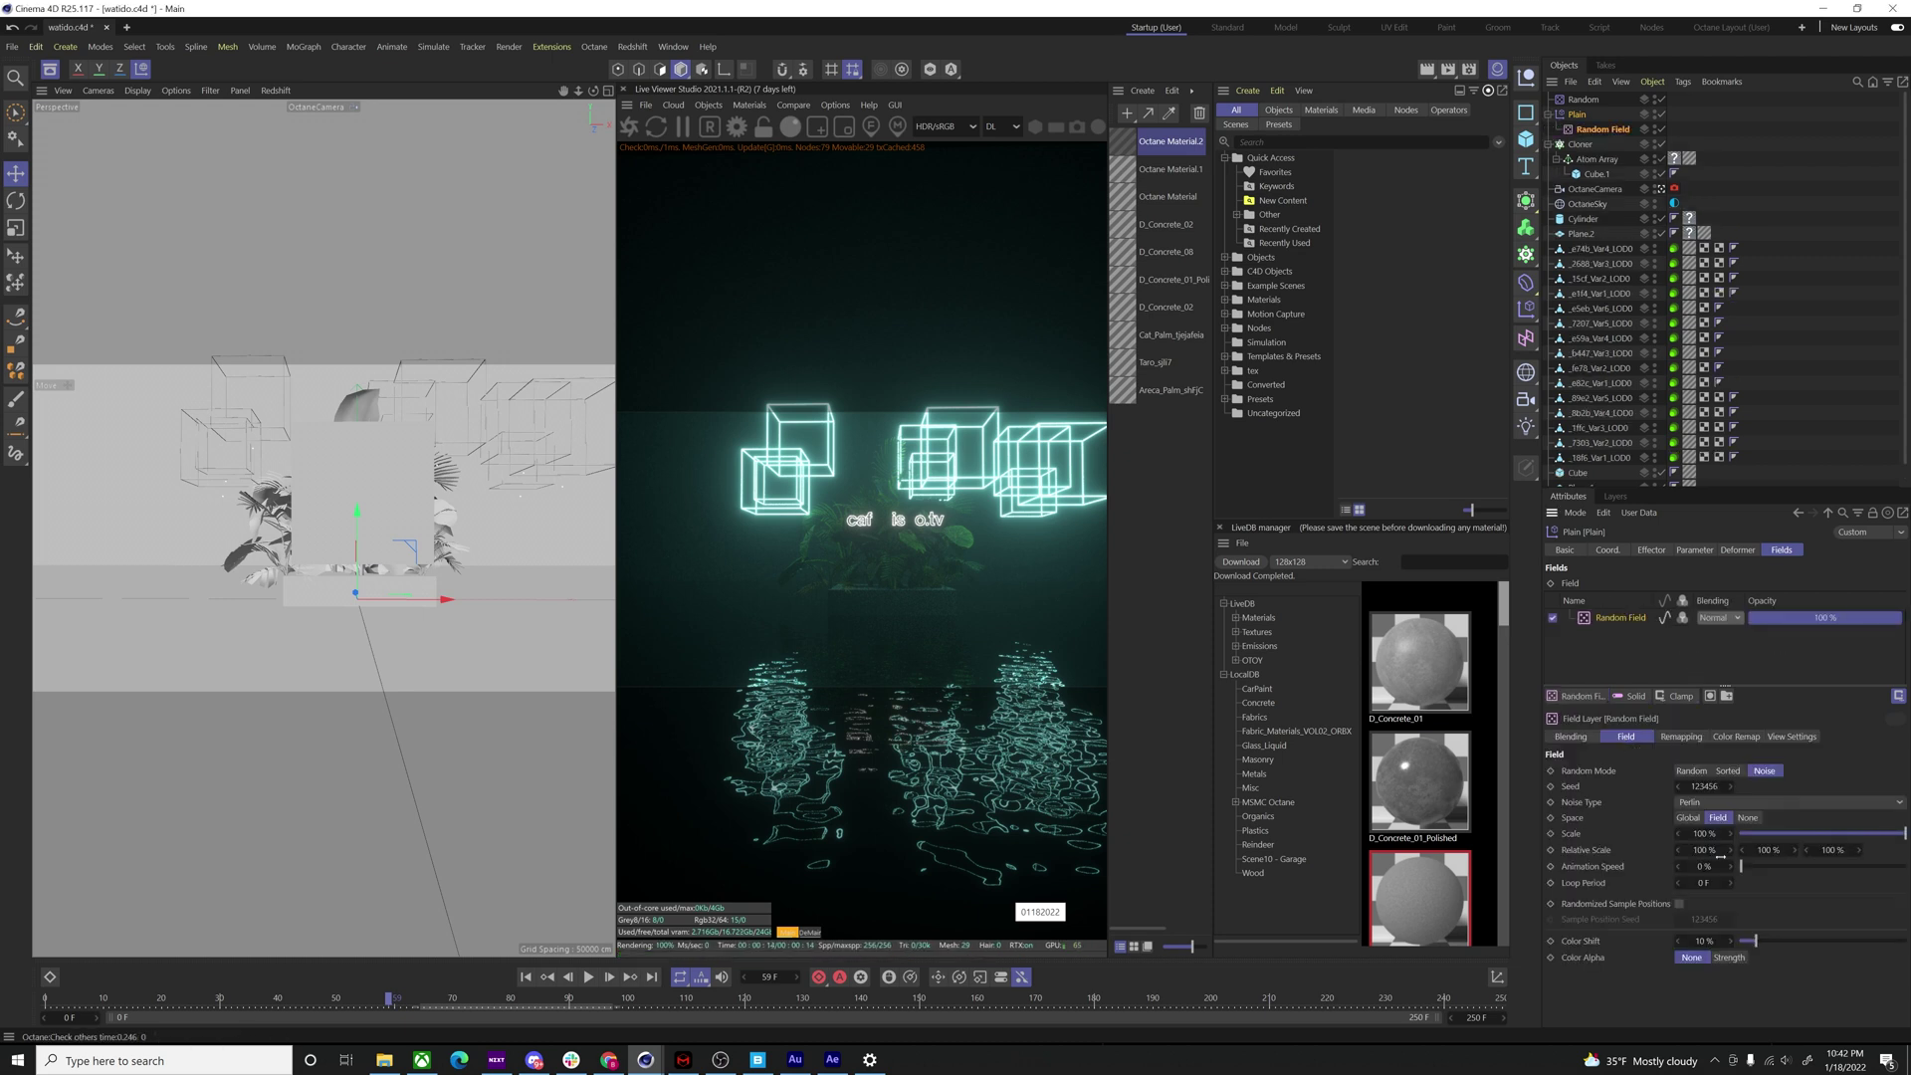
- Set the Random Field's animation speed to 19% and loop period to 250 F, and play the animation from the first frame
{"action": "left_click", "coordinate": [1772, 866]}
{"action": "left_click", "coordinate": [1705, 882]}
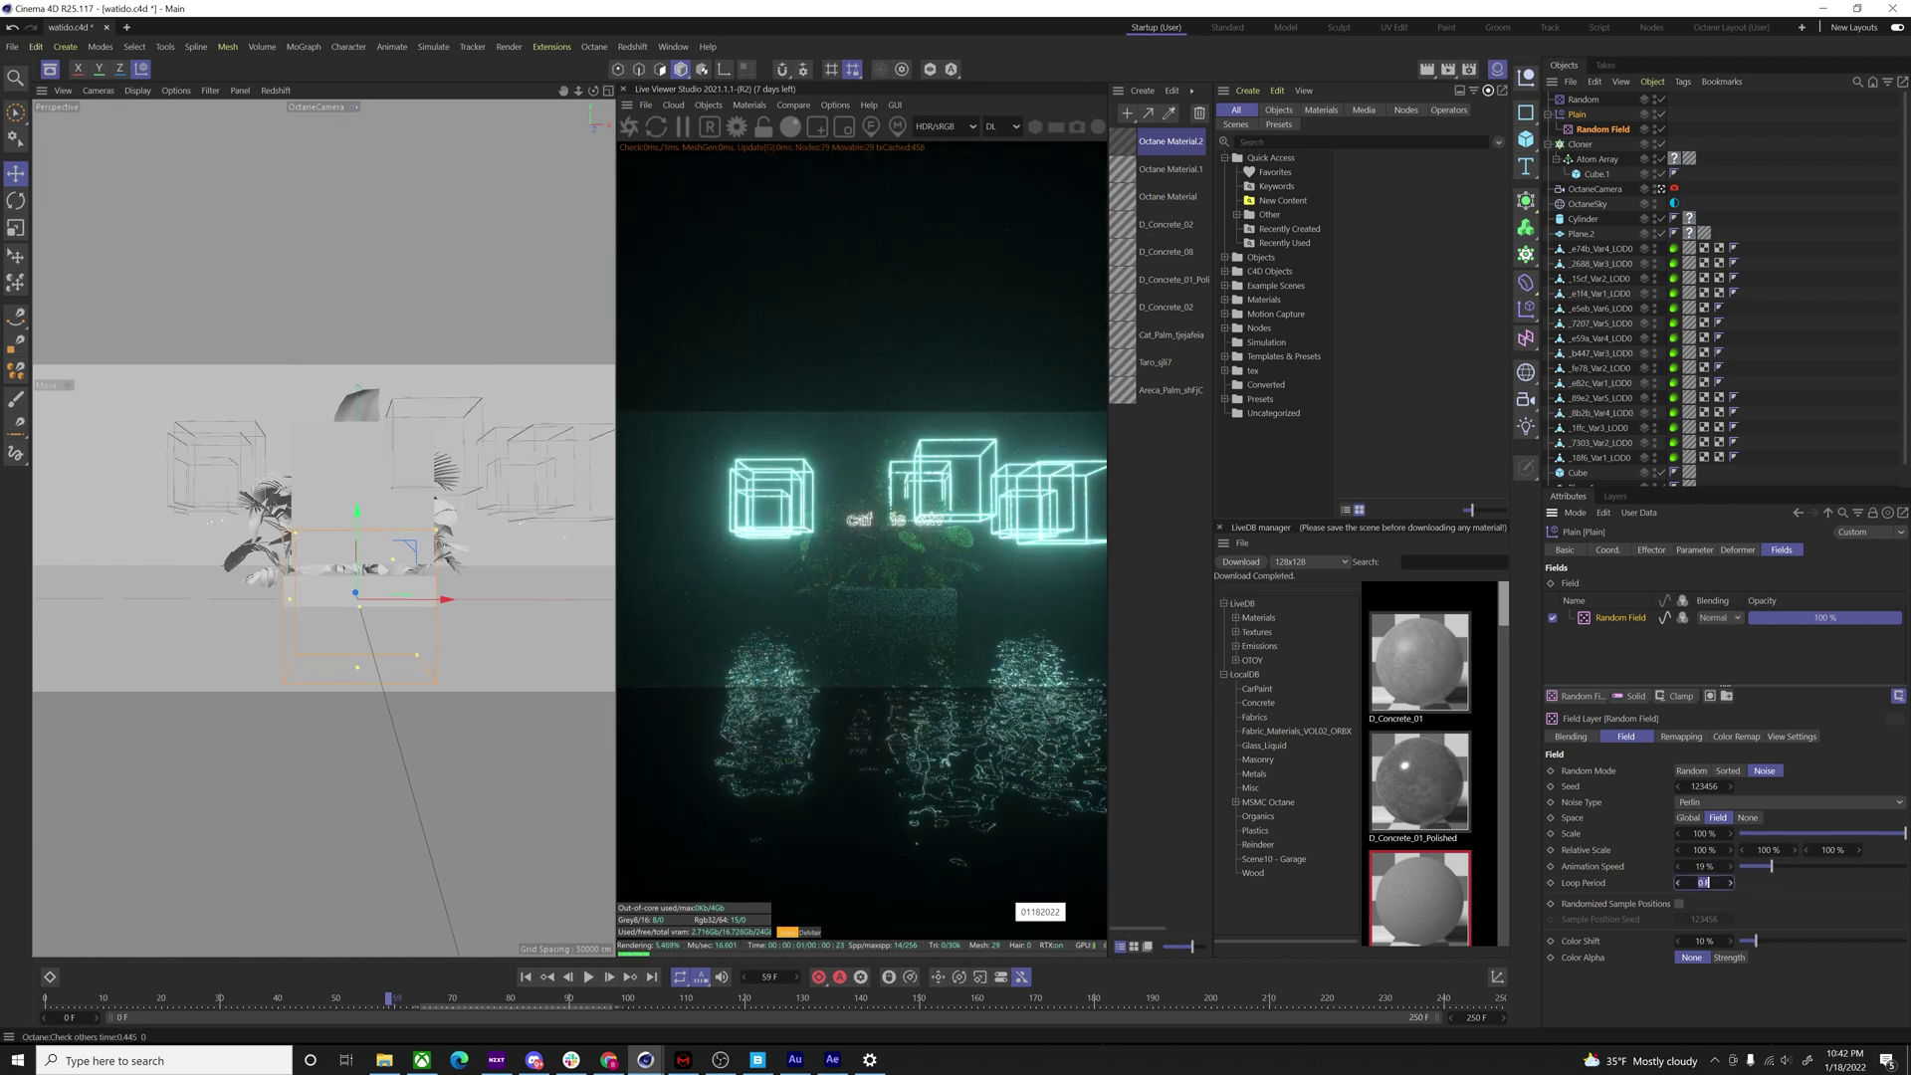
{"action": "type", "text": "250"}
{"action": "key", "text": "Return"}
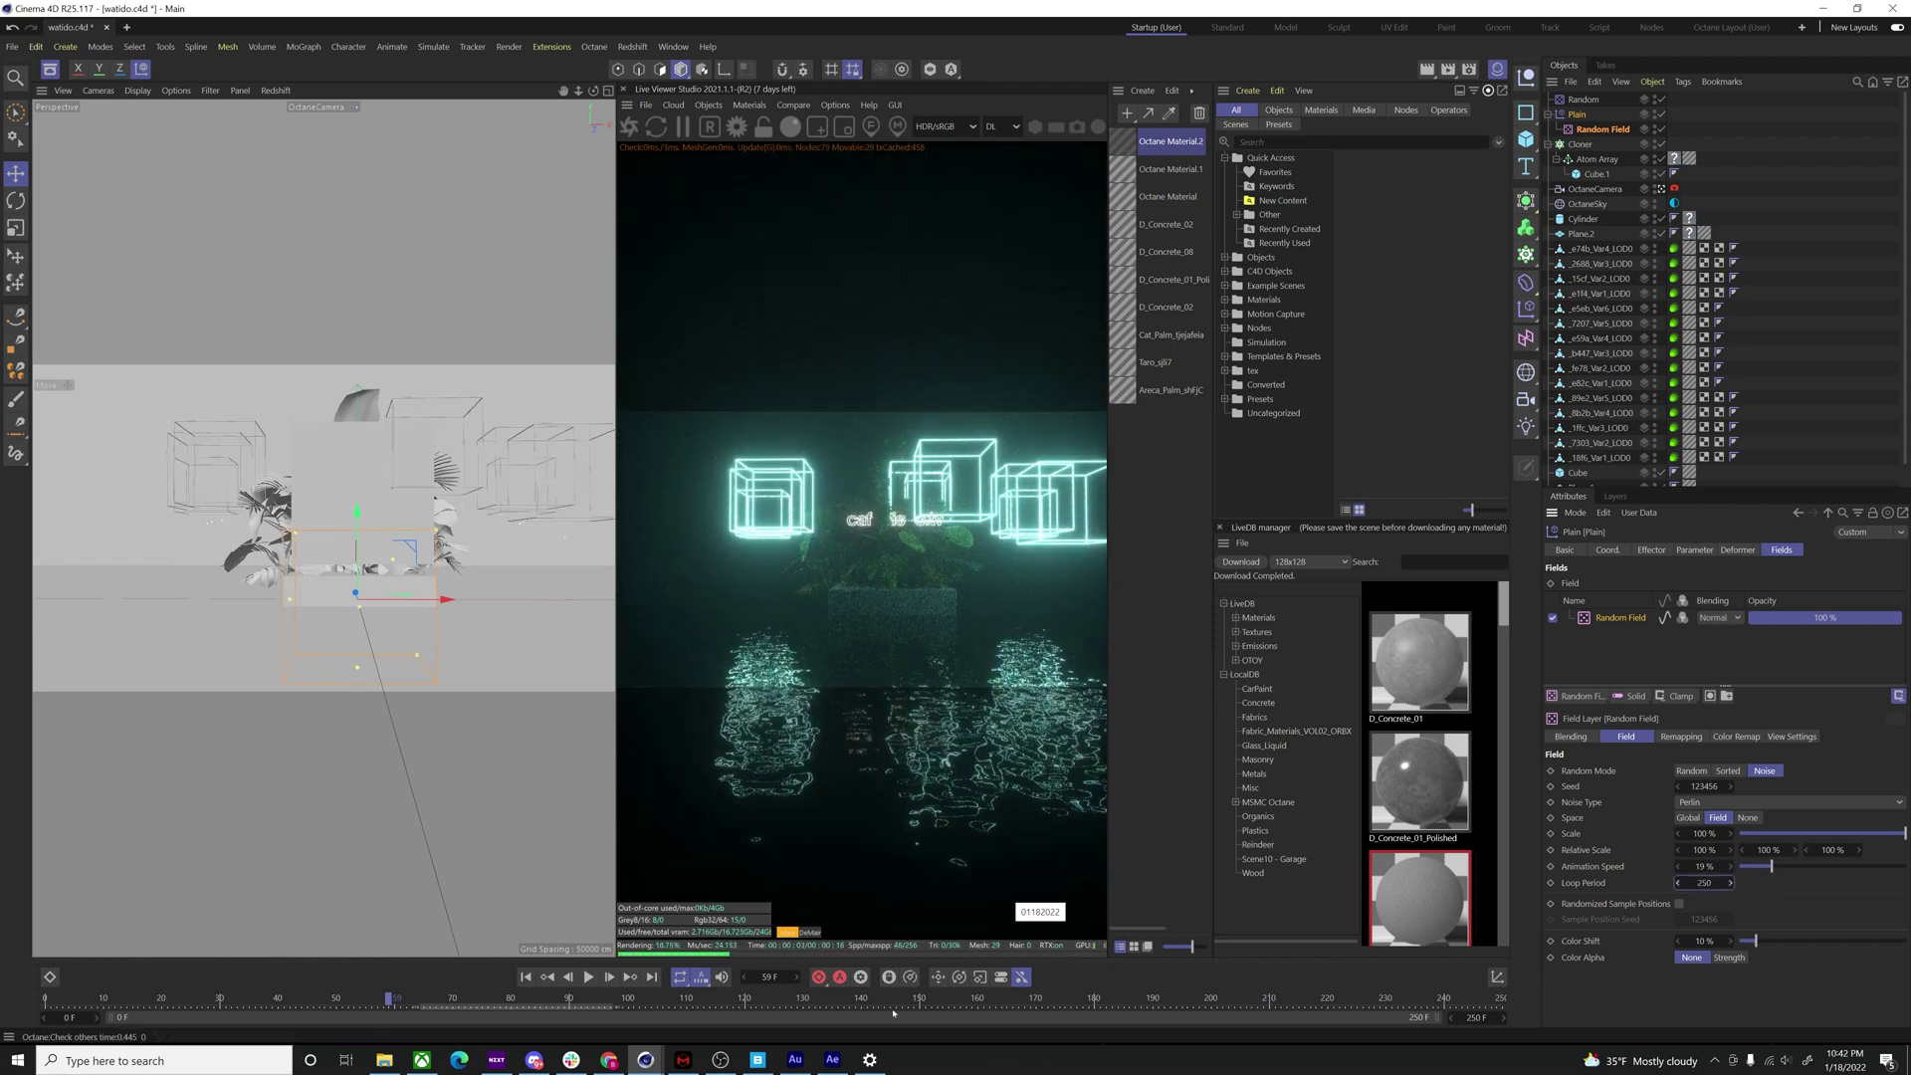
{"action": "left_click", "coordinate": [525, 977]}
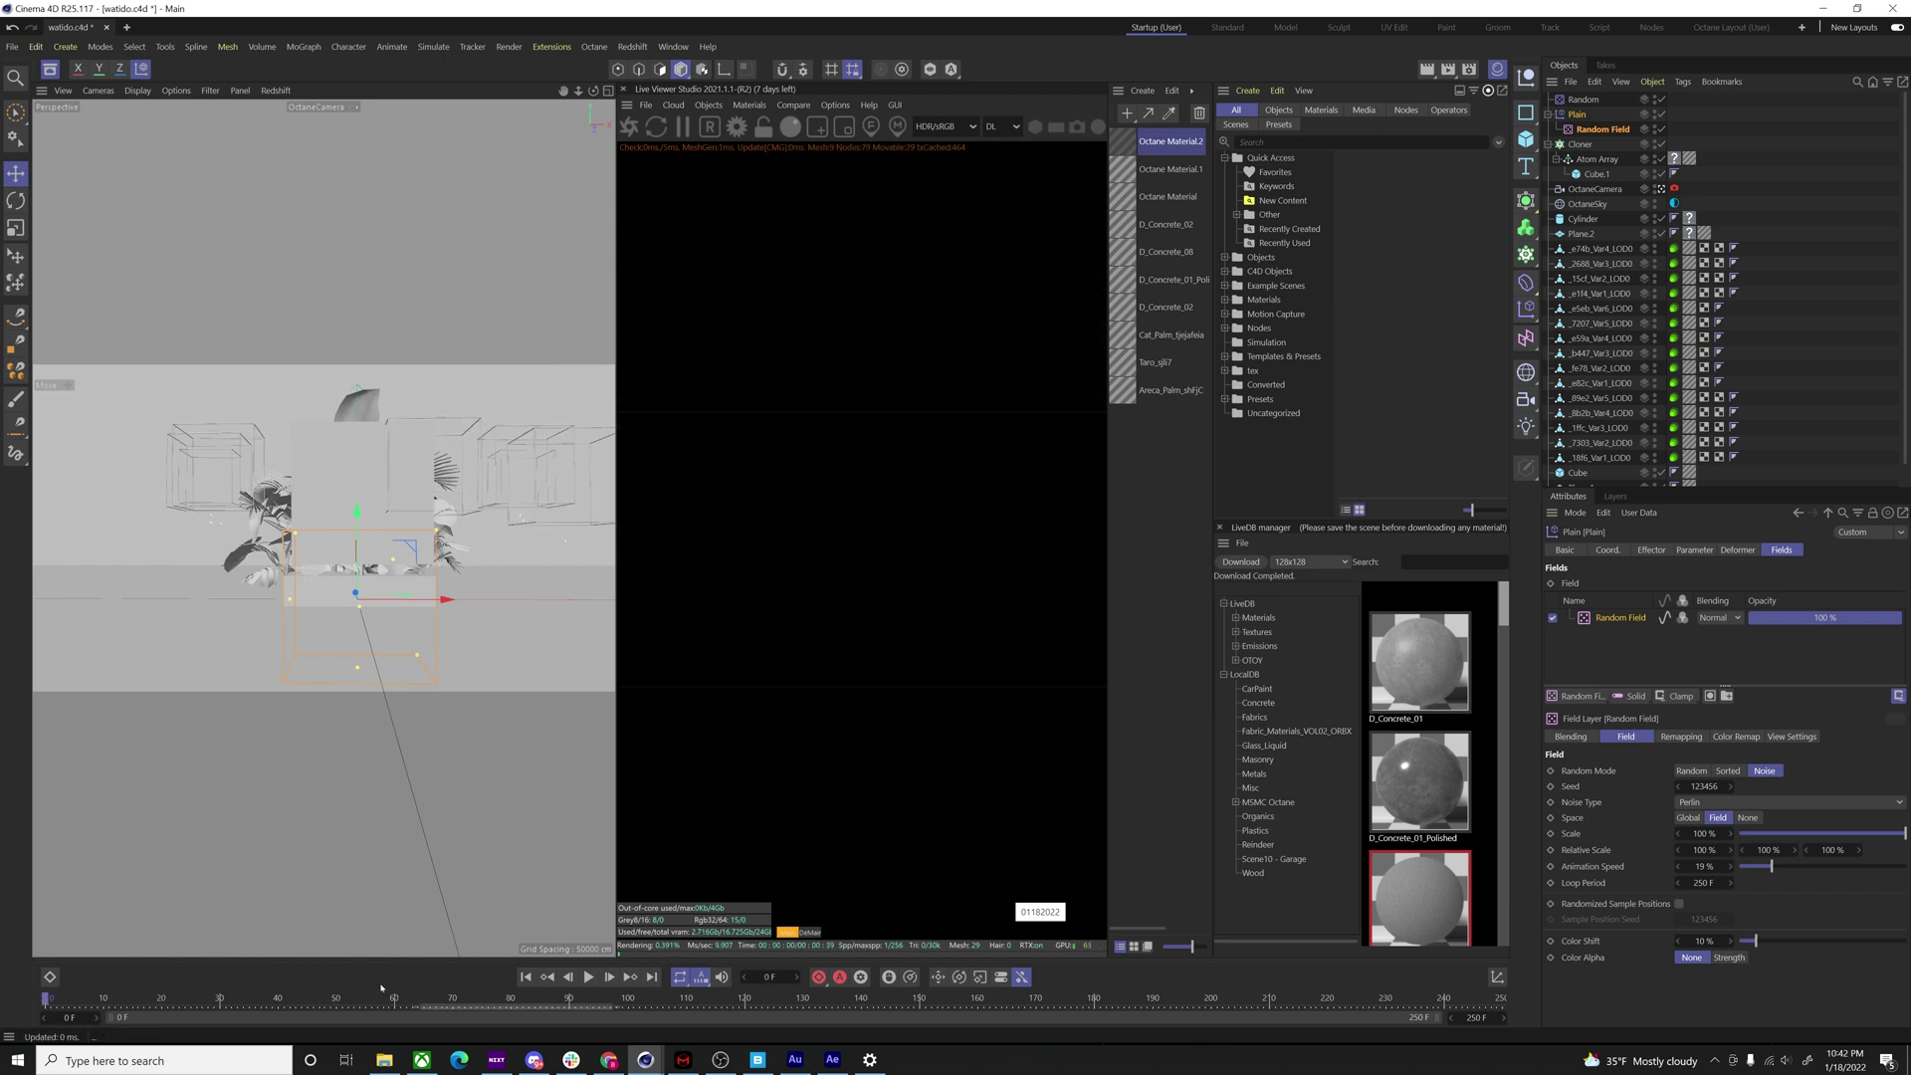
{"action": "left_click", "coordinate": [589, 977]}
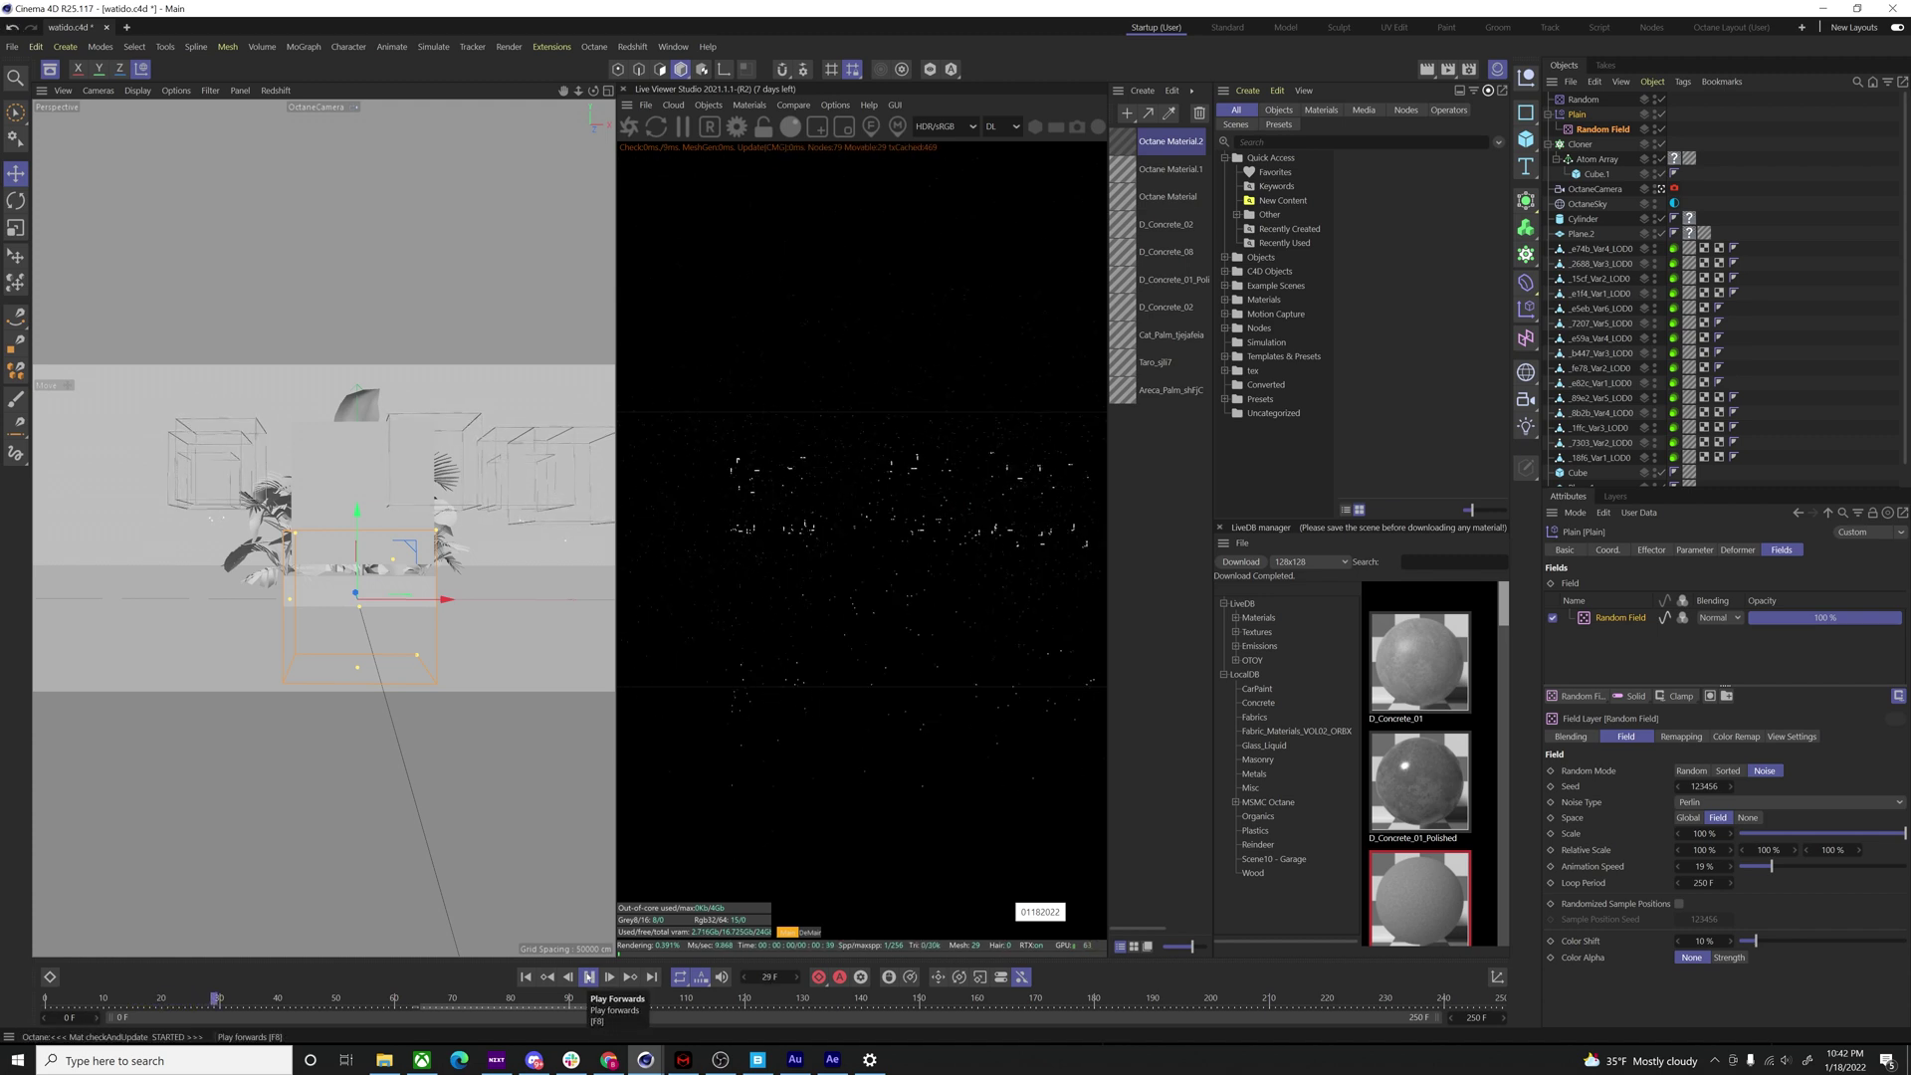
- Stop the playback, go to frame 84, and duplicate the Atom Array with its cube inside the Cloner
{"action": "left_click", "coordinate": [589, 976]}
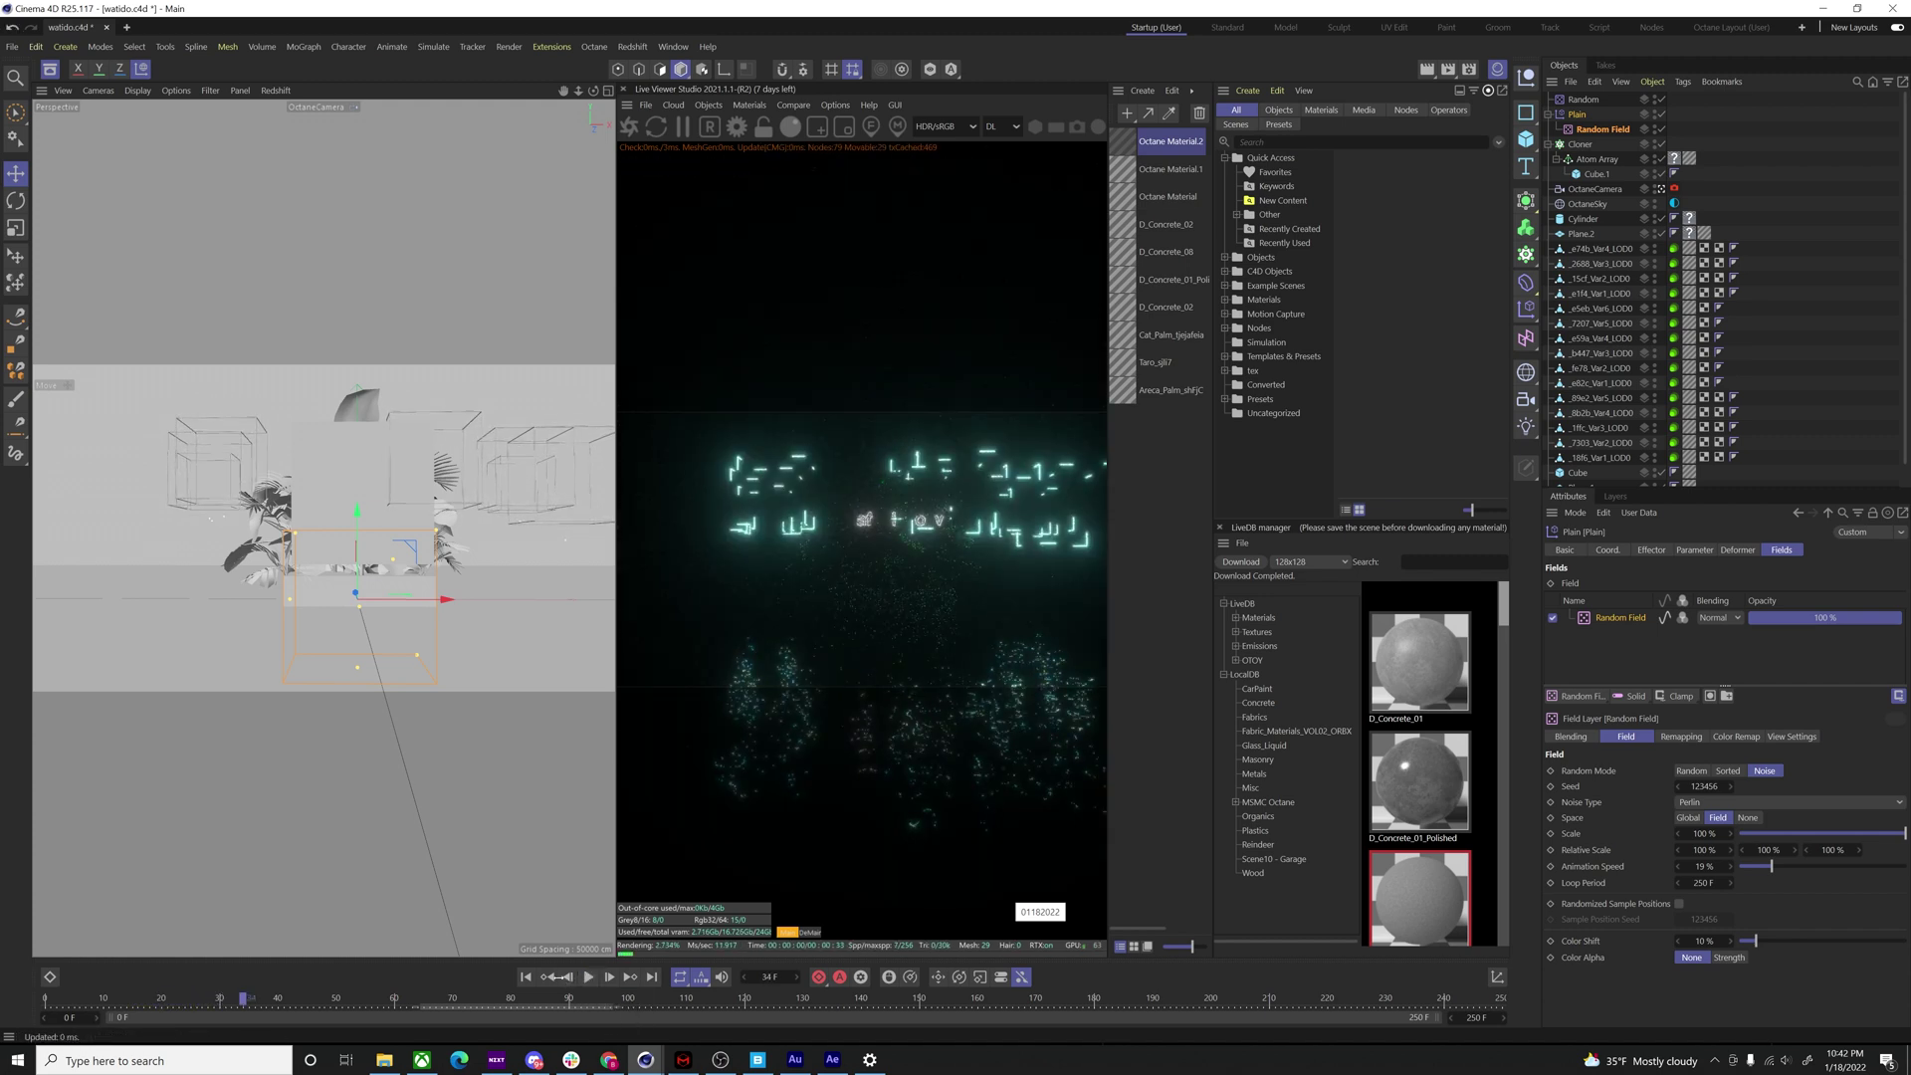
{"action": "left_click", "coordinate": [534, 998]}
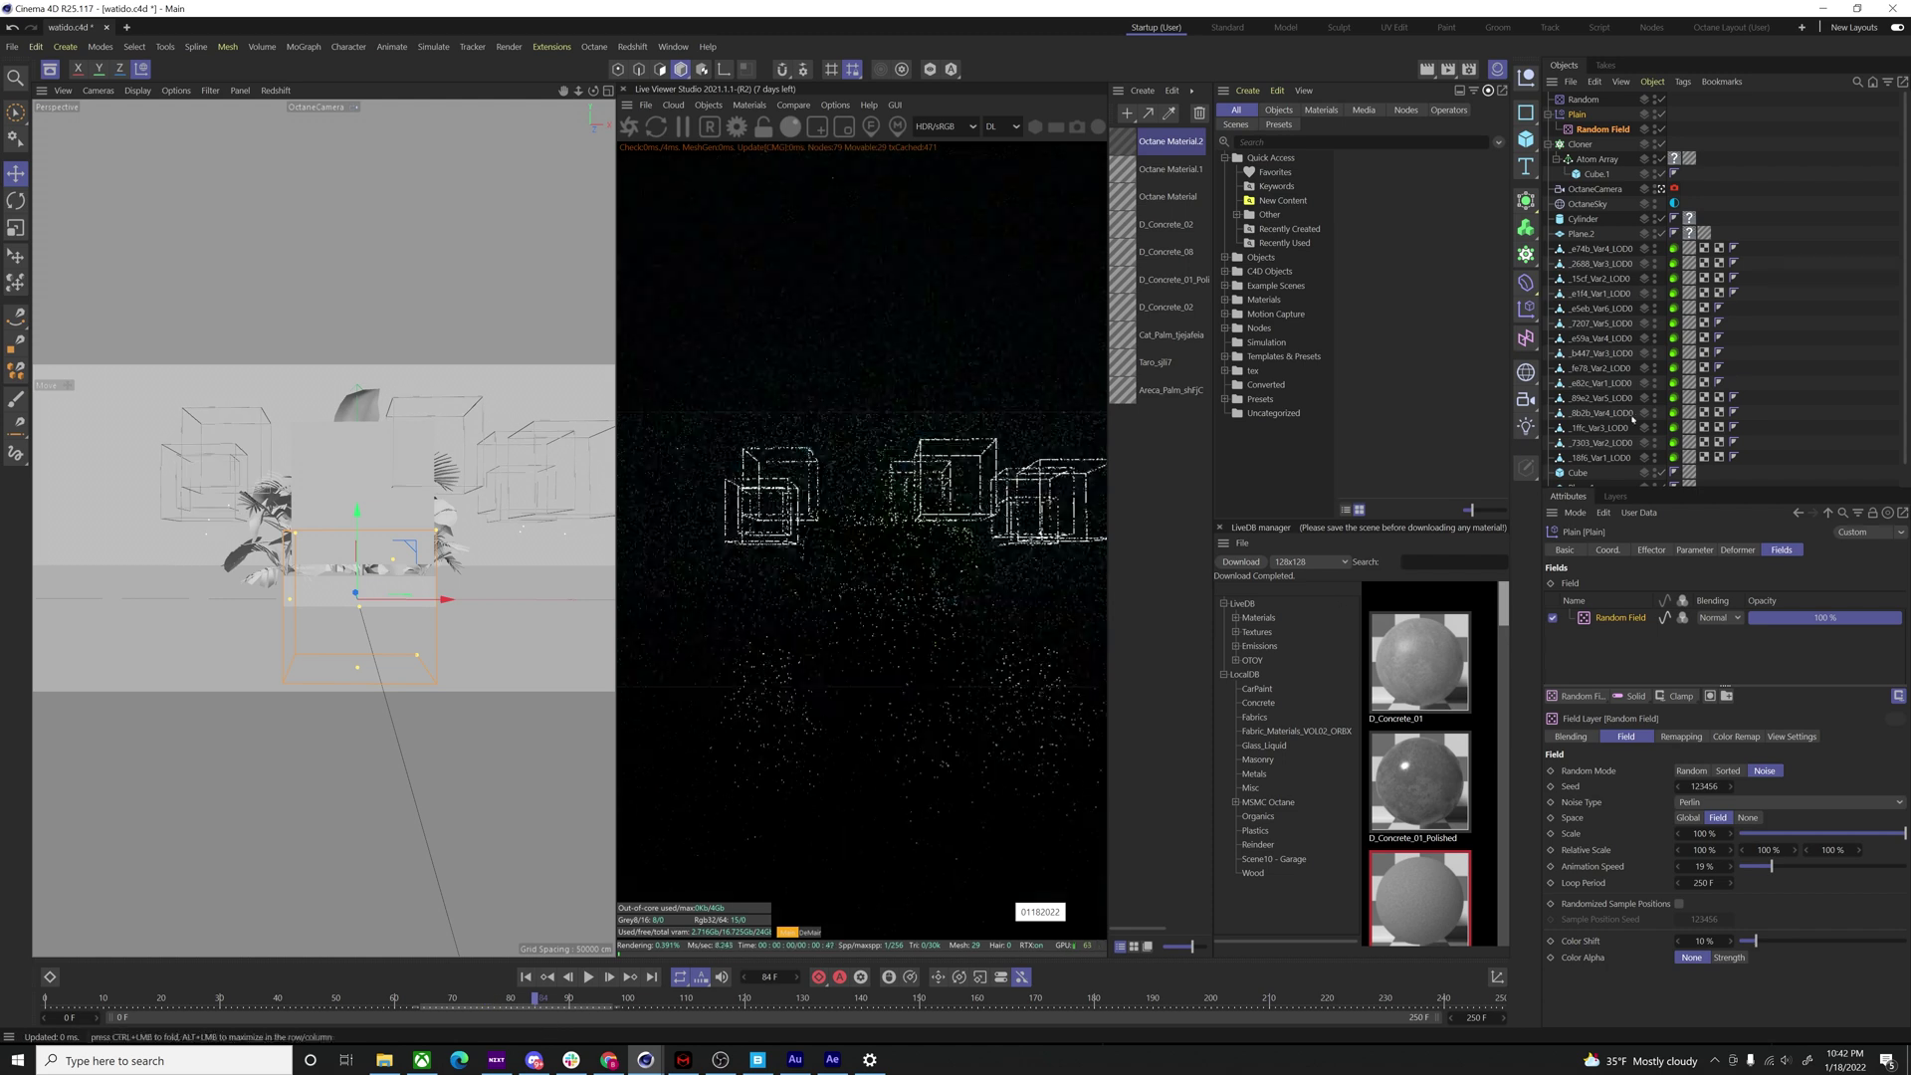
{"action": "left_click", "coordinate": [1597, 160]}
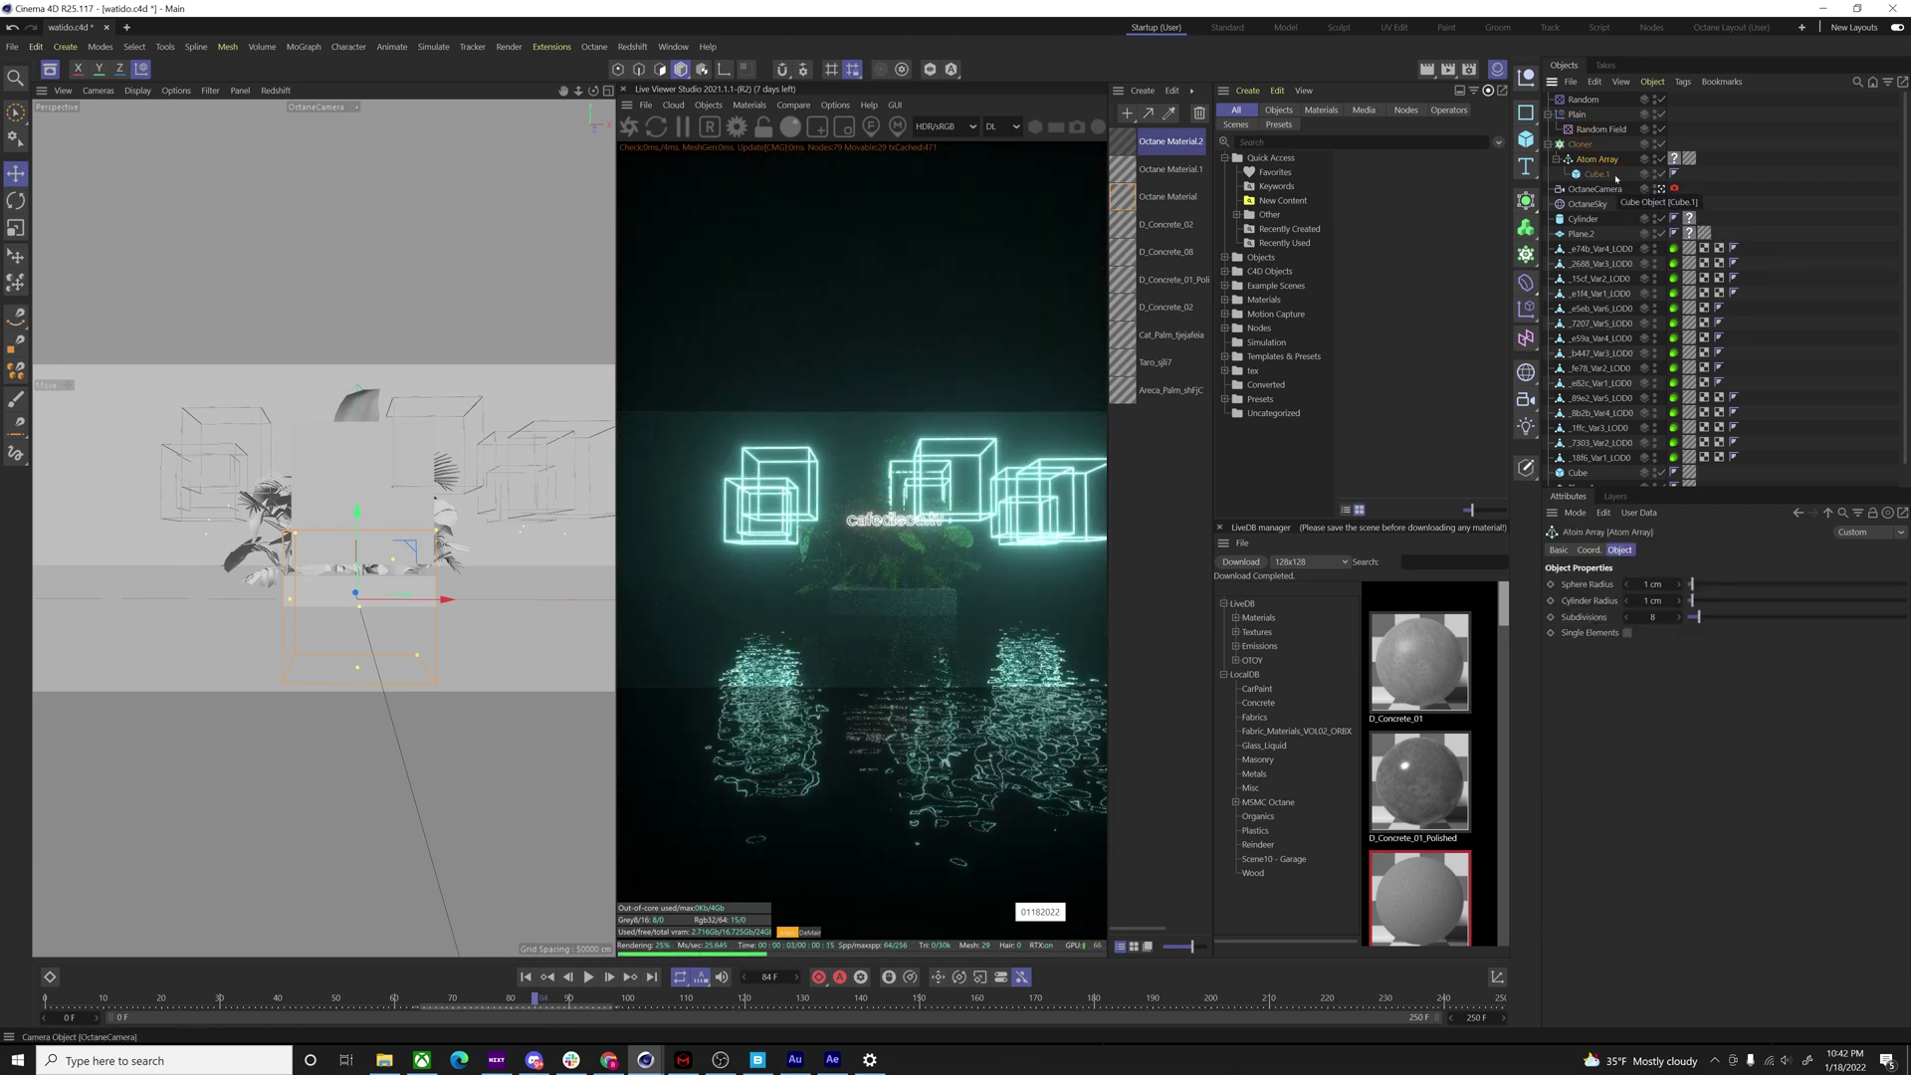
{"action": "left_click_drag", "start_coordinate": [1601, 163], "coordinate": [1586, 153], "text": "ctrl"}
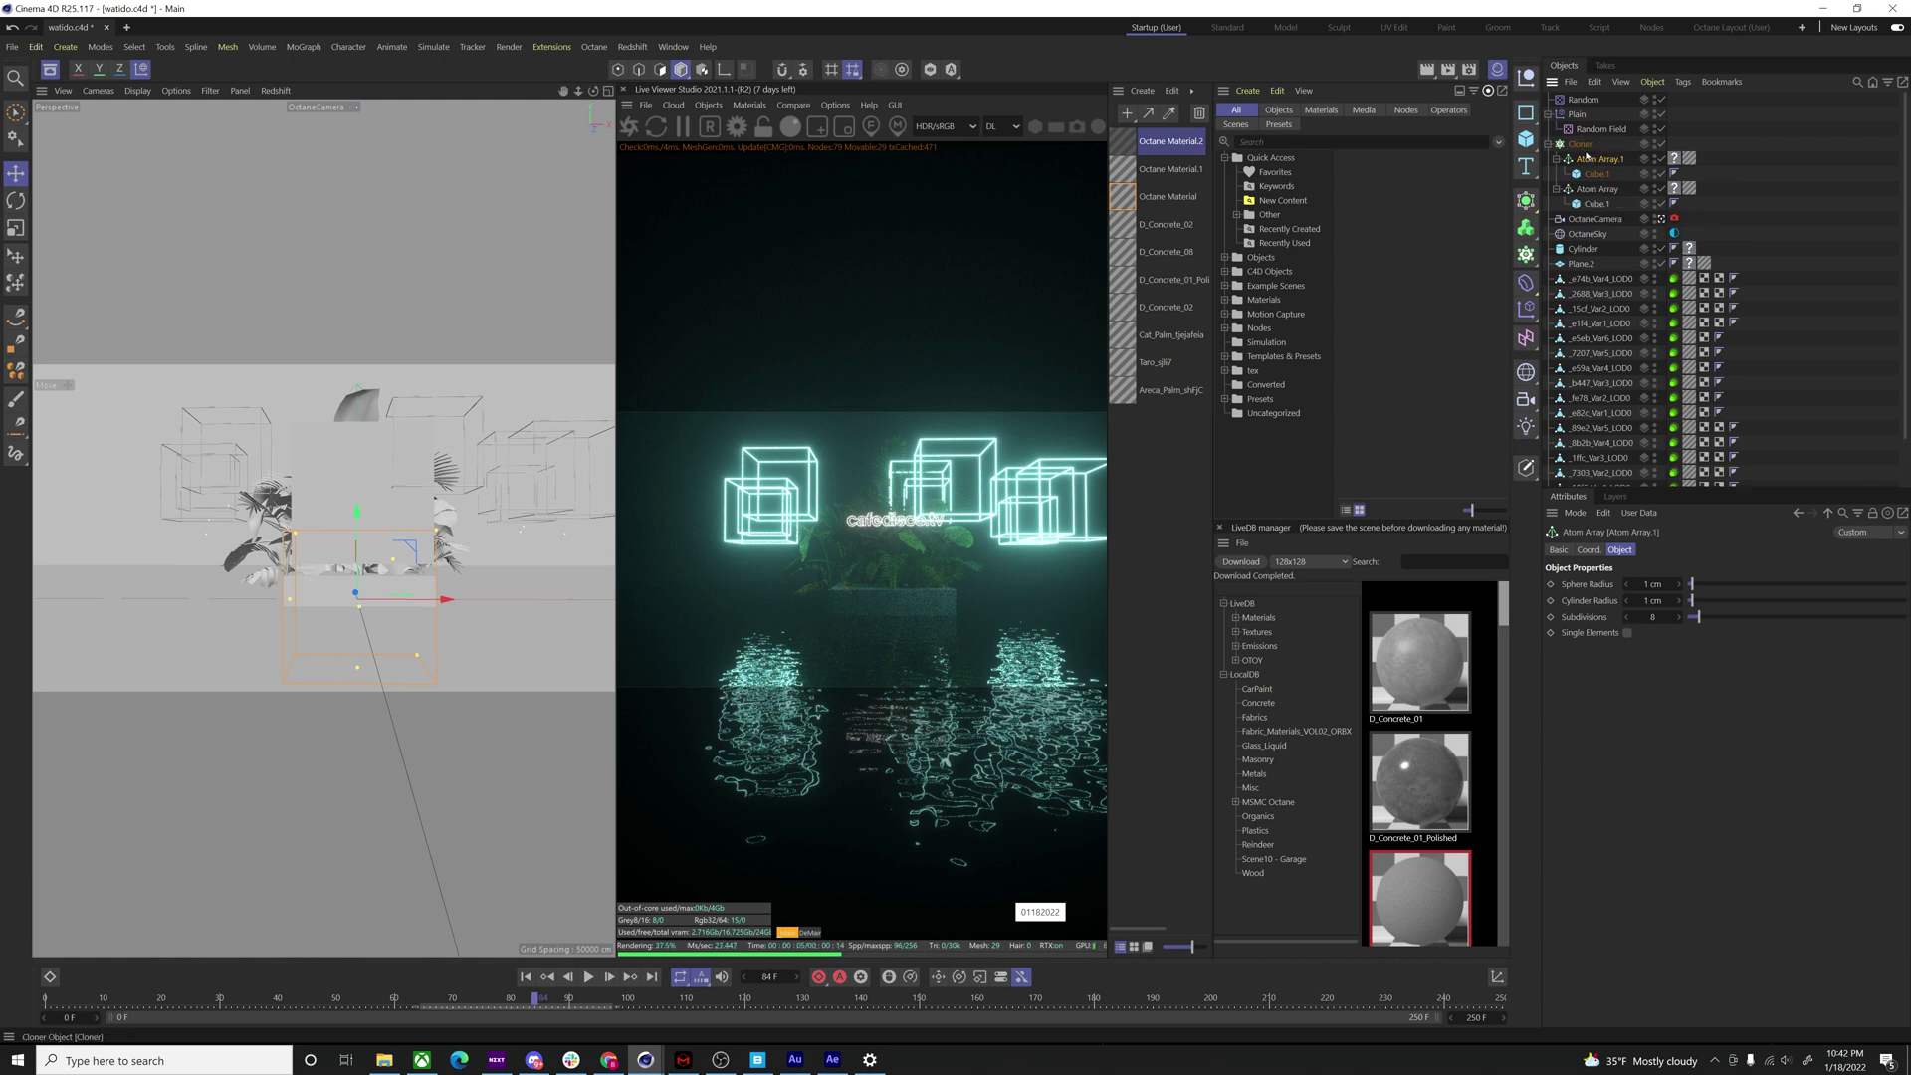
- Duplicate the glowing Octane Material used on the frames and delete the ImageTexture node from the copy's node graph
{"action": "left_click", "coordinate": [1688, 159]}
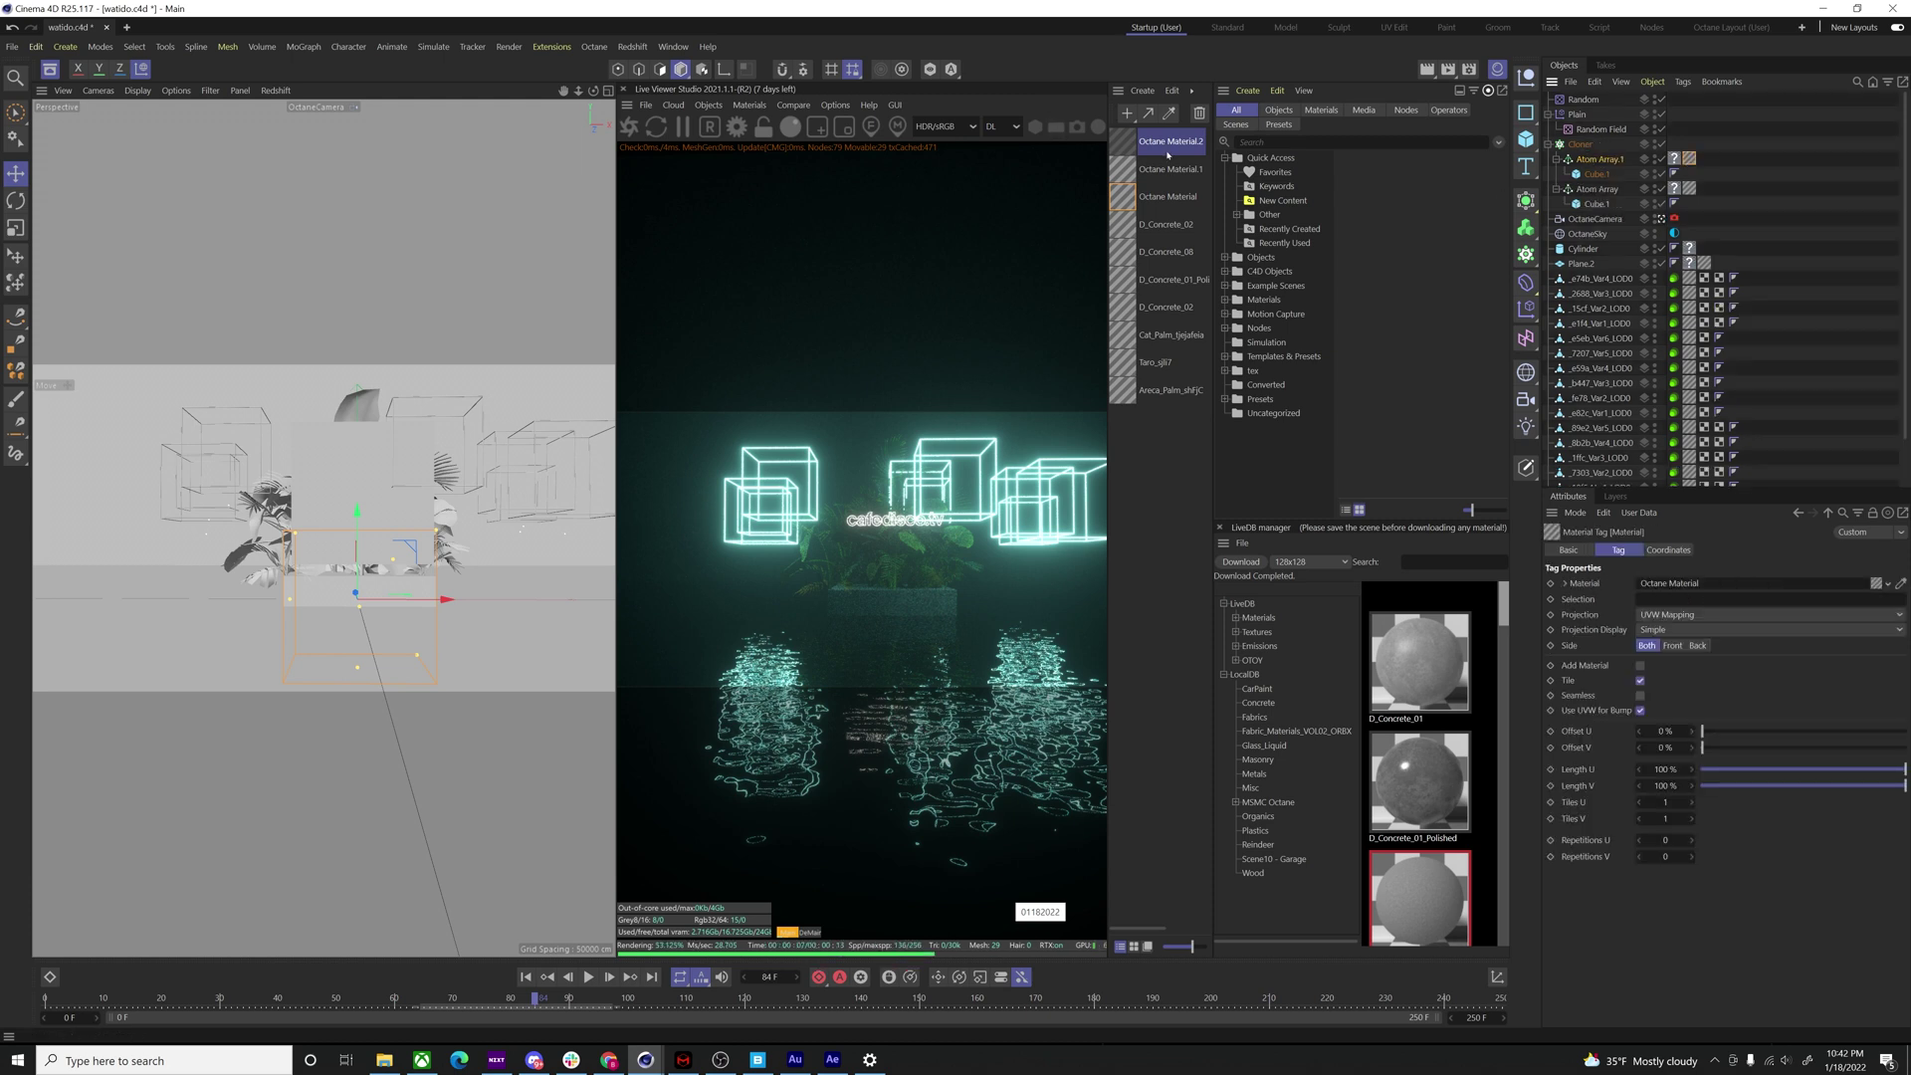
{"action": "left_click", "coordinate": [1168, 196]}
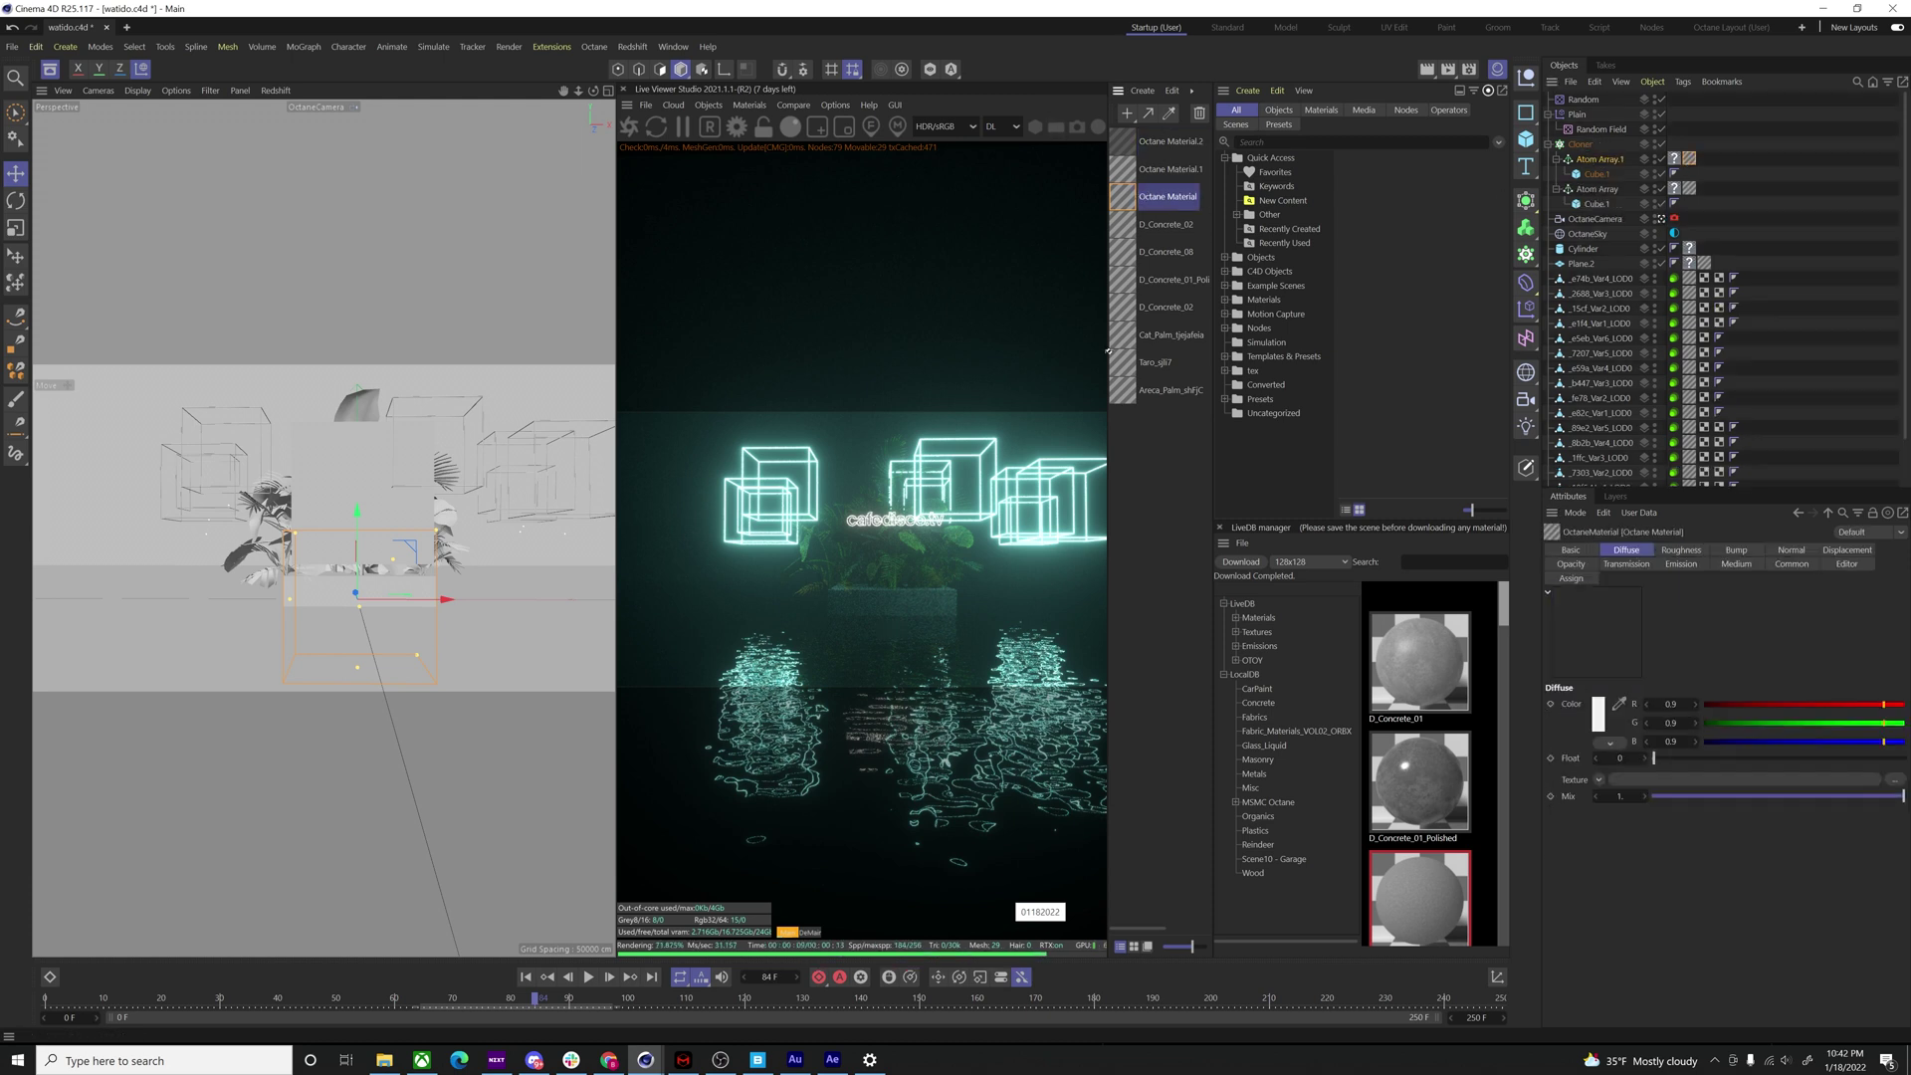
{"action": "double_click", "coordinate": [1150, 435]}
{"action": "double_click", "coordinate": [1165, 418]}
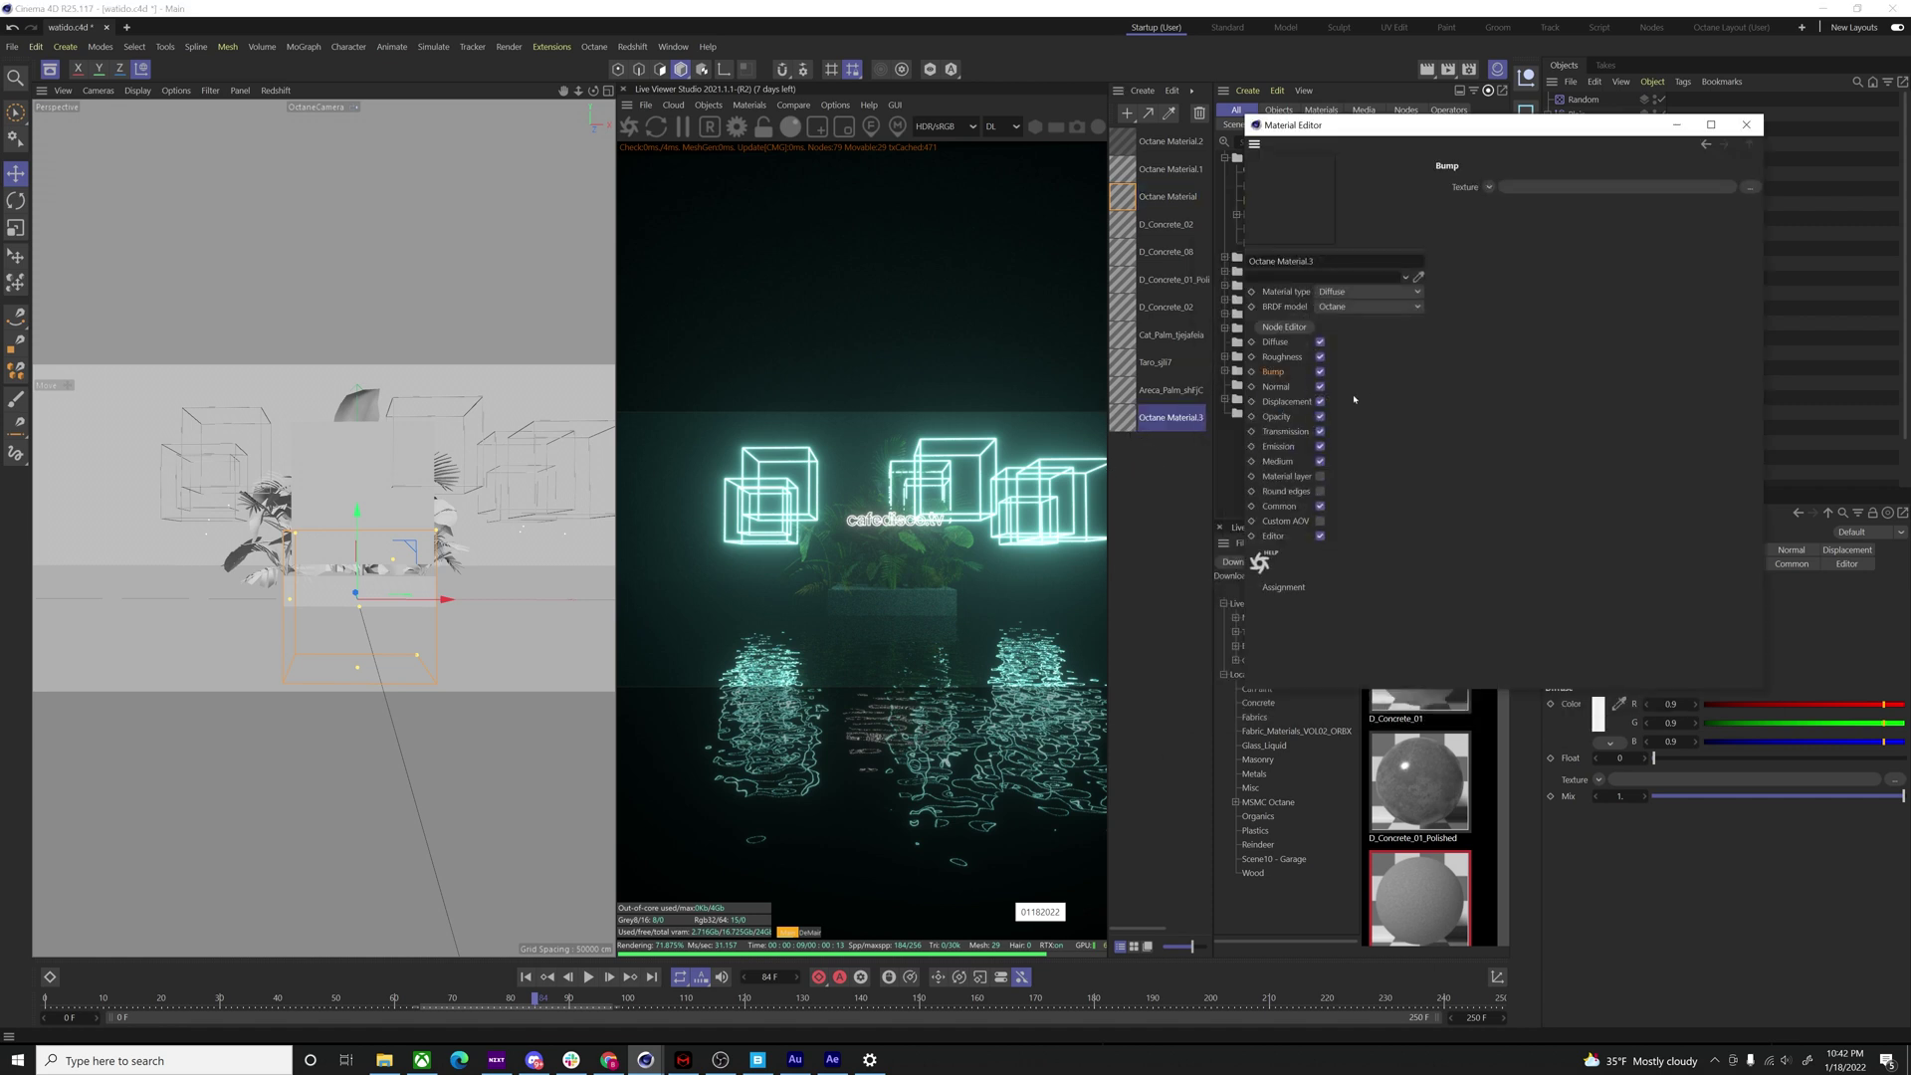
{"action": "left_click", "coordinate": [1281, 327]}
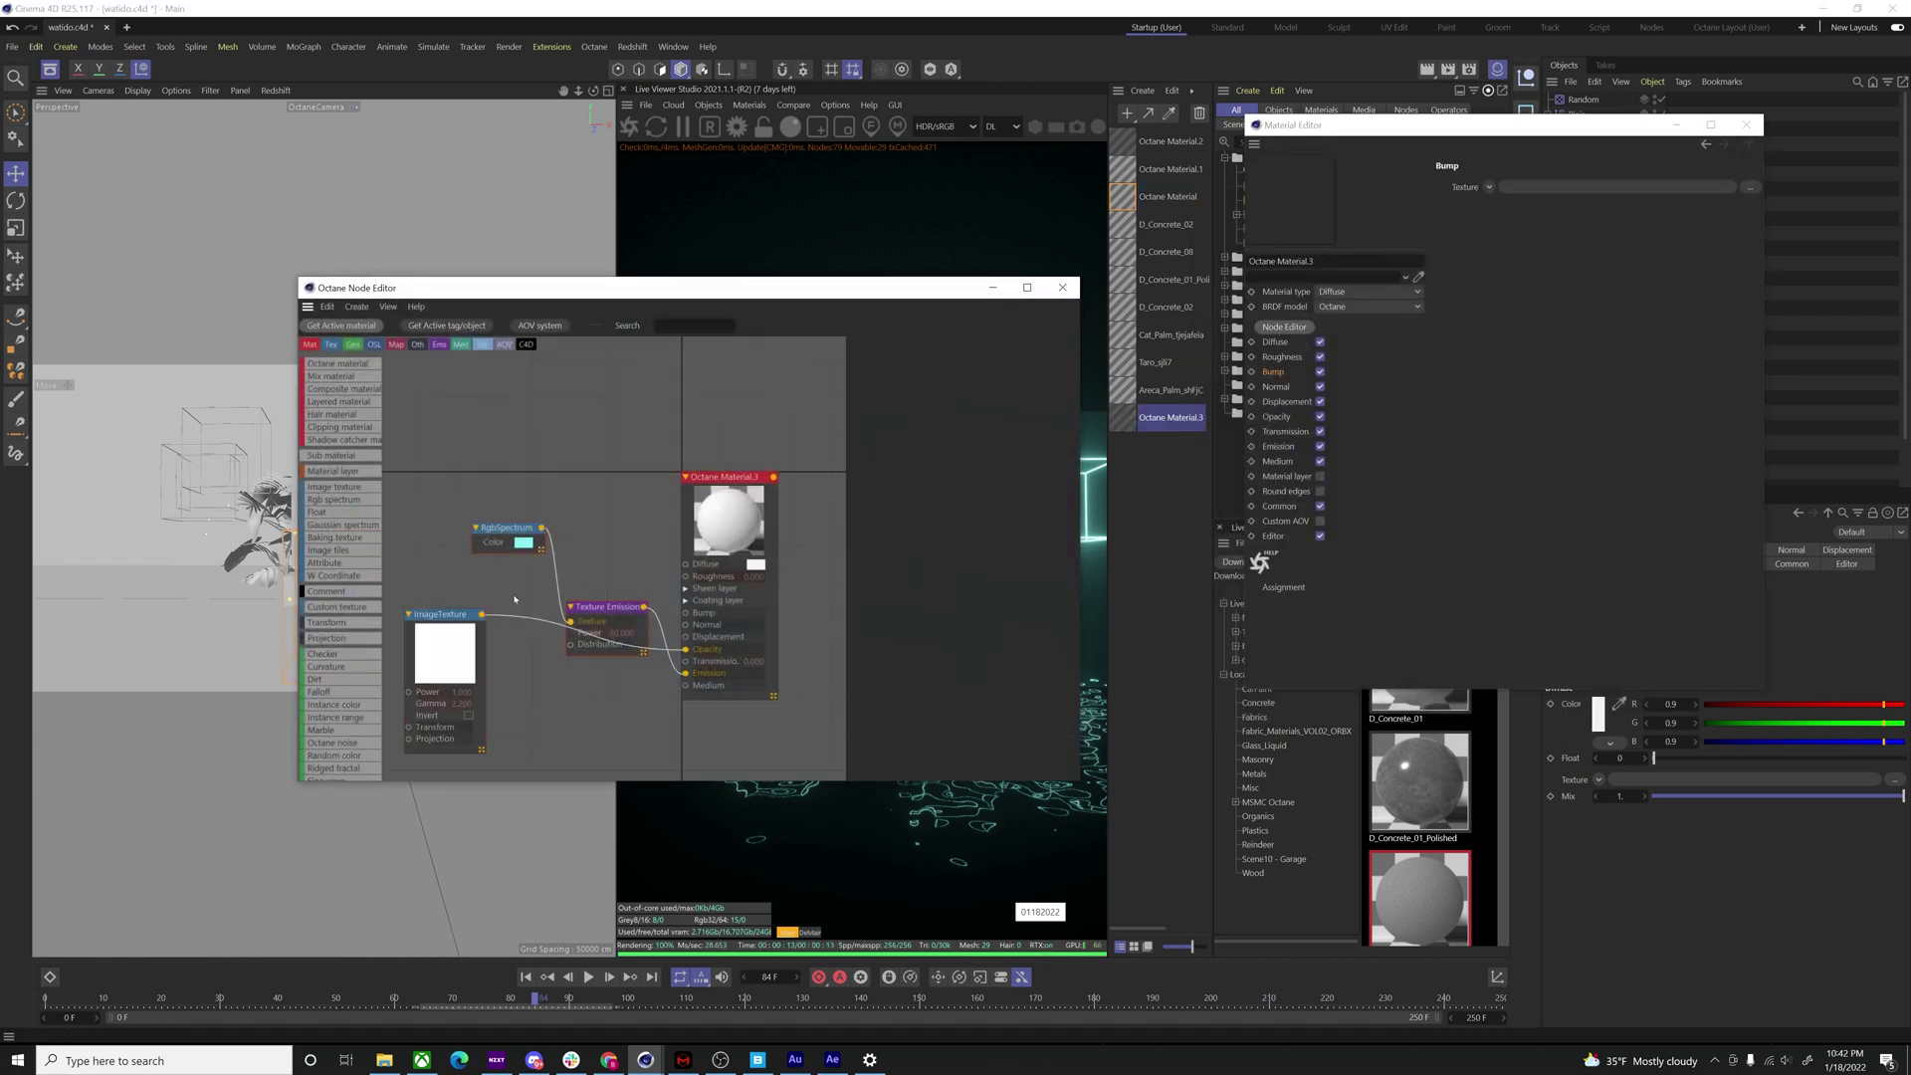
{"action": "key", "text": "Delete"}
- Set the copied material's RgbSpectrum emission colour to pure red, RGB 255, 0, 0, and close its editors
{"action": "left_click", "coordinate": [523, 534]}
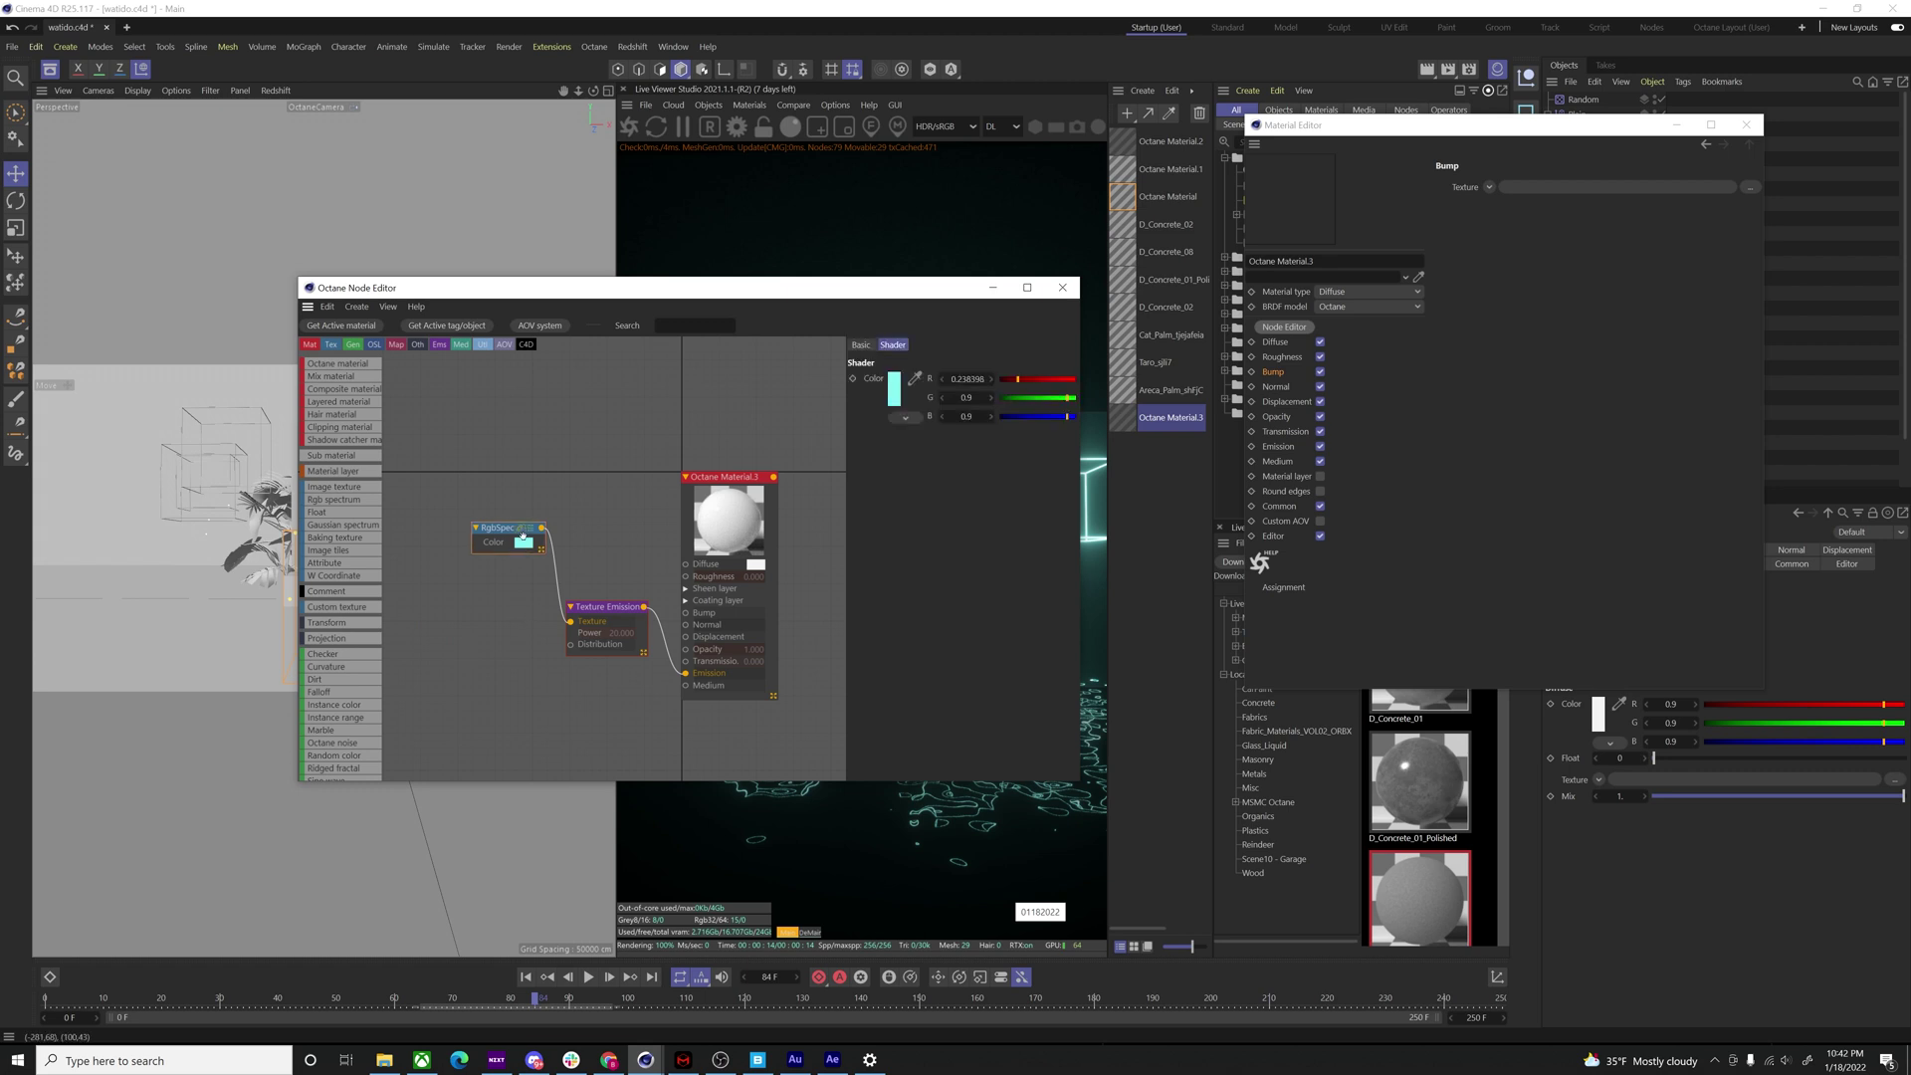
{"action": "left_click", "coordinate": [897, 389]}
{"action": "left_click_drag", "start_coordinate": [945, 544], "coordinate": [930, 543]}
{"action": "left_click_drag", "start_coordinate": [826, 483], "coordinate": [867, 476]}
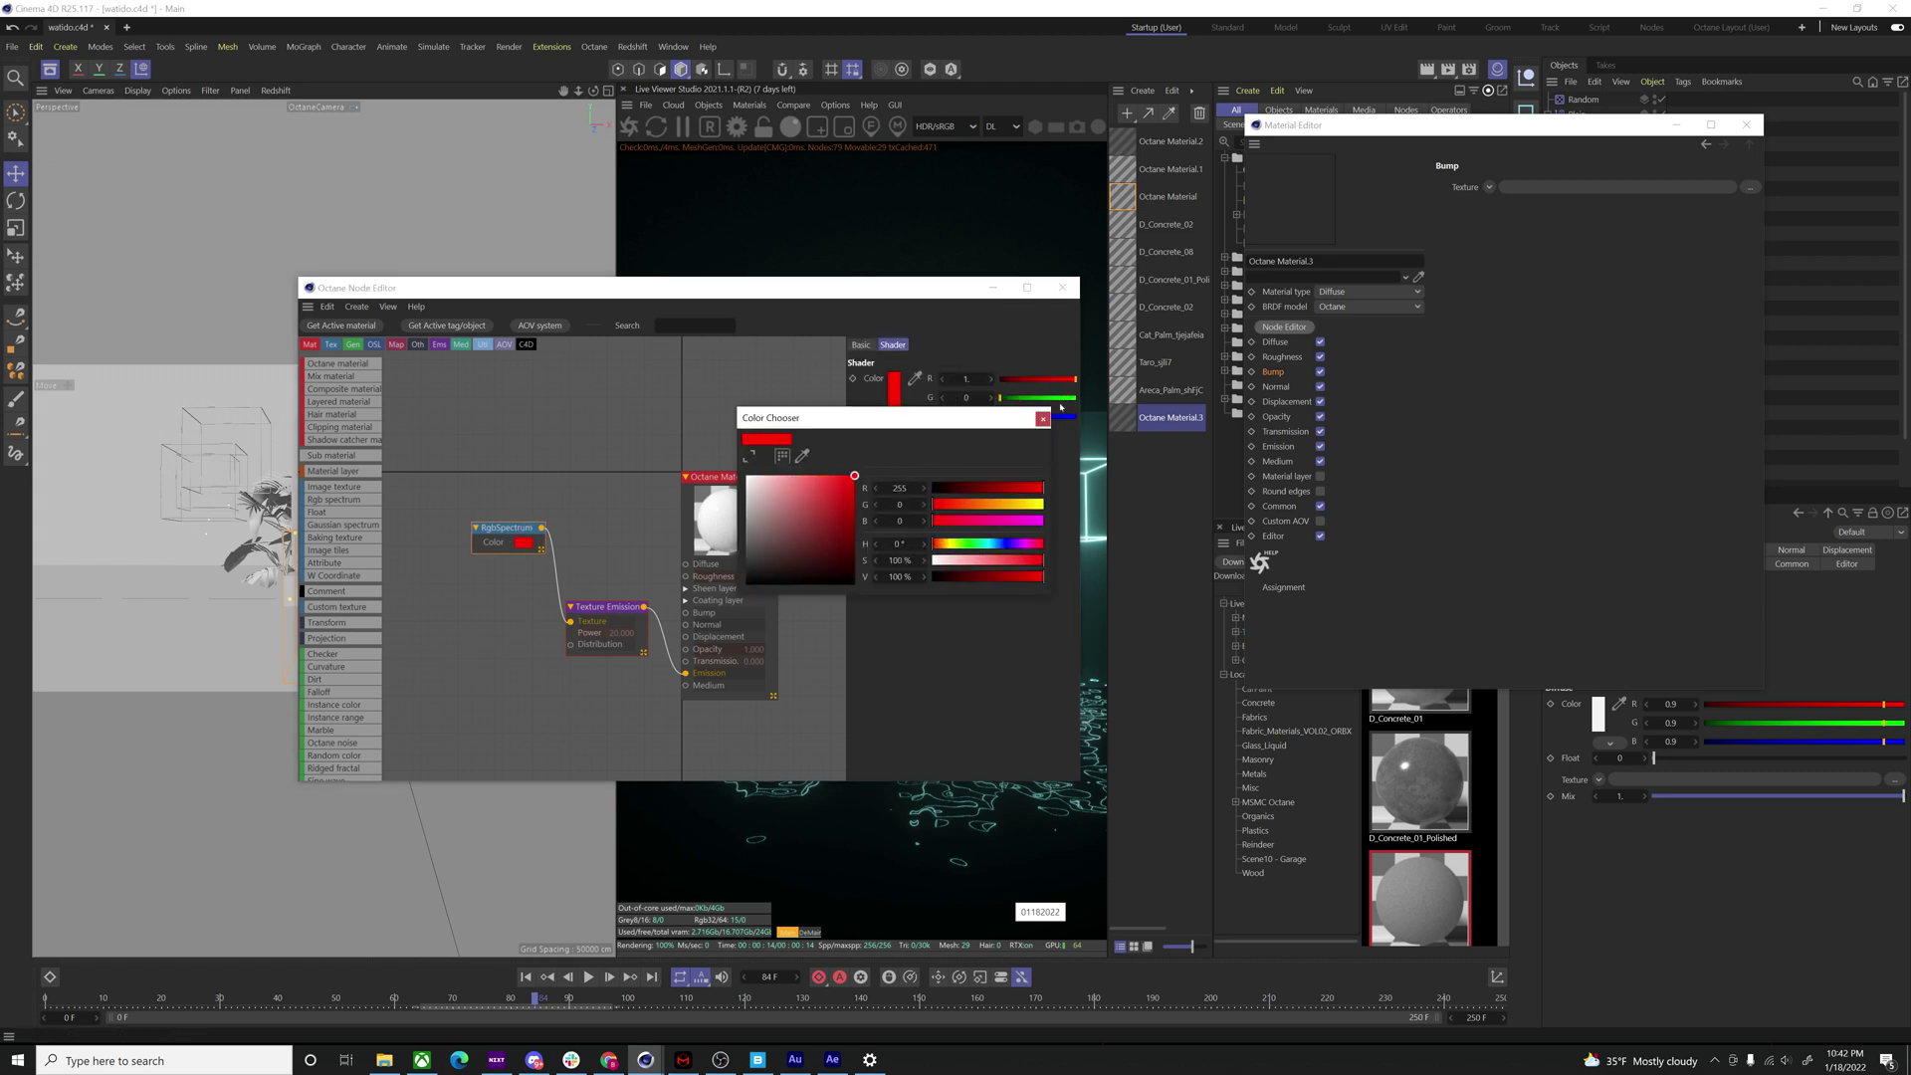
{"action": "left_click", "coordinate": [1042, 418]}
{"action": "left_click", "coordinate": [1062, 288]}
{"action": "left_click", "coordinate": [1746, 125]}
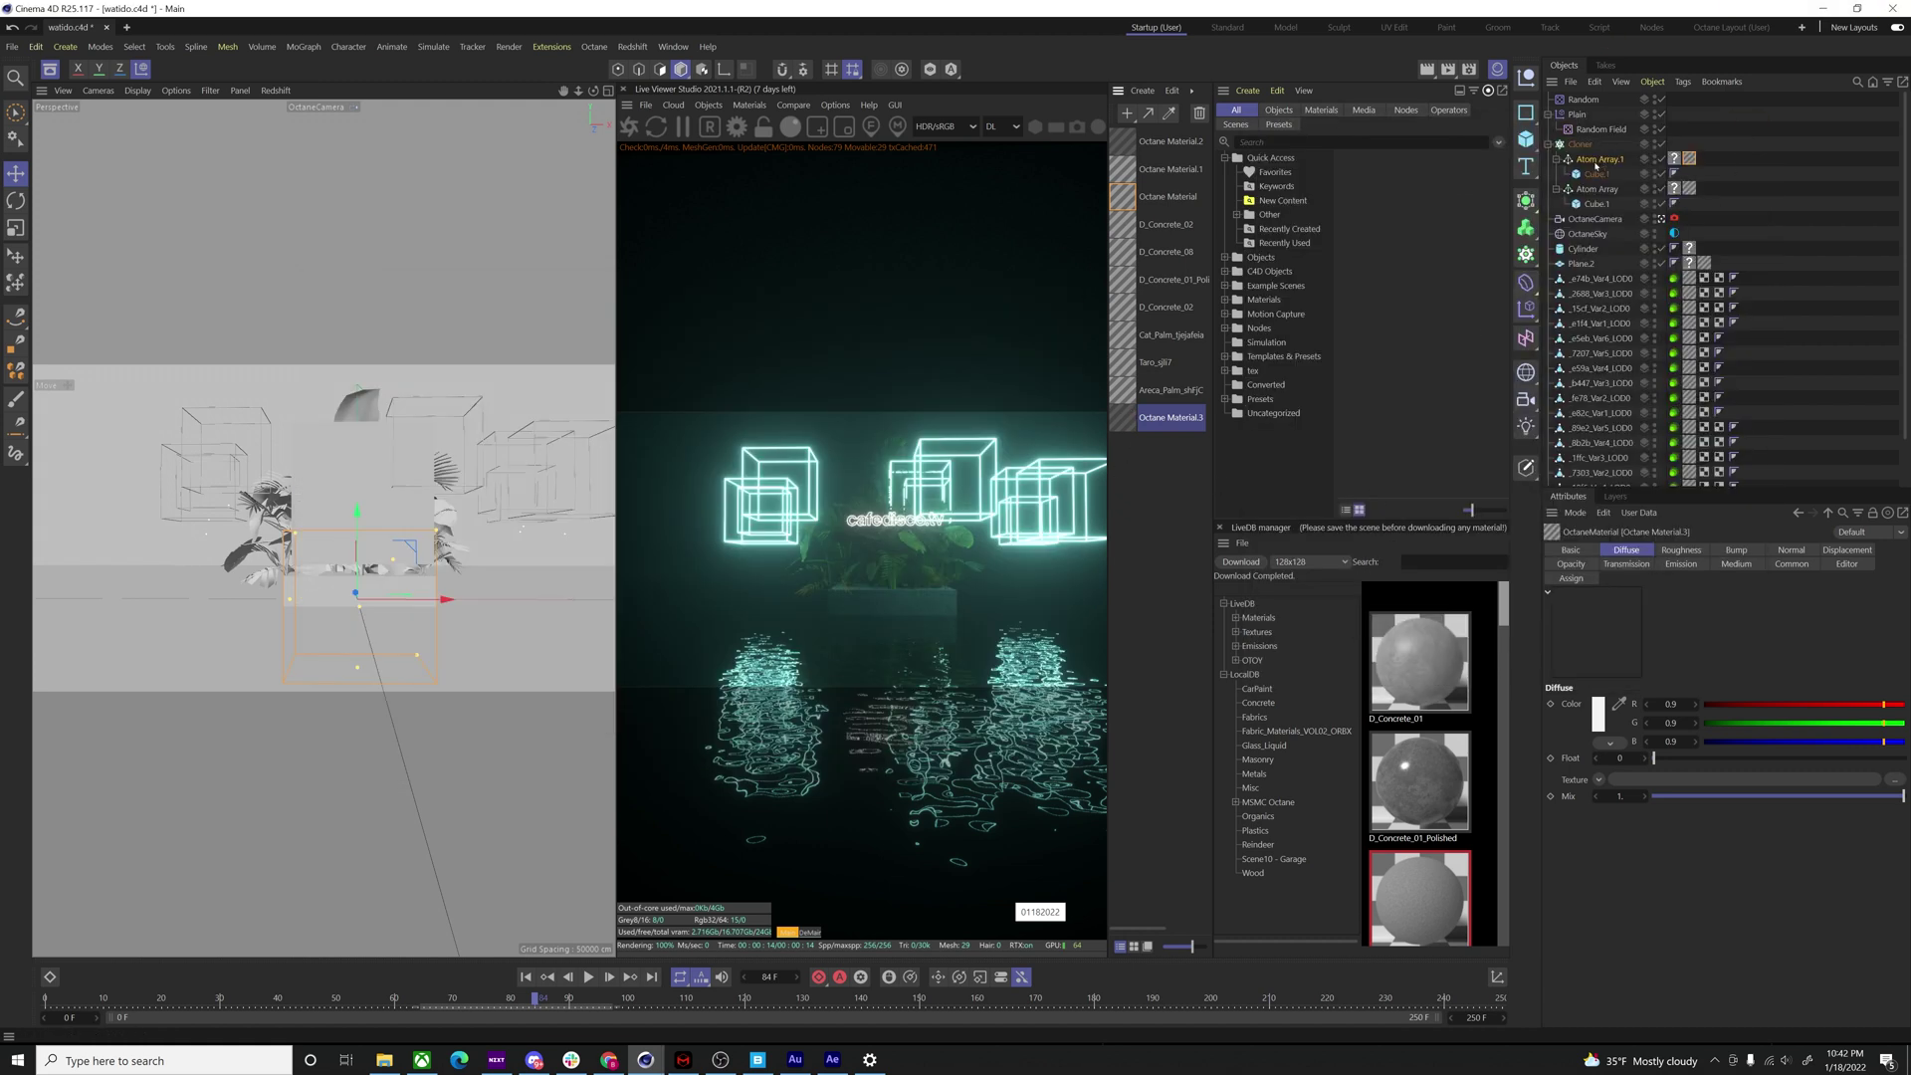
- Apply the red emissive material to the duplicated Atom Array and preview the animation from frame 0
{"action": "left_click_drag", "start_coordinate": [1596, 165], "coordinate": [1597, 161]}
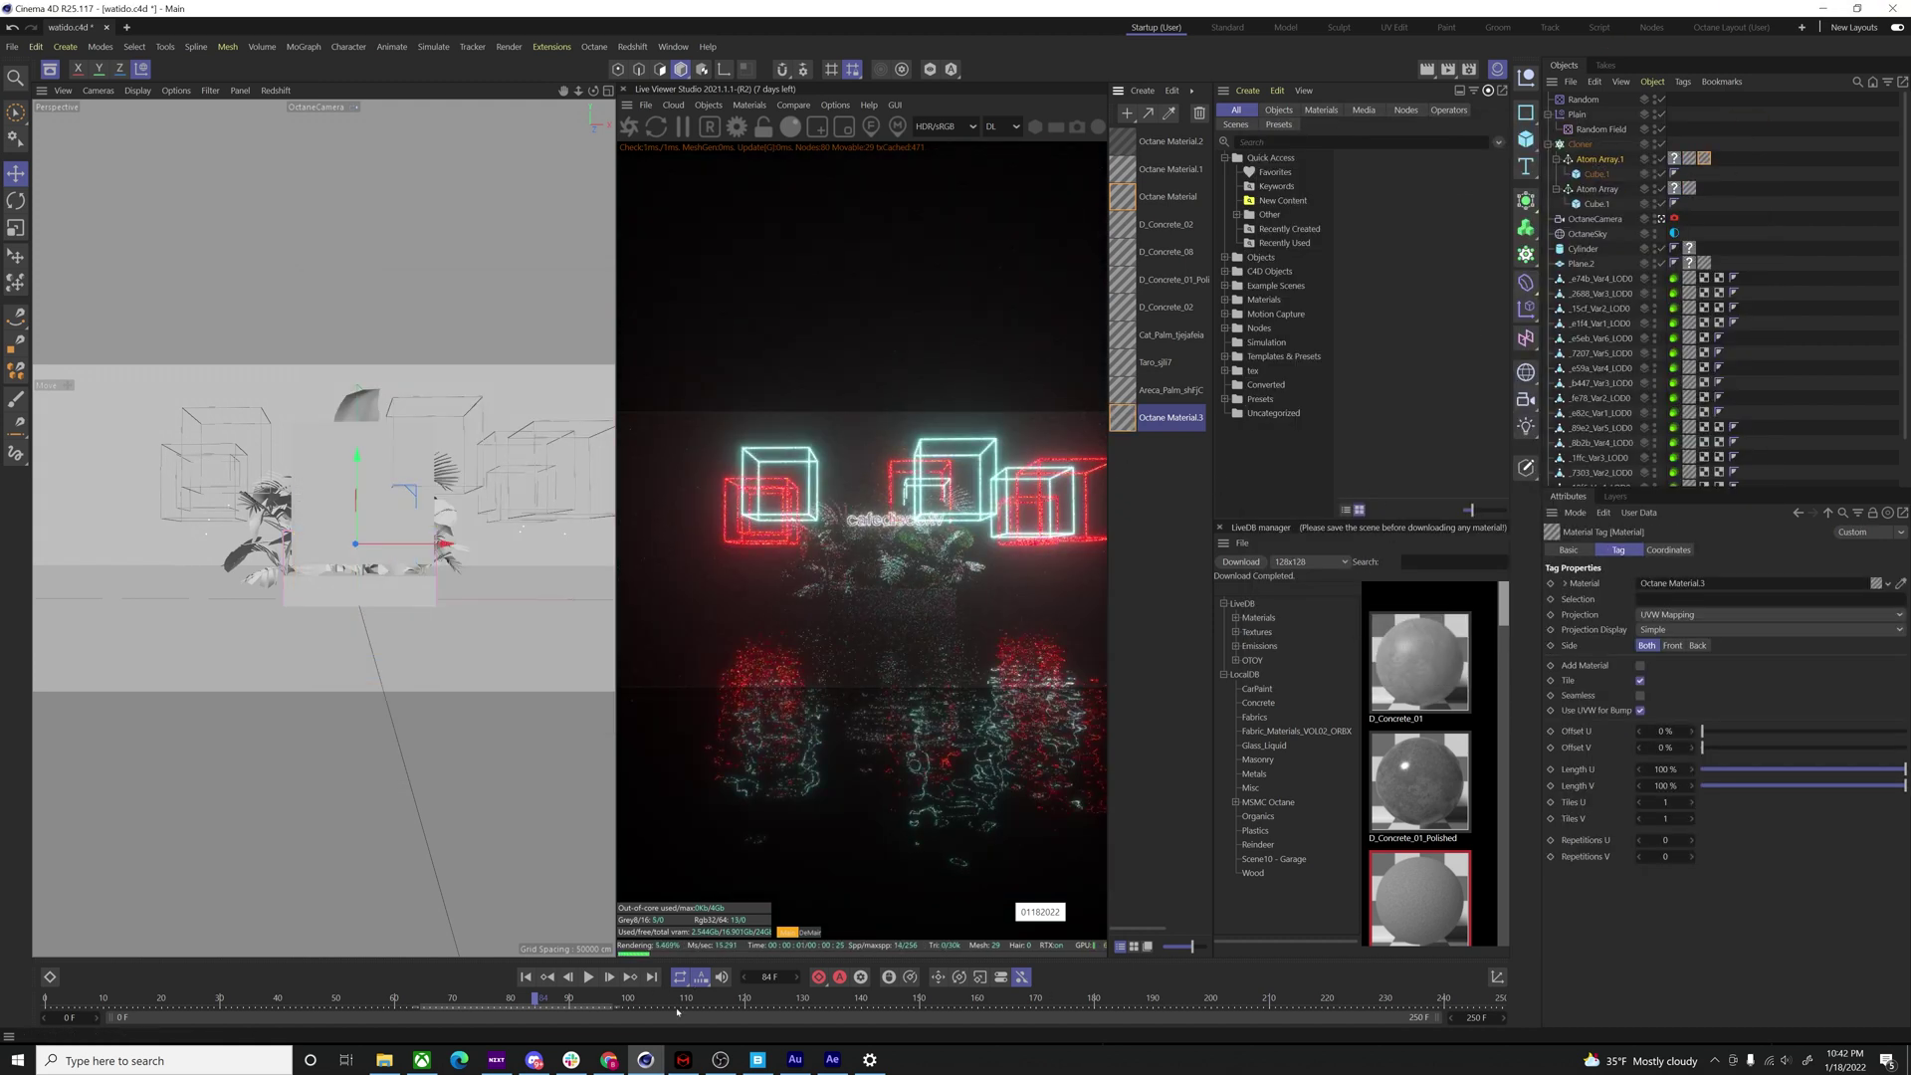
{"action": "left_click_drag", "start_coordinate": [537, 999], "coordinate": [1, 1016]}
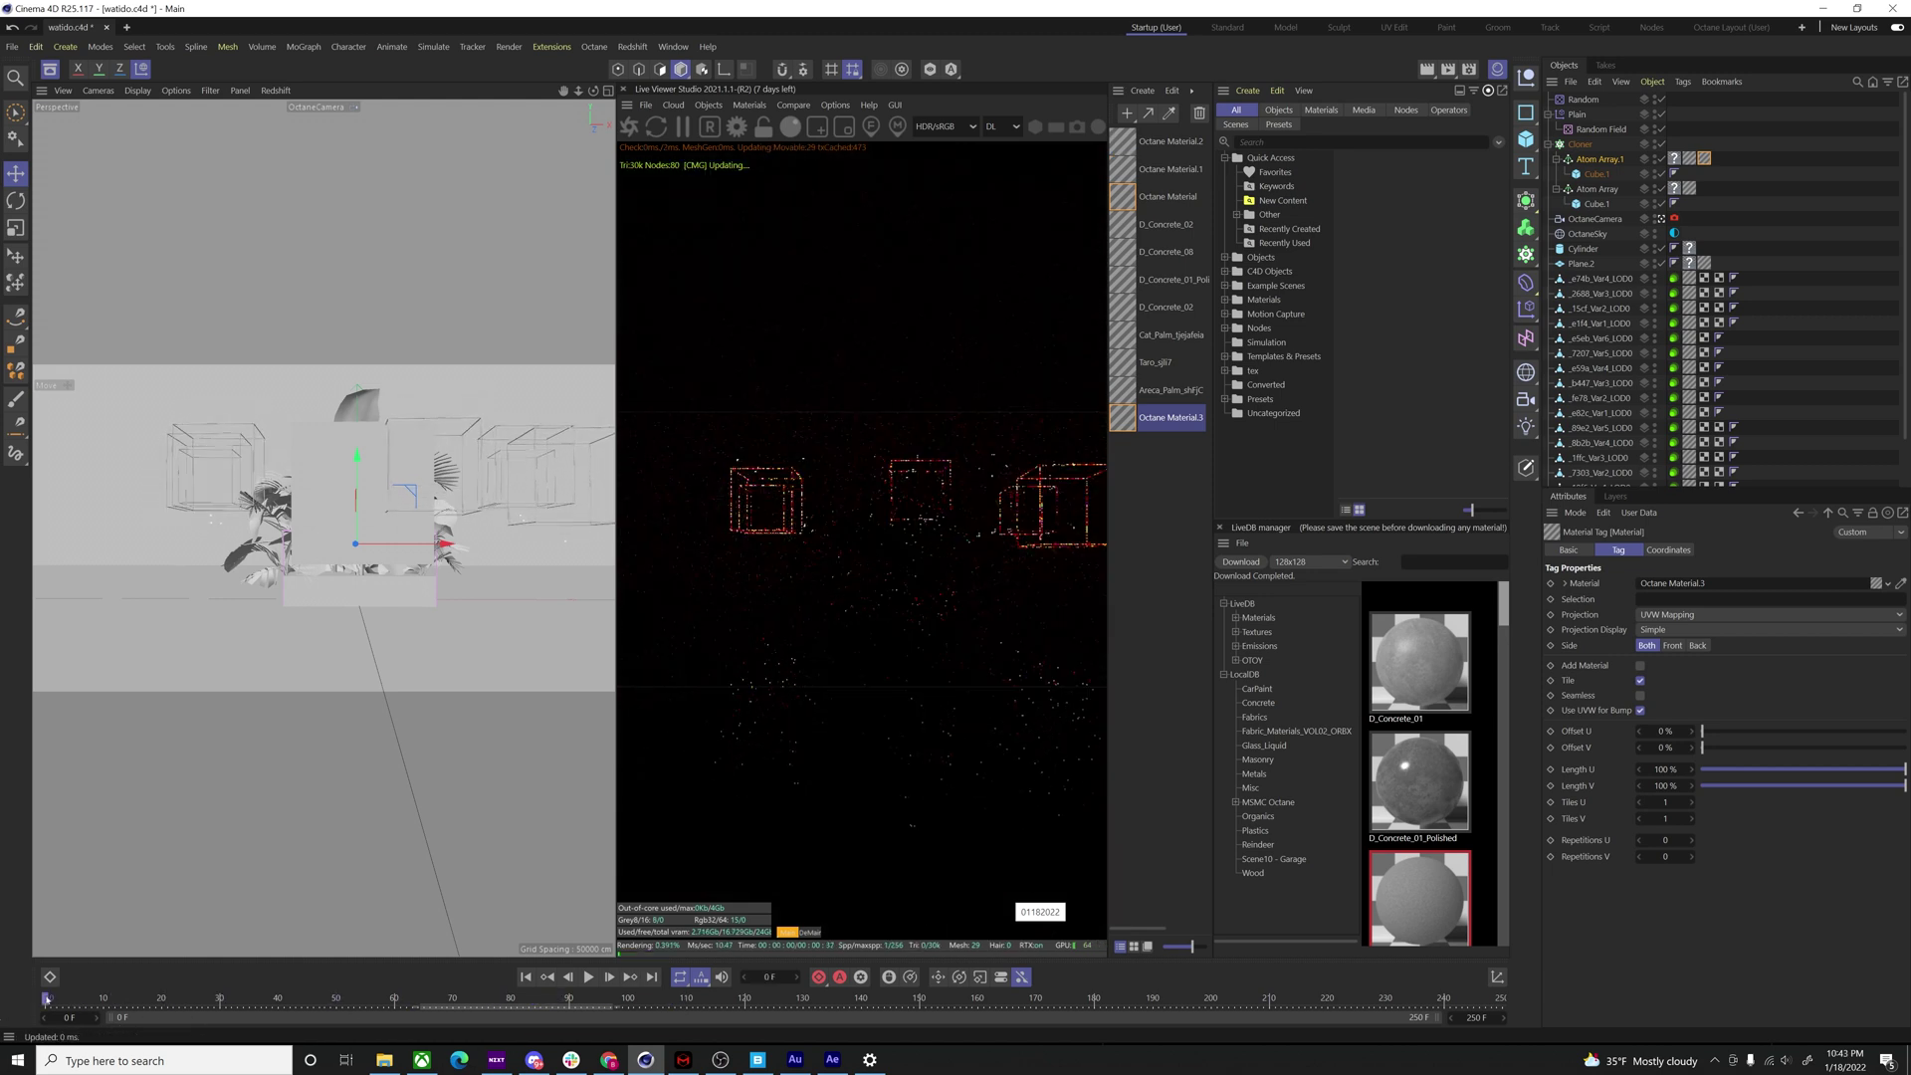
{"action": "key", "text": "F8"}
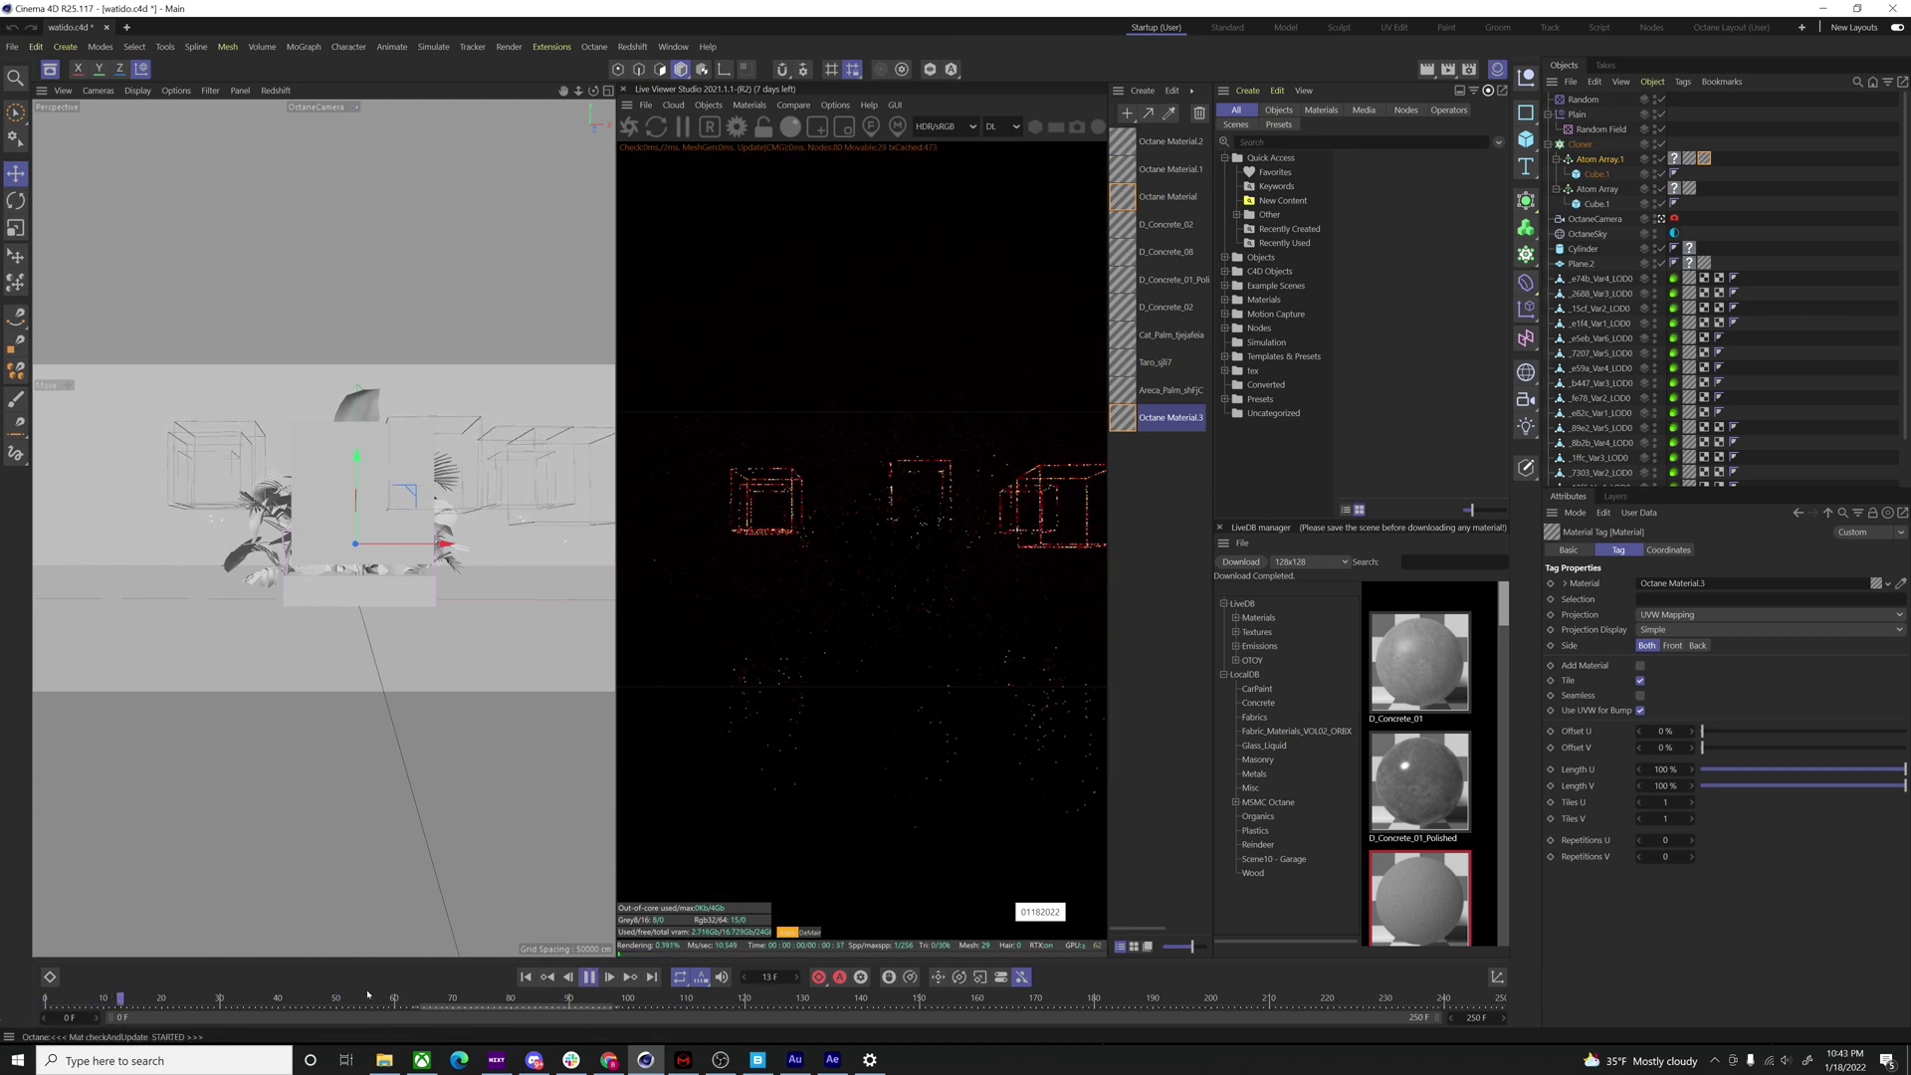
{"action": "left_click", "coordinate": [588, 977]}
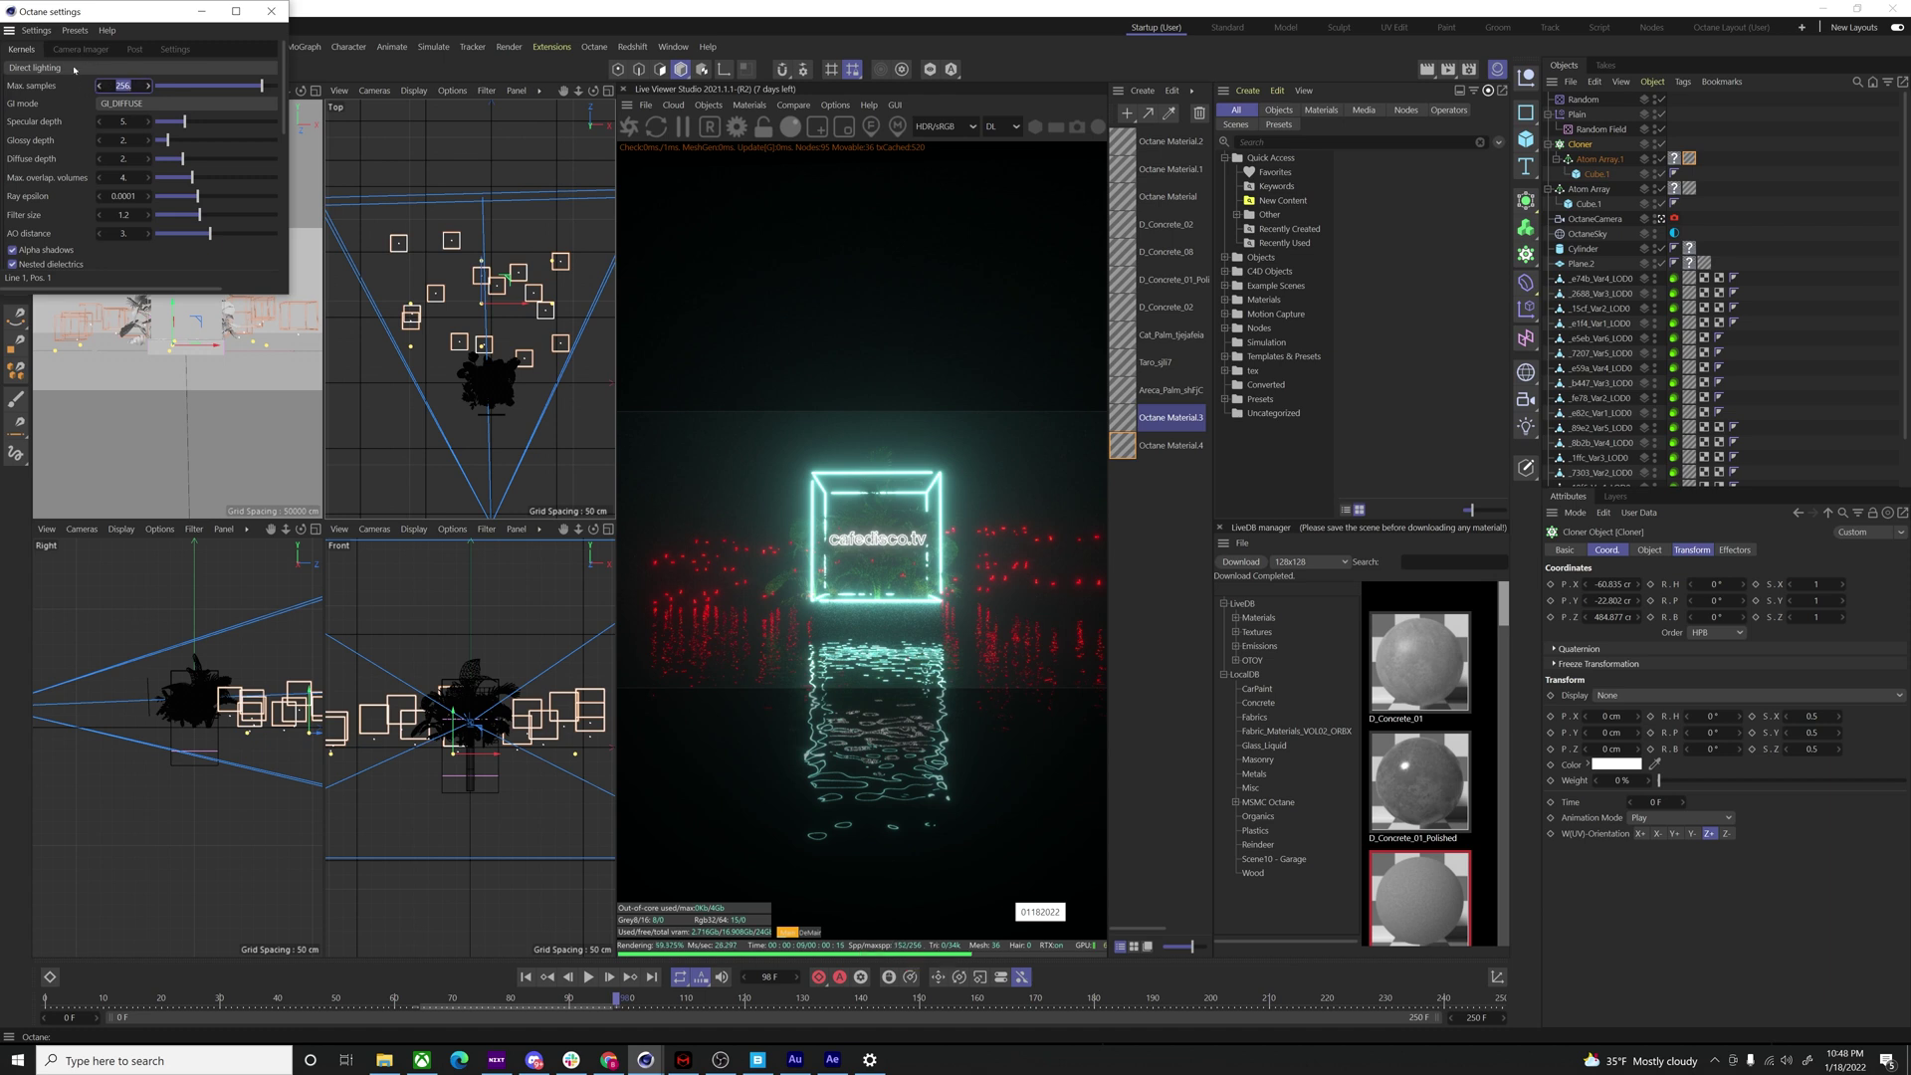
- Set the Octane direct lighting kernel's specular depth to 8, glossy depth to 4 and diffuse depth to 4
{"action": "left_click", "coordinate": [127, 120]}
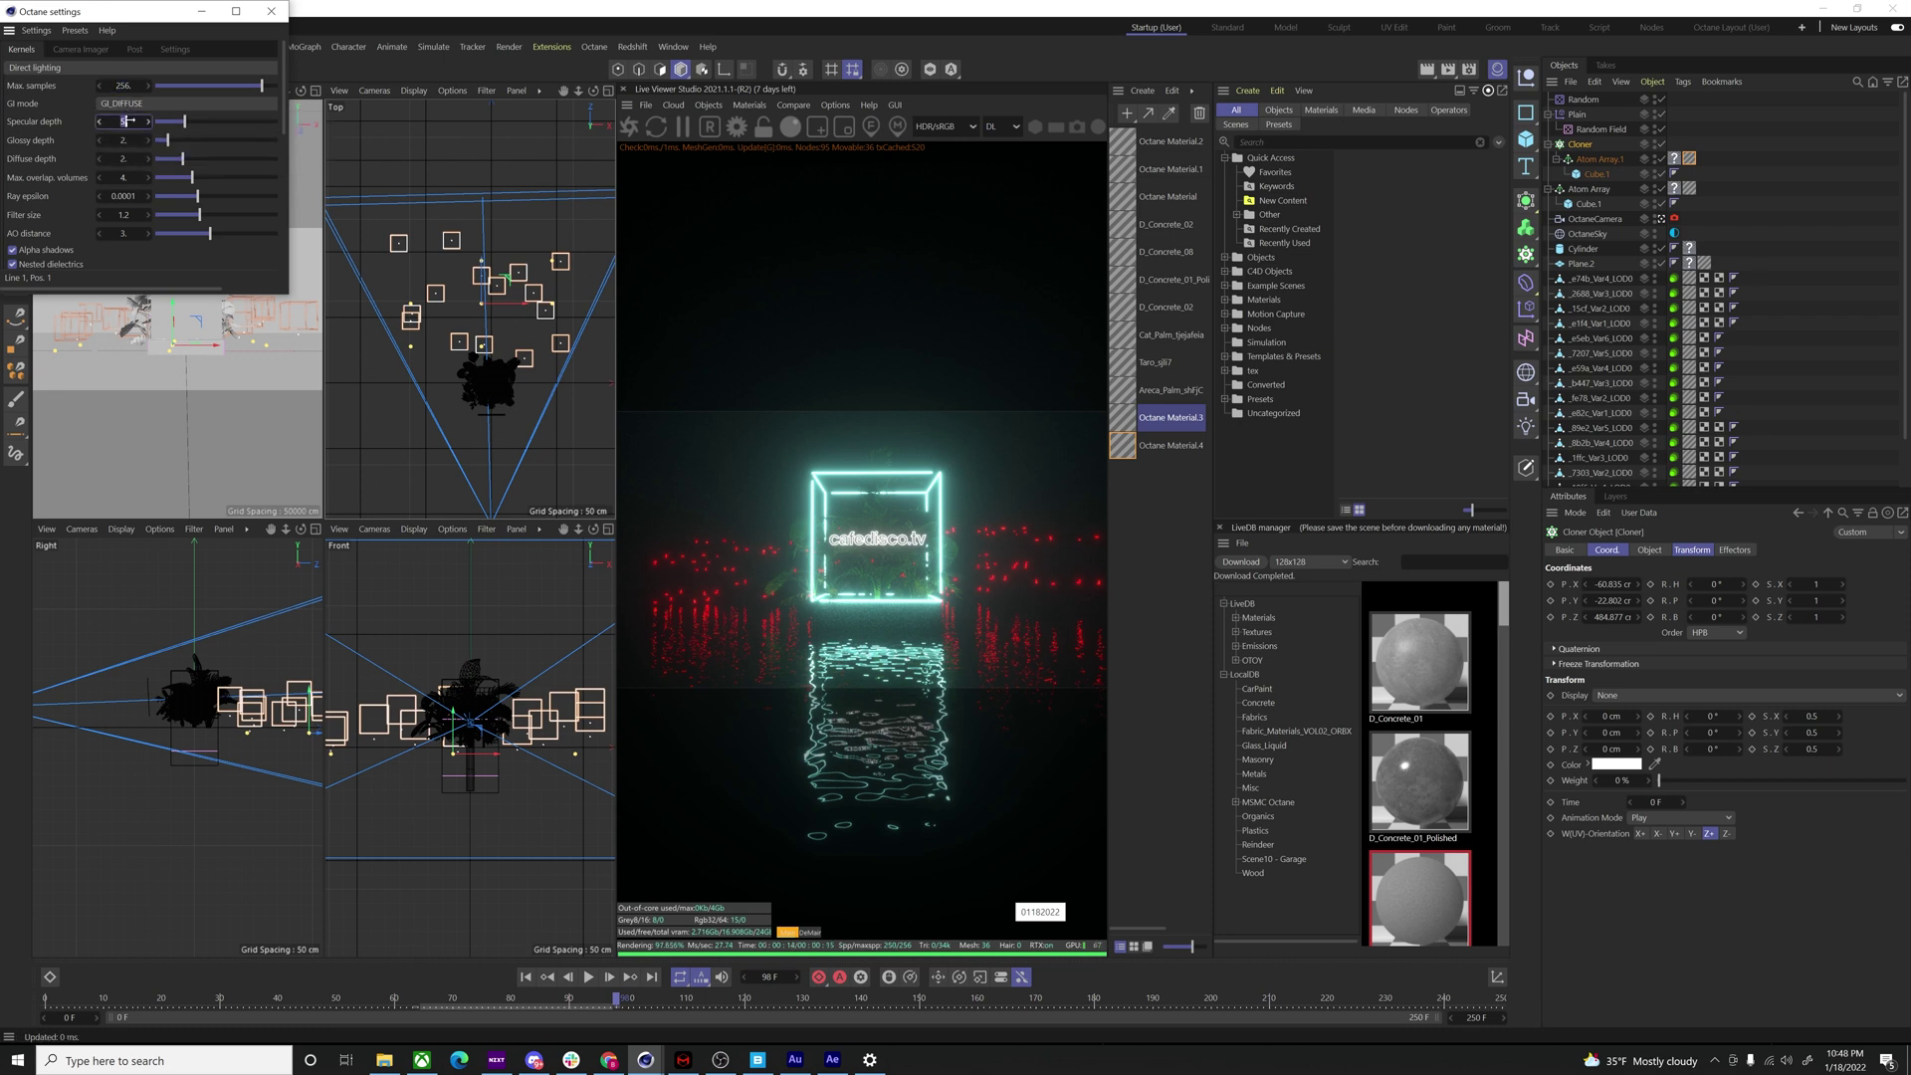
{"action": "type", "text": "8"}
{"action": "left_click", "coordinate": [125, 139]}
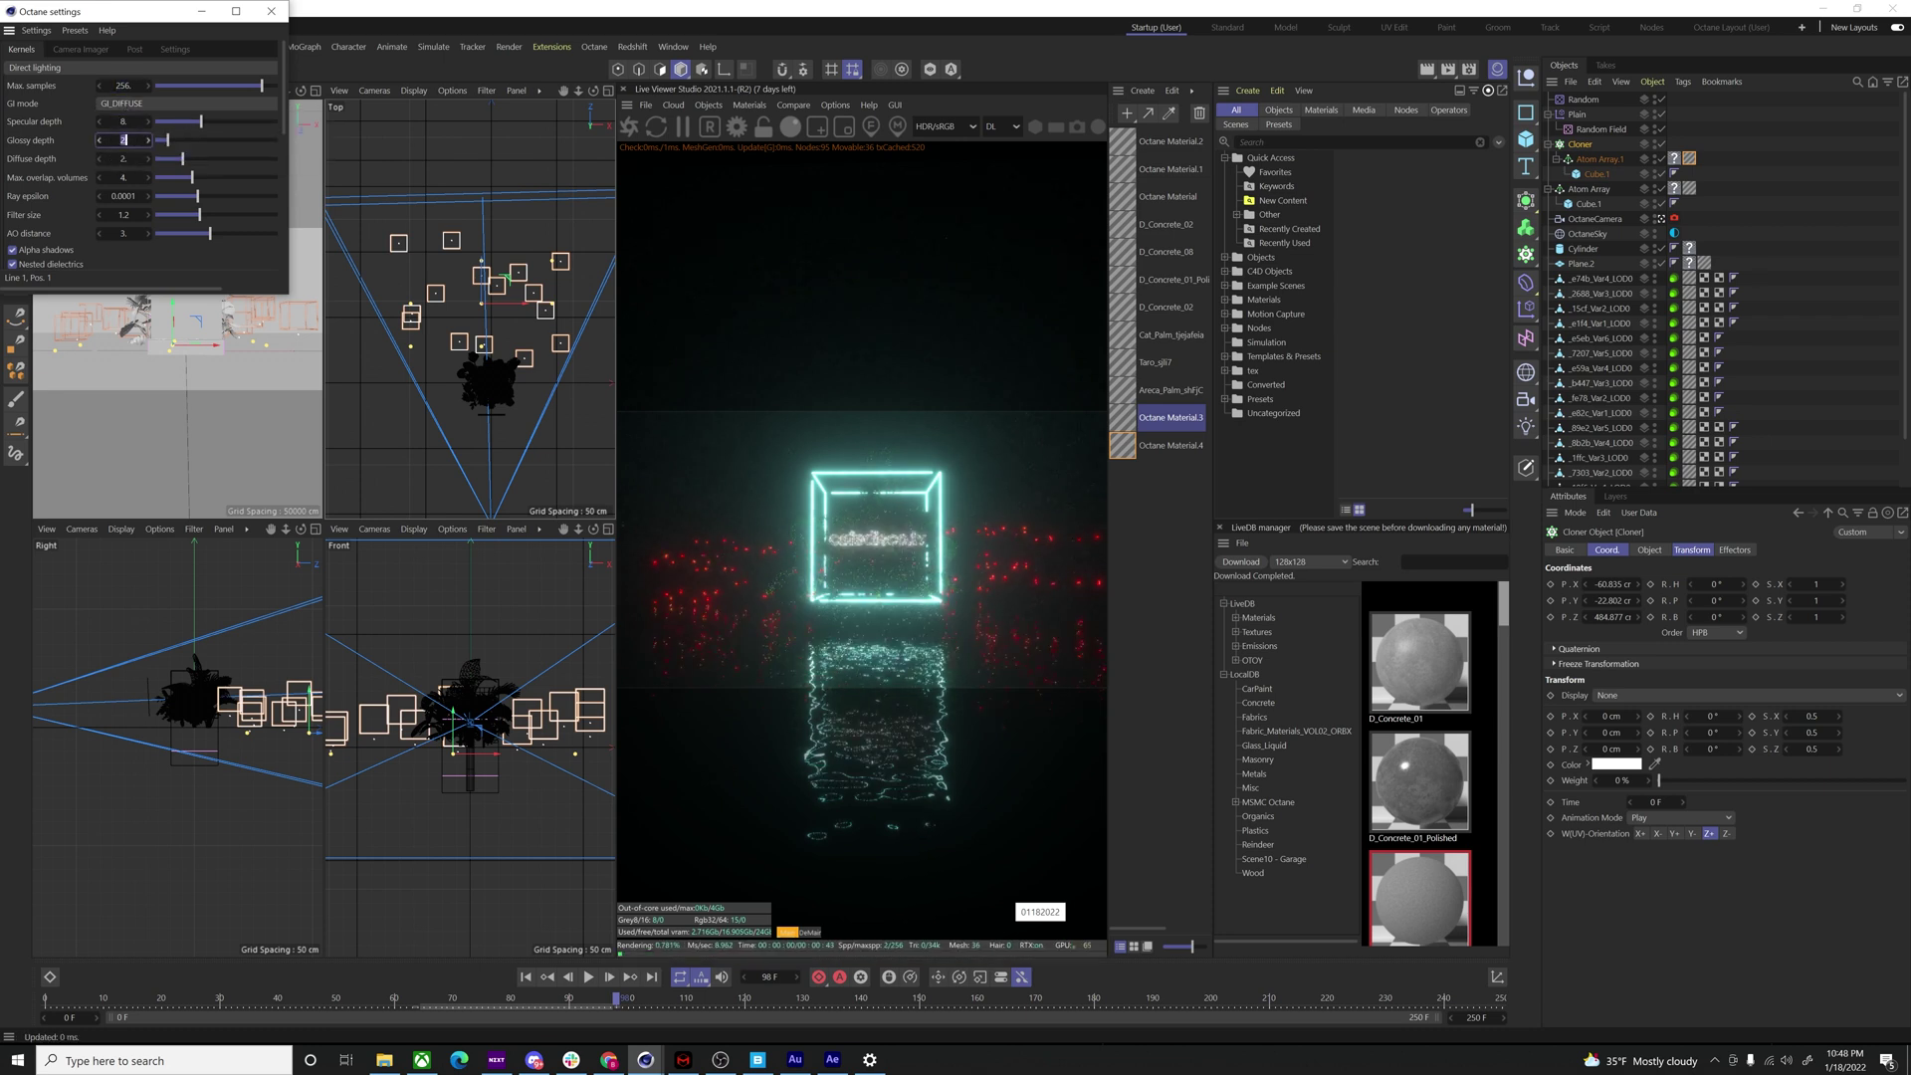
{"action": "type", "text": "4"}
{"action": "key", "text": "Tab"}
{"action": "type", "text": "4"}
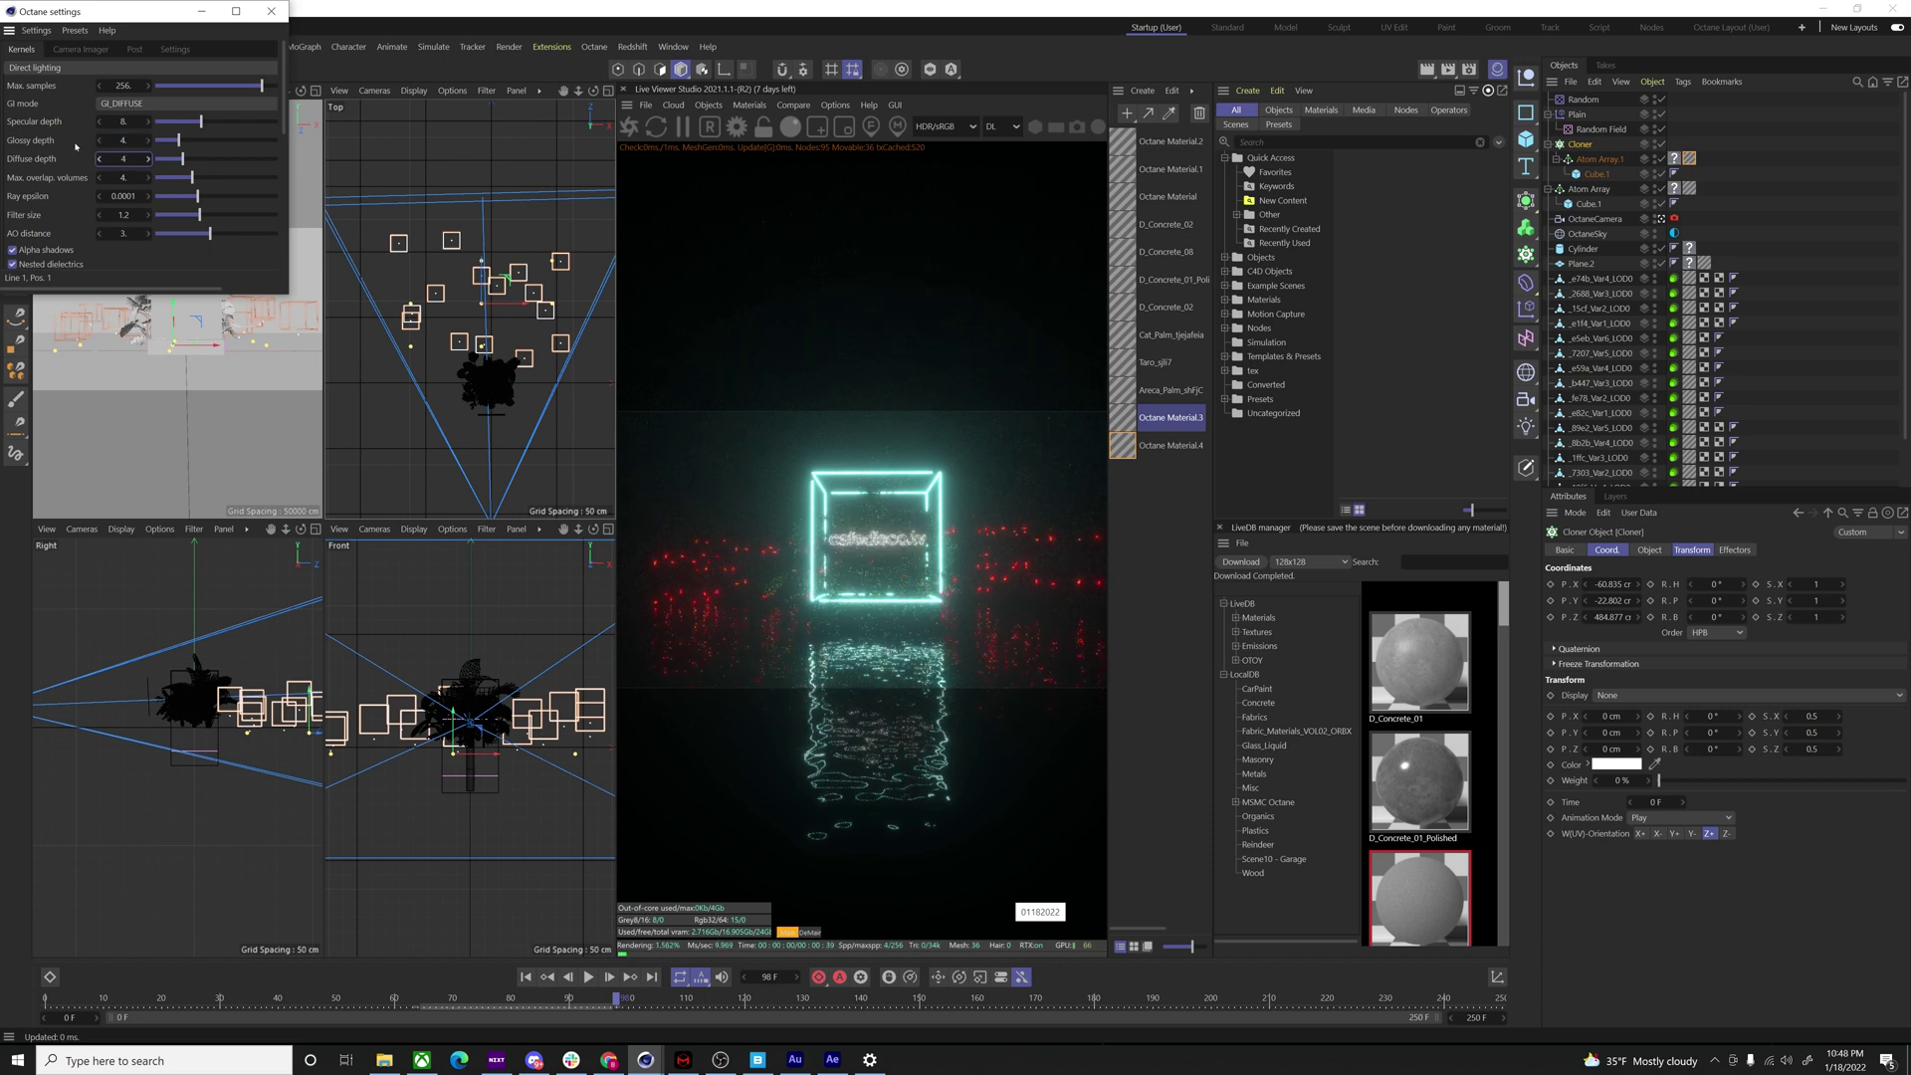
{"action": "key", "text": "Return"}
{"action": "scroll", "coordinate": [275, 166], "scroll_direction": "down", "scroll_amount": 3}
{"action": "scroll", "coordinate": [275, 166], "scroll_direction": "down", "scroll_amount": 3}
{"action": "left_click_drag", "start_coordinate": [268, 294], "coordinate": [311, 5]}
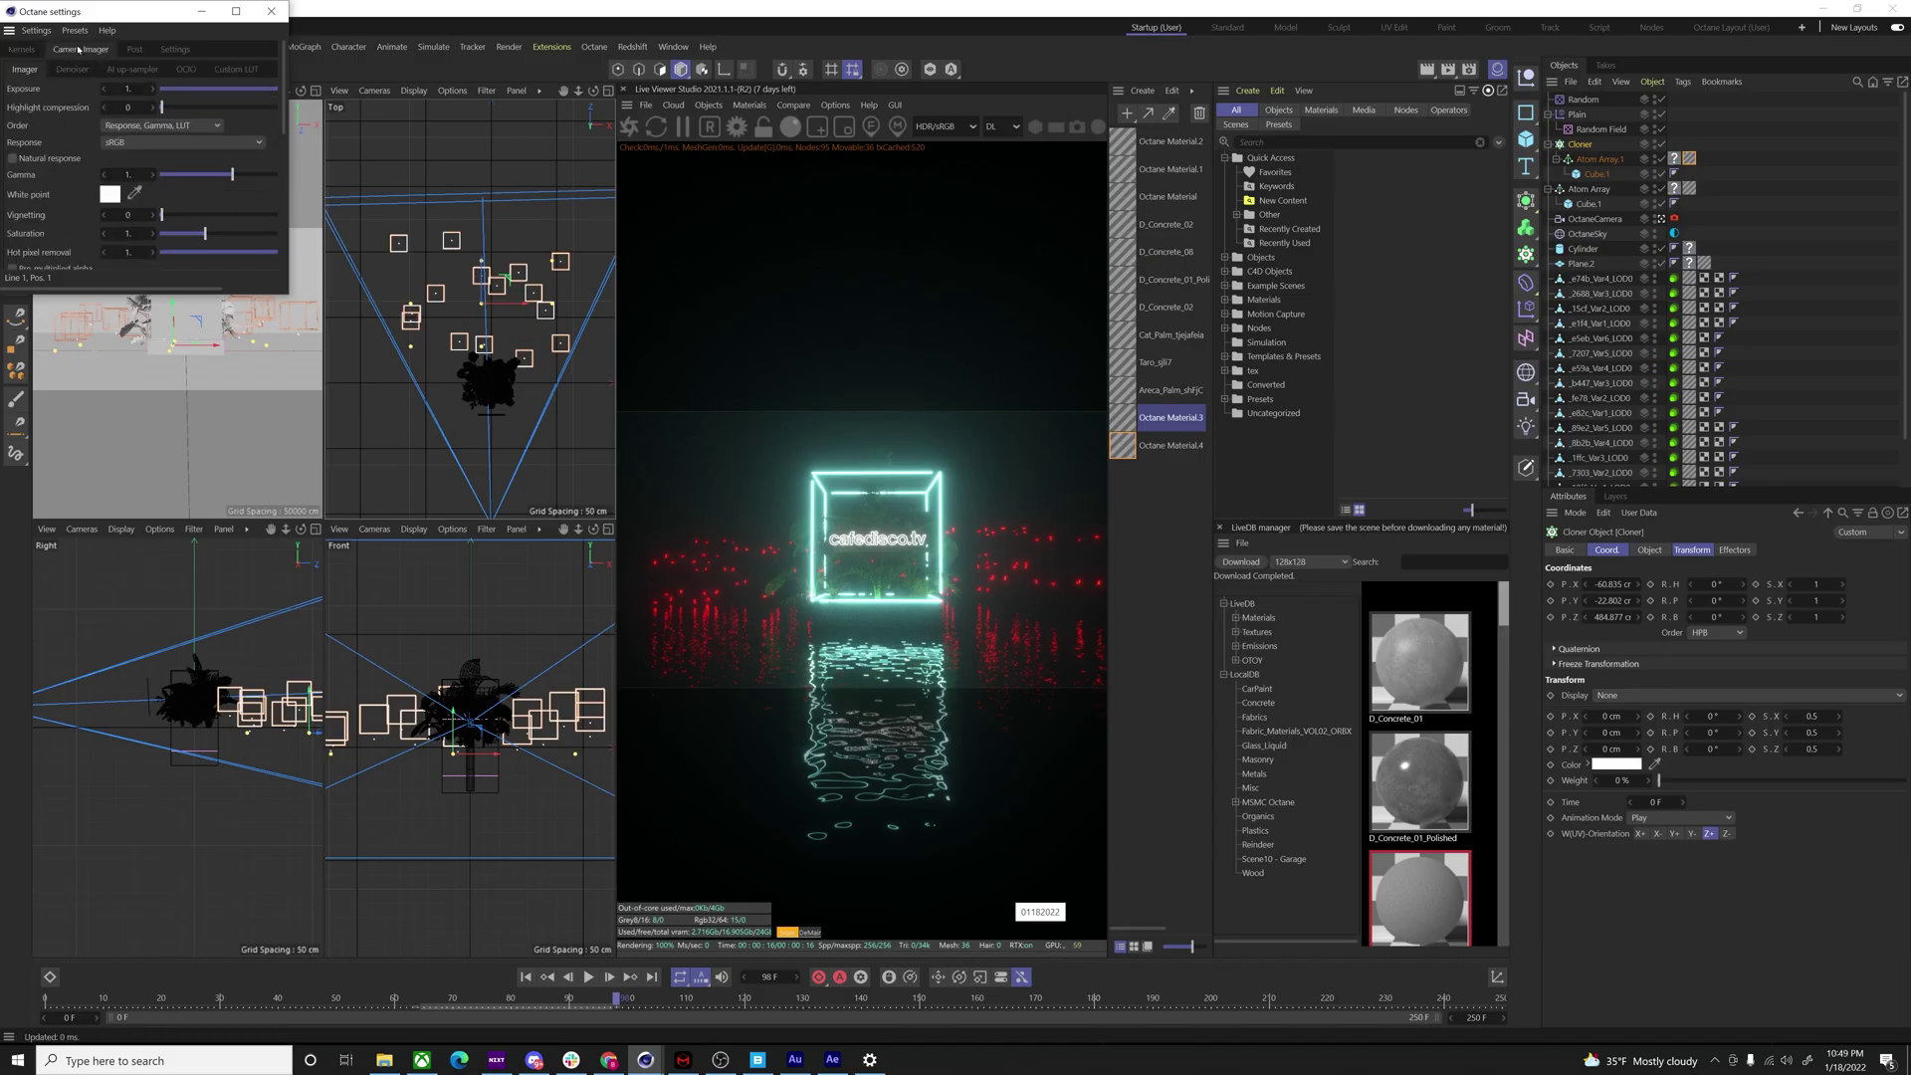
- Check the denoiser settings and inspect the denoised render pass, temporarily widening the Live Viewer
{"action": "left_click", "coordinate": [72, 70]}
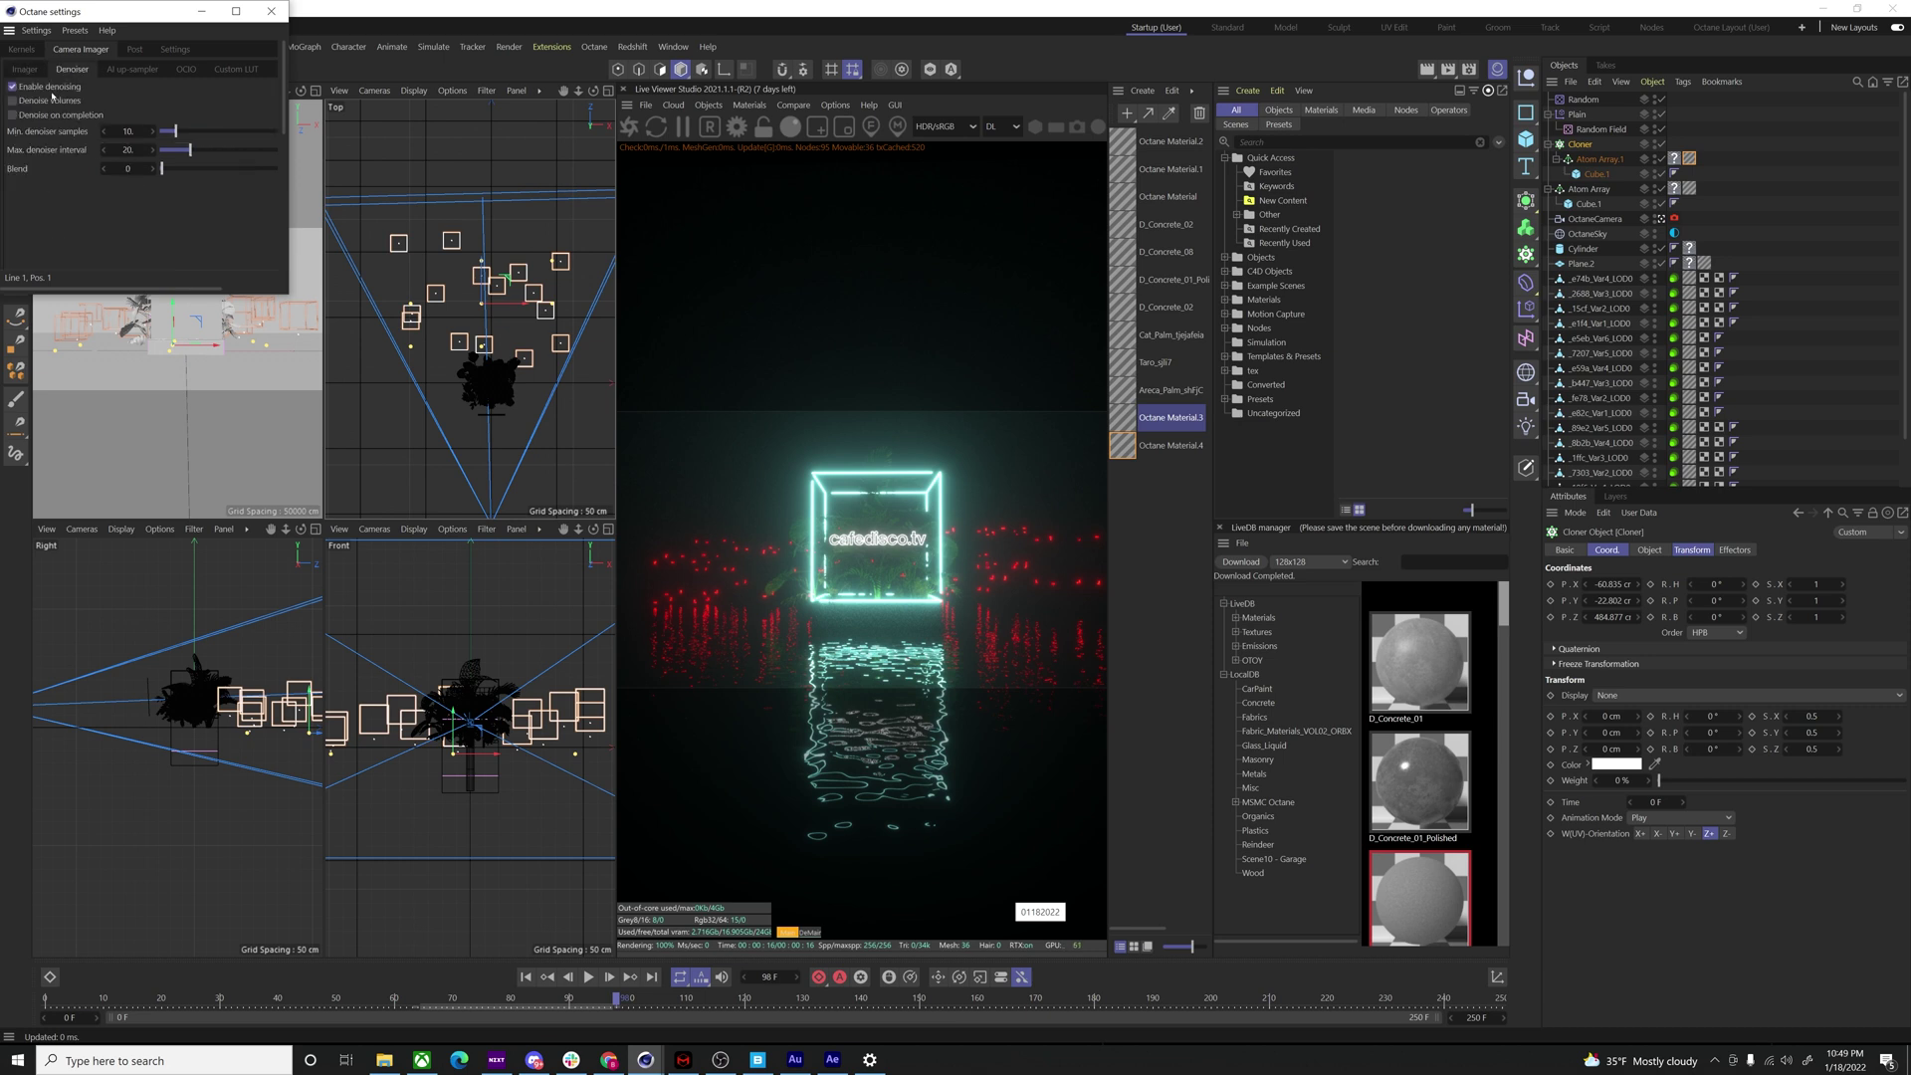
{"action": "left_click", "coordinate": [811, 933]}
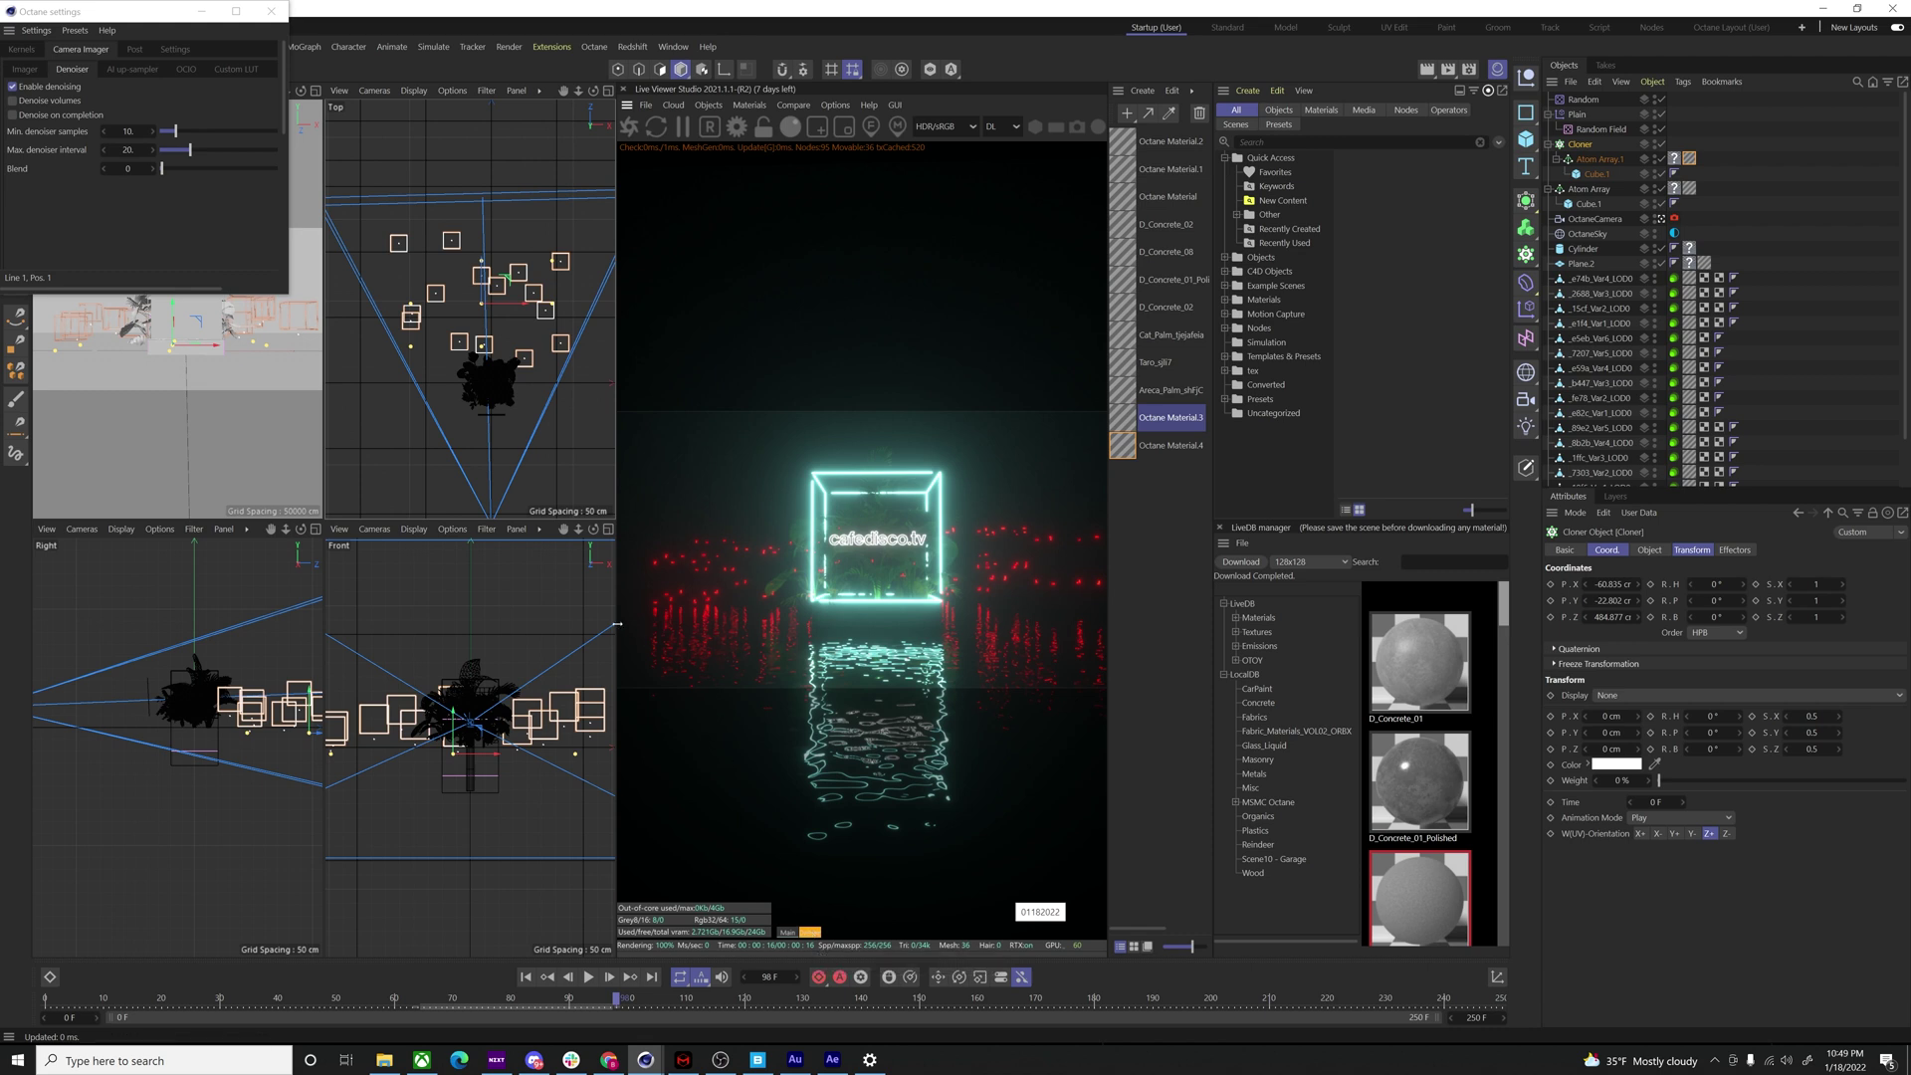
{"action": "left_click_drag", "start_coordinate": [616, 621], "coordinate": [398, 618]}
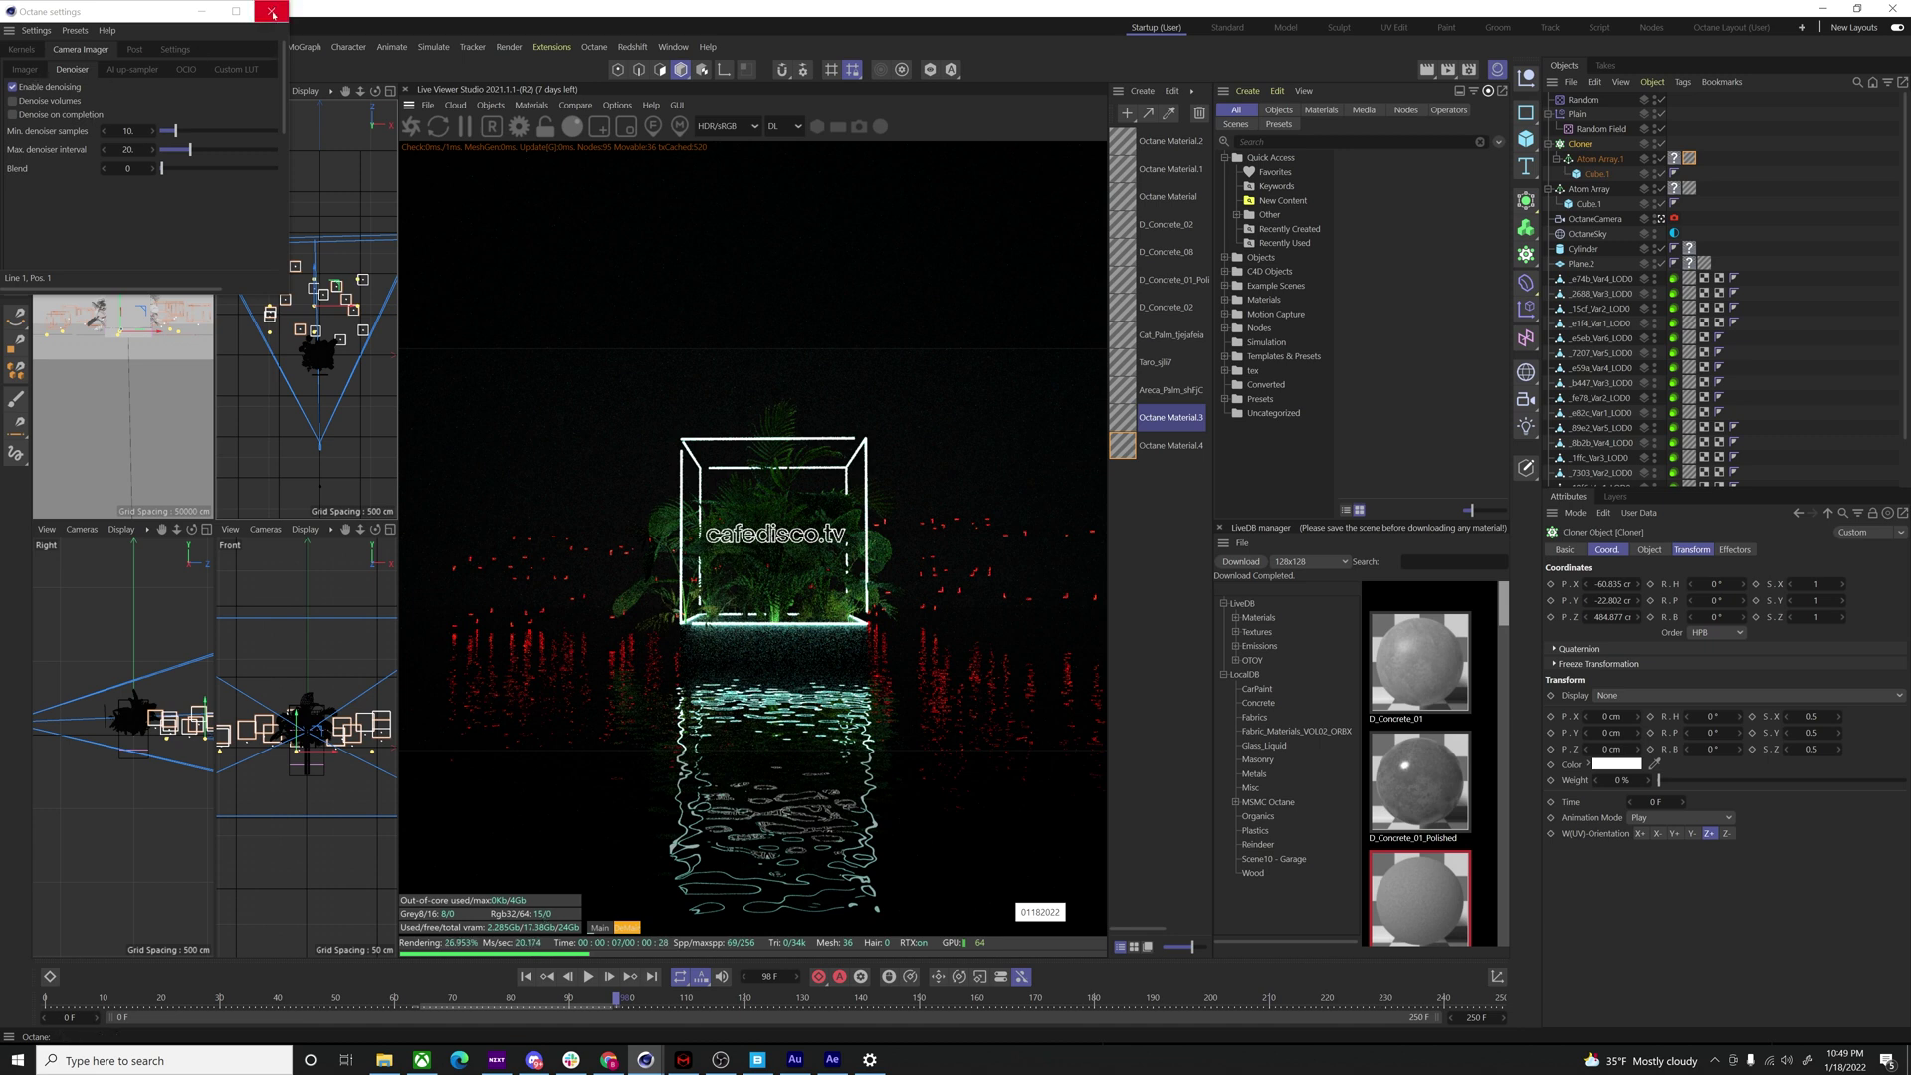
{"action": "left_click_drag", "start_coordinate": [399, 388], "coordinate": [617, 388]}
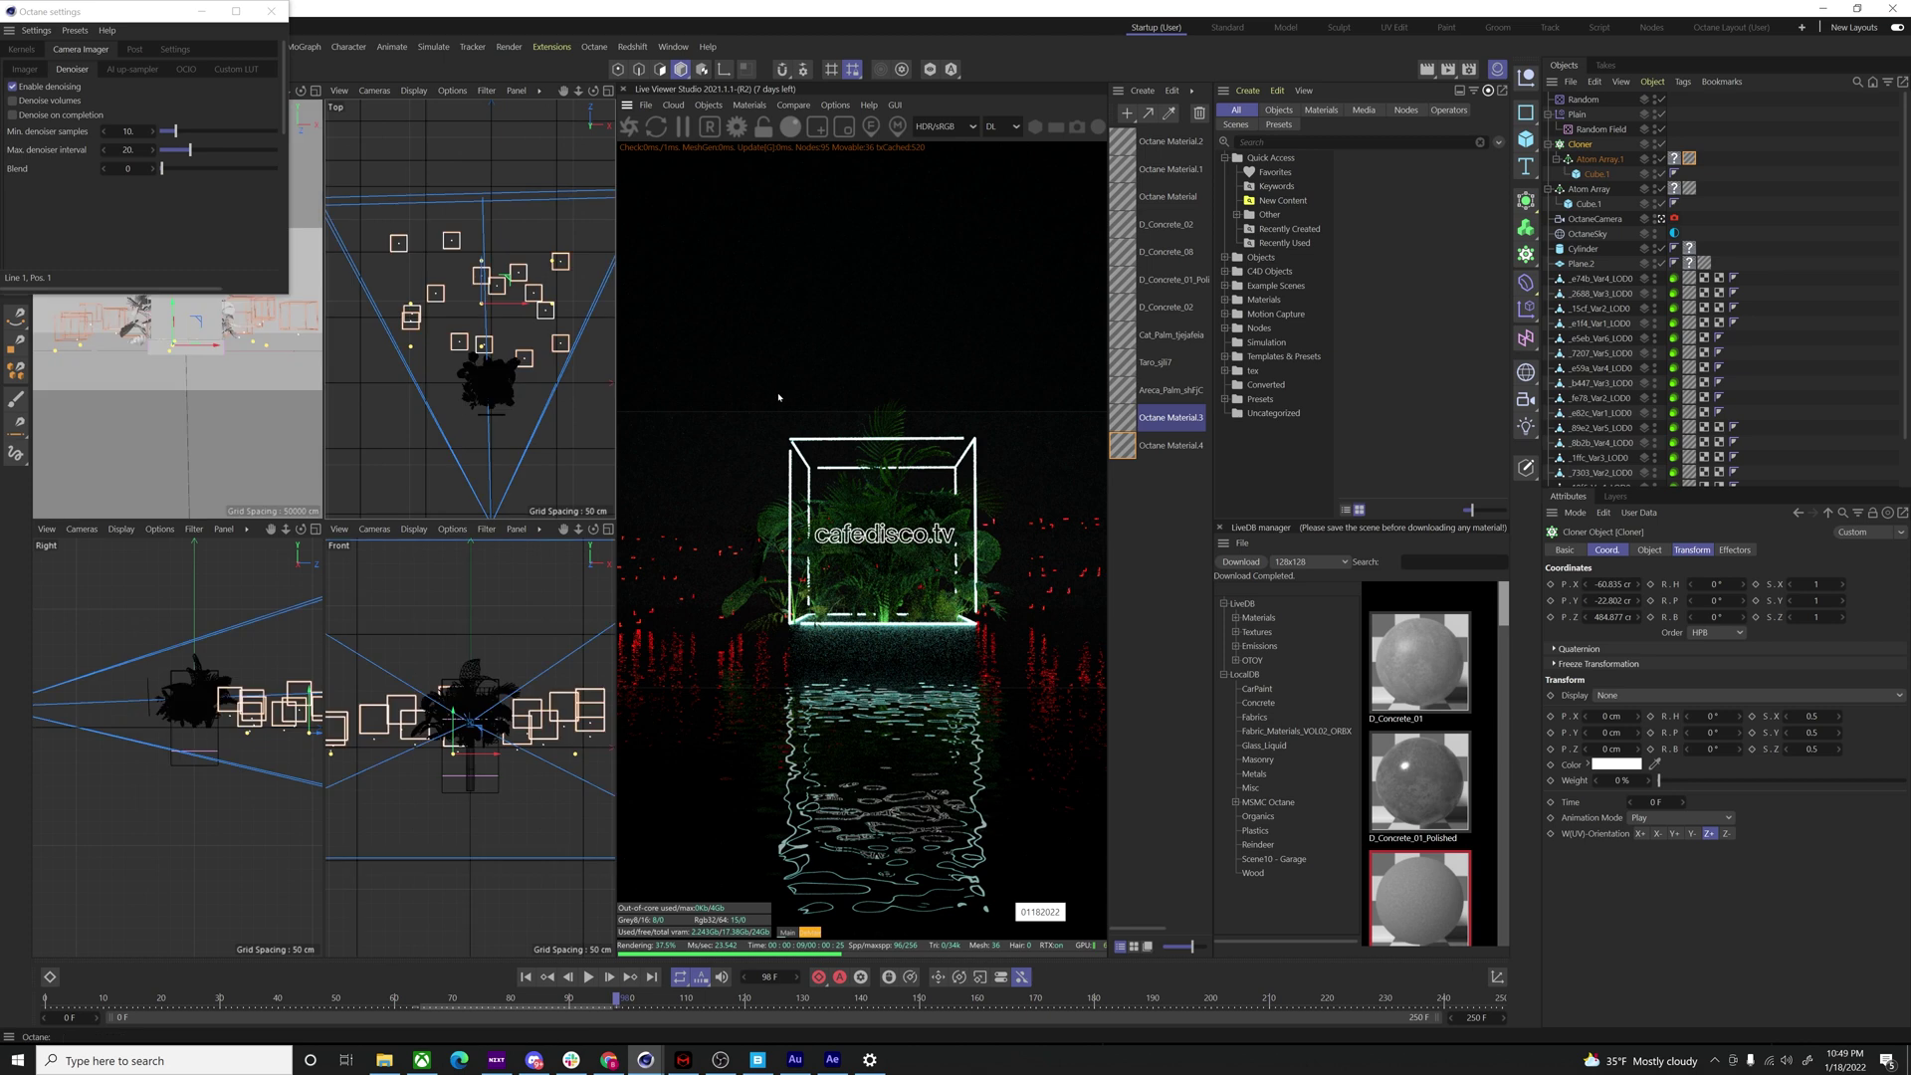
{"action": "left_click", "coordinate": [174, 48]}
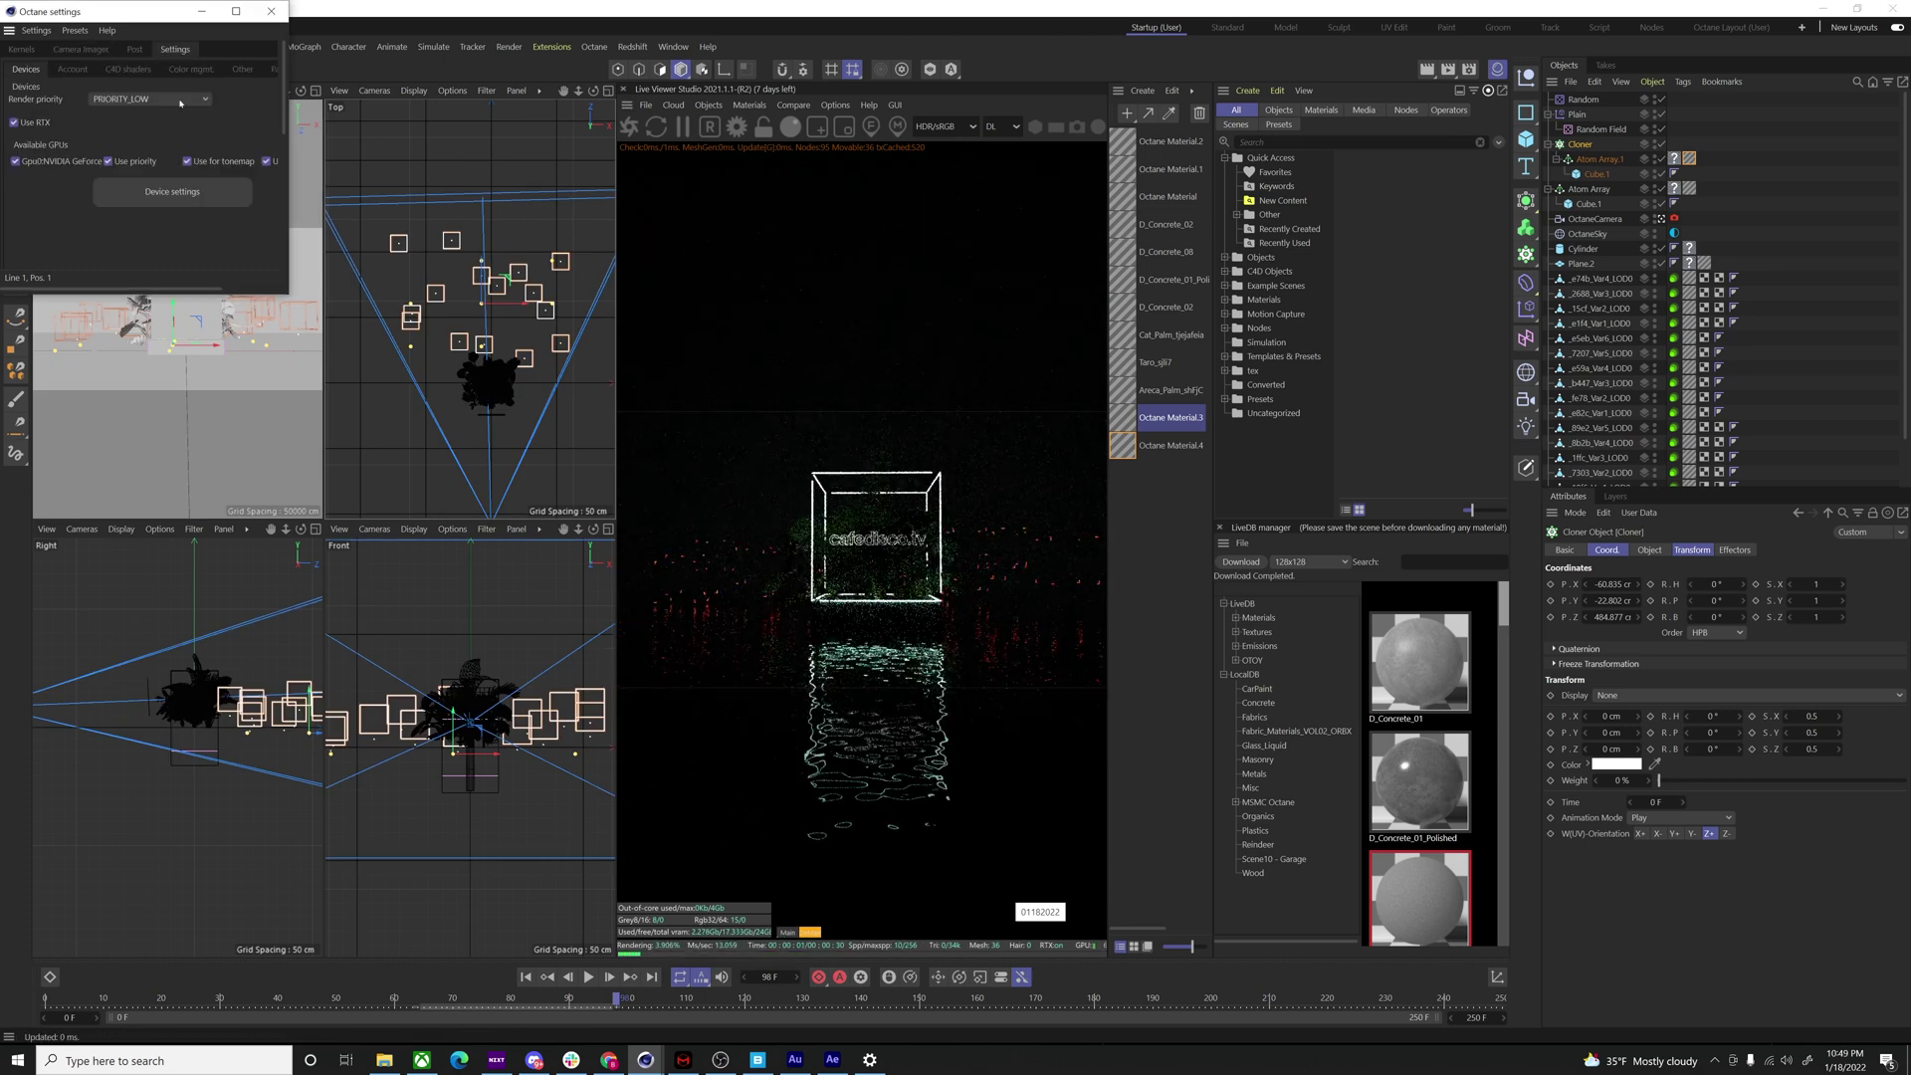
{"action": "left_click_drag", "start_coordinate": [287, 295], "coordinate": [572, 408]}
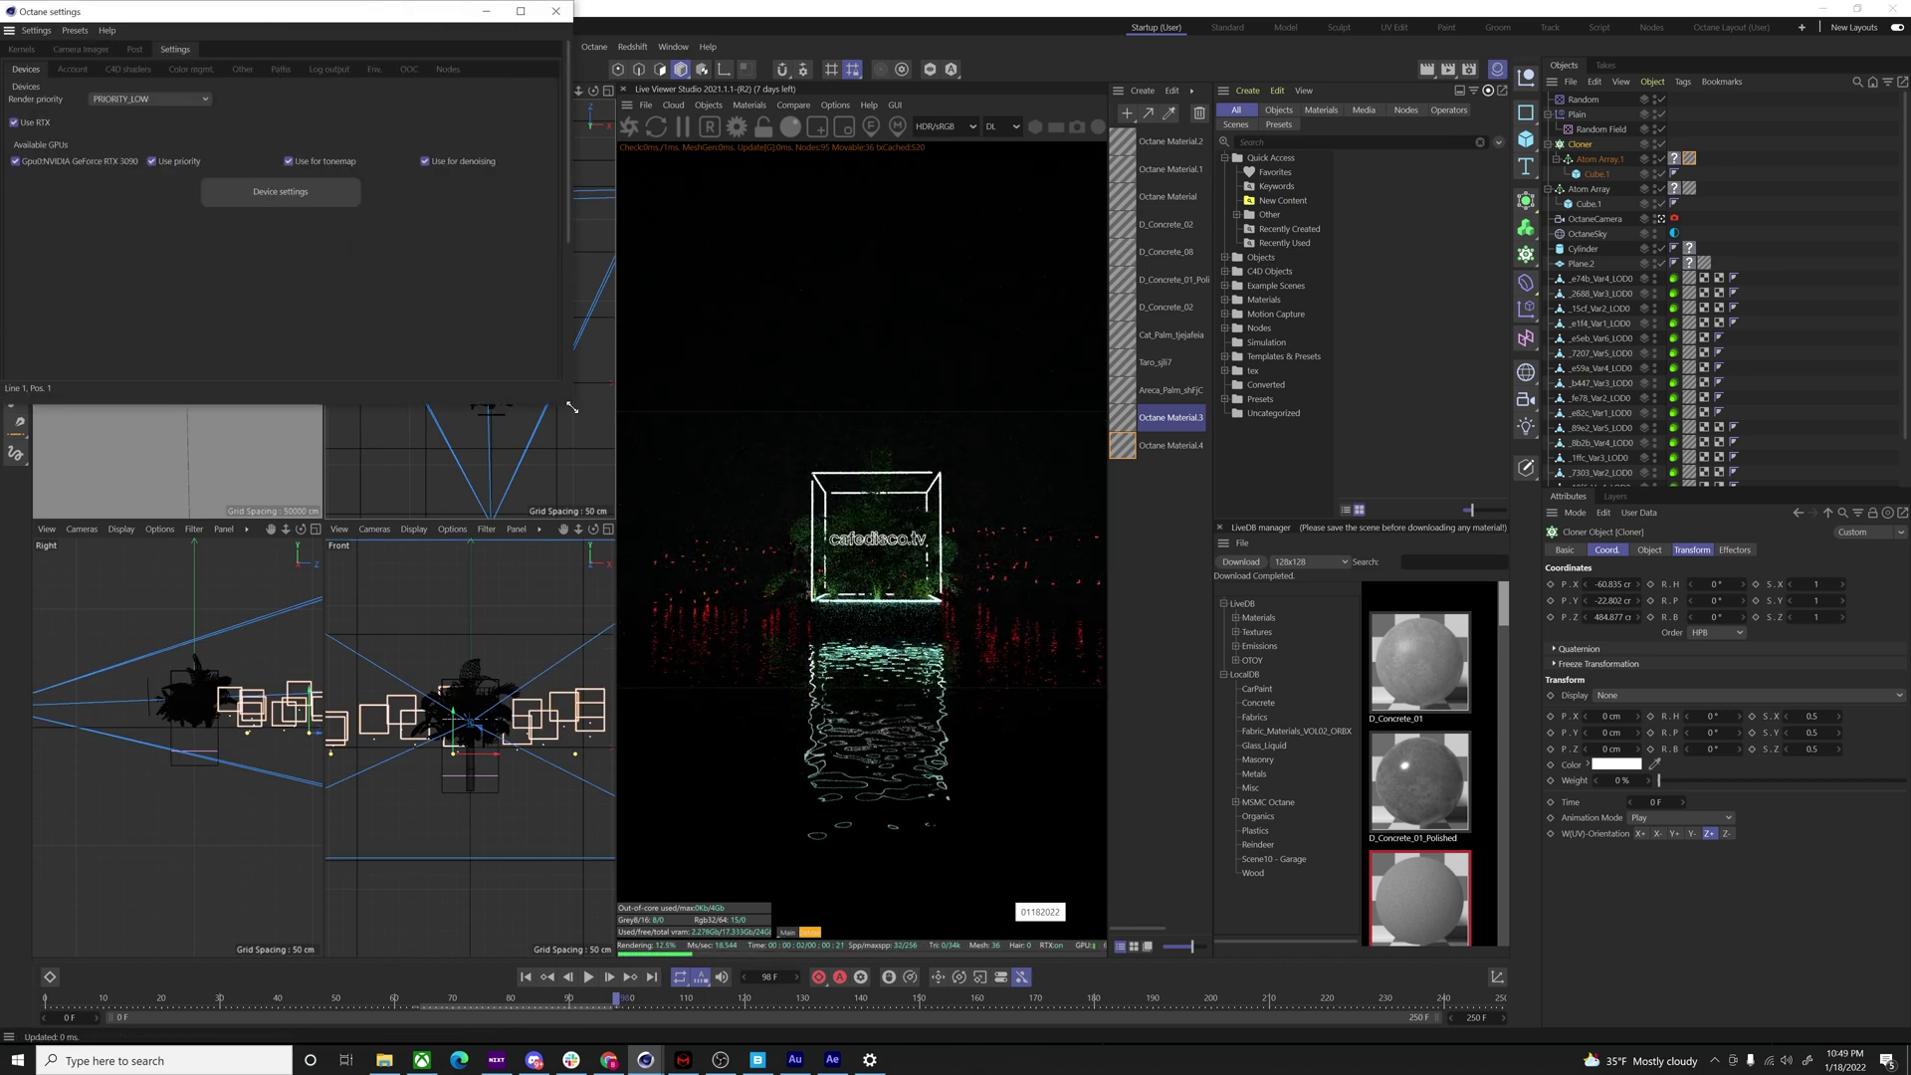
{"action": "left_click", "coordinate": [241, 70]}
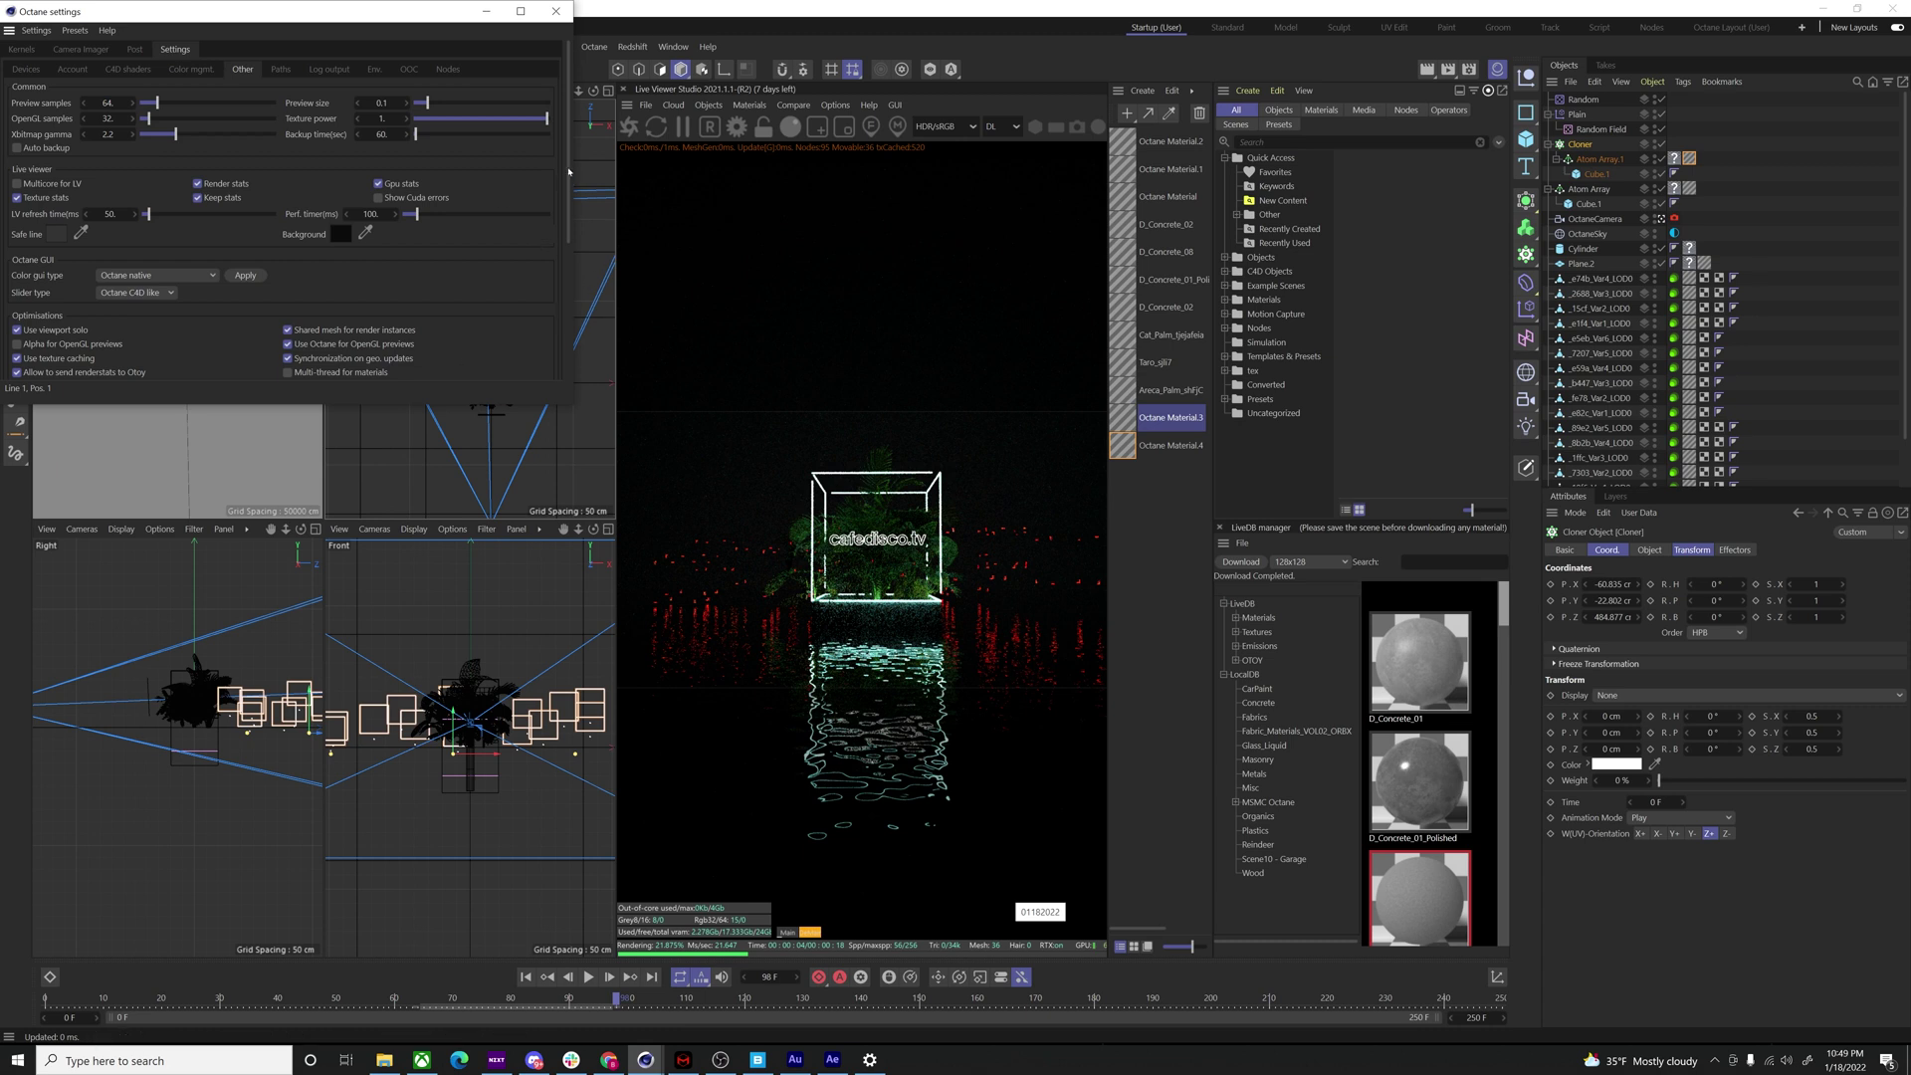
{"action": "left_click_drag", "start_coordinate": [567, 206], "coordinate": [565, 236]}
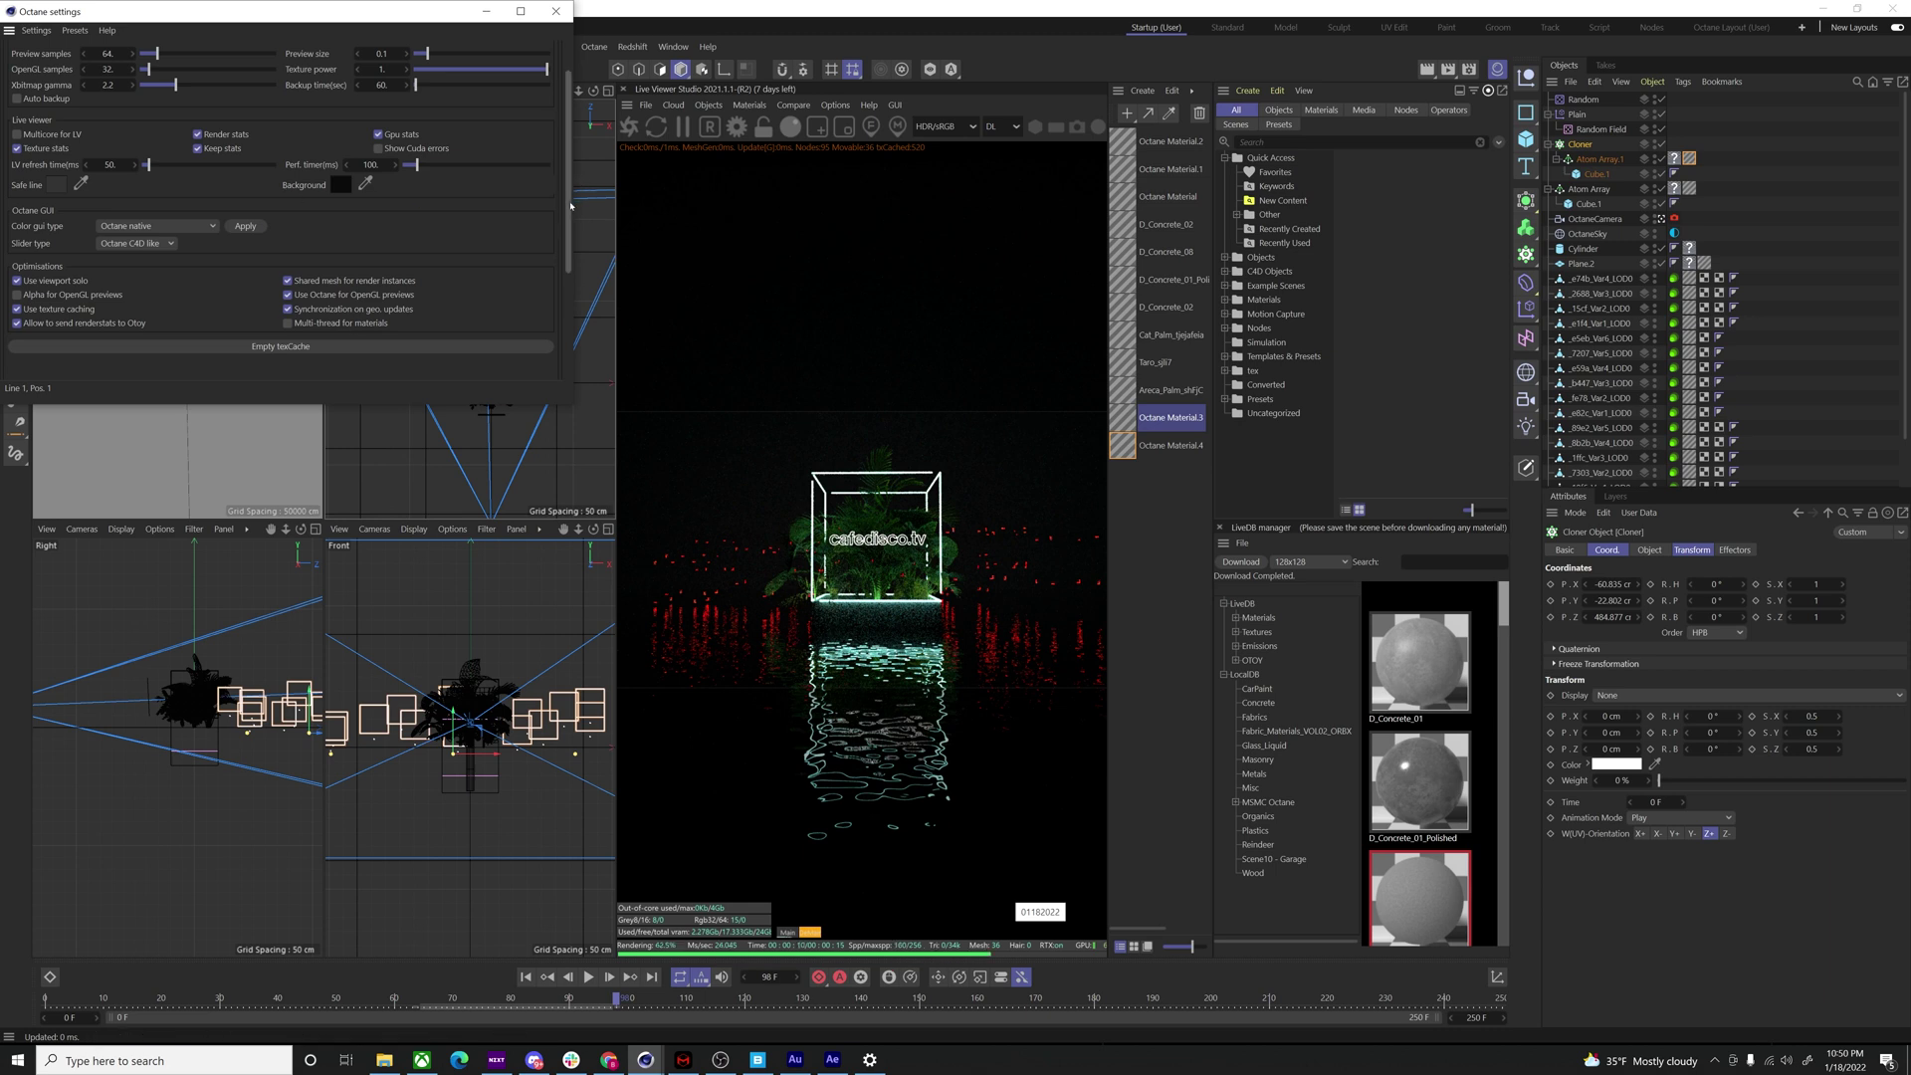
{"action": "scroll", "coordinate": [343, 149], "scroll_direction": "up", "scroll_amount": 1}
{"action": "left_click", "coordinate": [22, 49]}
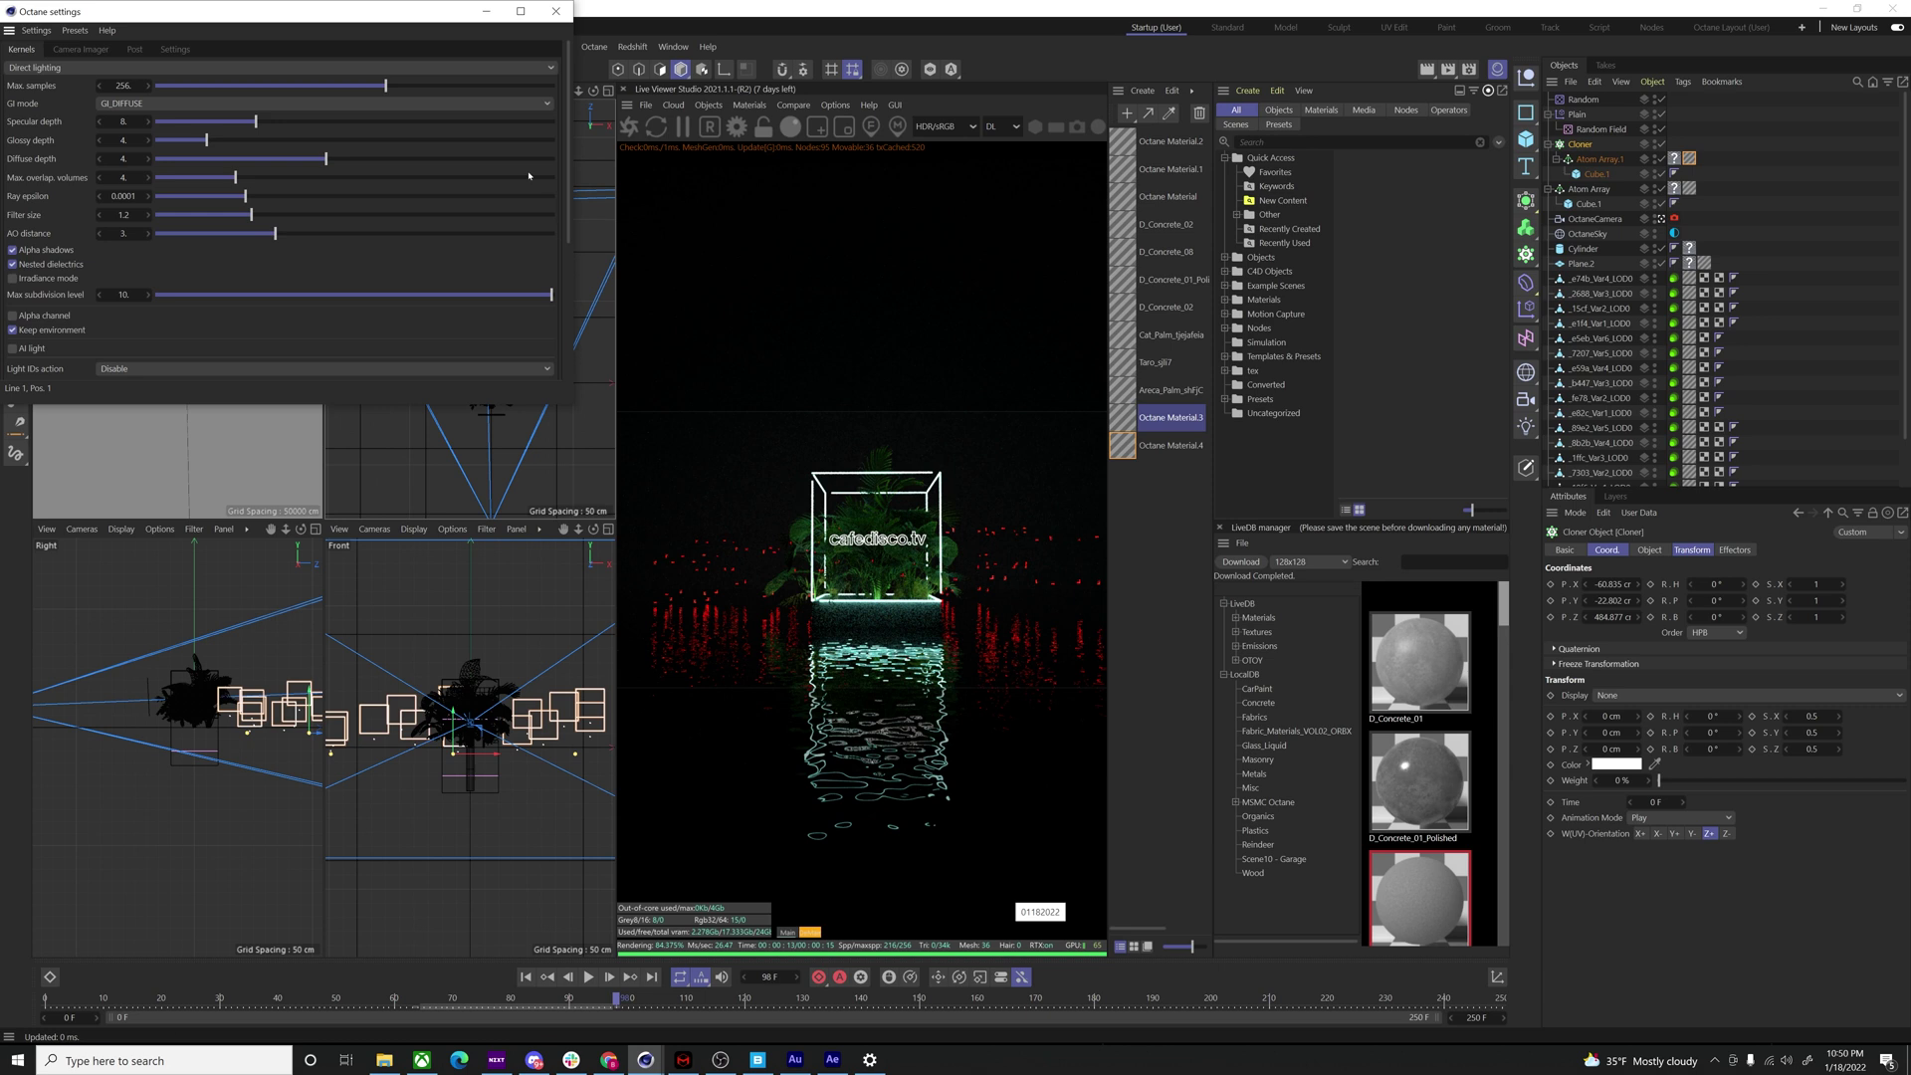
{"action": "mouse_move", "coordinate": [568, 194]}
{"action": "left_mouse_down"}
{"action": "mouse_move", "coordinate": [569, 362]}
{"action": "mouse_move", "coordinate": [573, 194]}
{"action": "left_mouse_up"}
{"action": "left_click_drag", "start_coordinate": [303, 20], "coordinate": [1100, 182]}
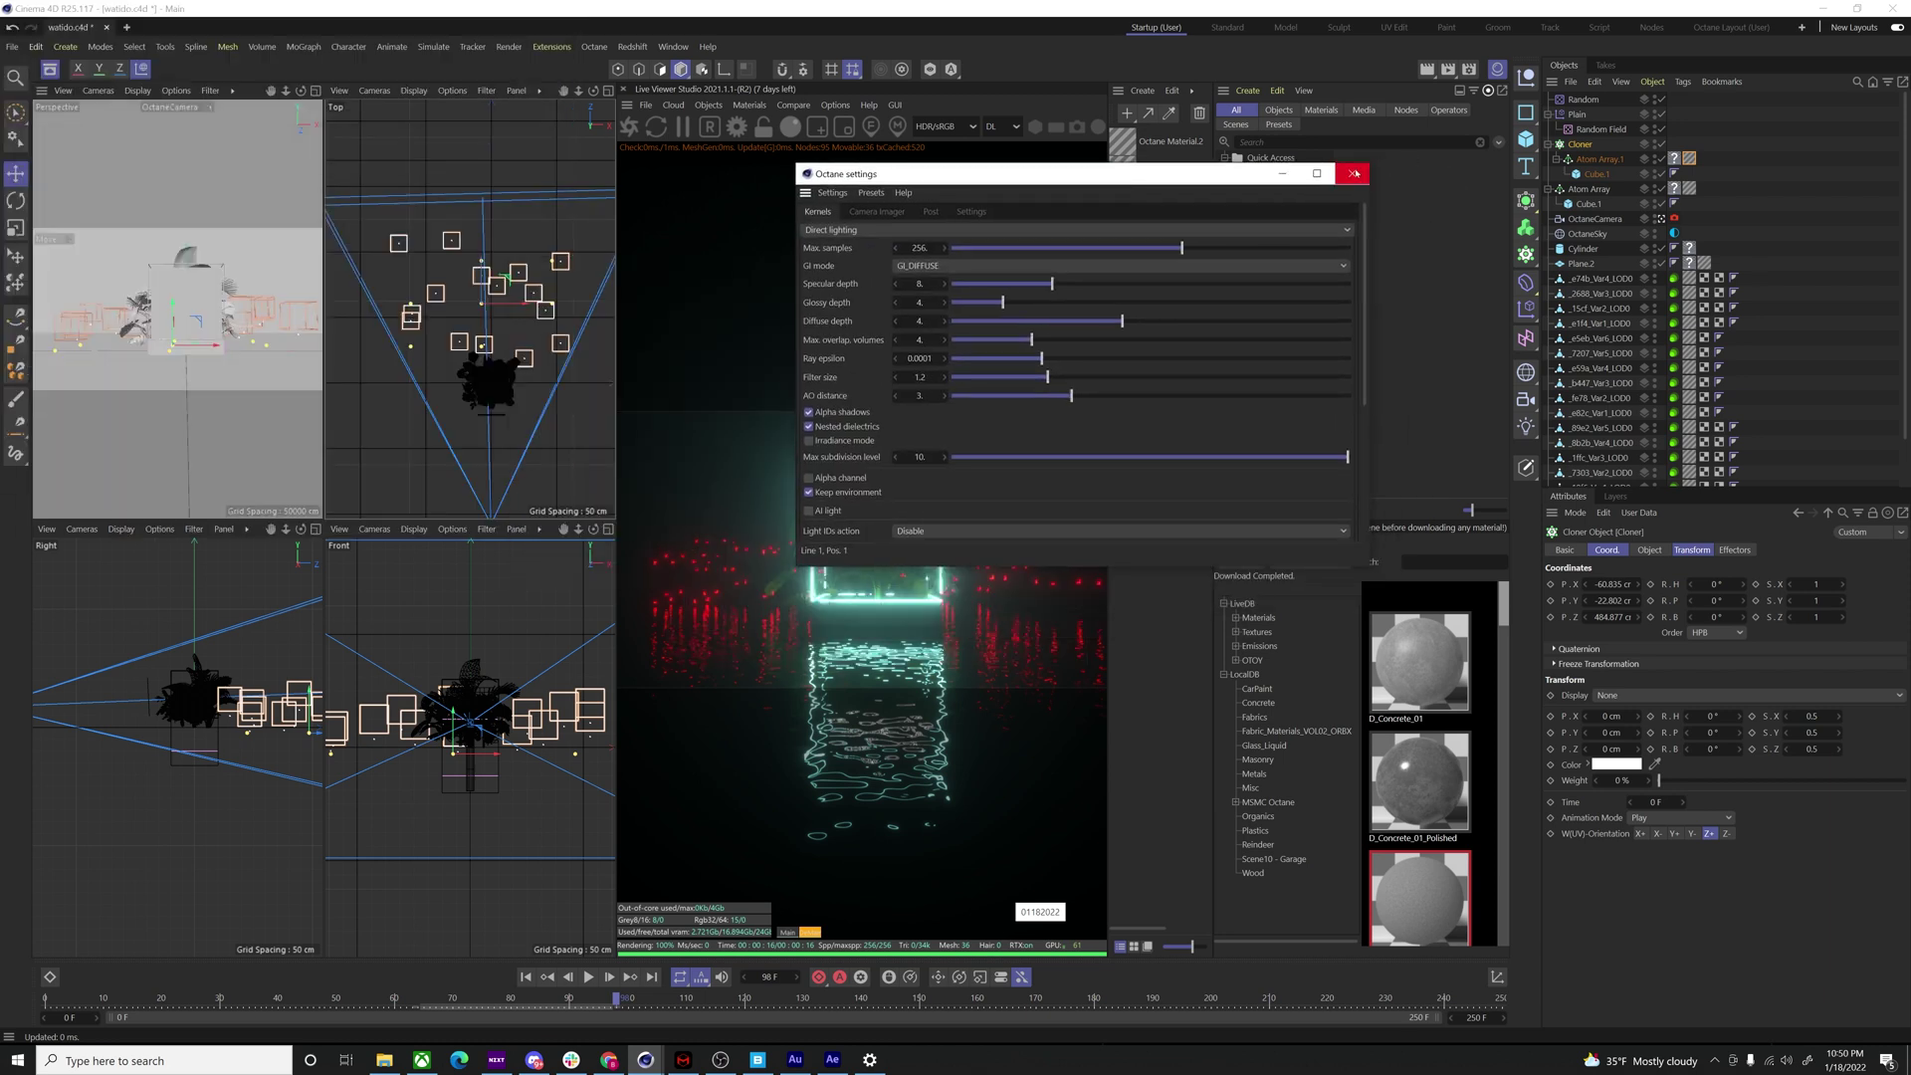
{"action": "left_click", "coordinate": [1352, 173]}
- In the project's render settings, choose Octane Renderer as the renderer and show the Render AOV group options
{"action": "left_click", "coordinate": [597, 47]}
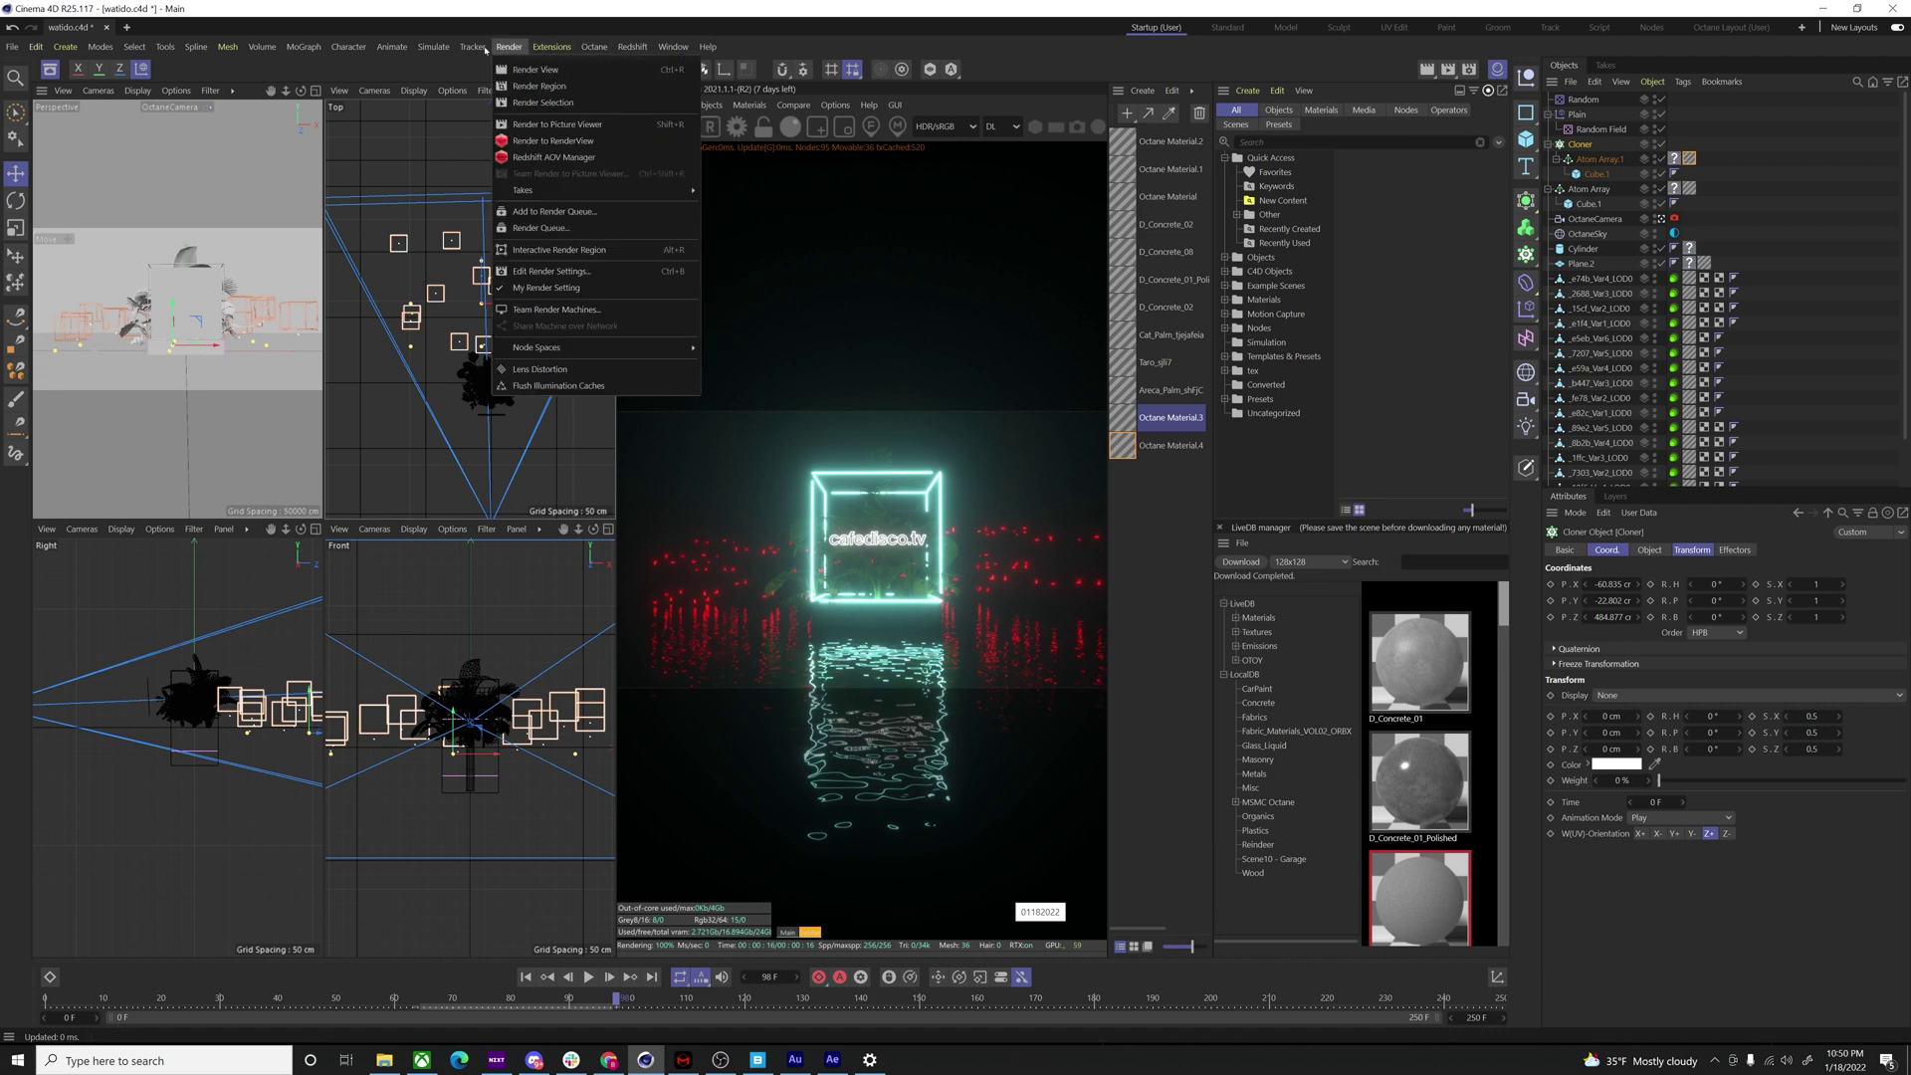
{"action": "mouse_move", "coordinate": [507, 50]}
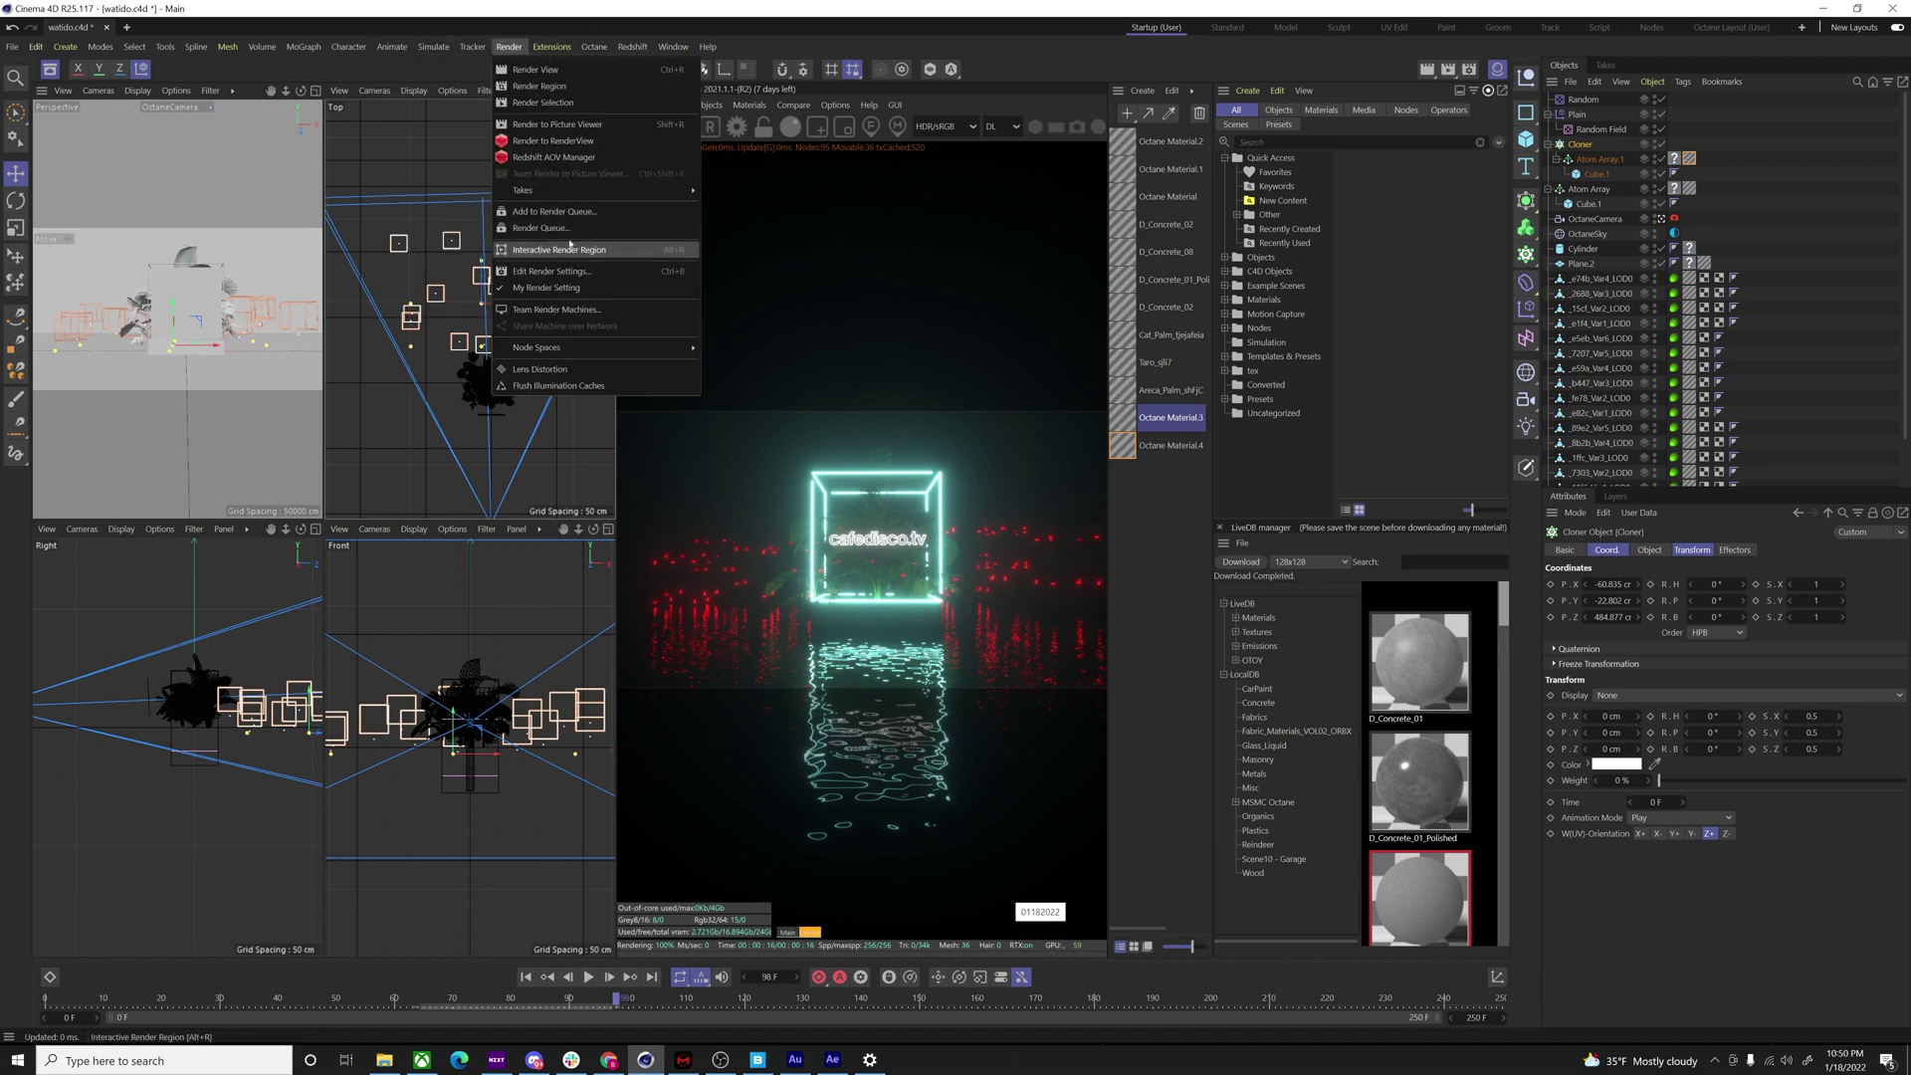
{"action": "left_click", "coordinate": [553, 271]}
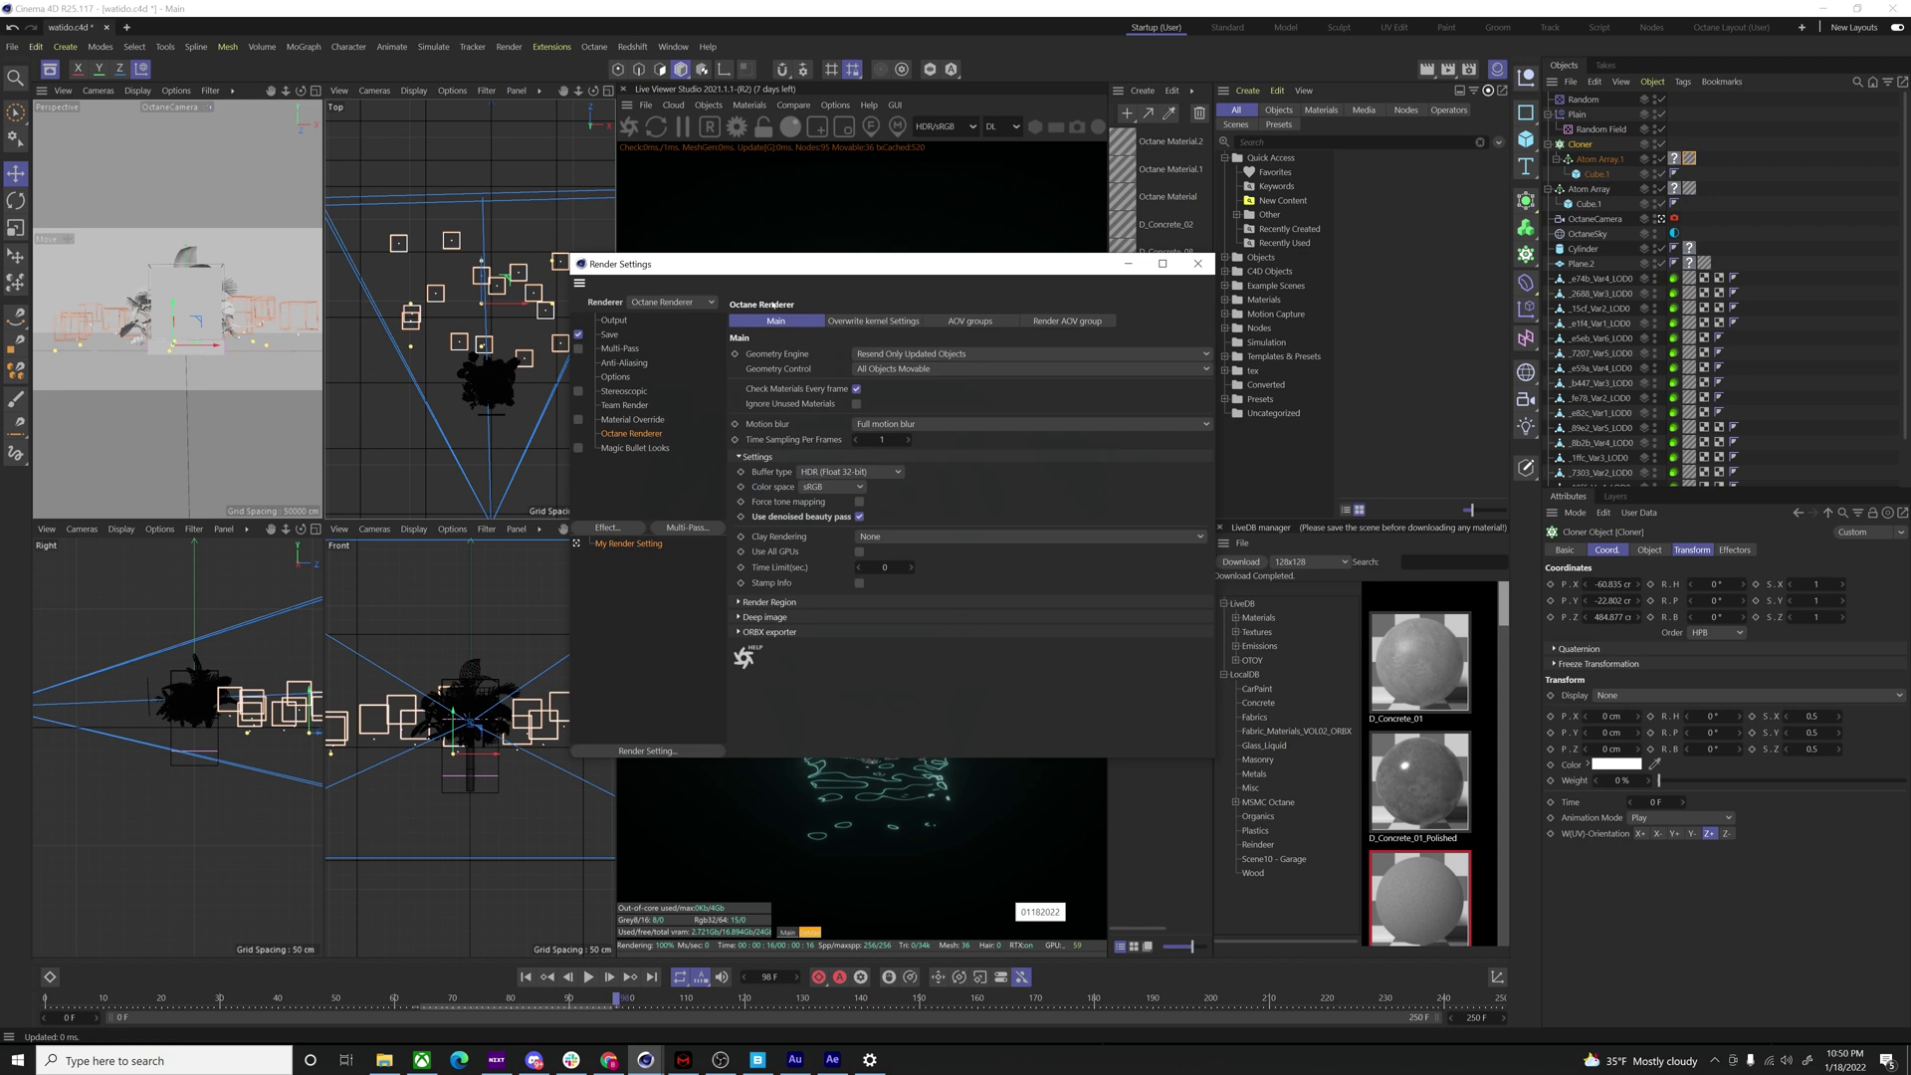
{"action": "left_click_drag", "start_coordinate": [803, 268], "coordinate": [437, 270]}
{"action": "left_click", "coordinate": [307, 304]}
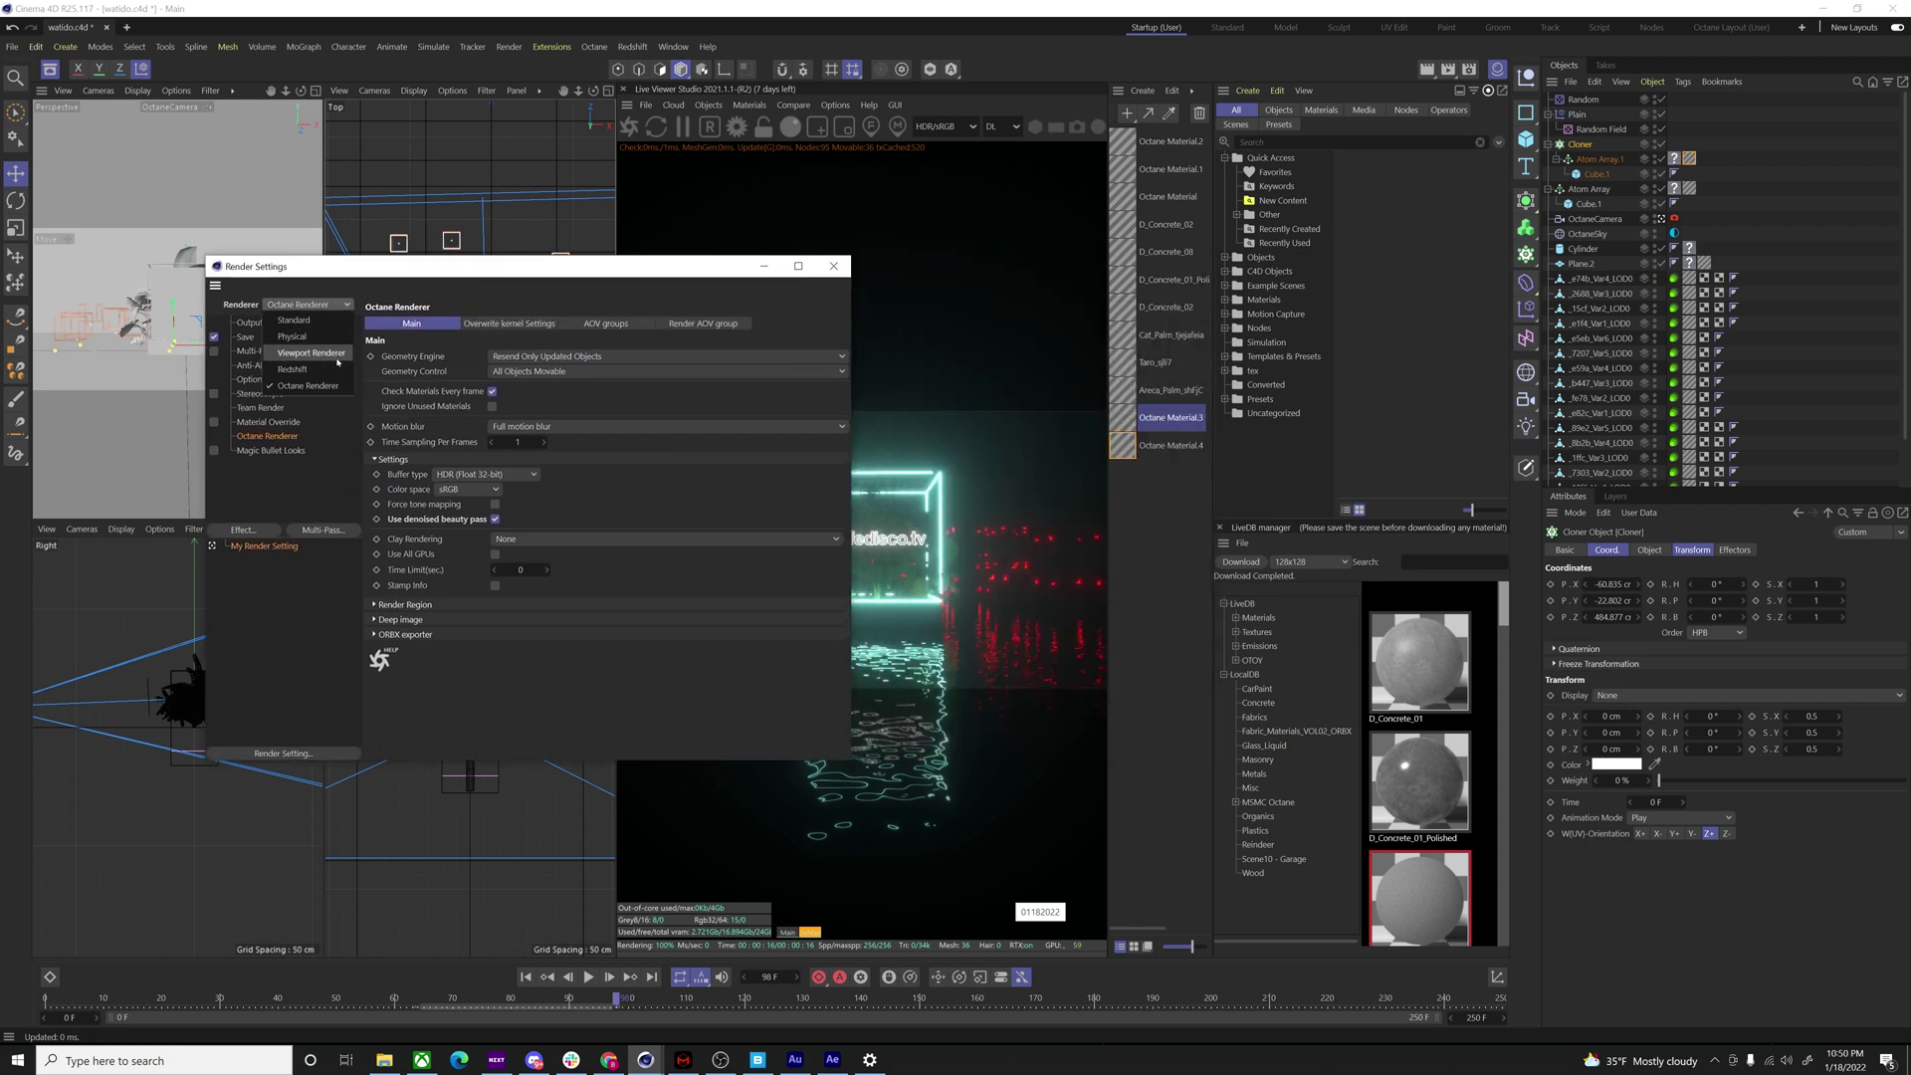
{"action": "left_click", "coordinate": [324, 386]}
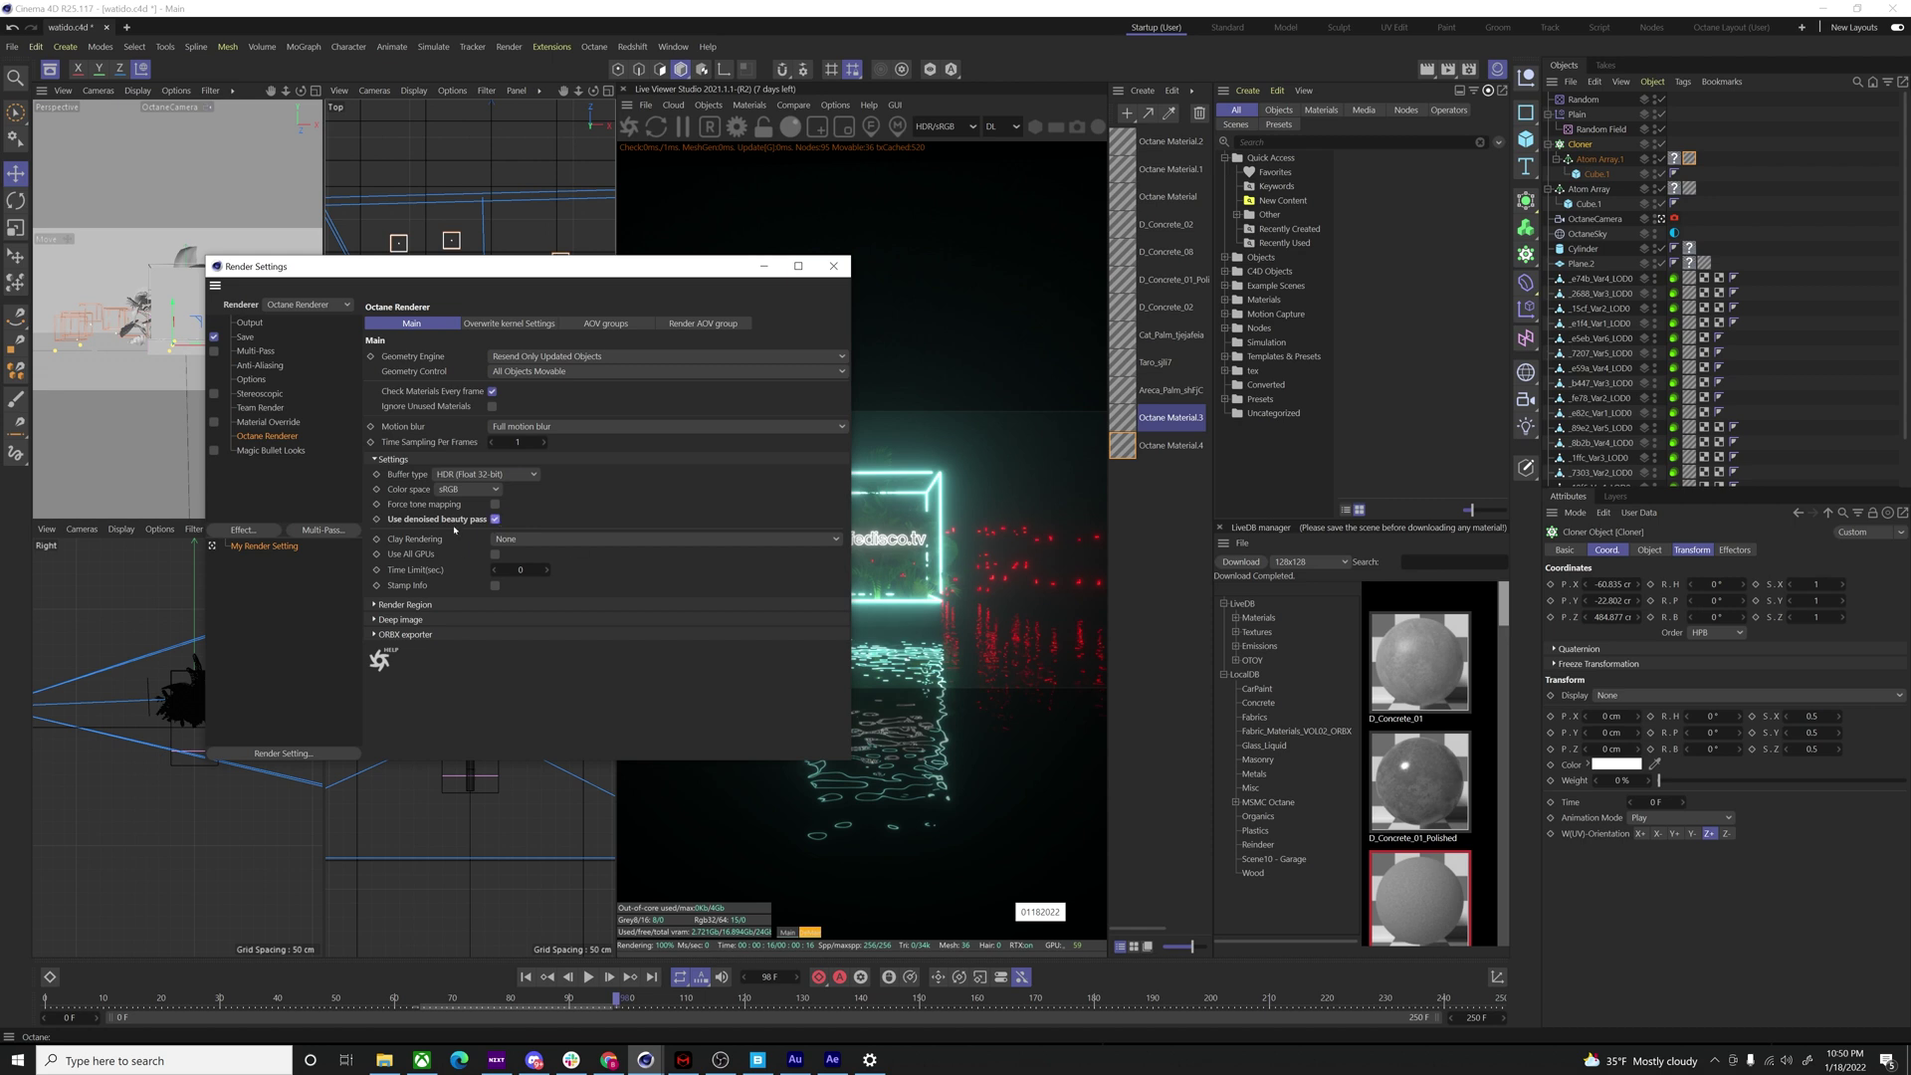
{"action": "left_click", "coordinate": [702, 324]}
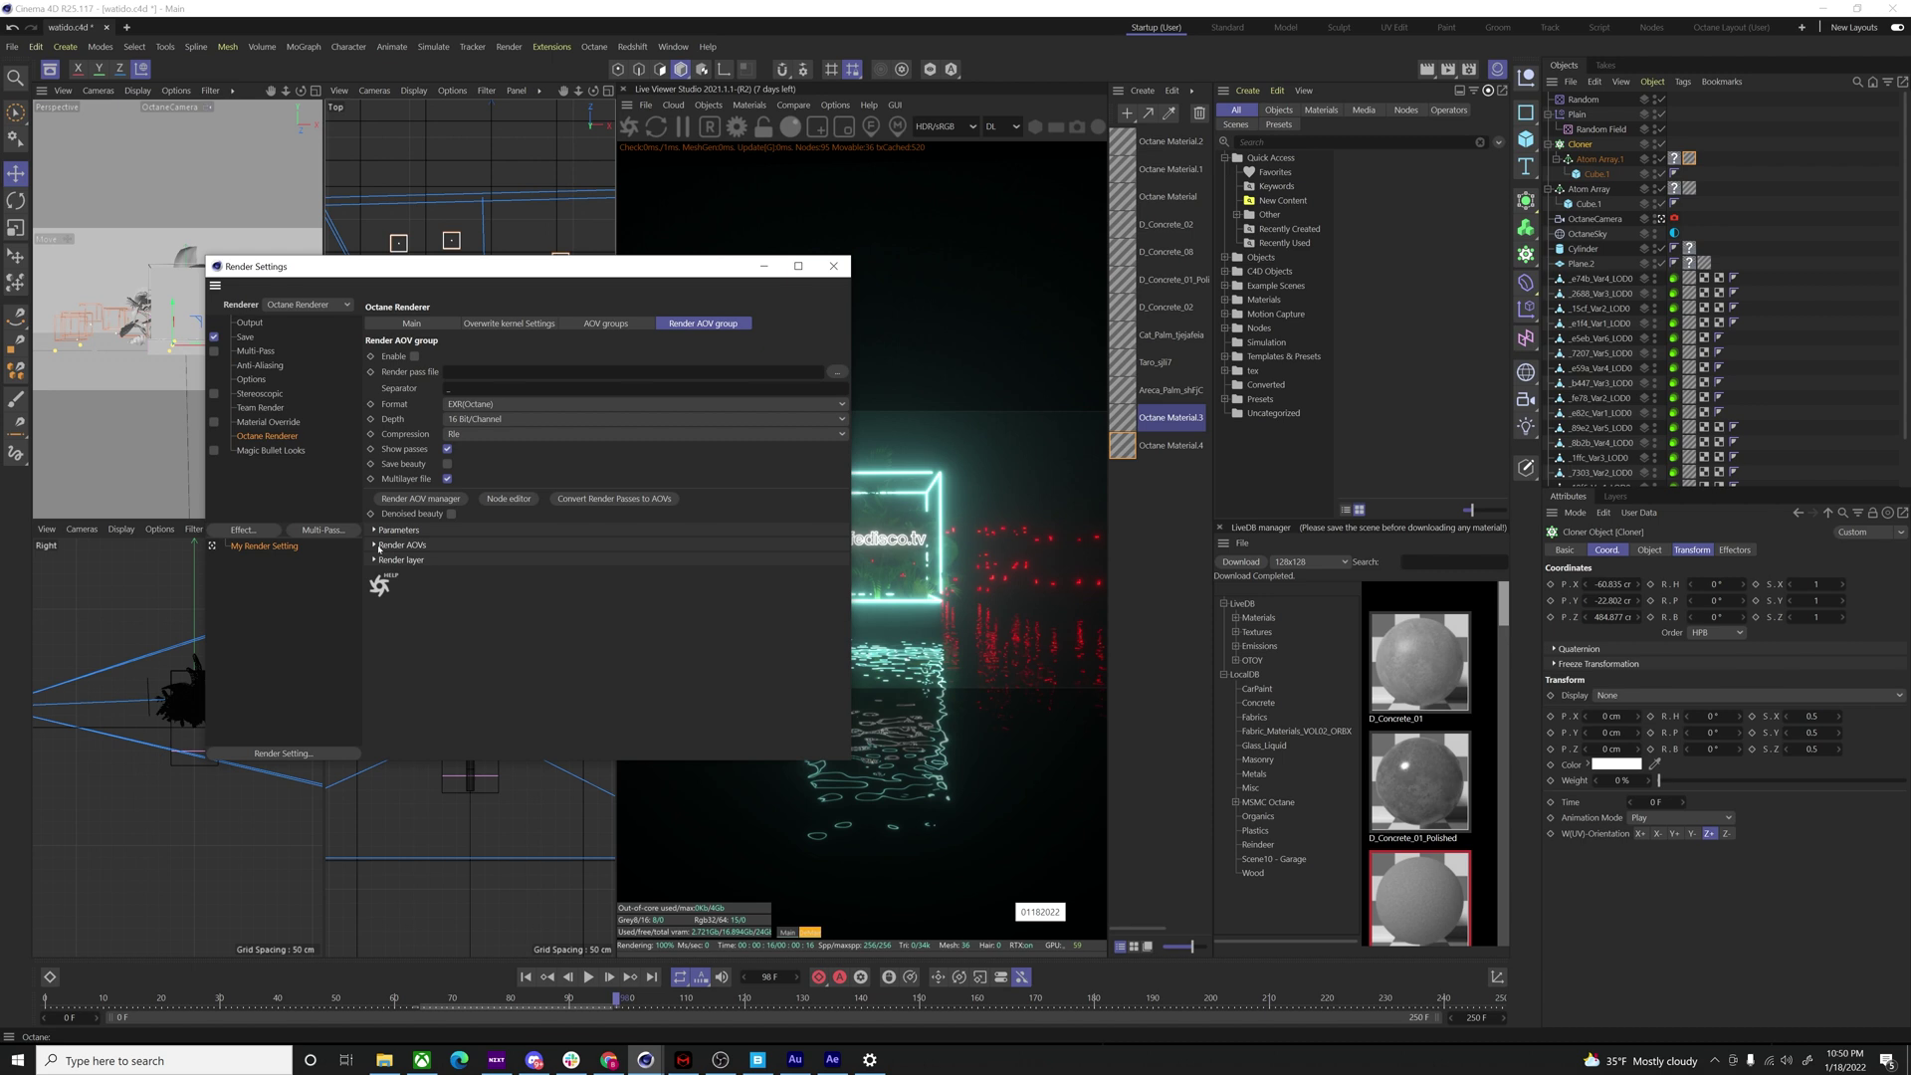
- Expand the Render AOVs section and review the categories of render AOVs that can be added, without adding one
{"action": "left_click", "coordinate": [375, 545]}
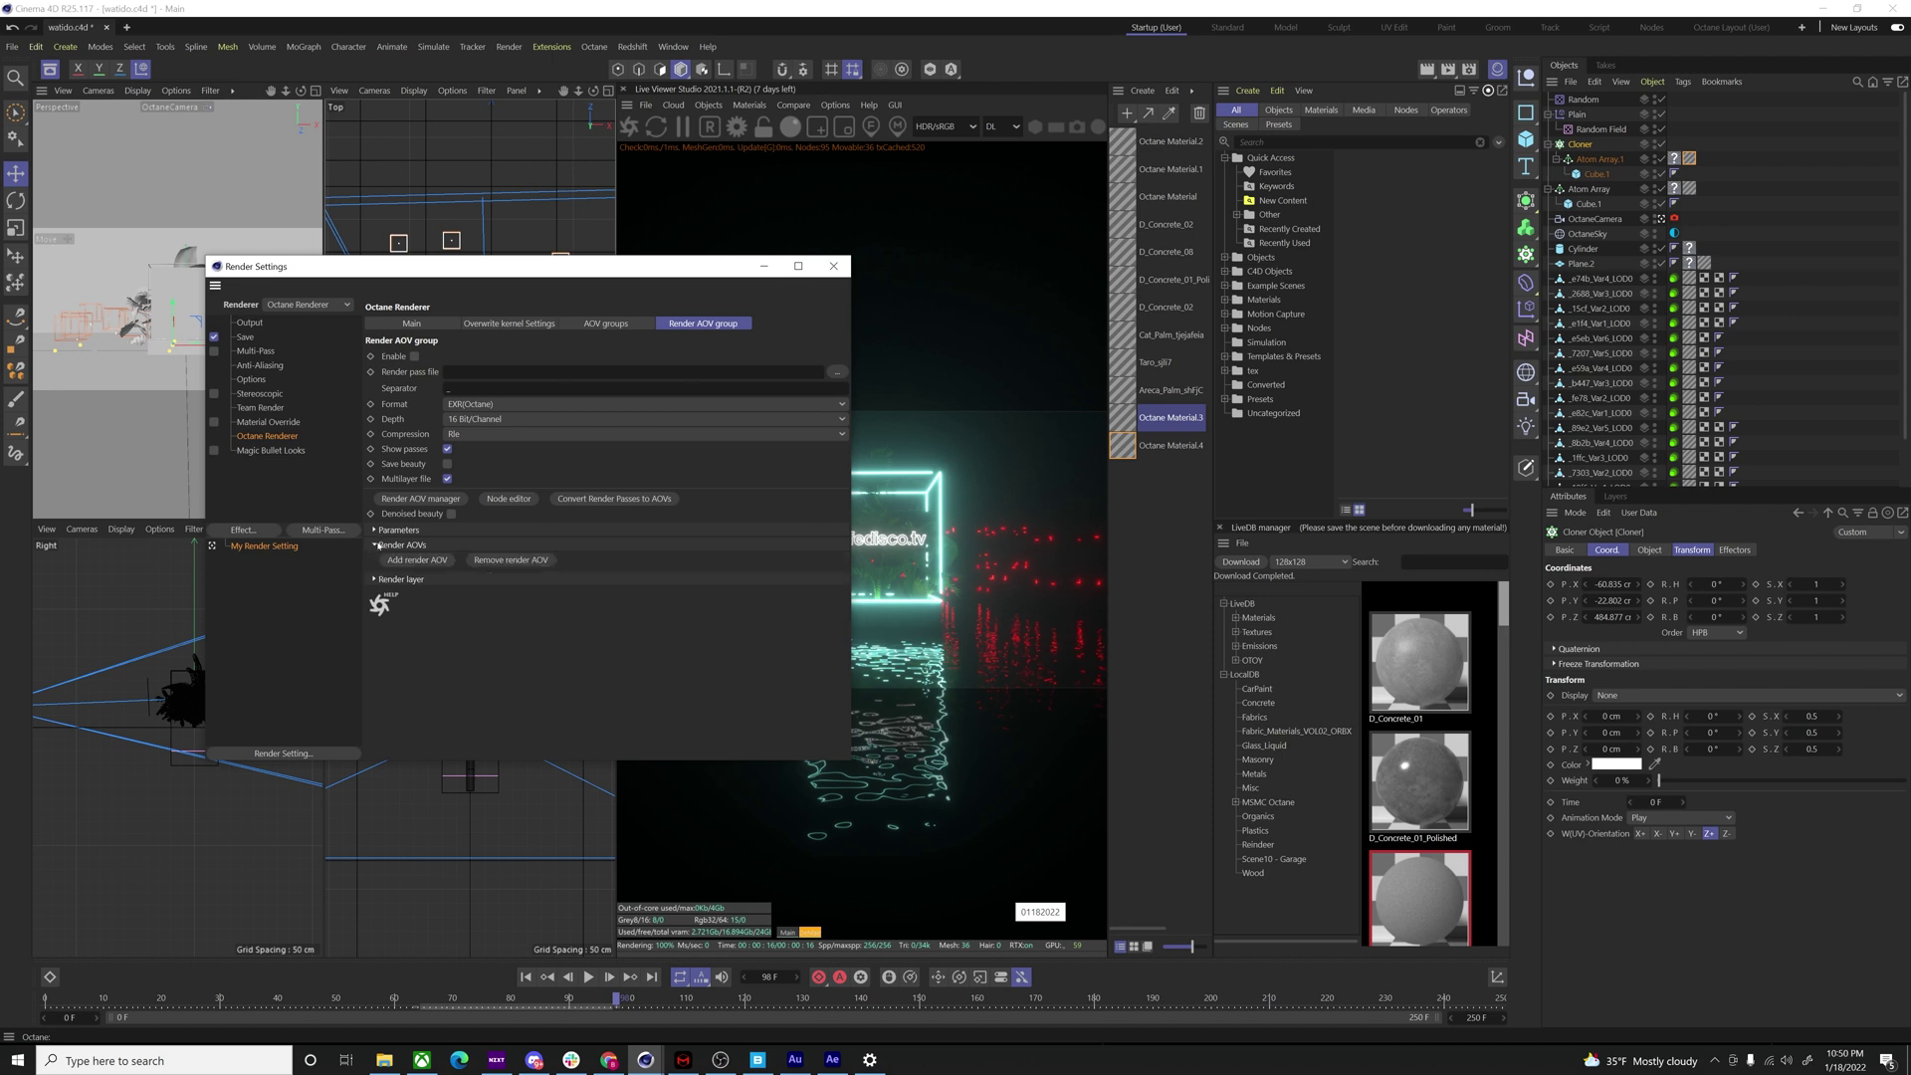
{"action": "left_click", "coordinate": [430, 560]}
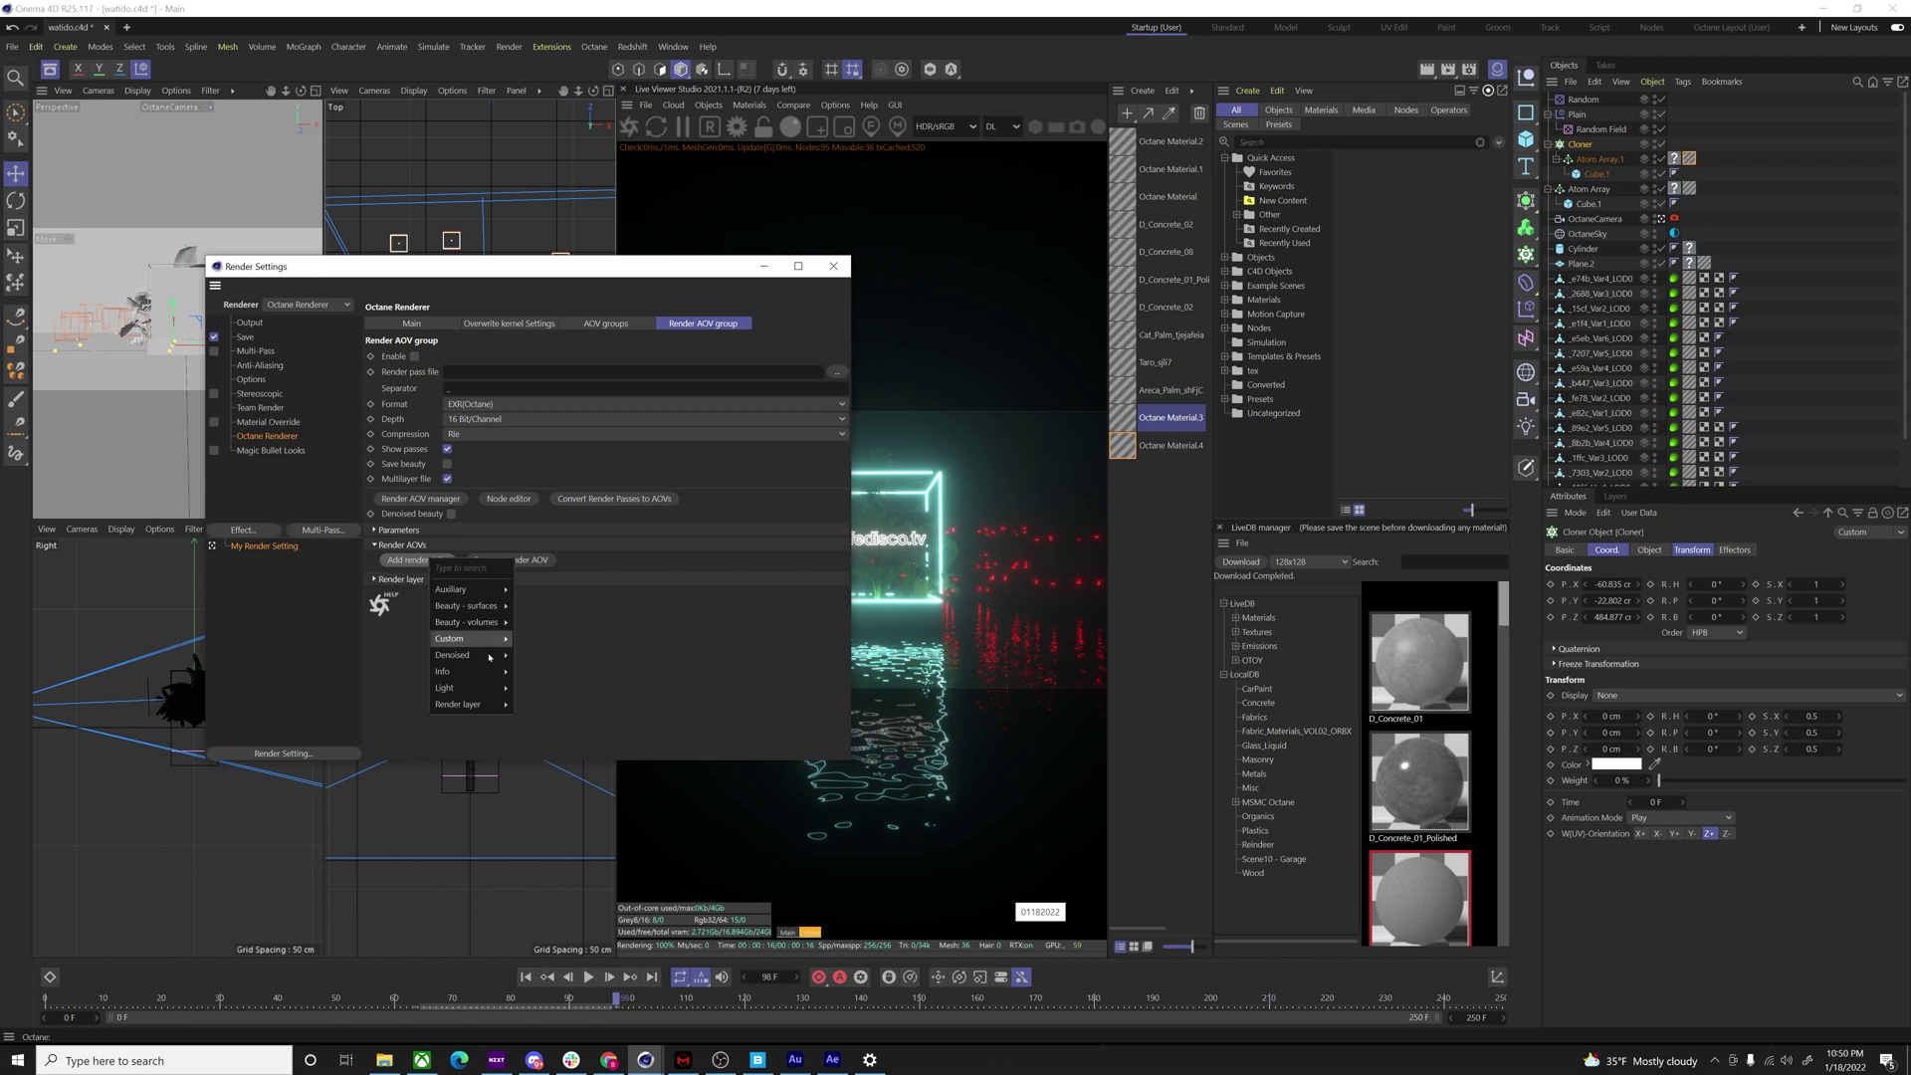
{"action": "left_click", "coordinate": [670, 659]}
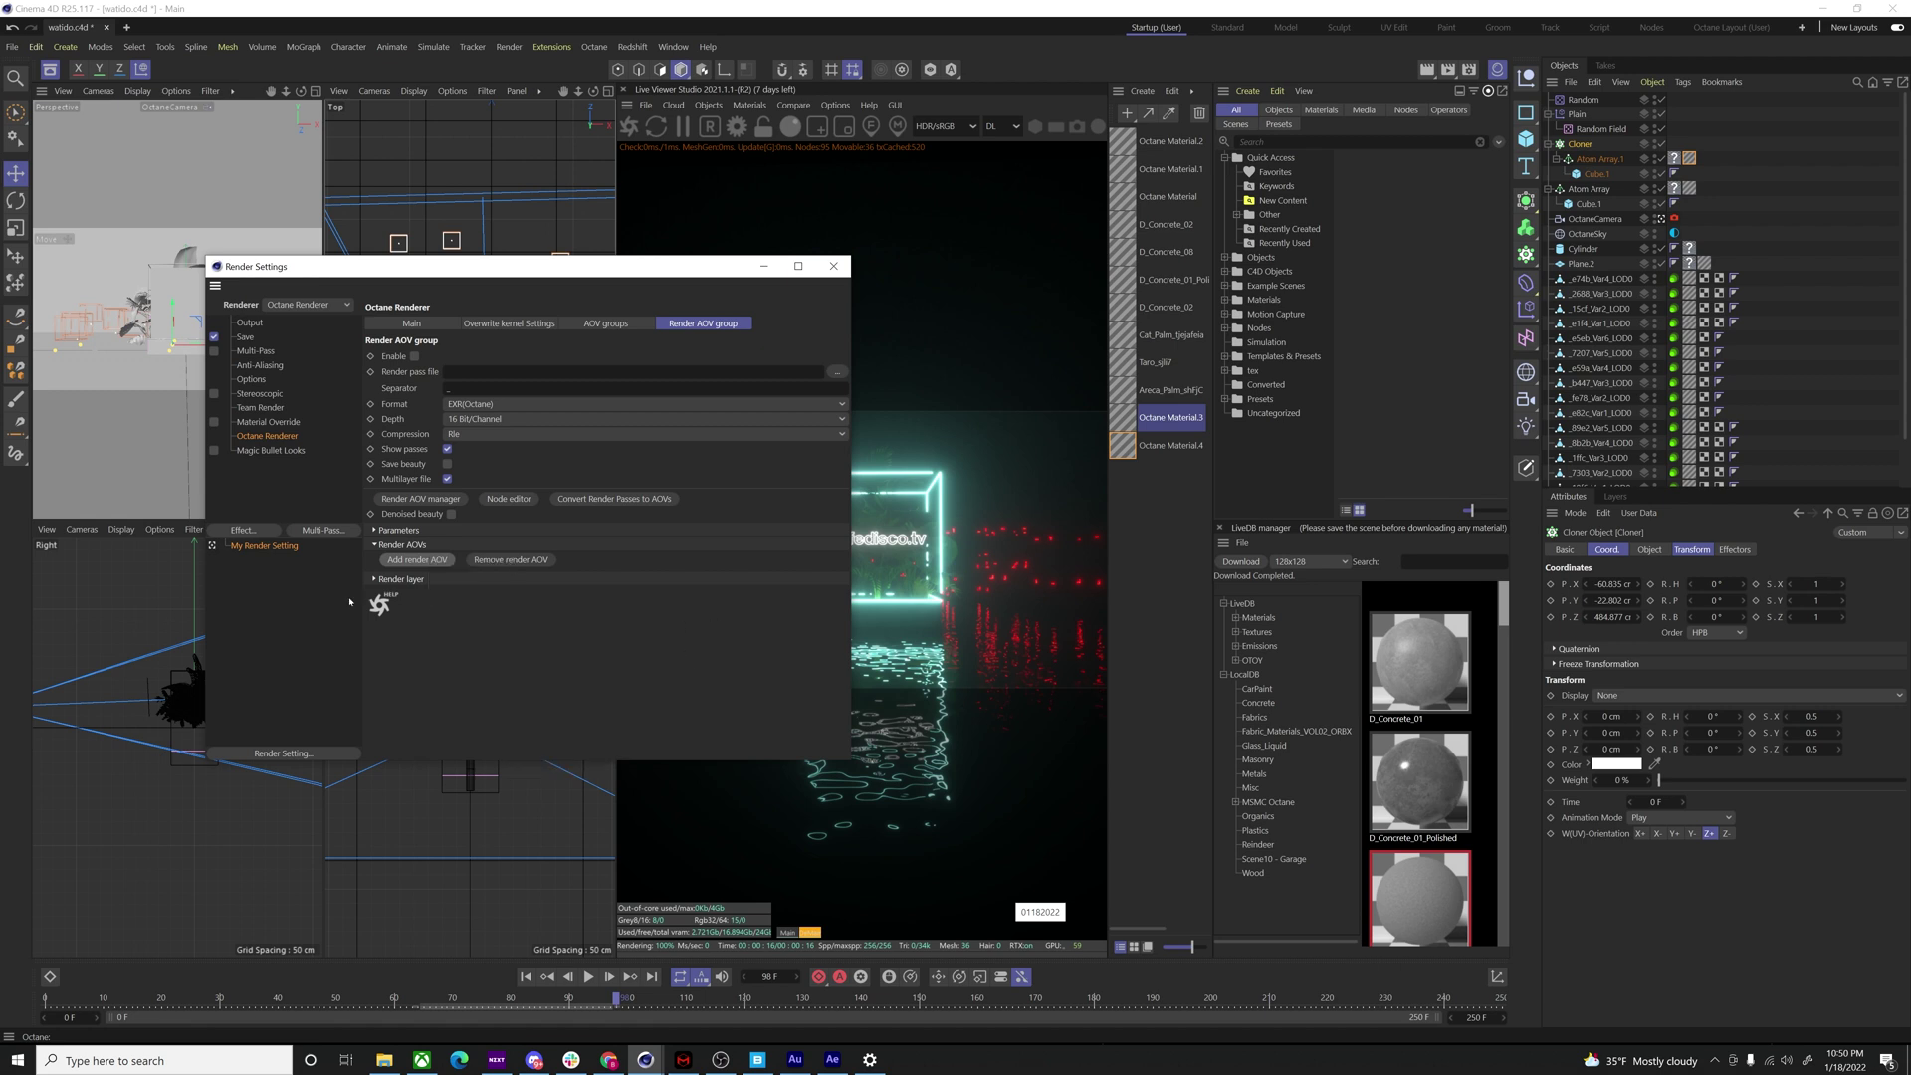
- Set the regular image's output file to CDIntro in the CloWeird Renders folder
{"action": "left_click", "coordinate": [246, 338]}
{"action": "left_click", "coordinate": [814, 354]}
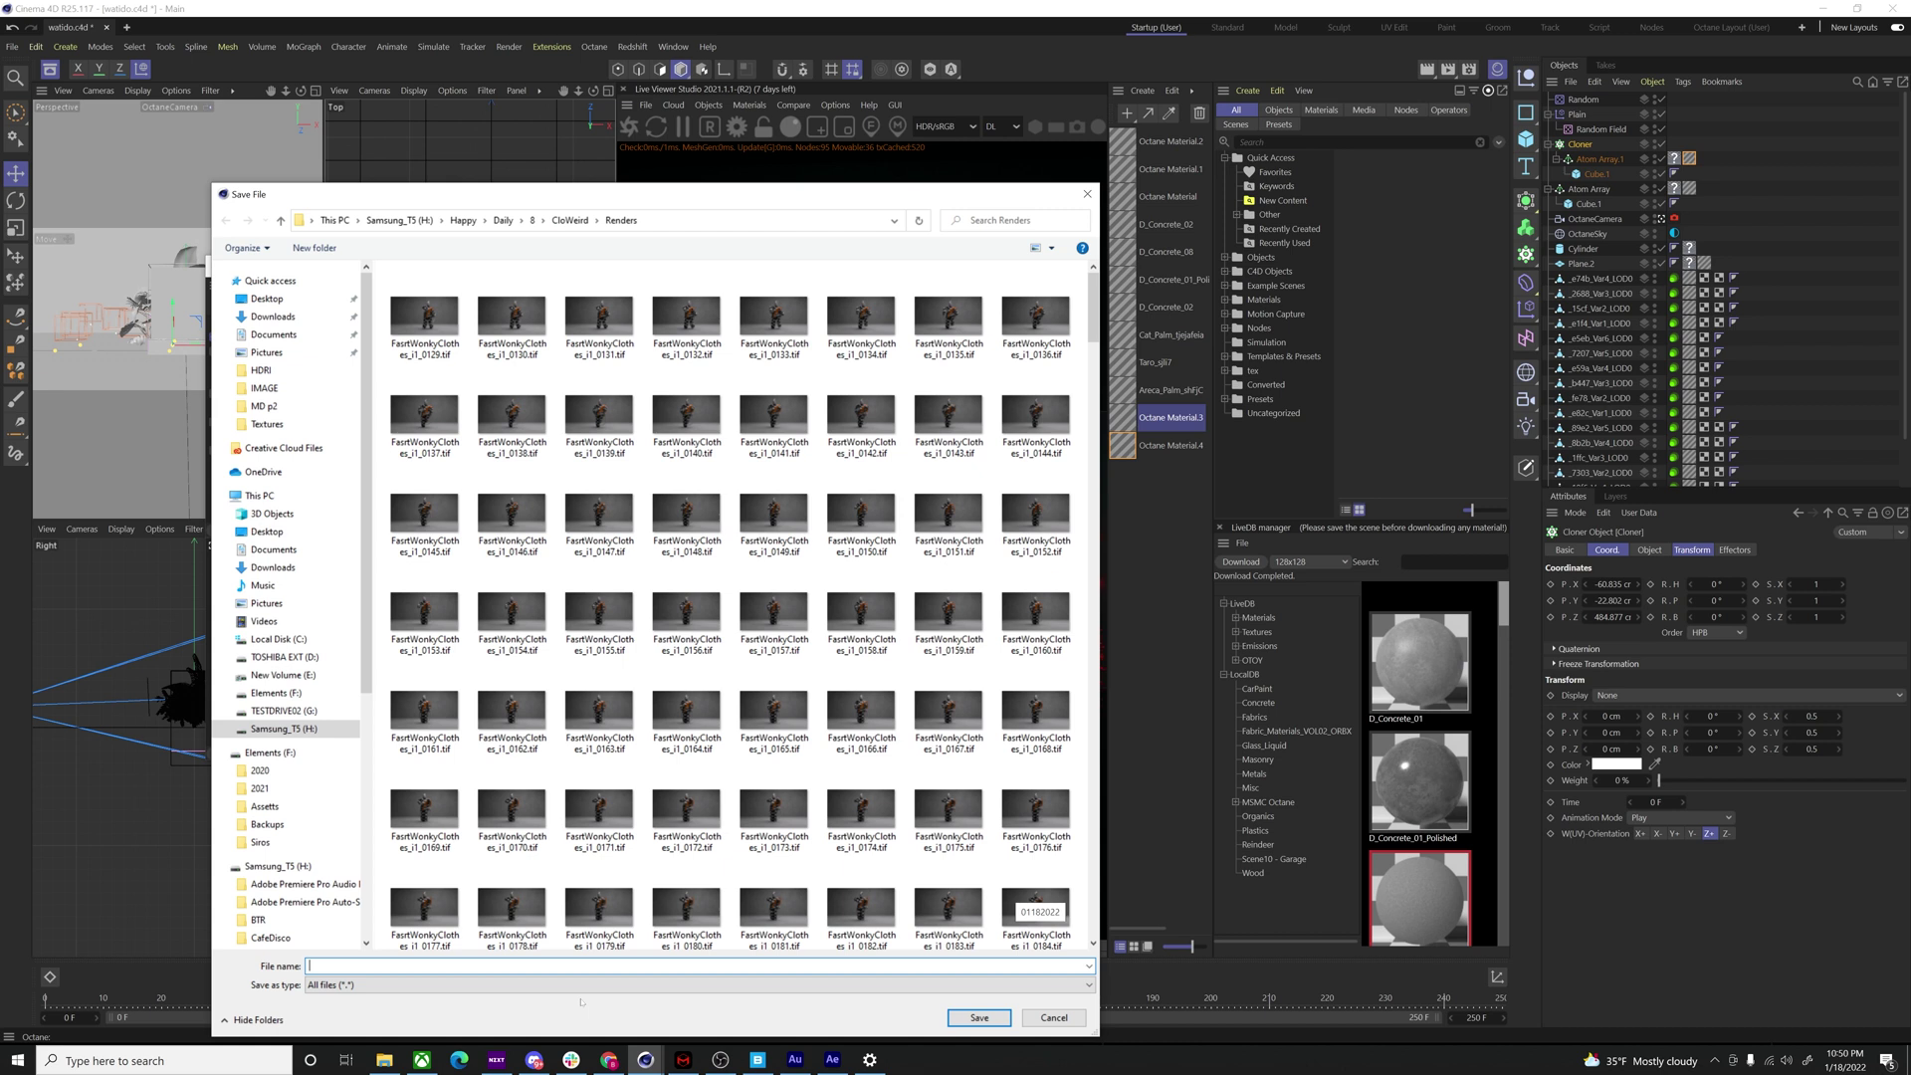
{"action": "type", "text": "CDIntro"}
{"action": "left_click", "coordinate": [979, 1017]}
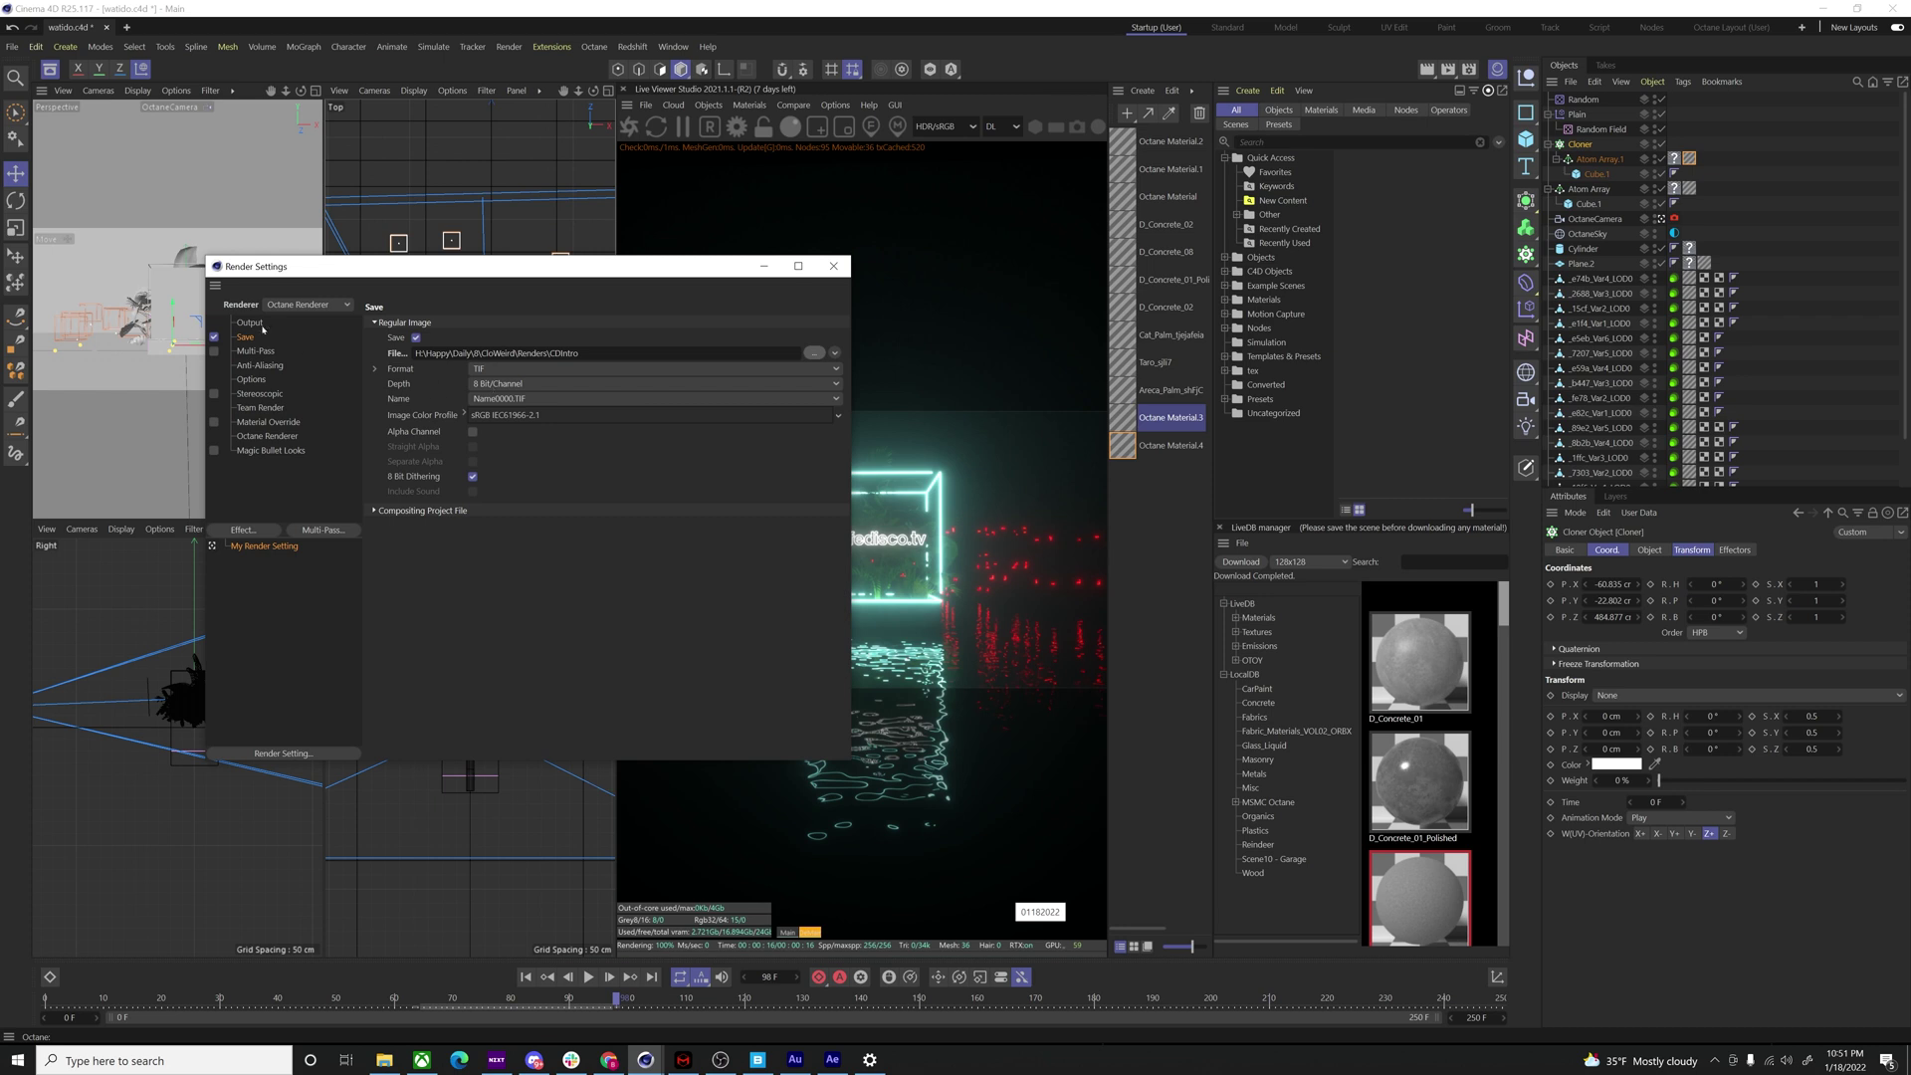
- Set the output frame range to All Frames, preview the animation at frame 26, and close the render settings
{"action": "left_click", "coordinate": [251, 324]}
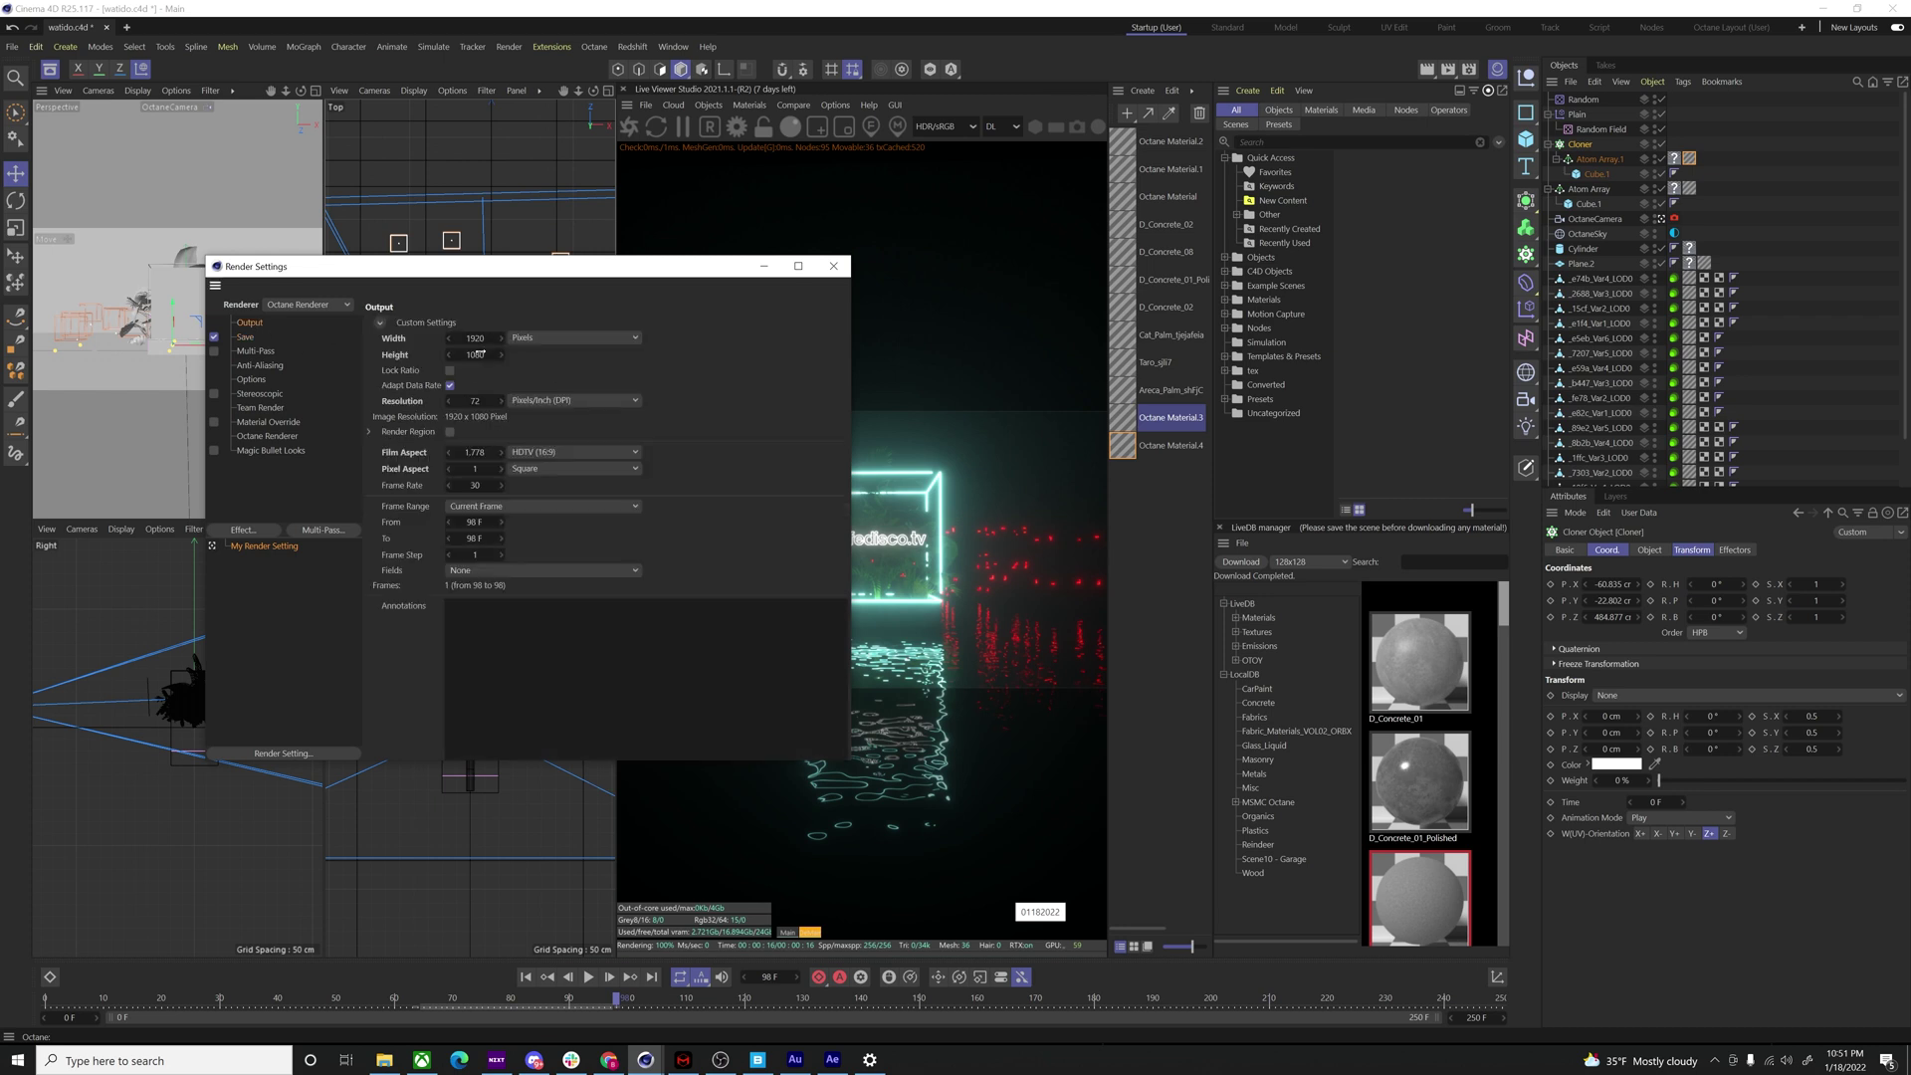
{"action": "left_click_drag", "start_coordinate": [556, 266], "coordinate": [1517, 281]}
{"action": "middle_click_drag", "start_coordinate": [196, 327], "coordinate": [192, 332], "text": "alt"}
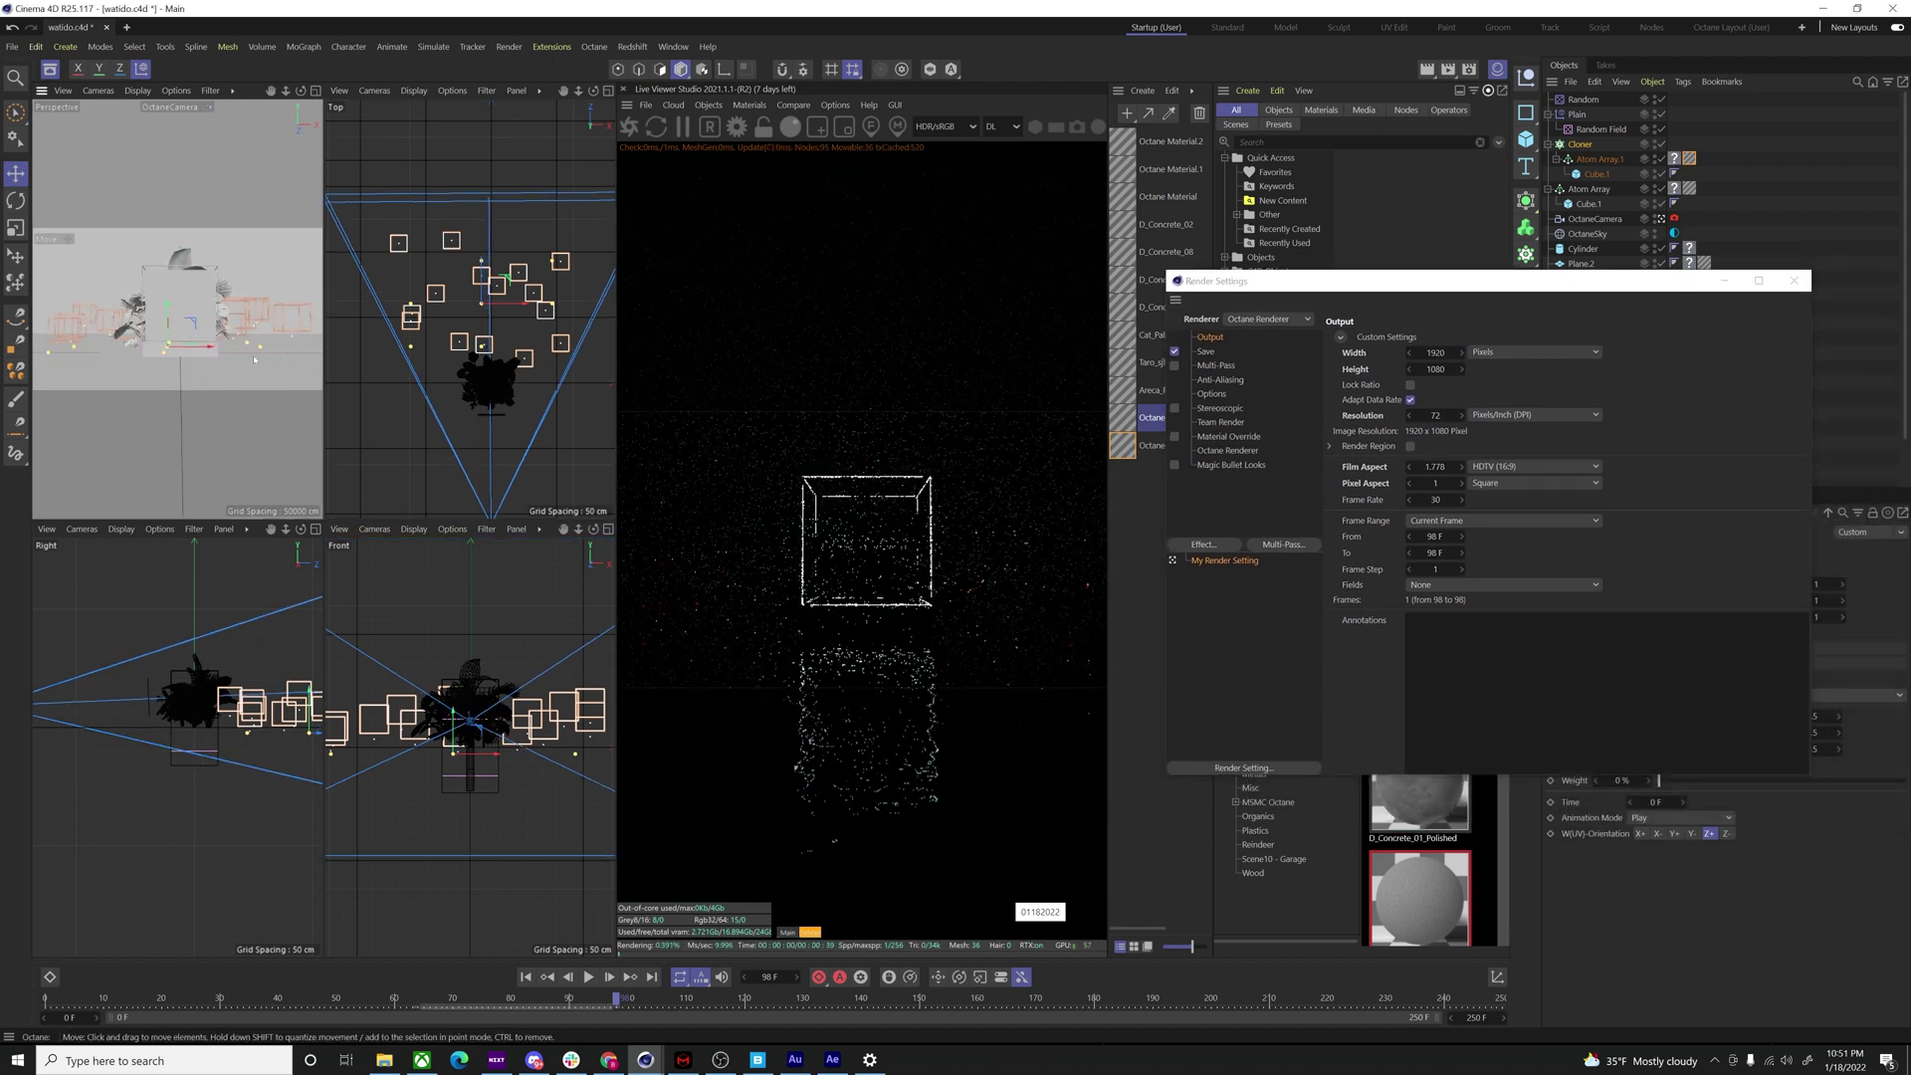
{"action": "left_click", "coordinate": [1572, 519]}
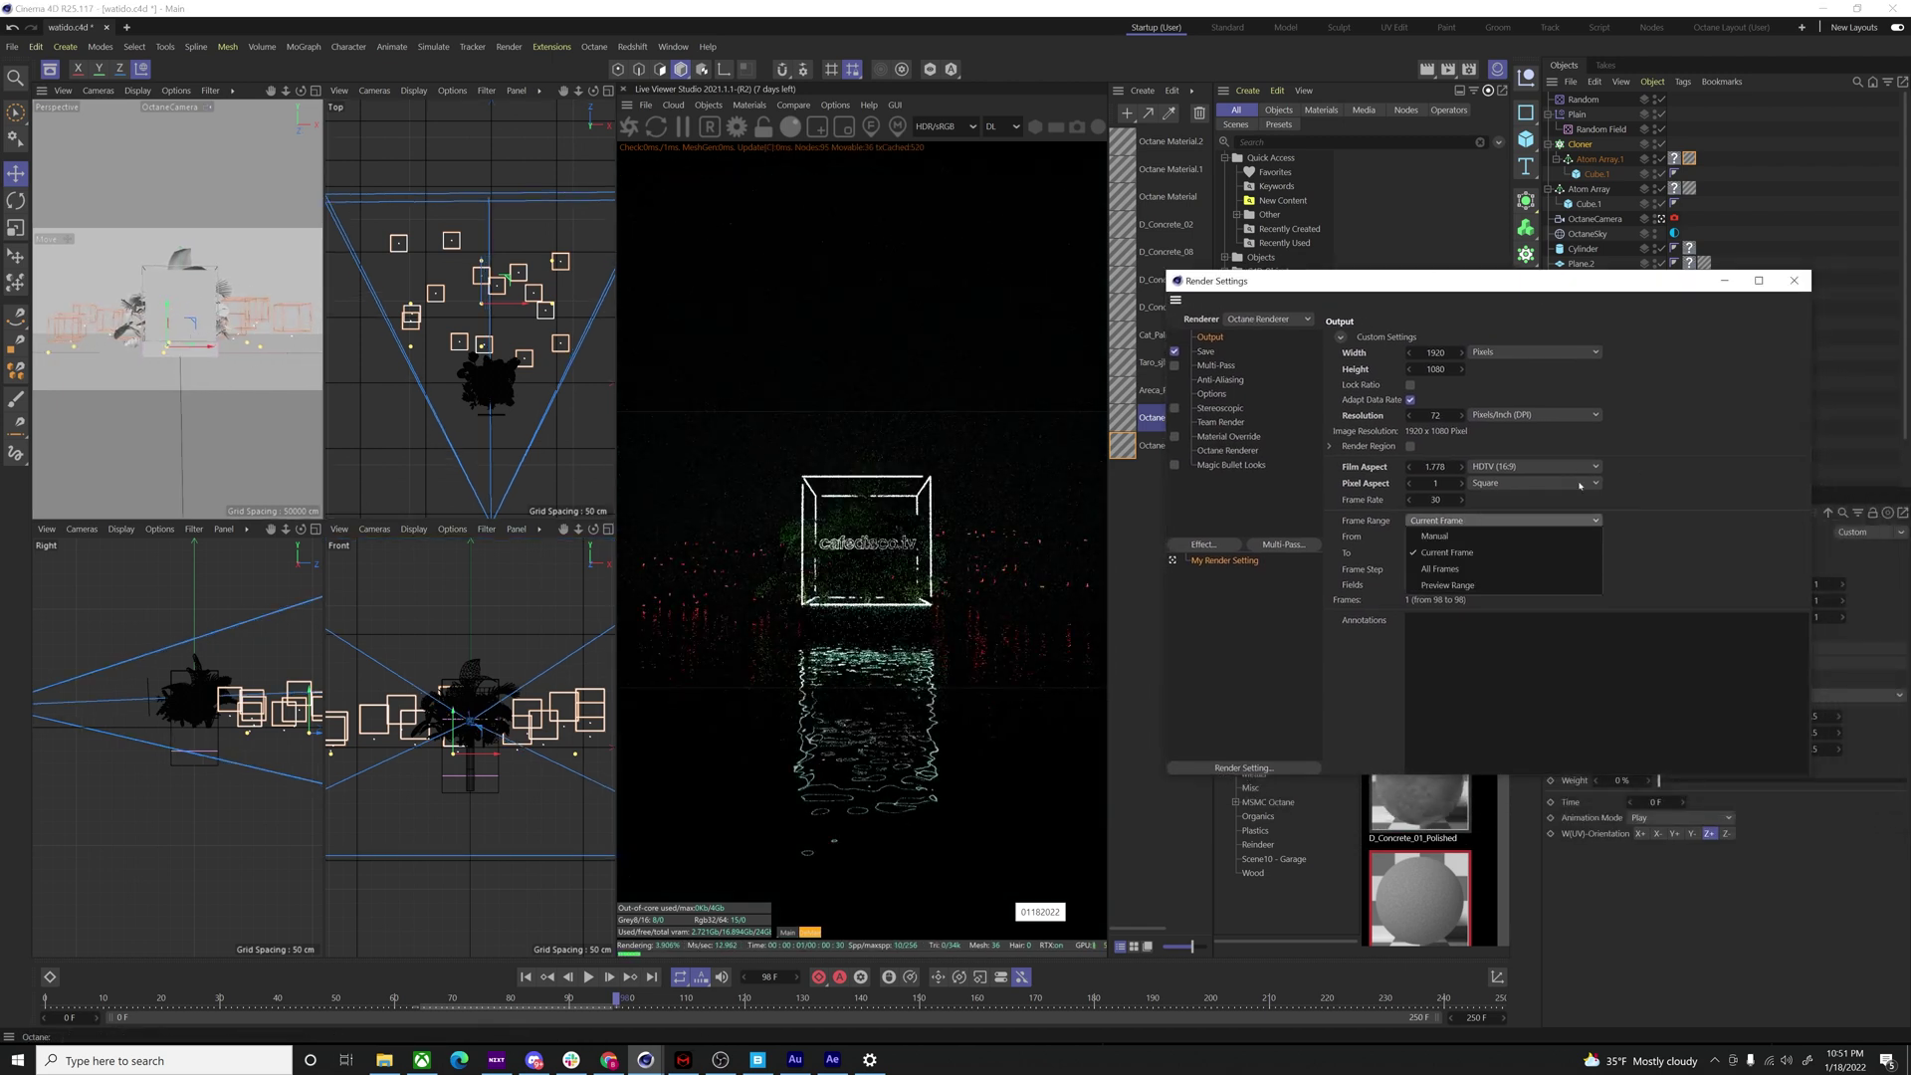
{"action": "left_click", "coordinate": [1451, 568]}
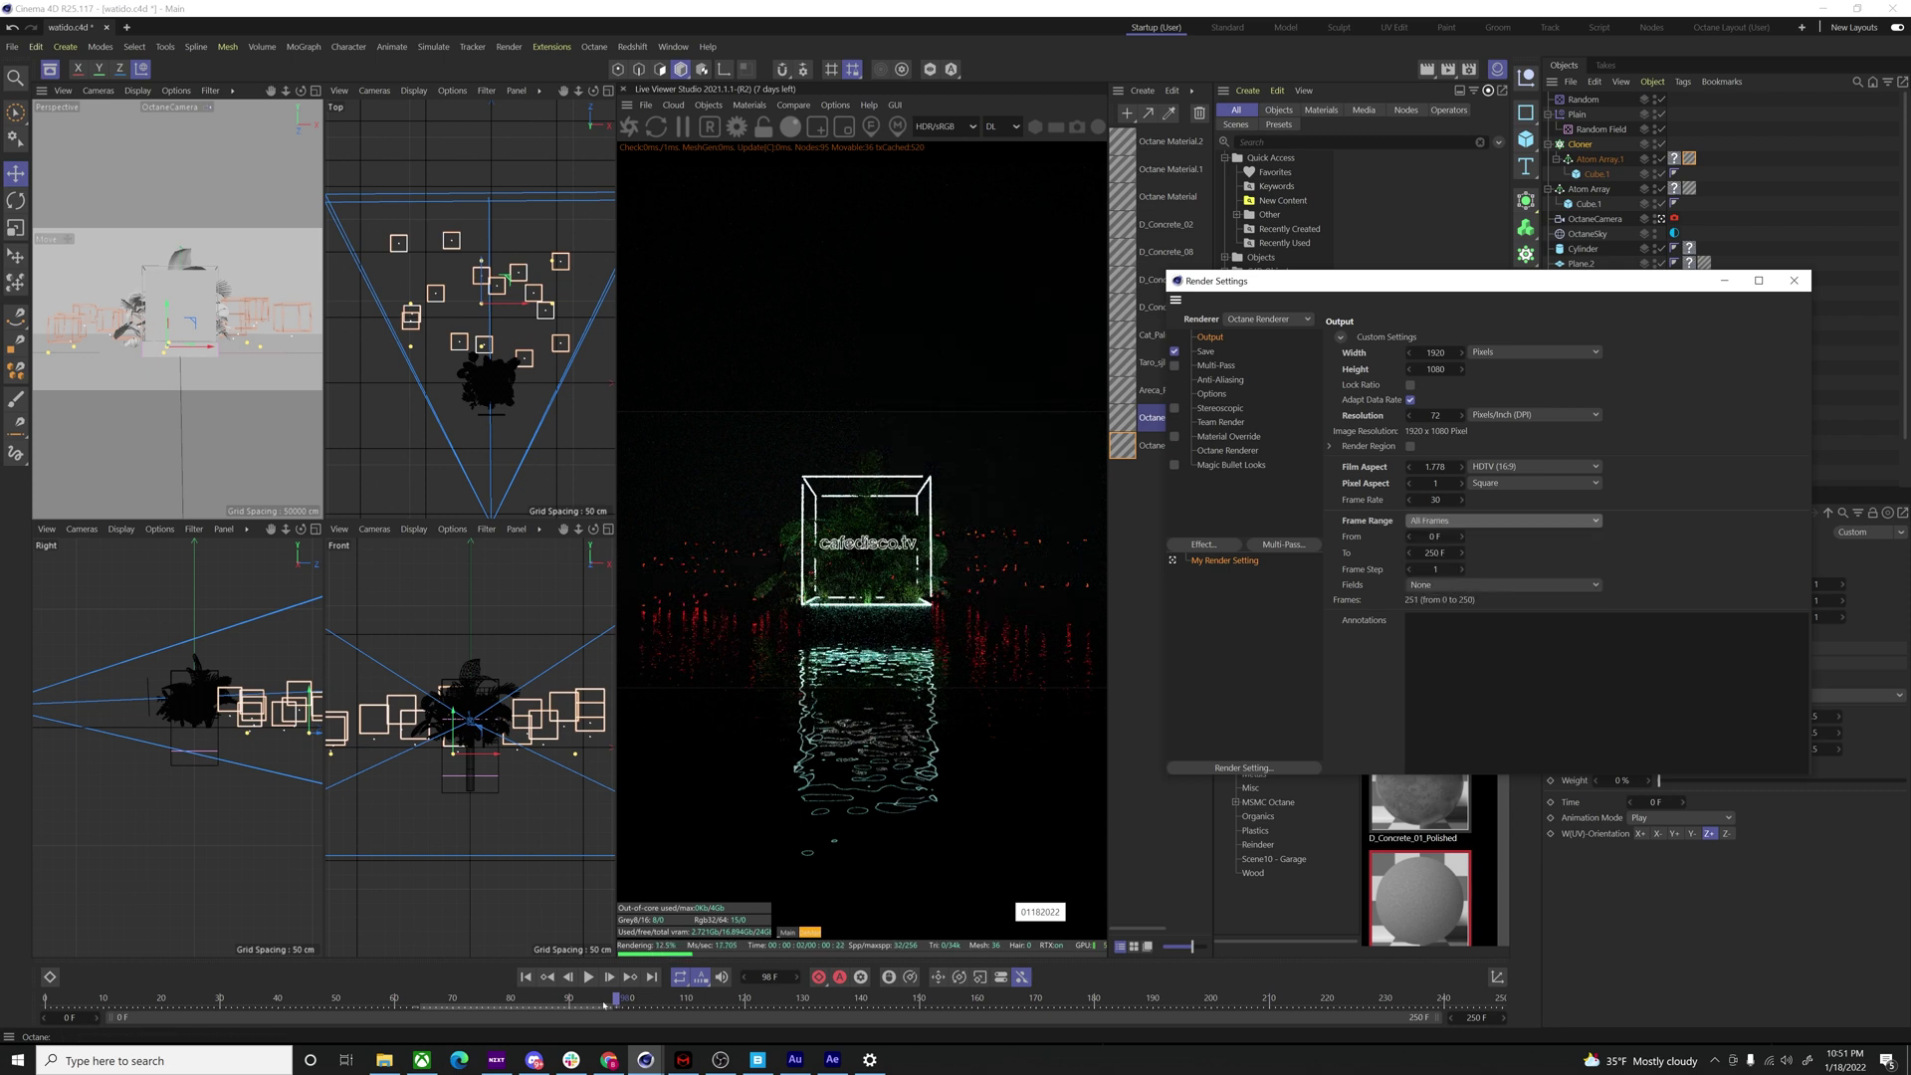
{"action": "left_click_drag", "start_coordinate": [614, 999], "coordinate": [196, 999]}
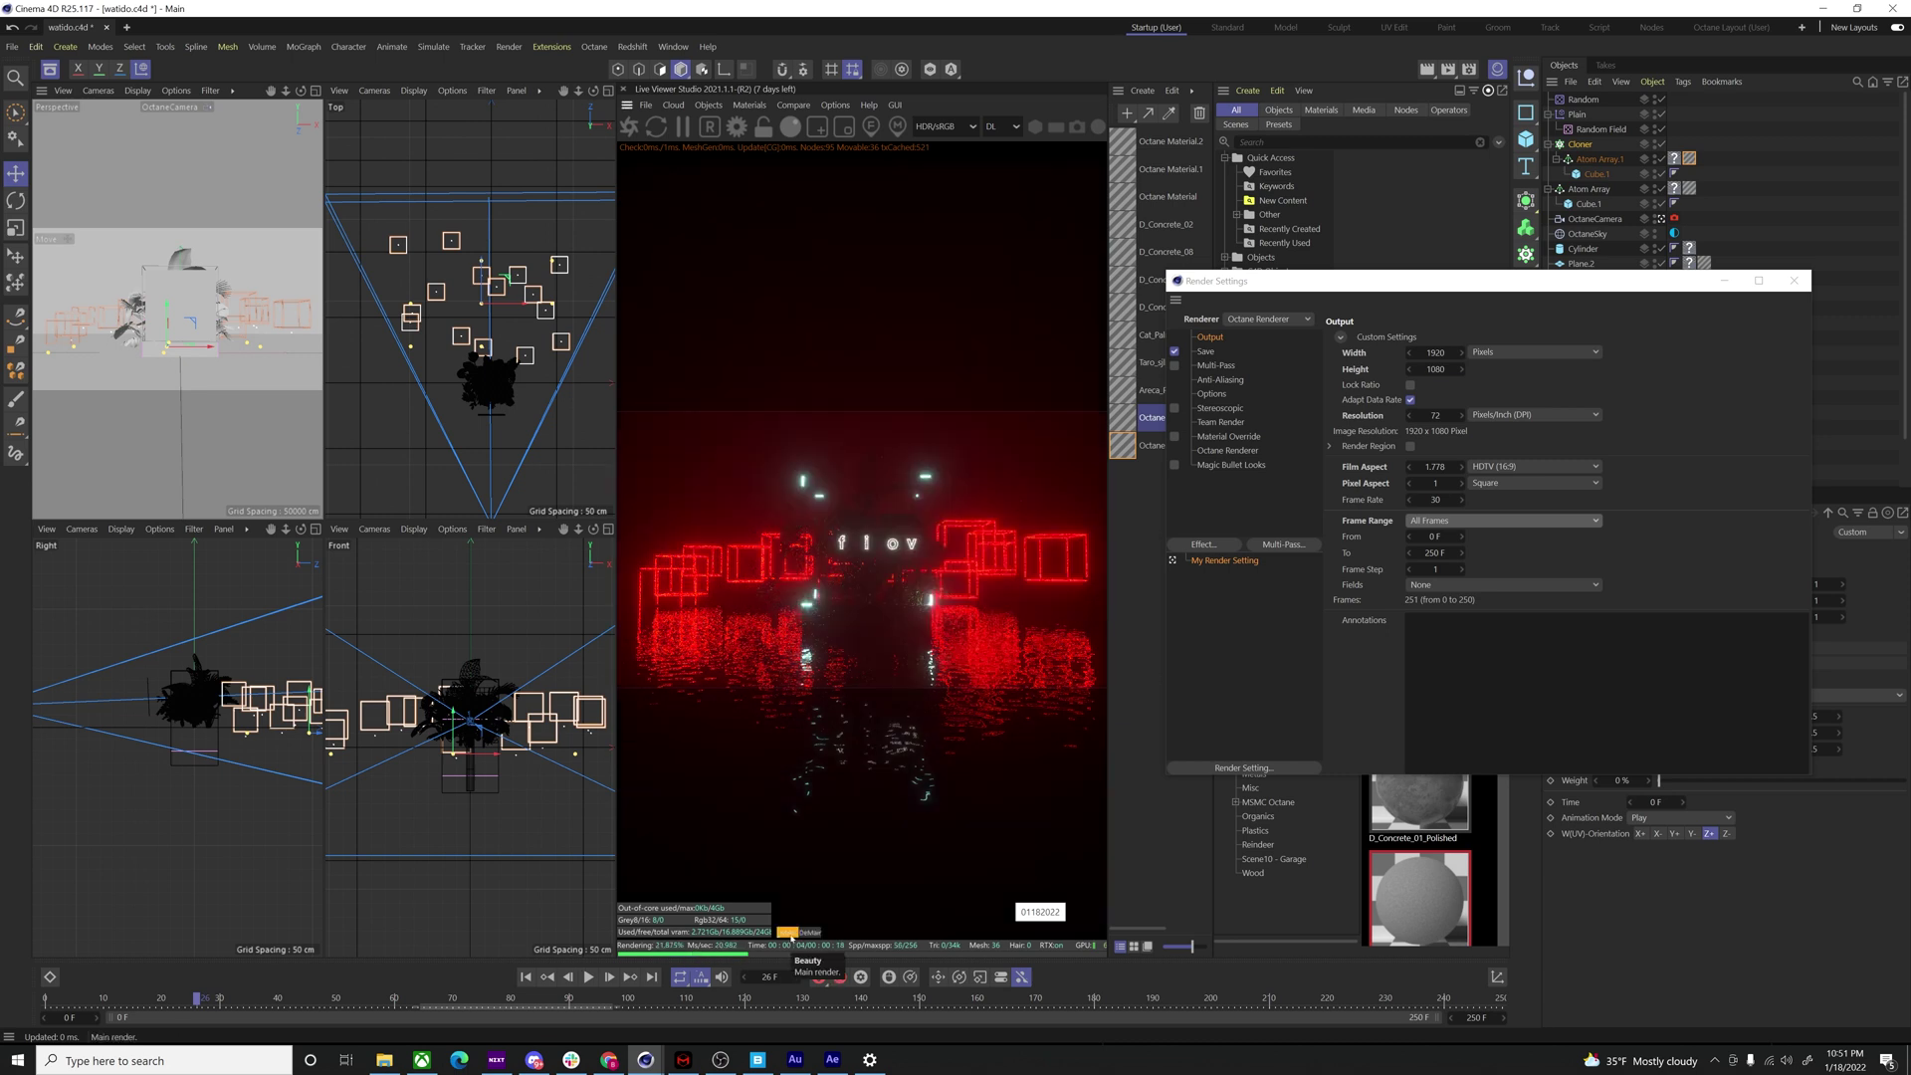
{"action": "left_click", "coordinate": [1794, 280]}
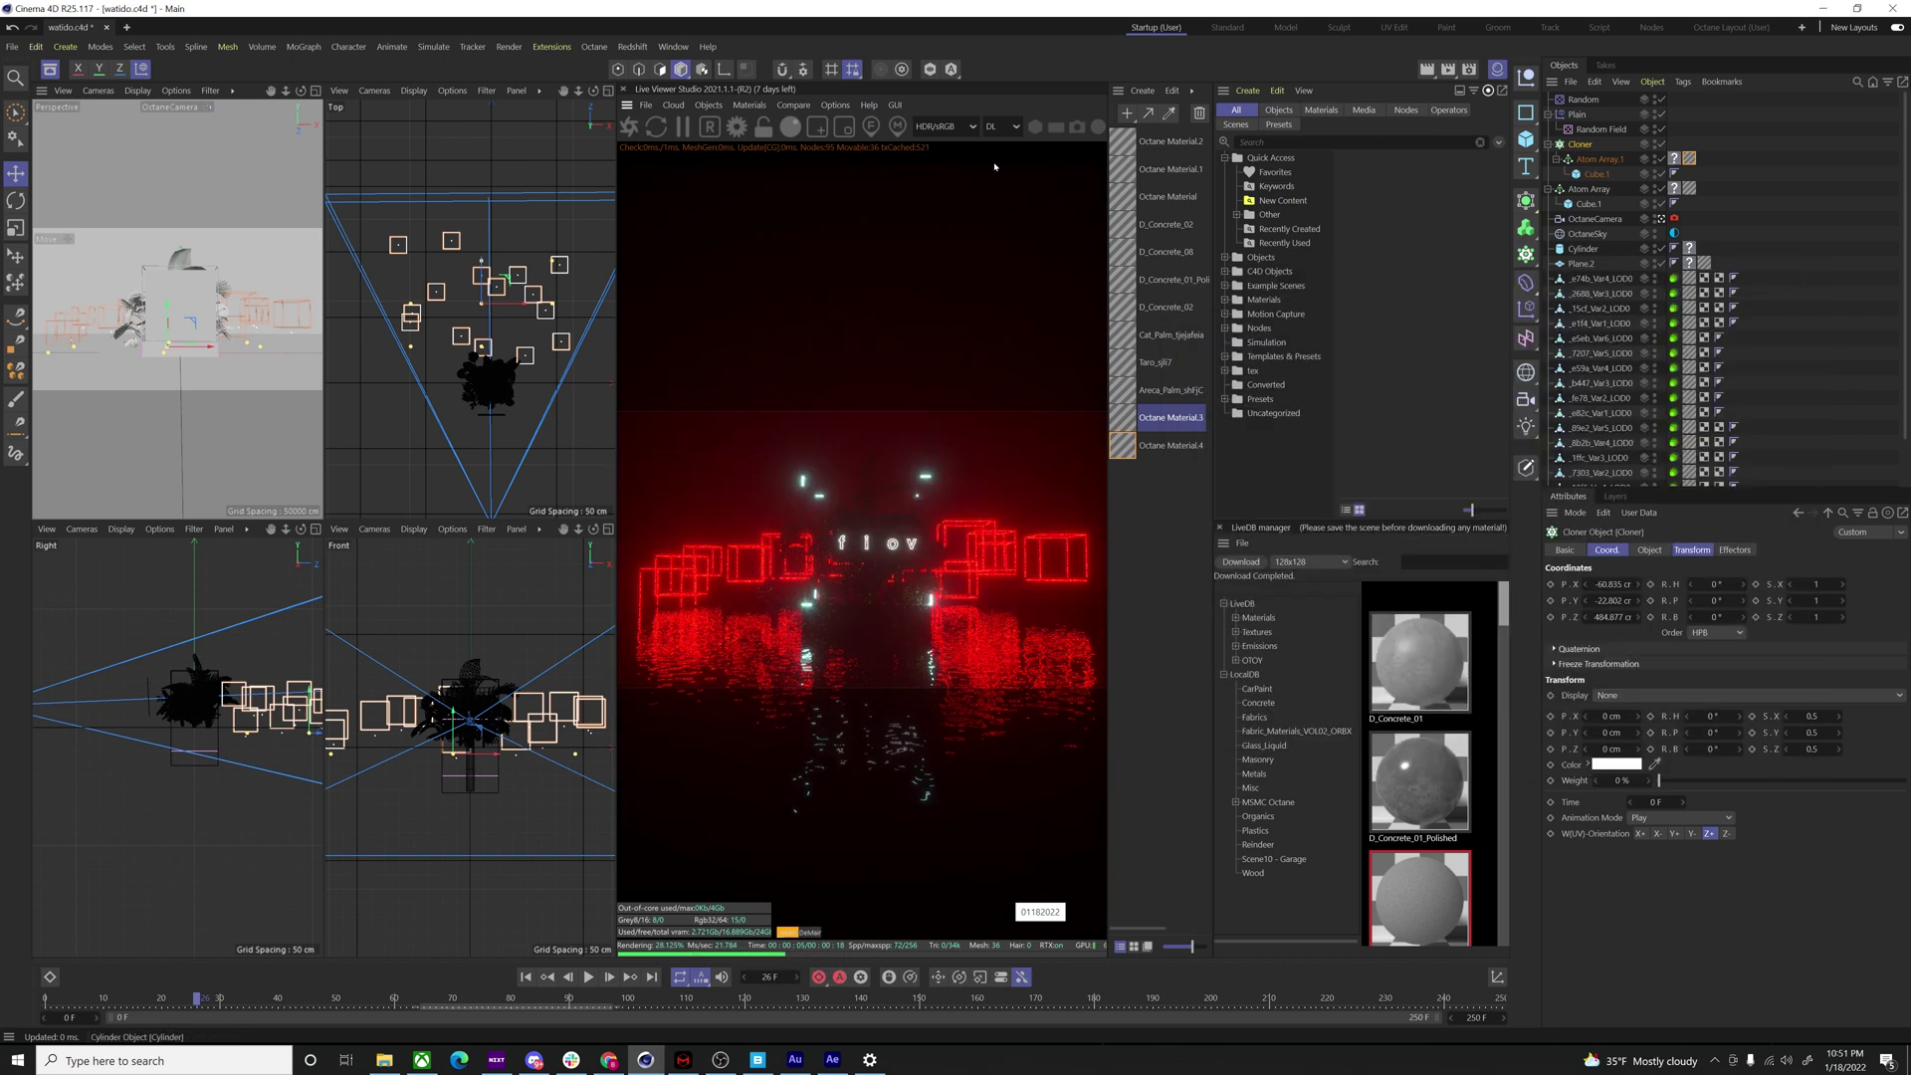
- Add the current project to the Render Queue, saving it when asked, and start rendering the queued job
{"action": "left_click", "coordinate": [509, 46]}
{"action": "left_click", "coordinate": [557, 213]}
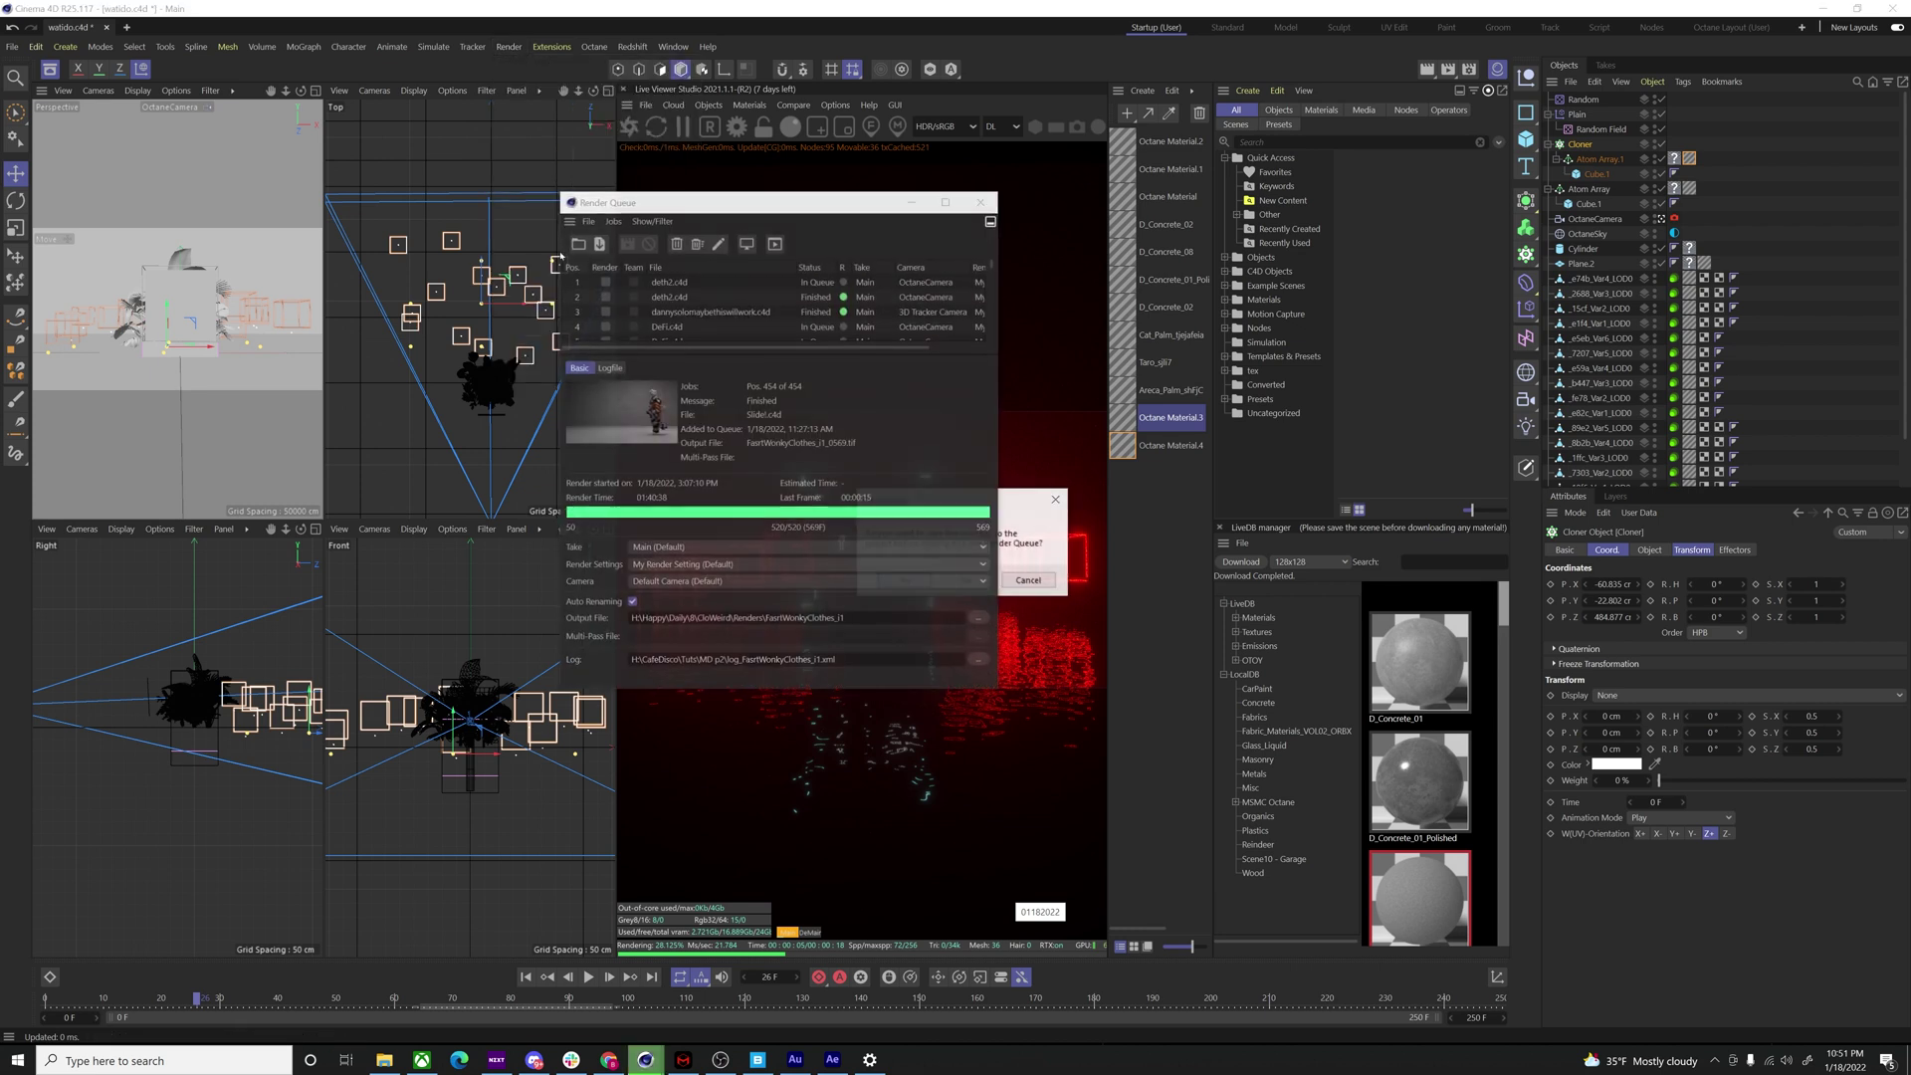
{"action": "left_click", "coordinate": [905, 580]}
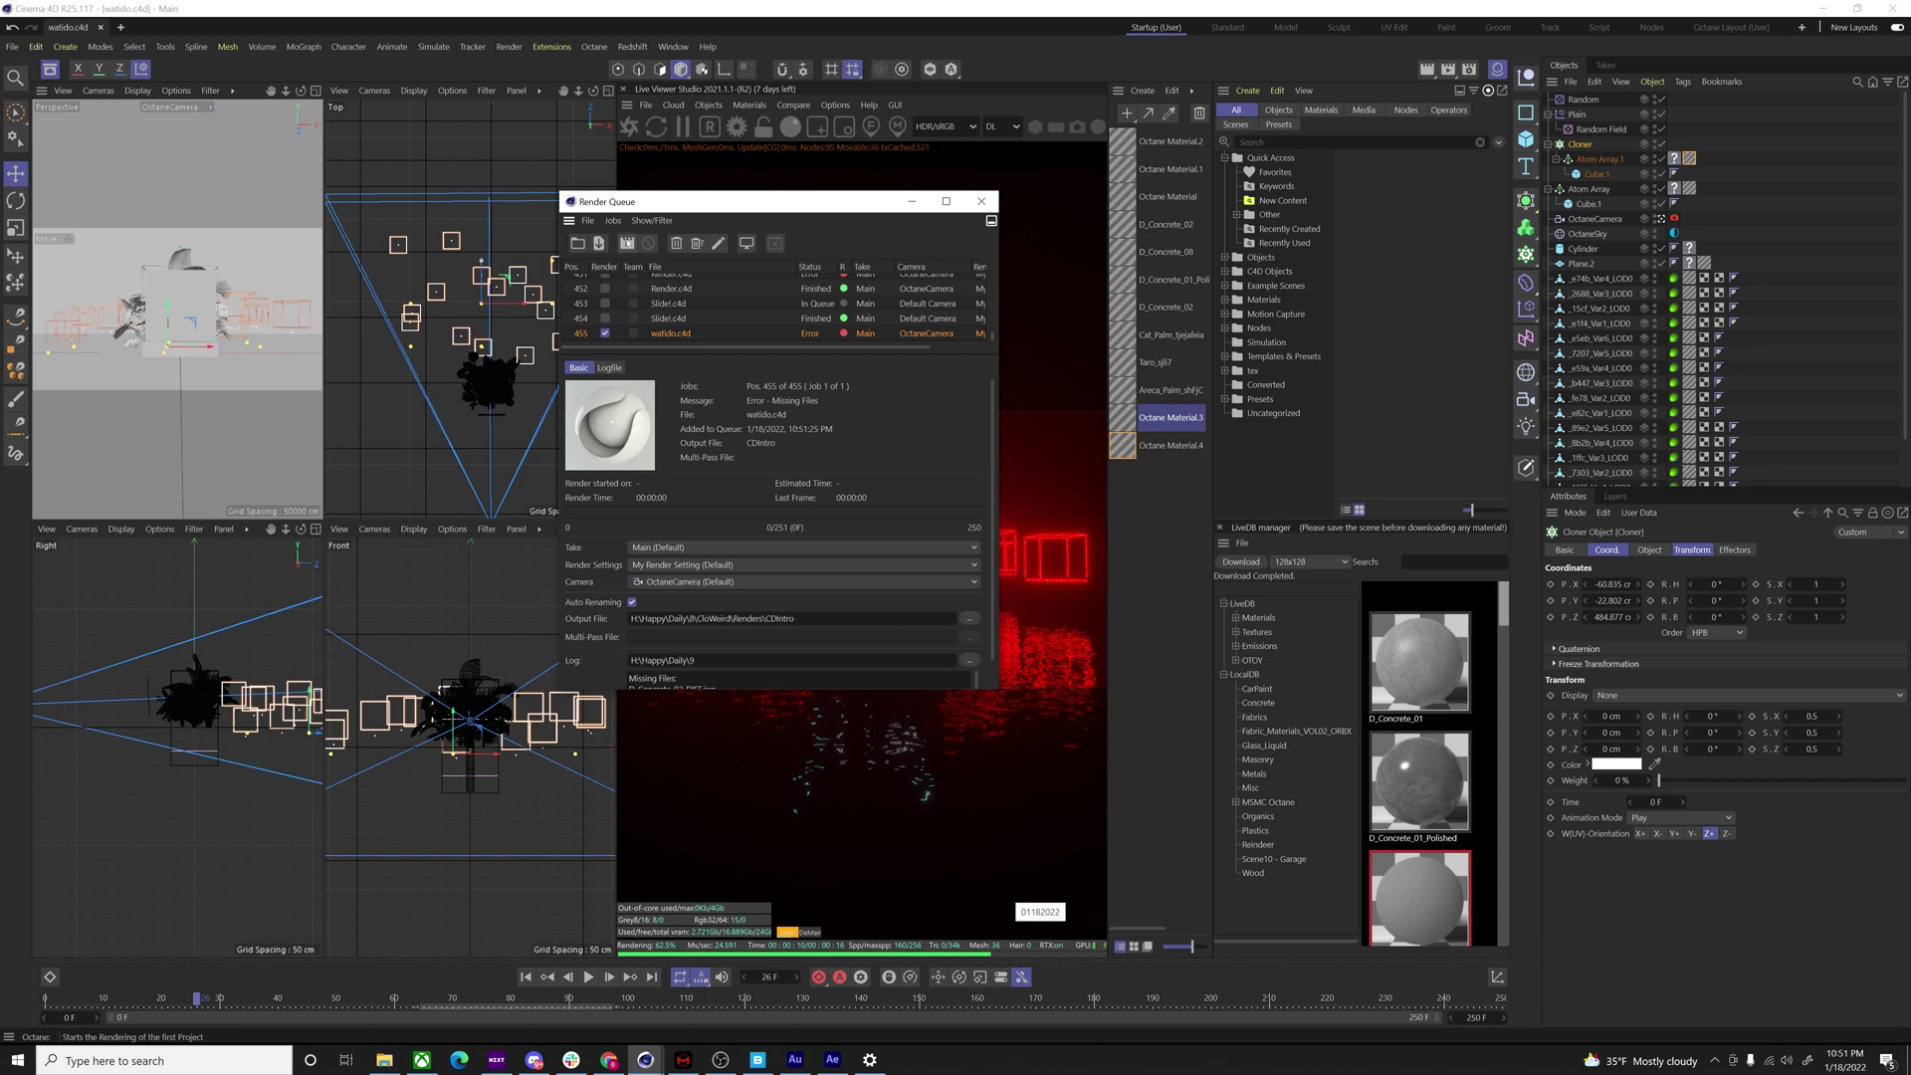
{"action": "left_click", "coordinate": [623, 245]}
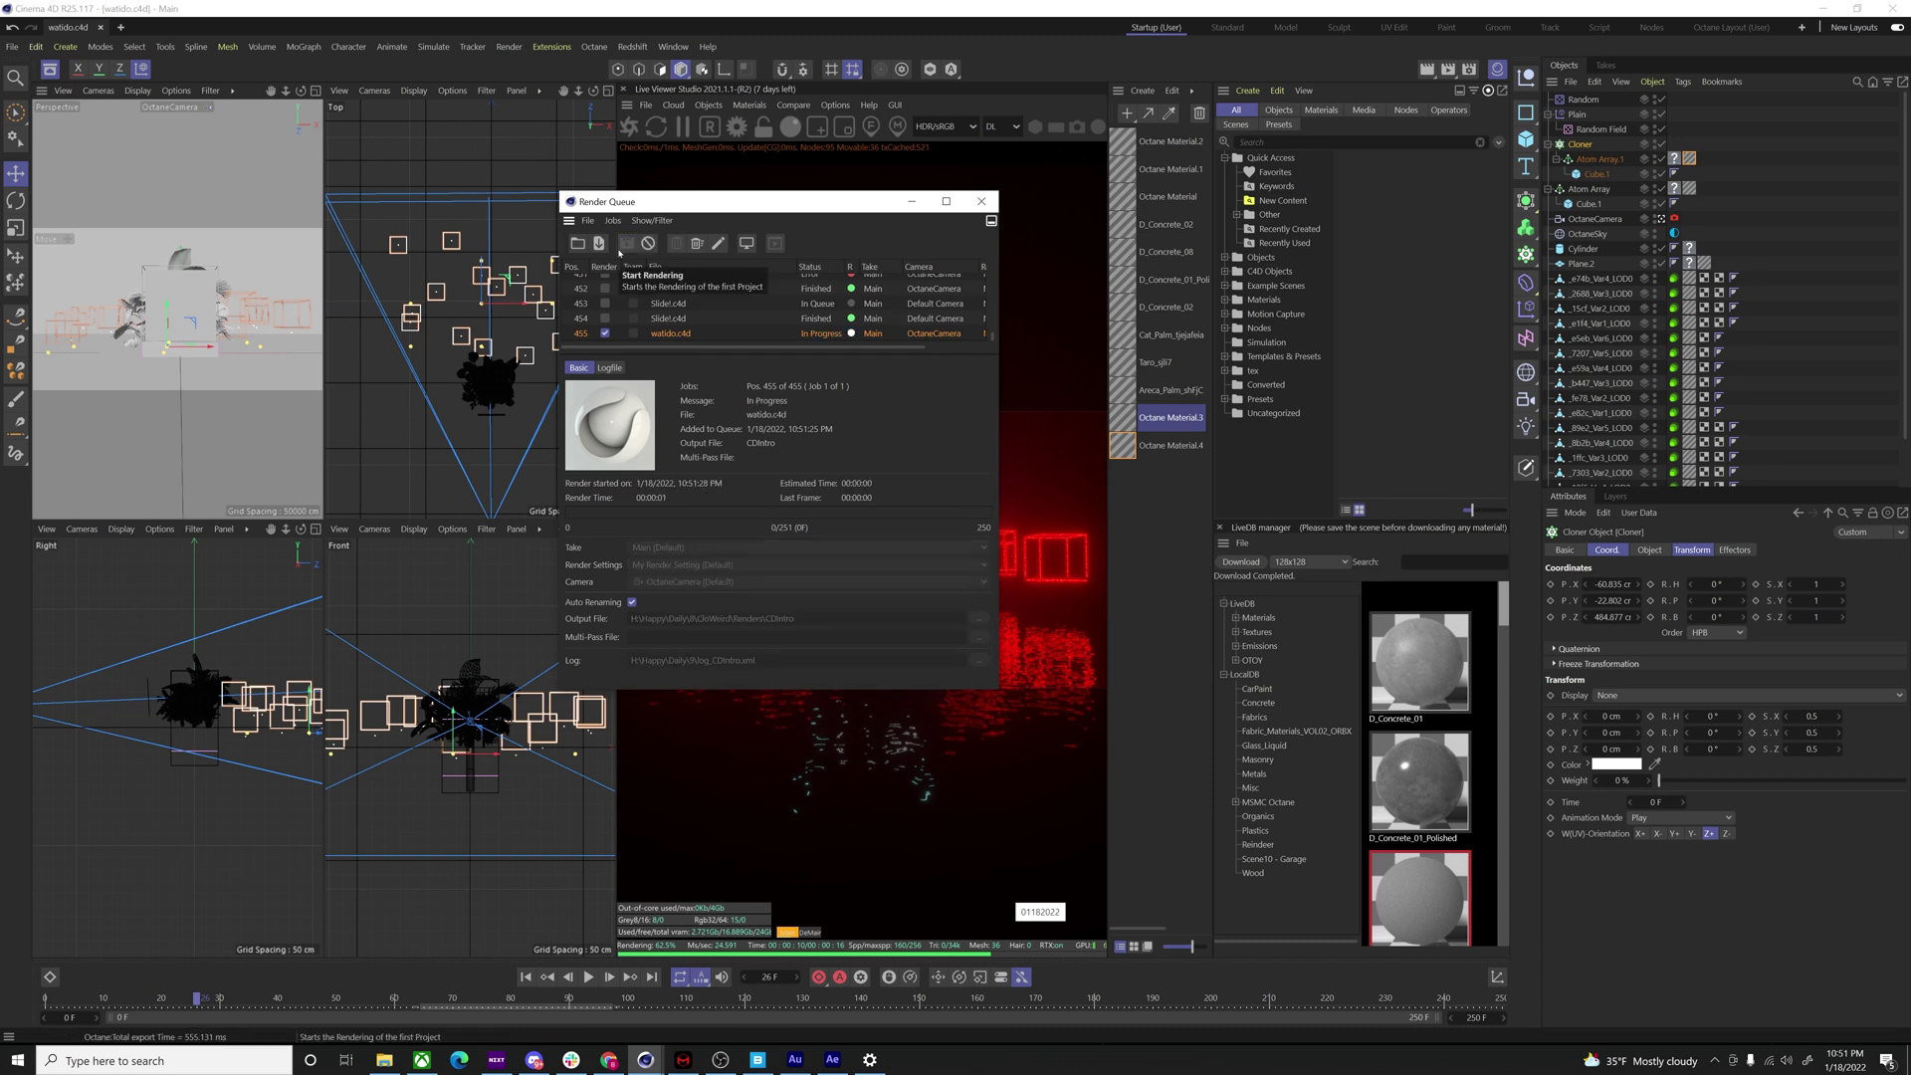